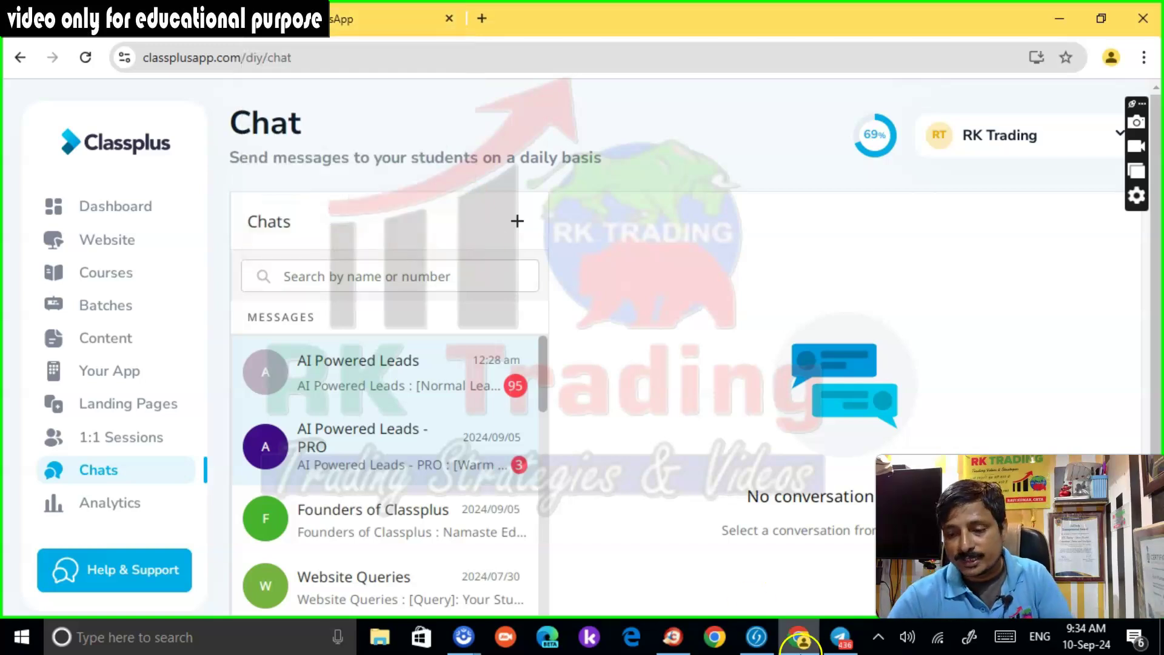
Type the heading NET P/L into cell H4 of the profit book spreadsheet
{"action": "left_click", "coordinate": [674, 637]}
{"action": "left_click", "coordinate": [591, 19]}
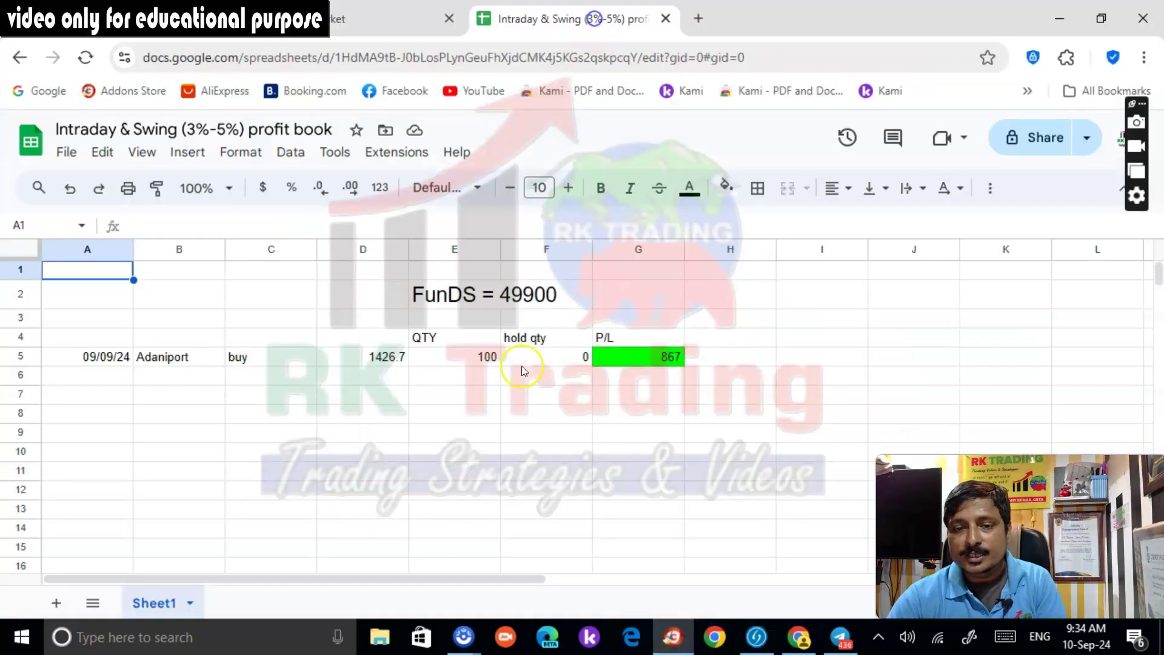
{"action": "left_click", "coordinate": [725, 341]}
{"action": "type", "text": "n"}
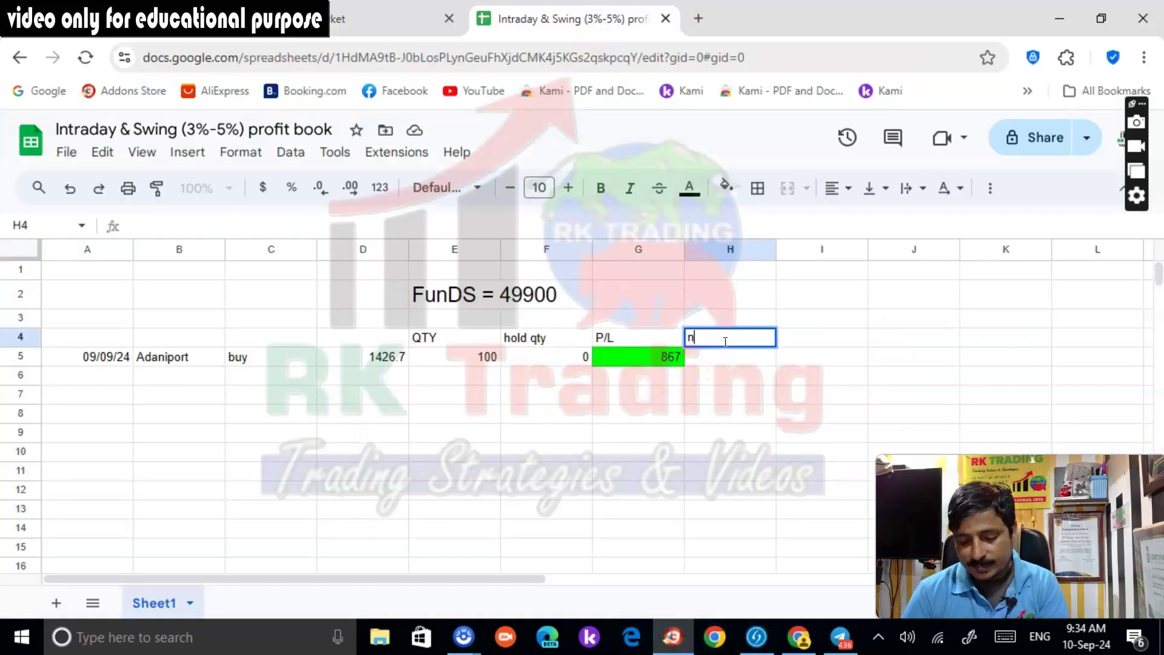
{"action": "key", "text": "BackSpace"}
{"action": "type", "text": "N"}
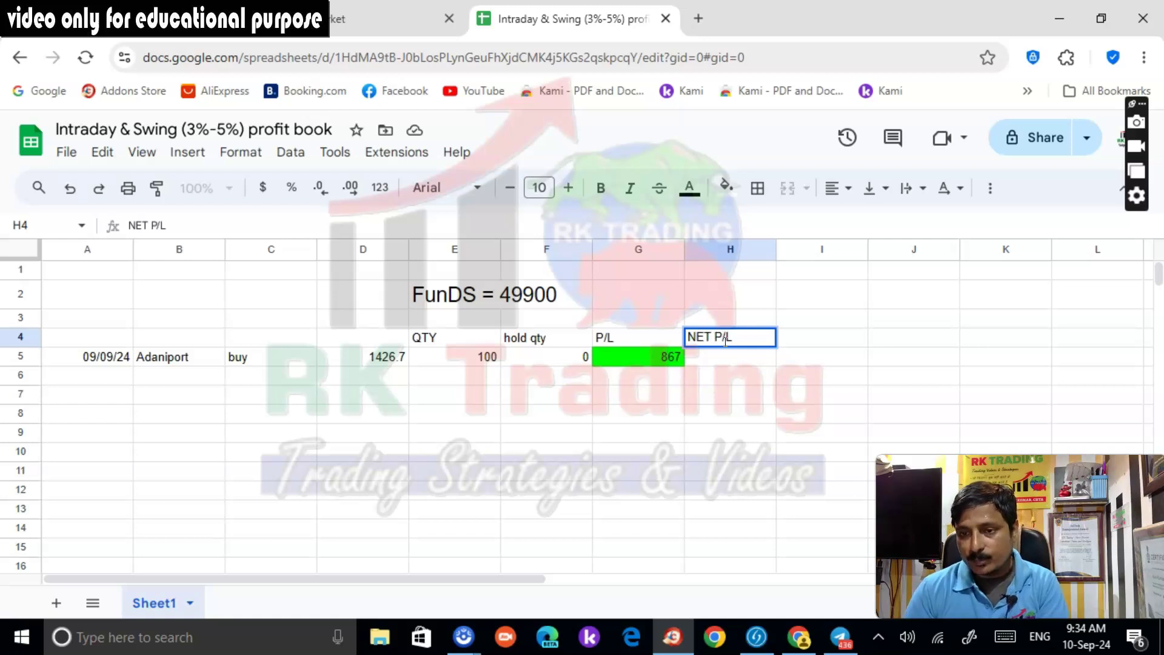
{"action": "type", "text": "ET P/L"}
Enter 815 in H5 as the Adaniport trade's net profit
{"action": "left_click", "coordinate": [711, 357]}
{"action": "type", "text": "8"}
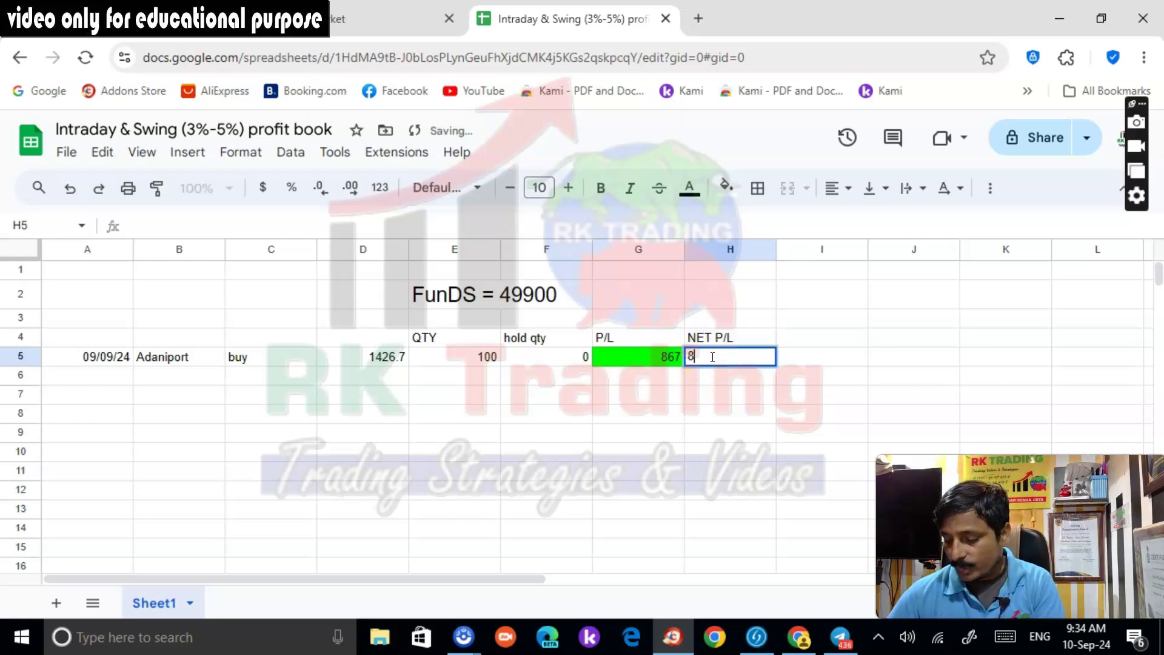
{"action": "type", "text": "15"}
{"action": "left_click", "coordinate": [795, 344]}
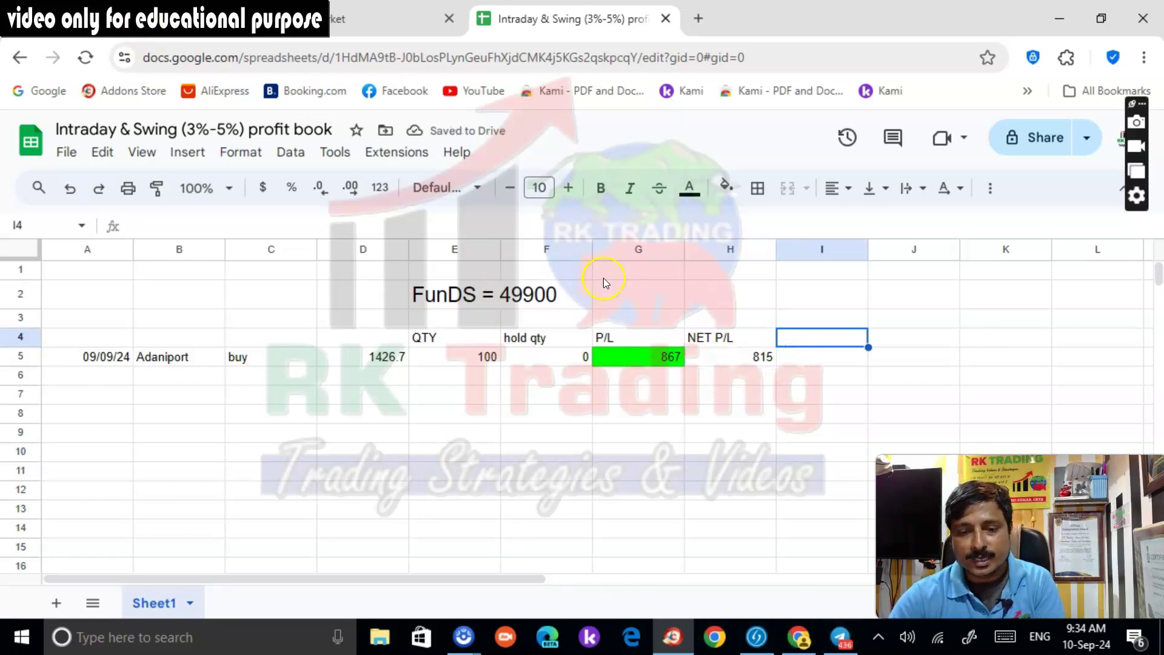
{"action": "left_click", "coordinate": [800, 637]}
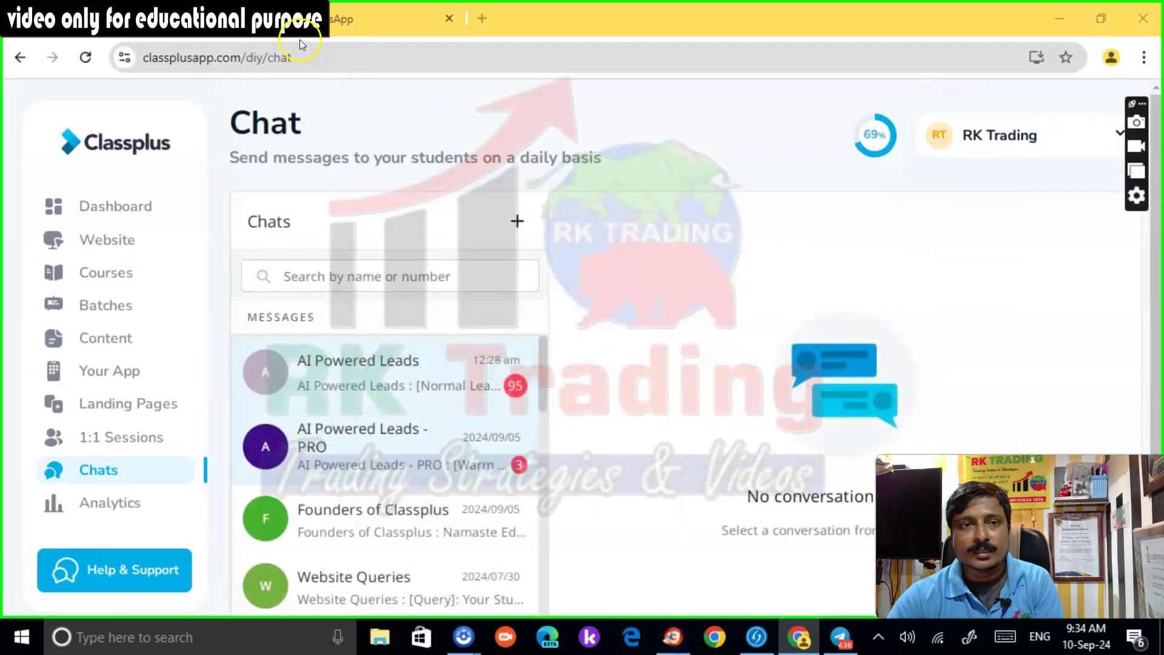
Go to the trade.share.market trading home in the share.market tab
{"action": "key", "text": "alt+Tab"}
{"action": "left_click", "coordinate": [161, 23]}
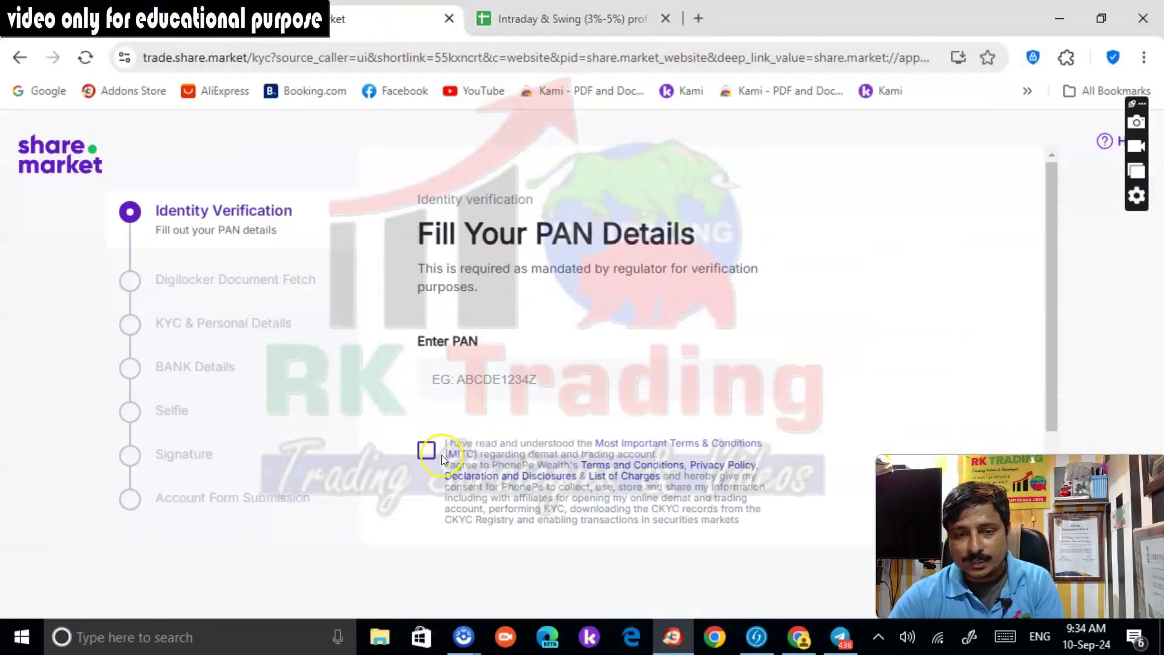
{"action": "left_click", "coordinate": [432, 454]}
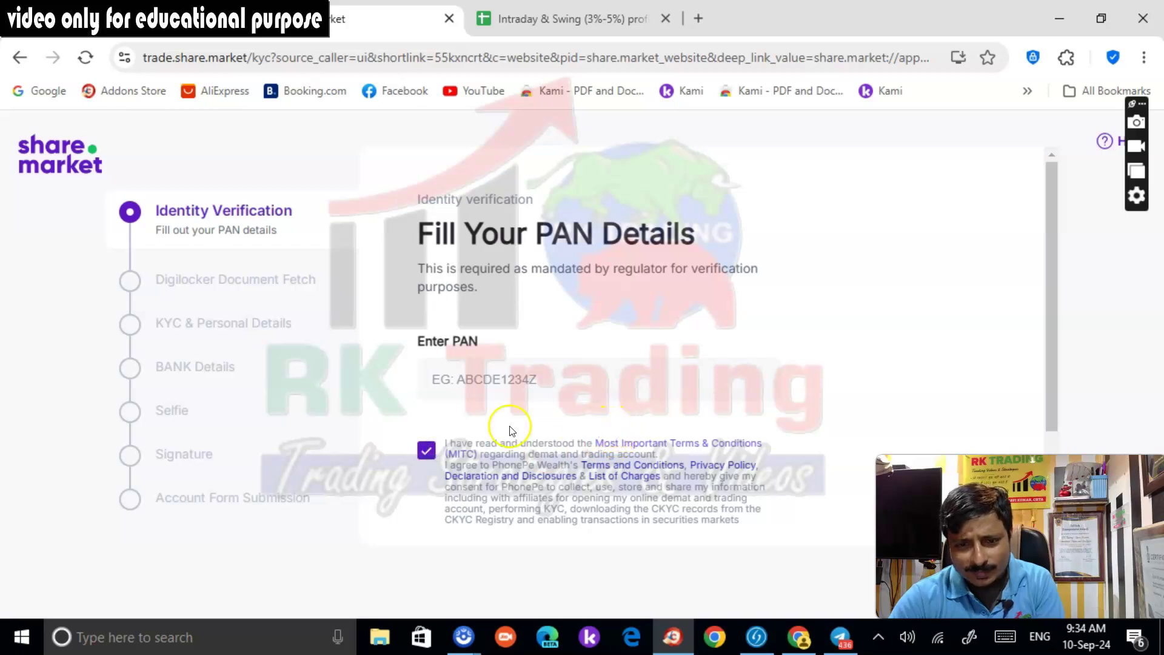
{"action": "left_click", "coordinate": [427, 453]}
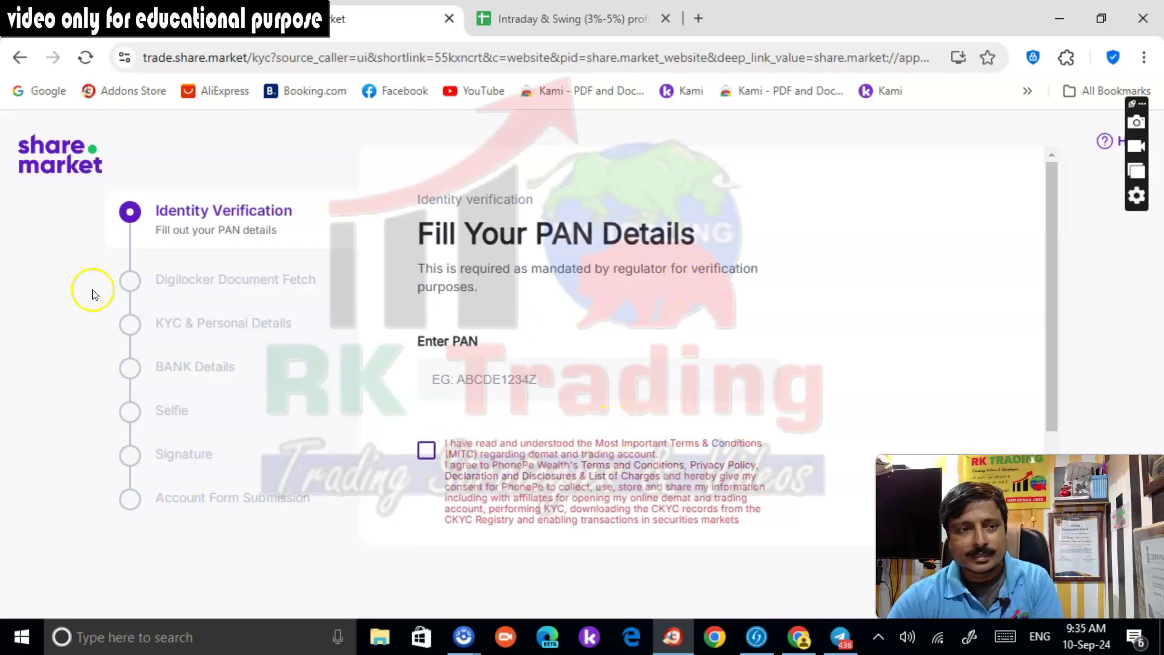
{"action": "left_click", "coordinate": [249, 59]}
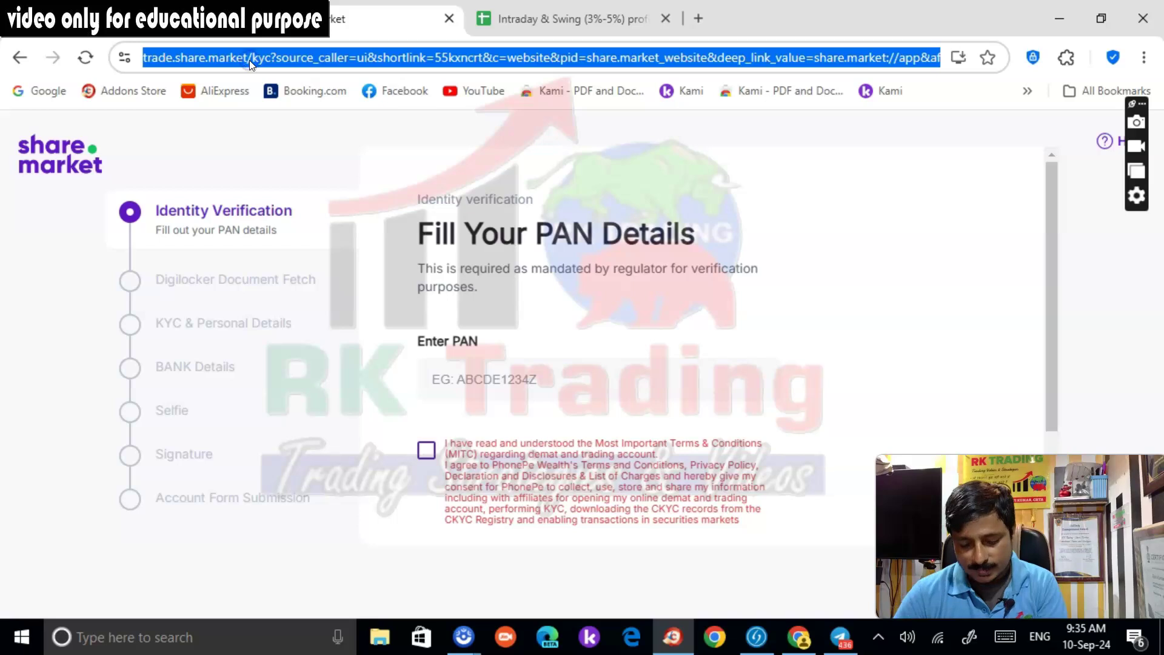
{"action": "type", "text": "trade.fyers.in"}
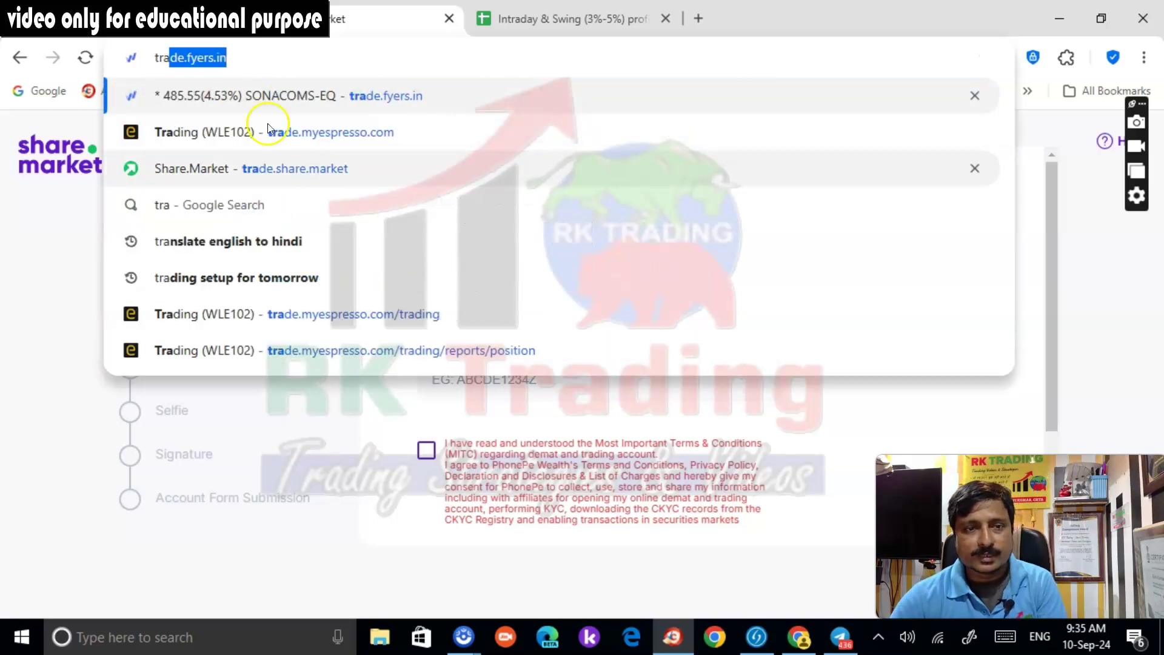
{"action": "left_click", "coordinate": [317, 173]}
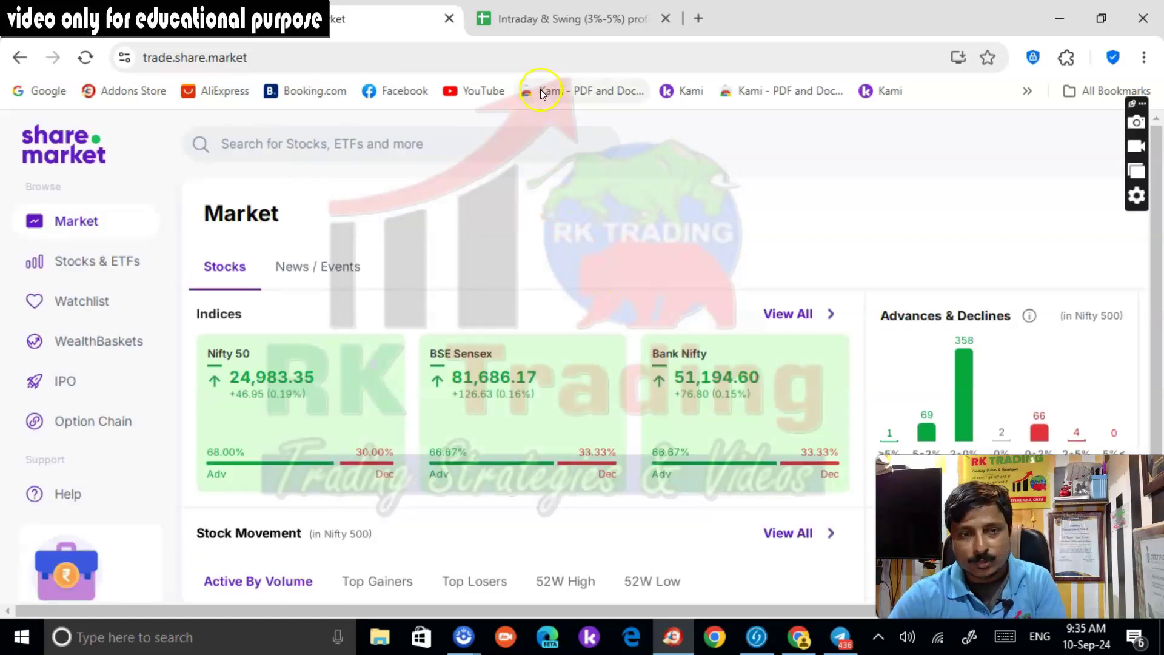
Open the Bank Nifty chart and set its interval to 5 minutes
{"action": "left_click", "coordinate": [661, 358]}
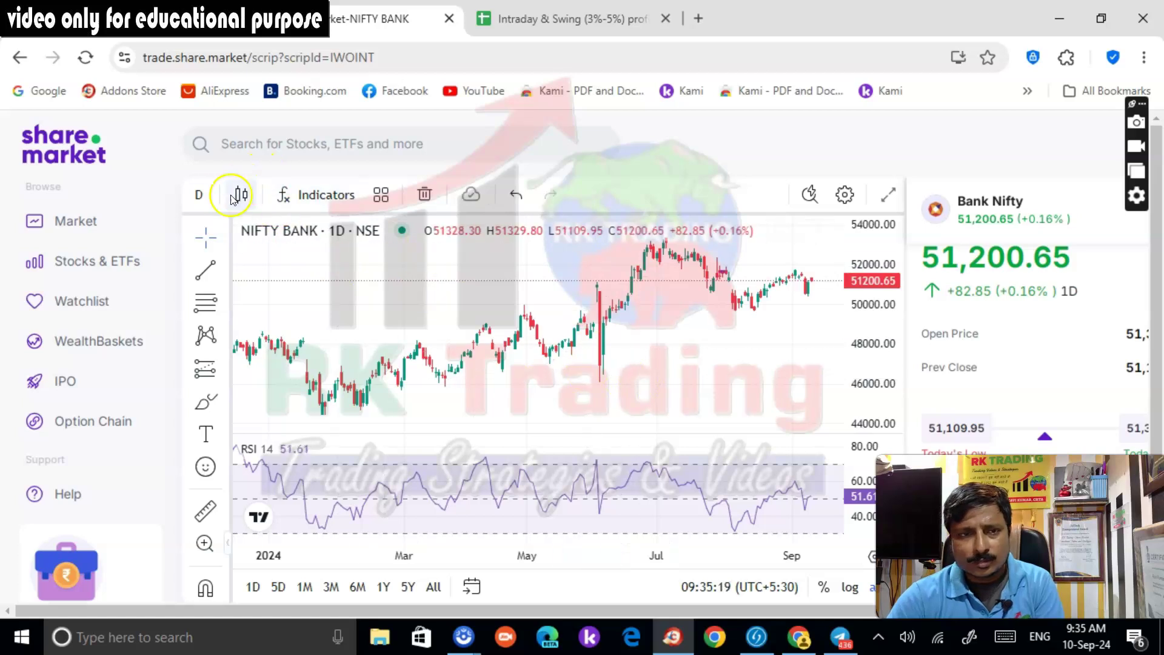
{"action": "left_click", "coordinate": [201, 195]}
{"action": "left_click", "coordinate": [240, 312]}
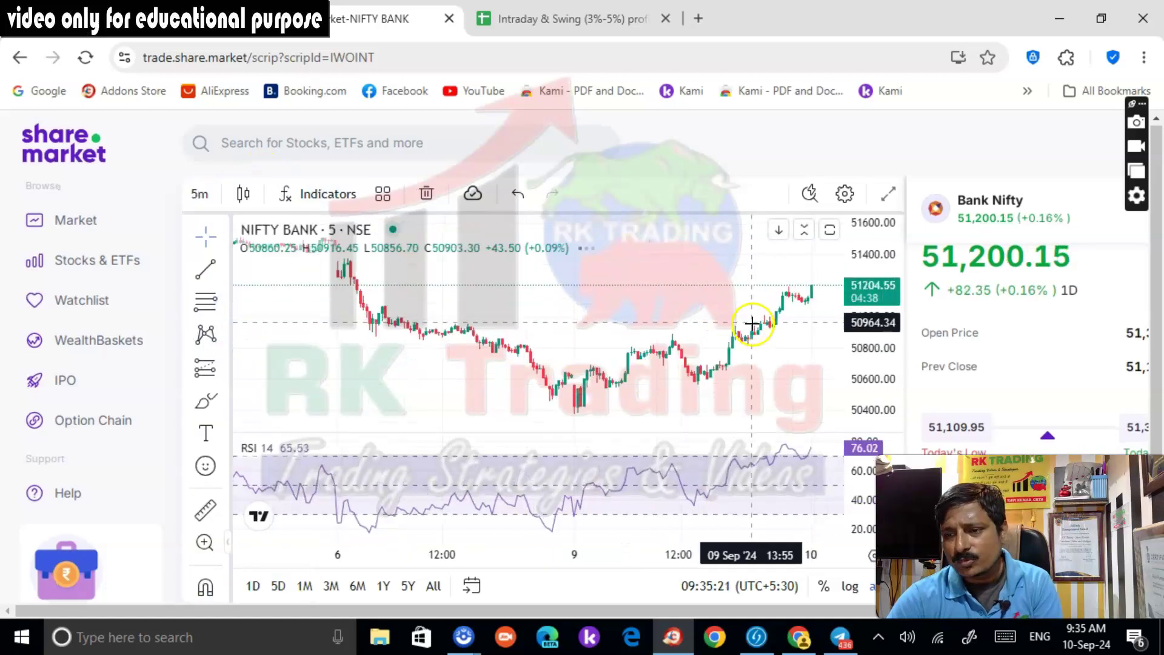
{"action": "scroll", "coordinate": [694, 333], "scroll_direction": "up", "scroll_amount": 3}
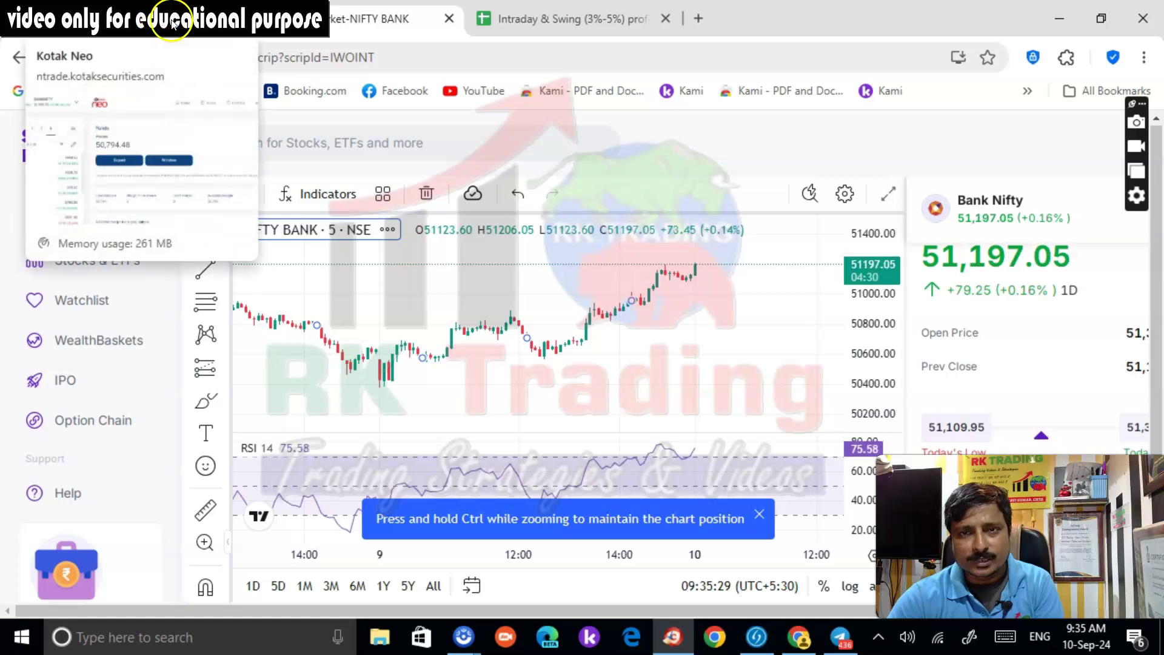
{"action": "left_click", "coordinate": [700, 19]}
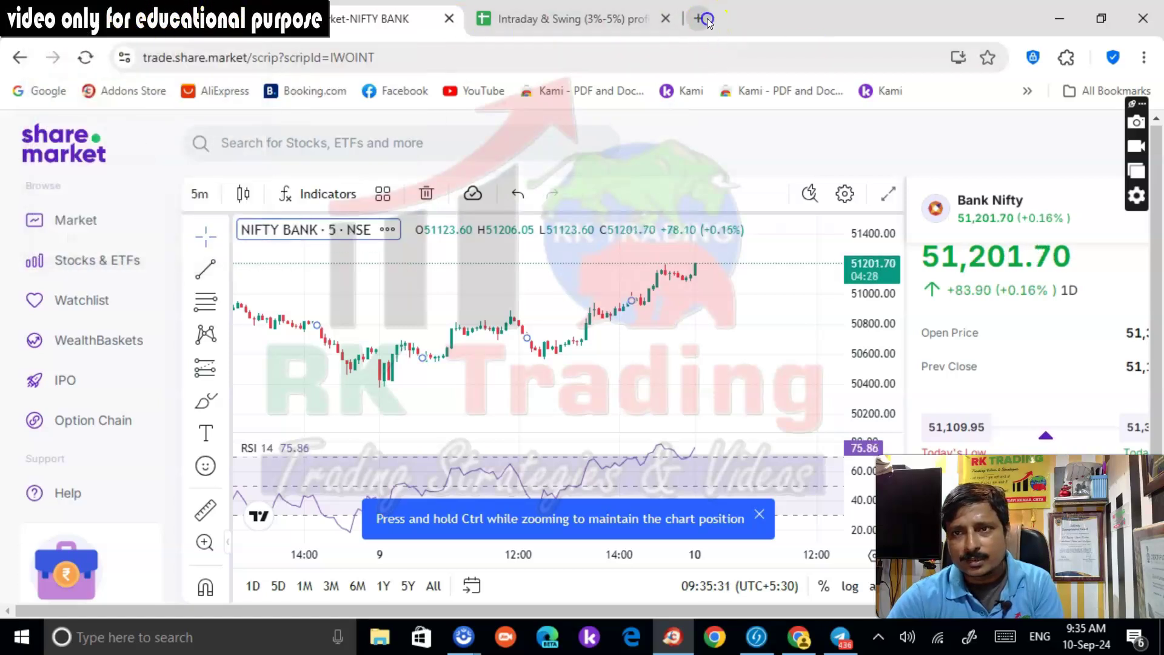
Load the FYERS site and draft 'buy BN 51200ce above' in the RK TRADING channel
{"action": "type", "text": "tra"}
{"action": "key", "text": "Return"}
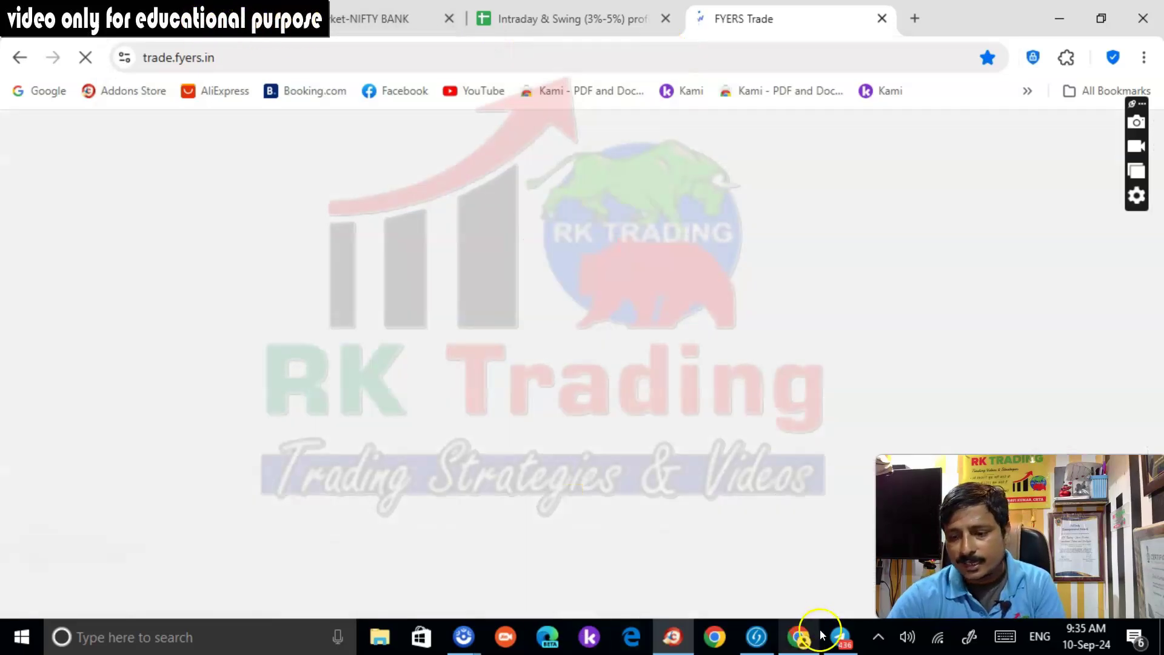
{"action": "left_click", "coordinate": [840, 637]}
{"action": "left_click", "coordinate": [131, 393]}
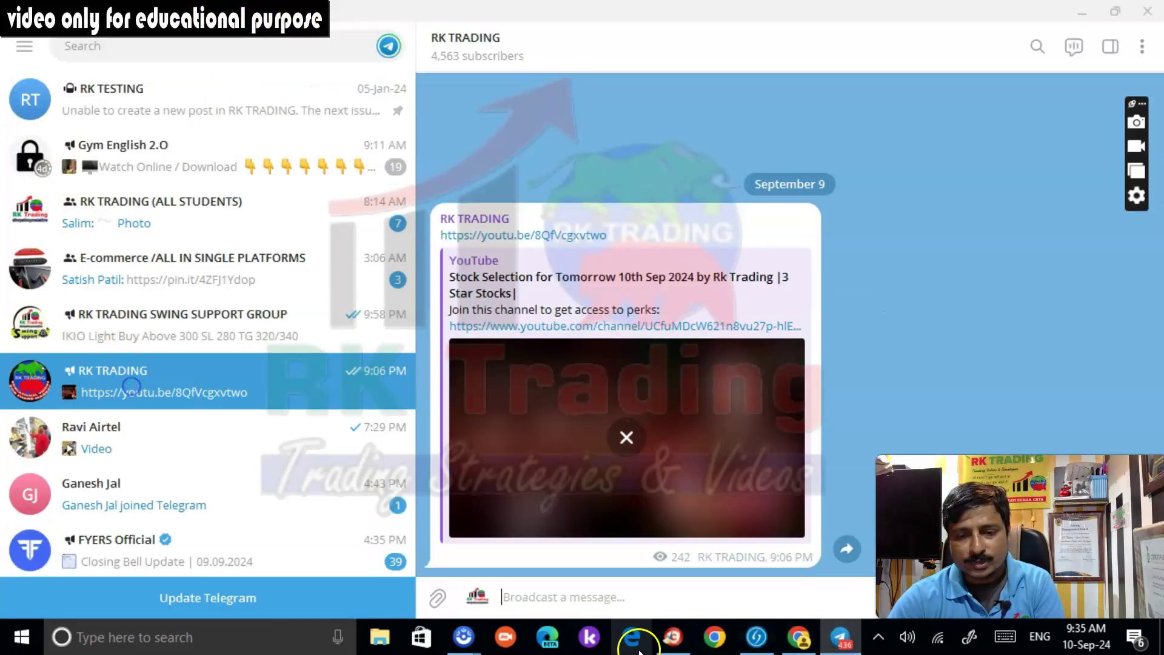
{"action": "type", "text": "buy BN"}
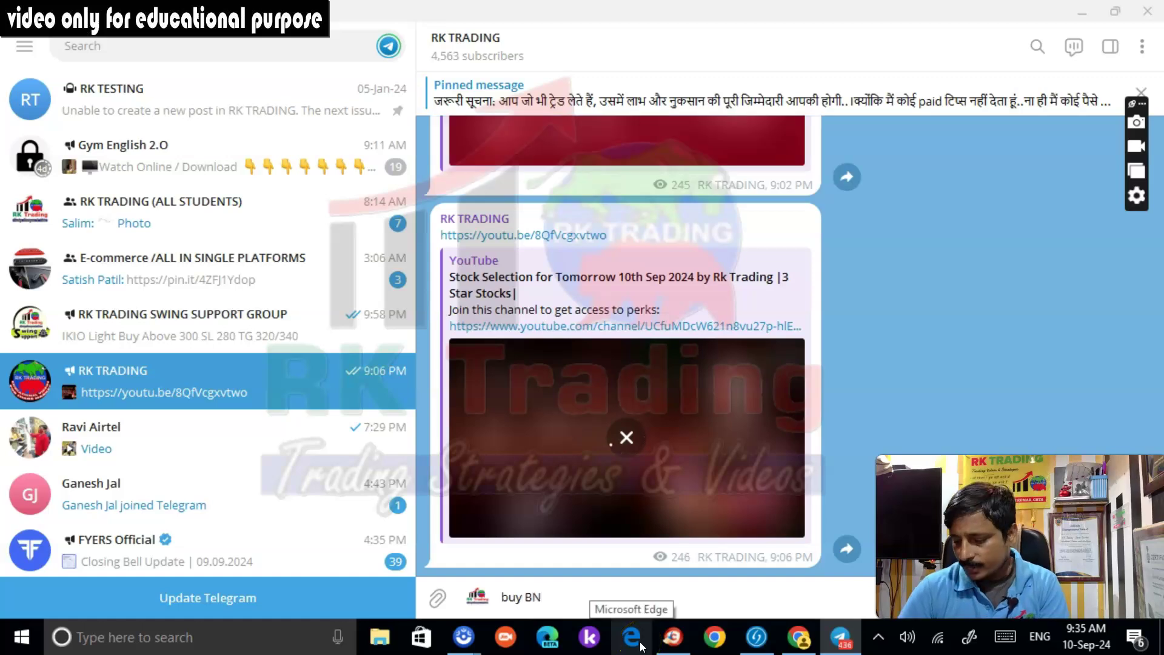
{"action": "type", "text": " 51200ce abov"}
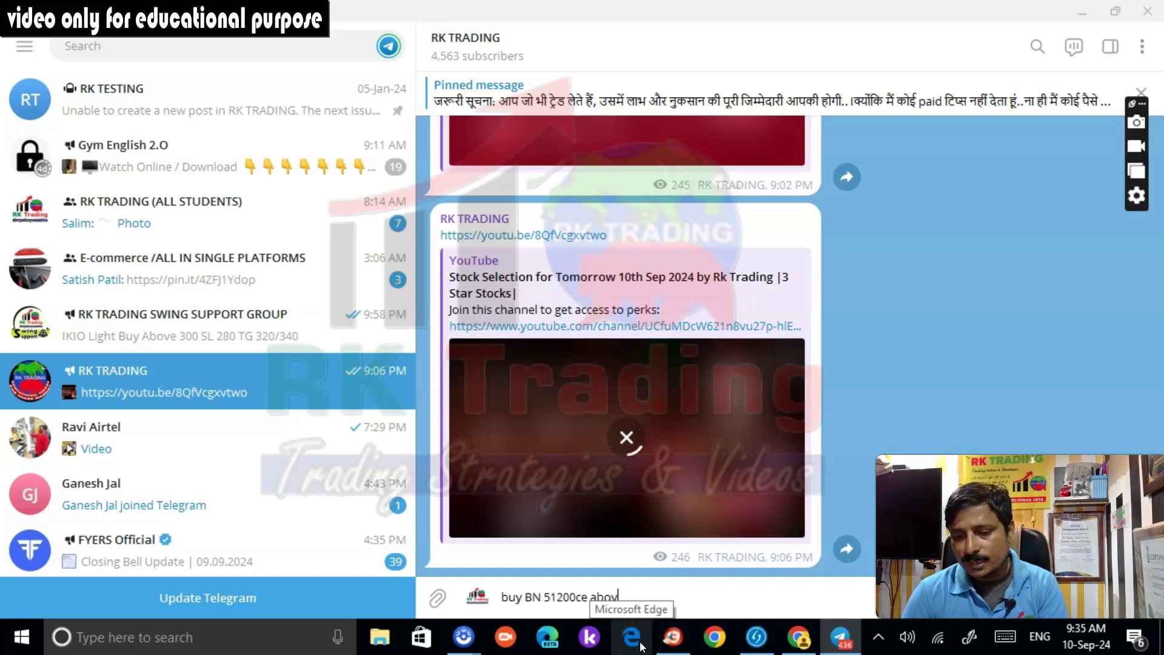
{"action": "type", "text": "e"}
Sign in to FYERS with the four-digit PIN
{"action": "left_click", "coordinate": [658, 640]}
{"action": "type", "text": "1234"}
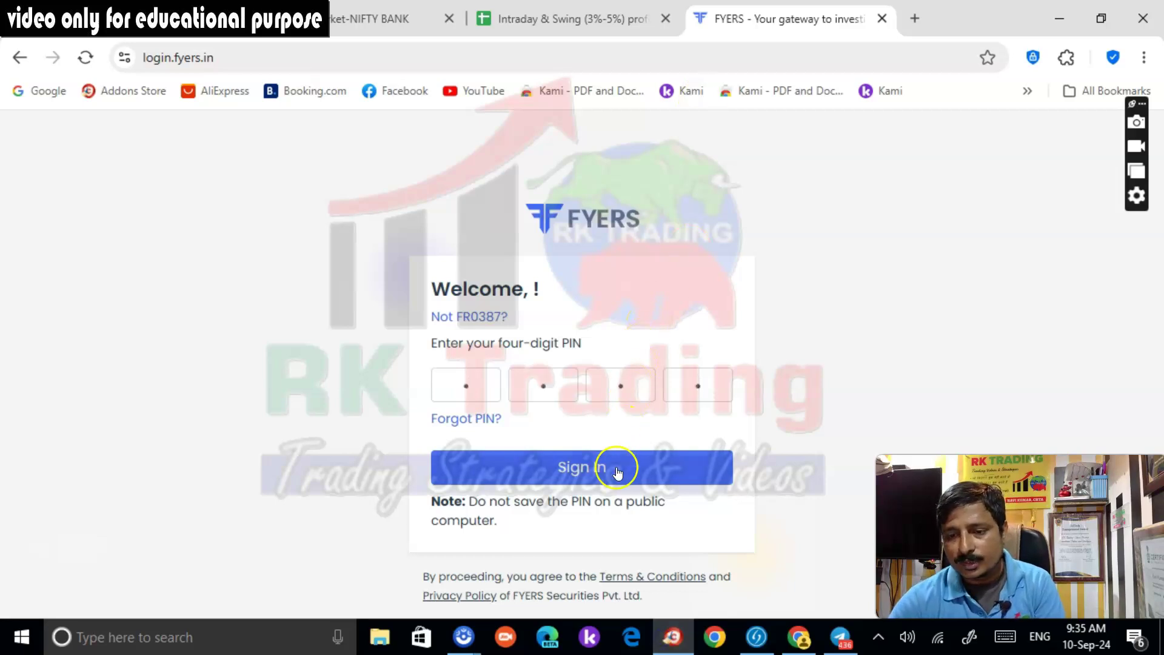
{"action": "left_click", "coordinate": [616, 470]}
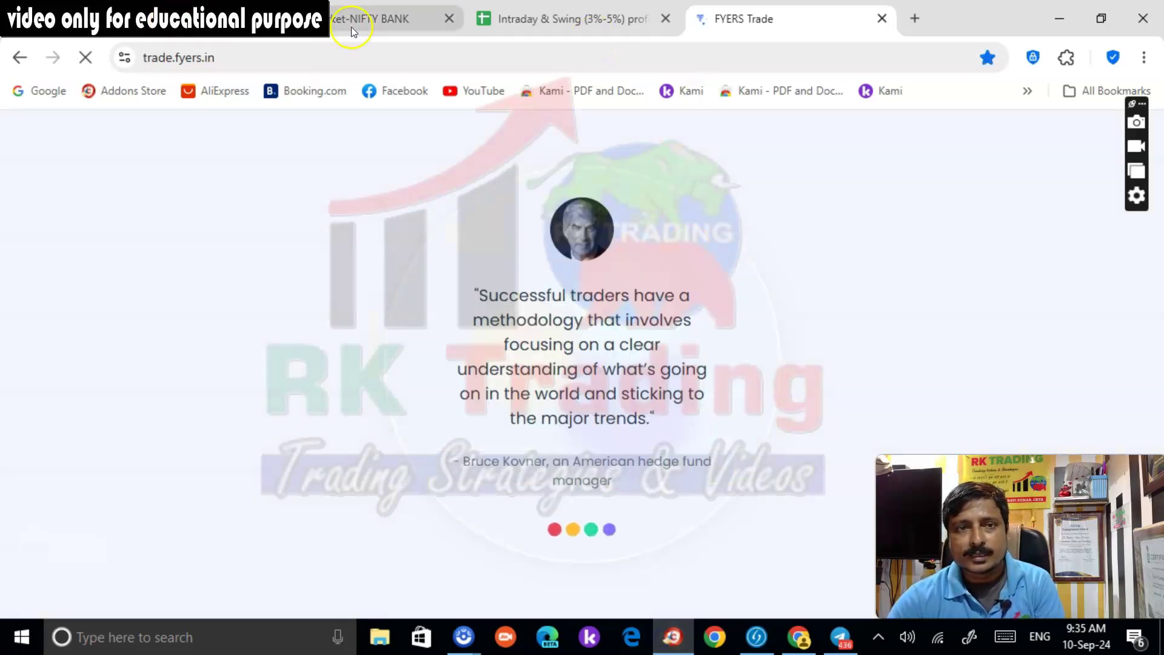
{"action": "left_click", "coordinate": [354, 21]}
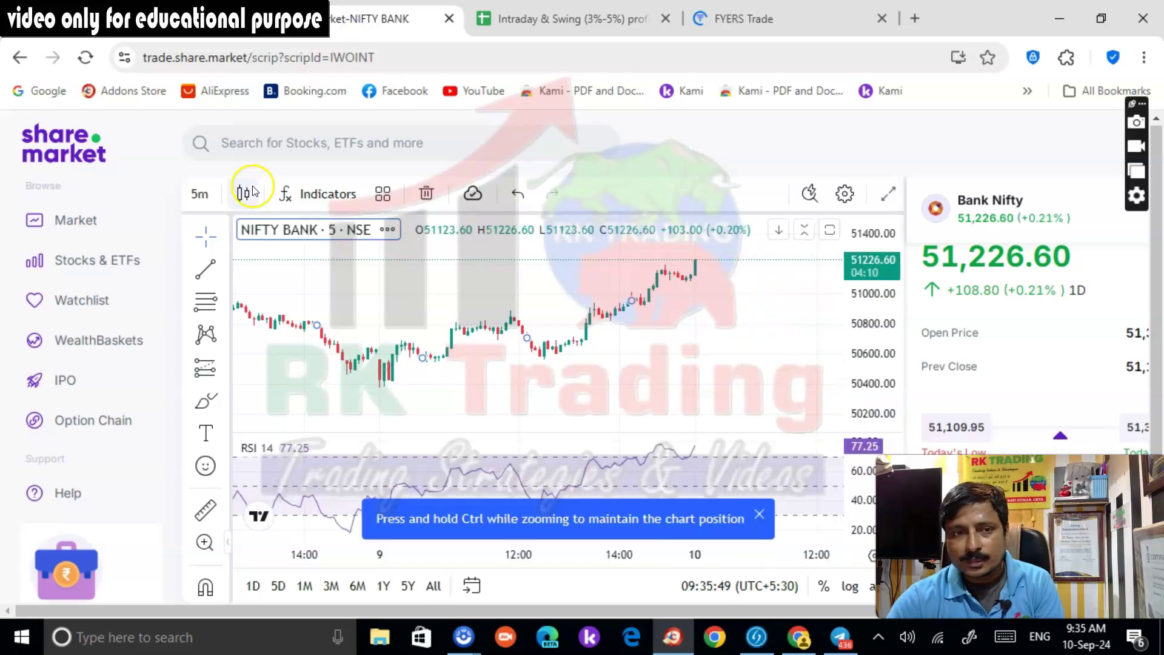
Search '512' and open the NIFTY BANK 51200 CALL expiring 11 Sep 24
{"action": "left_click", "coordinate": [199, 194]}
{"action": "left_click", "coordinate": [332, 139]}
{"action": "type", "text": "51200"}
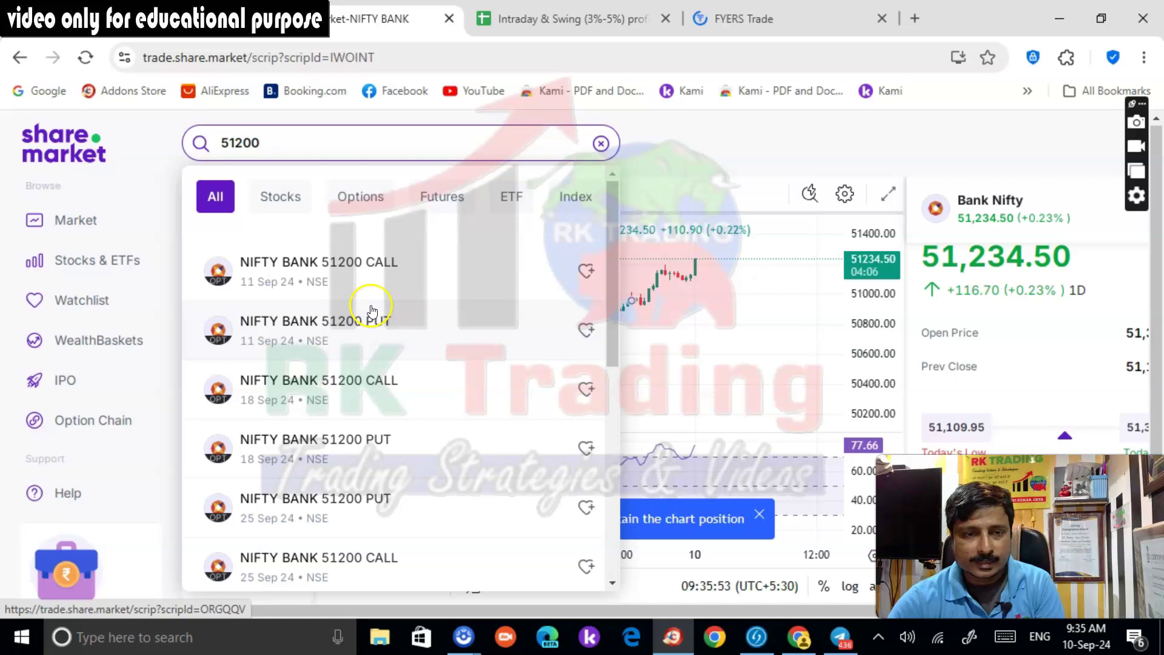
{"action": "left_click", "coordinate": [344, 290]}
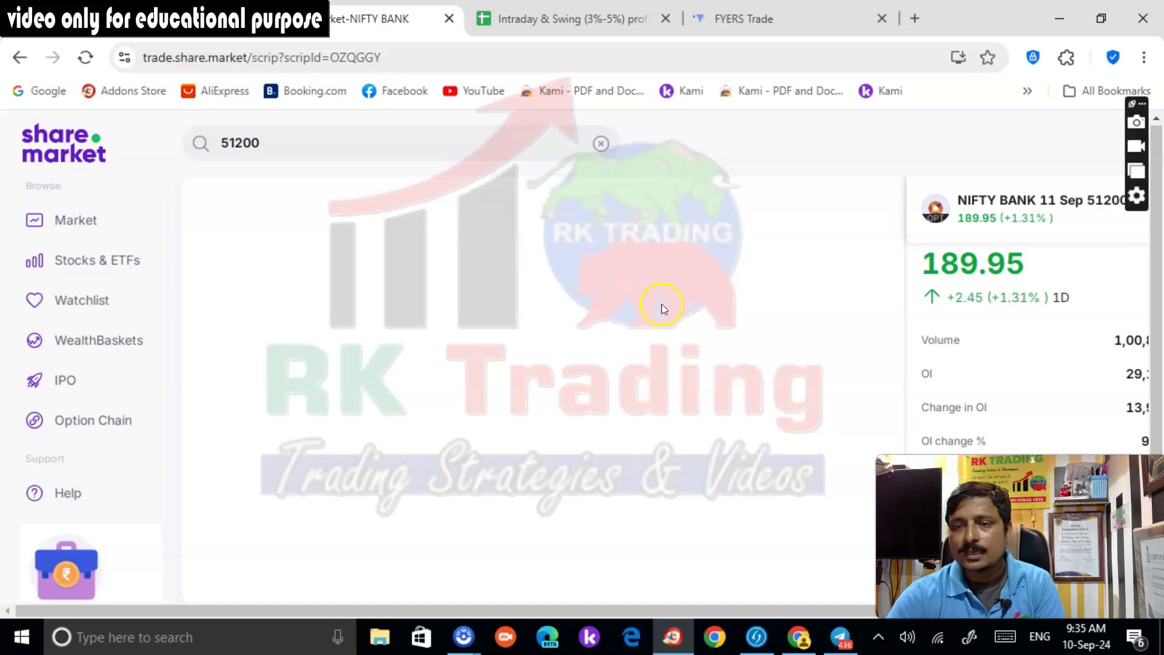
{"action": "left_click", "coordinate": [740, 20]}
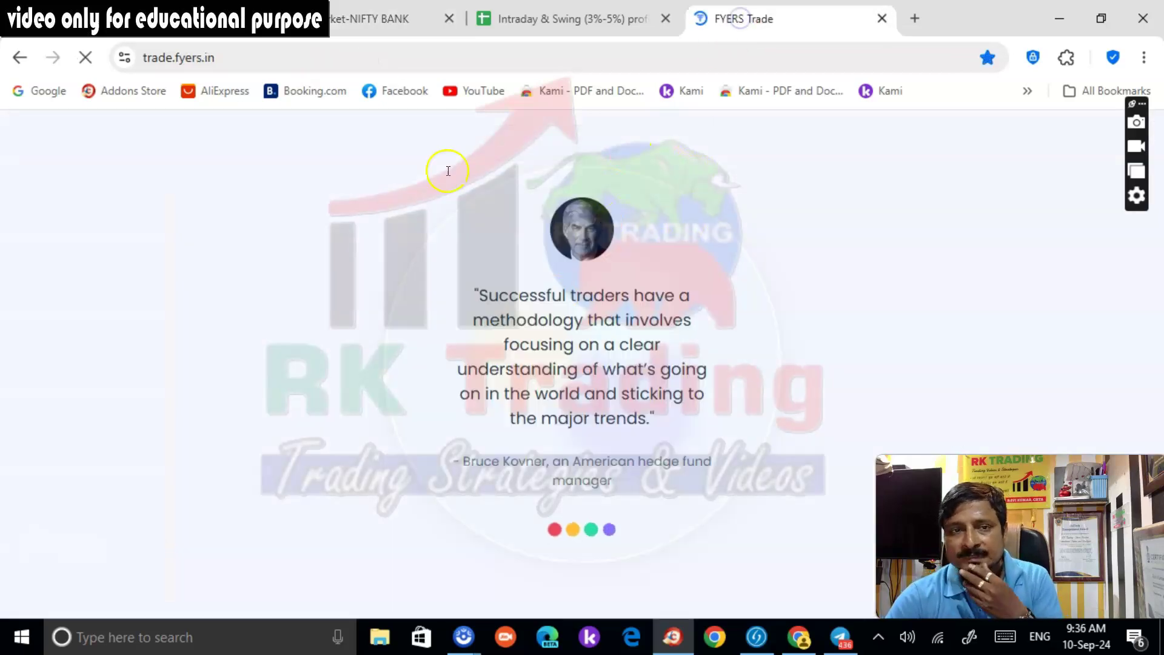
Chart BANKNIFTY 24 Sep 11 51200 CE on 5-minute candles in FYERS, then extend the Telegram draft
{"action": "left_click", "coordinate": [387, 24]}
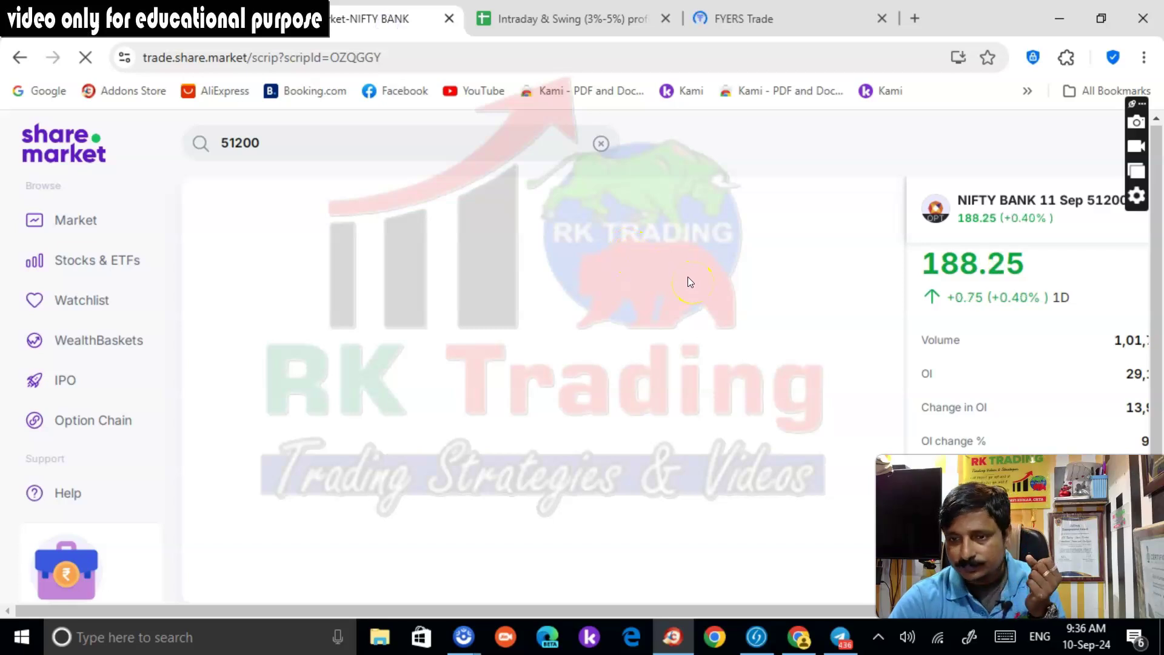
{"action": "left_click", "coordinate": [720, 28]}
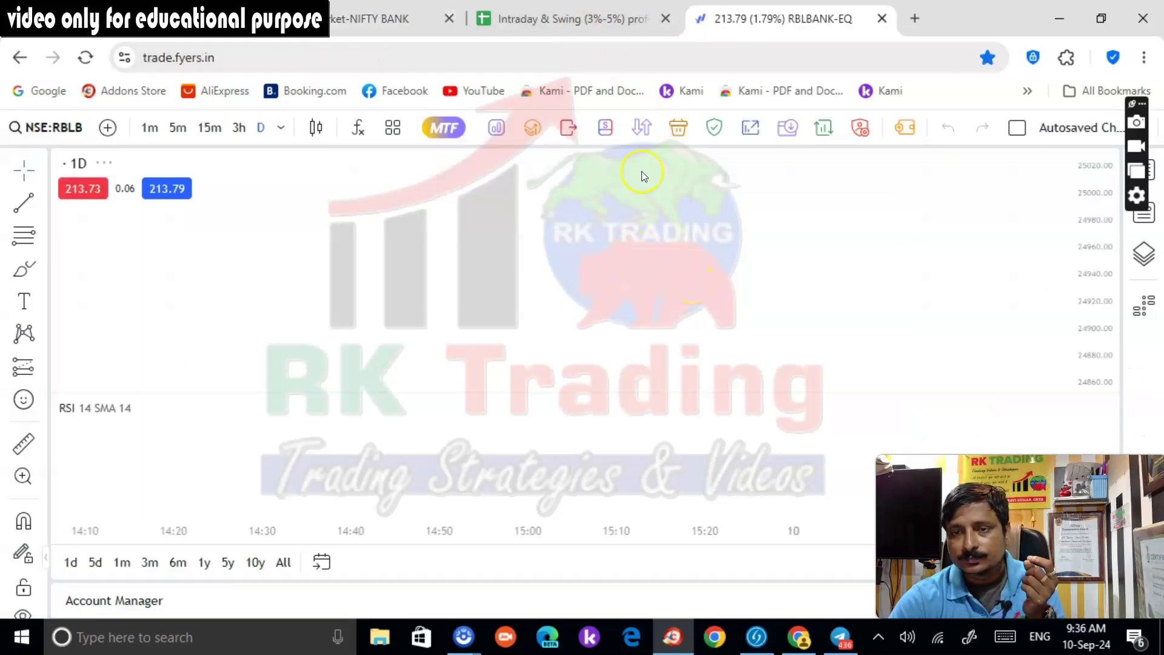
{"action": "left_click", "coordinate": [59, 126]}
{"action": "type", "text": "51200"}
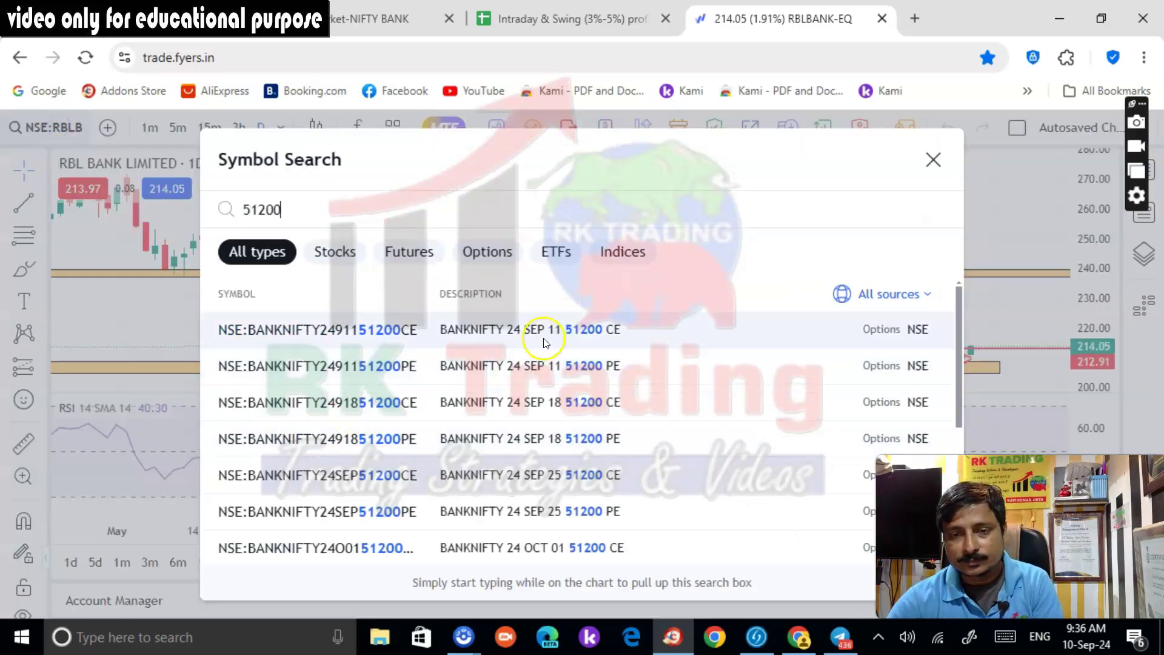
{"action": "key", "text": "Return"}
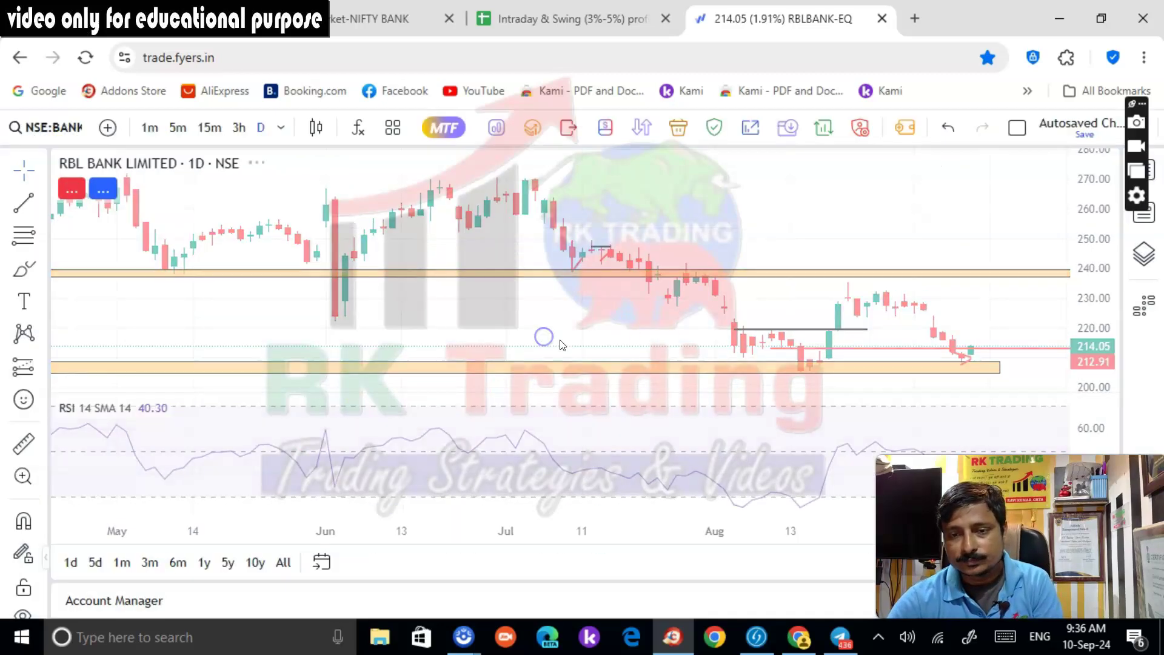
{"action": "left_click", "coordinate": [178, 127]}
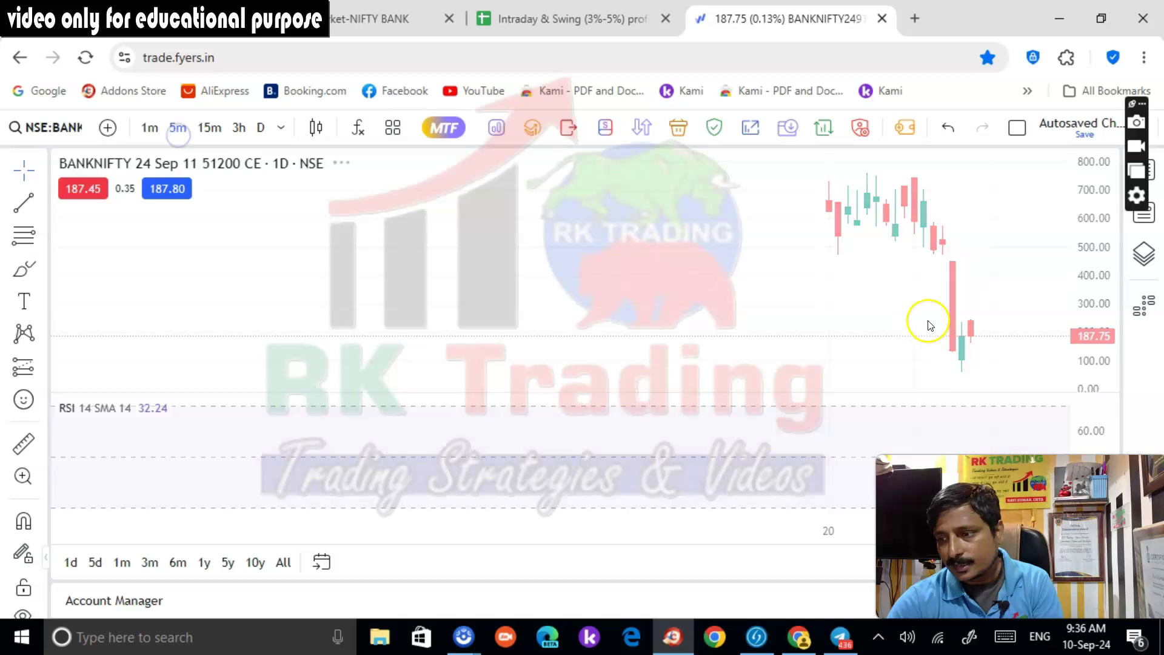
{"action": "scroll", "coordinate": [1001, 303], "scroll_direction": "up", "scroll_amount": 1}
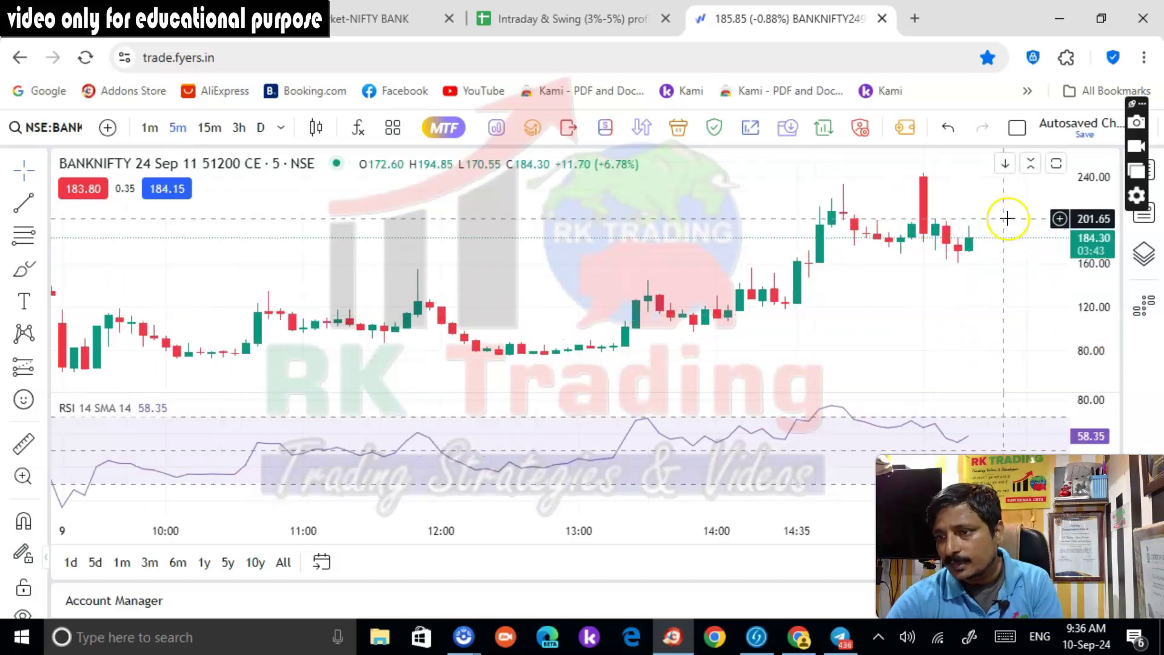
{"action": "left_click", "coordinate": [841, 636]}
{"action": "type", "text": "200ce above 205 sl 180 tg 230"}
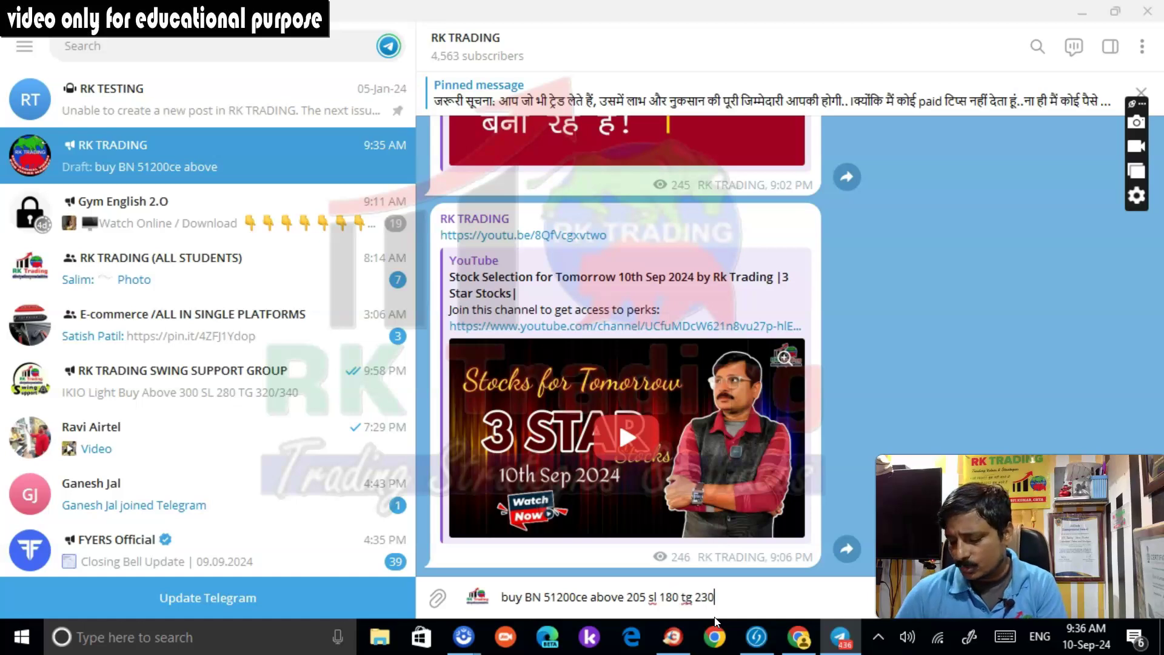
Post 'buy BN 51200ce above 205 sl 180 tg 230/255' to RK TRADING and copy it
{"action": "key", "text": "Return"}
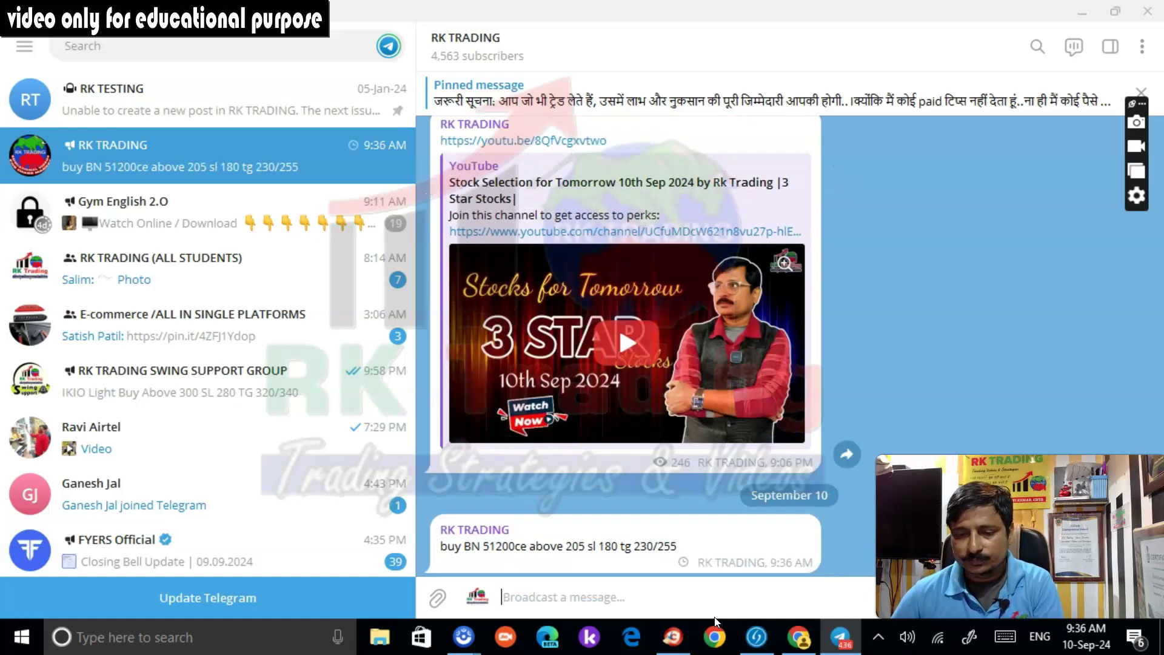
{"action": "triple_click", "coordinate": [529, 541]}
{"action": "key", "text": "ctrl+c"}
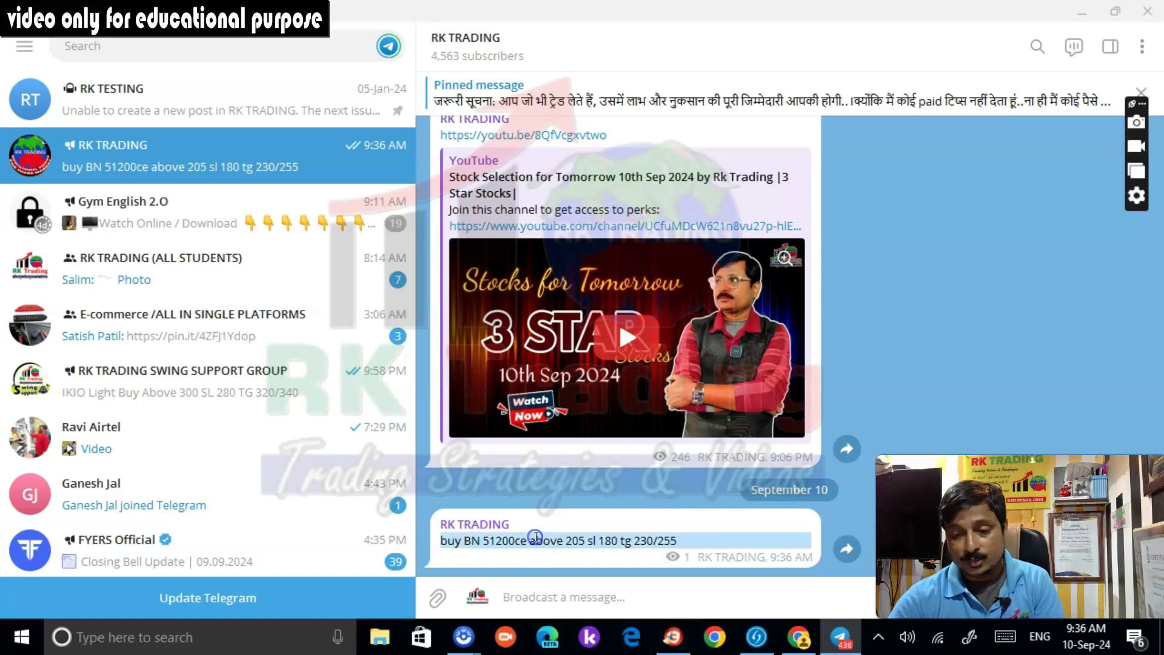
{"action": "left_click", "coordinate": [670, 639]}
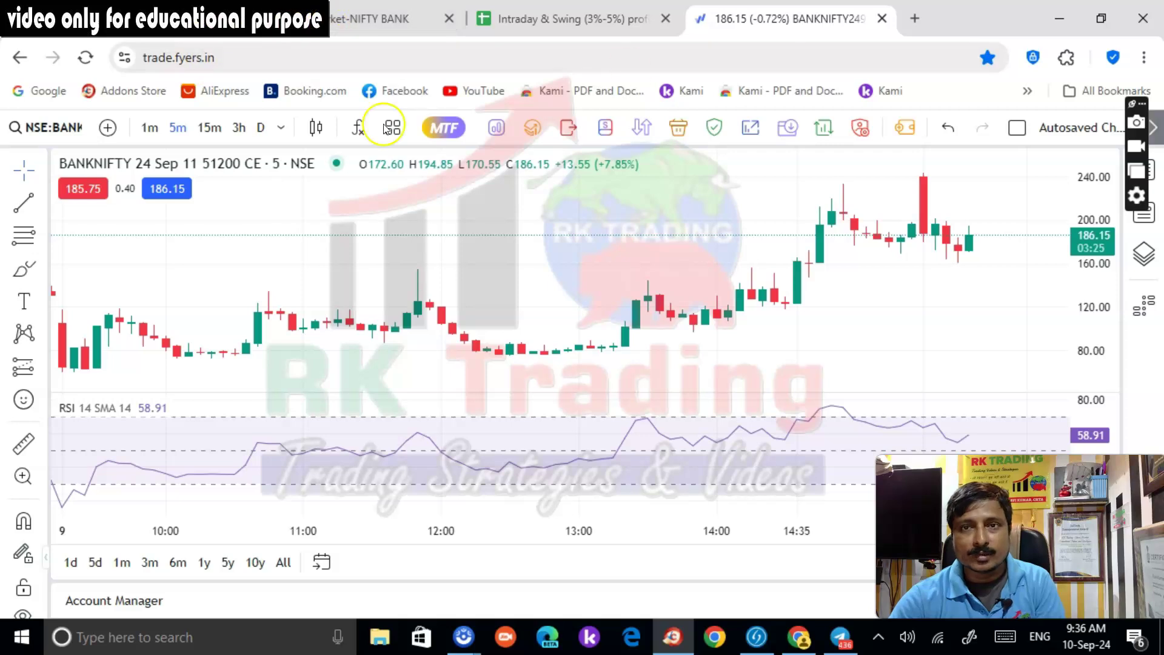
Broadcast the pasted trade call to all 3831 Classplus students
{"action": "left_click", "coordinate": [785, 641]}
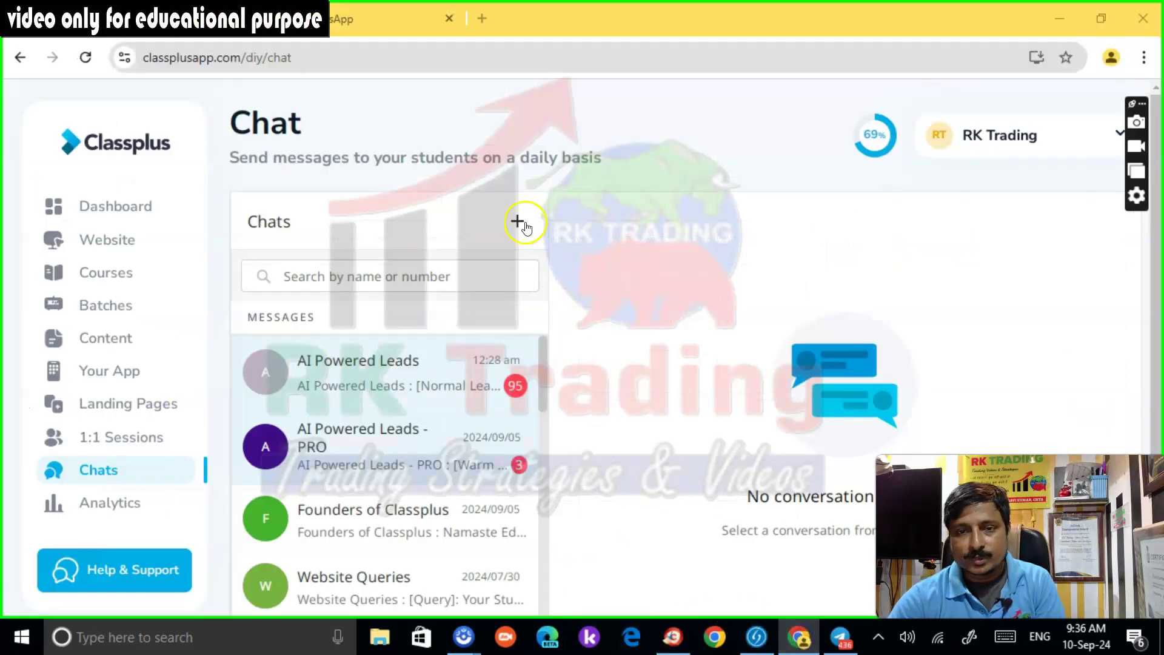
{"action": "left_click", "coordinate": [522, 225]}
{"action": "left_click", "coordinate": [528, 318]}
{"action": "left_click", "coordinate": [501, 320]}
{"action": "left_click", "coordinate": [745, 591]}
{"action": "key", "text": "ctrl+v"}
{"action": "key", "text": "Return"}
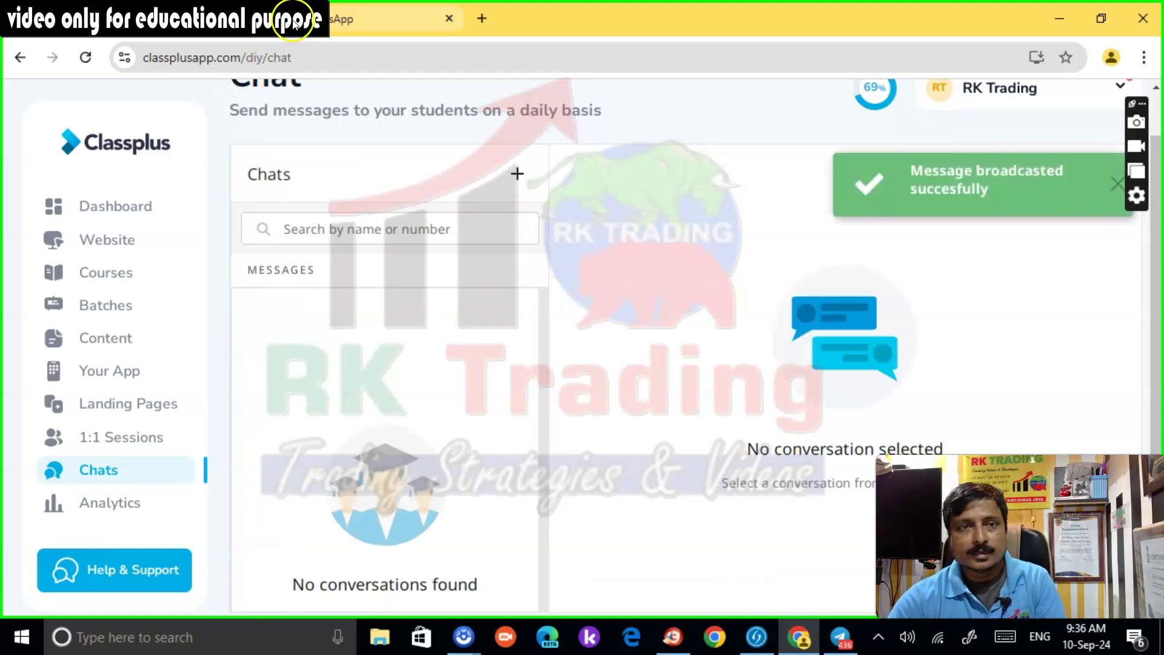
Paste and send the trade call in the Rk Trading WhatsApp channel
{"action": "left_click", "coordinate": [364, 18]}
{"action": "left_click", "coordinate": [29, 206]}
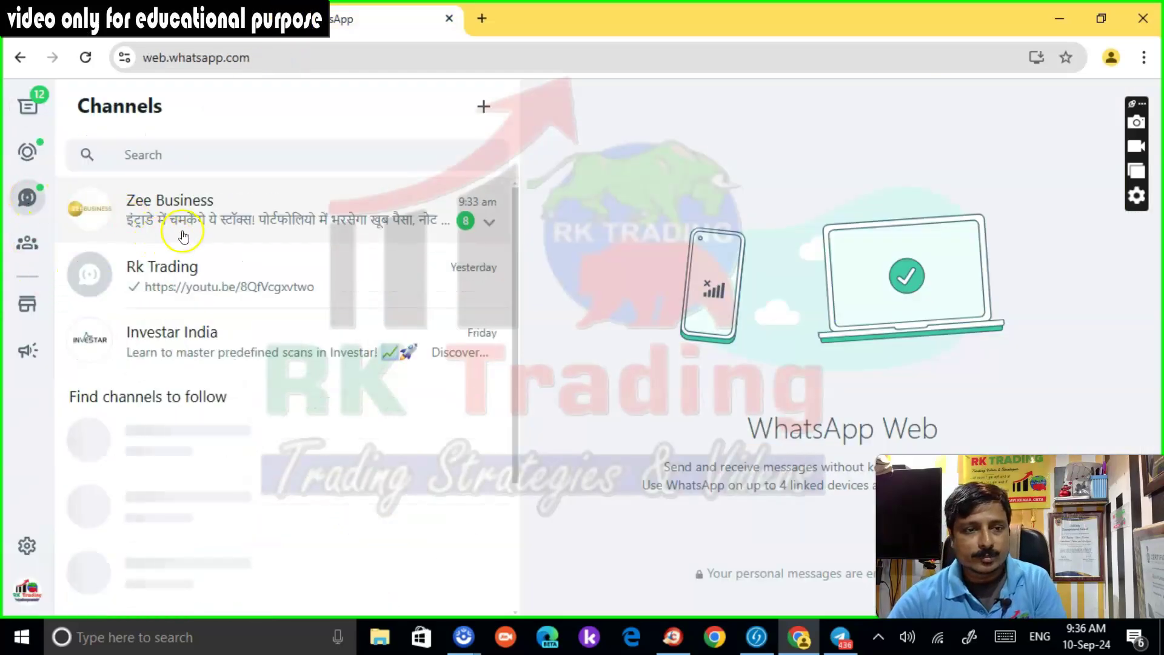
{"action": "left_click", "coordinate": [164, 276]}
{"action": "key", "text": "ctrl+v"}
{"action": "key", "text": "Return"}
{"action": "left_click", "coordinate": [673, 637]}
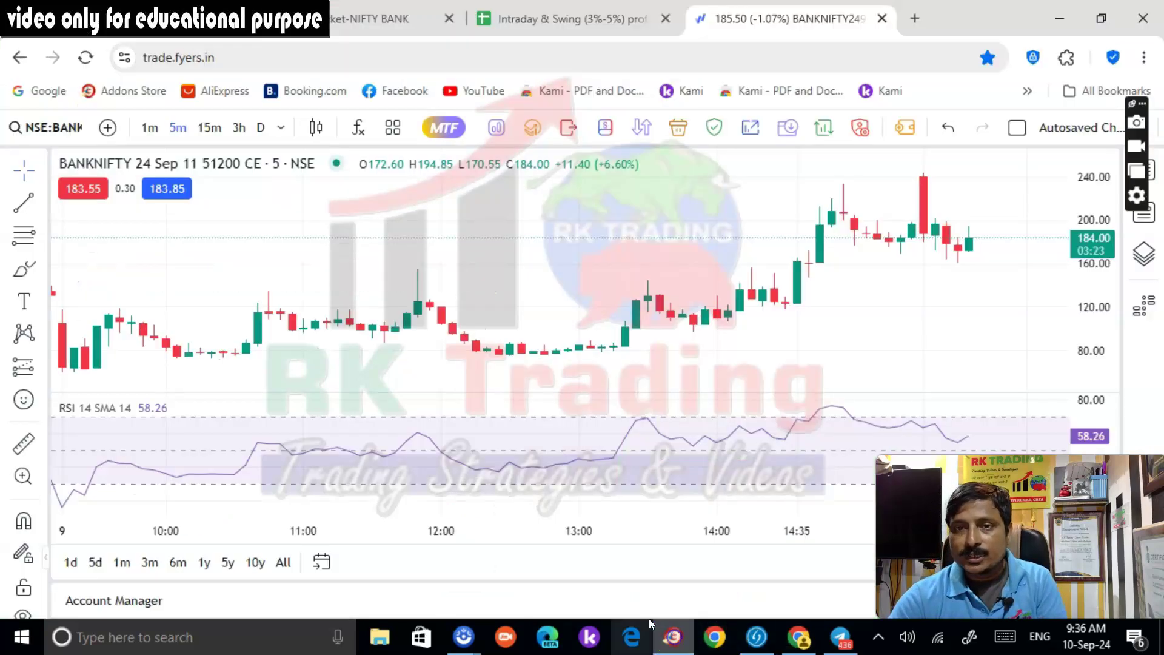
Load NSE:COALINDIA-EQ via a 'COAL IN' search, dismiss the Invalid Input warning, and choose D
{"action": "left_click", "coordinate": [57, 127]}
{"action": "type", "text": "xo"}
{"action": "key", "text": "BackSpace"}
{"action": "key", "text": "BackSpace"}
{"action": "type", "text": "x"}
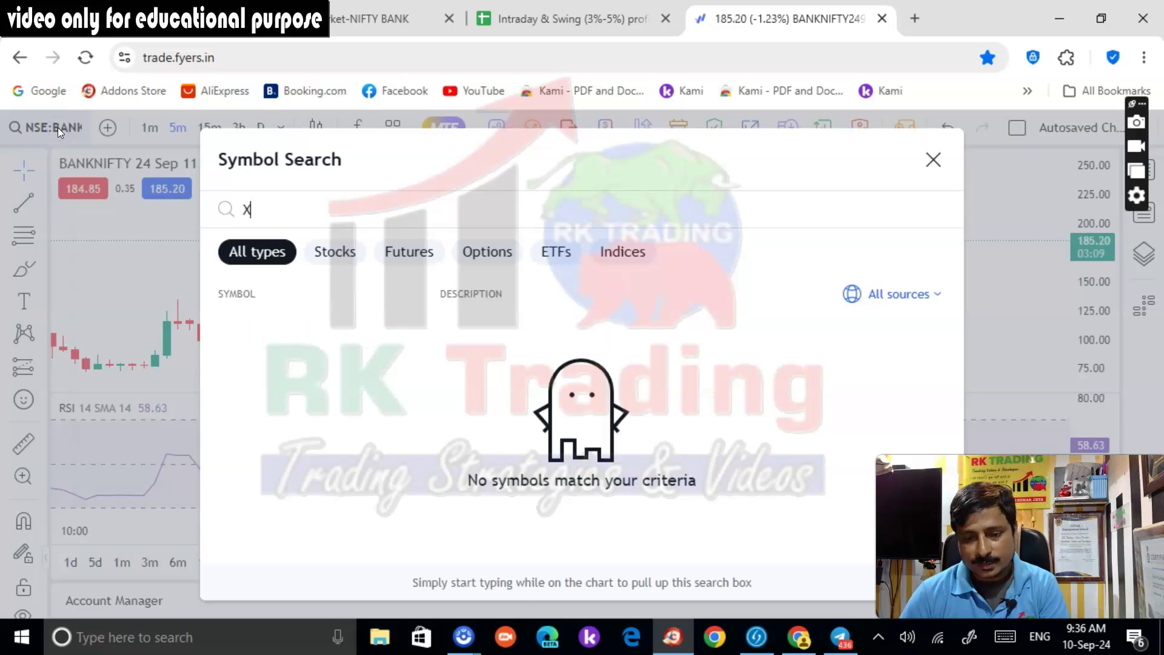
{"action": "key", "text": "BackSpace"}
{"action": "type", "text": "CPA"}
{"action": "key", "text": "BackSpace"}
{"action": "key", "text": "BackSpace"}
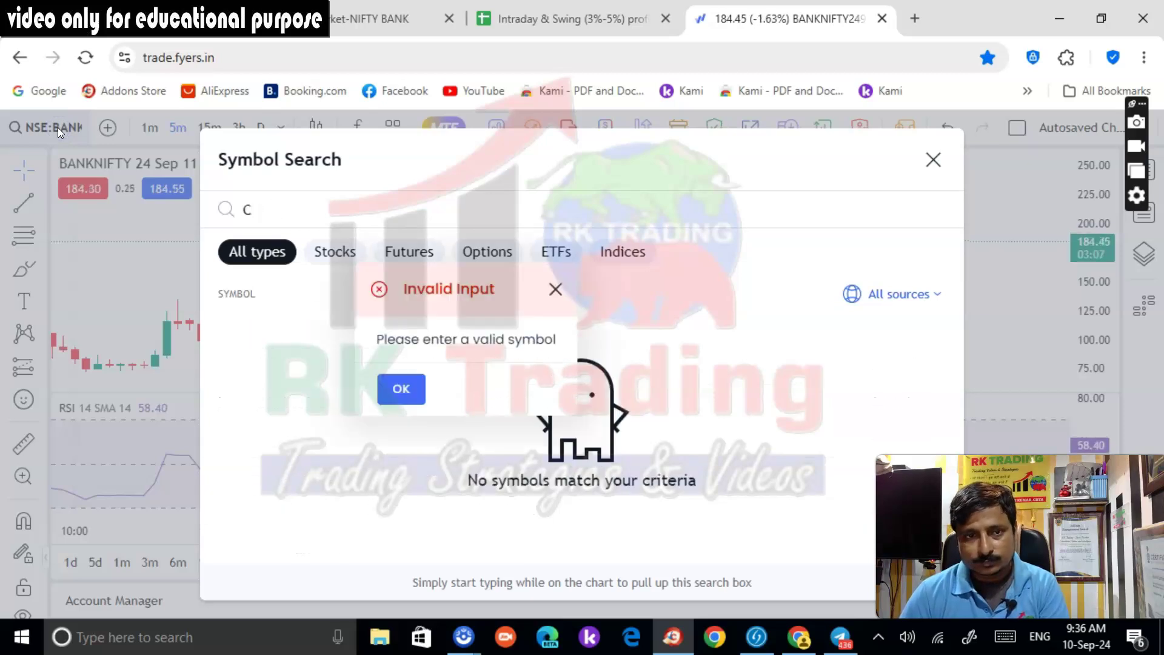
{"action": "type", "text": "OAL IN"}
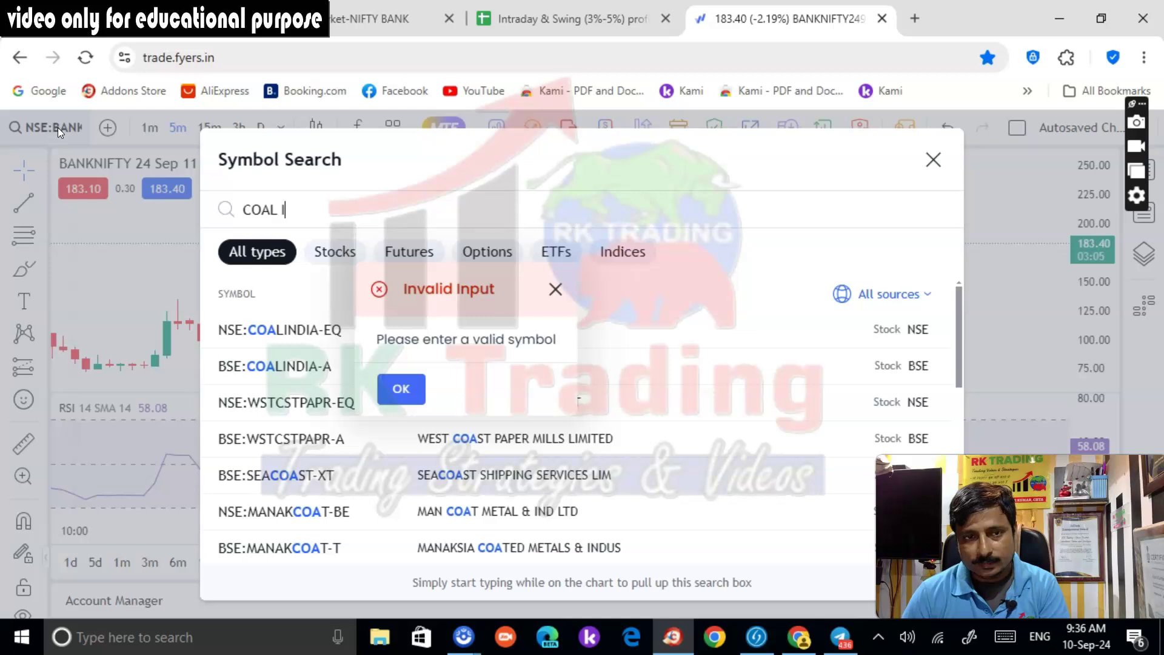
{"action": "left_click", "coordinate": [261, 332]}
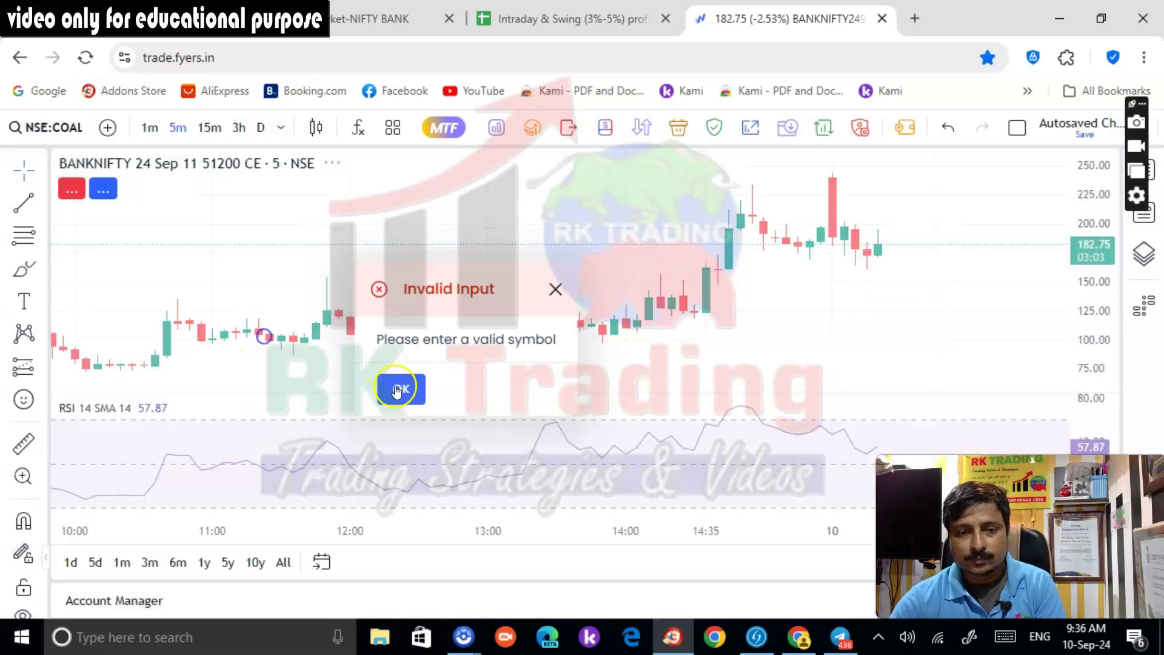
{"action": "left_click", "coordinate": [401, 389]}
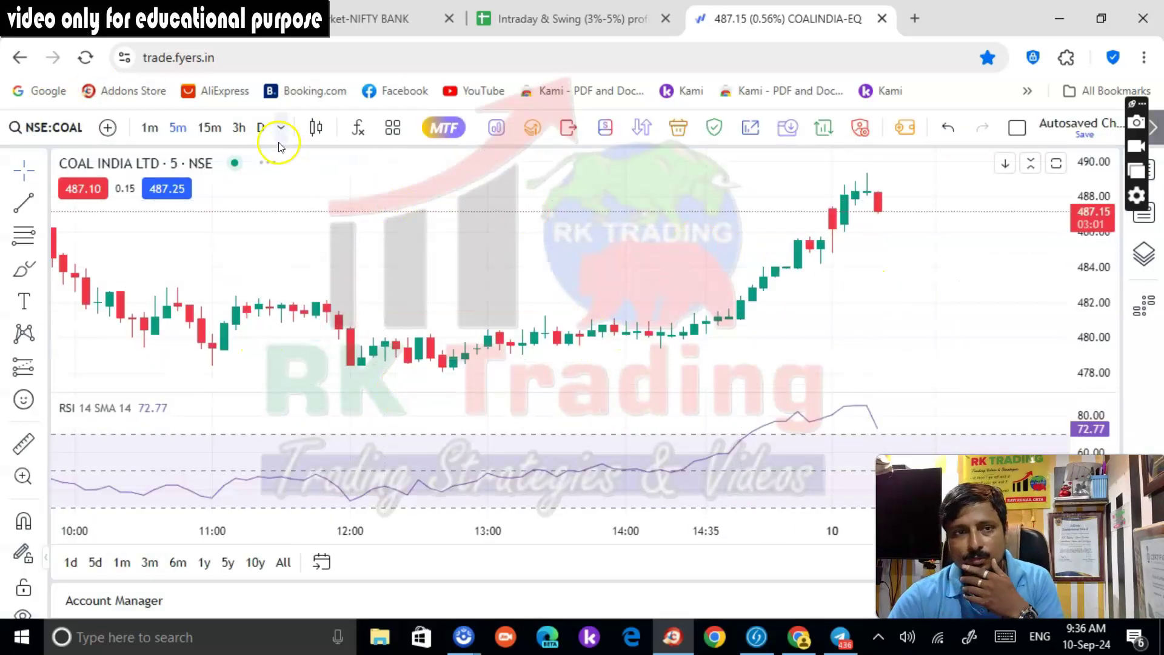
{"action": "left_click", "coordinate": [262, 128]}
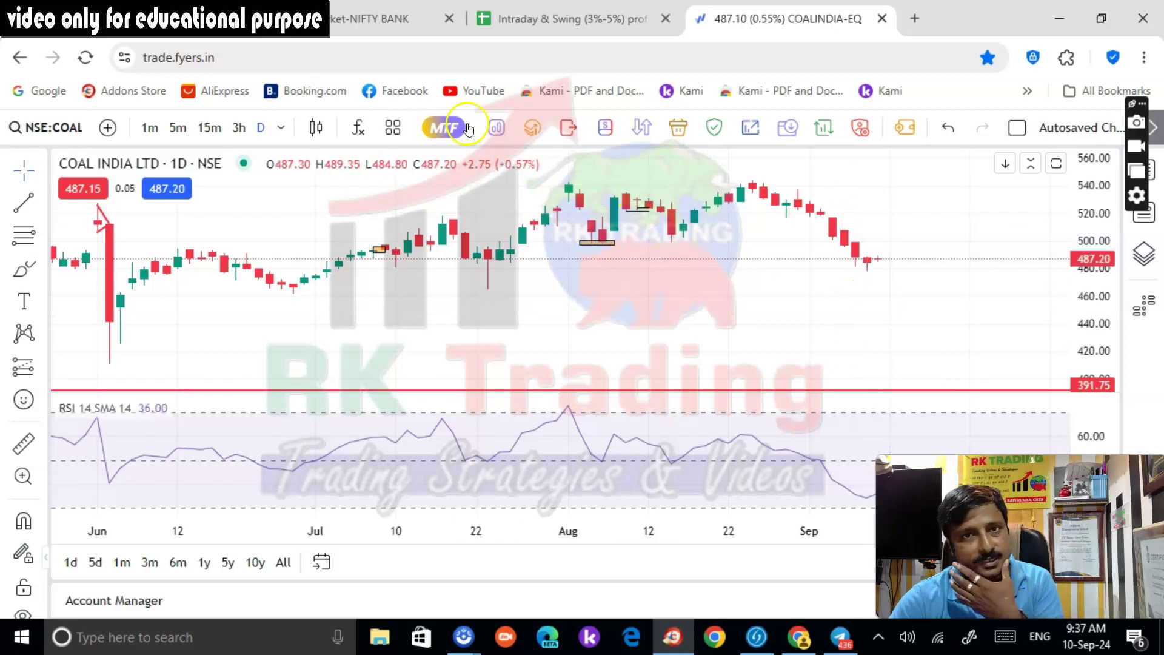
Search for Tata Consumer and load NSE:TATACONSUM-EQ on the chart
{"action": "left_click", "coordinate": [67, 131]}
{"action": "type", "text": "TA"}
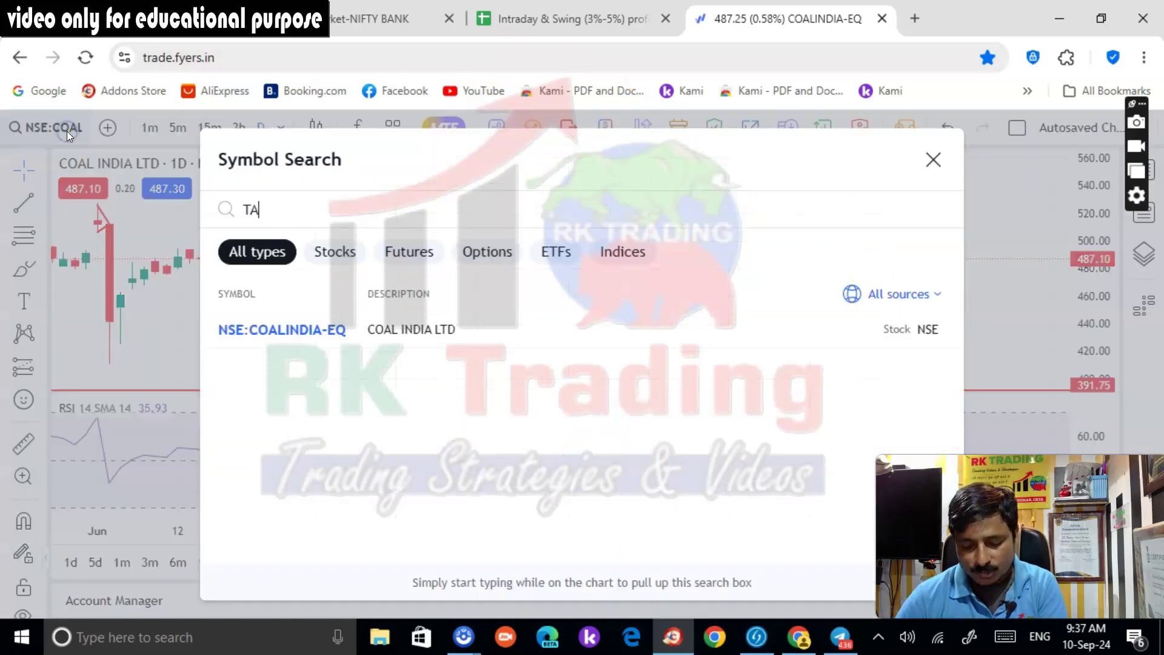
{"action": "type", "text": "TRA CO"}
{"action": "key", "text": "BackSpace"}
{"action": "key", "text": "BackSpace"}
{"action": "key", "text": "BackSpace"}
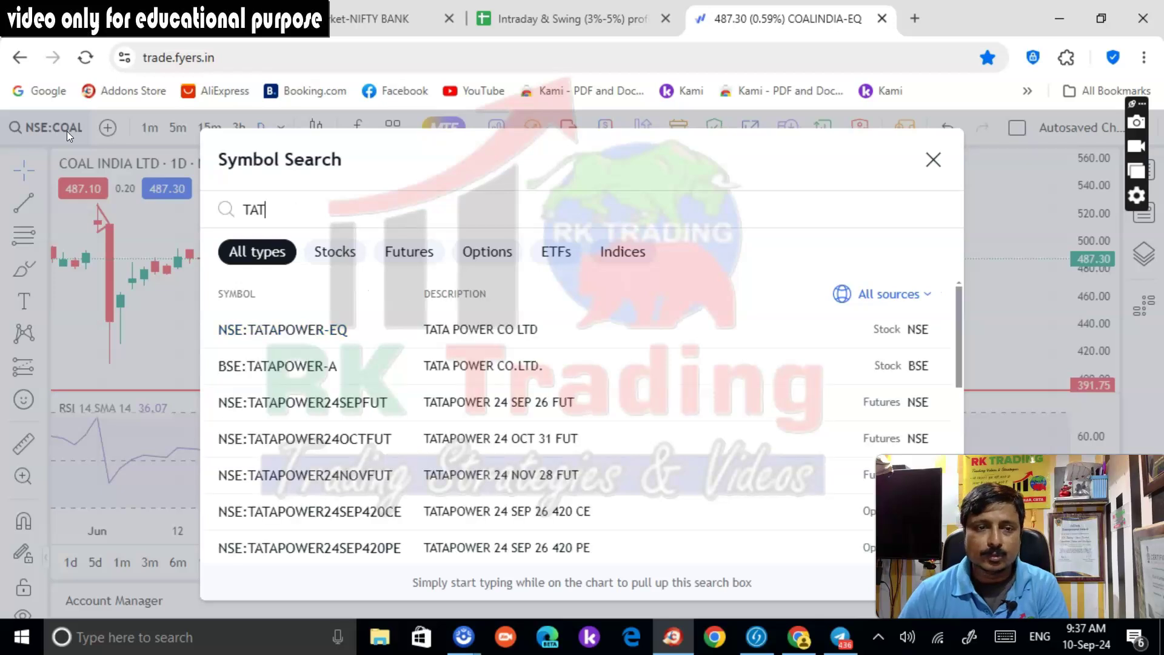
{"action": "type", "text": "A T"}
{"action": "key", "text": "BackSpace"}
{"action": "type", "text": "CAOMS"}
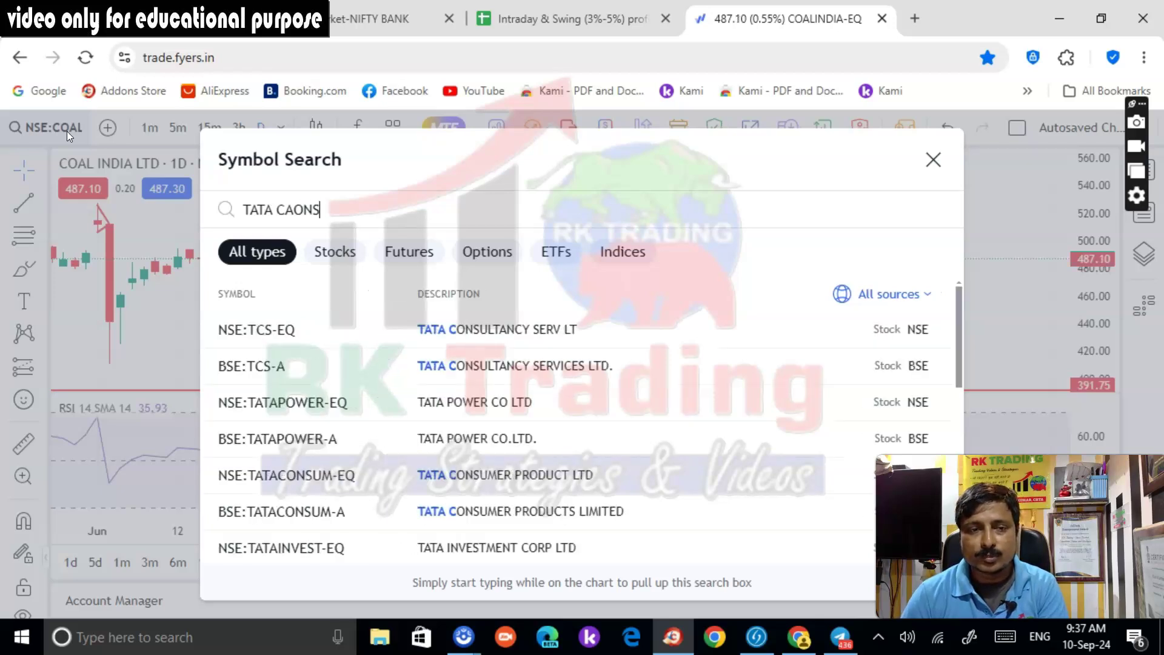
{"action": "key", "text": "BackSpace"}
{"action": "key", "text": "BackSpace"}
{"action": "key", "text": "BackSpace"}
{"action": "type", "text": "NS"}
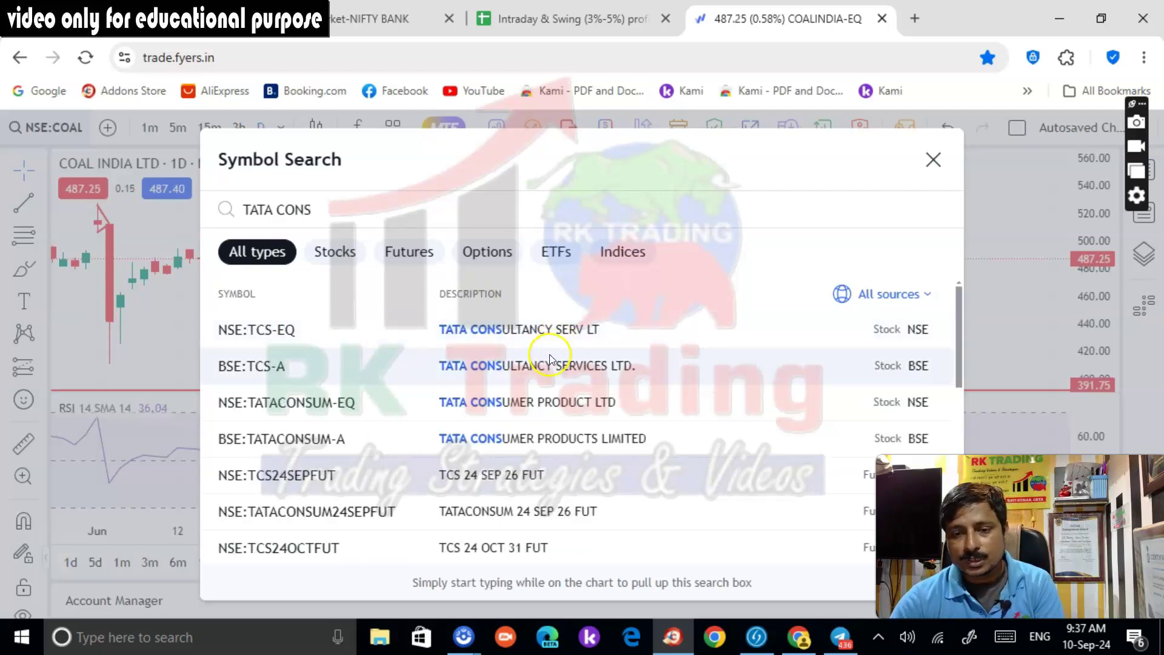
{"action": "left_click", "coordinate": [534, 402]}
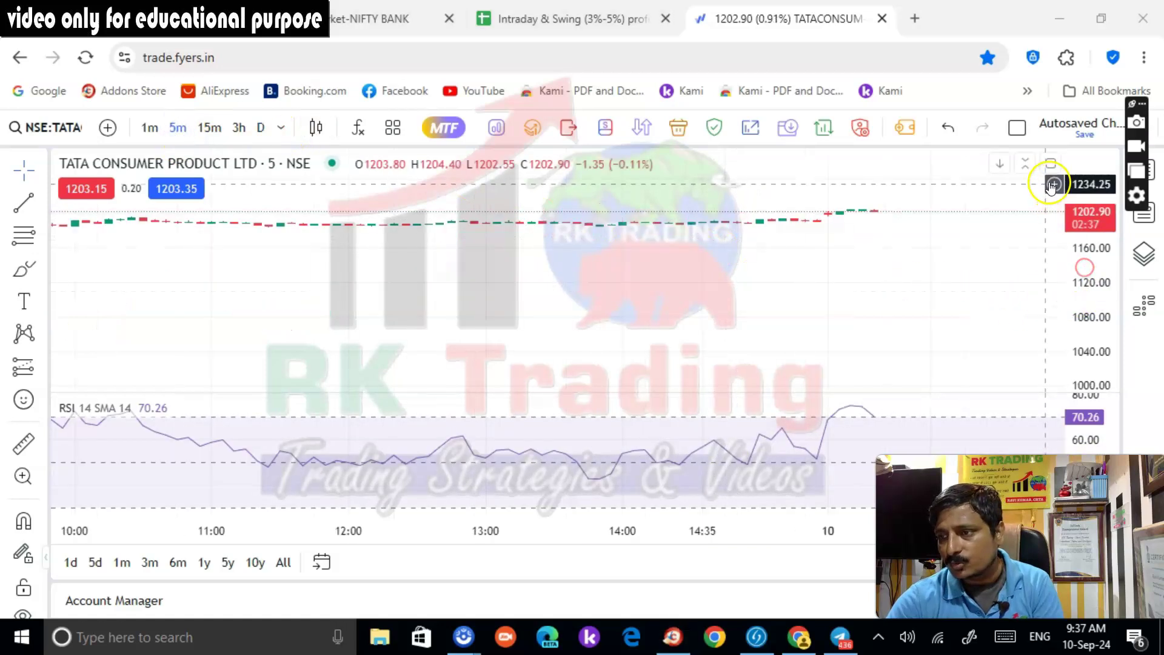
Reset the price scale so the Tata Consumer candles fit the chart
{"action": "right_click", "coordinate": [1052, 186]}
{"action": "left_click", "coordinate": [1006, 172]}
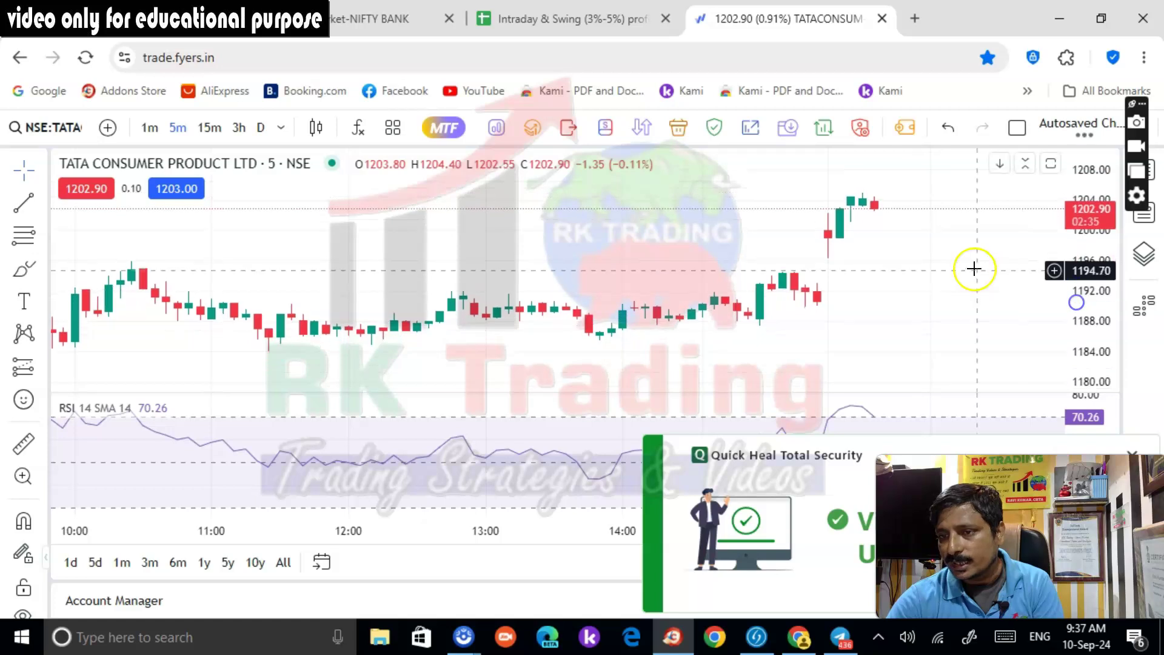
{"action": "scroll", "coordinate": [974, 268], "scroll_direction": "down", "scroll_amount": 2}
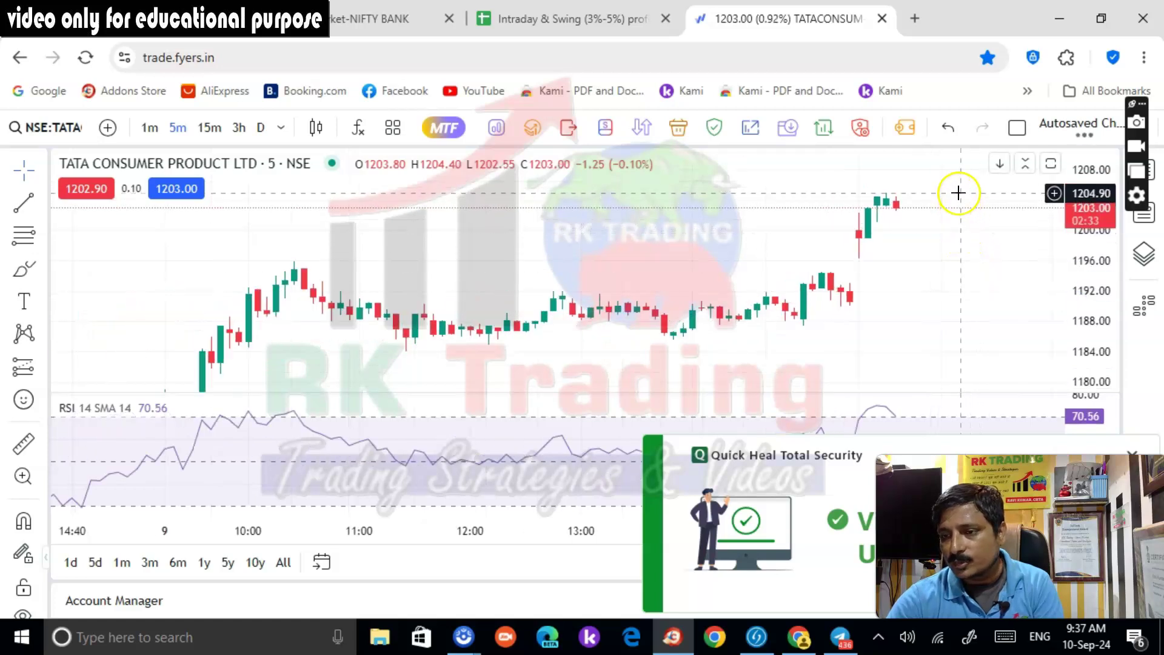
{"action": "left_click", "coordinate": [152, 22]}
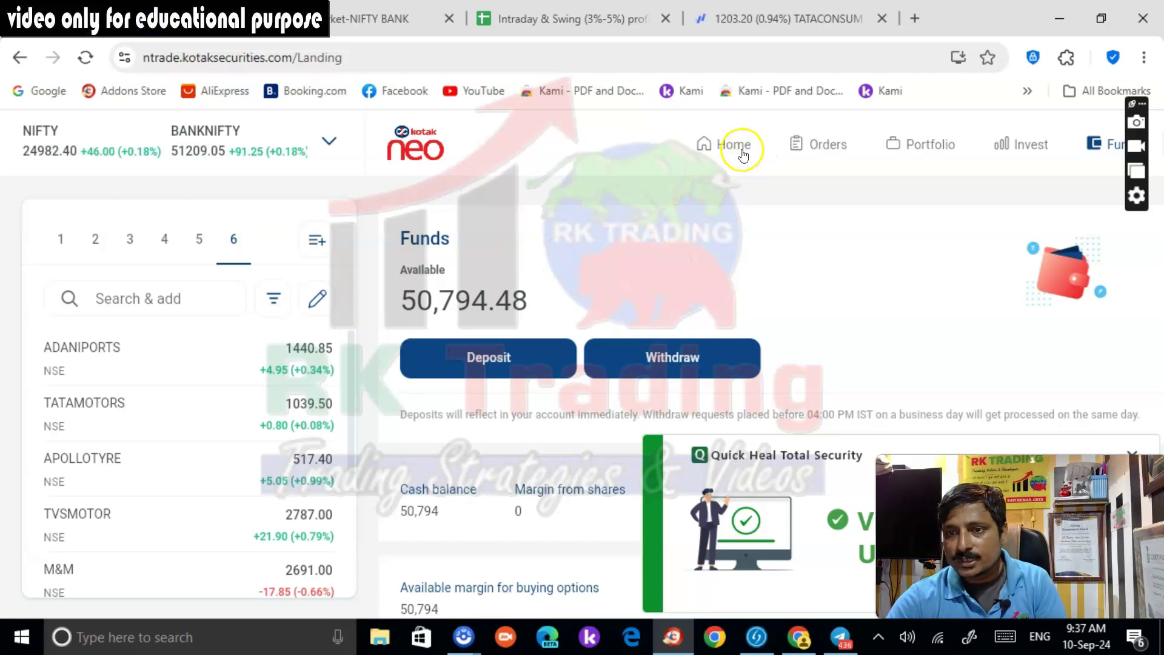
Check the Intraday & Swing profit book sheet, then view Kotak Neo's Orders list
{"action": "left_click", "coordinate": [556, 15]}
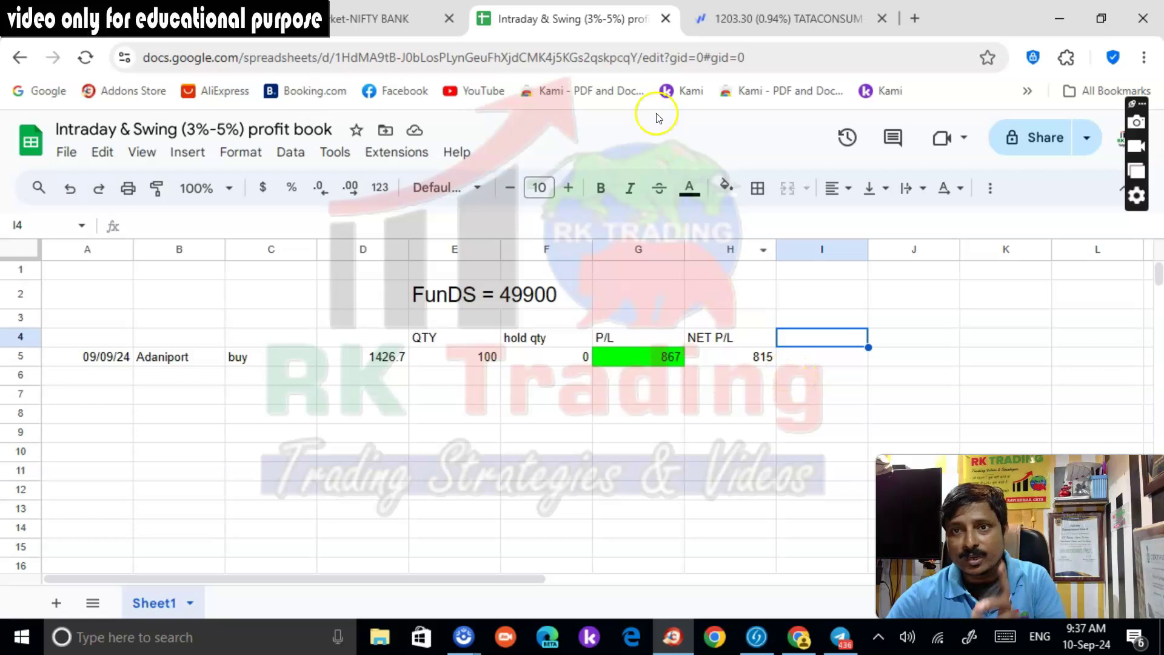
{"action": "left_click", "coordinate": [394, 18]}
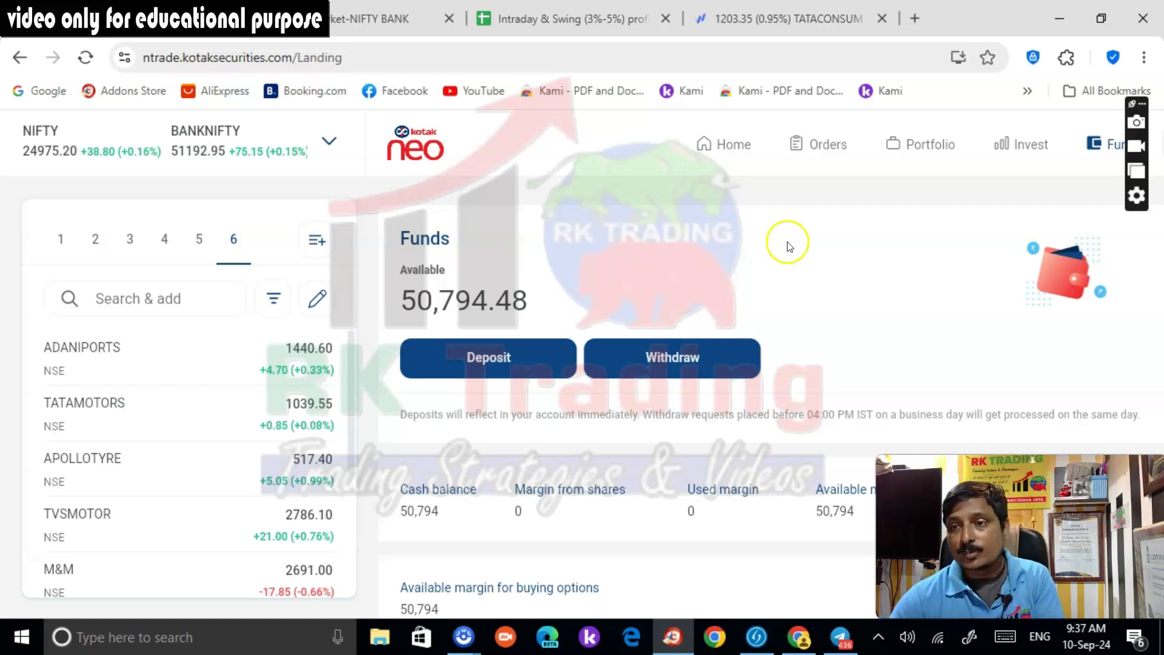
{"action": "left_click", "coordinate": [825, 144]}
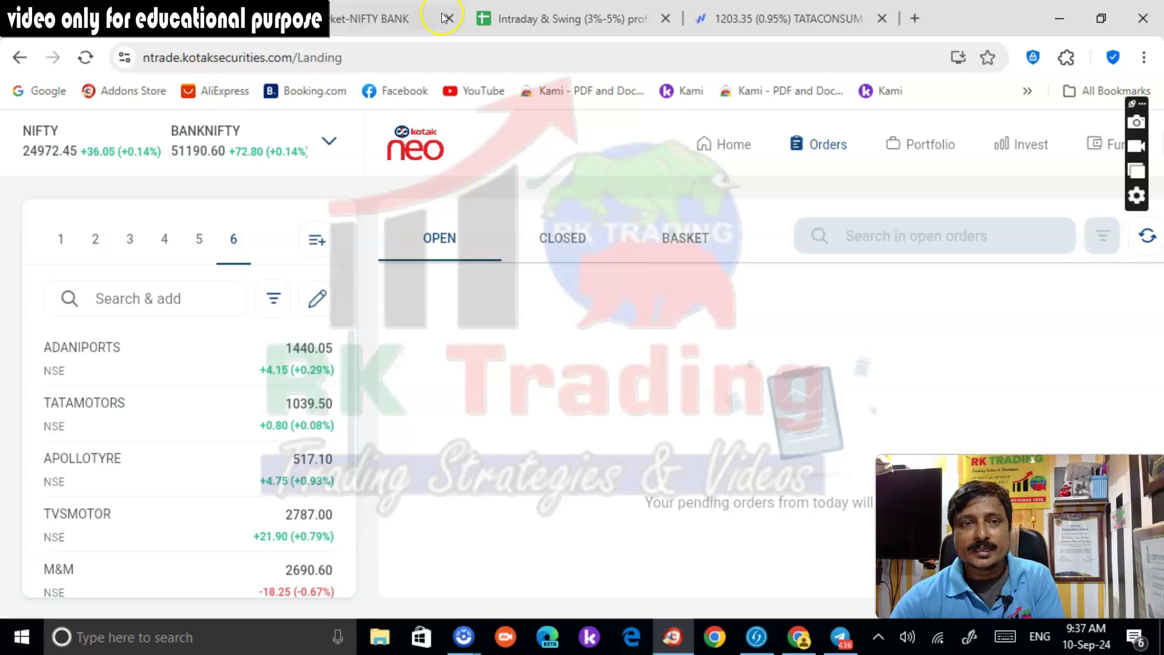
{"action": "left_click", "coordinate": [388, 18]}
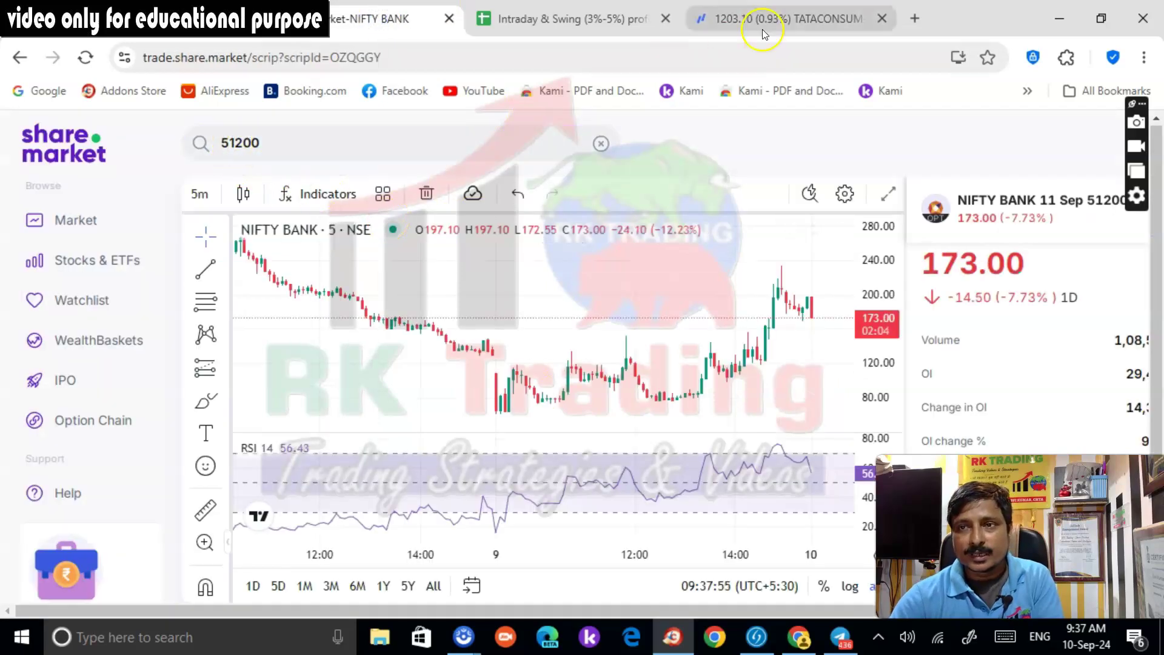
Load the 5-minute NSE:COALINDIA-EQ chart in place of Tata Consumer and zoom it out
{"action": "left_click", "coordinate": [763, 27]}
{"action": "left_click", "coordinate": [71, 130]}
{"action": "type", "text": "COAL IND"}
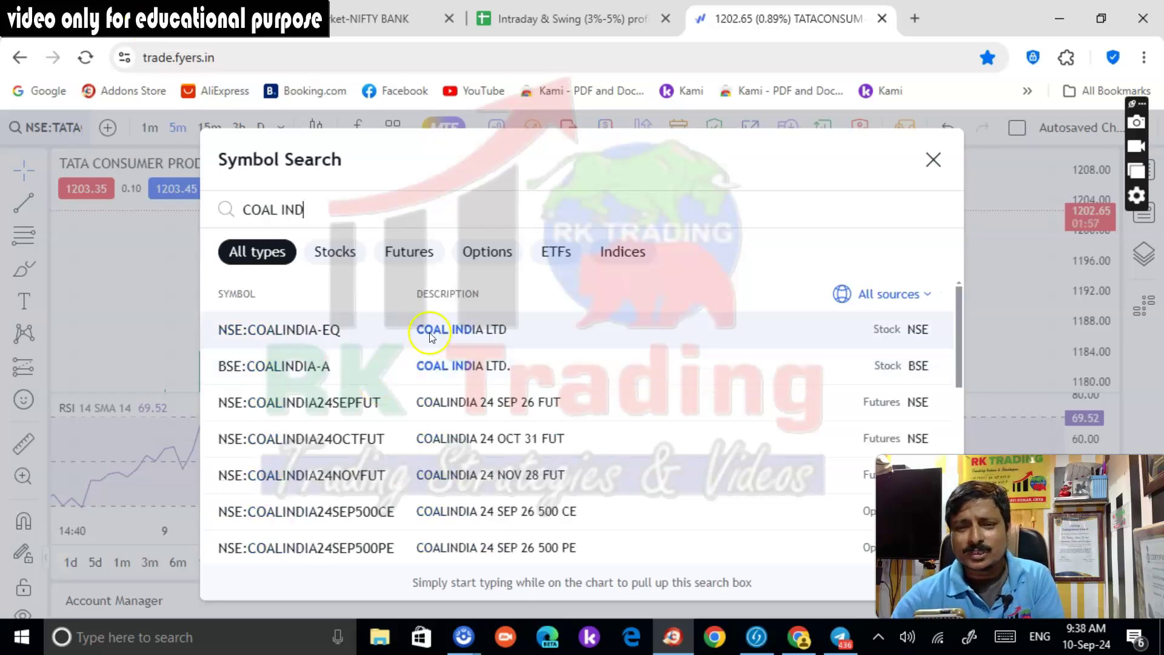
{"action": "left_click", "coordinate": [430, 334]}
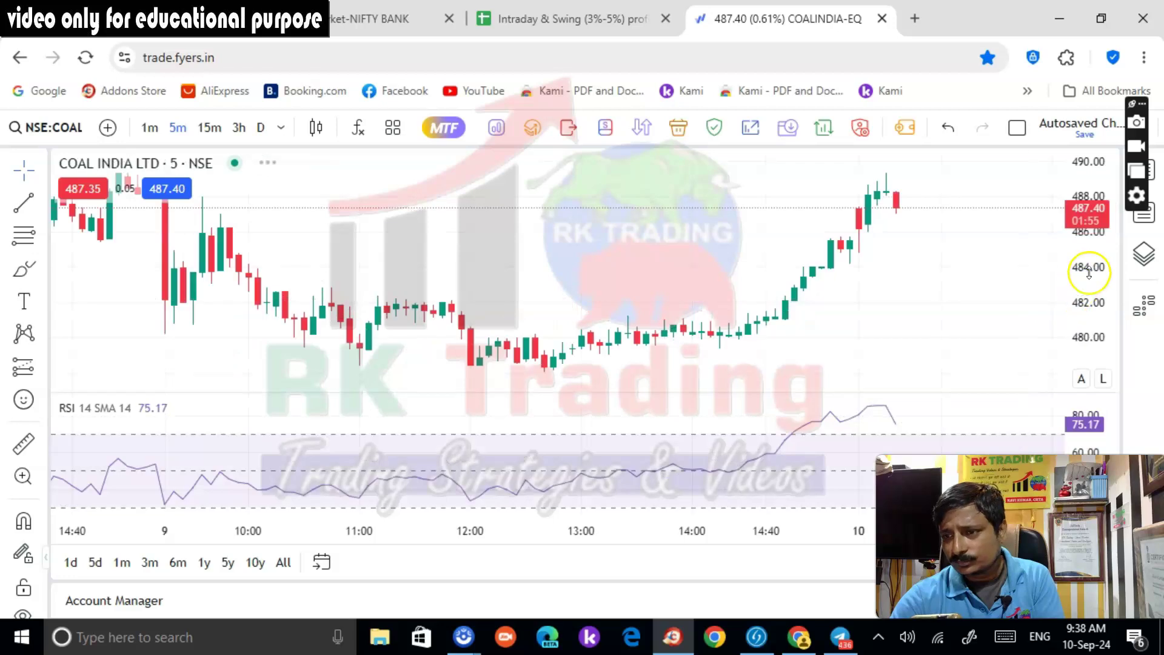
{"action": "scroll", "coordinate": [1006, 282], "scroll_direction": "down", "scroll_amount": 1}
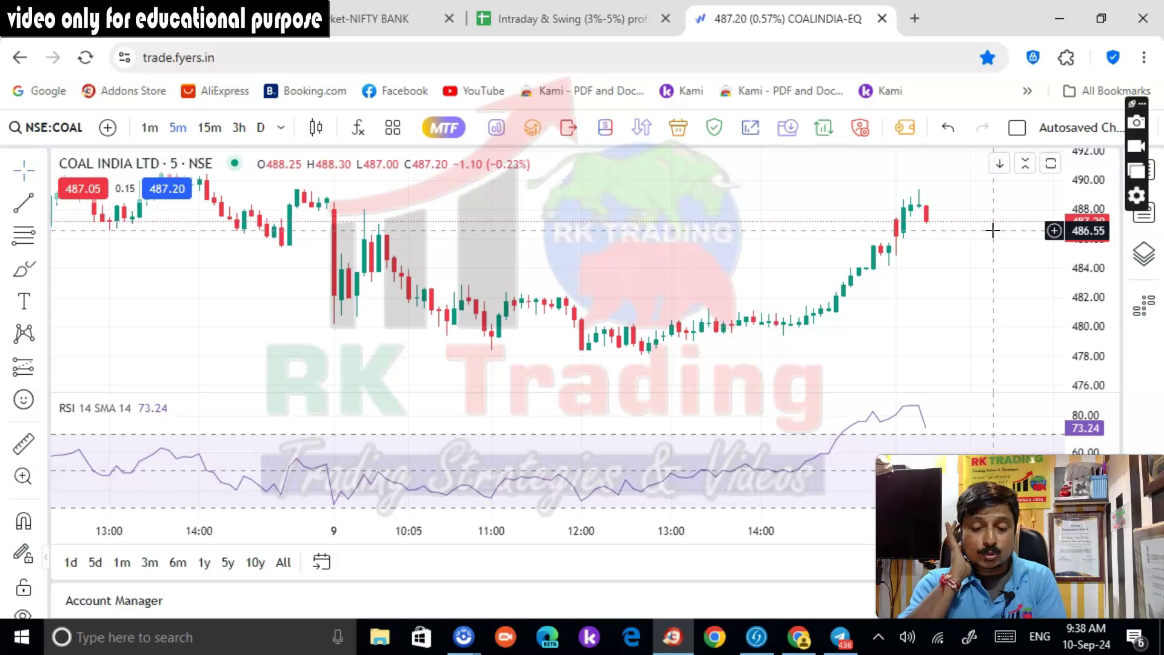
Rescale the COAL INDIA chart and draw a red horizontal ray at 485.95
{"action": "left_click_drag", "start_coordinate": [997, 233], "coordinate": [1020, 292]}
{"action": "scroll", "coordinate": [1008, 294], "scroll_direction": "down", "scroll_amount": 1}
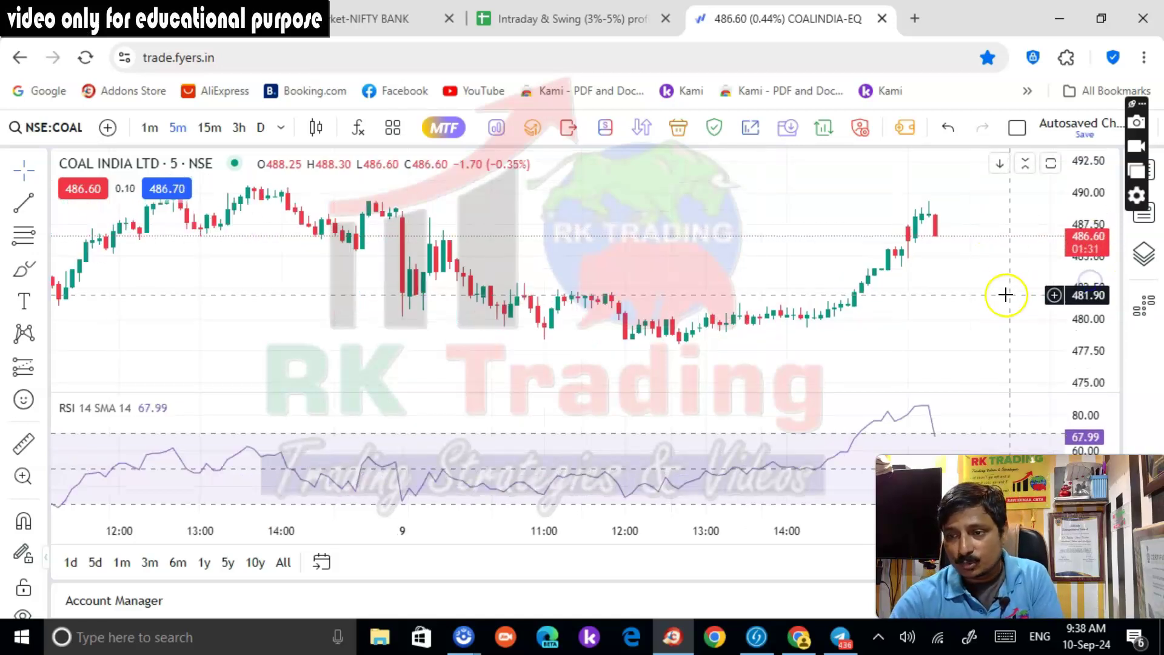
{"action": "left_click", "coordinate": [23, 208]}
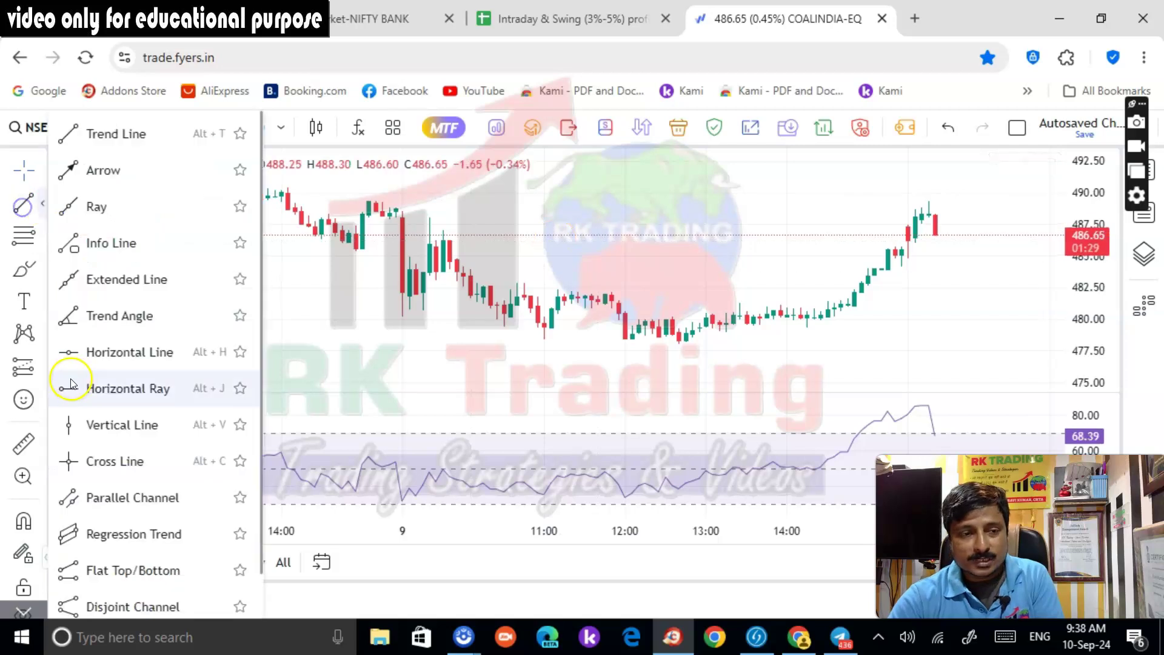
{"action": "left_click", "coordinate": [124, 388]}
{"action": "left_click", "coordinate": [765, 243]}
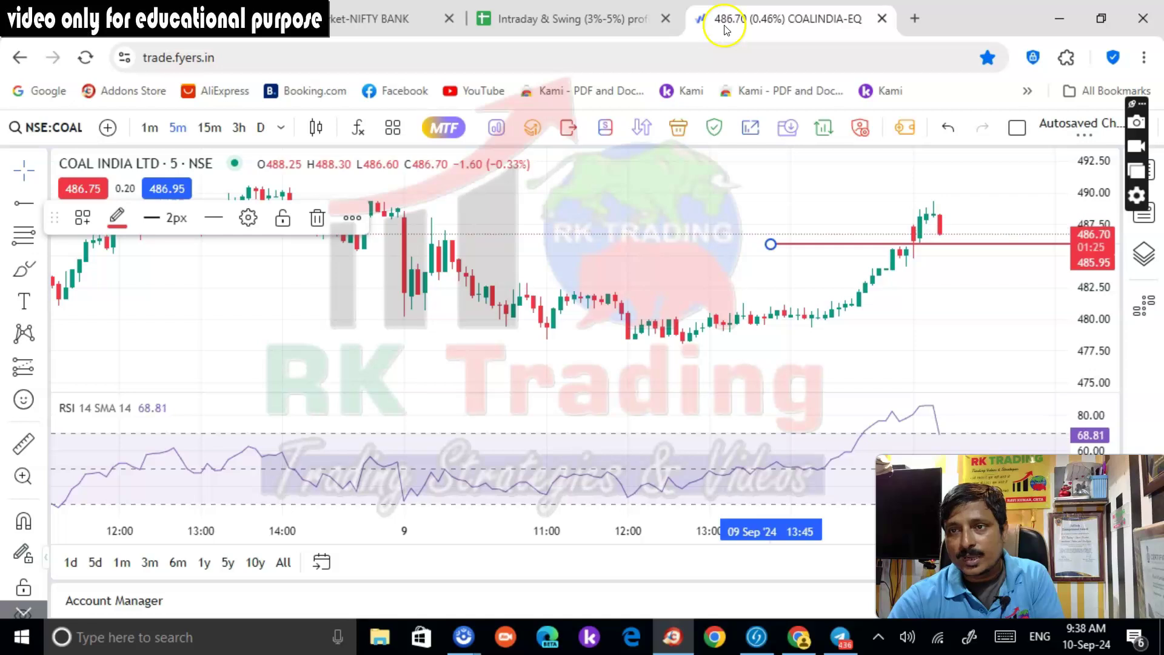
Show the day trading01 watchlist beside the chart and nudge the chart slightly right
{"action": "left_click", "coordinate": [1155, 171]}
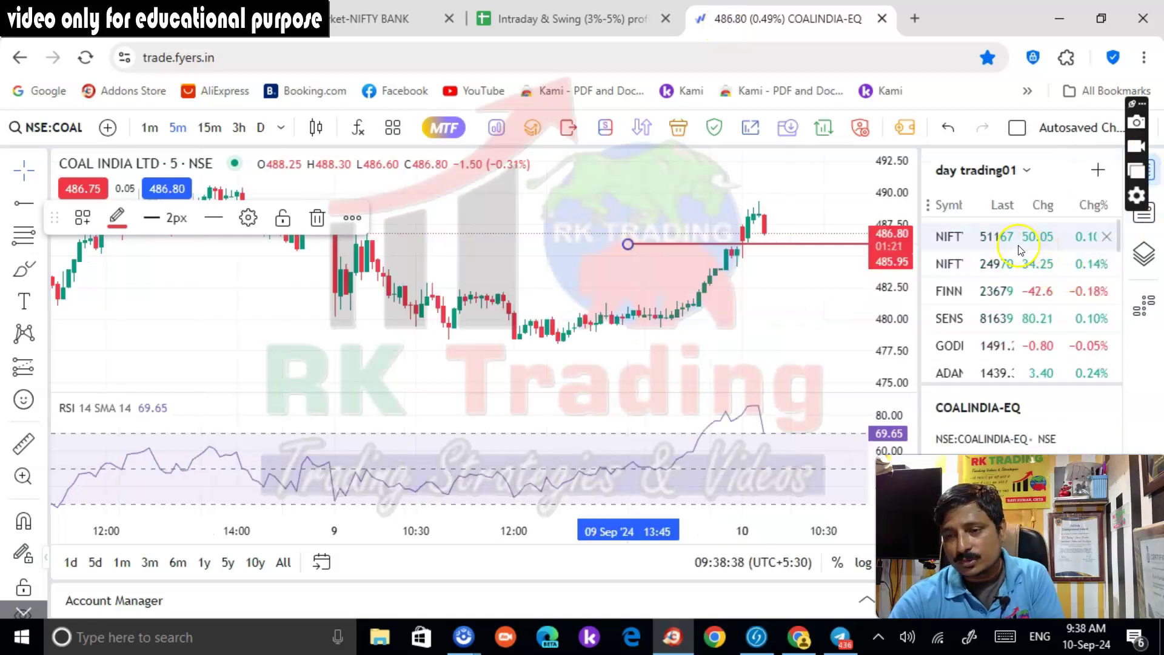
{"action": "left_click_drag", "start_coordinate": [801, 252], "coordinate": [816, 252]}
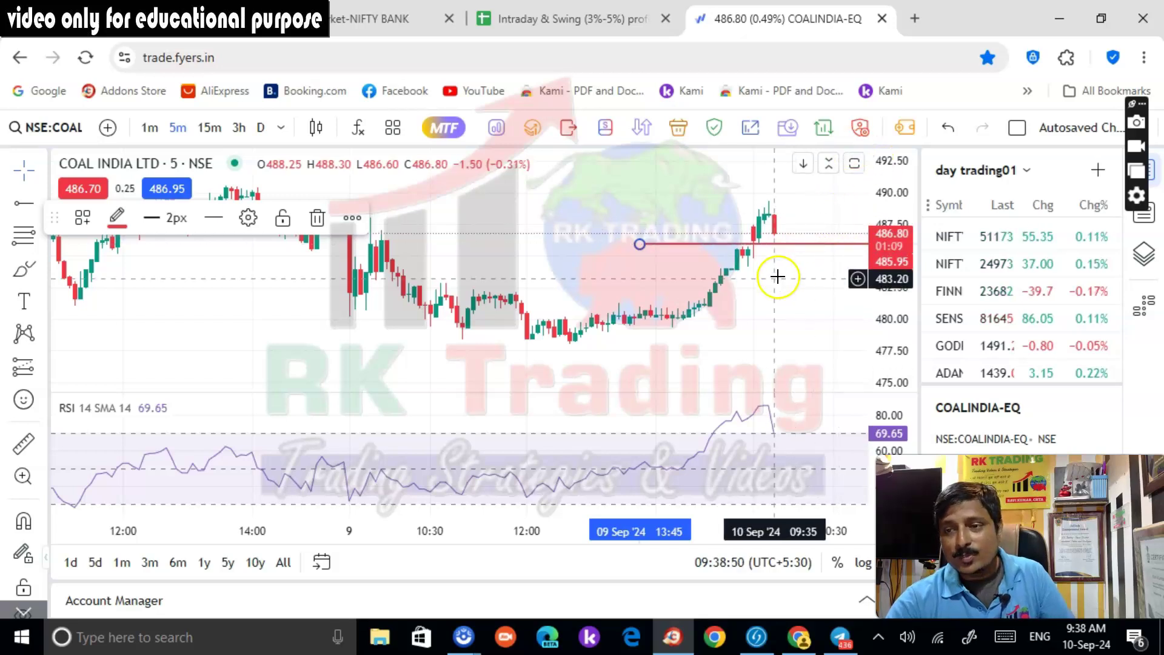
{"action": "left_click", "coordinate": [267, 20]}
Check the closed COALINDIA buy order and the 300-share MIS position averaged at 486.95
{"action": "left_click", "coordinate": [556, 252]}
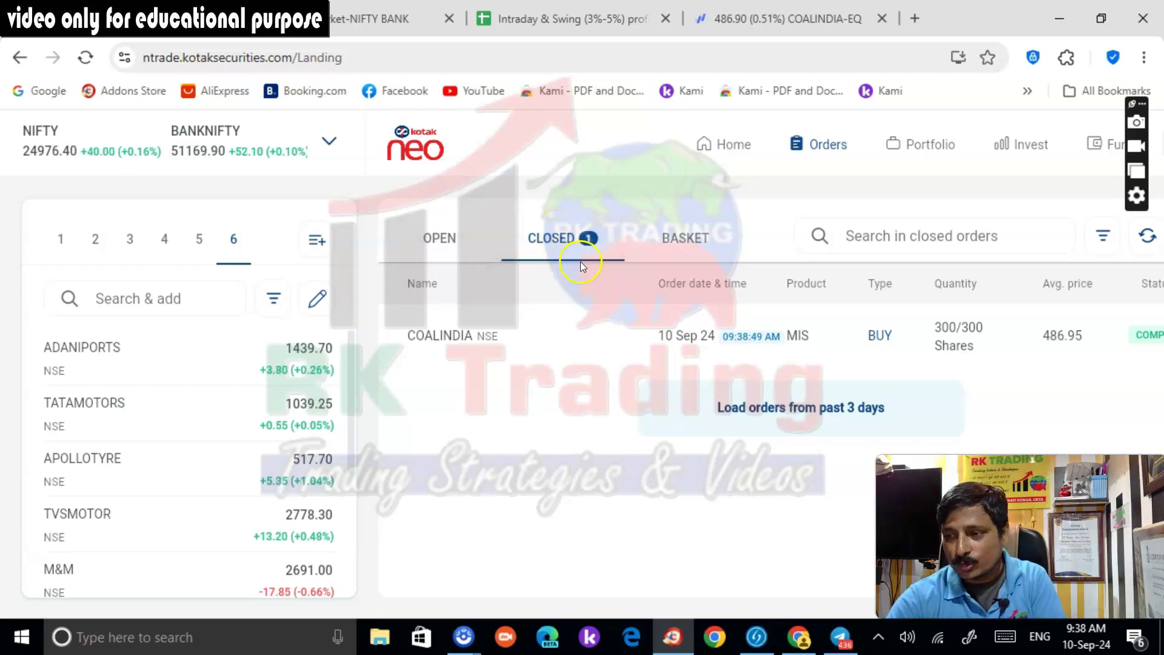
{"action": "left_click", "coordinate": [949, 151]}
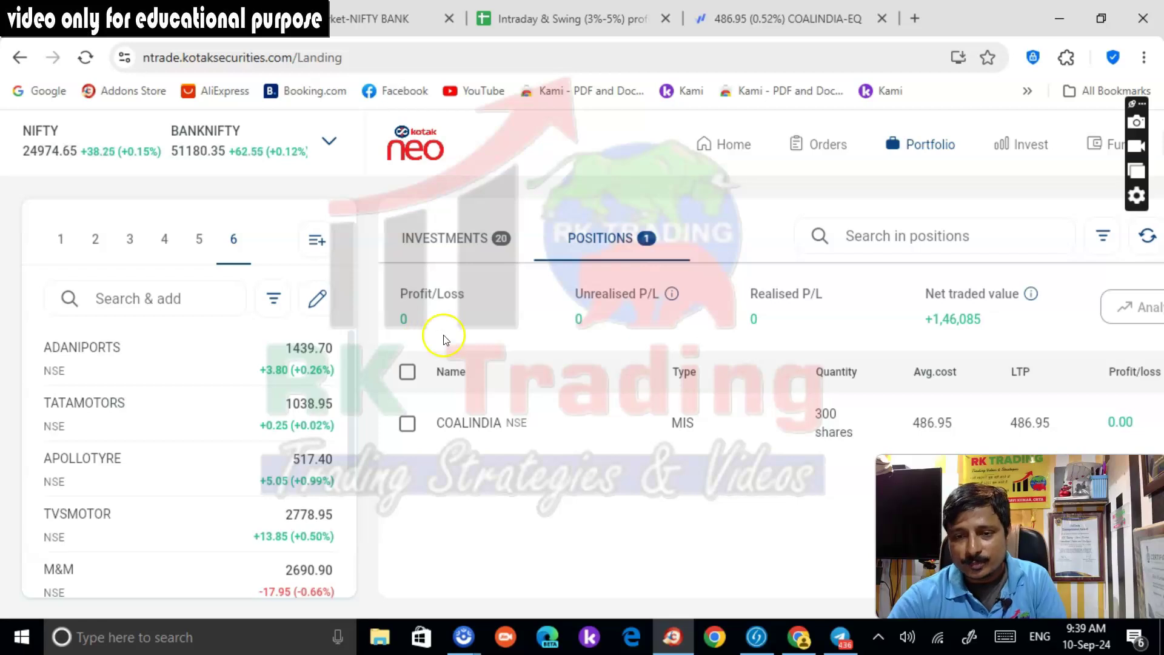
{"action": "mouse_move", "coordinate": [871, 458]}
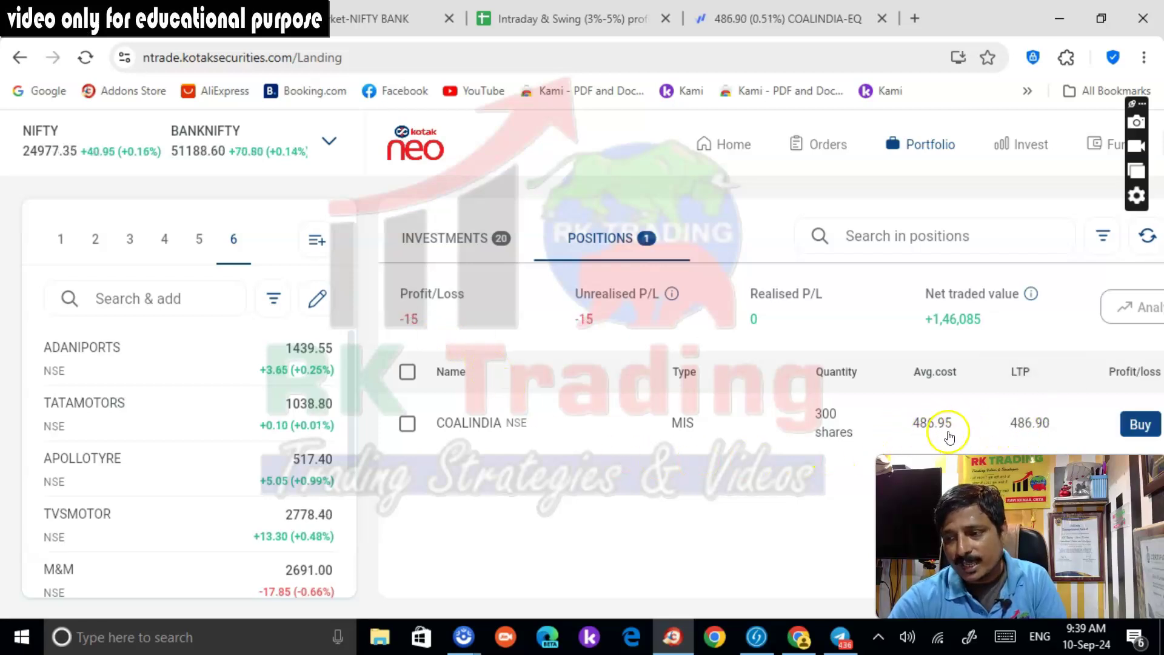
{"action": "mouse_move", "coordinate": [1030, 433]}
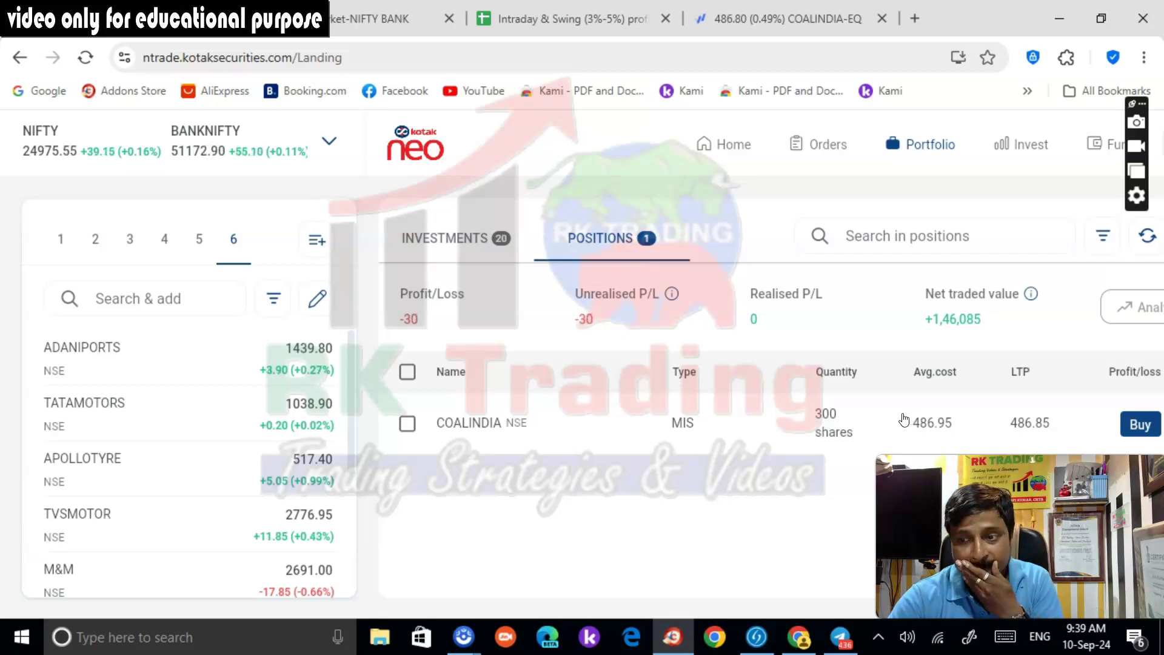
Bring up Kotak Neo's Funds page showing 21,532.48 available, then launch Calculator
{"action": "left_click", "coordinate": [254, 643]}
{"action": "type", "text": "cal"}
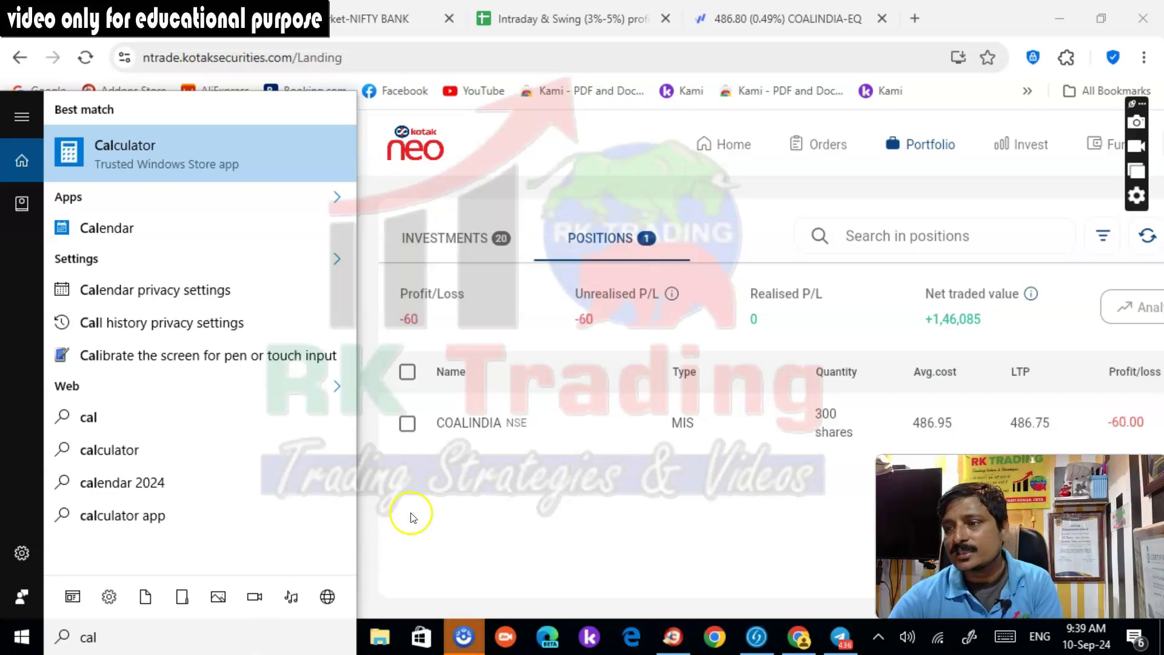
{"action": "left_click", "coordinate": [1101, 156]}
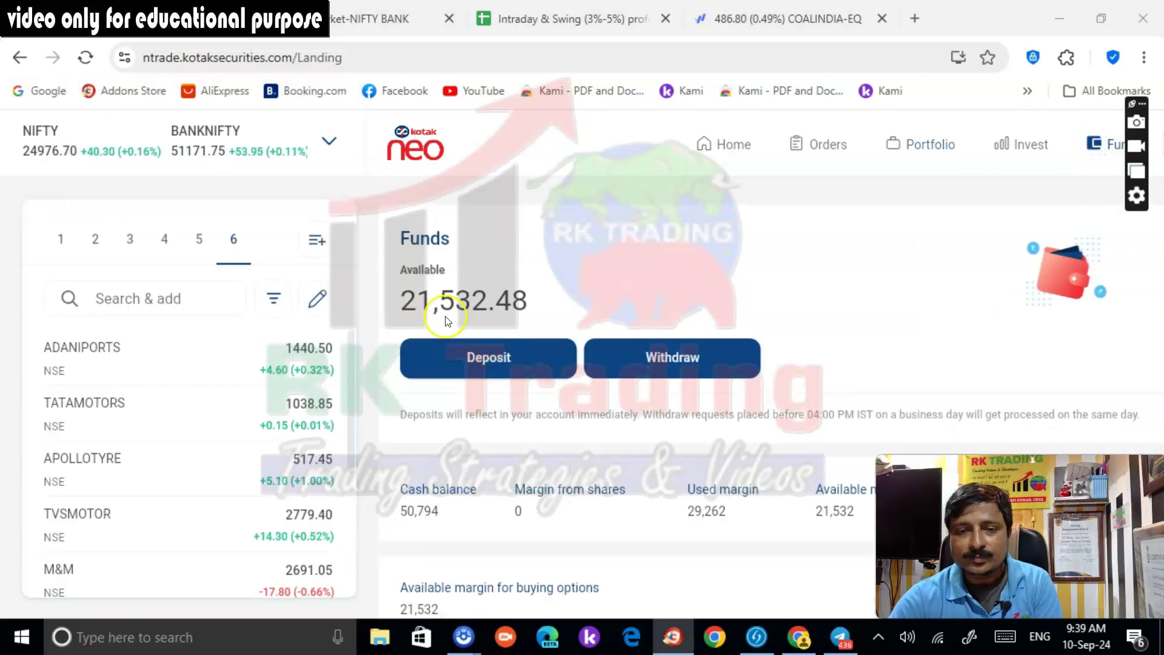
{"action": "left_click", "coordinate": [260, 647]}
{"action": "type", "text": "cal"}
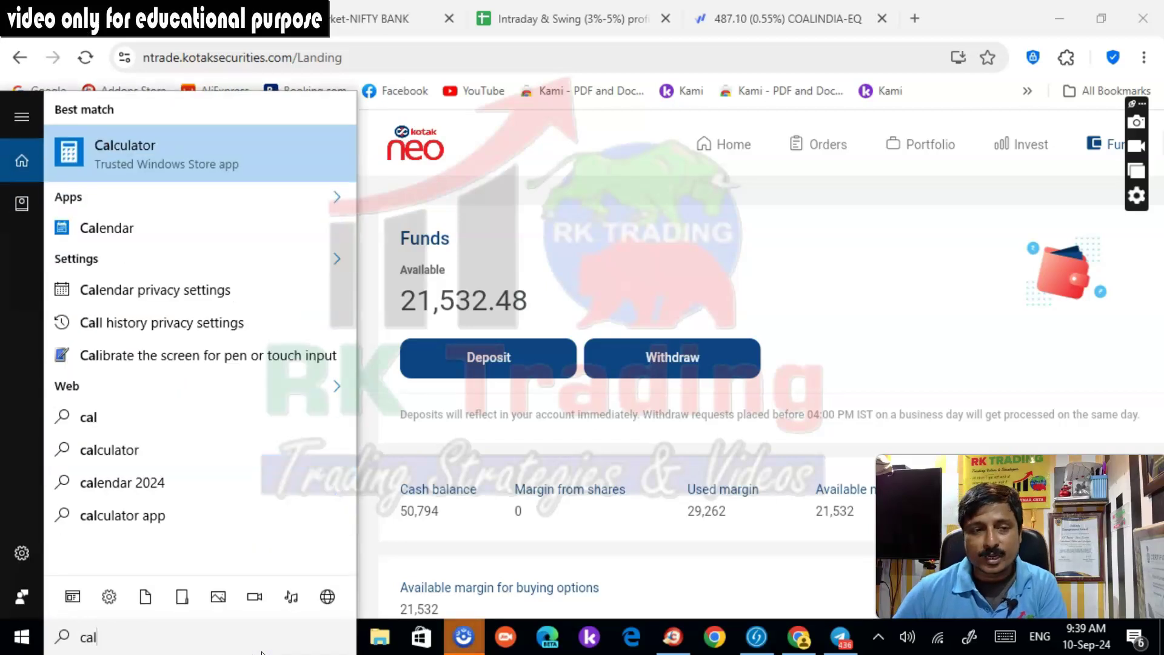
{"action": "key", "text": "Return"}
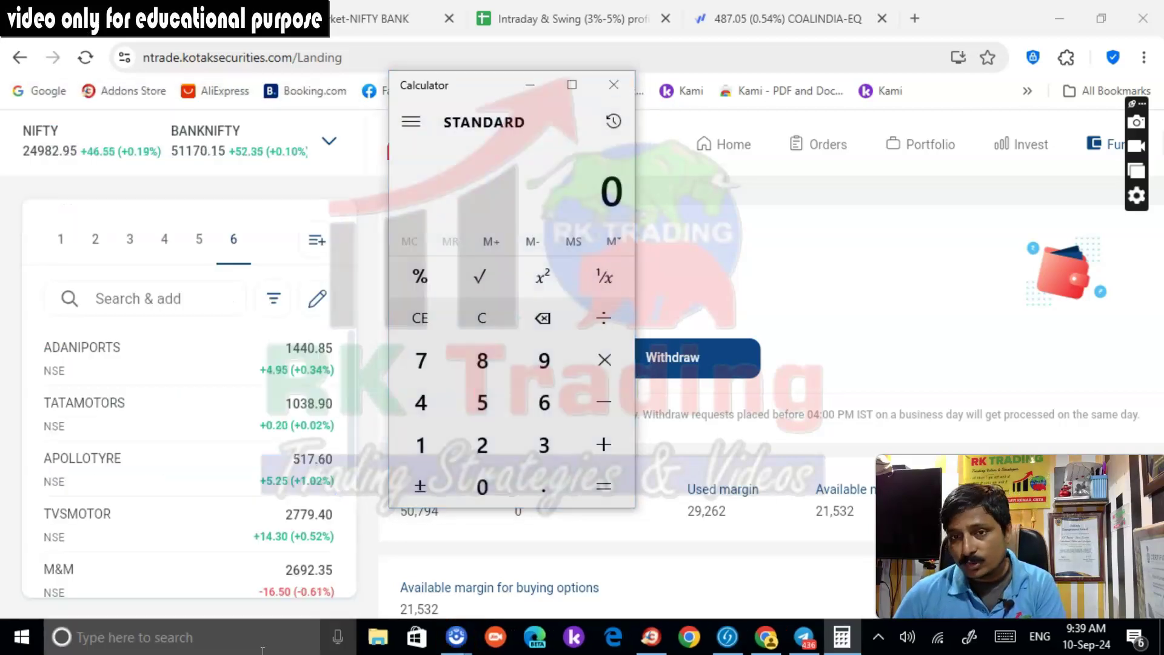
Calculate 3% of 29,000 (870) in Calculator, then minimize it
{"action": "left_click", "coordinate": [484, 446]}
{"action": "key", "text": "9"}
{"action": "key", "text": "0"}
{"action": "key", "text": "0"}
{"action": "key", "text": "0"}
{"action": "key", "text": "asterisk"}
{"action": "key", "text": "numbersign"}
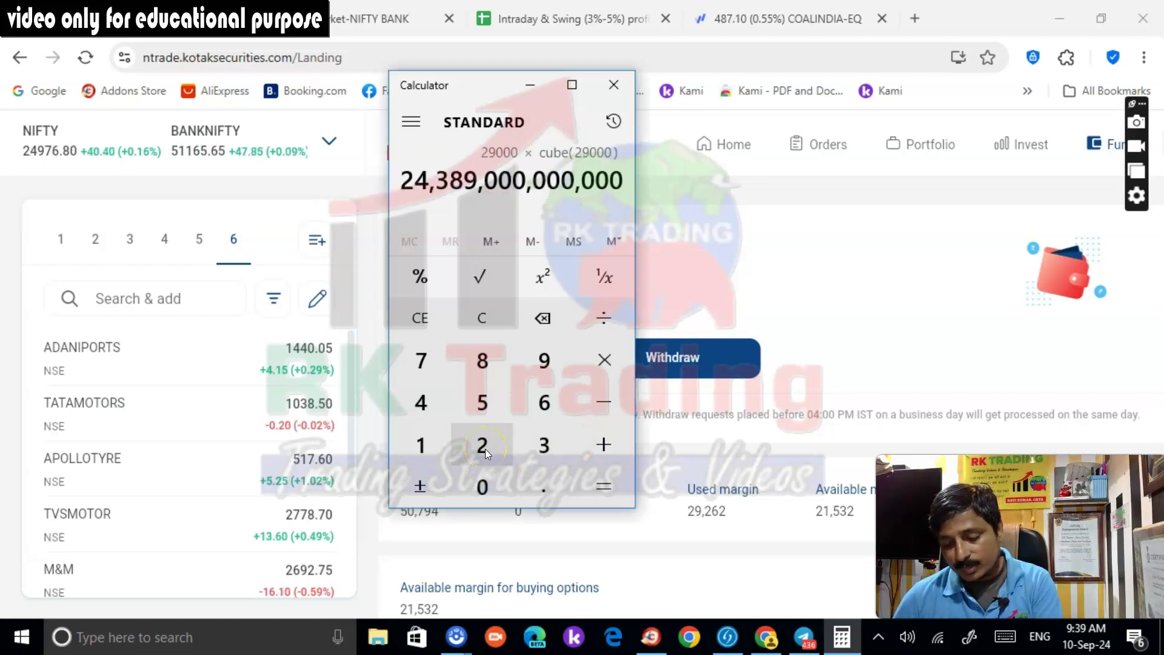
{"action": "left_click", "coordinate": [493, 323]}
{"action": "type", "text": "29,000"}
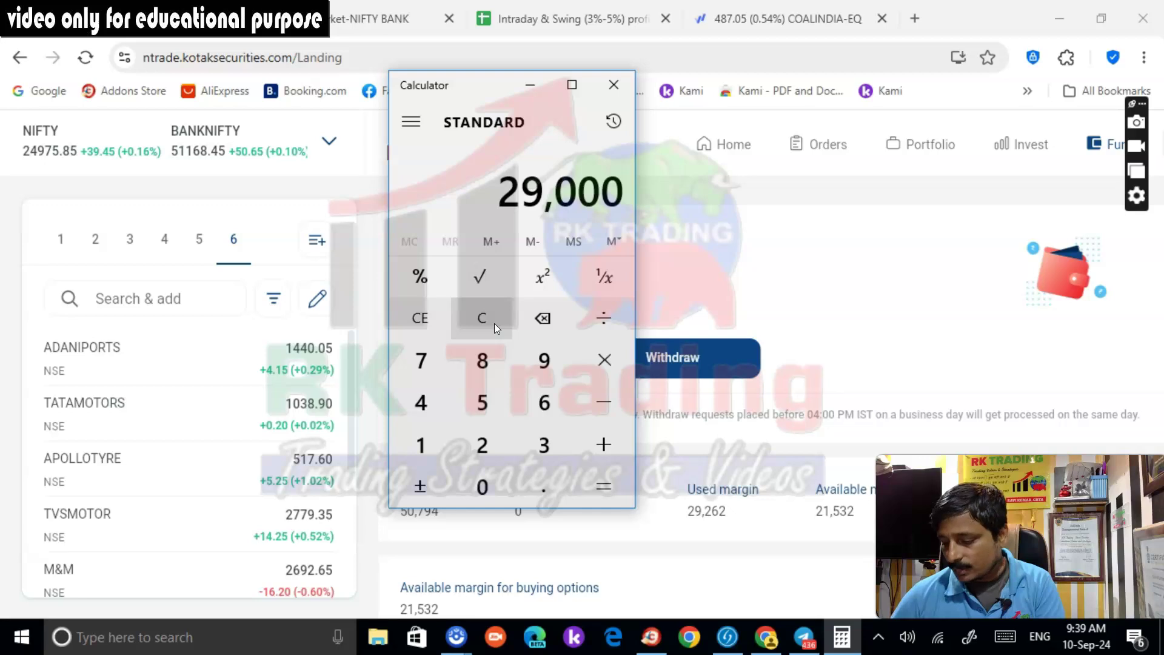
{"action": "key", "text": "asterisk"}
{"action": "key", "text": "3"}
{"action": "key", "text": "percent"}
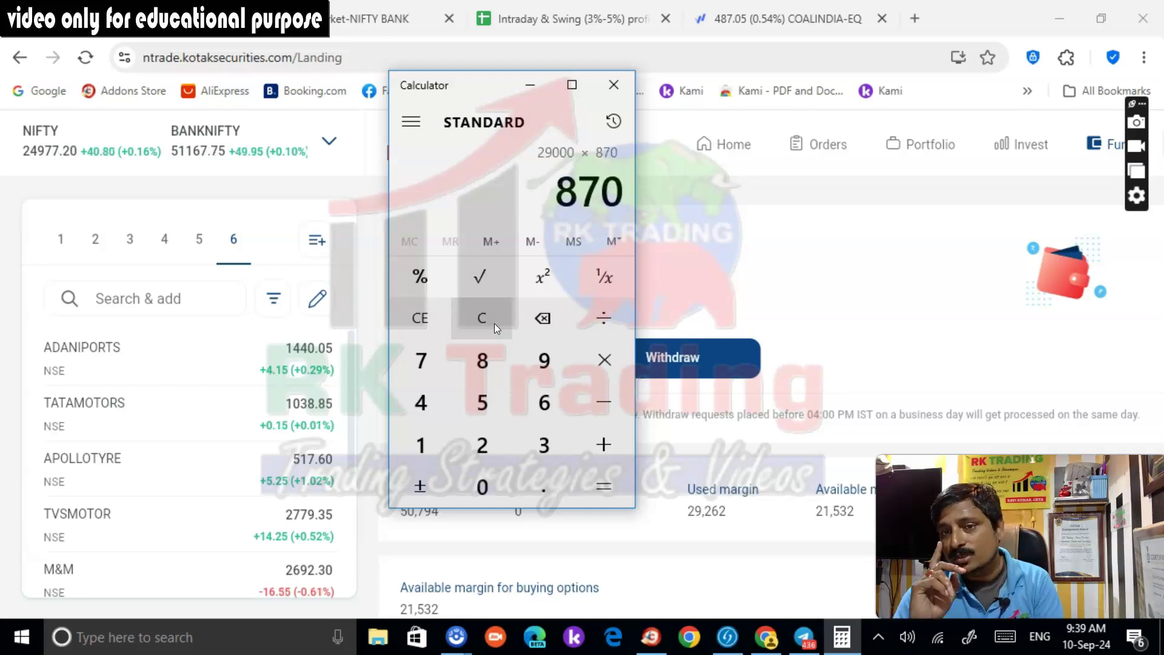
{"action": "left_click", "coordinate": [529, 84]}
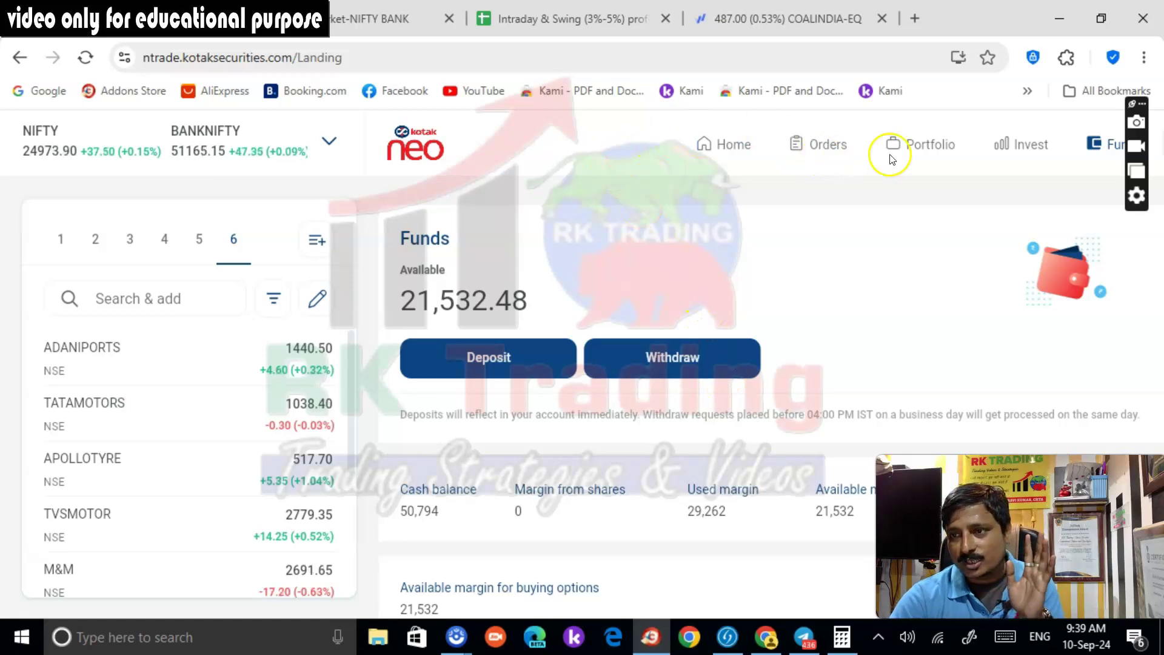
Return to Portfolio positions and select, then deselect, the COALINDIA row
{"action": "left_click", "coordinate": [912, 146]}
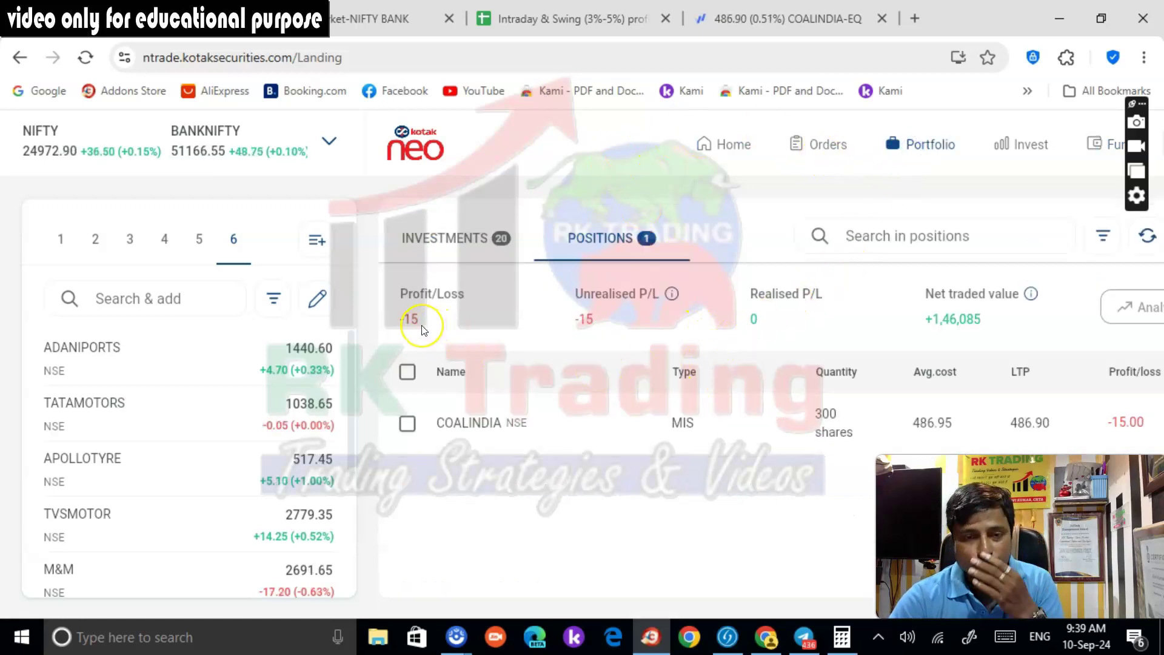
{"action": "left_click", "coordinate": [441, 335]}
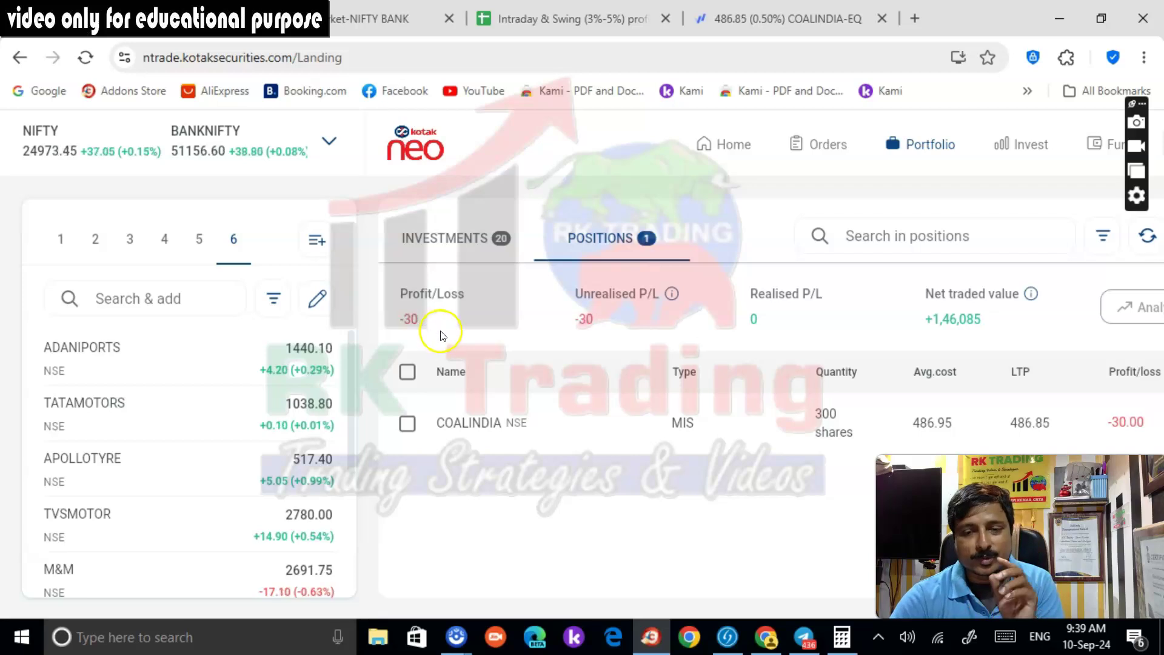
{"action": "right_click", "coordinate": [478, 425]}
{"action": "left_click", "coordinate": [468, 458]}
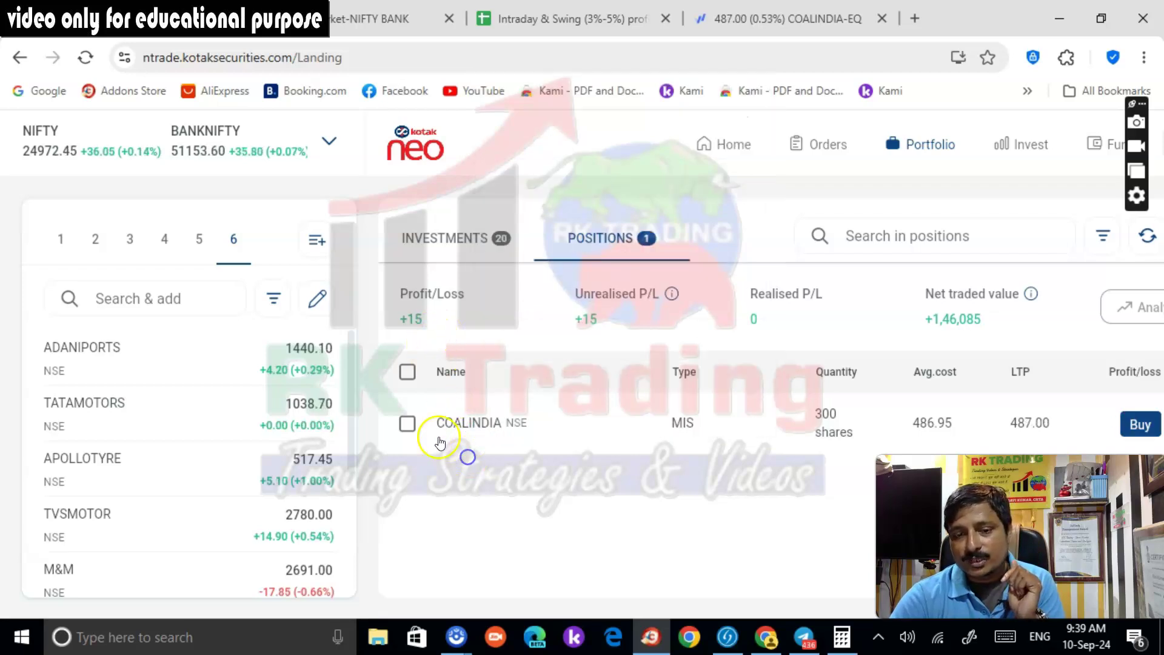
{"action": "left_click", "coordinate": [408, 424]}
{"action": "left_click", "coordinate": [409, 424]}
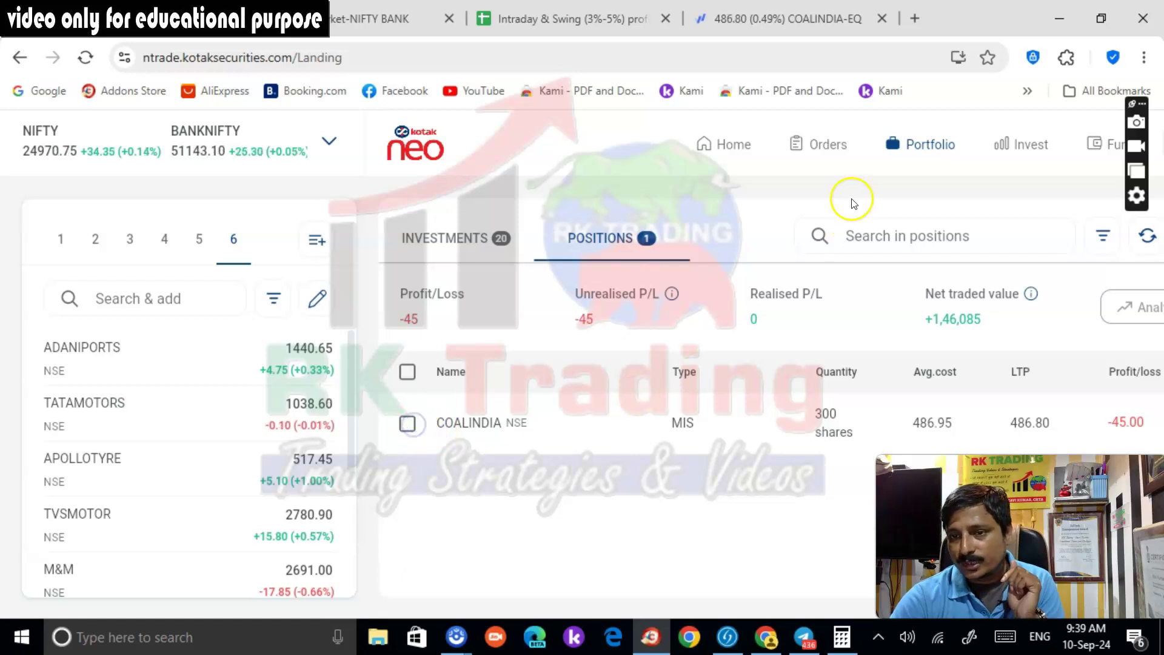
Search COAL INDIA and open the NSE COALINDIA chart, zooming into the latest candles
{"action": "left_click", "coordinate": [166, 300]}
{"action": "type", "text": "COAL INDIA"}
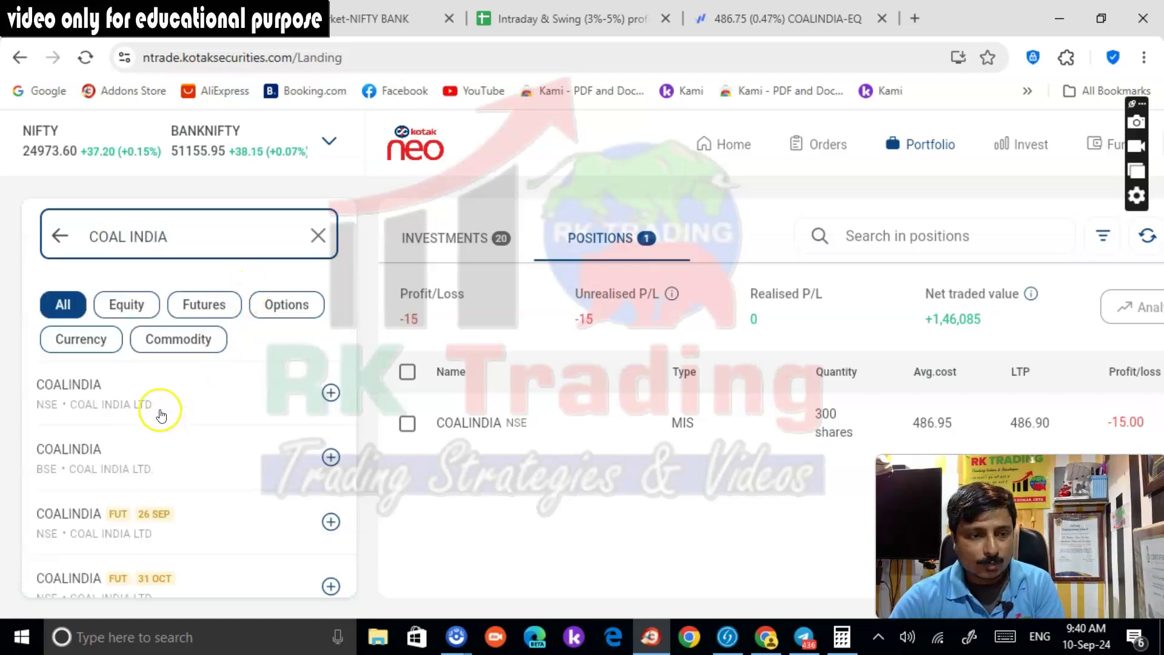
{"action": "mouse_move", "coordinate": [249, 392]}
{"action": "left_click", "coordinate": [290, 395]}
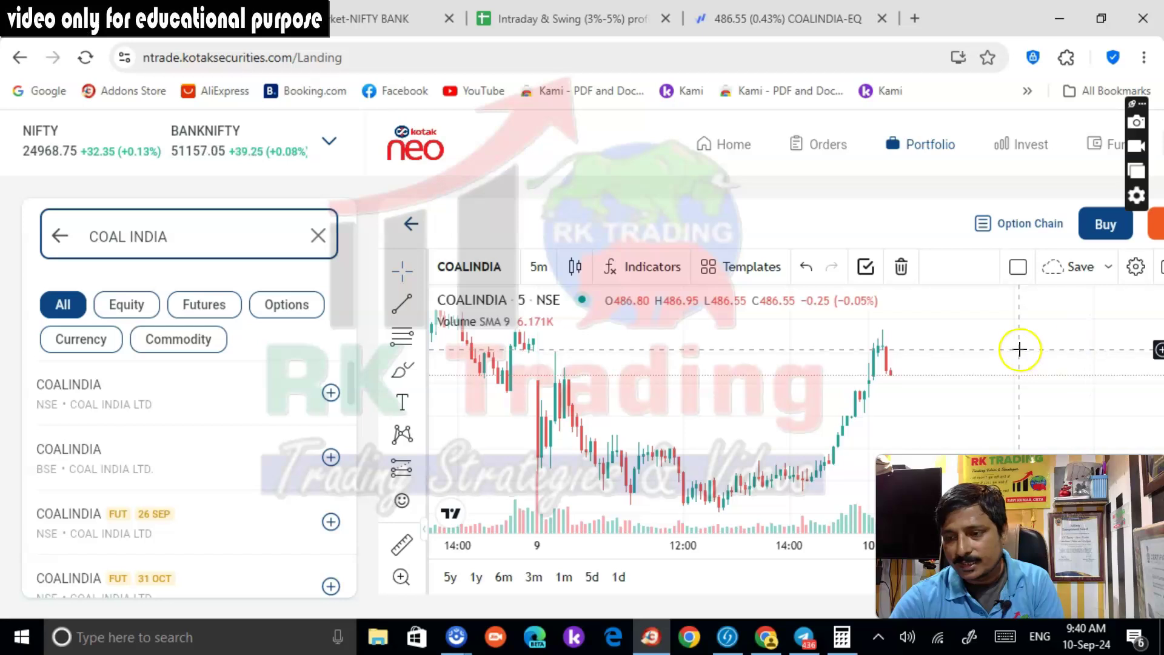
{"action": "scroll", "coordinate": [995, 355], "scroll_direction": "up", "scroll_amount": 2}
{"action": "left_click_drag", "start_coordinate": [991, 351], "coordinate": [904, 358]}
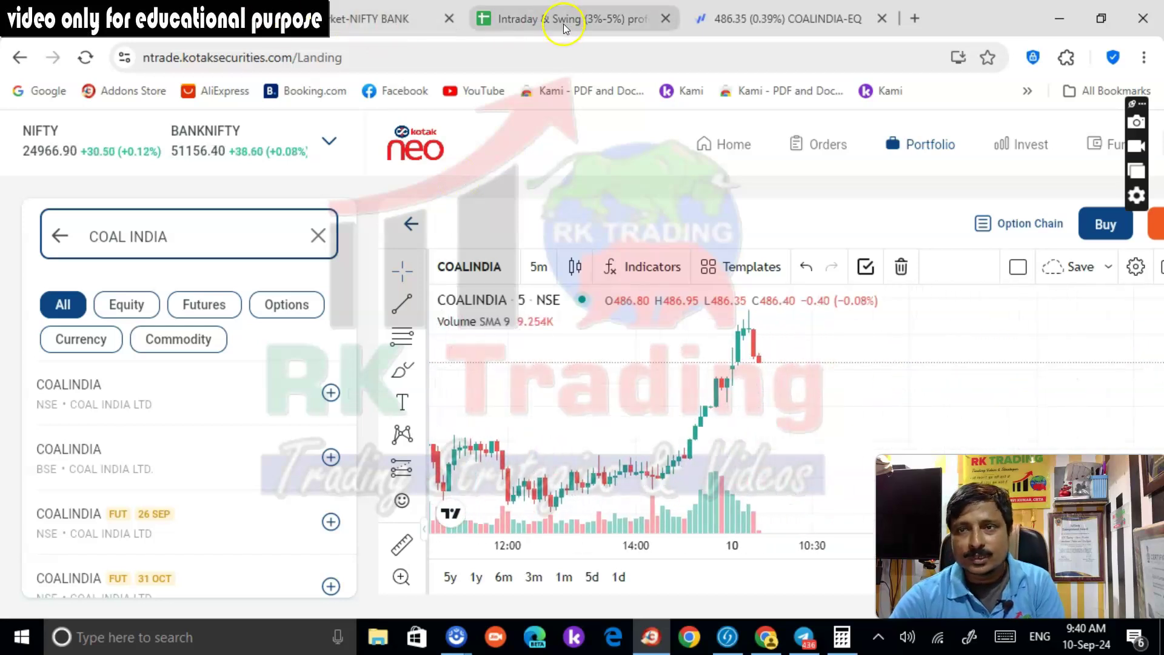
{"action": "left_click", "coordinate": [737, 25]}
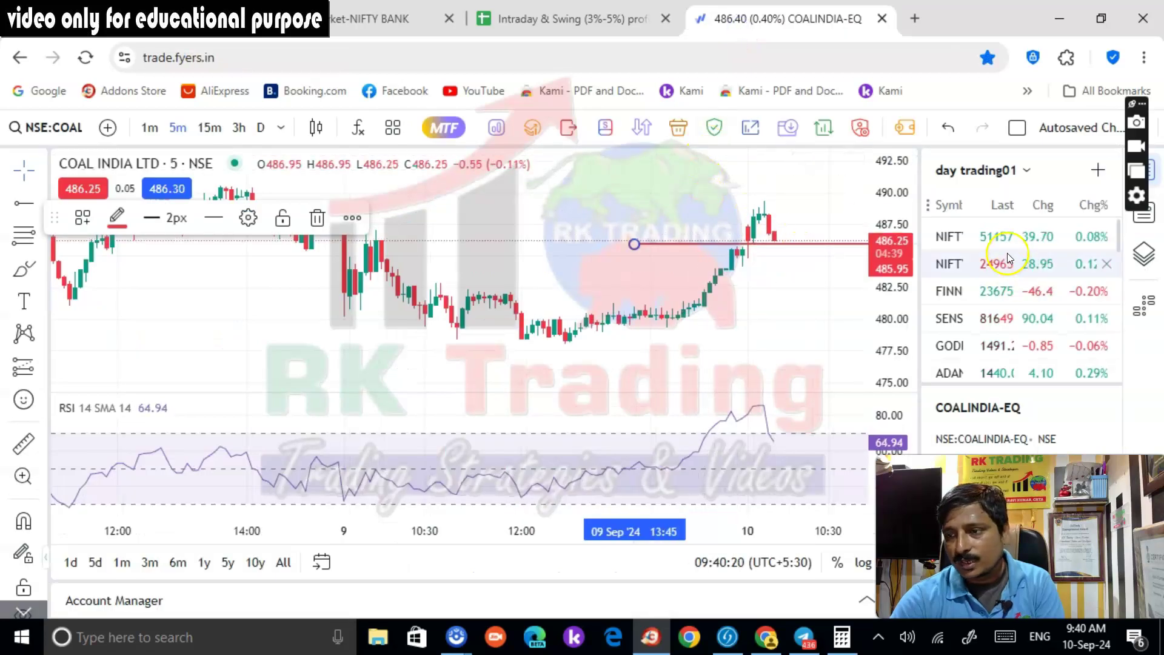
Replace TATACOMM with NSE:TATACONSUM-EQ in day trading01 and open the Tata Consumer Product chart
{"action": "scroll", "coordinate": [1024, 340], "scroll_direction": "down", "scroll_amount": 5}
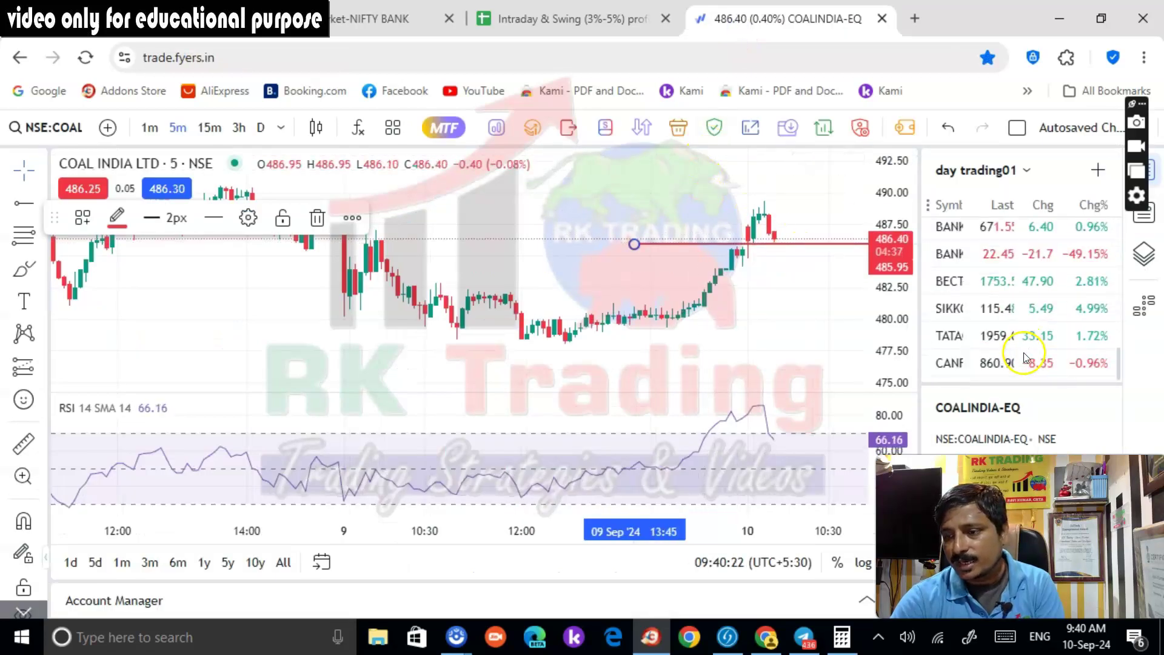
{"action": "left_click", "coordinate": [989, 347]}
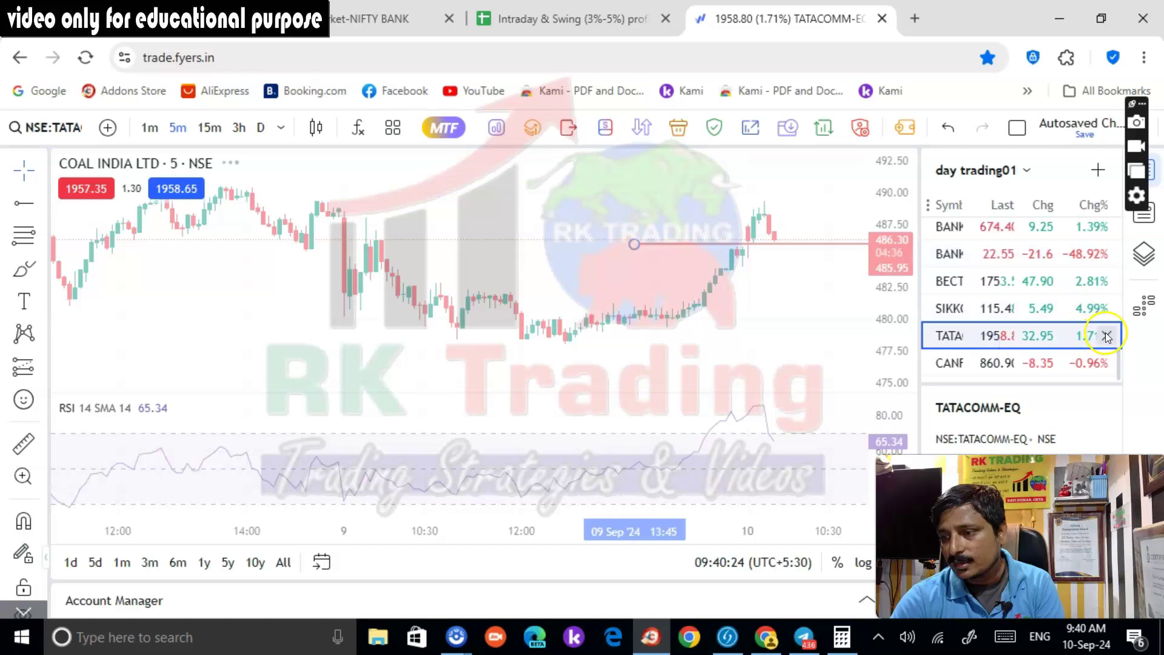
{"action": "left_click", "coordinate": [1106, 335]}
{"action": "left_click", "coordinate": [1096, 169]}
{"action": "type", "text": "TATA CONS"}
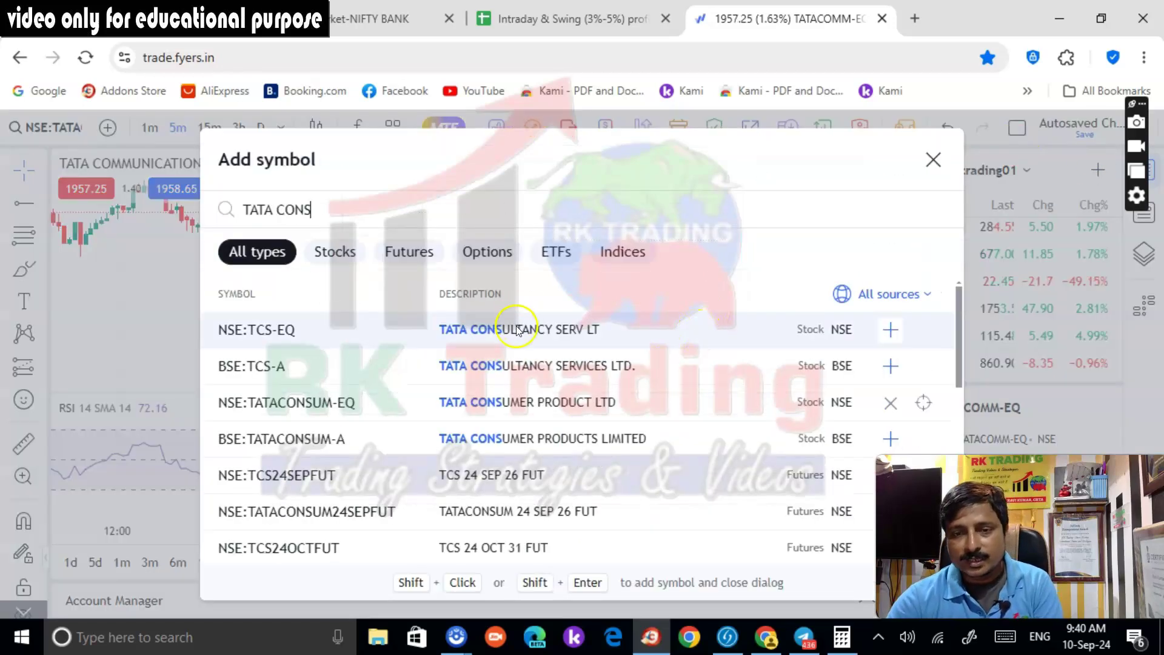
{"action": "left_click", "coordinate": [539, 403]}
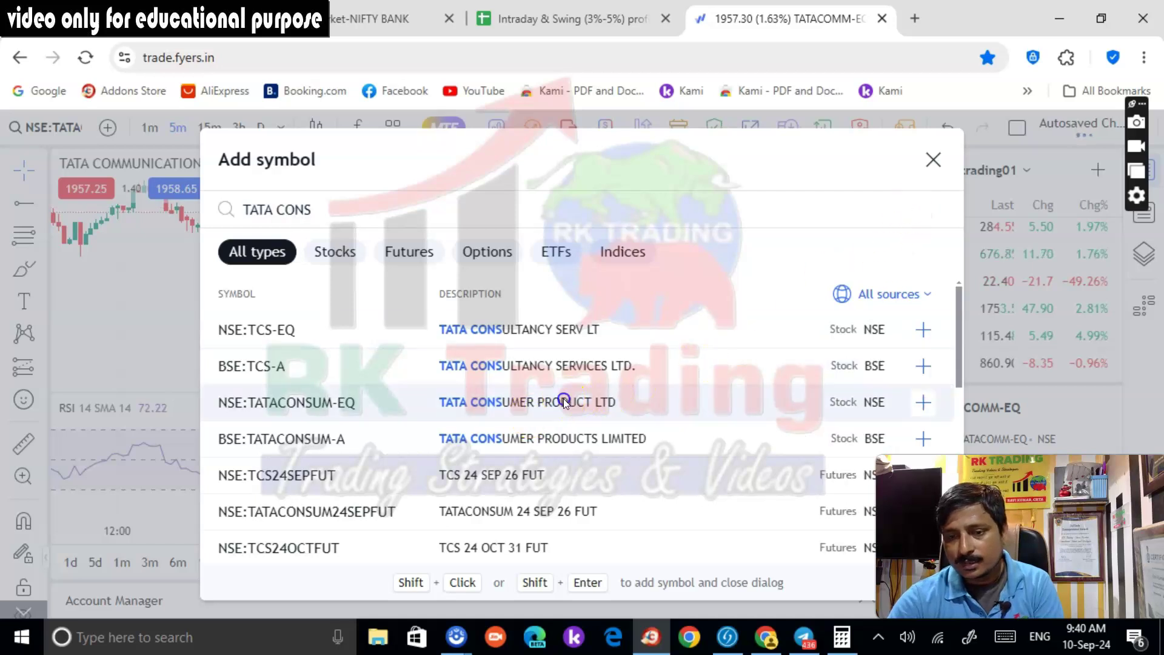
{"action": "left_click", "coordinate": [933, 160]}
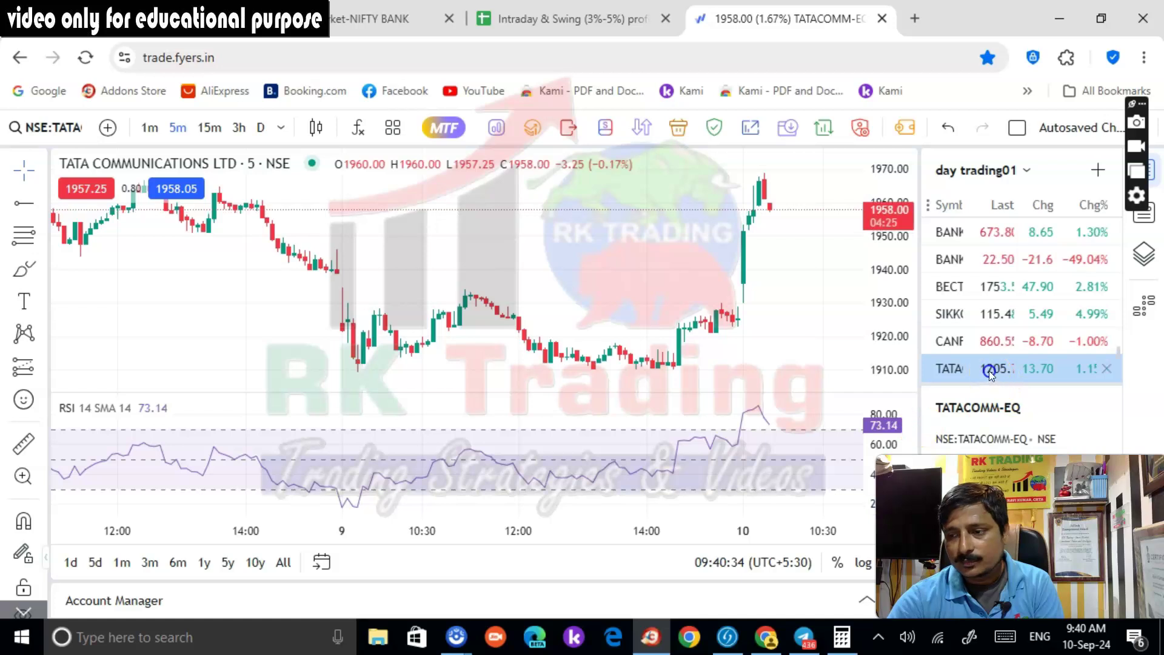
{"action": "left_click", "coordinate": [987, 369]}
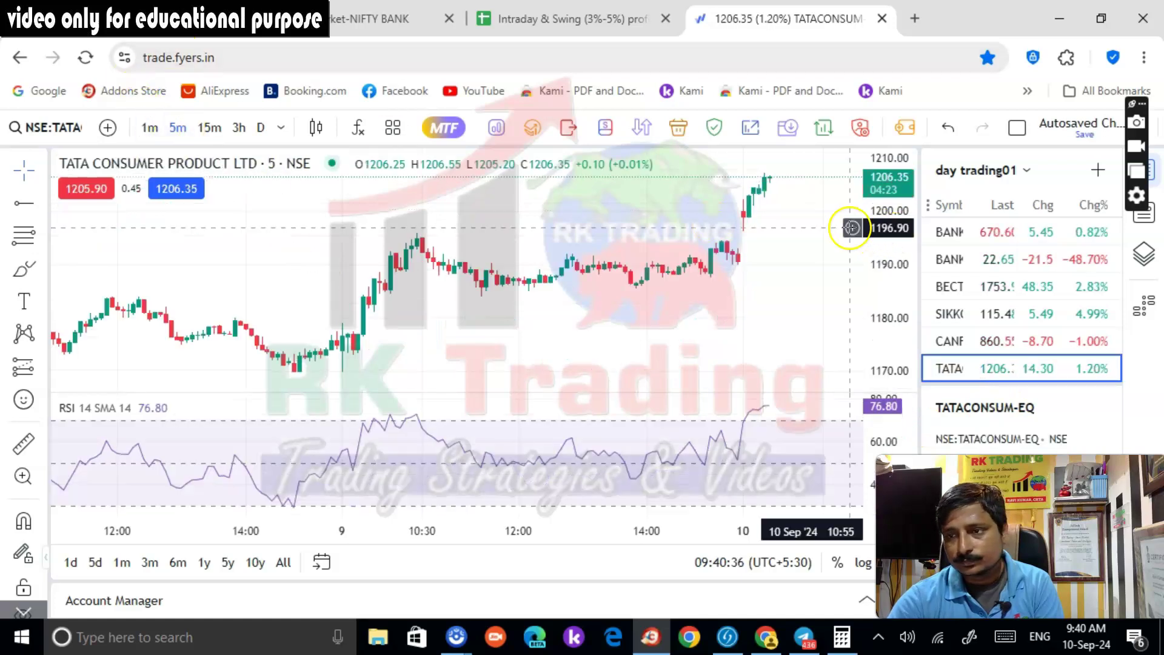
{"action": "left_click", "coordinate": [349, 26]}
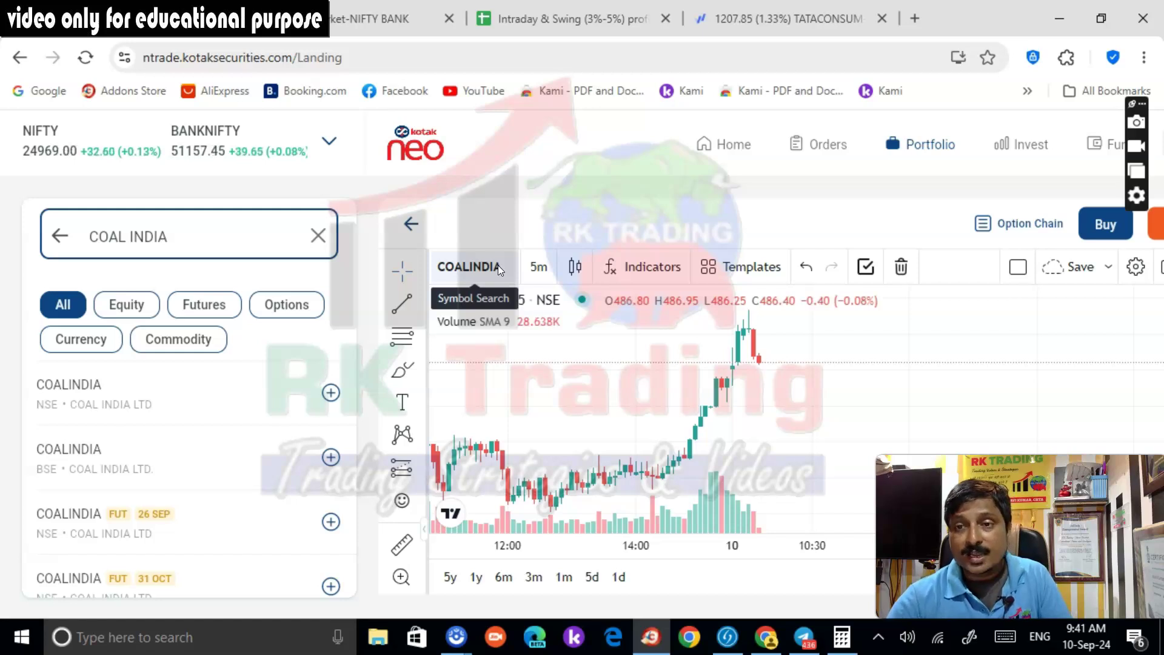
Open Kotak Neo's Orders page from the top navigation
{"action": "left_click", "coordinate": [812, 148]}
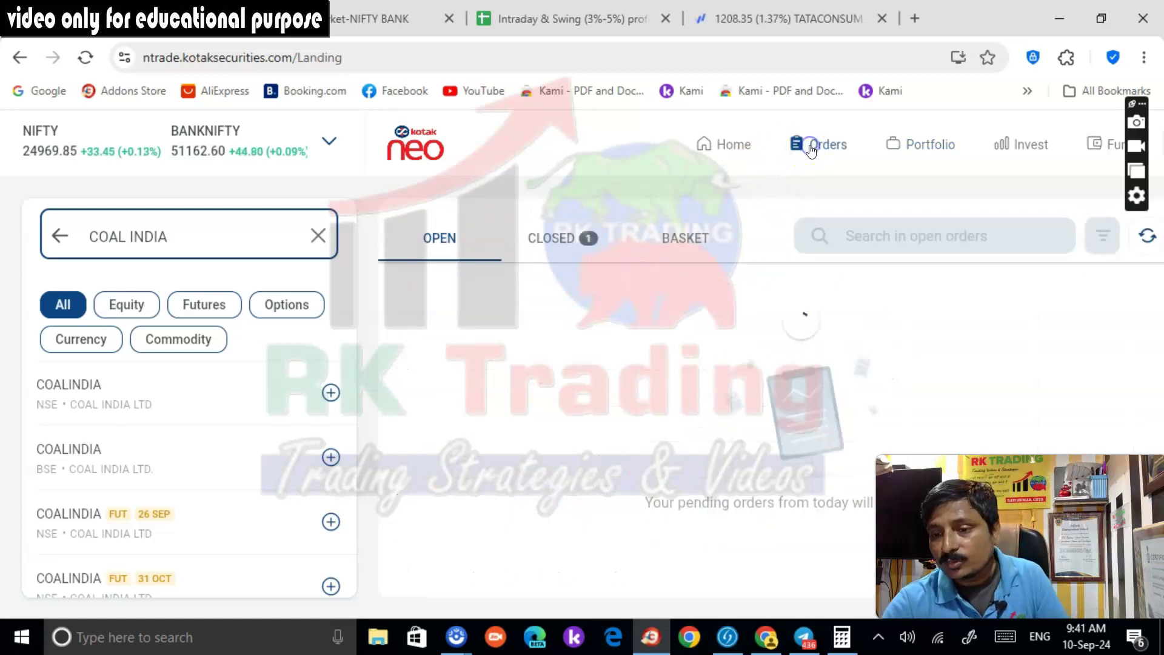
Review closed orders, then positions, checking COALINDIA's details with 0 shares and -195 realised
{"action": "left_click", "coordinate": [570, 266]}
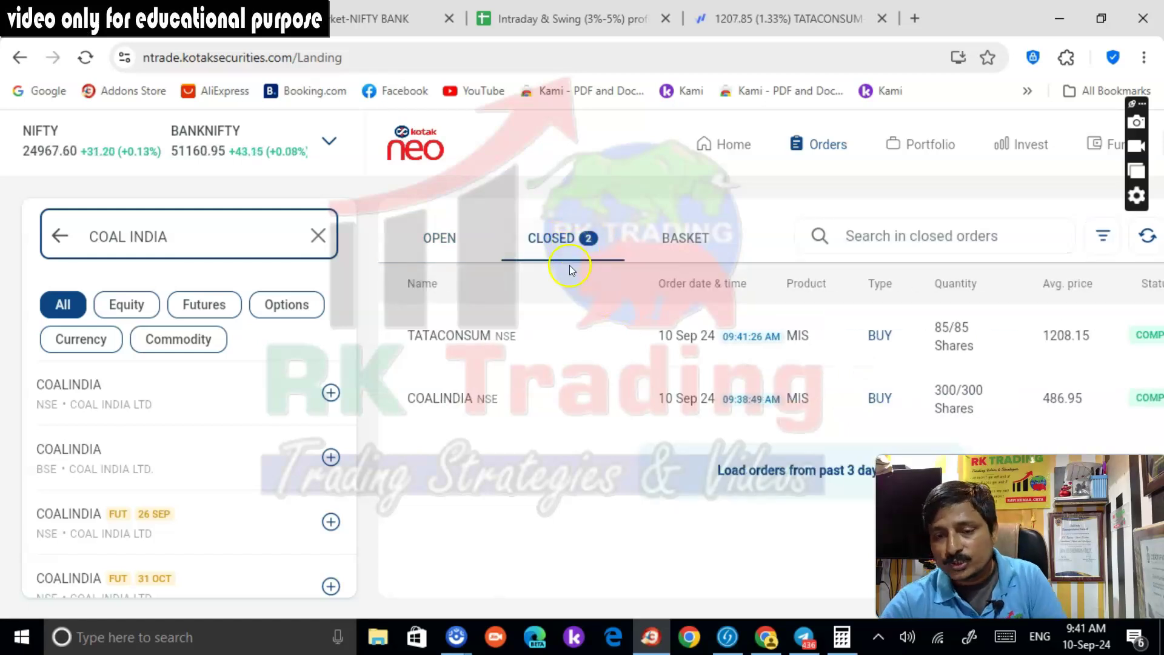
{"action": "mouse_move", "coordinate": [928, 348]}
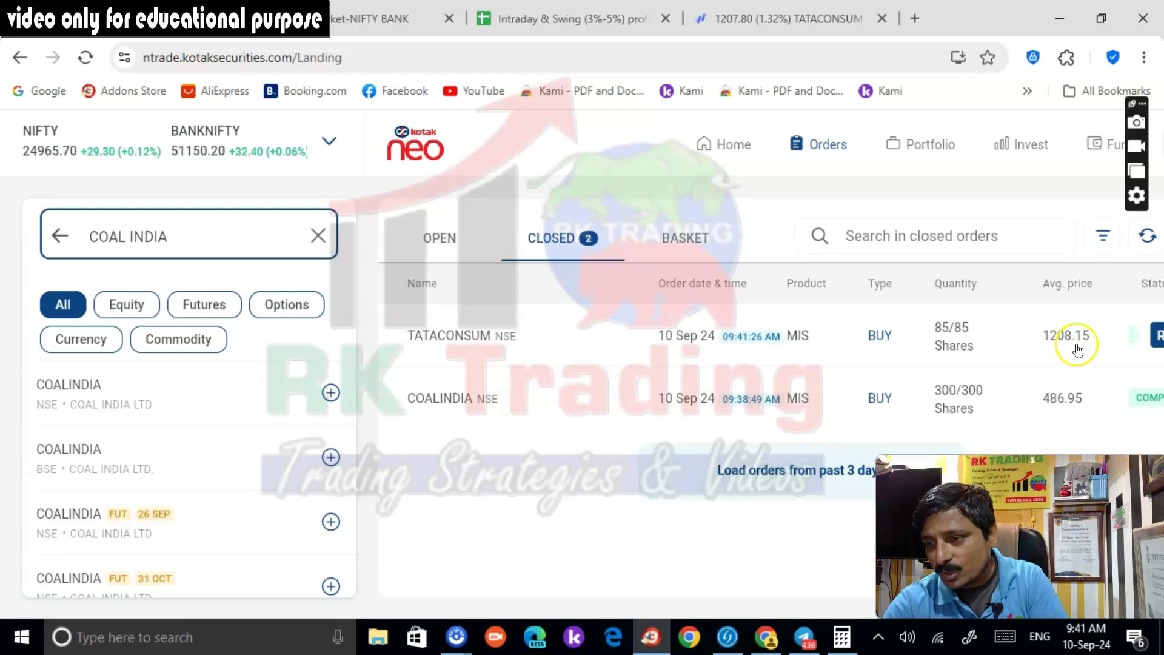
{"action": "left_click", "coordinate": [940, 148]}
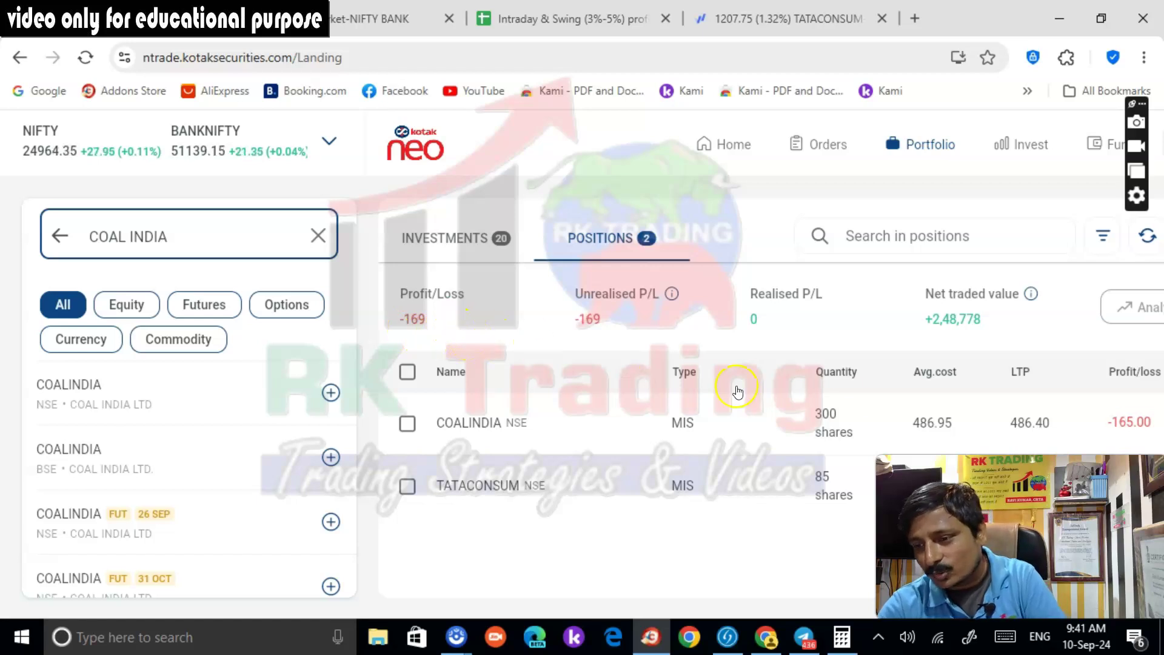
{"action": "left_click_drag", "start_coordinate": [970, 479], "coordinate": [966, 29]}
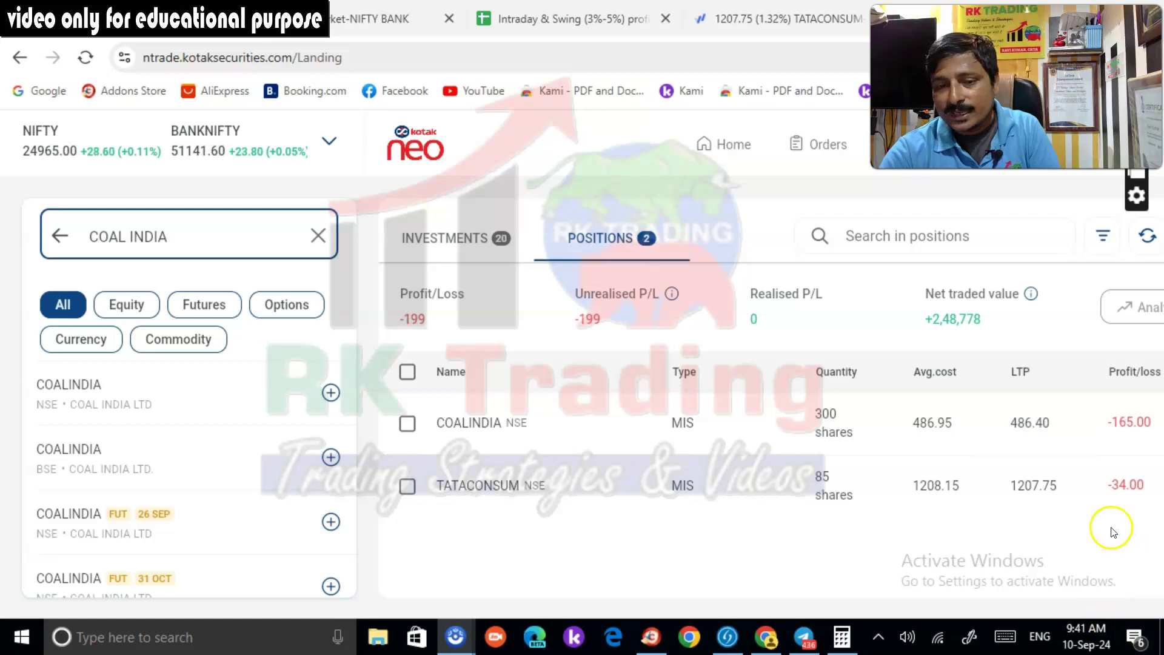
{"action": "mouse_move", "coordinate": [1116, 517]}
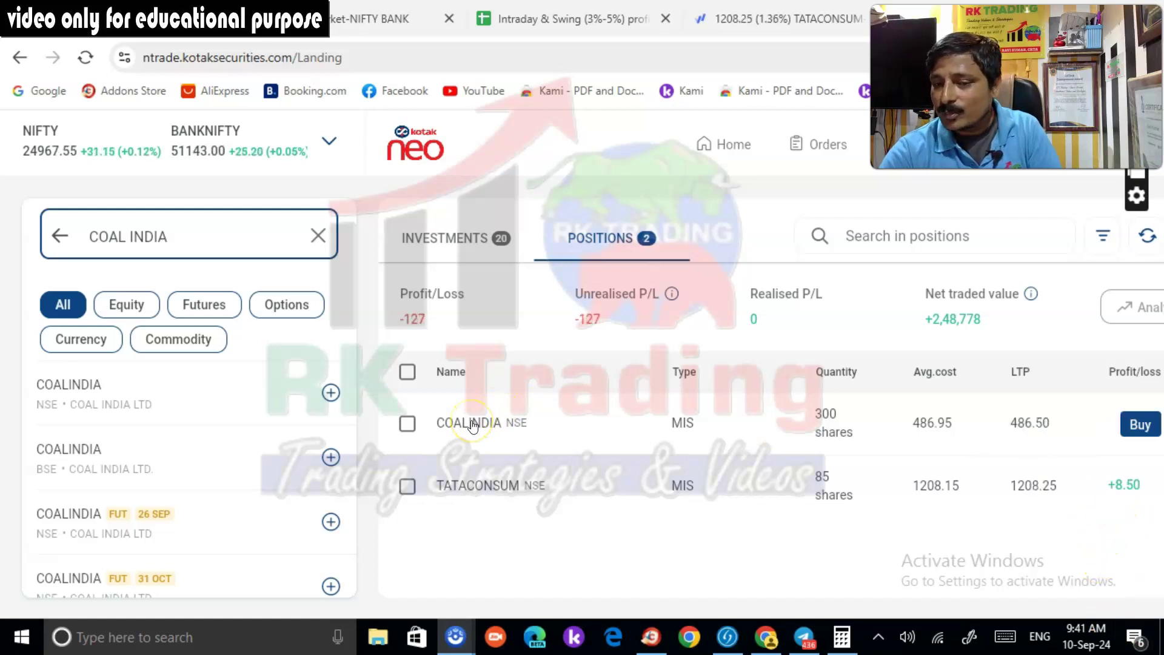
{"action": "left_click", "coordinate": [473, 425]}
{"action": "left_click", "coordinate": [410, 229]}
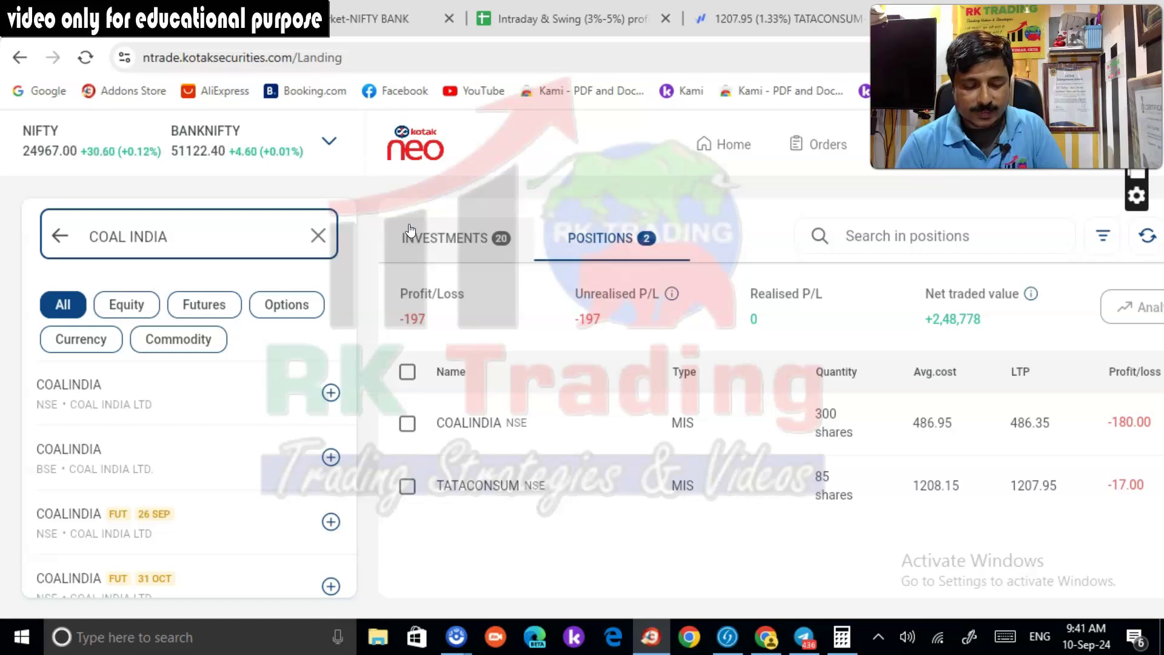
{"action": "left_click", "coordinate": [515, 430]}
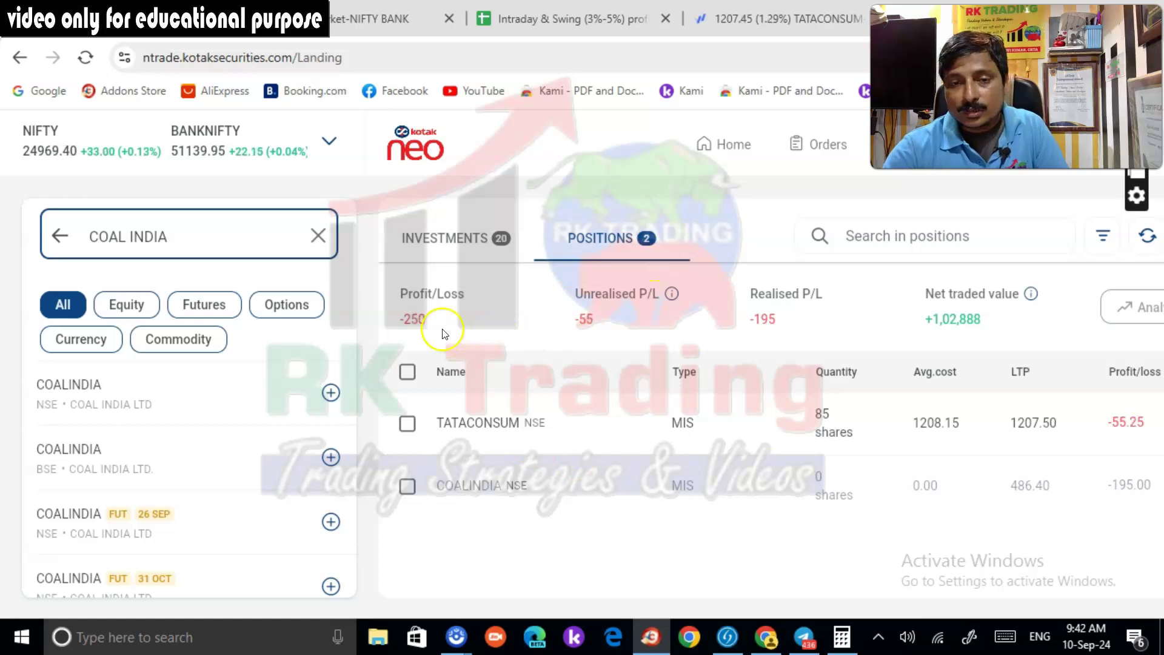
{"action": "left_click", "coordinate": [736, 23]}
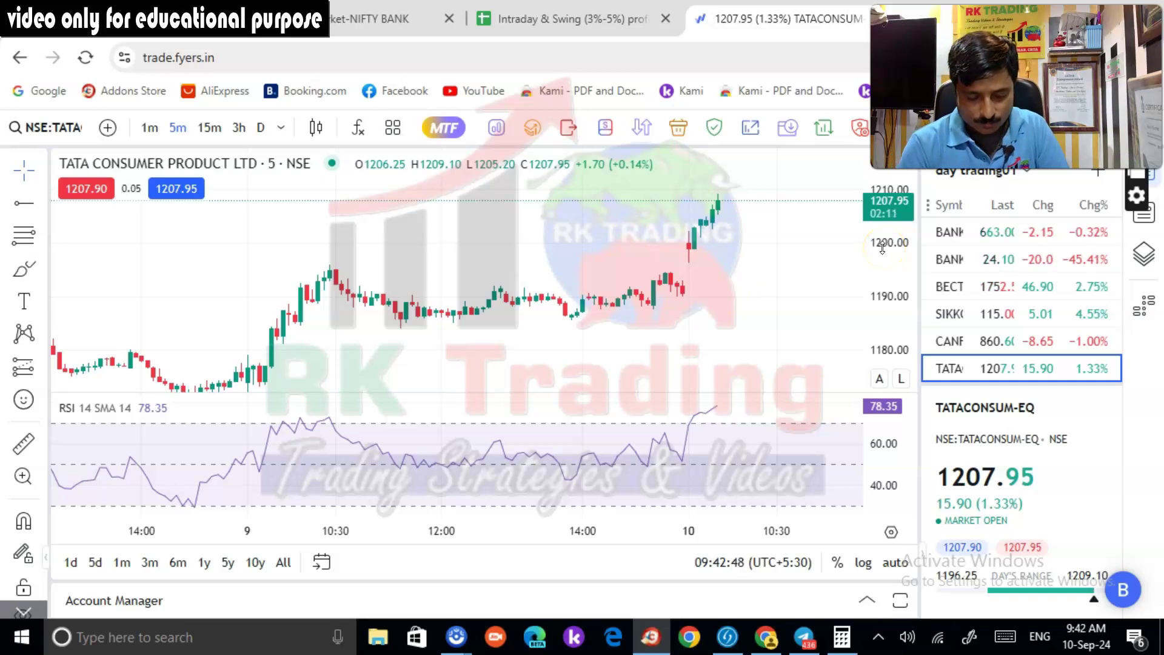
Return to Kotak Neo positions showing 170 TATACONSUM shares averaged at 1208.05
{"action": "left_click", "coordinate": [137, 24]}
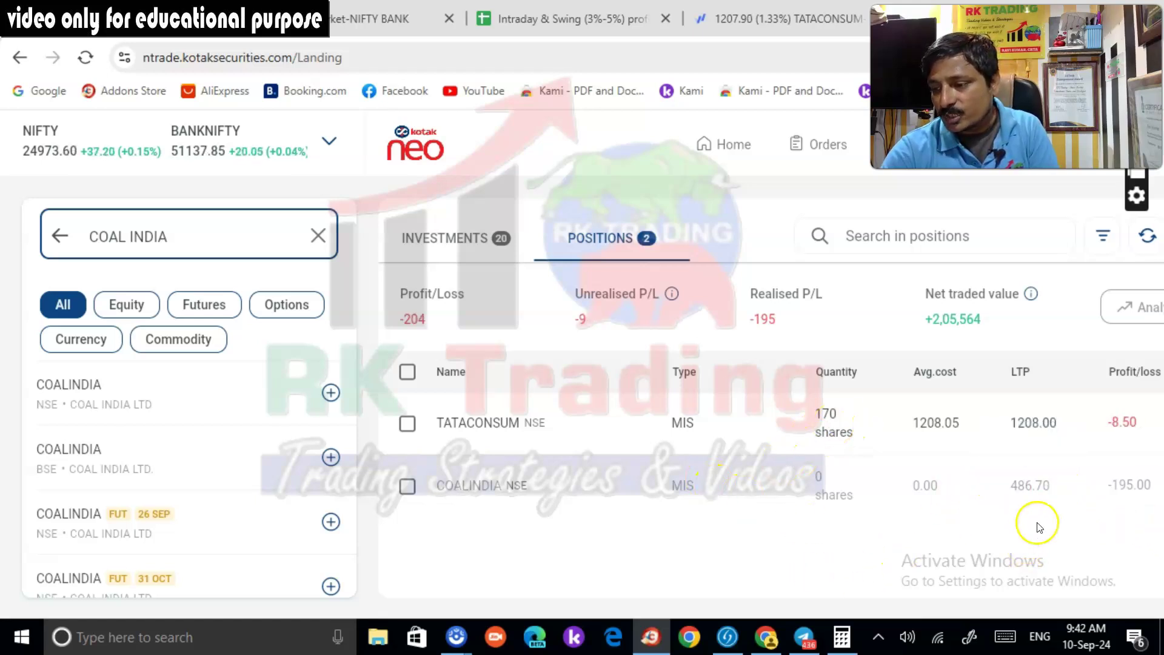
Zoom the Kotak Neo positions page to 90% so Profit/loss fits on screen
{"action": "key", "text": "ctrl+minus"}
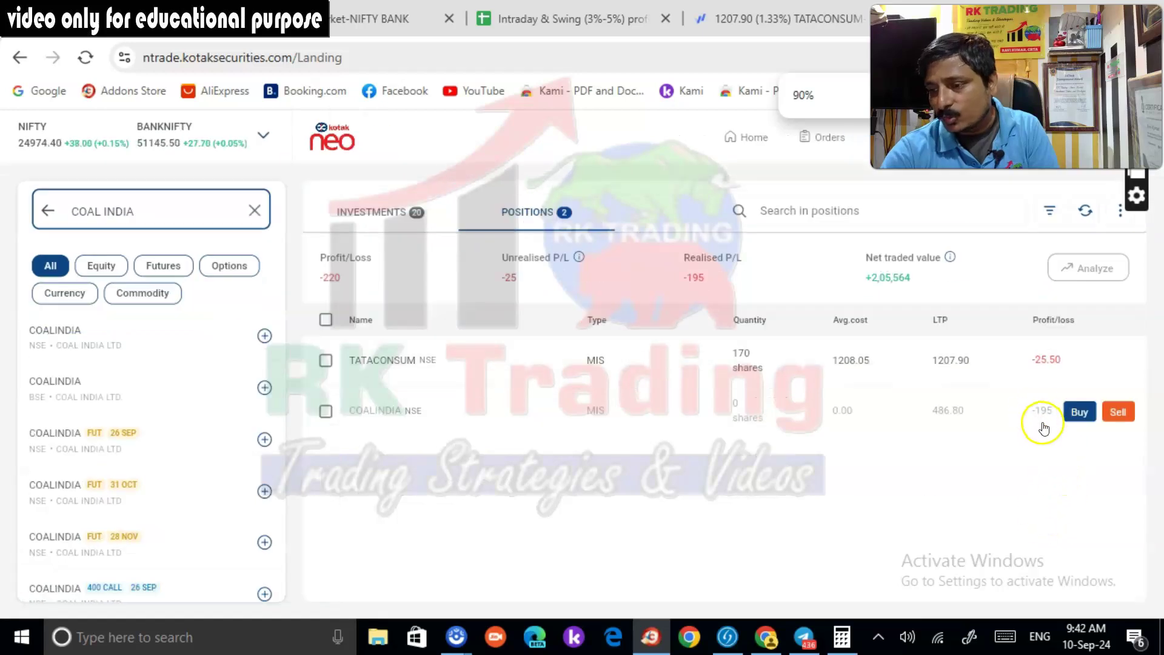
{"action": "key", "text": "ctrl+plus"}
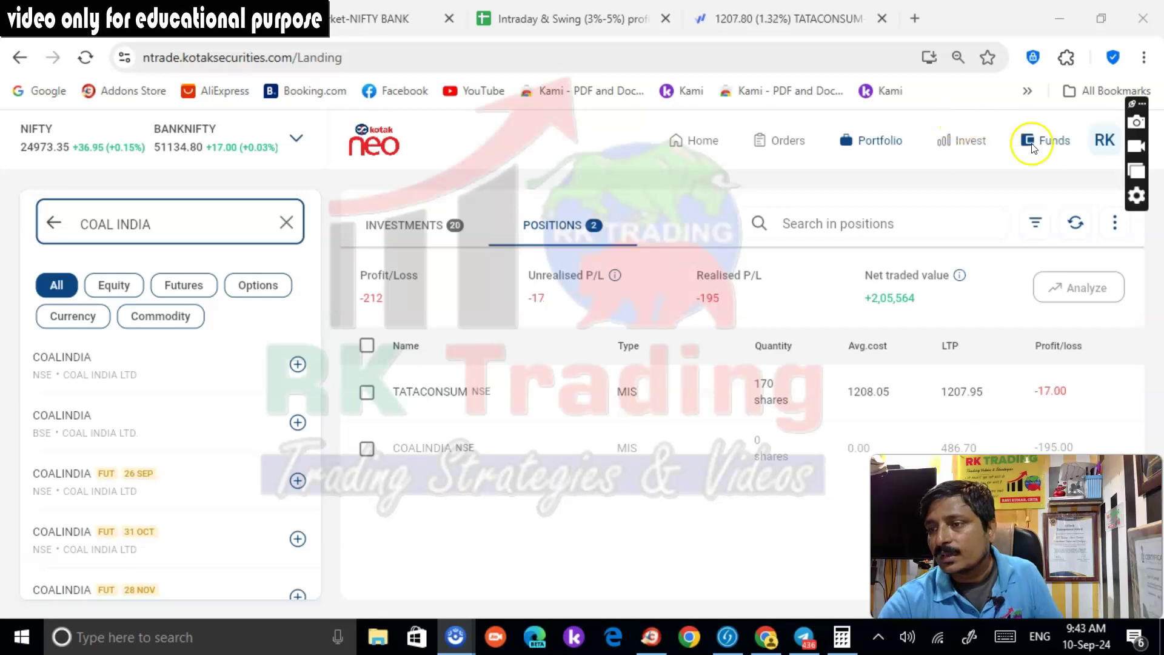
Check the funds summary and compute 51800 minus 9300 (42,500) in Calculator
{"action": "left_click", "coordinate": [1044, 140]}
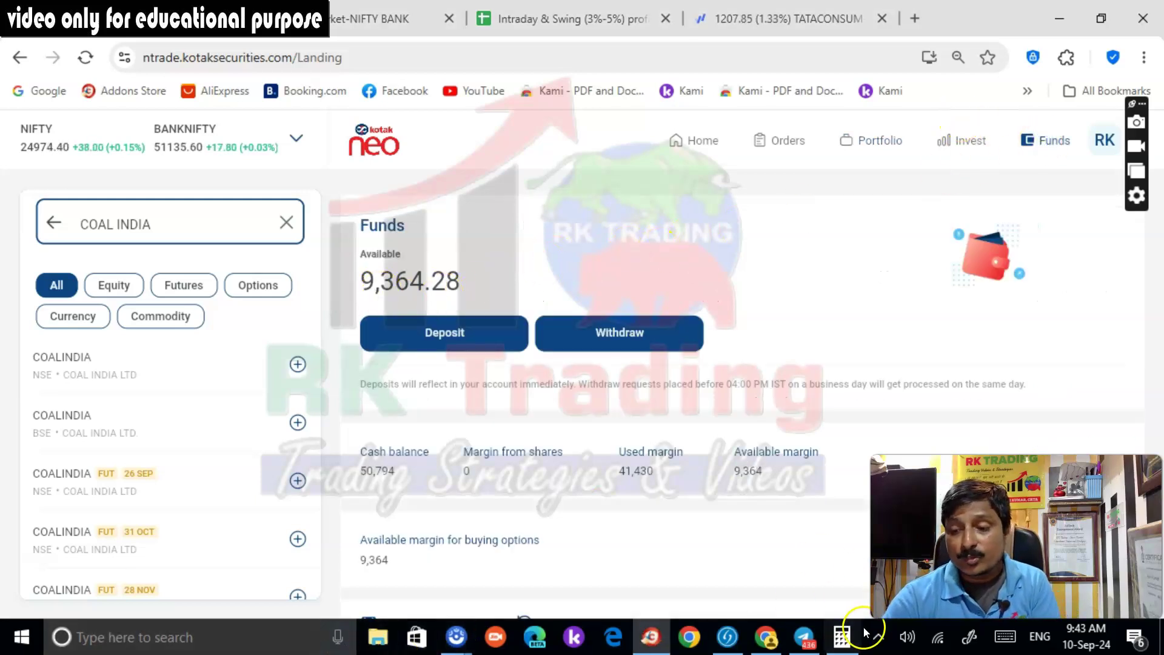
{"action": "left_click", "coordinate": [842, 637]}
{"action": "left_click", "coordinate": [431, 315]}
{"action": "left_click", "coordinate": [483, 325]}
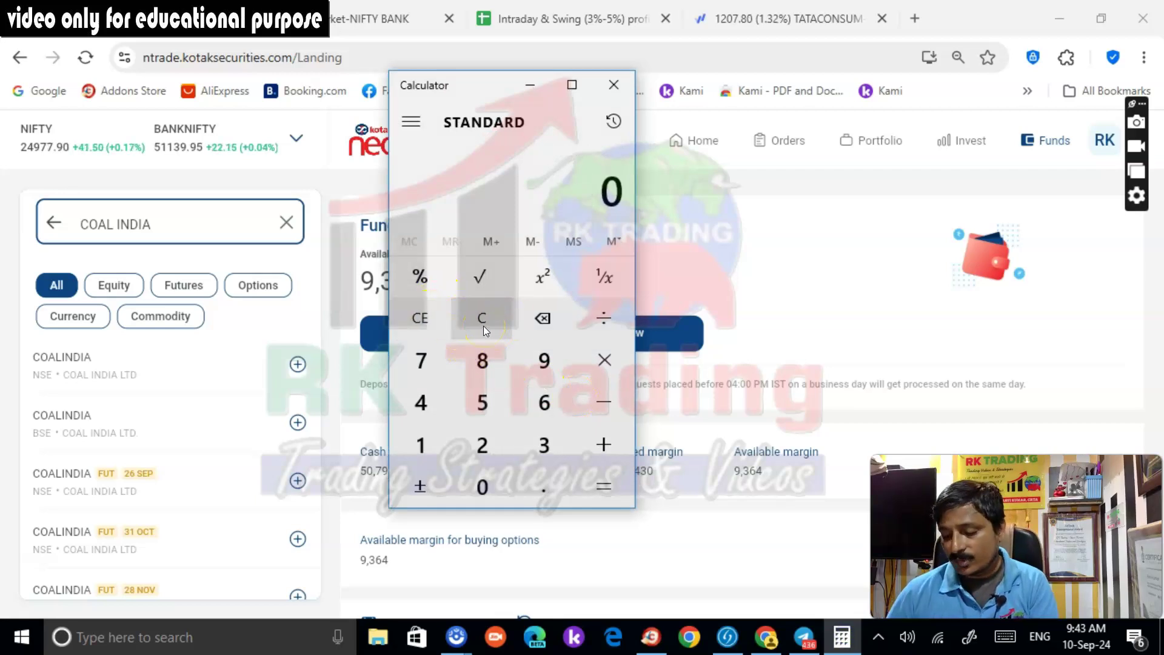
{"action": "type", "text": "51800-"}
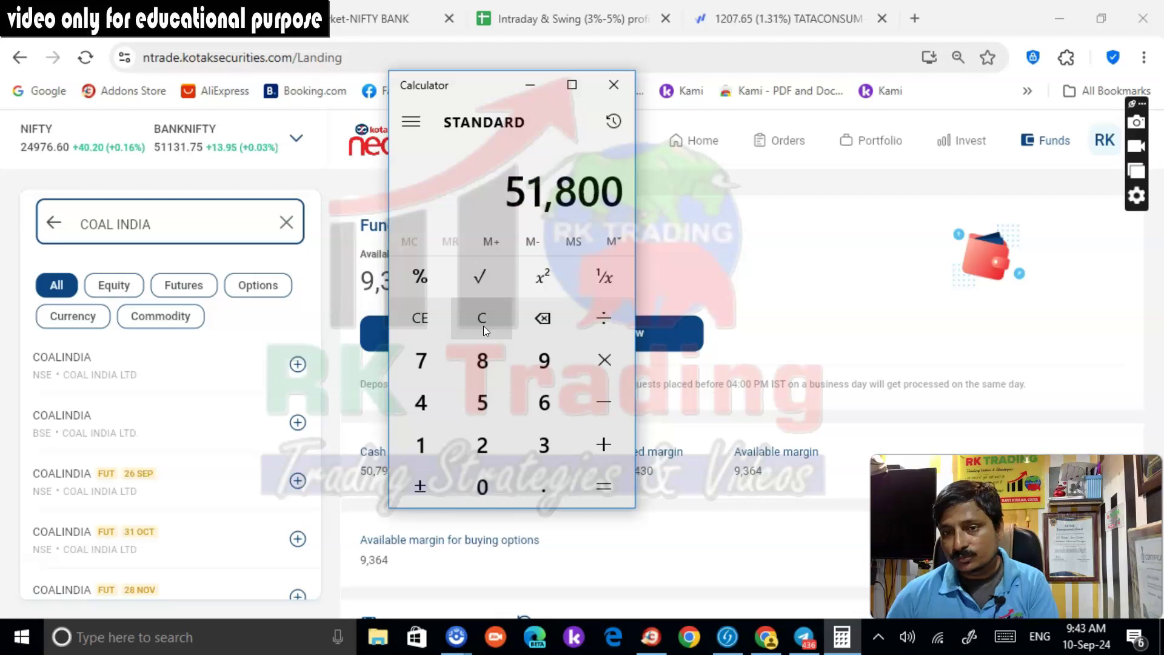
{"action": "left_click_drag", "start_coordinate": [487, 89], "coordinate": [845, 141]}
{"action": "type", "text": "9300"}
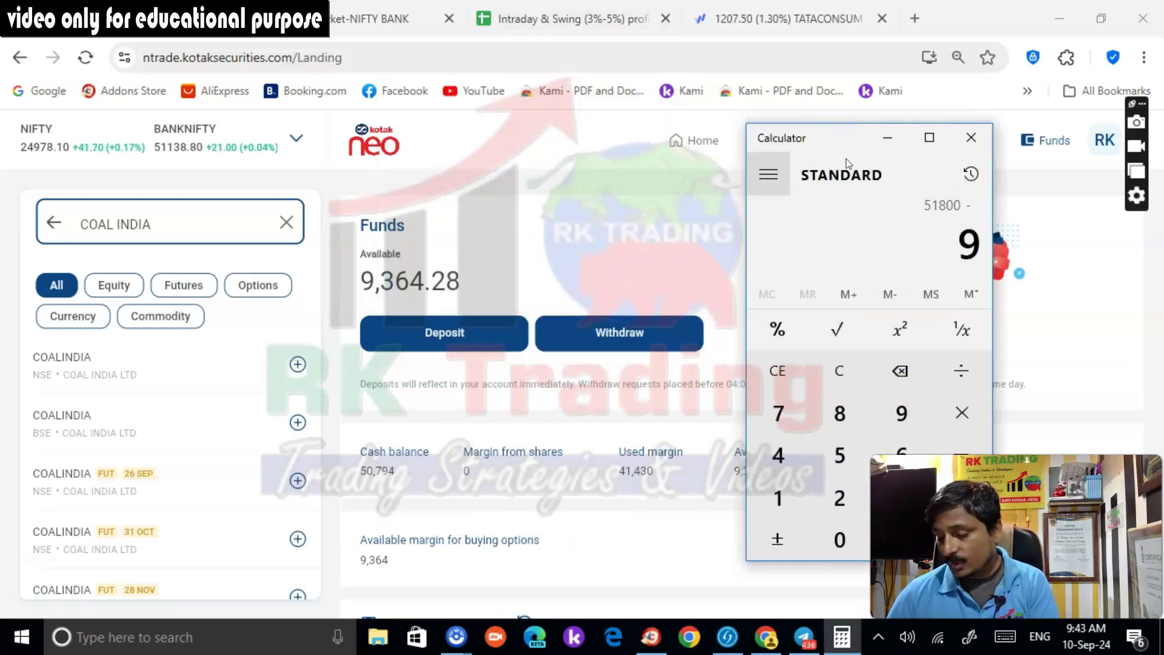
{"action": "key", "text": "Return"}
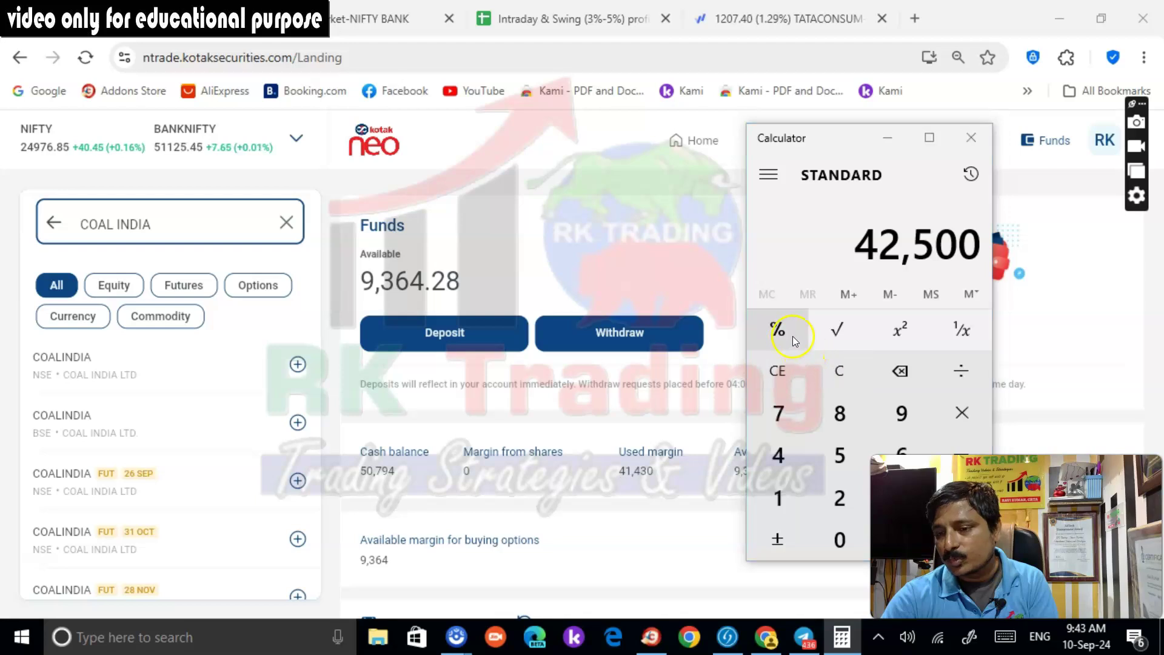
Calculate 3% of 42500, giving 1,275
{"action": "type", "text": "3"}
{"action": "left_click", "coordinate": [901, 371]}
{"action": "type", "text": "42500"}
{"action": "key", "text": "asterisk"}
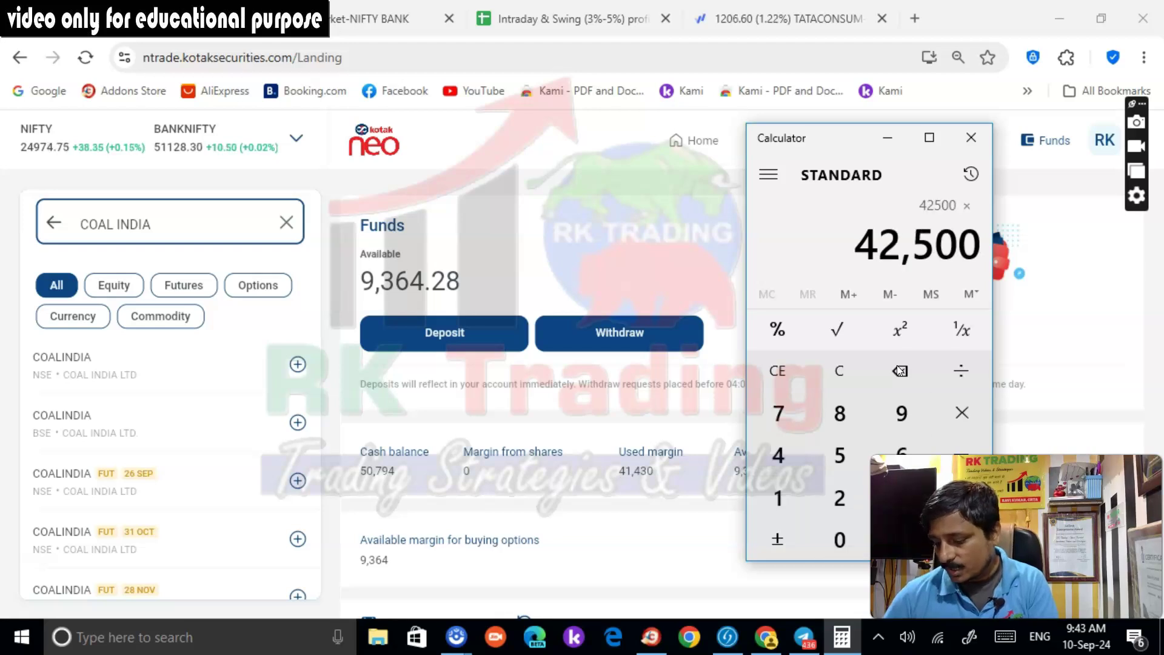
{"action": "type", "text": "3"}
{"action": "key", "text": "percent"}
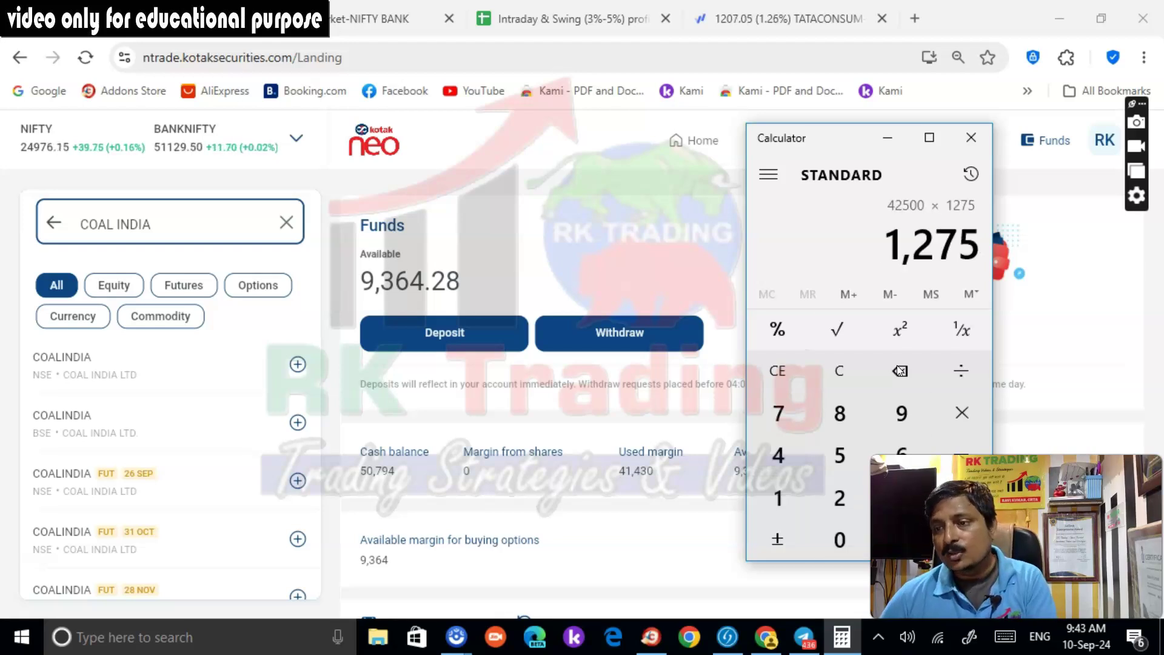
Minimise Calculator and return to the Kotak Neo positions and the Tata Consumer chart
{"action": "left_click", "coordinate": [889, 136]}
{"action": "left_click", "coordinate": [878, 140]}
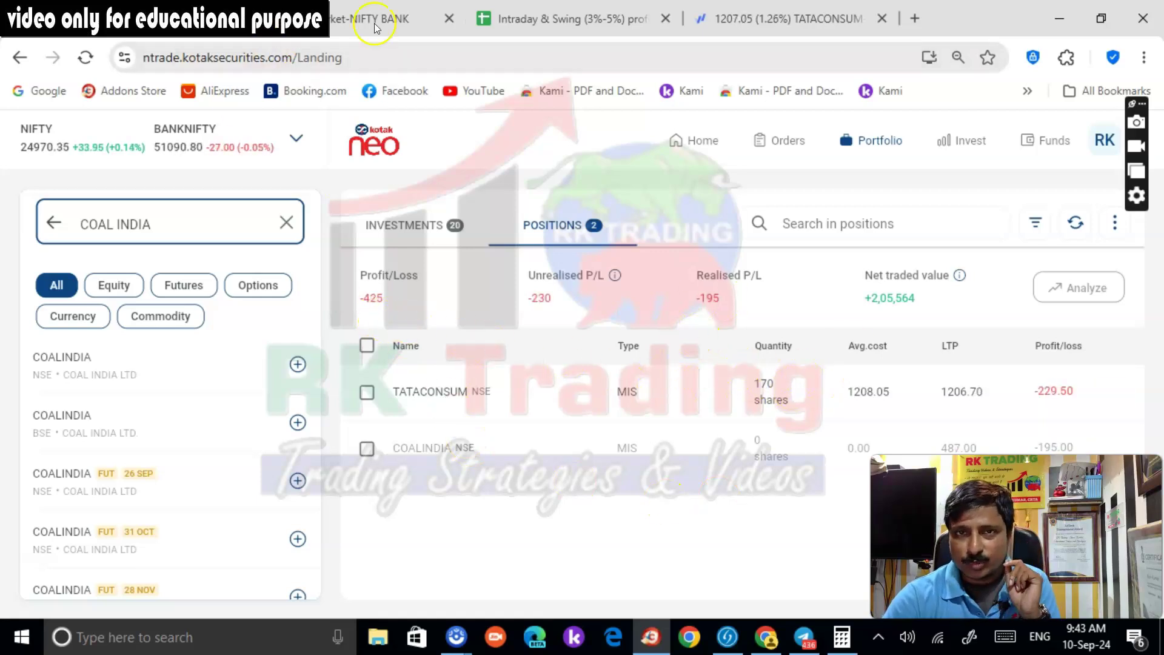
{"action": "left_click", "coordinate": [750, 22]}
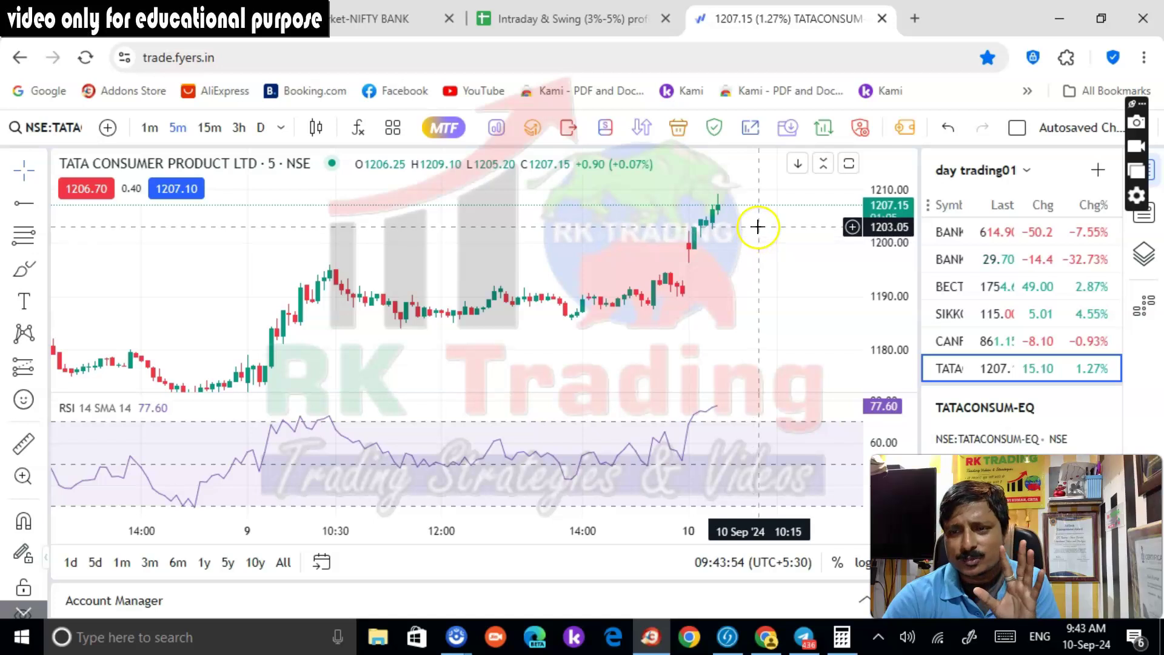
Draw a horizontal level line near 1203.20 on the Tata Consumer chart
{"action": "left_click", "coordinate": [23, 204]}
{"action": "left_click", "coordinate": [641, 227]}
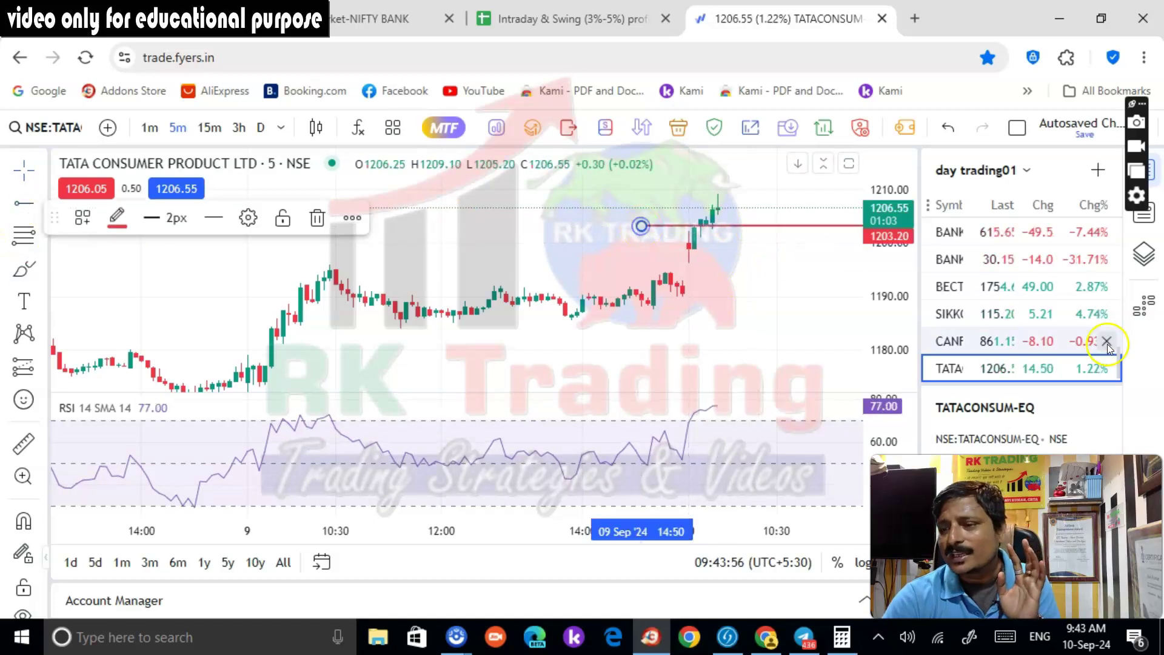
{"action": "scroll", "coordinate": [1034, 346], "scroll_direction": "up", "scroll_amount": 10}
{"action": "scroll", "coordinate": [1019, 349], "scroll_direction": "down", "scroll_amount": 10}
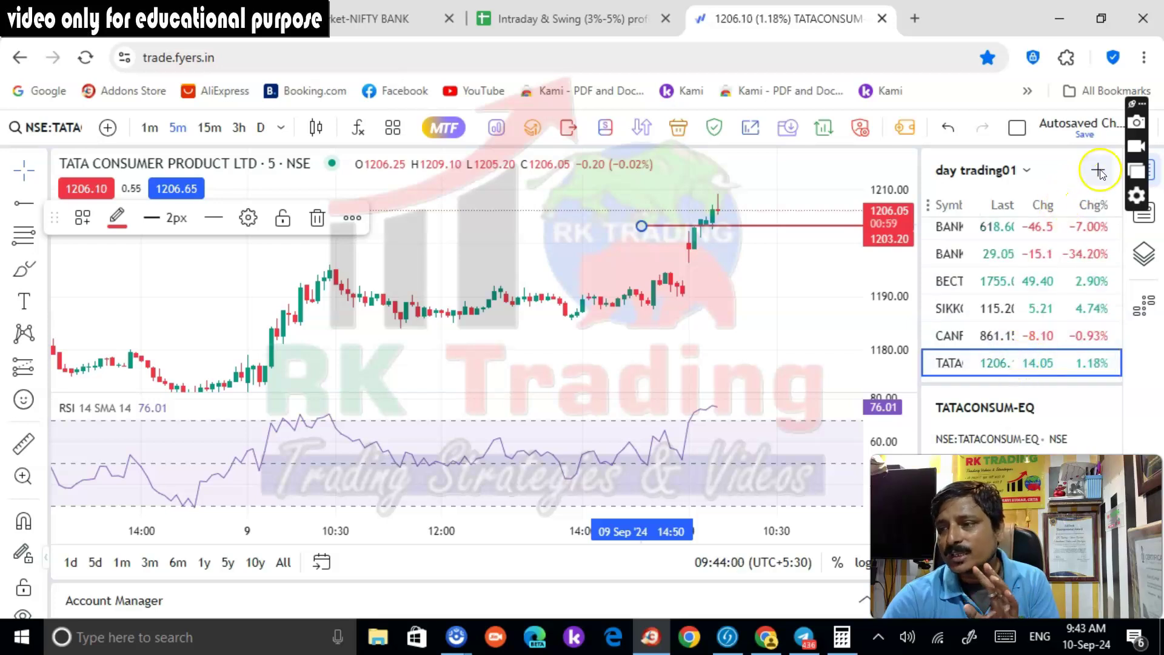
Add BANKNIFTY 11 Sep 51100 PE to the day trading01 watchlist and chart it
{"action": "left_click", "coordinate": [1098, 170]}
{"action": "type", "text": "51100"}
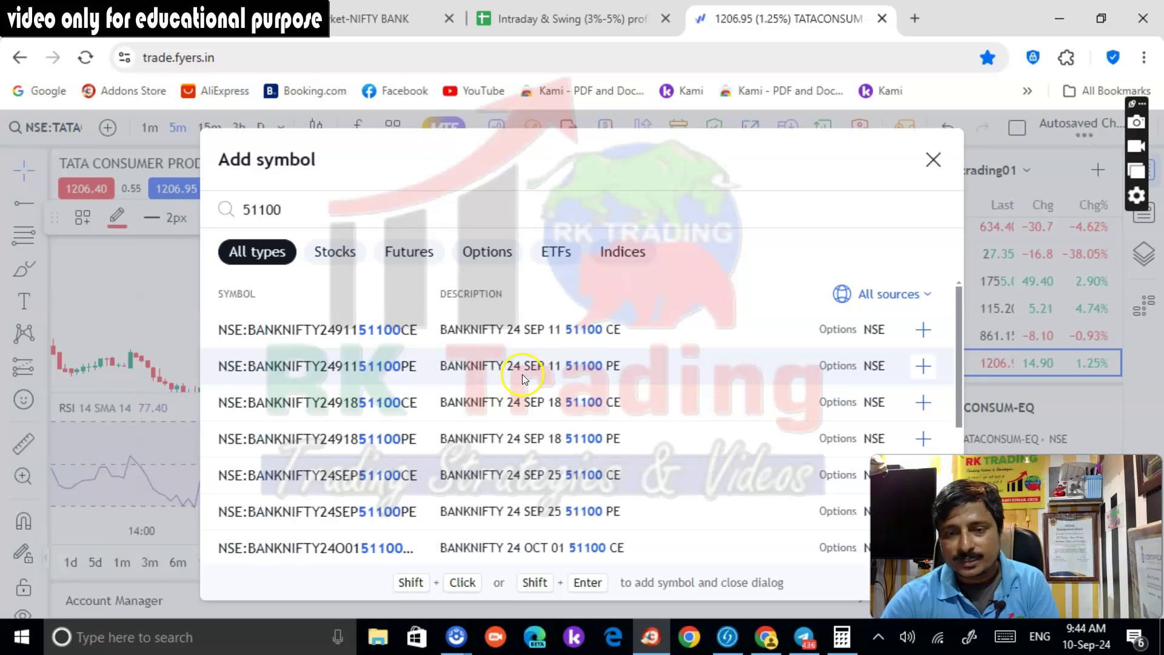
{"action": "left_click", "coordinate": [923, 366]}
{"action": "left_click", "coordinate": [933, 159]}
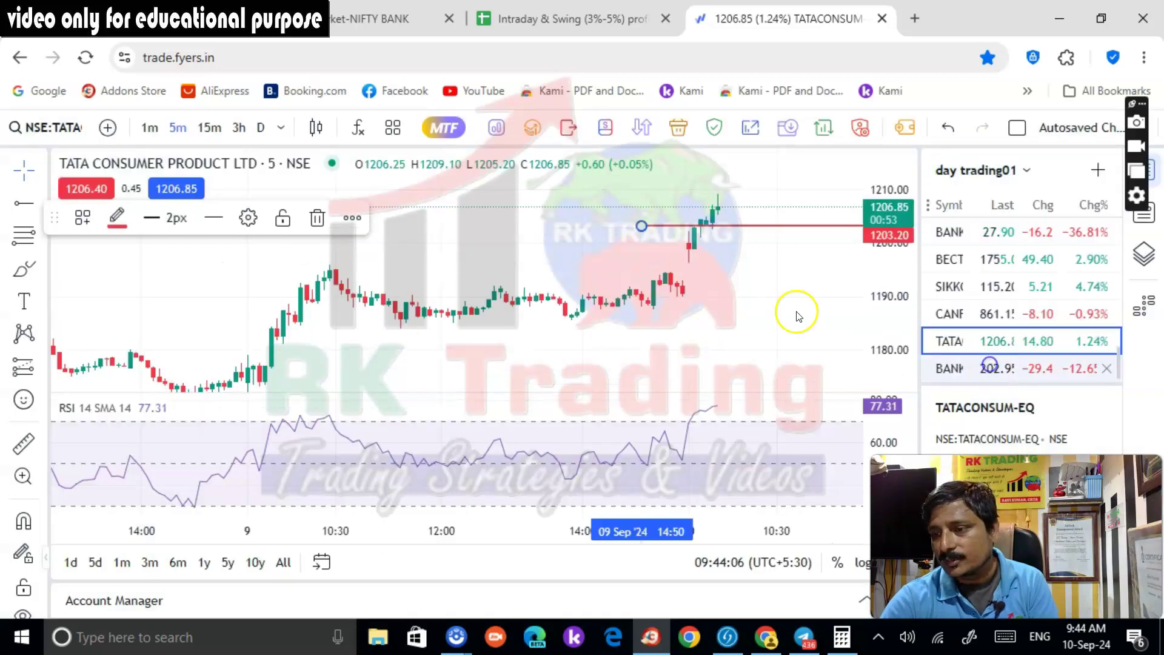
{"action": "key", "text": "Down"}
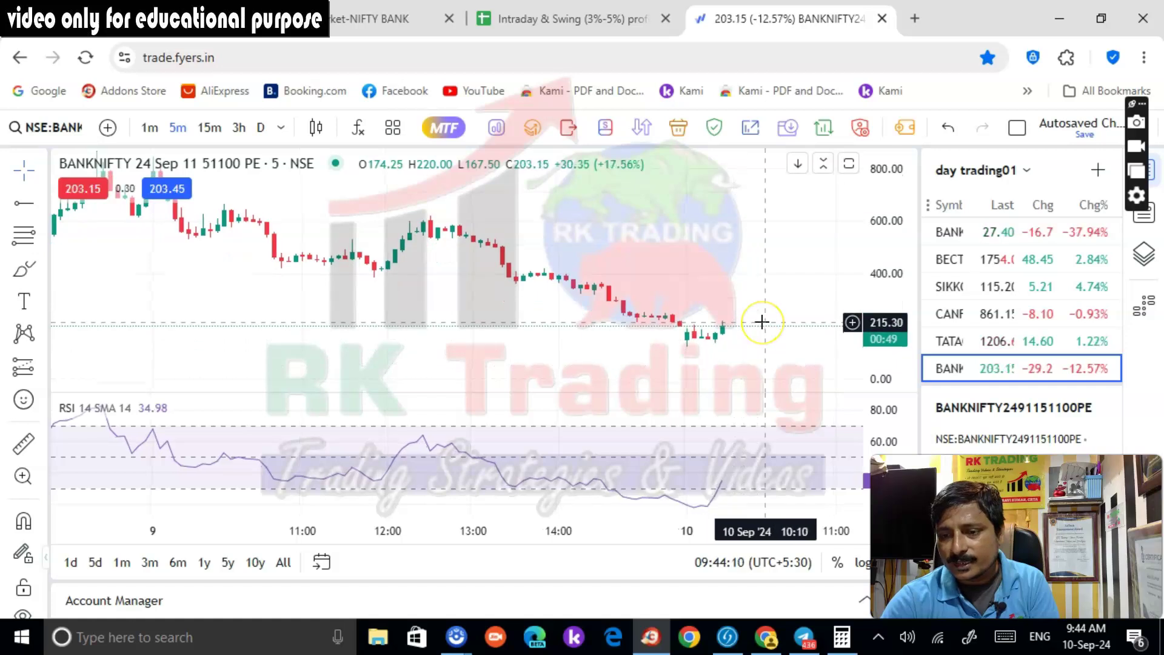
{"action": "left_click", "coordinate": [808, 635]}
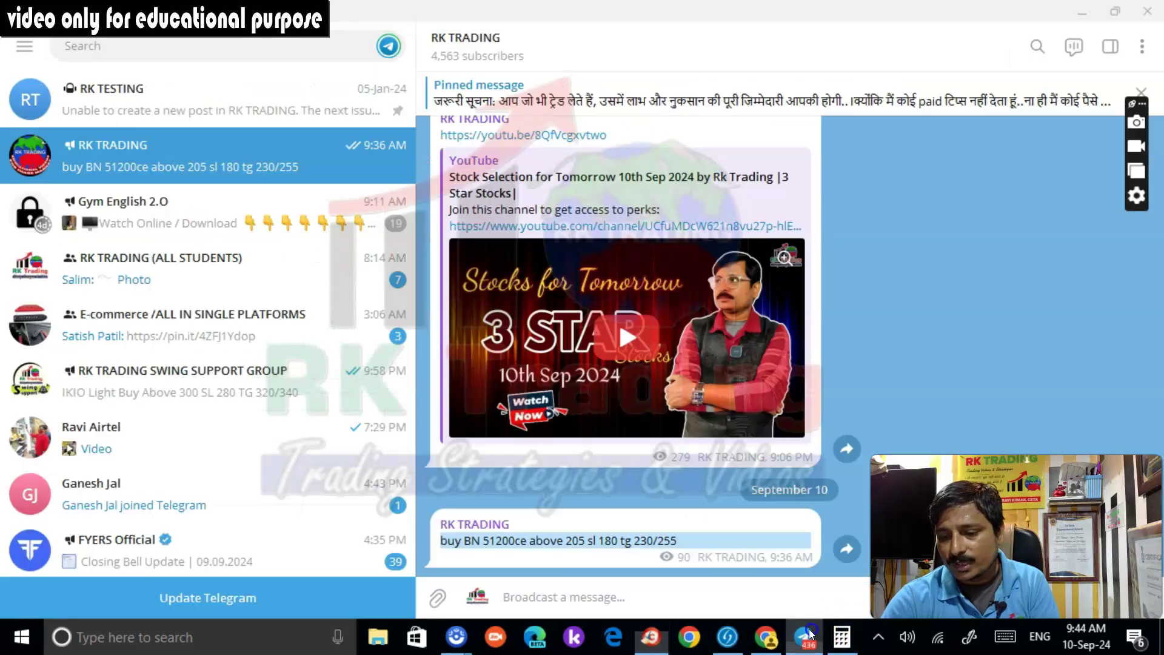
Post the BN put buy call (above 220, sl 190, tg 250/280) to RK TRADING
{"action": "left_click", "coordinate": [691, 587]}
{"action": "type", "text": "buy"}
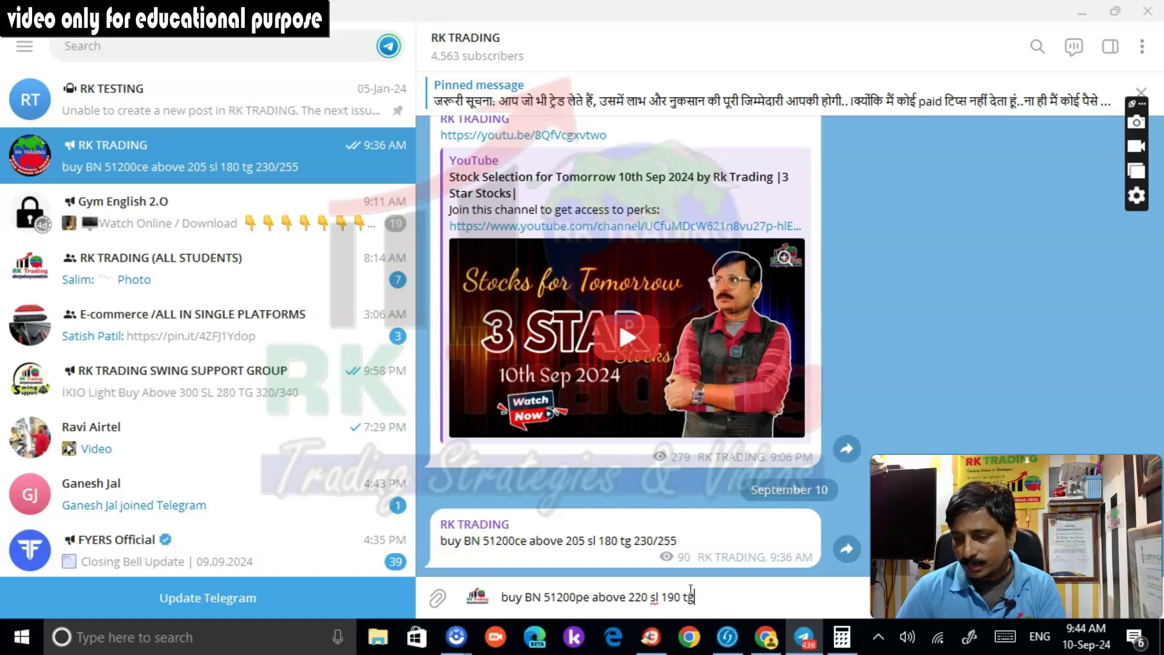
{"action": "key", "text": "Return"}
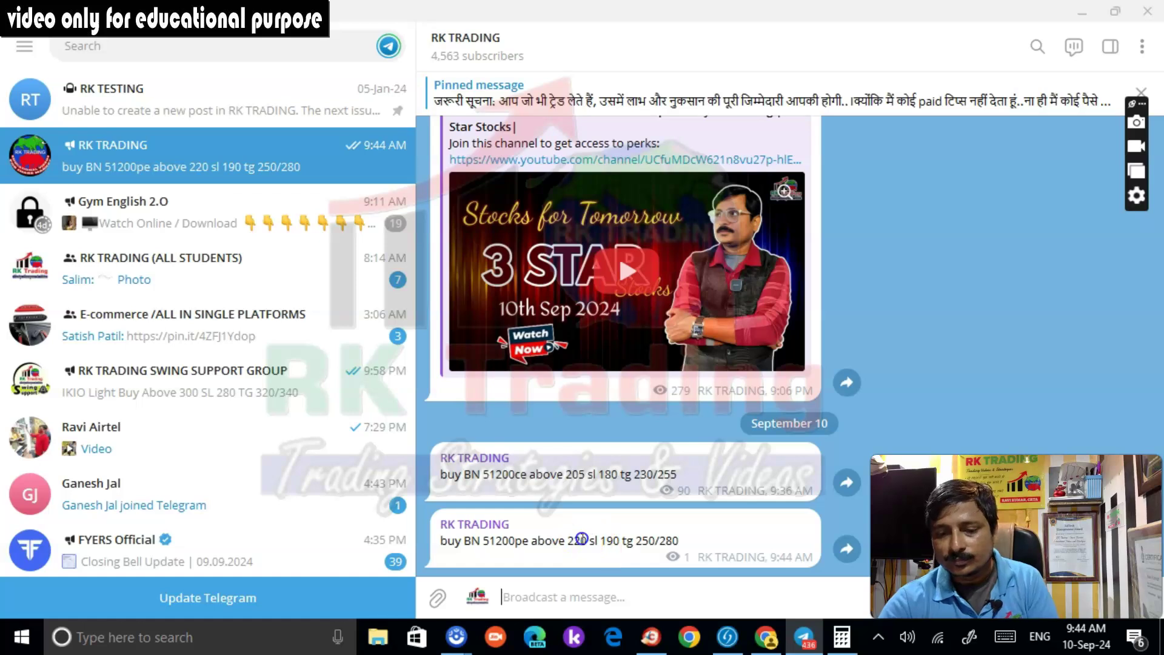
{"action": "left_click", "coordinate": [651, 637]}
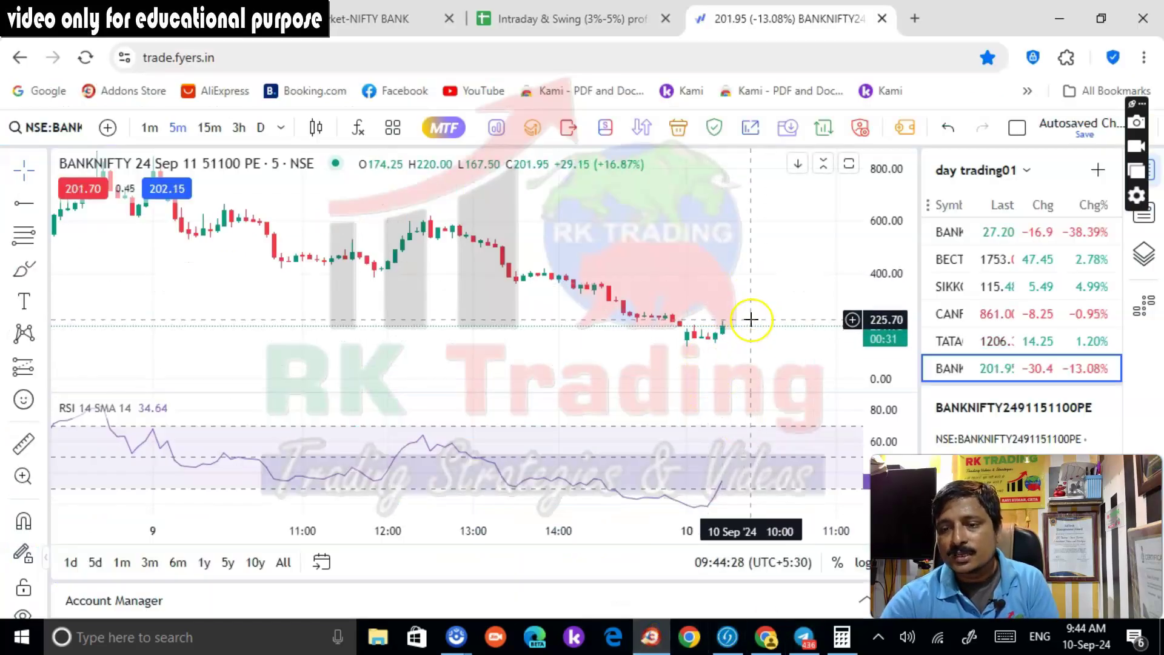
Edit the posted call so it reads 51100pe instead of 51200 and save it
{"action": "key", "text": "alt+Tab"}
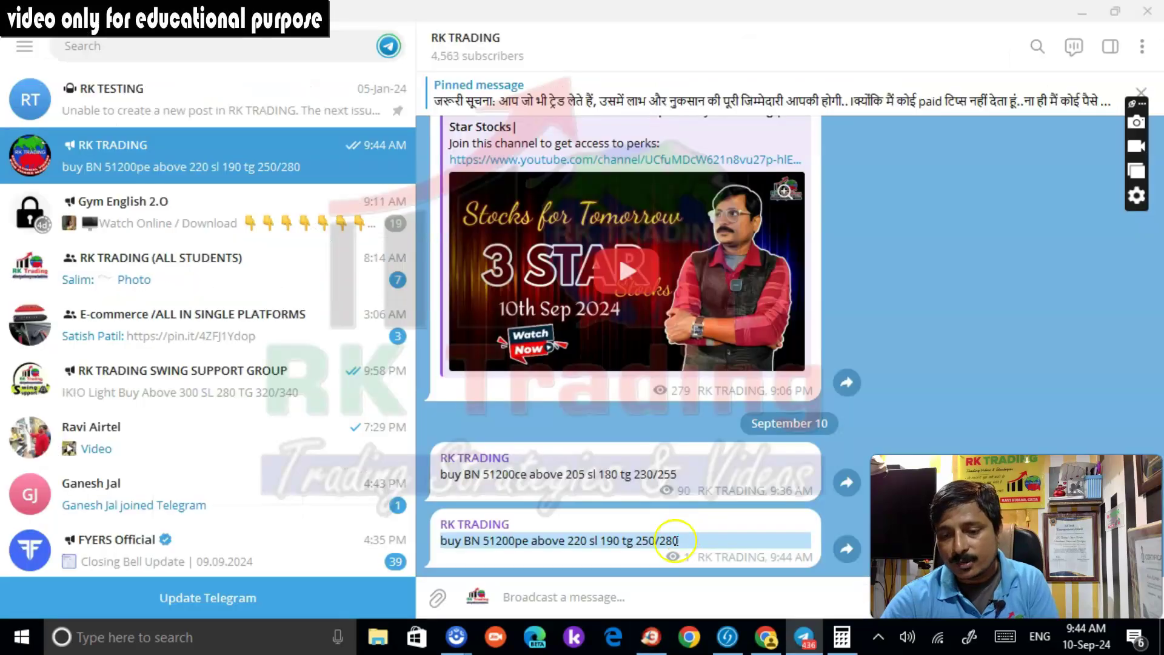
{"action": "right_click", "coordinate": [539, 555]}
{"action": "left_click", "coordinate": [604, 341]}
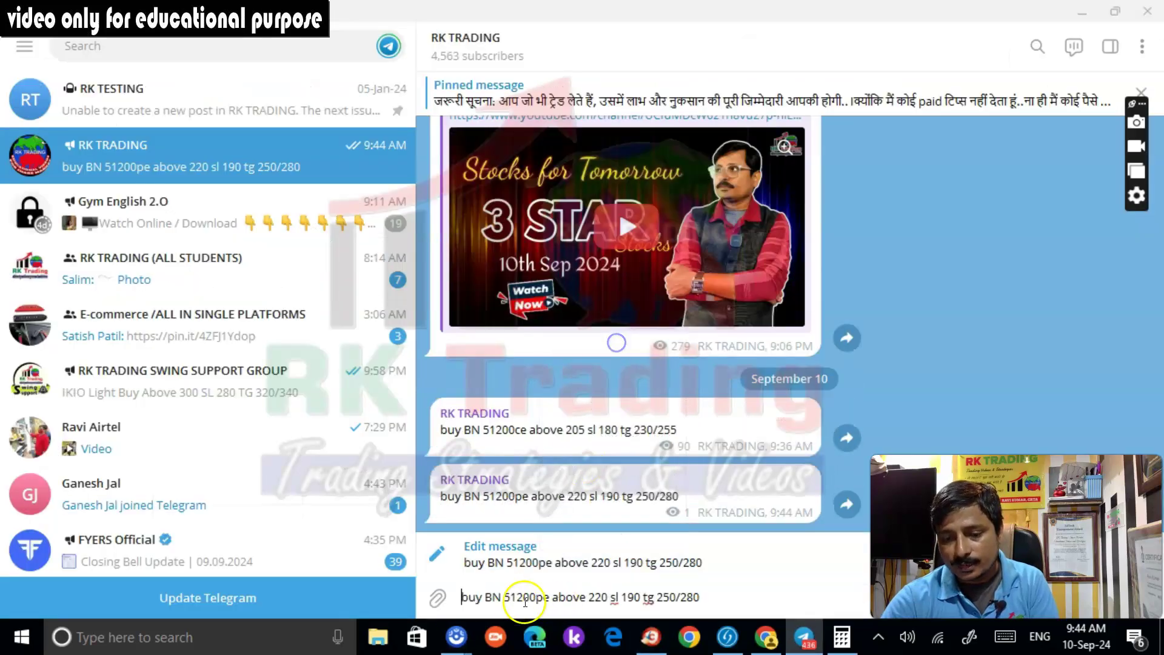
{"action": "key", "text": "ctrl+a"}
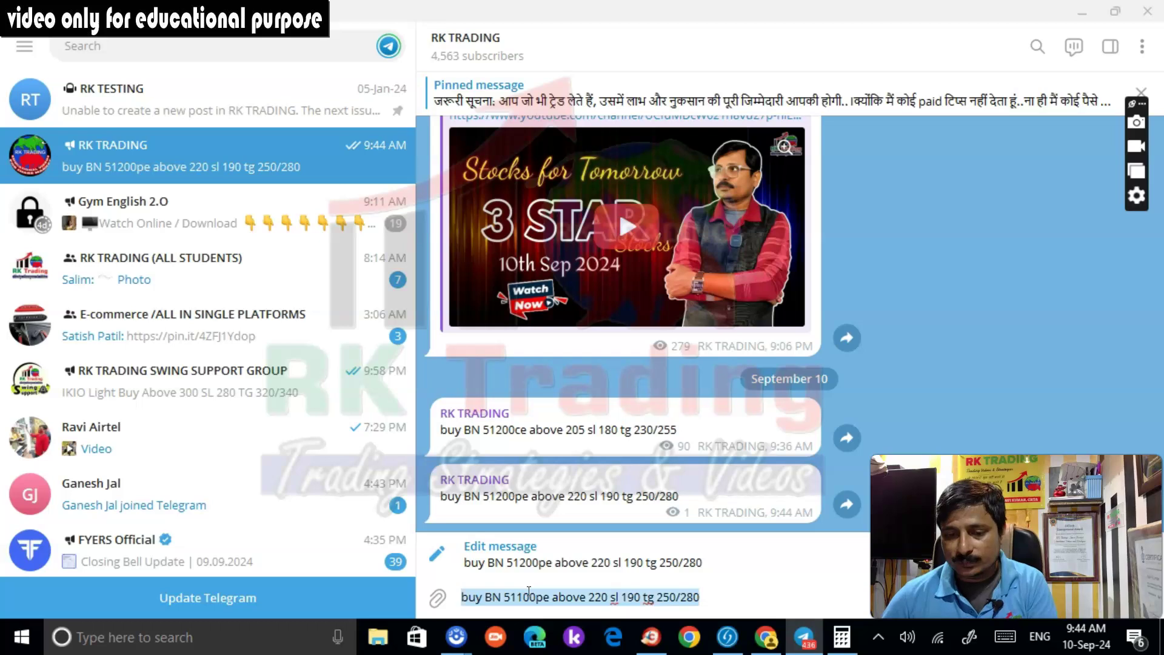
{"action": "key", "text": "Return"}
{"action": "double_click", "coordinate": [554, 533]}
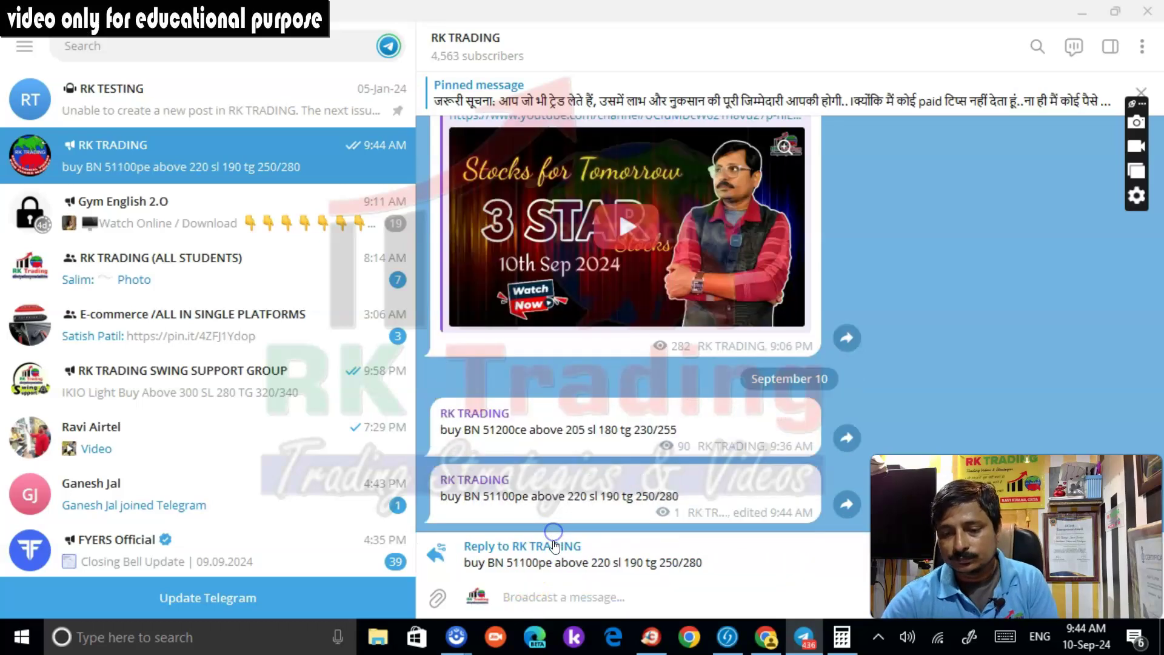
{"action": "key", "text": "Escape"}
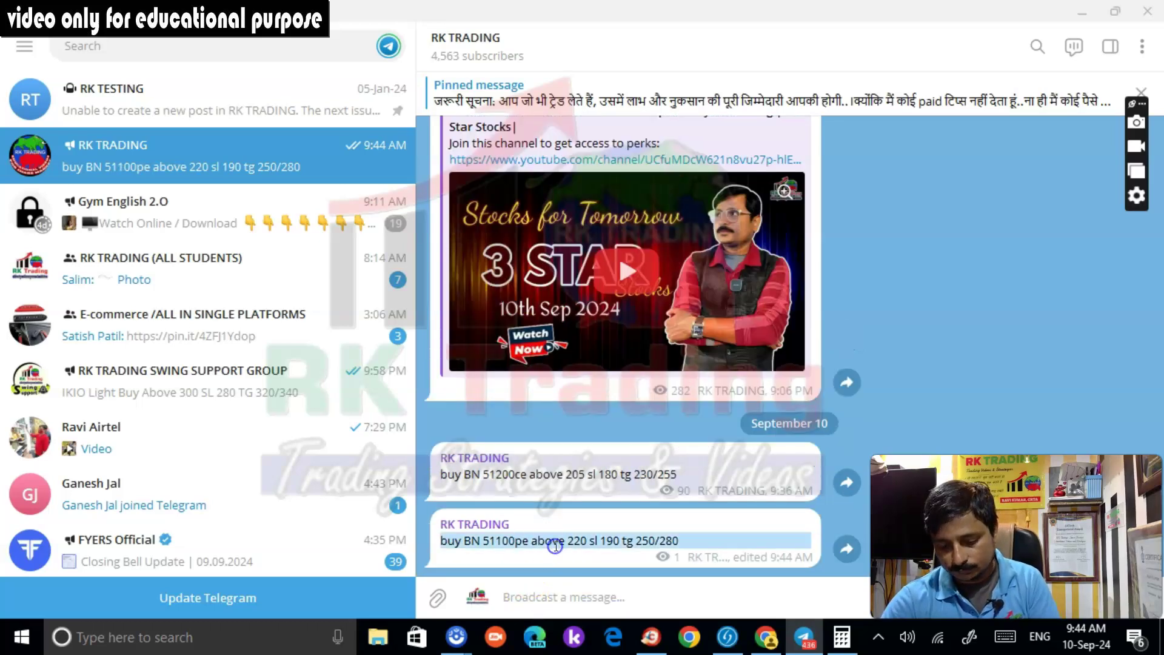
Send the copied BN 51100pe buy call to the Rk Trading WhatsApp channel
{"action": "left_click", "coordinate": [659, 644]}
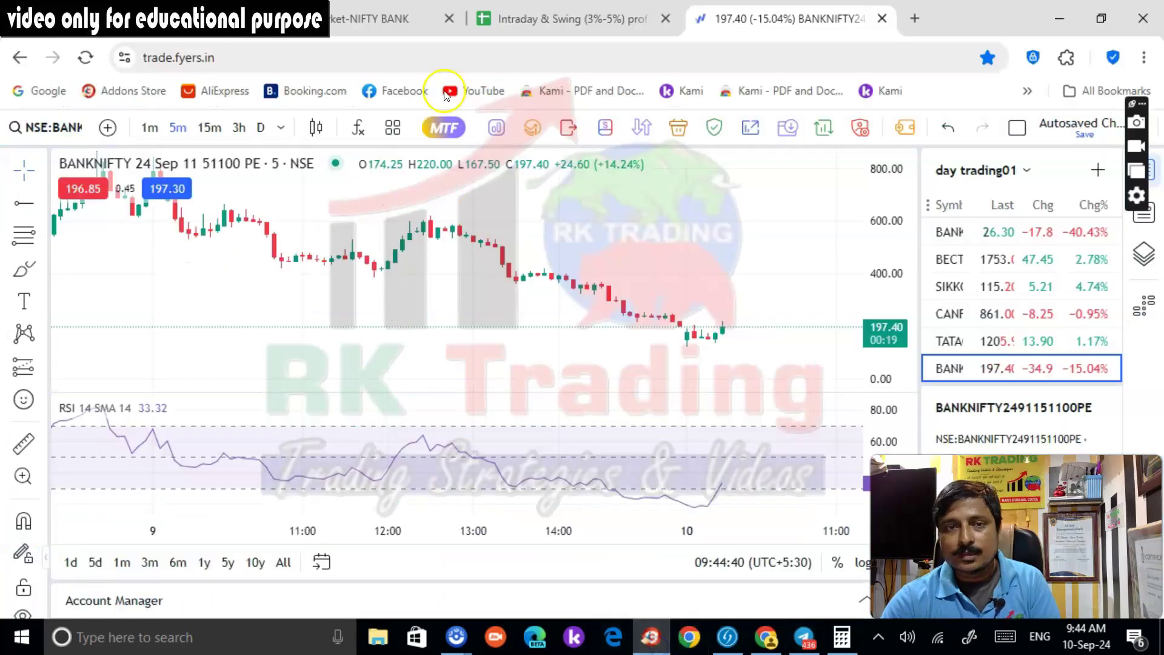
{"action": "left_click", "coordinate": [1026, 29]}
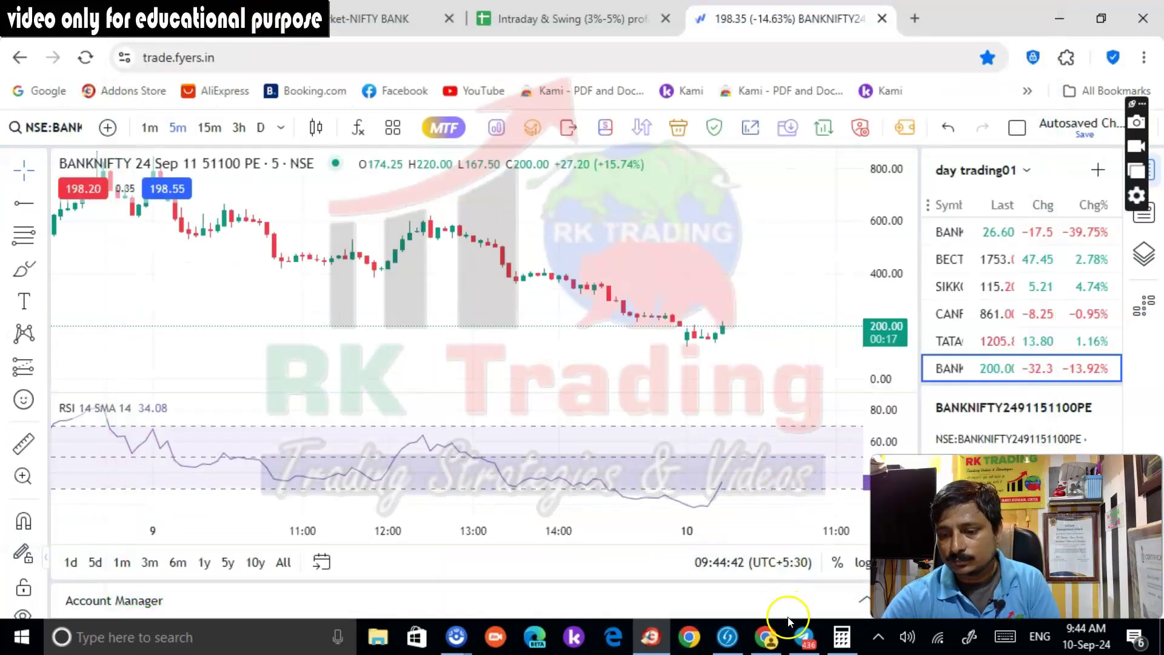
{"action": "left_click", "coordinate": [766, 637]}
{"action": "left_click", "coordinate": [697, 590]}
{"action": "key", "text": "ctrl+v"}
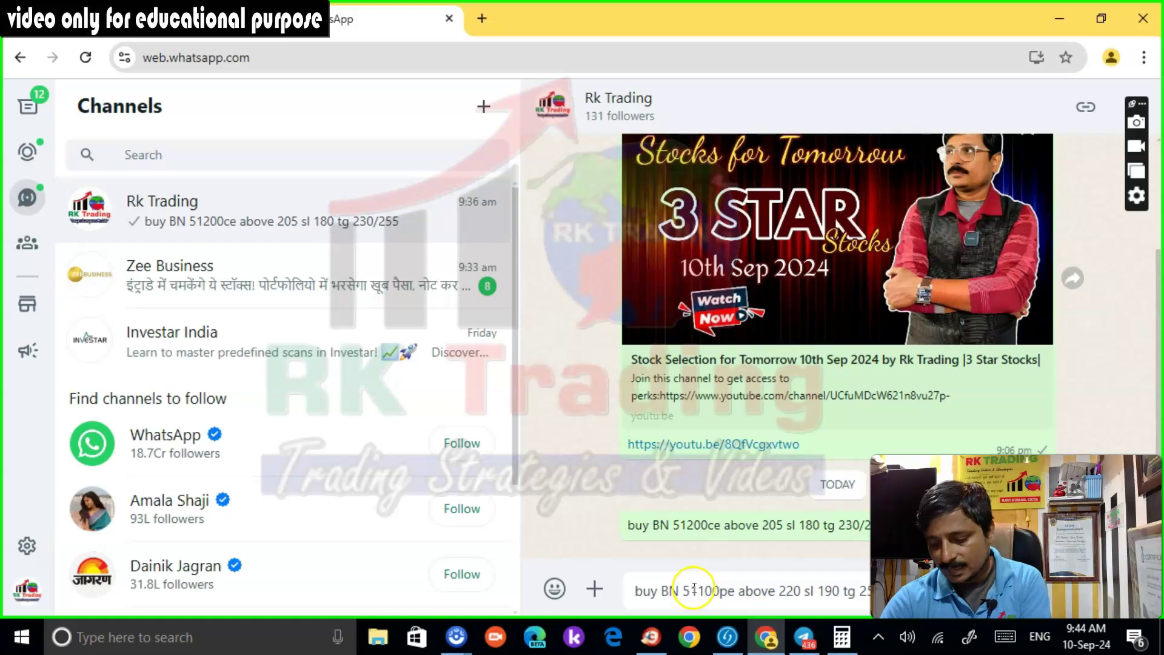
{"action": "key", "text": "Return"}
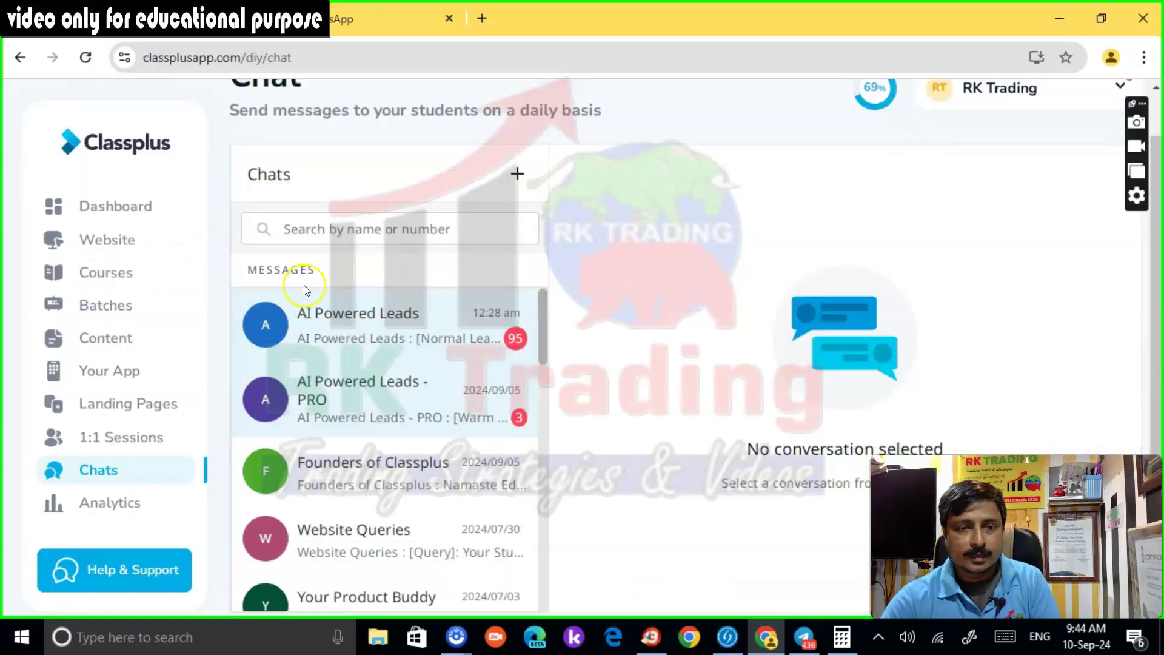
Broadcast the same 51100pe call to all Classplus students
{"action": "left_click", "coordinate": [517, 174]}
{"action": "left_click", "coordinate": [531, 268]}
{"action": "left_click", "coordinate": [488, 270]}
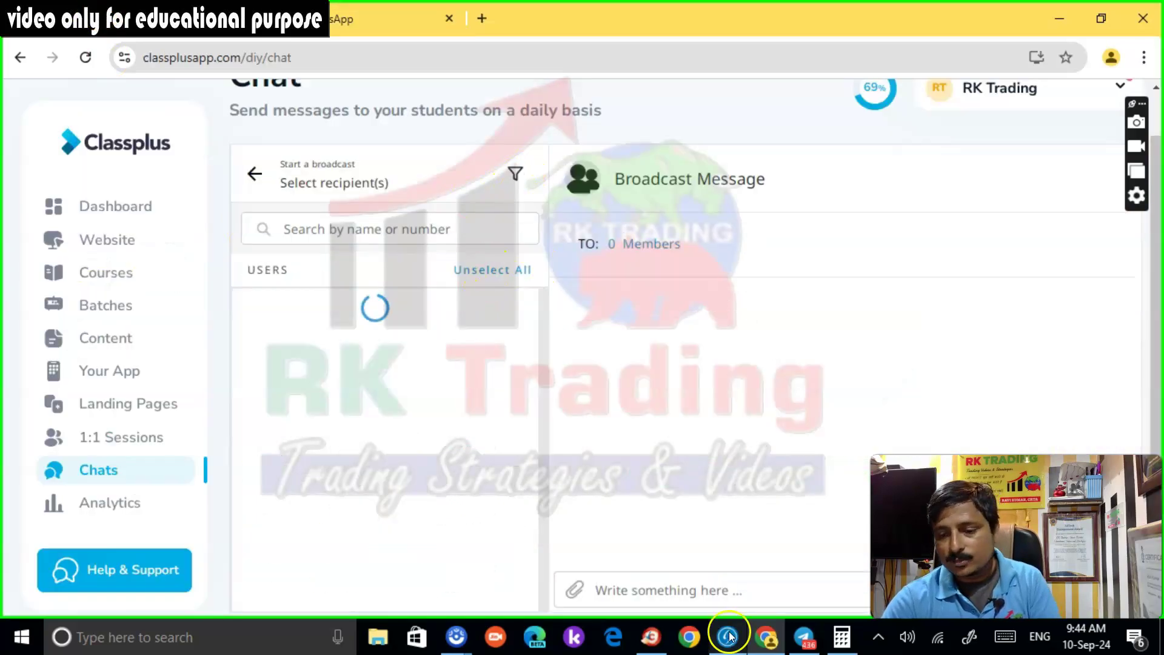
{"action": "left_click", "coordinate": [709, 590]}
{"action": "type", "text": "buy BN 51100pe above 220 sl 190 tg 250/280"}
{"action": "key", "text": "Return"}
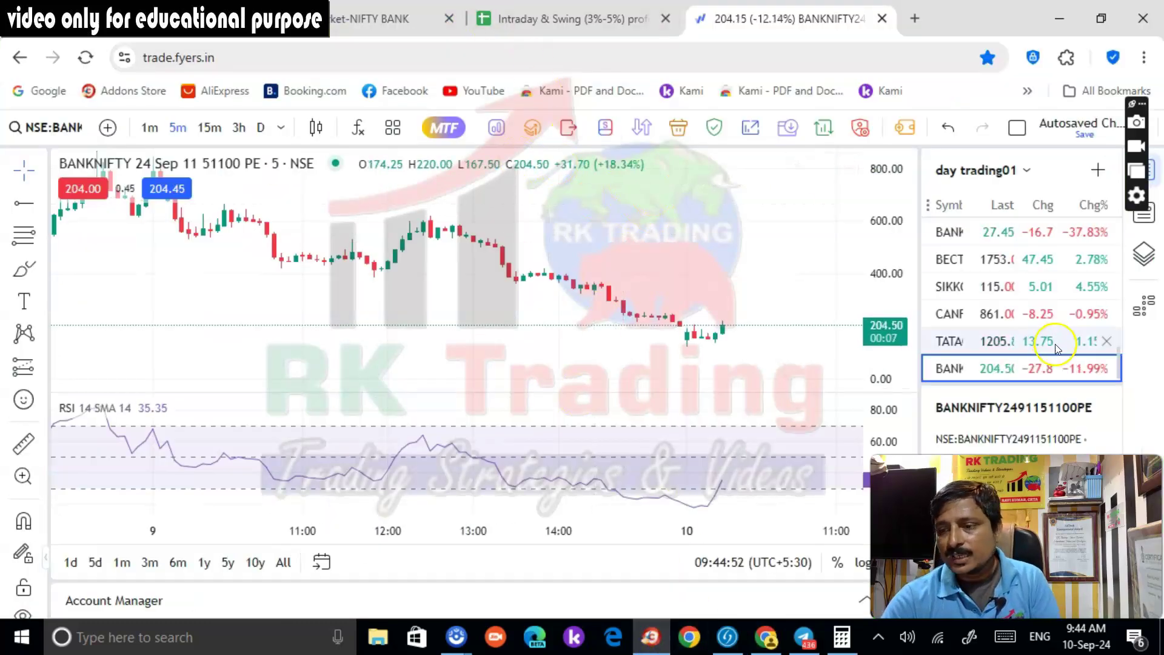
Mark a horizontal ray level at 1195.80 on the Tata Consumer chart
{"action": "left_click", "coordinate": [970, 335]}
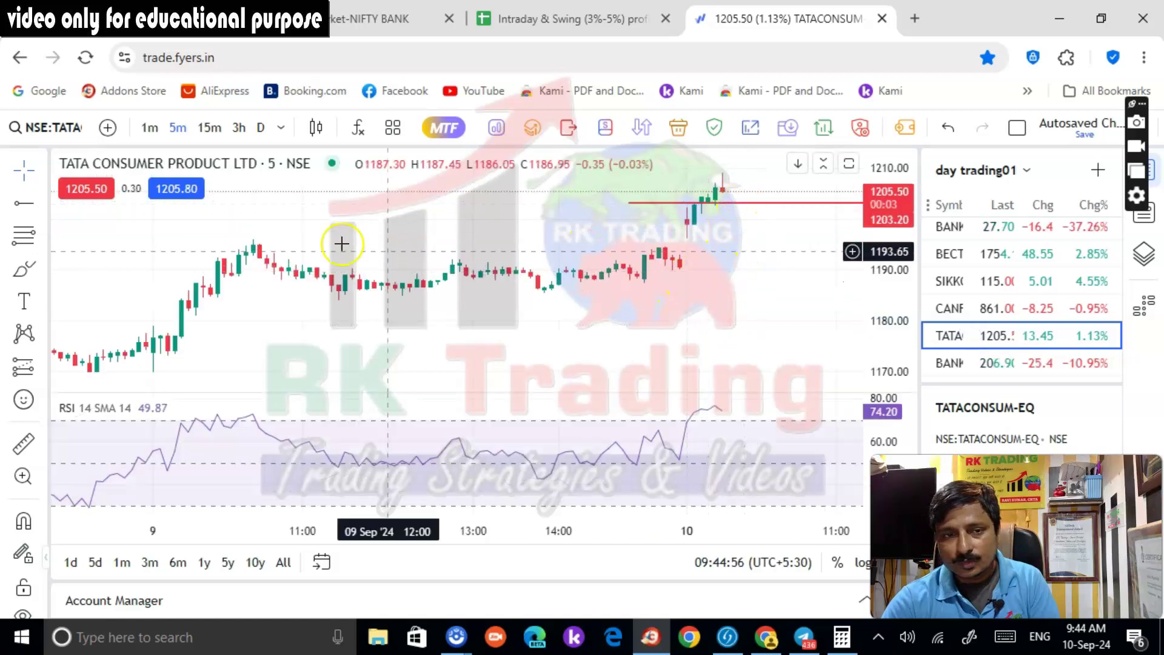
{"action": "key", "text": "alt+j"}
{"action": "left_click", "coordinate": [198, 240]}
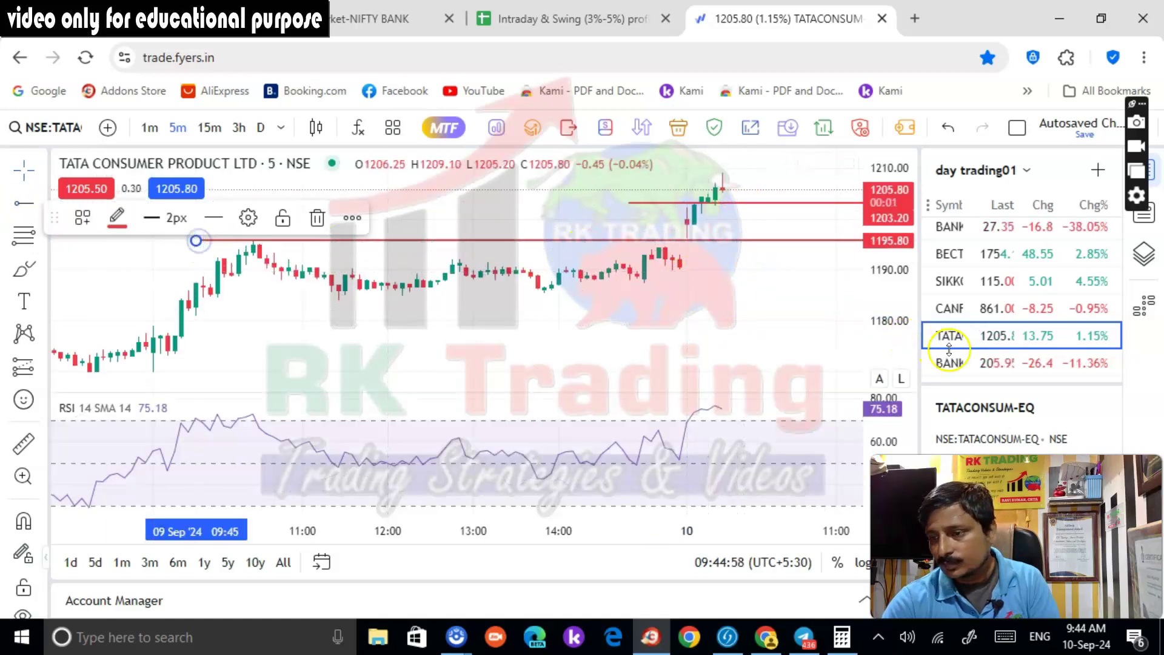
Add Coal India Ltd (COALINDIA-EQ) to the watchlist and review its chart
{"action": "left_click", "coordinate": [1097, 172]}
{"action": "type", "text": "coal india"}
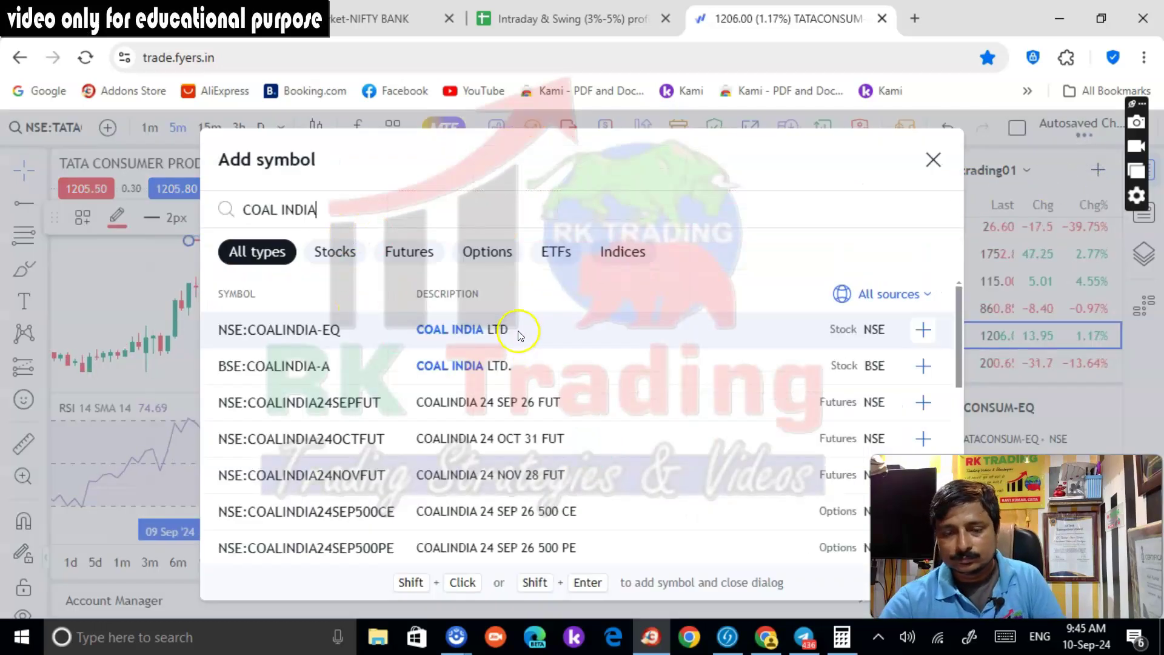
{"action": "left_click", "coordinate": [514, 331]}
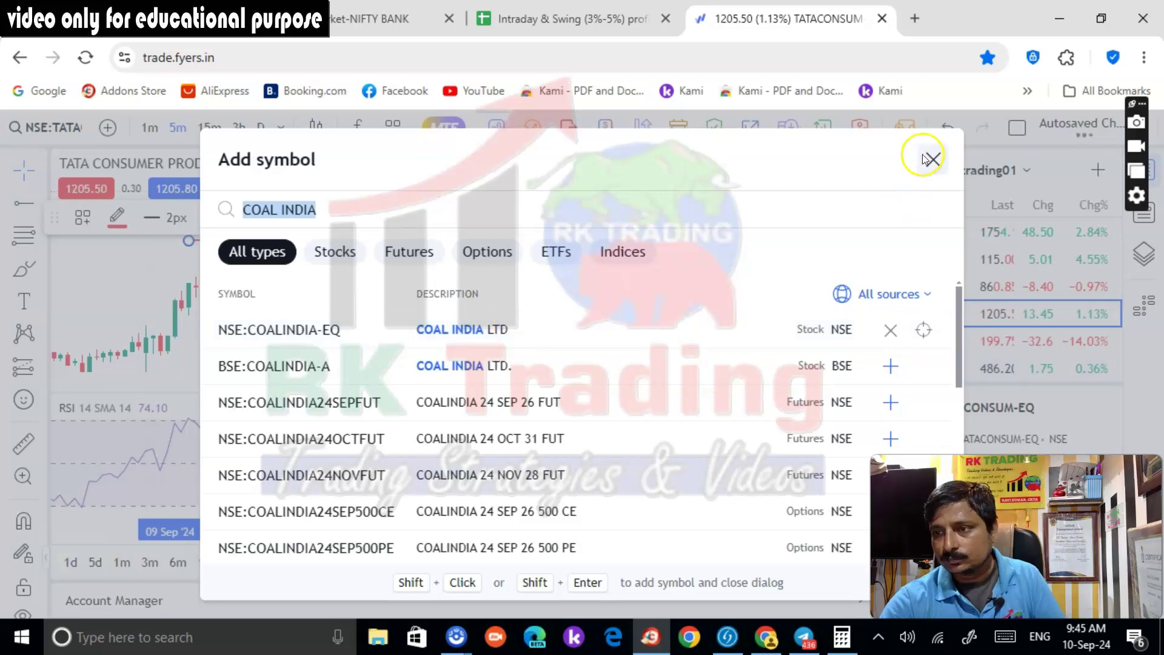
{"action": "left_click", "coordinate": [932, 159]}
{"action": "left_click", "coordinate": [967, 372]}
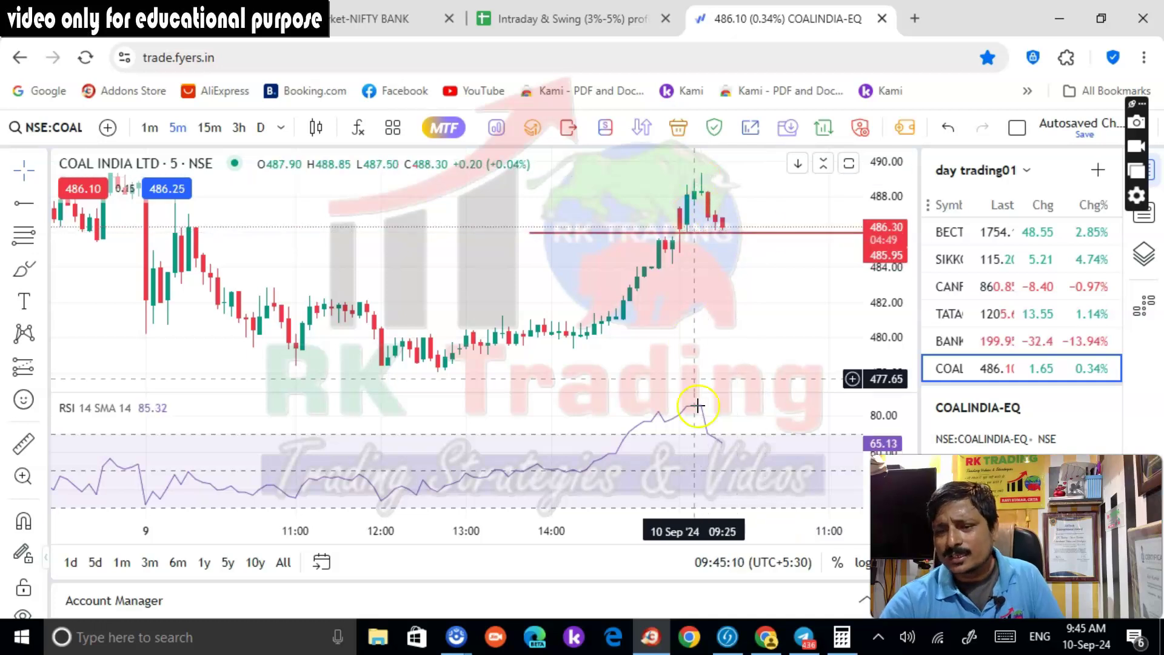
{"action": "left_click", "coordinate": [704, 193]}
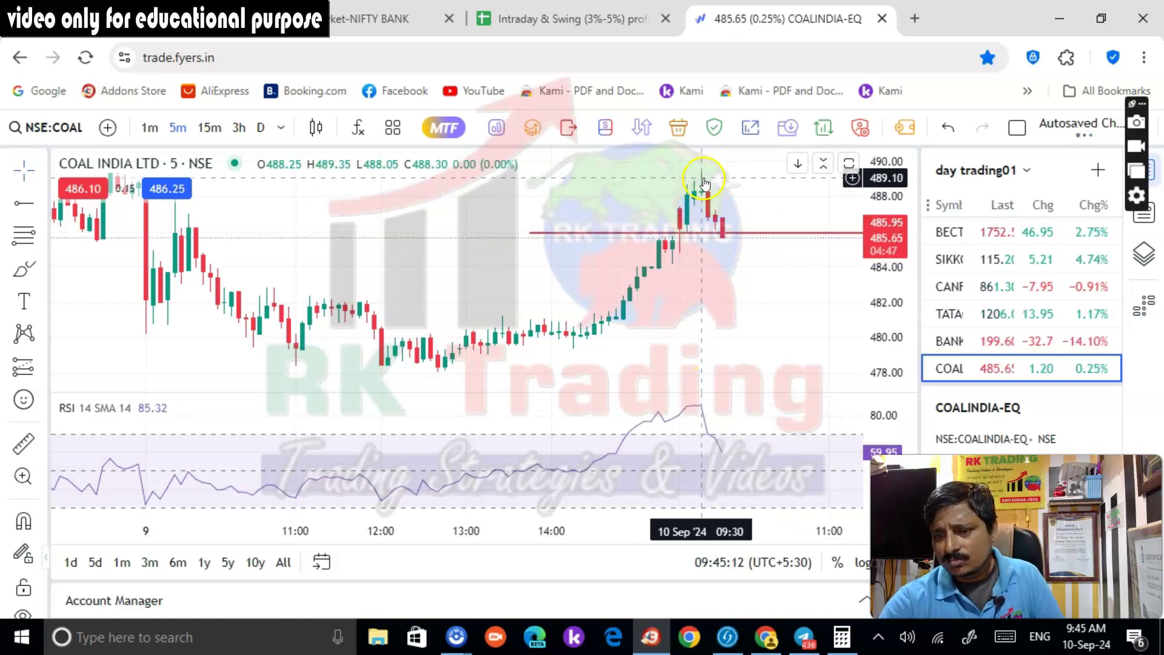
{"action": "left_click", "coordinate": [745, 392]}
Recheck the 51100 PE chart, then show Tata Consumer on daily candles
{"action": "left_click", "coordinate": [965, 343]}
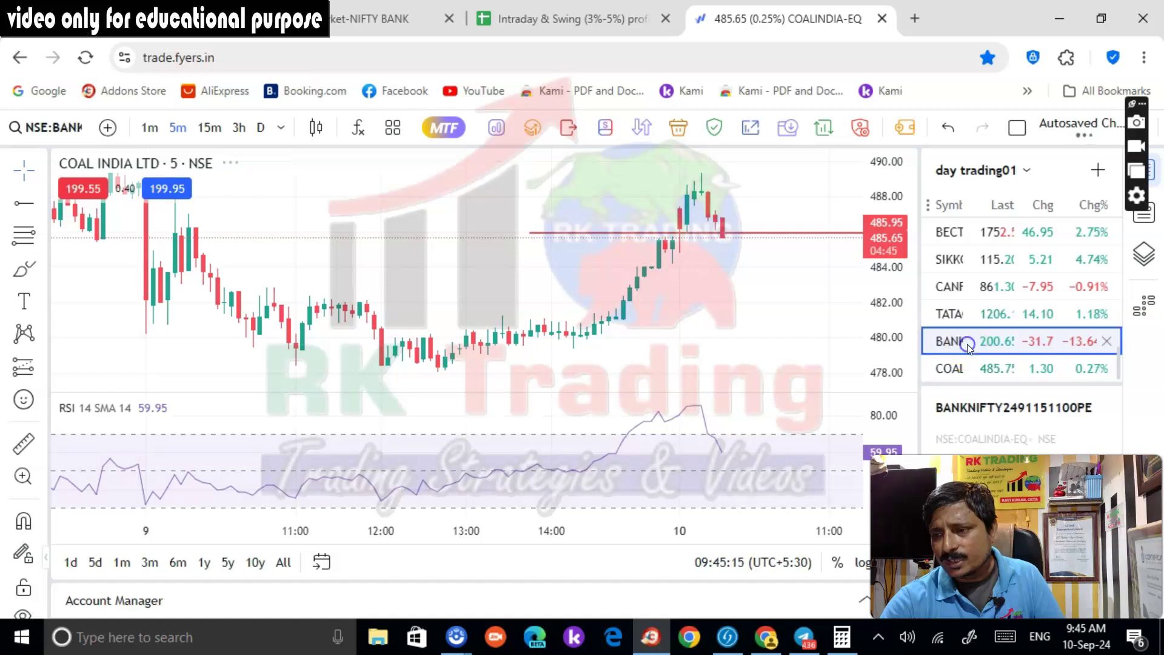
{"action": "left_click", "coordinate": [989, 316]}
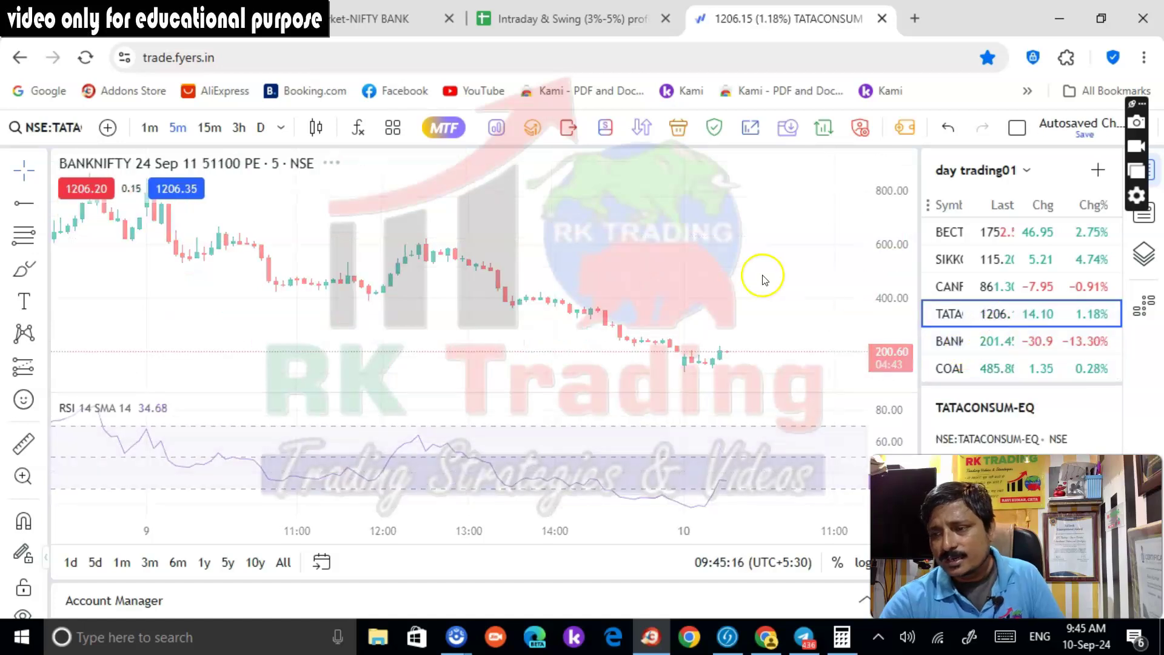
{"action": "left_click_drag", "start_coordinate": [754, 291], "coordinate": [730, 311]}
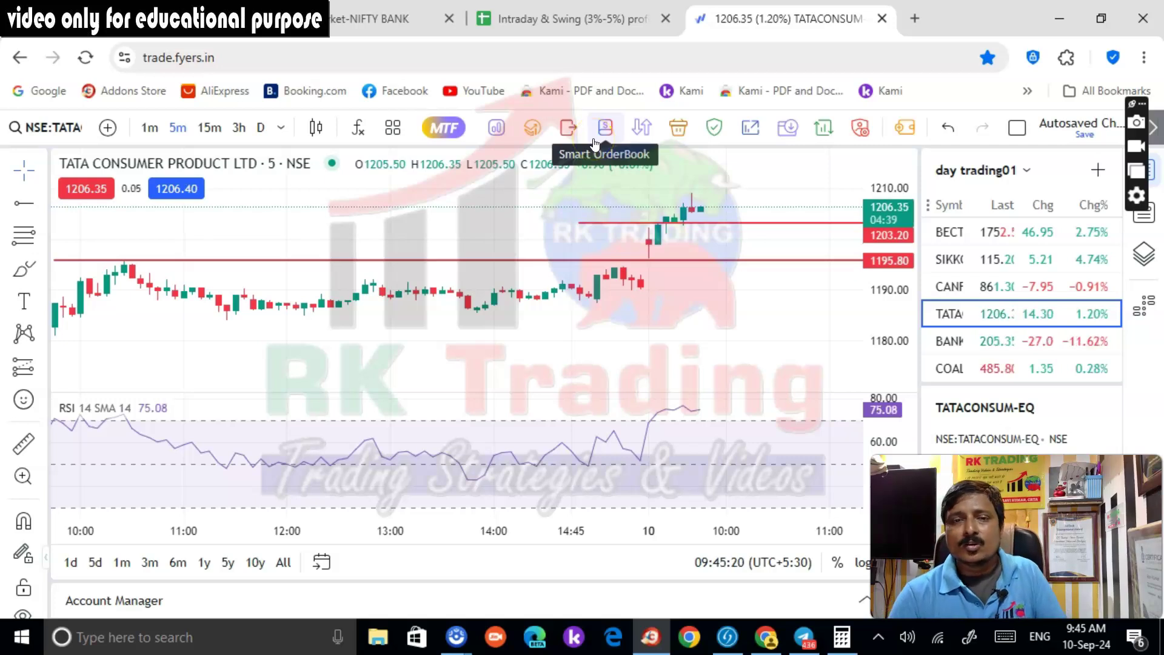
{"action": "left_click", "coordinate": [260, 127]}
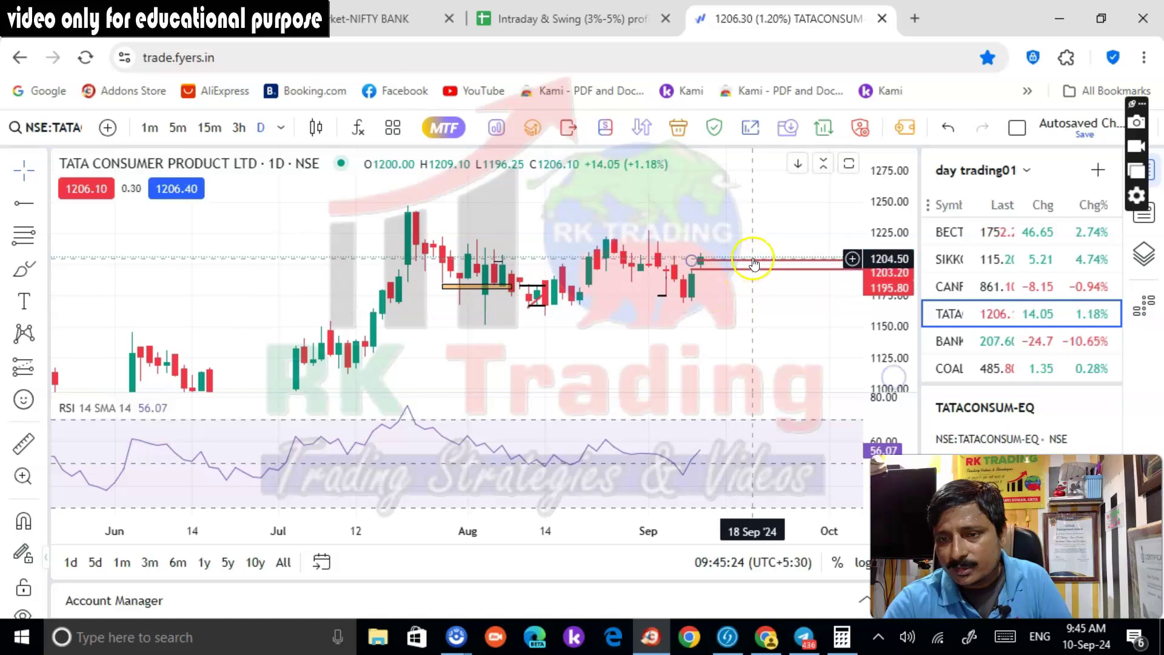
Mark a horizontal level at 1216.15 and open the Tata Consumer option chain
{"action": "left_click", "coordinate": [20, 203]}
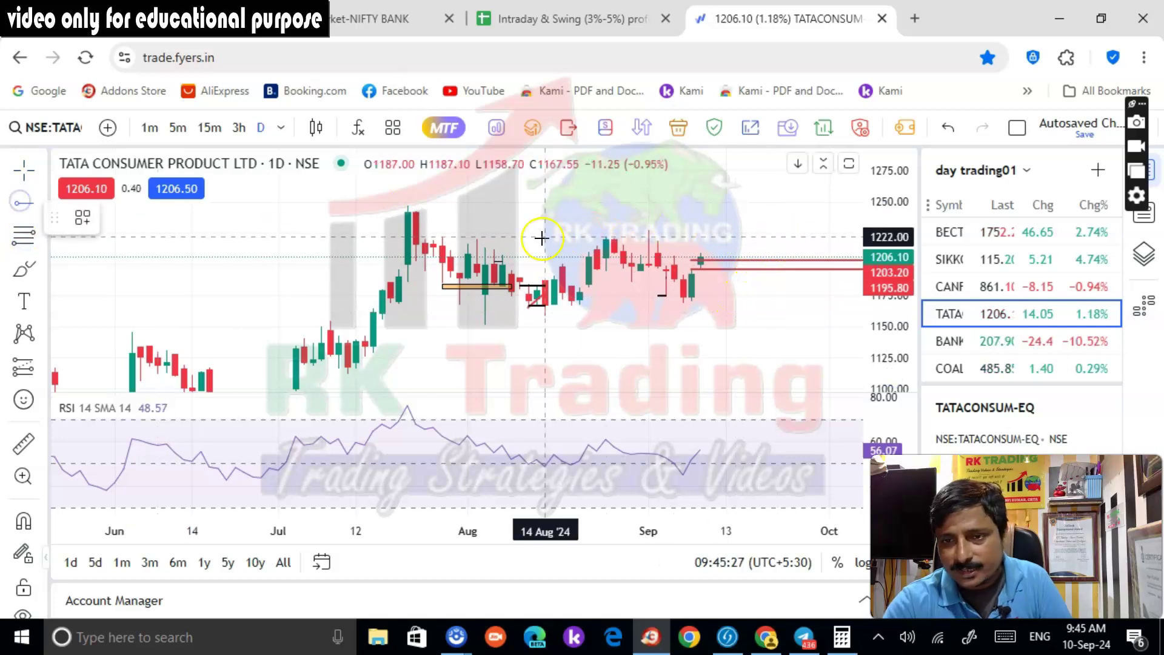
{"action": "left_click", "coordinate": [443, 243]}
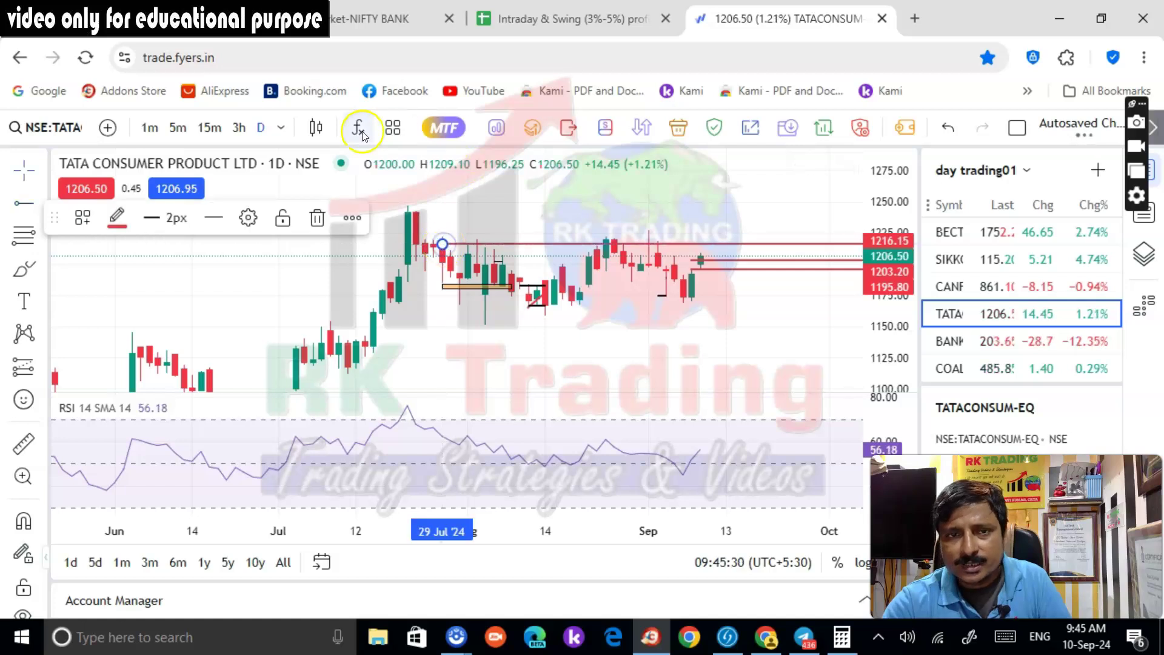
{"action": "key", "text": "shift+o"}
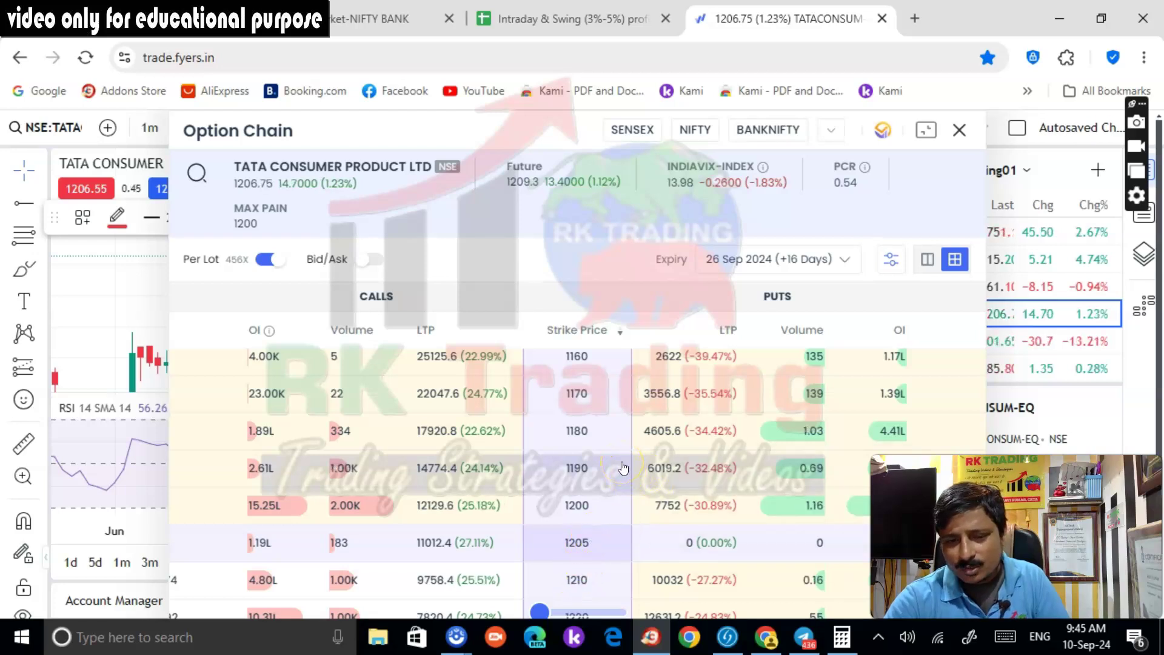
Close the option chain, return to 5-minute candles, and switch to the profit book sheet
{"action": "left_click", "coordinate": [960, 133]}
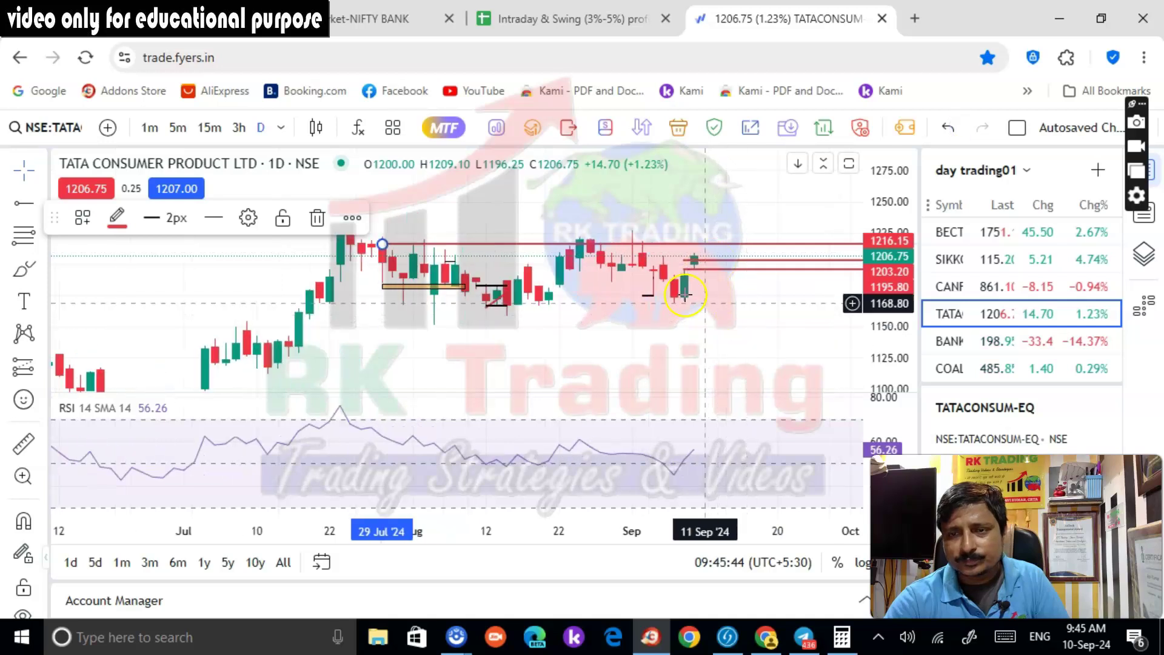
{"action": "left_click", "coordinate": [447, 303]}
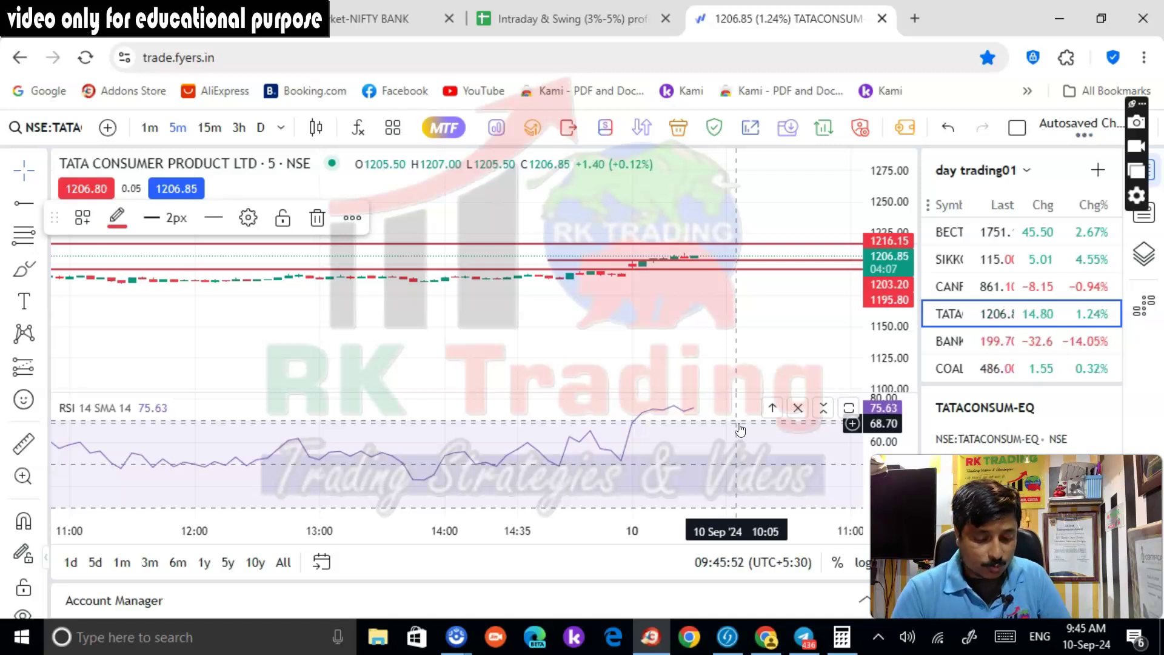
{"action": "left_click", "coordinate": [541, 20]}
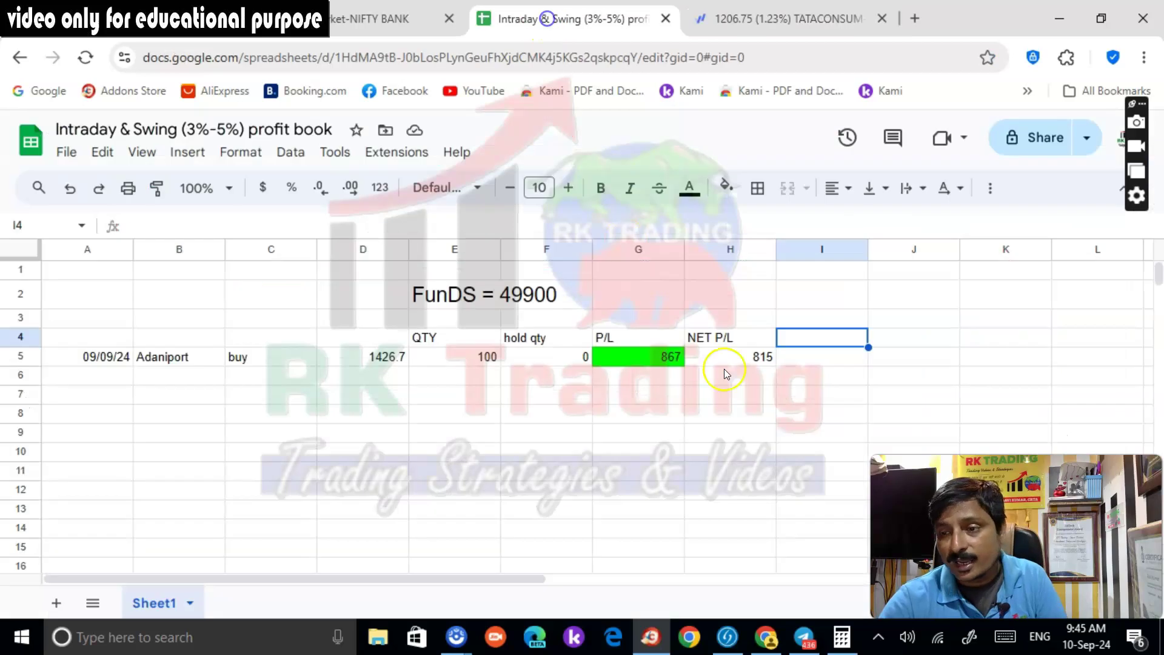
Glance at the Tata Consumer chart, then bring up Kotak Neo positions with 170 TATACONSUM shares
{"action": "left_click", "coordinate": [723, 20]}
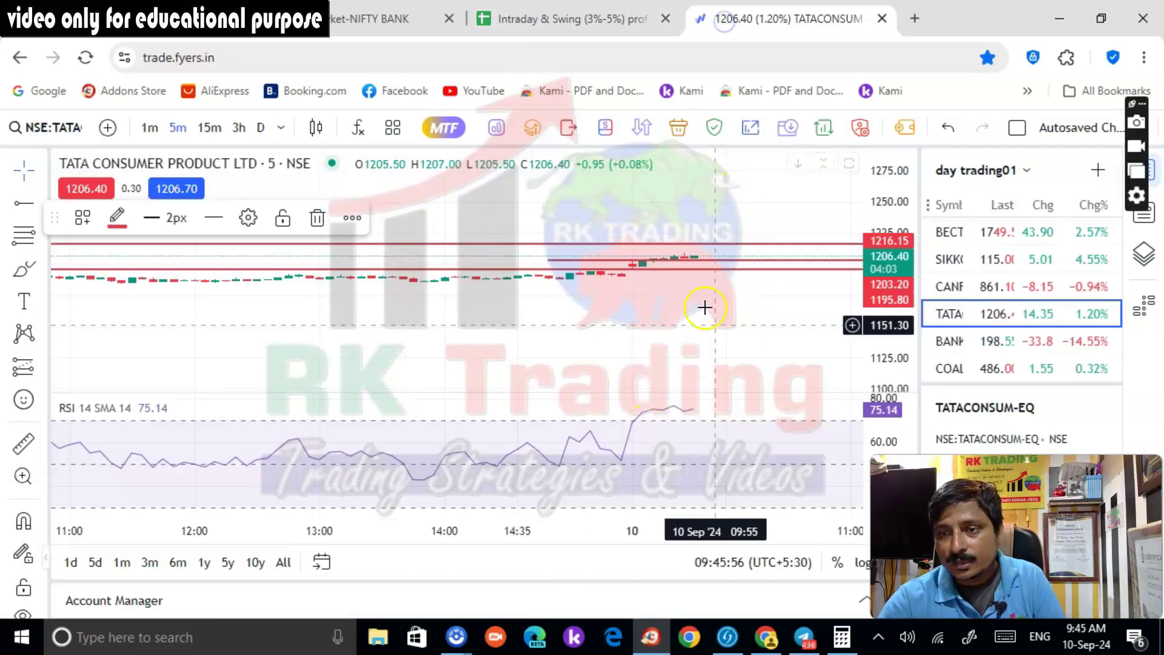
{"action": "left_click", "coordinate": [124, 19]}
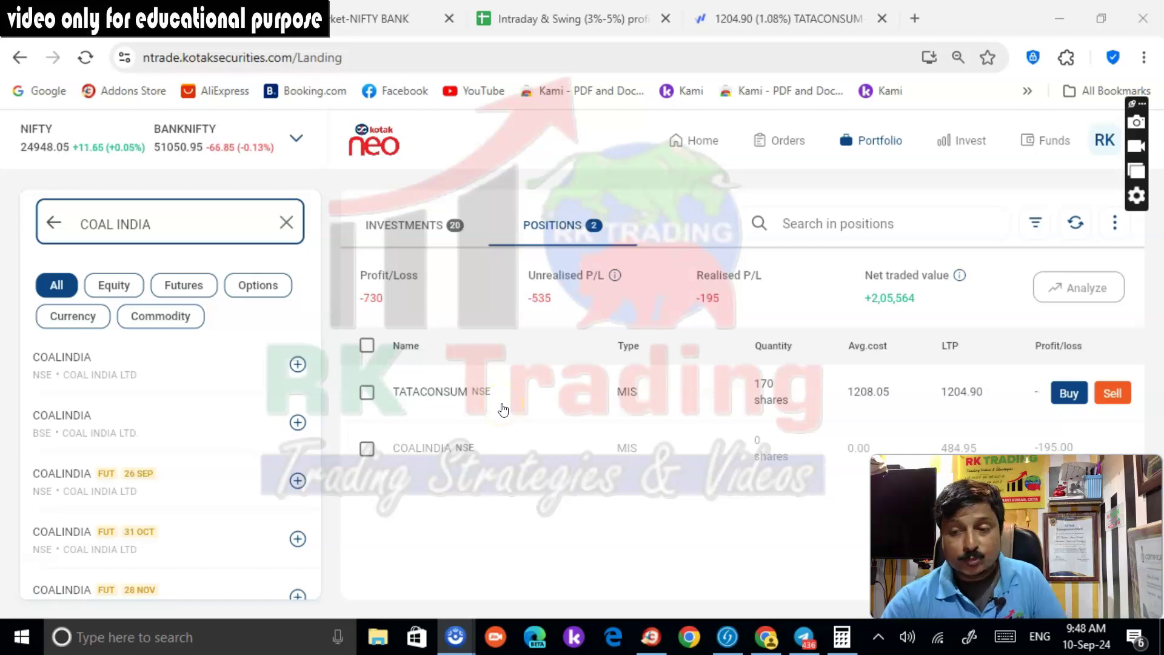
Square off TATACONSUM (−521.80), note the new 150-share GODREJCP position, and return to Fyers
{"action": "left_click", "coordinate": [513, 397]}
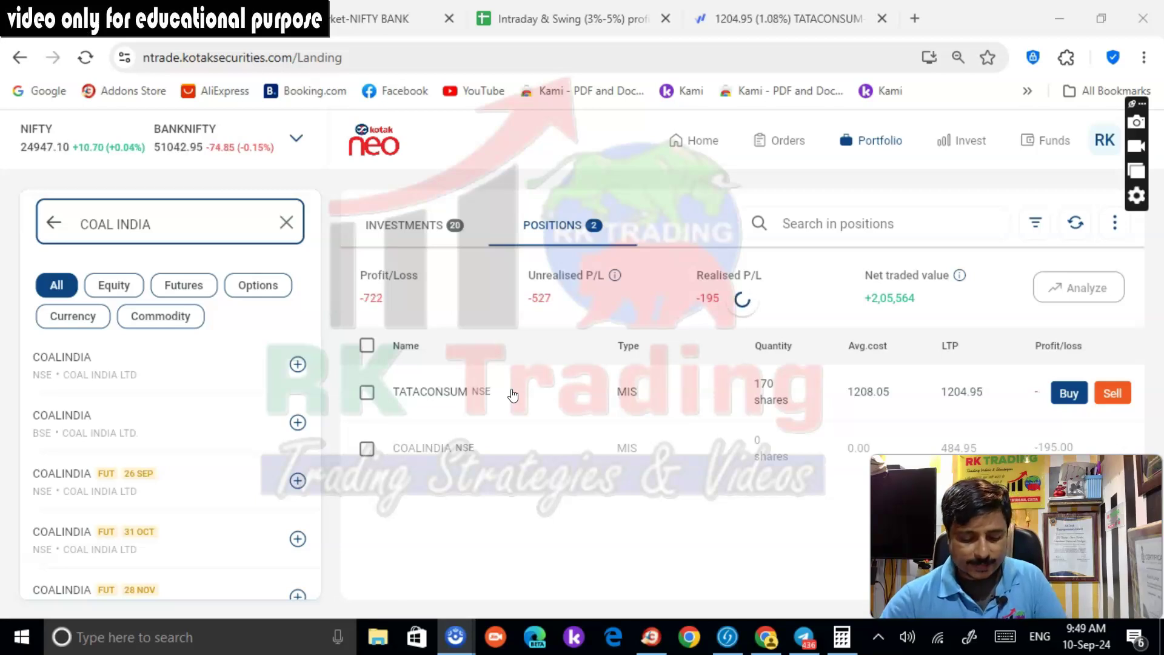
{"action": "left_click", "coordinate": [529, 382]}
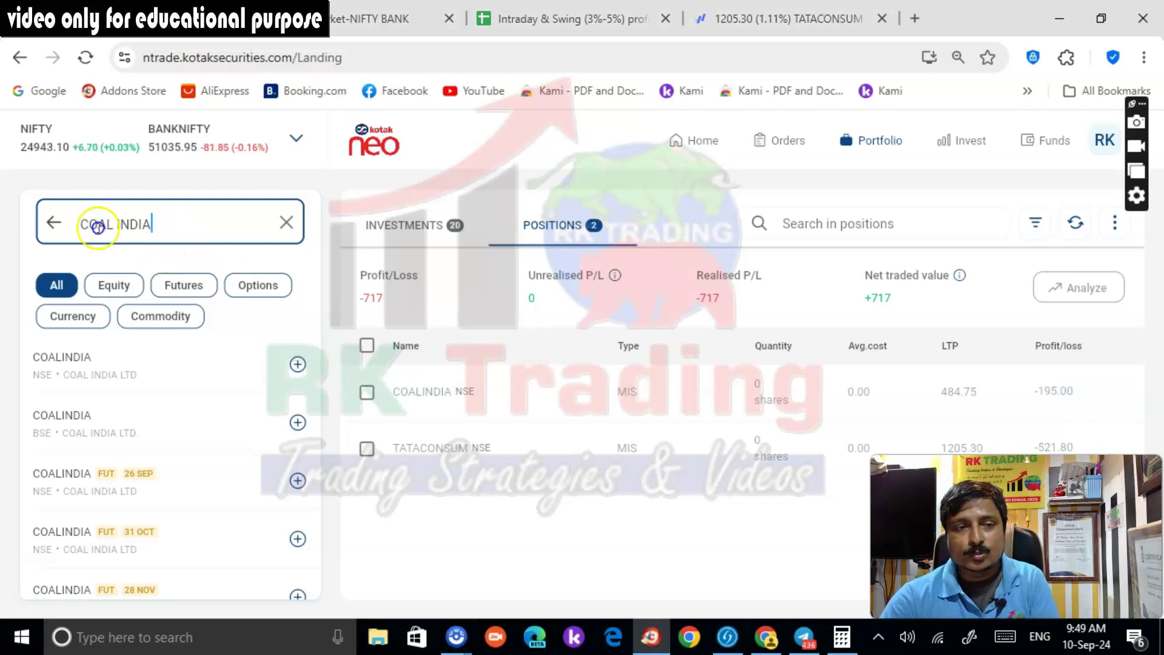
{"action": "triple_click", "coordinate": [96, 220]}
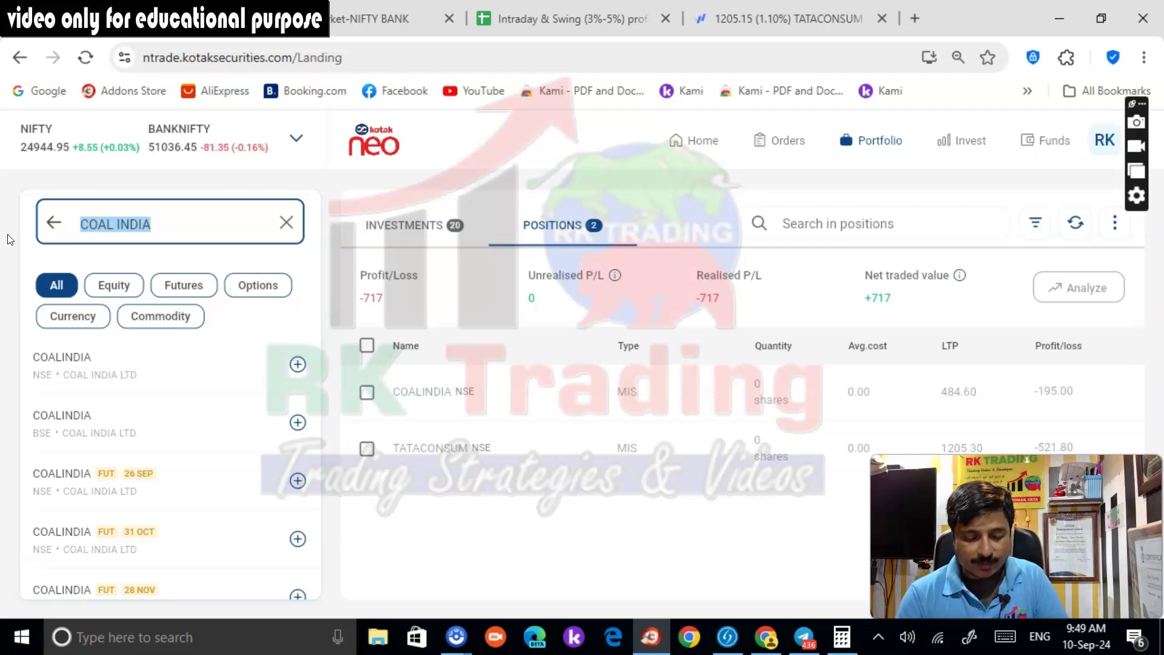
{"action": "left_click", "coordinate": [782, 18]}
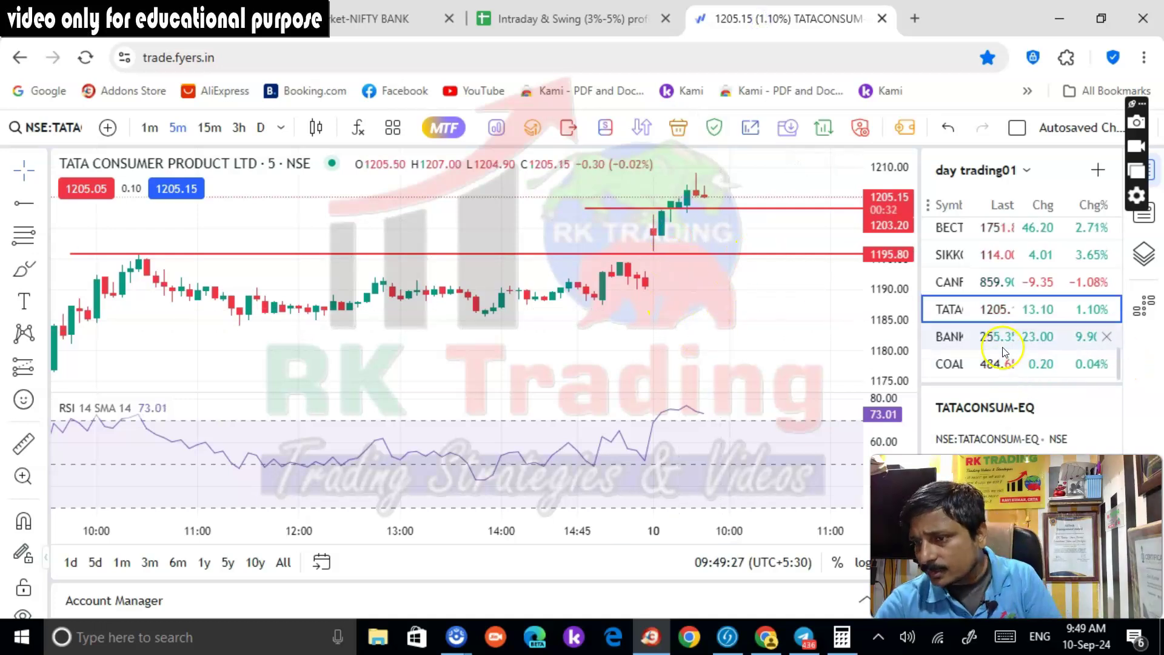
Chart Godrej Consumer Products on 5-minute candles, then check GODREJCP at +15.00 in Kotak Neo
{"action": "scroll", "coordinate": [1000, 340], "scroll_direction": "down", "scroll_amount": 5}
{"action": "scroll", "coordinate": [994, 358], "scroll_direction": "up", "scroll_amount": 6}
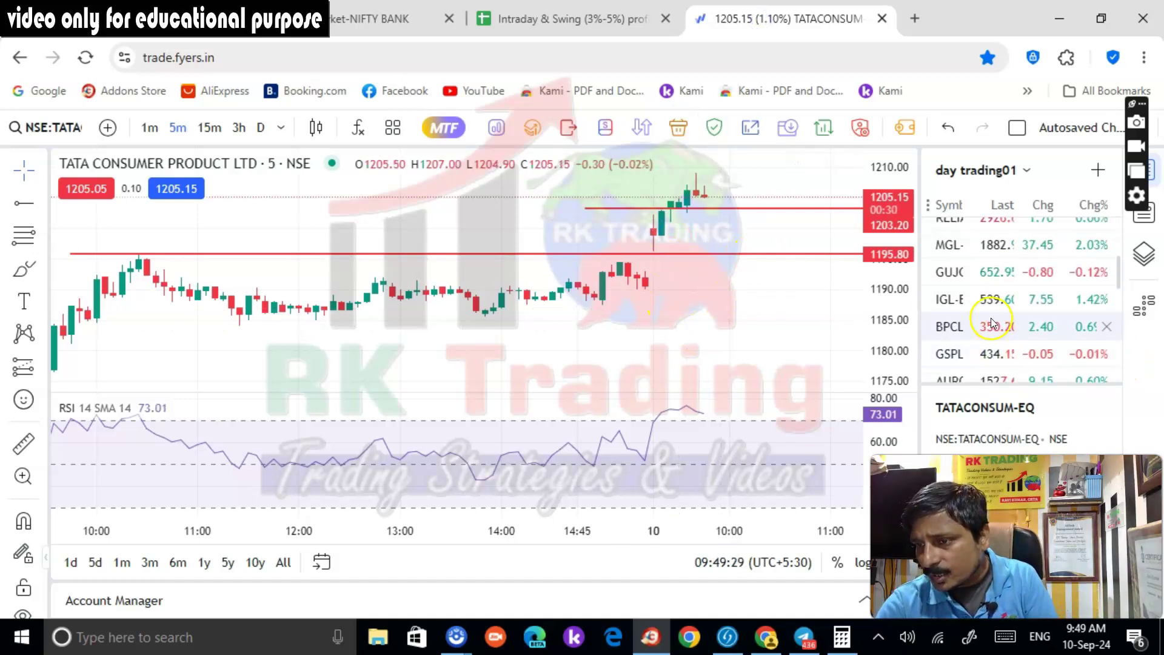
{"action": "left_click", "coordinate": [980, 351]}
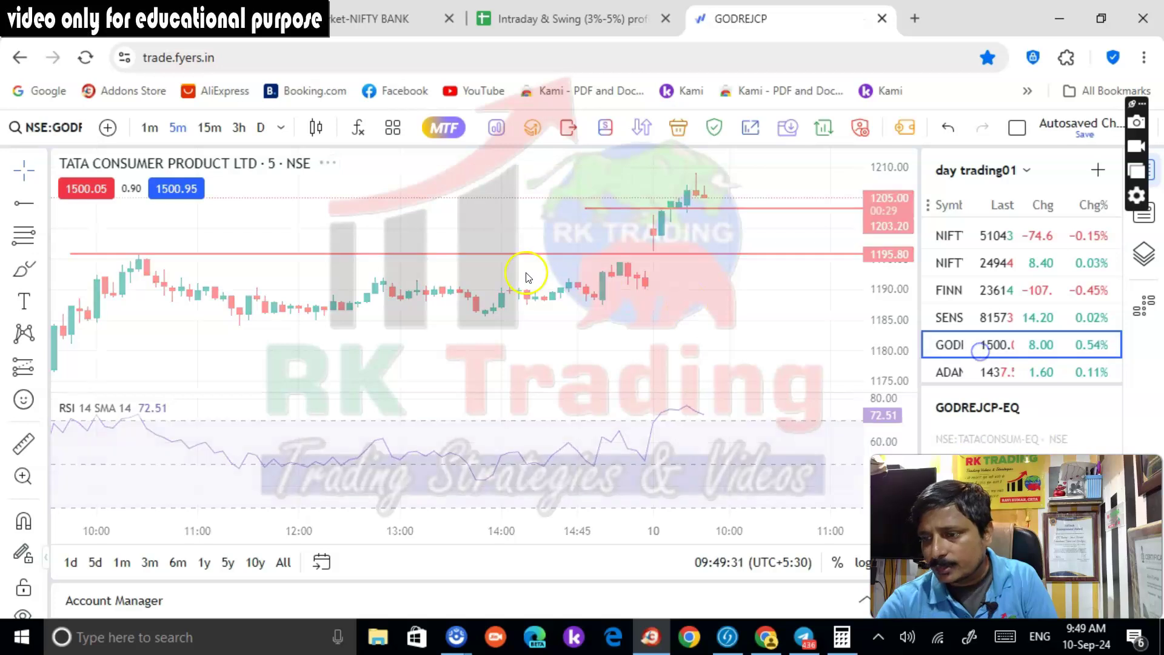
{"action": "scroll", "coordinate": [734, 242], "scroll_direction": "up", "scroll_amount": 2}
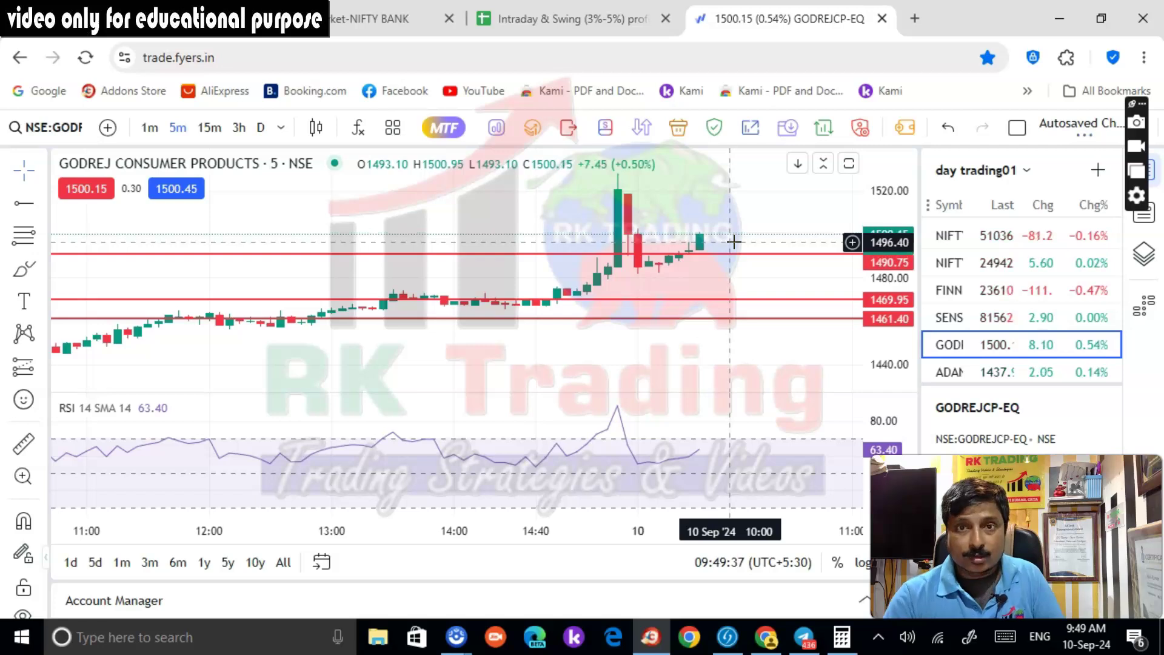
{"action": "left_click", "coordinate": [188, 18]}
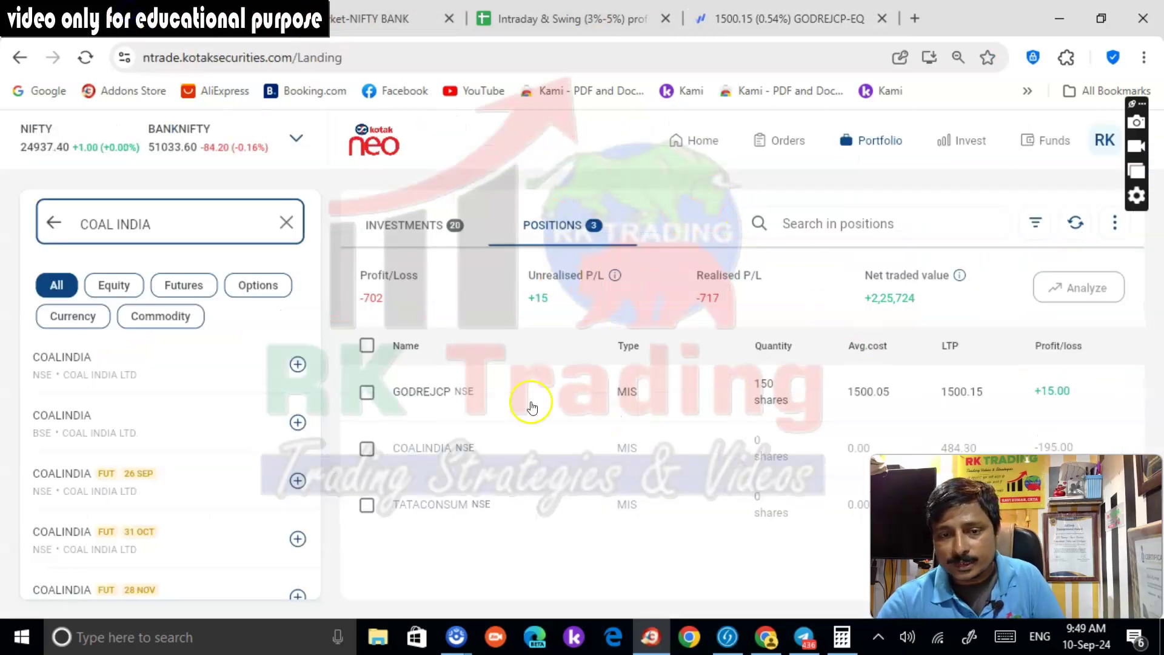
Review 5,076.18 available funds and −724 overall P/L, then reopen the Fyers GODREJCP chart
{"action": "mouse_move", "coordinate": [446, 402]}
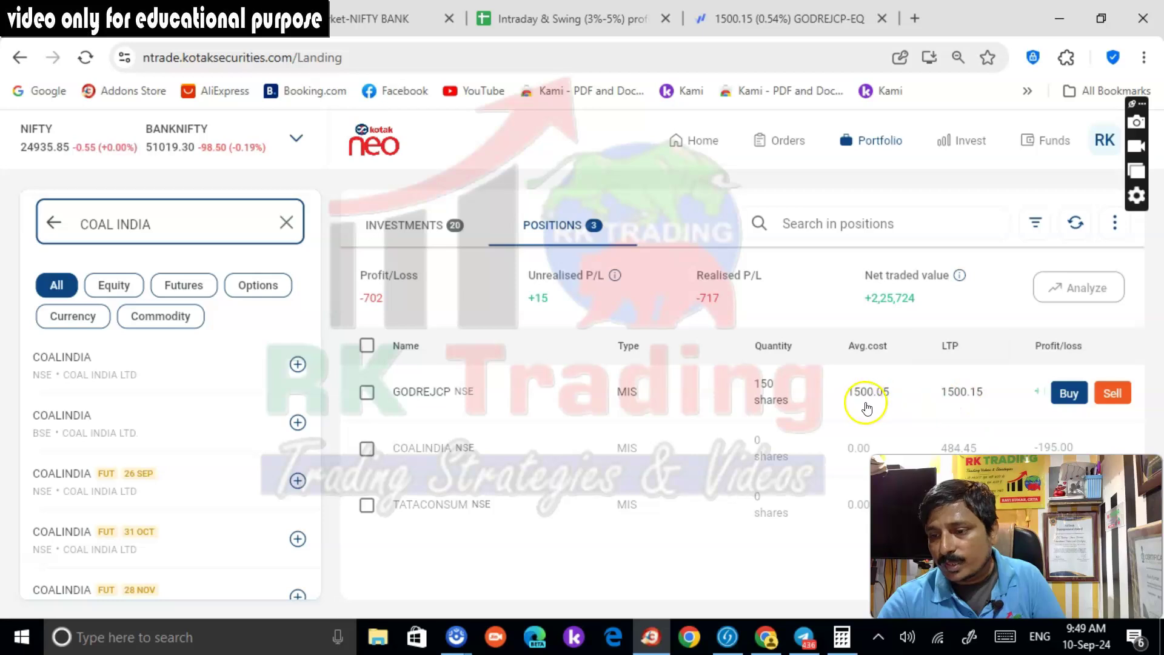
{"action": "mouse_move", "coordinate": [959, 401]}
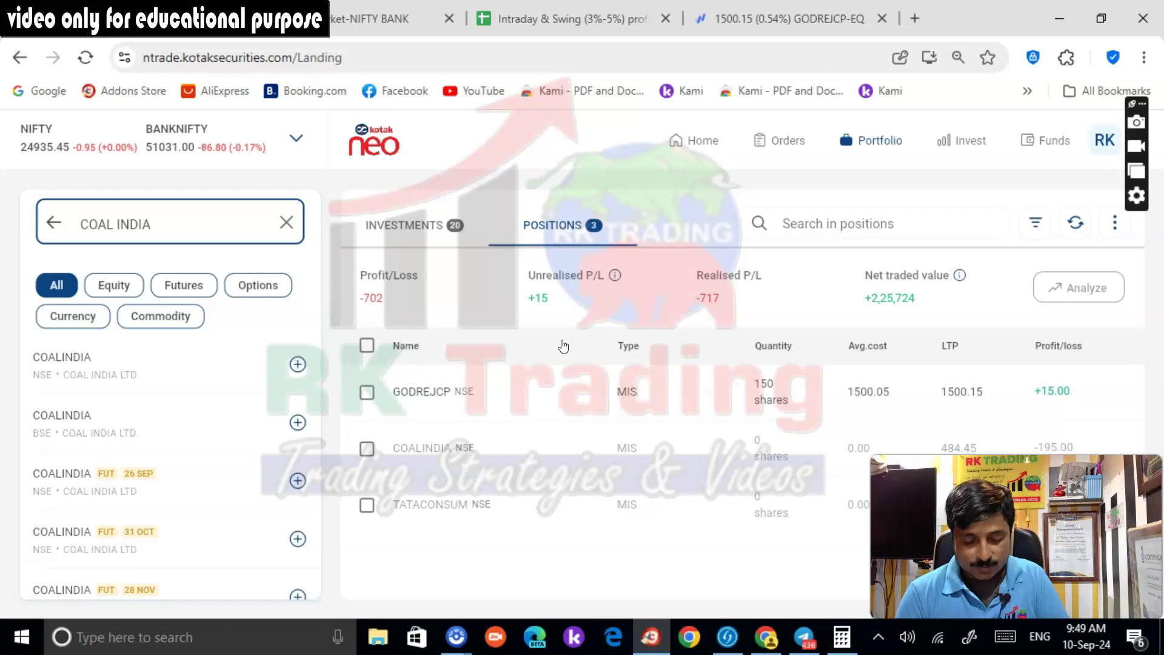
{"action": "left_click", "coordinate": [1044, 141]}
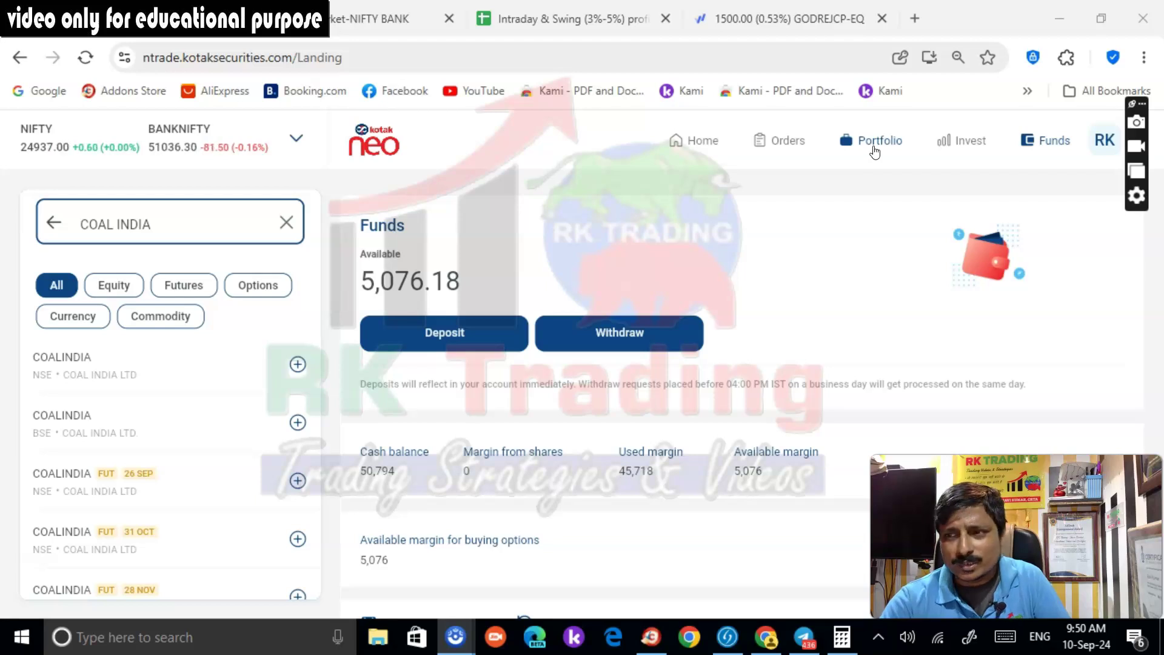
{"action": "left_click", "coordinate": [875, 149]}
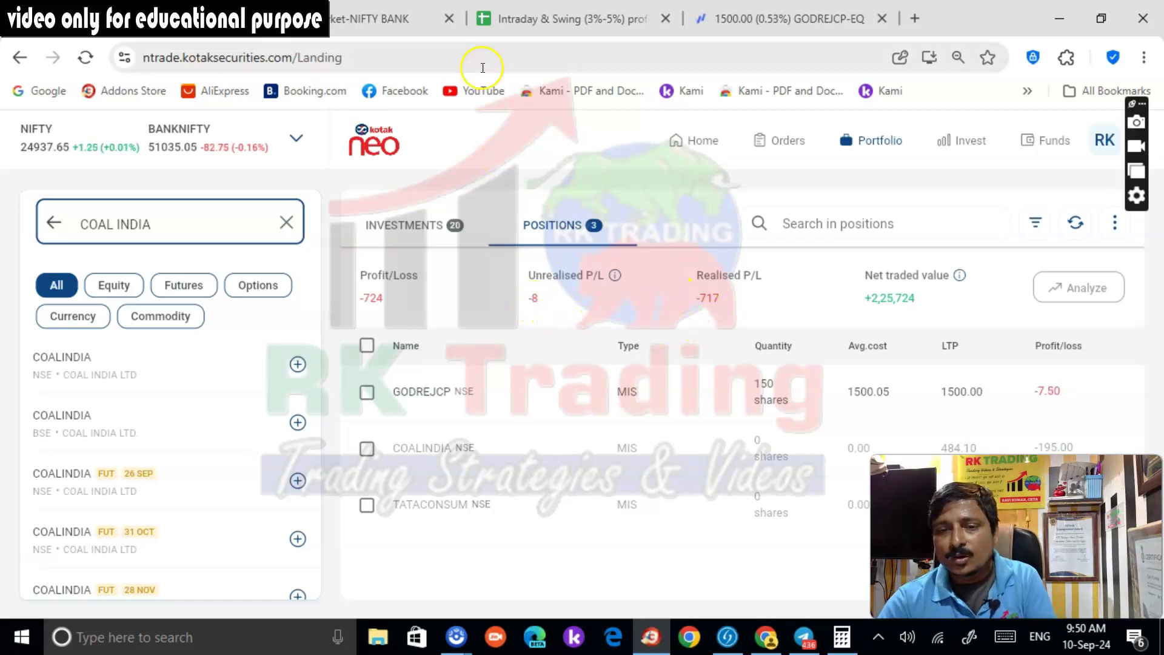
{"action": "mouse_move", "coordinate": [410, 390]}
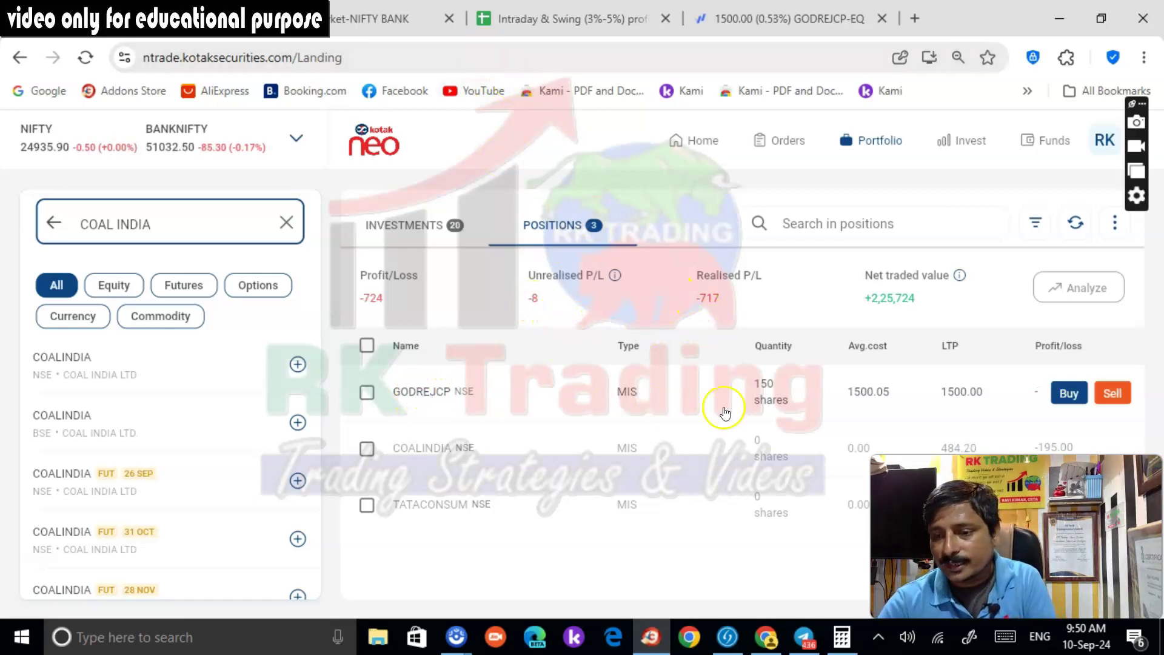
{"action": "left_click", "coordinate": [792, 23]}
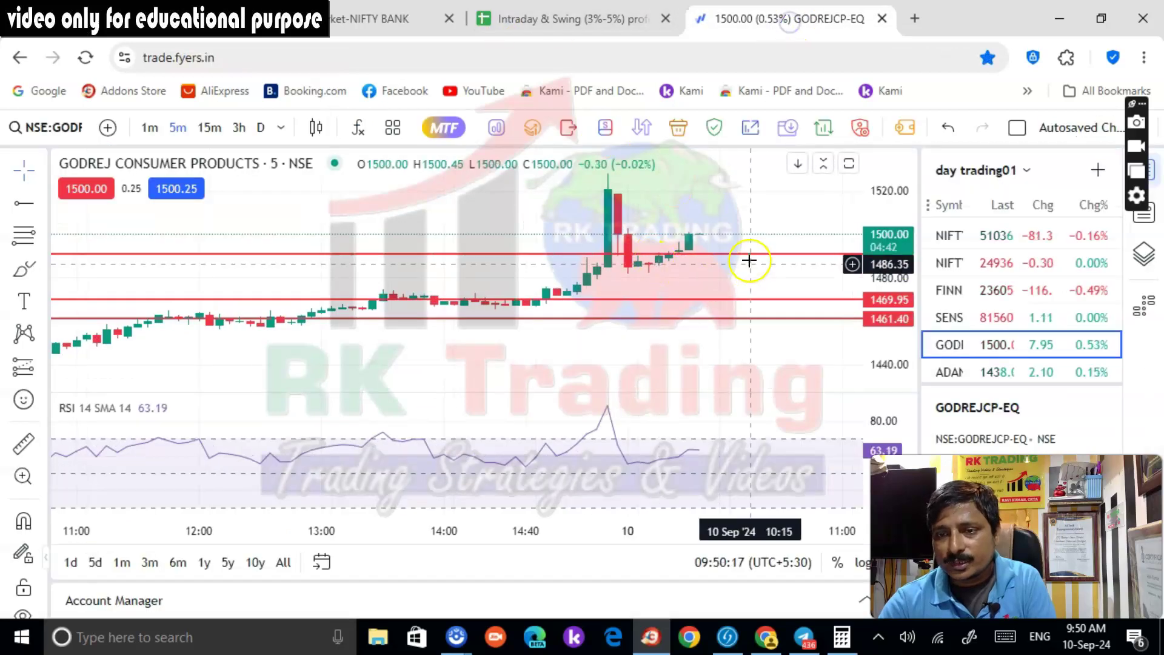
Place a horizontal level at 1503.90 on the GODREJCP chart
{"action": "left_click", "coordinate": [24, 203]}
{"action": "left_click", "coordinate": [584, 228]}
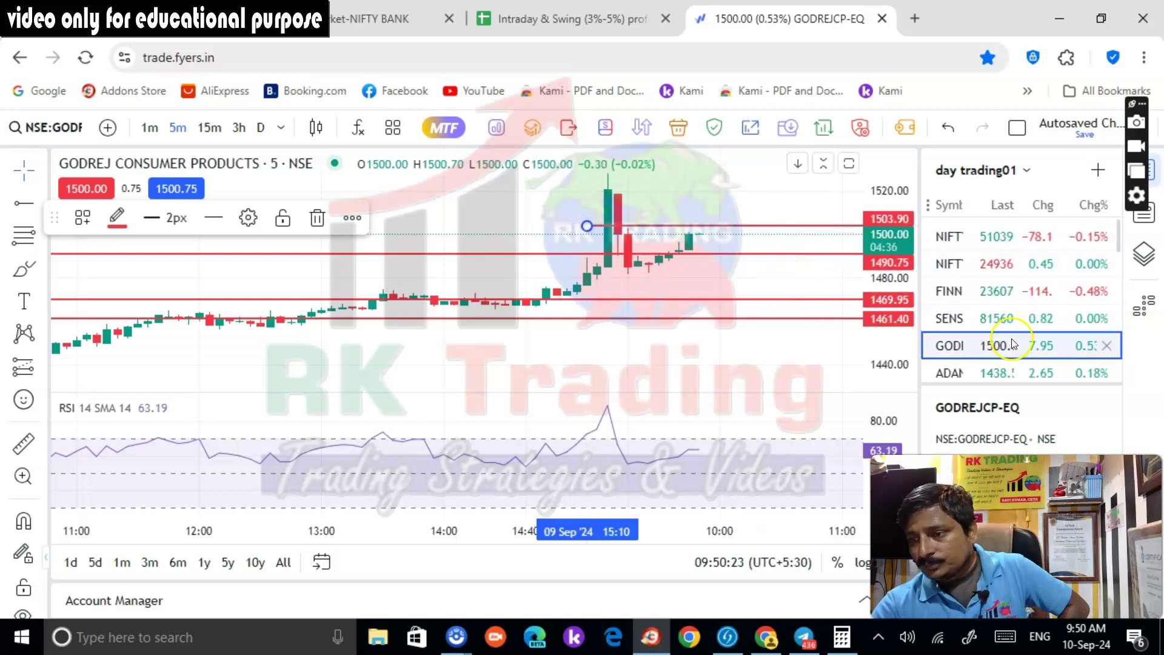
{"action": "scroll", "coordinate": [1017, 364], "scroll_direction": "down", "scroll_amount": 5}
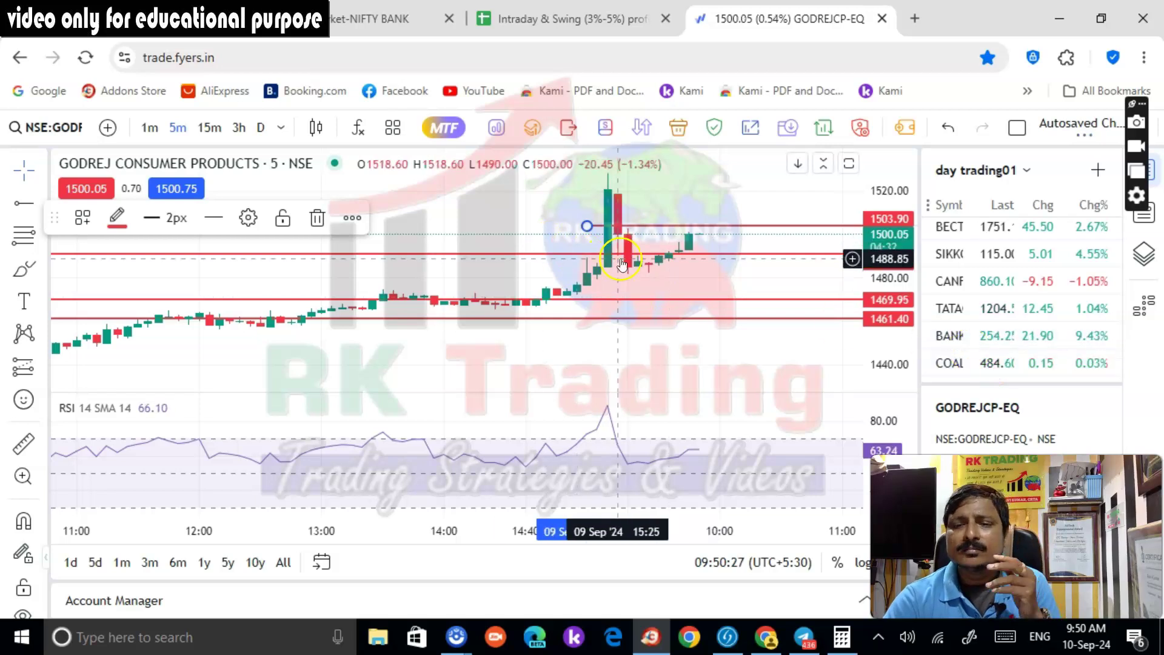
{"action": "scroll", "coordinate": [622, 264], "scroll_direction": "down", "scroll_amount": 2}
Switch to daily candles, mark a level at 1527.90, then clear all drawn levels
{"action": "left_click", "coordinate": [260, 128]}
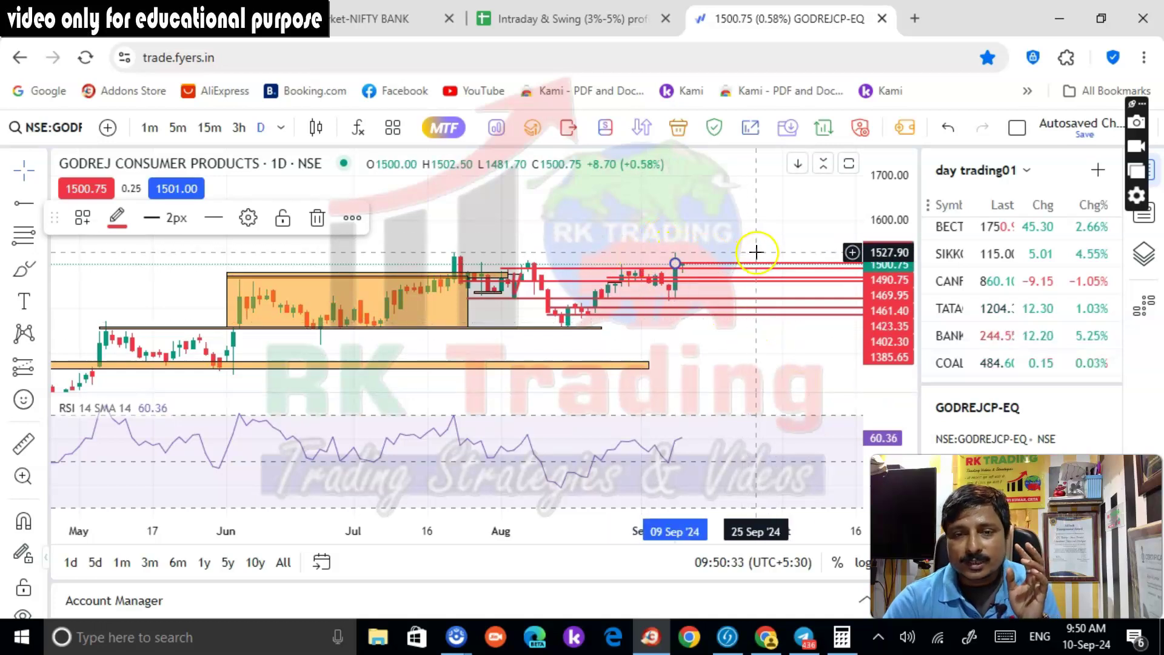
{"action": "scroll", "coordinate": [757, 251], "scroll_direction": "down", "scroll_amount": 5}
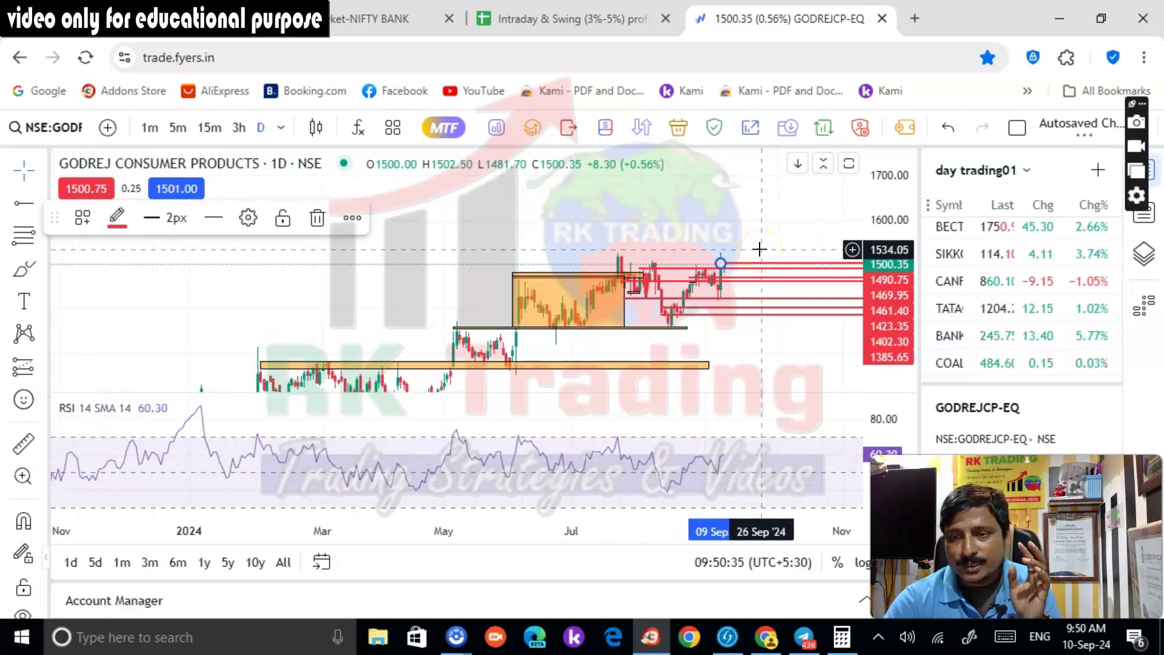
{"action": "scroll", "coordinate": [709, 265], "scroll_direction": "up", "scroll_amount": 2}
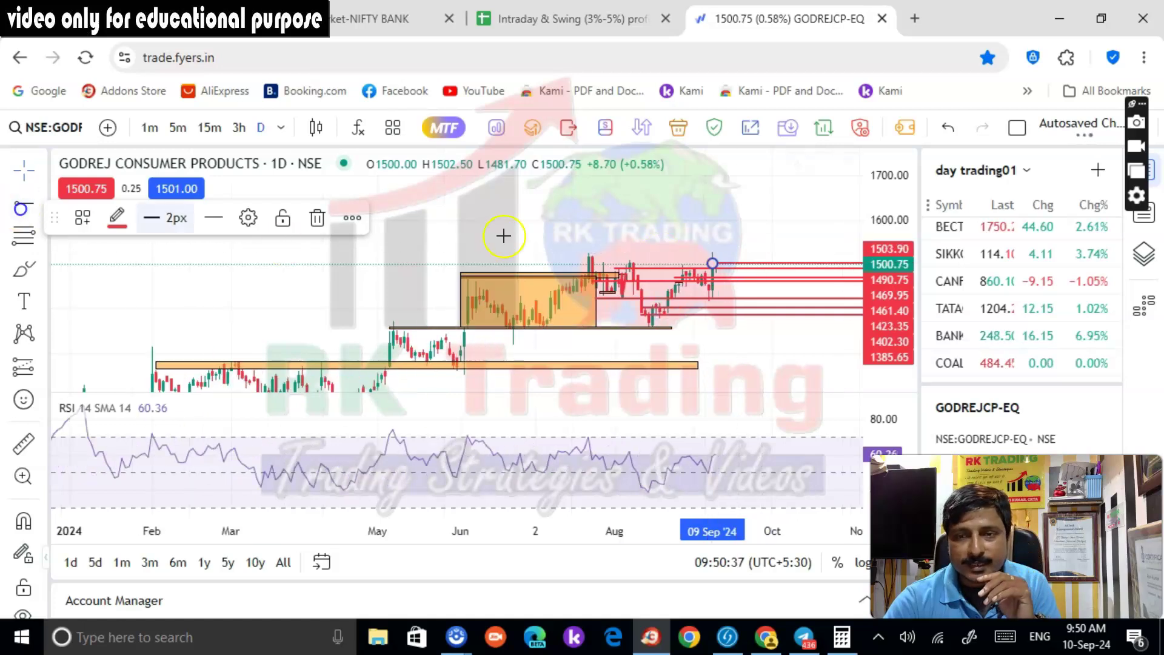
{"action": "left_click", "coordinate": [555, 252]}
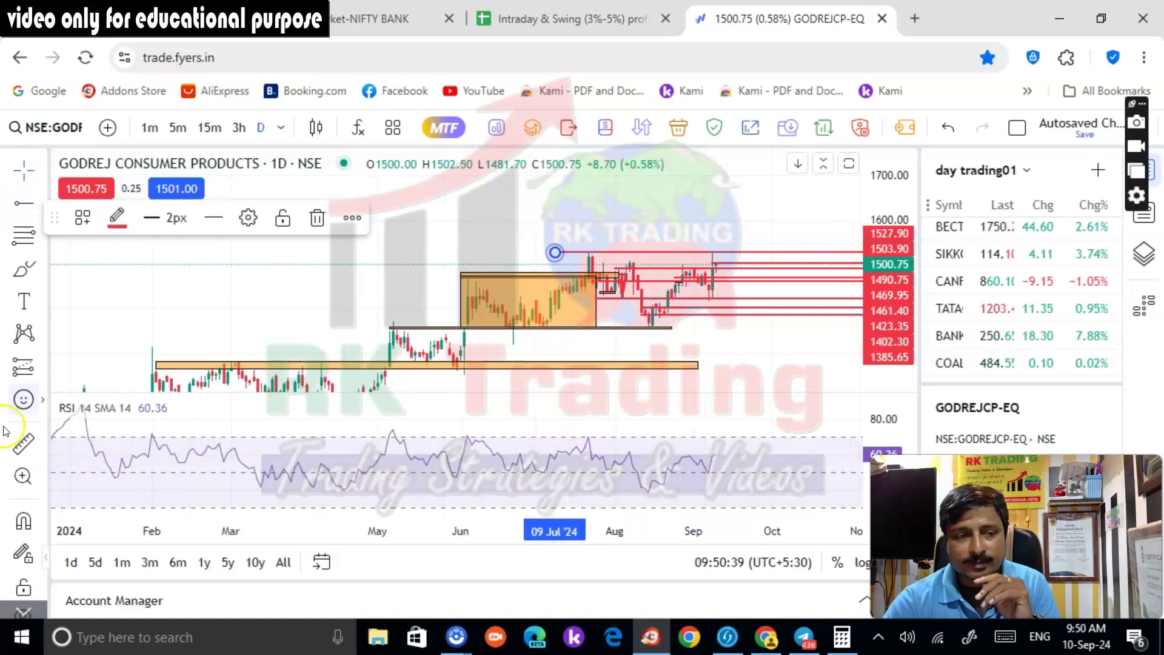
{"action": "scroll", "coordinate": [23, 485], "scroll_direction": "down", "scroll_amount": 2}
{"action": "left_click", "coordinate": [23, 577]}
Draw a horizontal level line at 1525.85 from mid-July, then bring up Kotak Neo positions
{"action": "scroll", "coordinate": [732, 251], "scroll_direction": "up", "scroll_amount": 2}
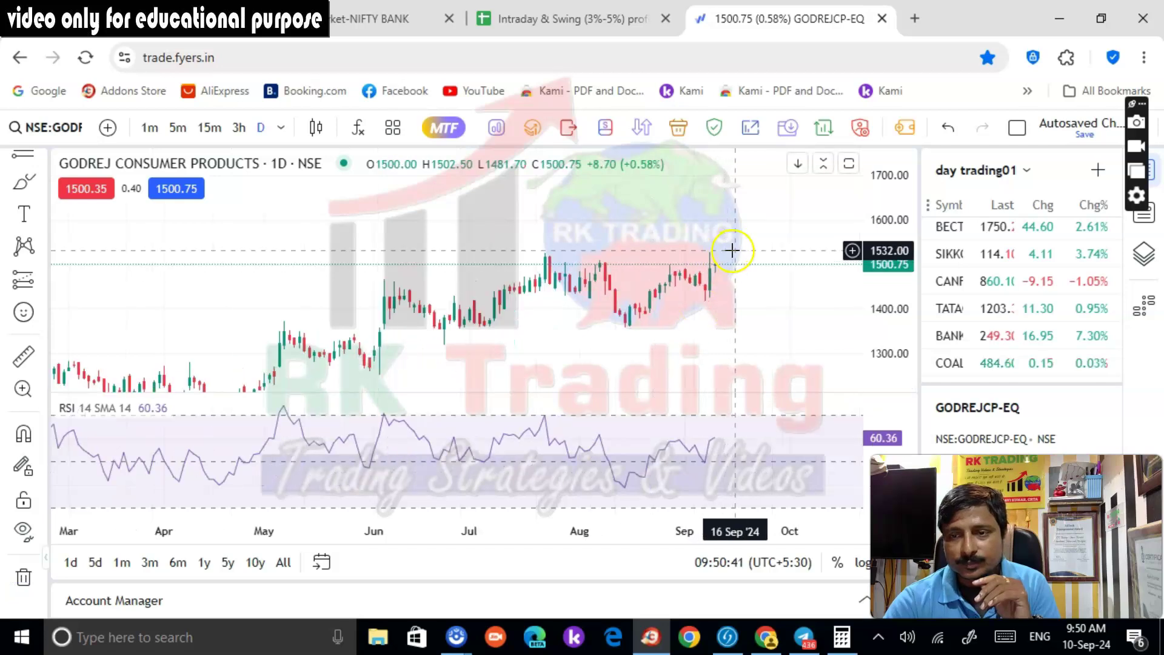
{"action": "scroll", "coordinate": [733, 250], "scroll_direction": "up", "scroll_amount": 1}
{"action": "scroll", "coordinate": [23, 206], "scroll_direction": "up", "scroll_amount": 2}
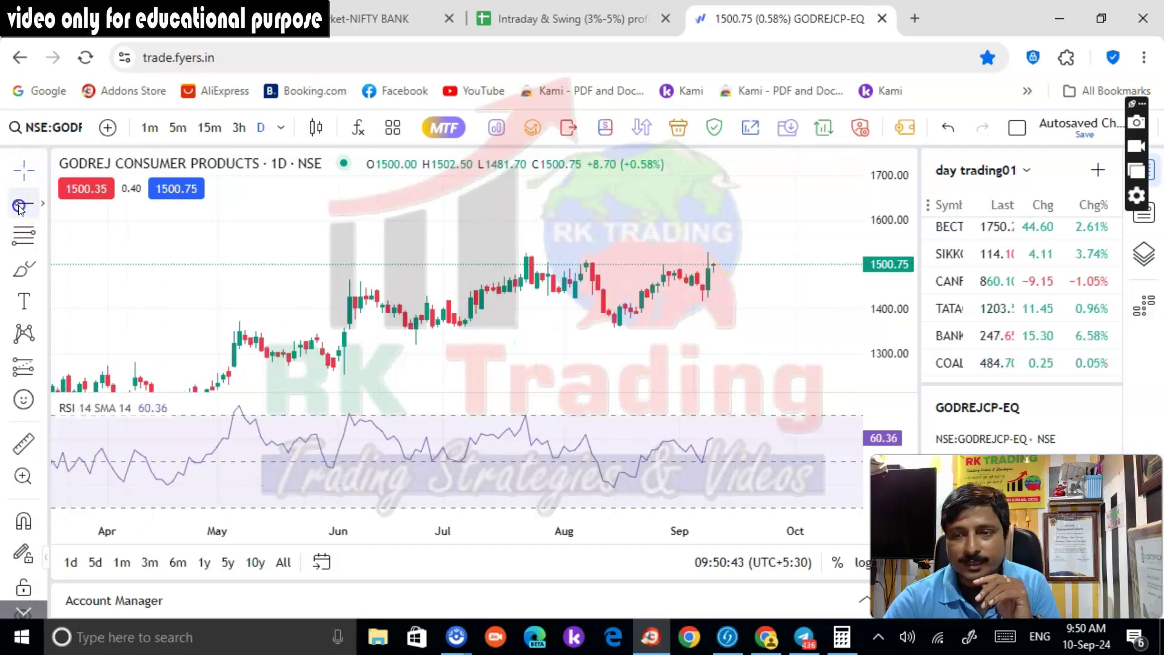
{"action": "left_click", "coordinate": [19, 206]}
{"action": "left_click", "coordinate": [487, 253]}
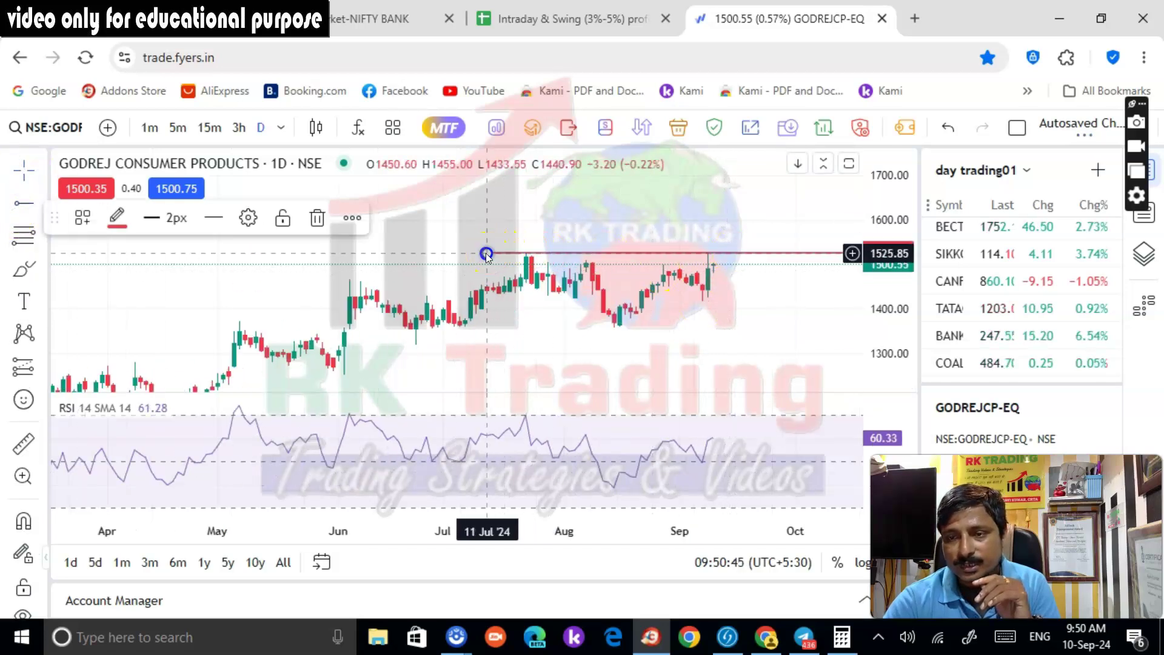
{"action": "left_click", "coordinate": [732, 281]}
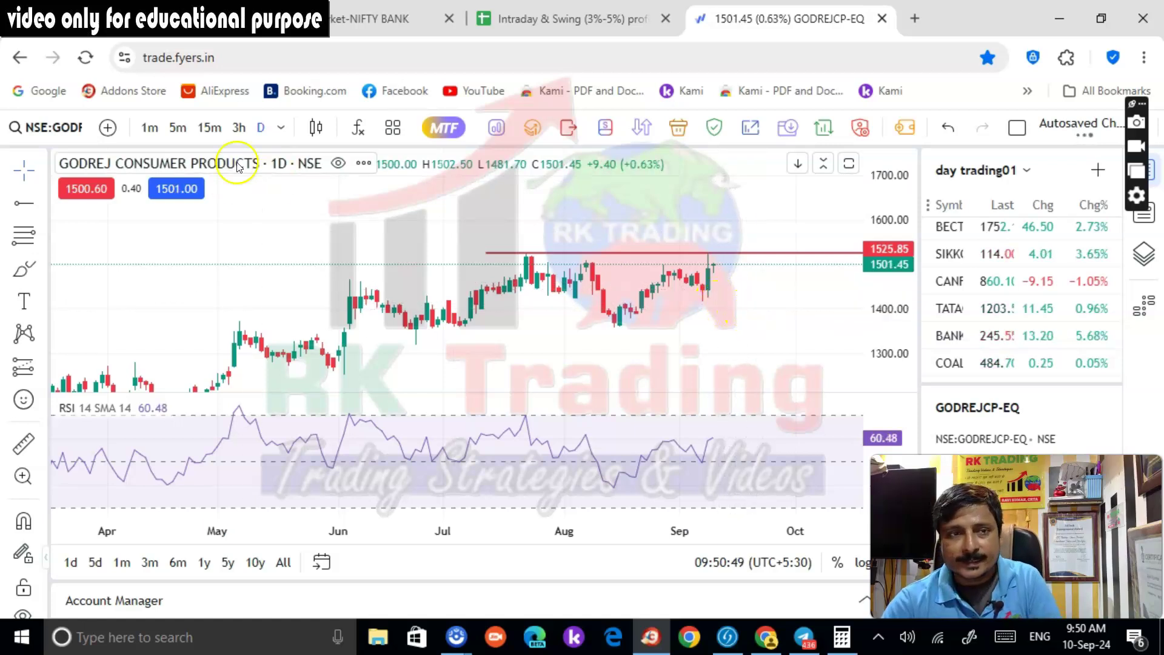
{"action": "left_click", "coordinate": [85, 18]}
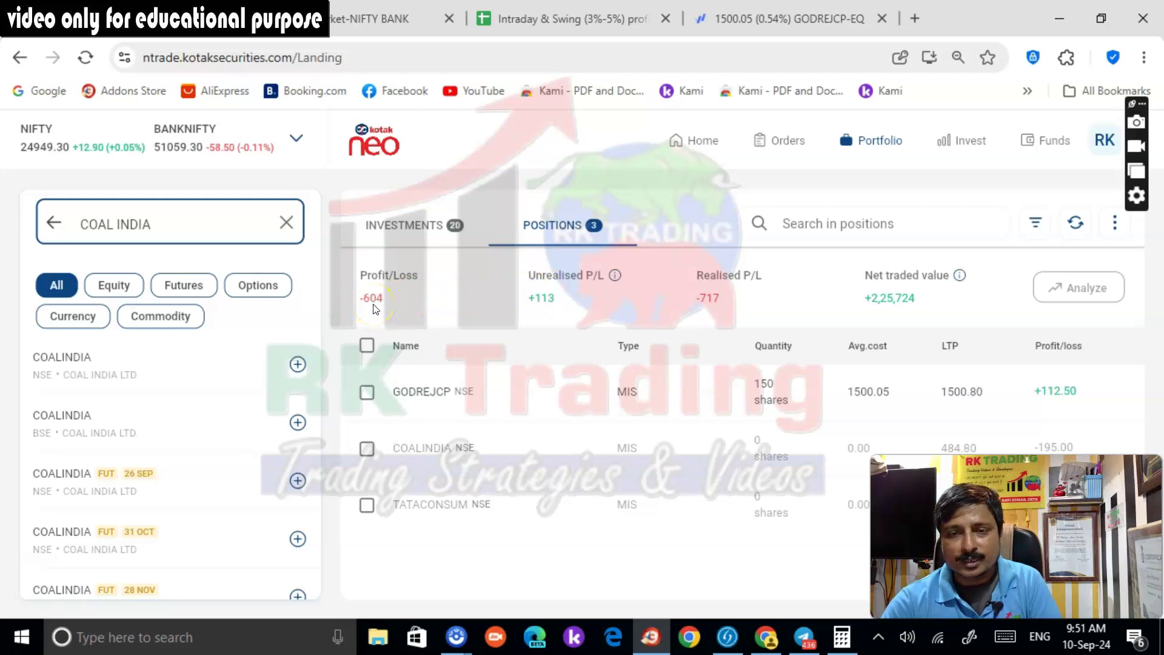
Stretch the price scale, add a 1503.05 level from the 09 Sep 15:20 candle, and open the option chain
{"action": "left_click", "coordinate": [751, 17]}
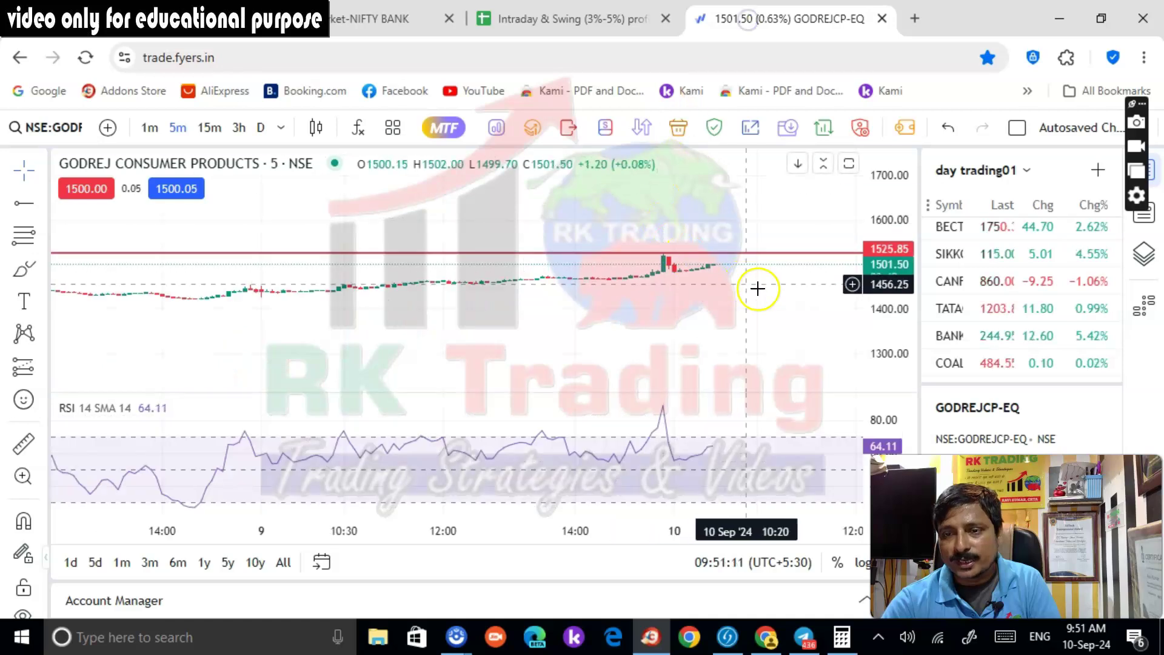
{"action": "left_click_drag", "start_coordinate": [880, 313], "coordinate": [879, 243]}
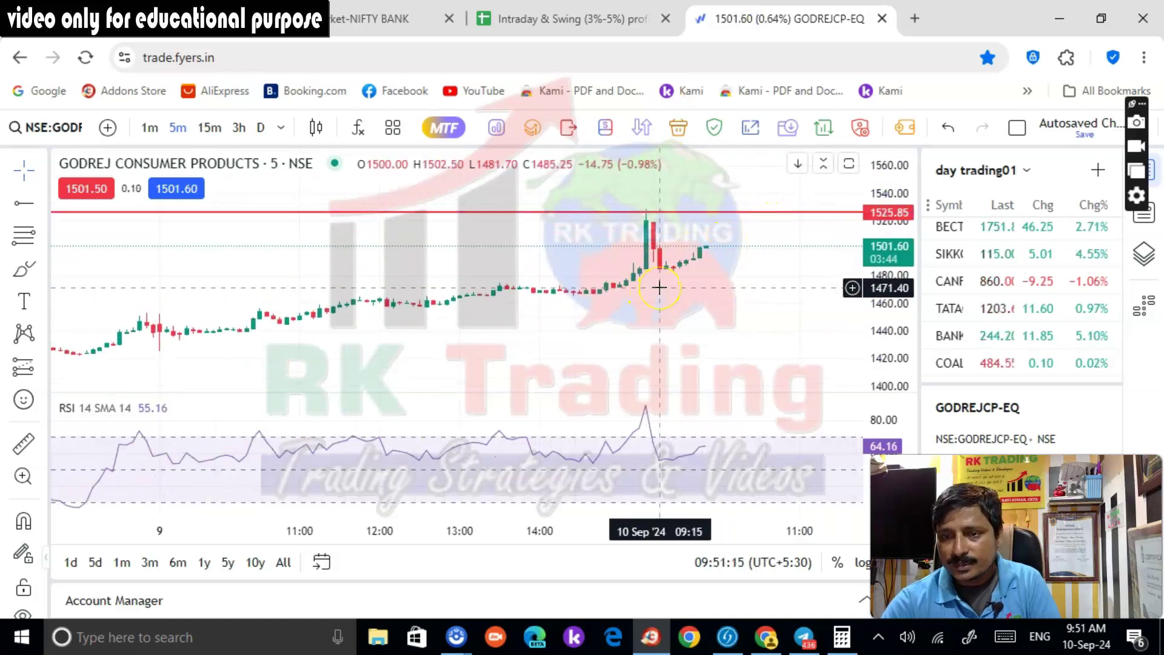
{"action": "scroll", "coordinate": [788, 280], "scroll_direction": "up", "scroll_amount": 2}
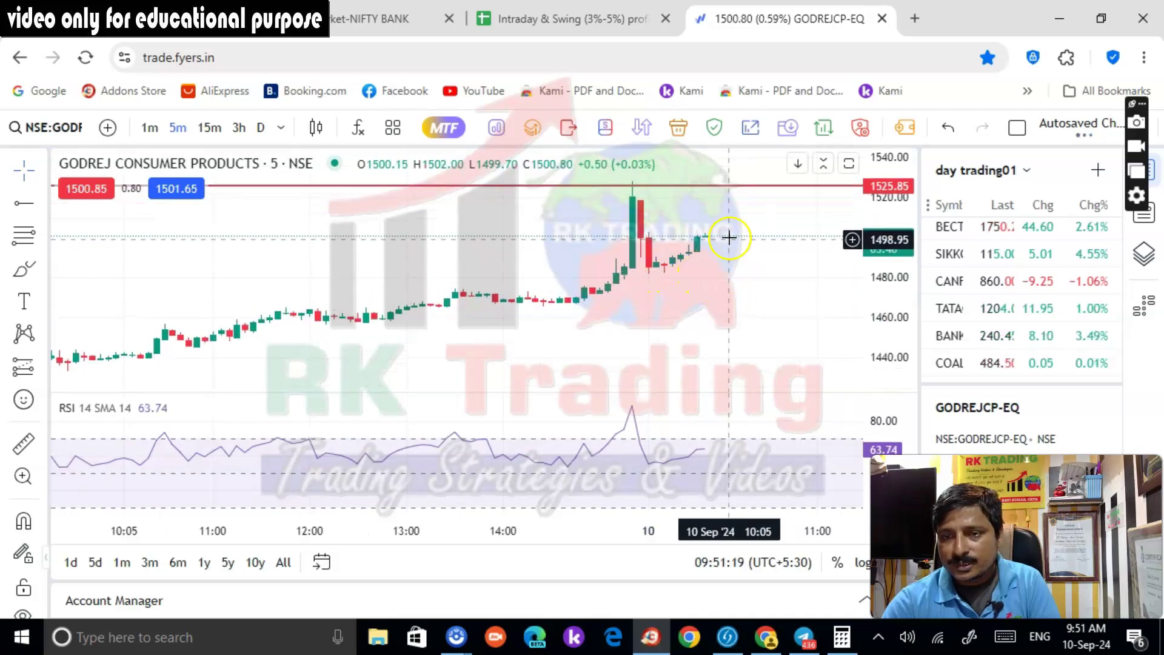
{"action": "left_click", "coordinate": [23, 201]}
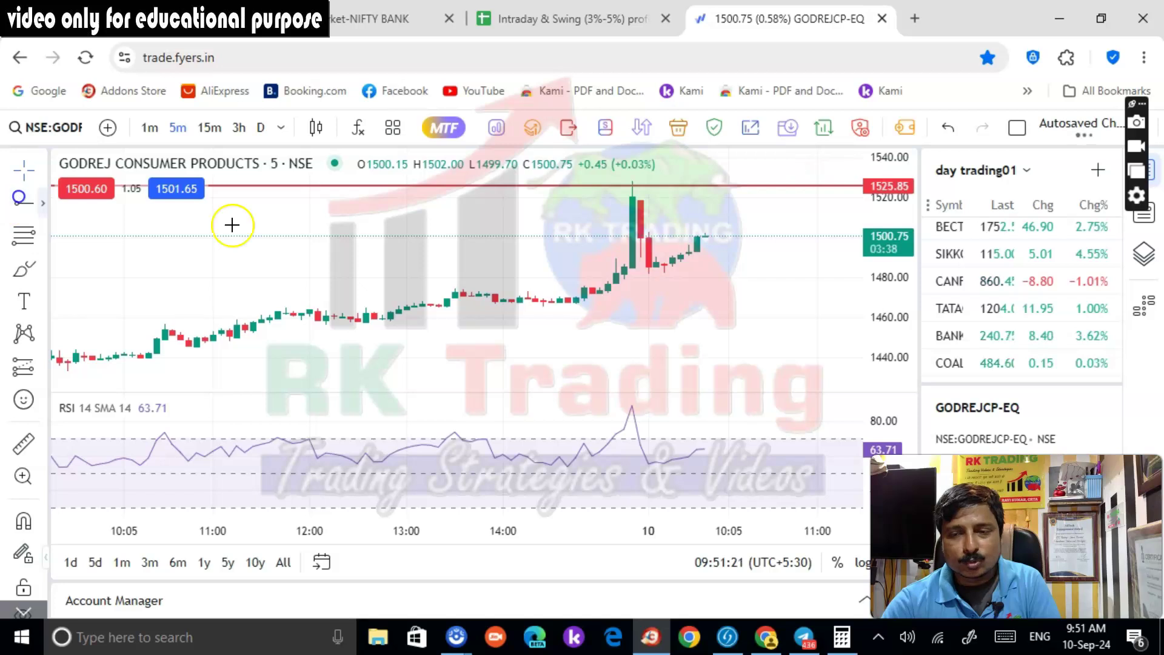
{"action": "left_click", "coordinate": [633, 231]}
{"action": "scroll", "coordinate": [830, 278], "scroll_direction": "up", "scroll_amount": 2}
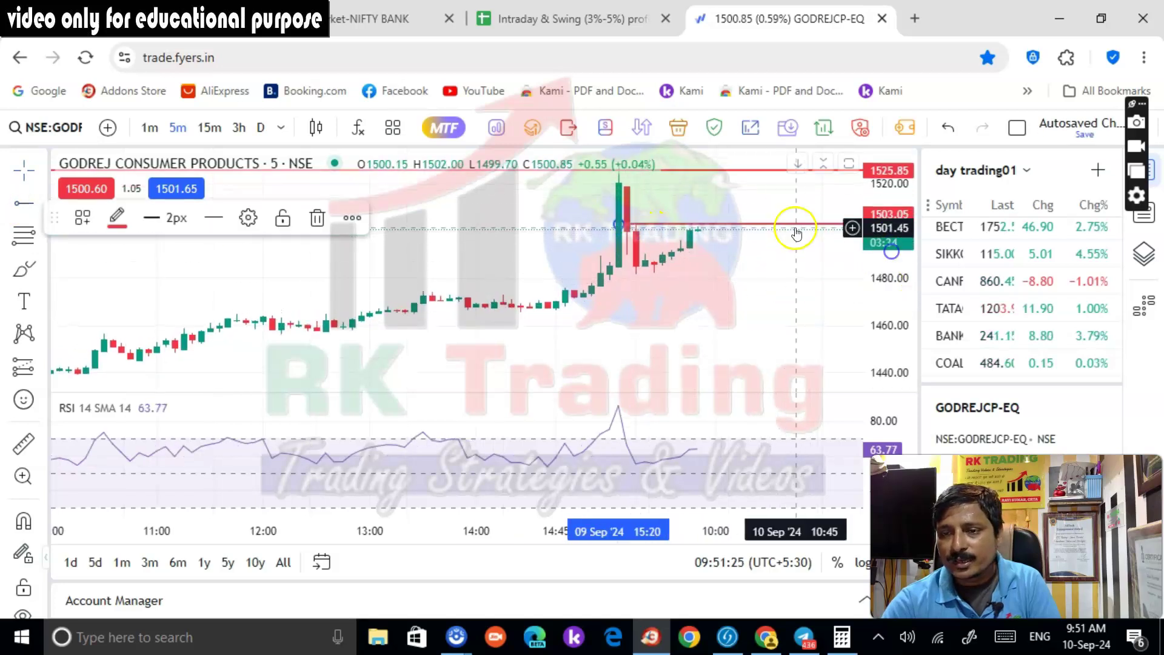
{"action": "left_click_drag", "start_coordinate": [744, 285], "coordinate": [712, 297]}
{"action": "left_click", "coordinate": [641, 127]}
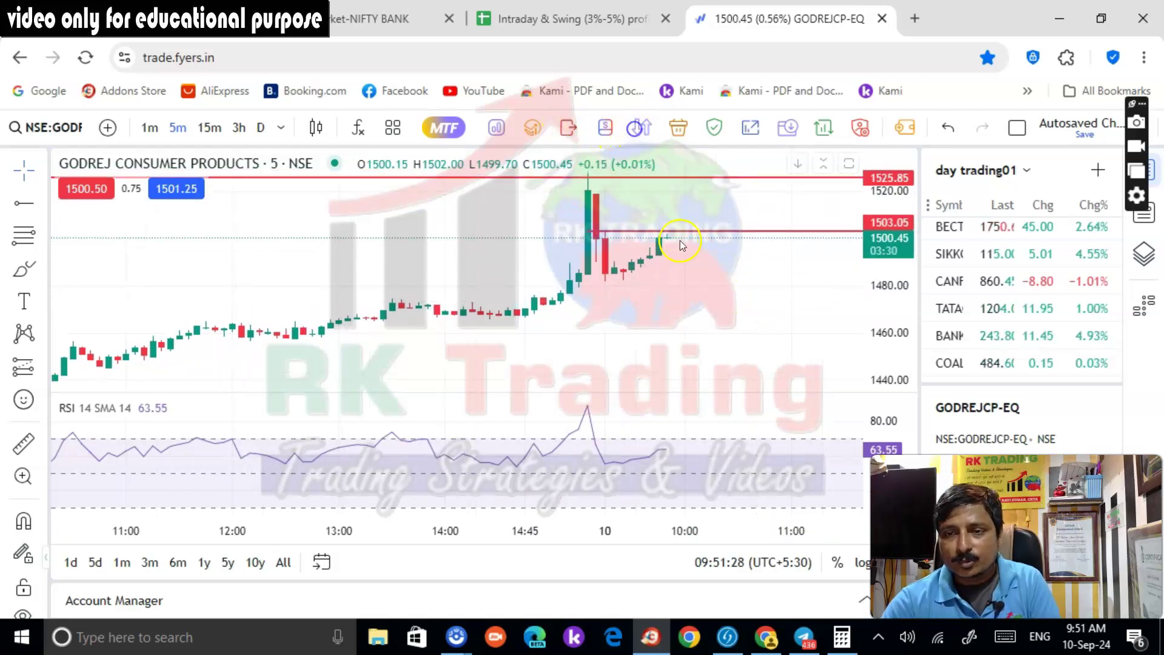
{"action": "mouse_move", "coordinate": [712, 401]}
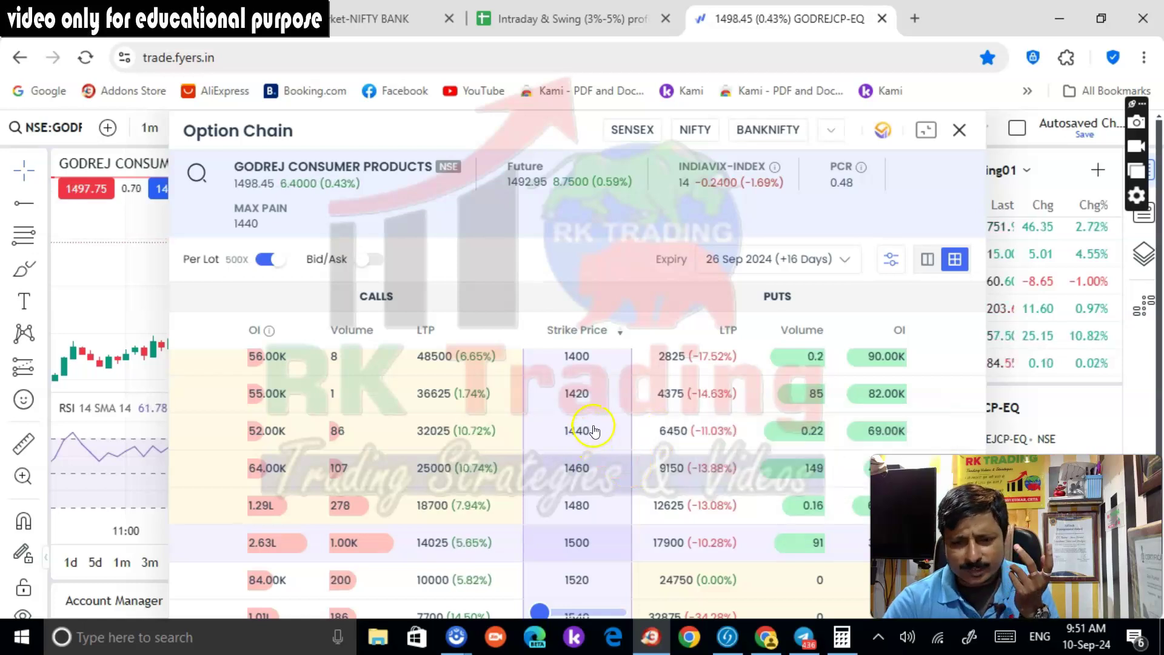
Look over the 26 Sep expiry option chain strikes, then close the panel
{"action": "scroll", "coordinate": [594, 431], "scroll_direction": "down", "scroll_amount": 4}
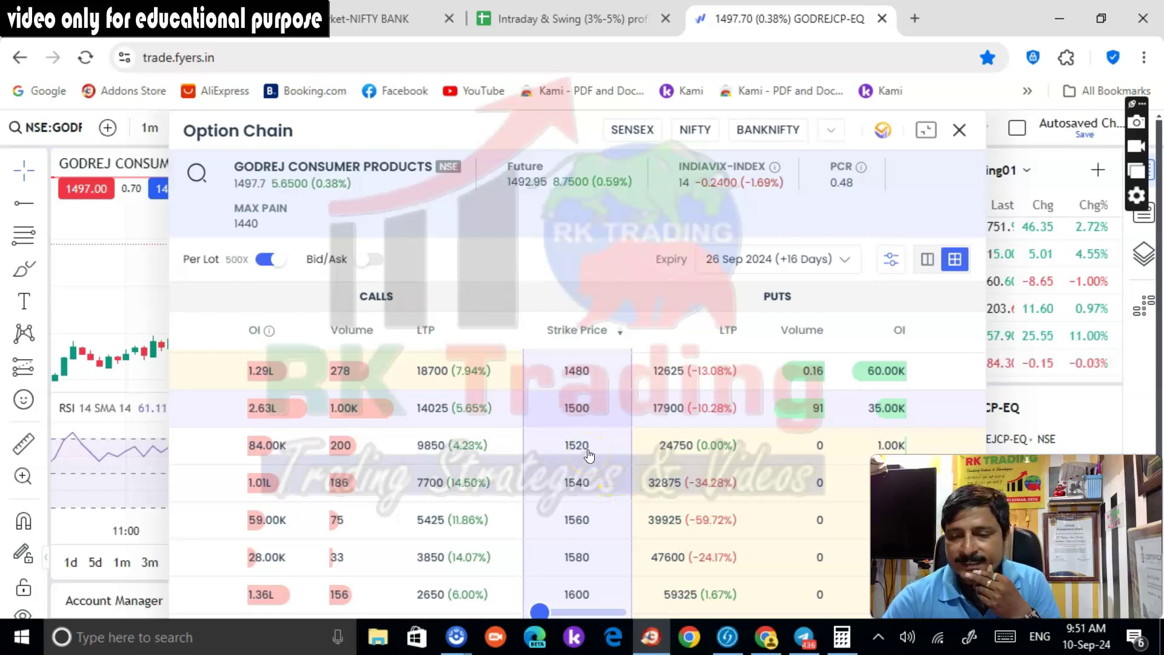
{"action": "mouse_move", "coordinate": [886, 442]}
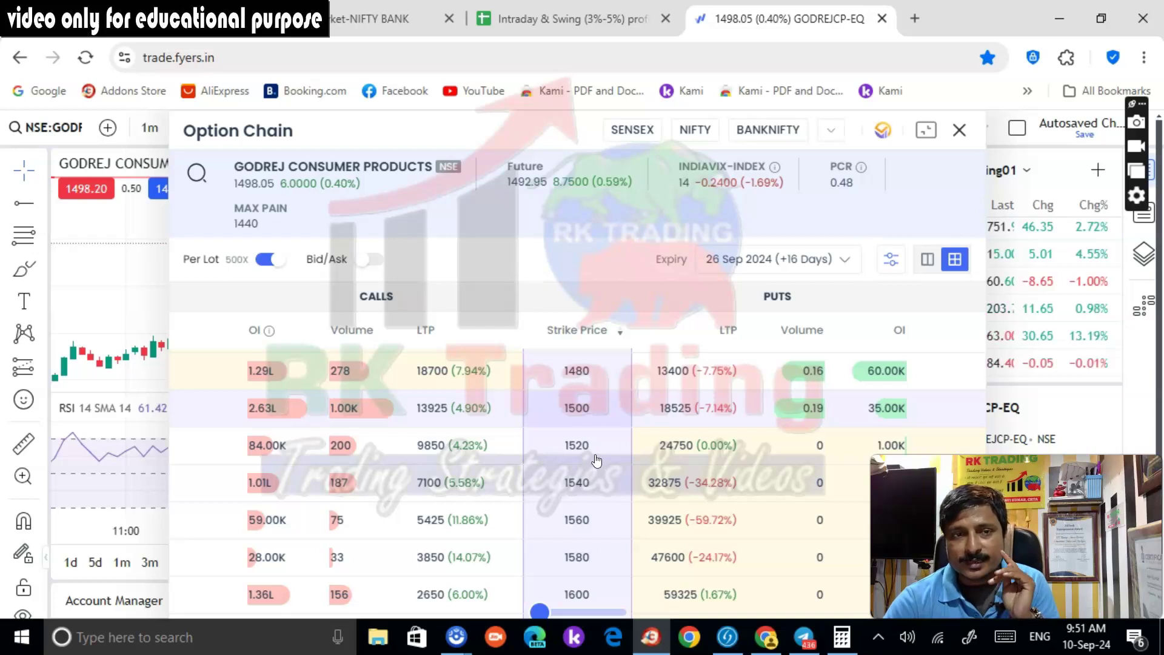
{"action": "left_click", "coordinate": [959, 130]}
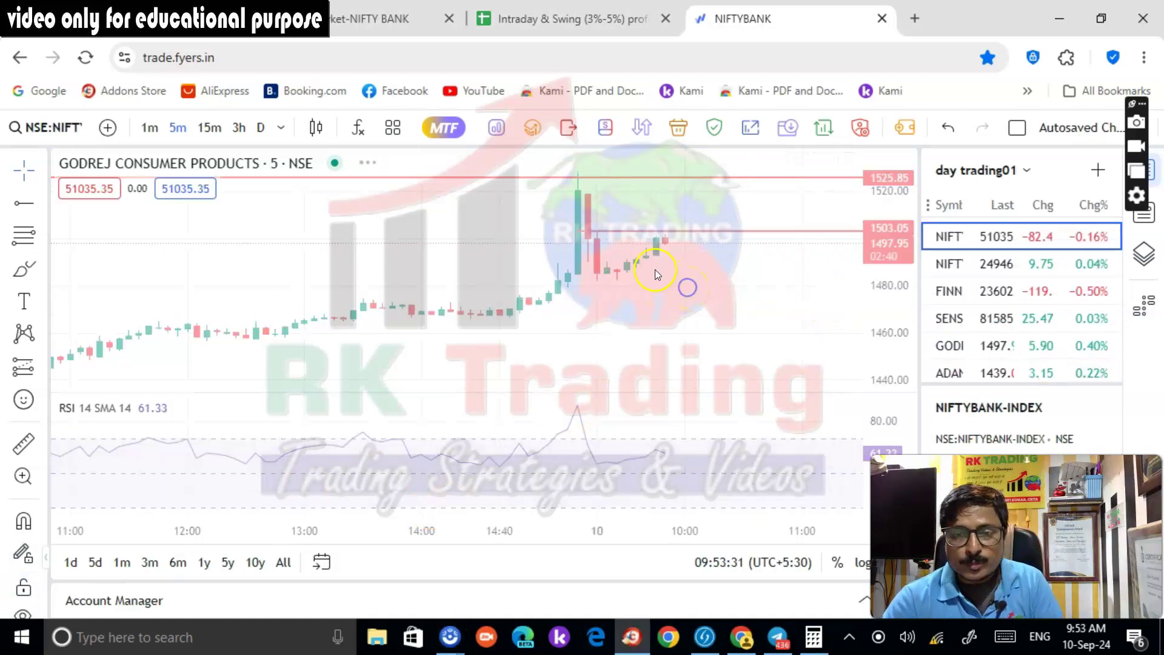
Open the Intraday & Swing (3%-5%) profit book and select cell I4
{"action": "left_click", "coordinate": [546, 19]}
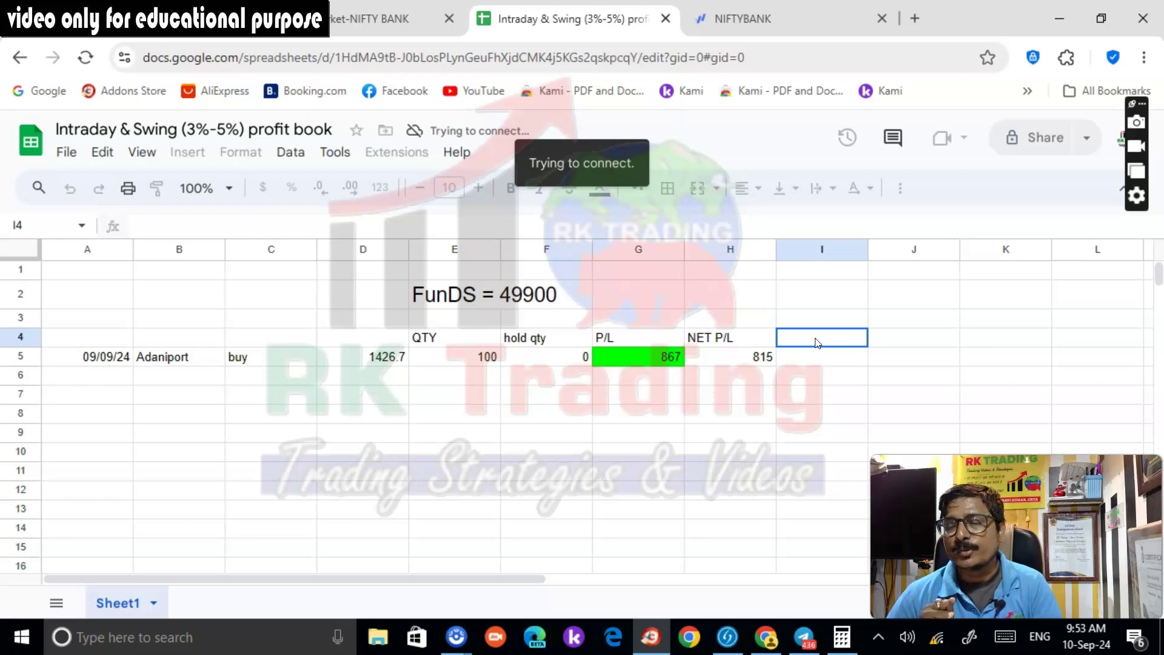
{"action": "double_click", "coordinate": [815, 335]}
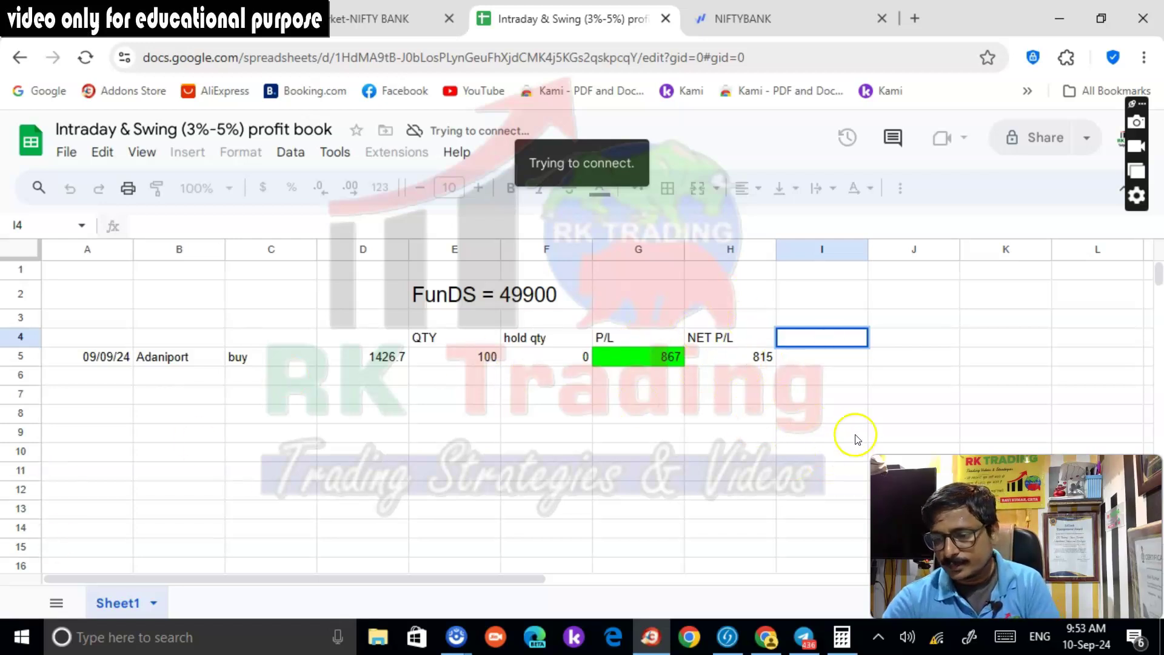
{"action": "left_click", "coordinate": [808, 335]}
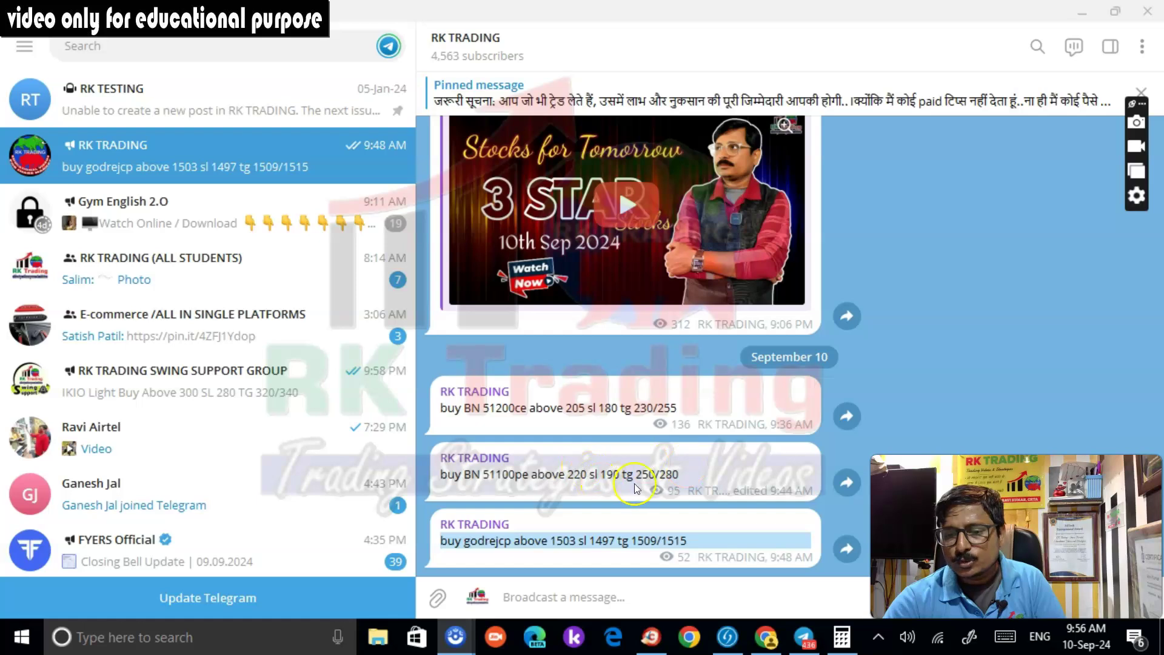
Glance at the trading chart, then return to the RK TRADING channel in Telegram
{"action": "key", "text": "alt+Tab"}
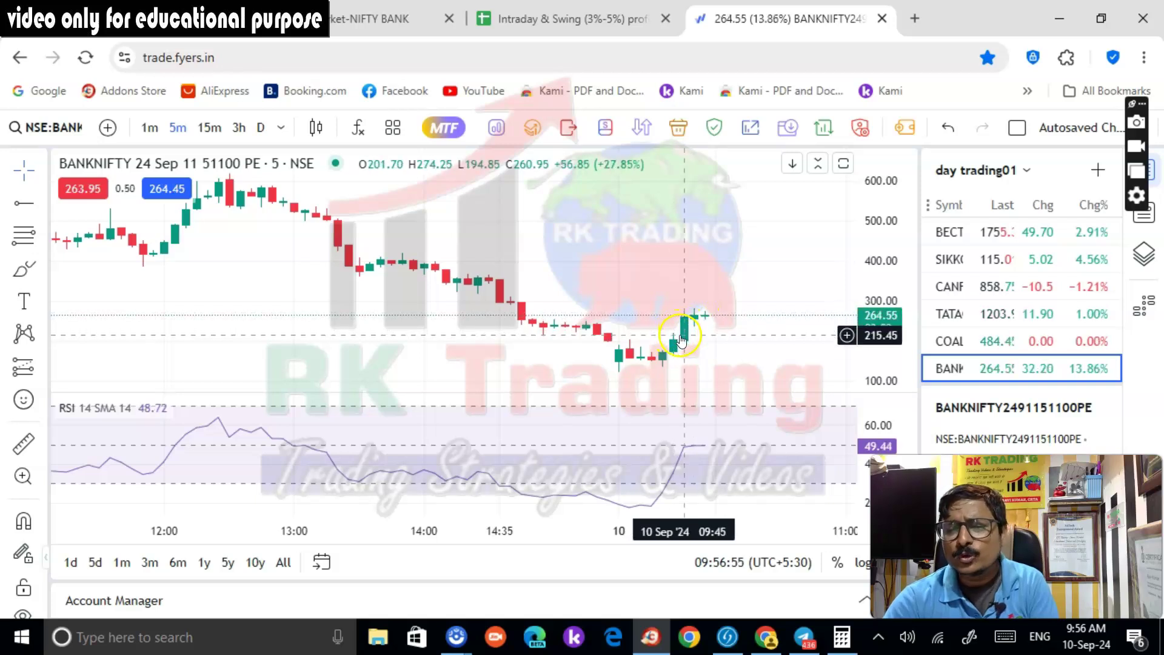
{"action": "key", "text": "alt+Tab"}
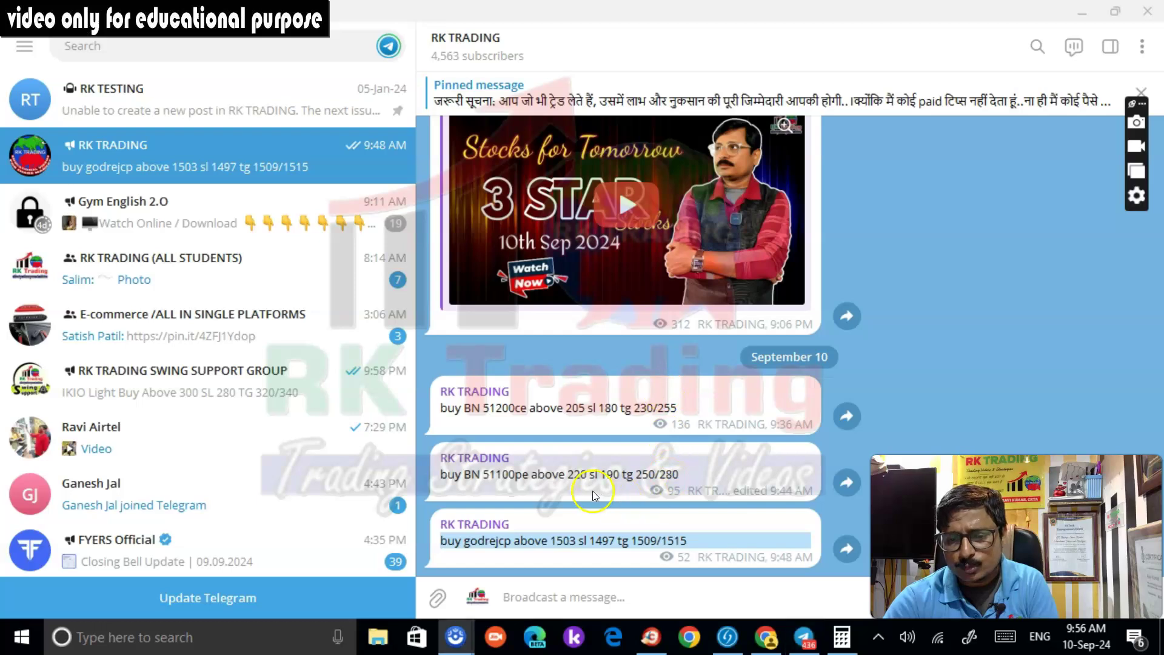
{"action": "left_click", "coordinate": [742, 464]}
{"action": "left_click", "coordinate": [764, 468]}
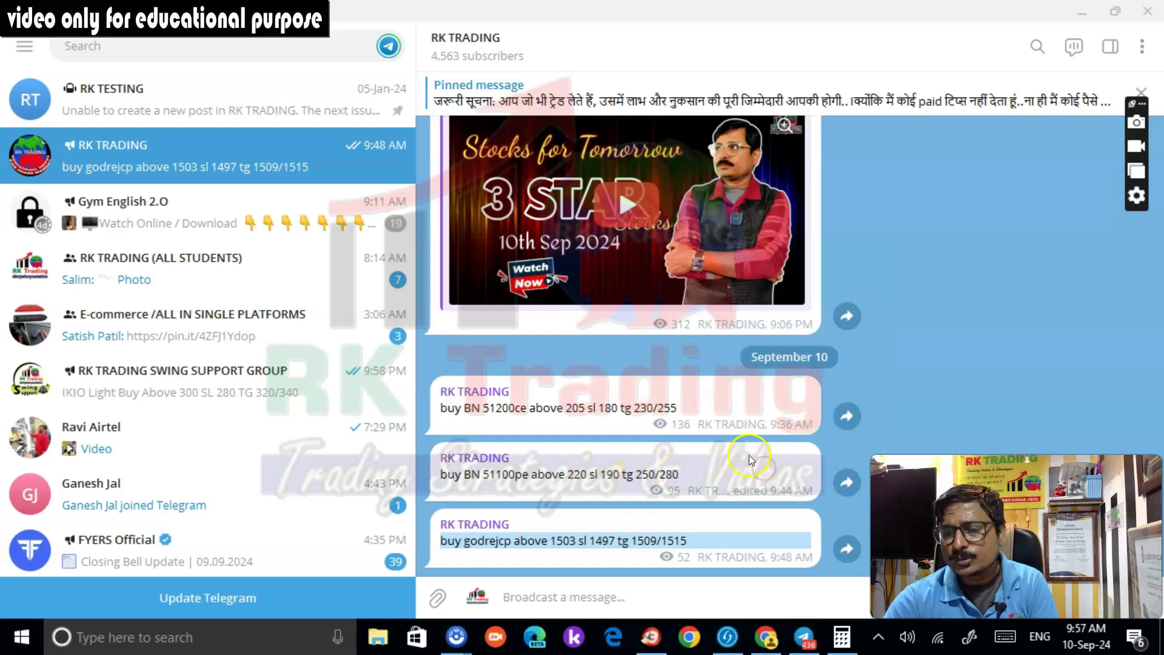
Reply 'all tg done...BN 51100pe' to the BN 51100pe call and copy the sent text
{"action": "right_click", "coordinate": [750, 459]}
{"action": "left_click", "coordinate": [771, 227]}
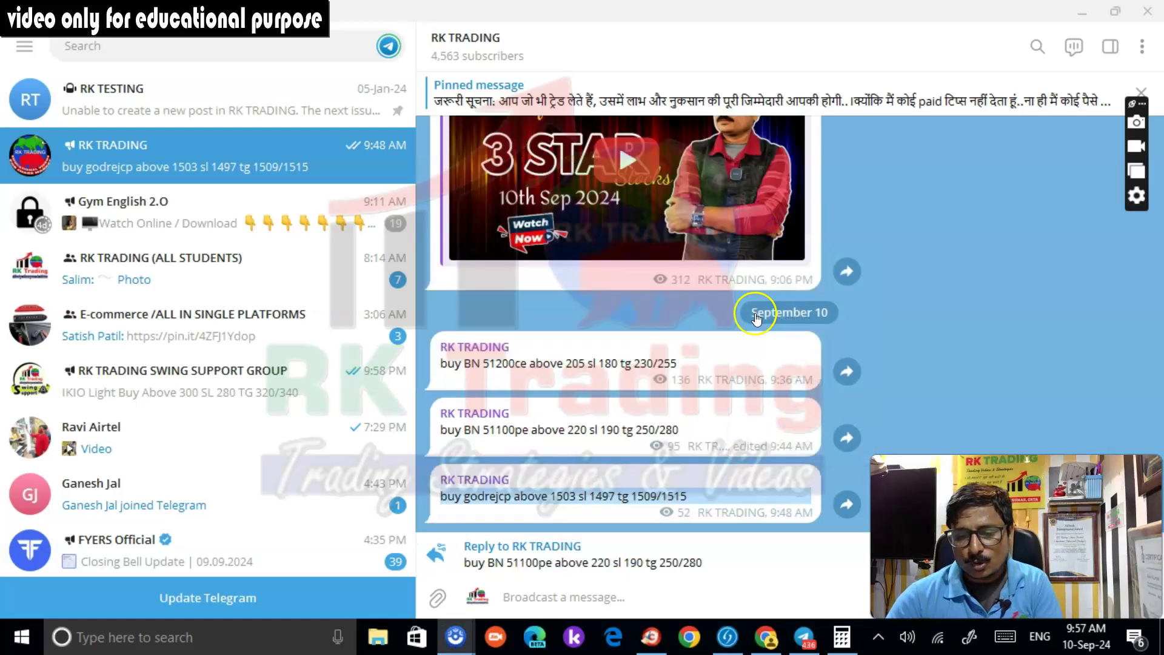
{"action": "left_click", "coordinate": [537, 600]}
{"action": "type", "text": "all tg done...BN 51100pe"}
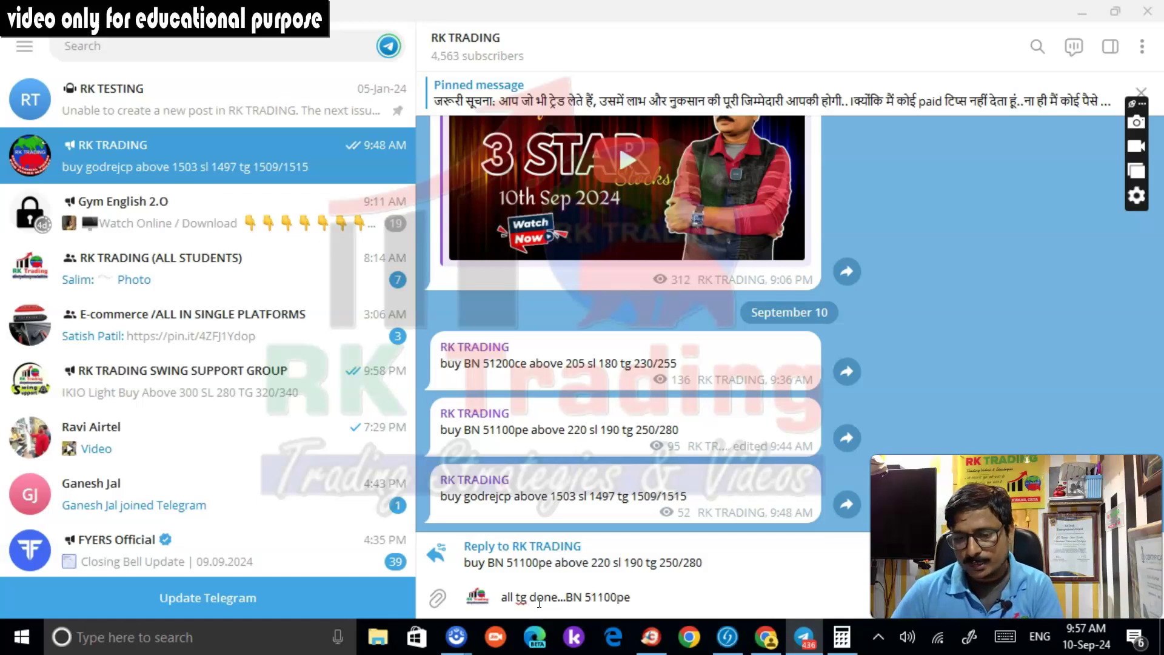
{"action": "key", "text": "Return"}
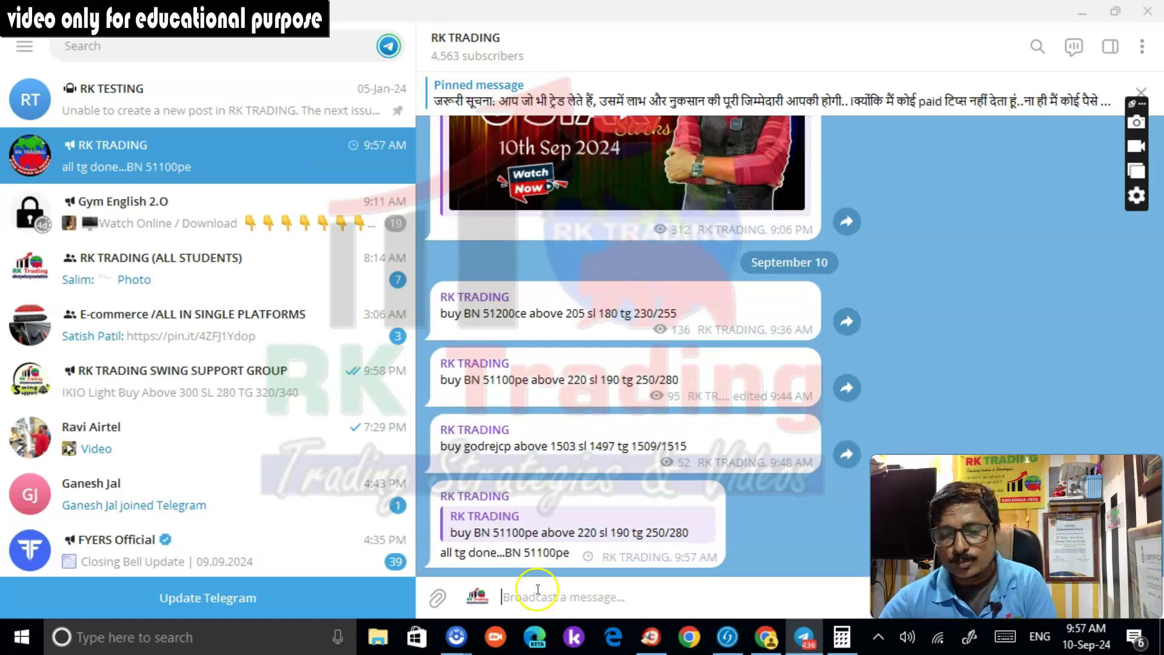
{"action": "triple_click", "coordinate": [538, 551]}
{"action": "key", "text": "ctrl+c"}
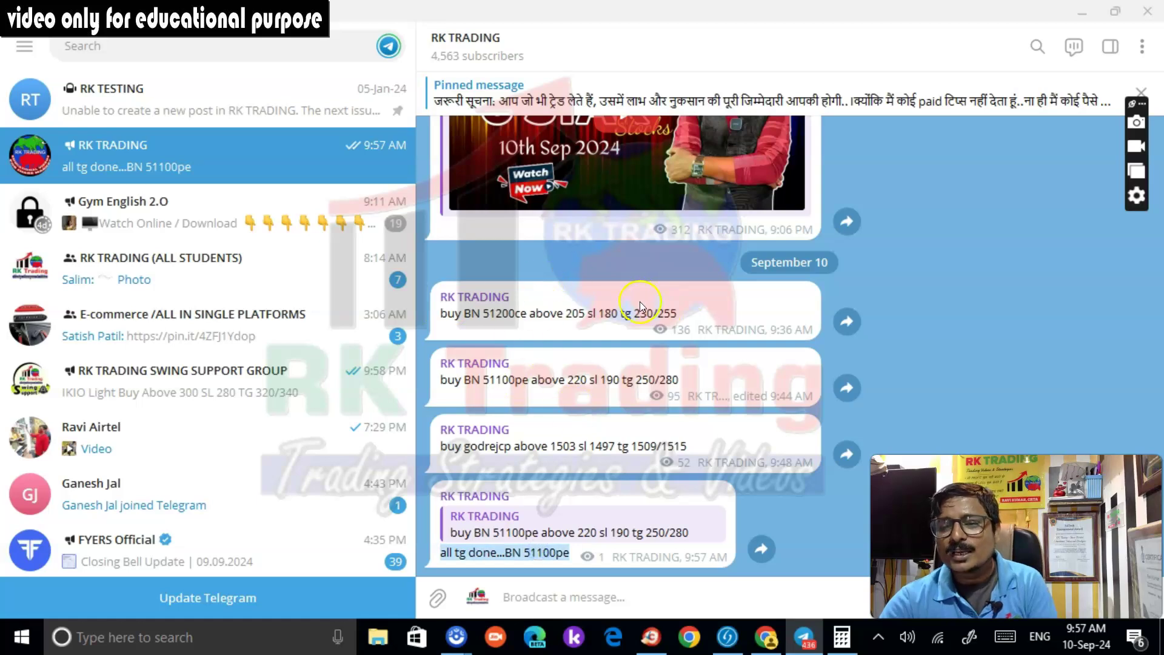
{"action": "left_click", "coordinate": [652, 637]}
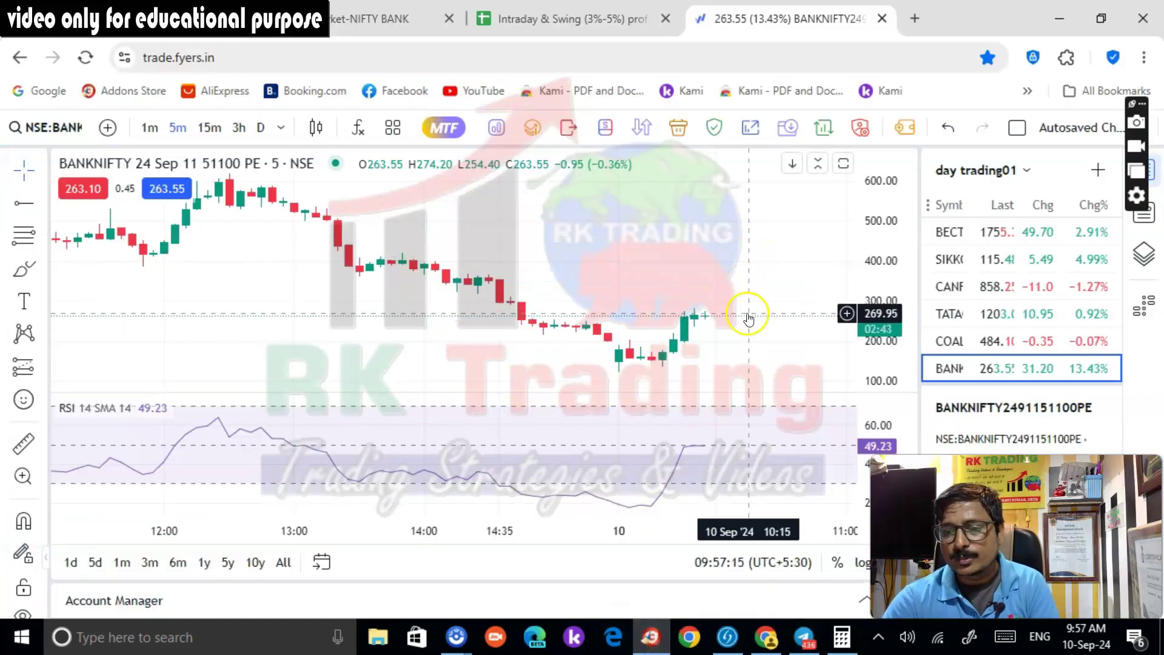
Post 'all tg done...BN 51100pe' as an update in the WhatsApp Rk Trading channel
{"action": "left_click", "coordinate": [766, 637]}
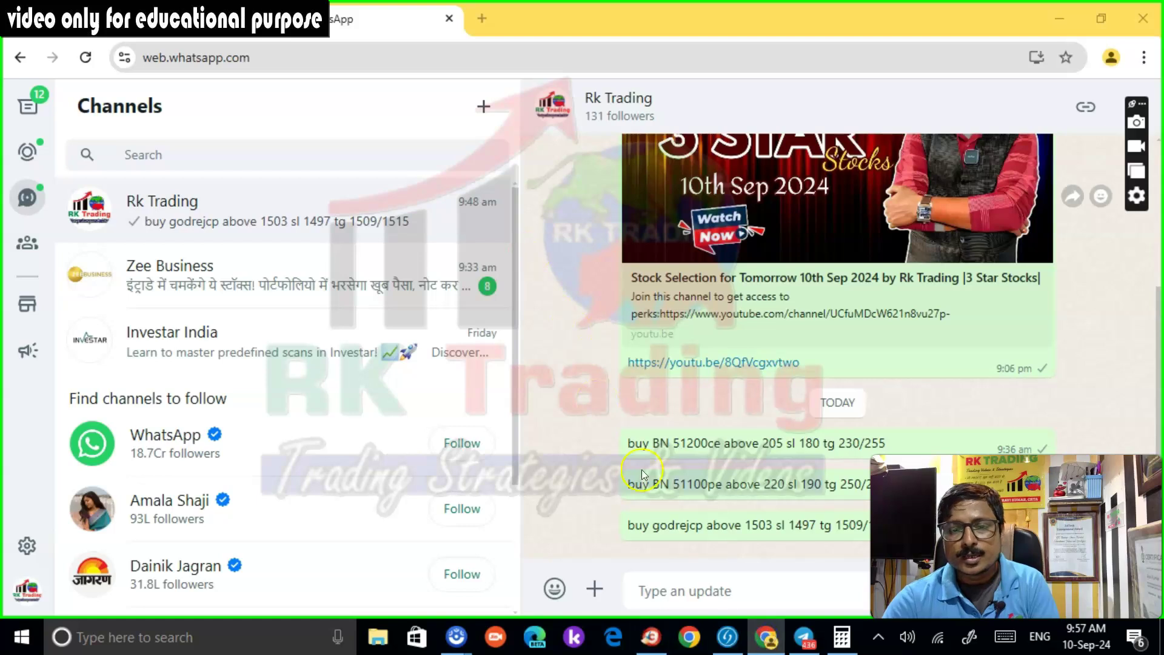
{"action": "left_click", "coordinate": [736, 595]}
{"action": "key", "text": "ctrl+v"}
{"action": "key", "text": "Return"}
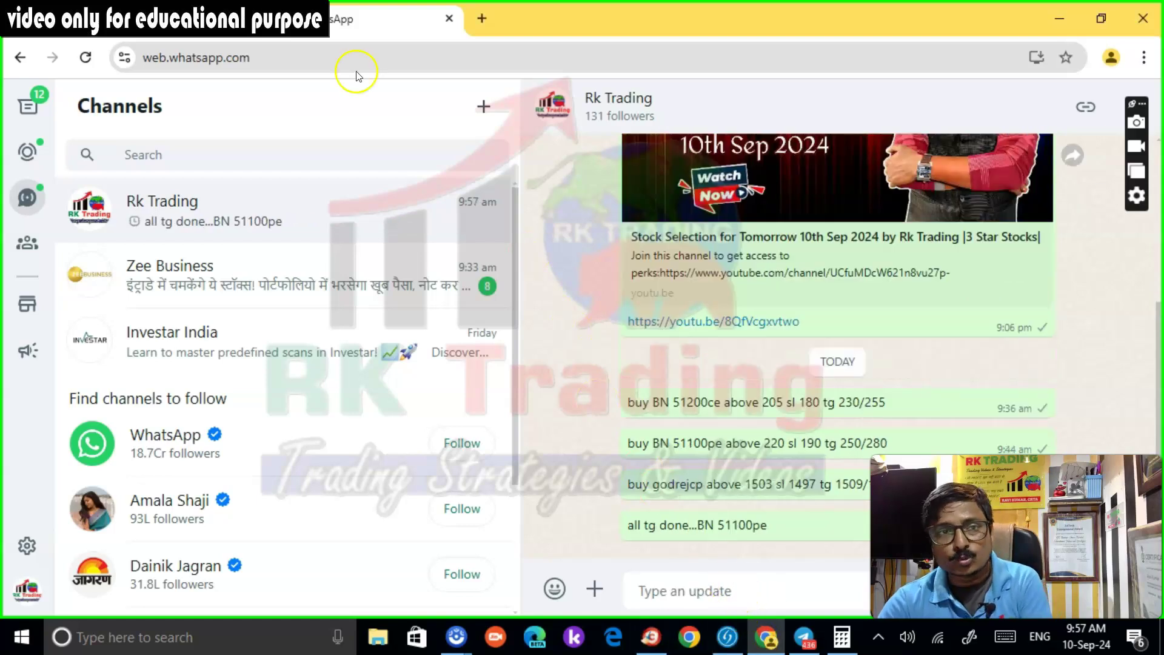
Broadcast the same update to all 3831 Classplus students, then return to the chart
{"action": "left_click", "coordinate": [122, 22]}
{"action": "left_click", "coordinate": [517, 174]}
{"action": "left_click", "coordinate": [546, 267]}
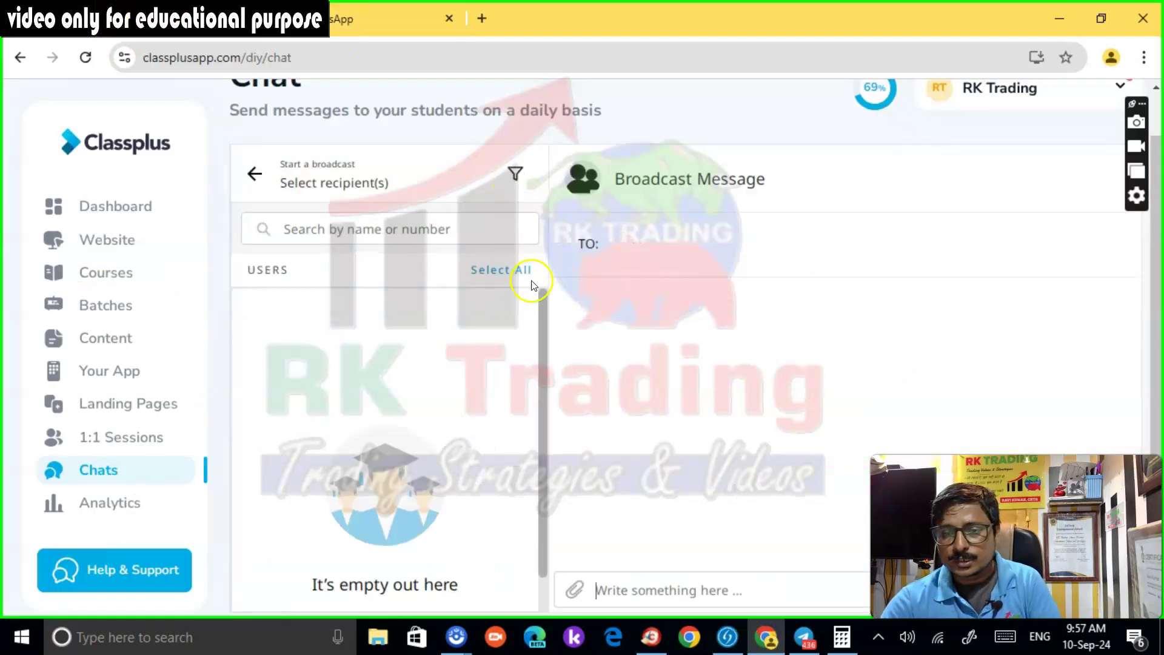
{"action": "left_click", "coordinate": [512, 270]}
{"action": "left_click", "coordinate": [685, 590]}
{"action": "key", "text": "ctrl+v"}
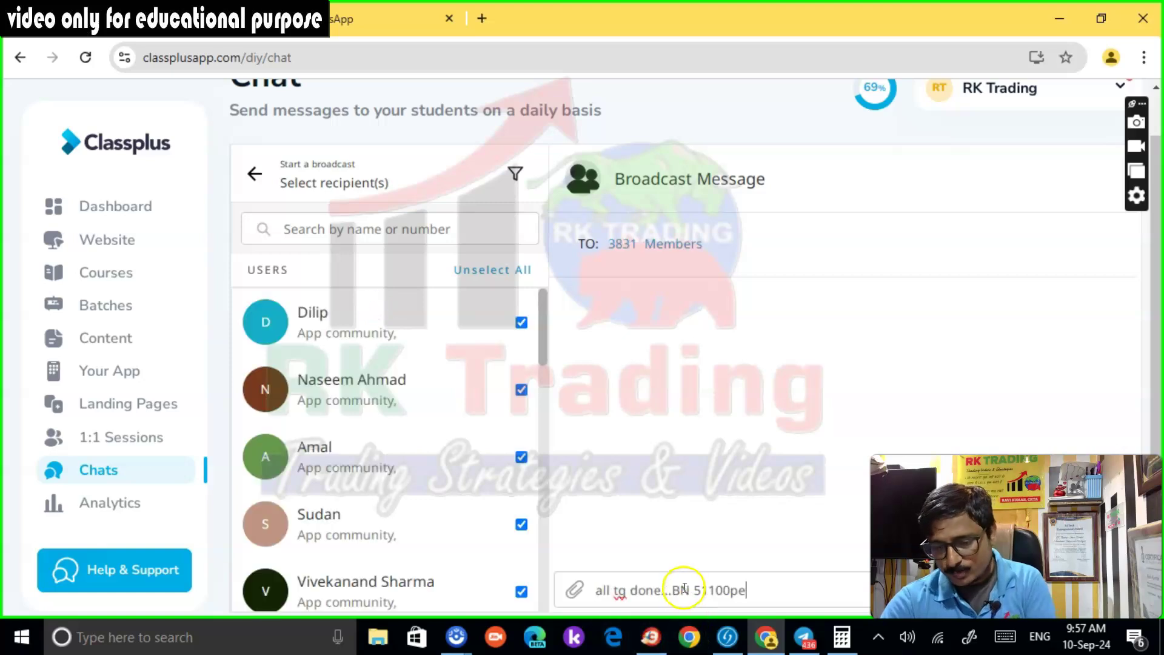
{"action": "key", "text": "Return"}
{"action": "key", "text": "alt+Tab"}
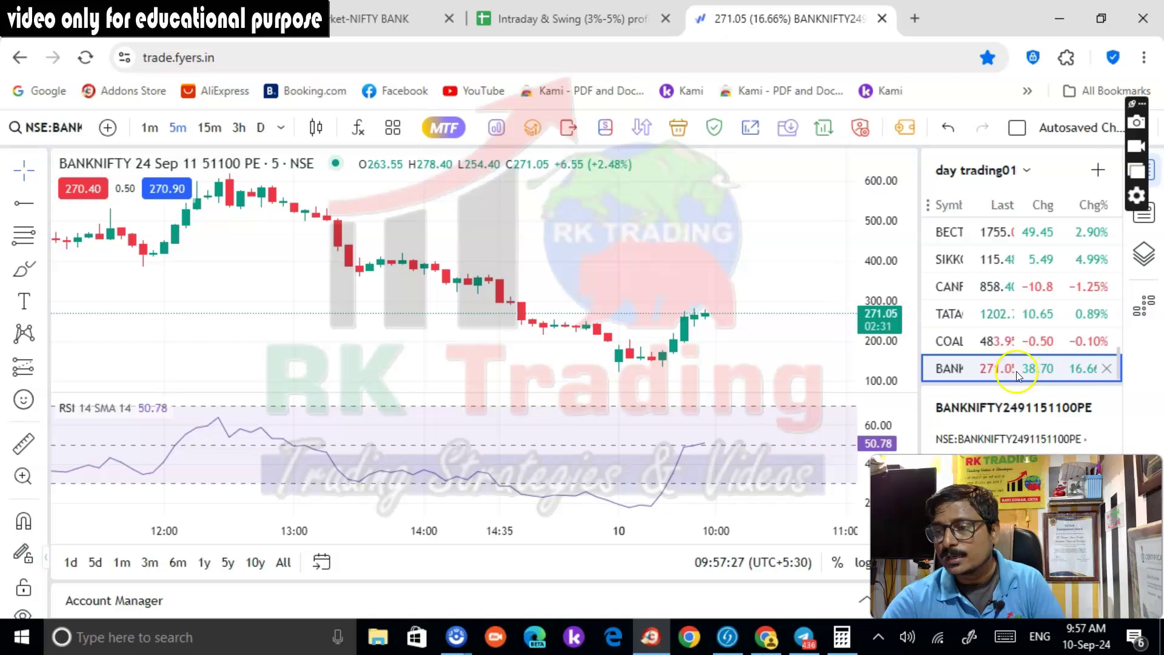
Open GODREJCP from the day trading01 watchlist, then move on to the JSW Steel 5-minute chart
{"action": "scroll", "coordinate": [1015, 371], "scroll_direction": "down", "scroll_amount": 1}
{"action": "scroll", "coordinate": [1010, 378], "scroll_direction": "up", "scroll_amount": 10}
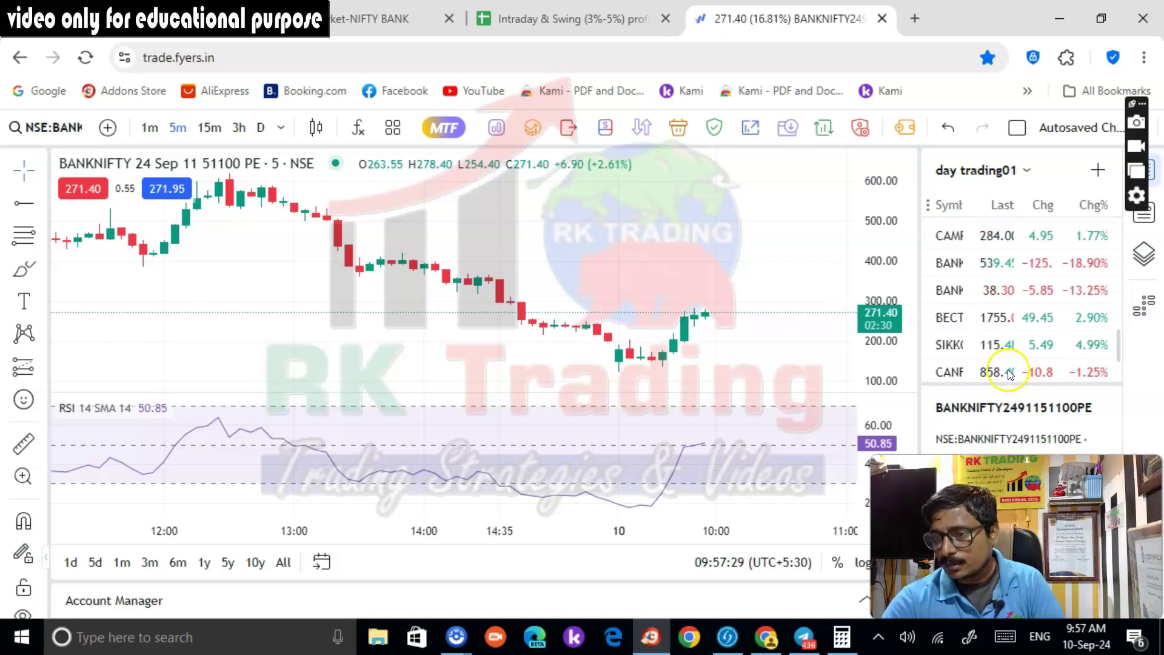
{"action": "left_click", "coordinate": [1006, 348]}
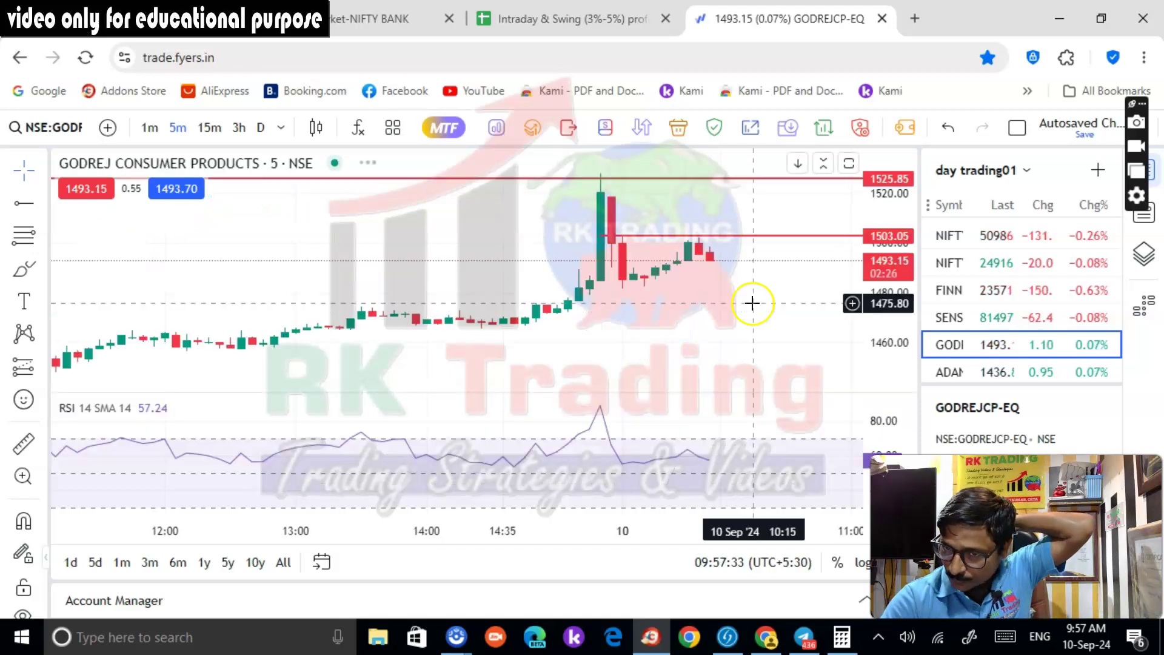
{"action": "scroll", "coordinate": [1003, 364], "scroll_direction": "down", "scroll_amount": 10}
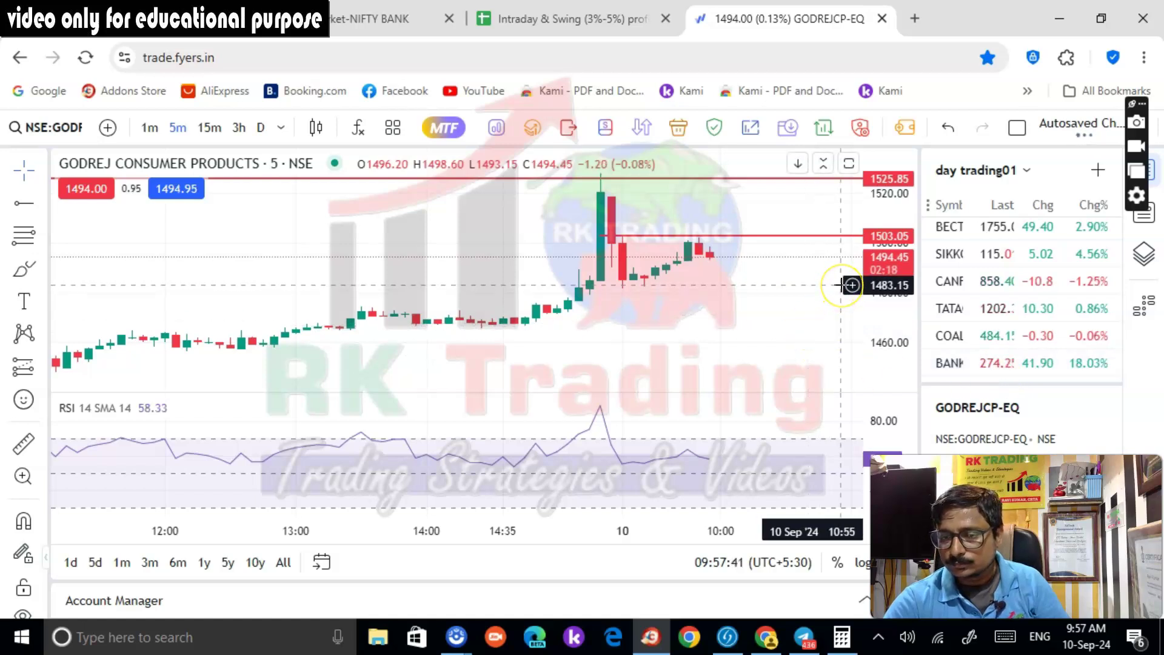
{"action": "left_click", "coordinate": [842, 243]}
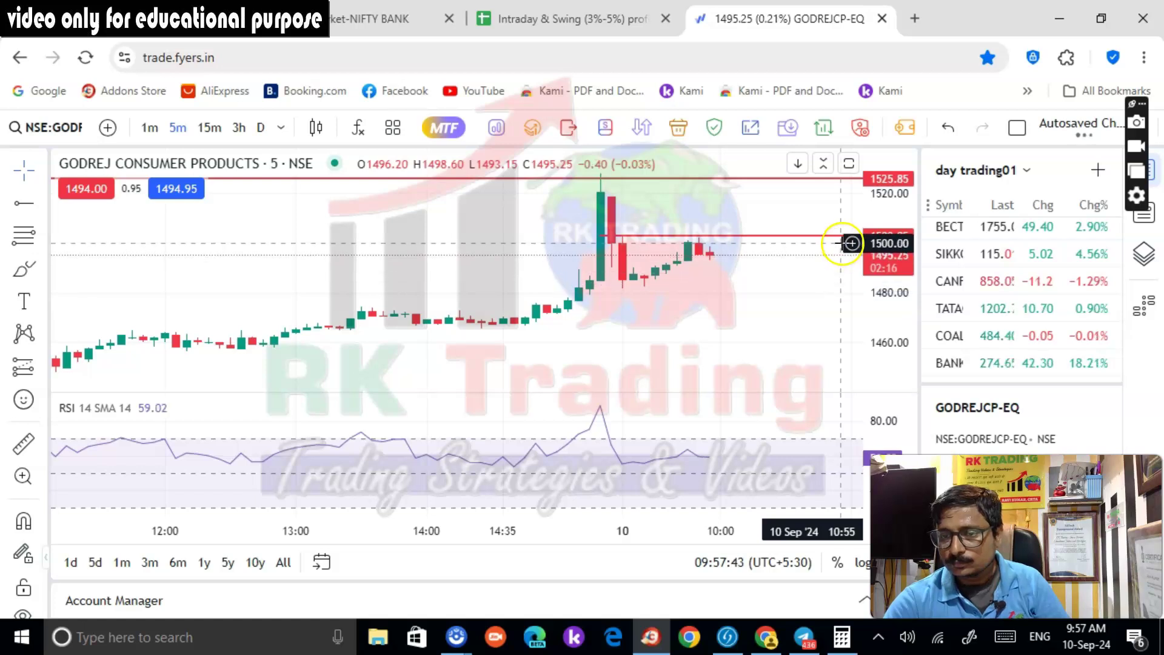
{"action": "scroll", "coordinate": [1007, 277], "scroll_direction": "up", "scroll_amount": 5}
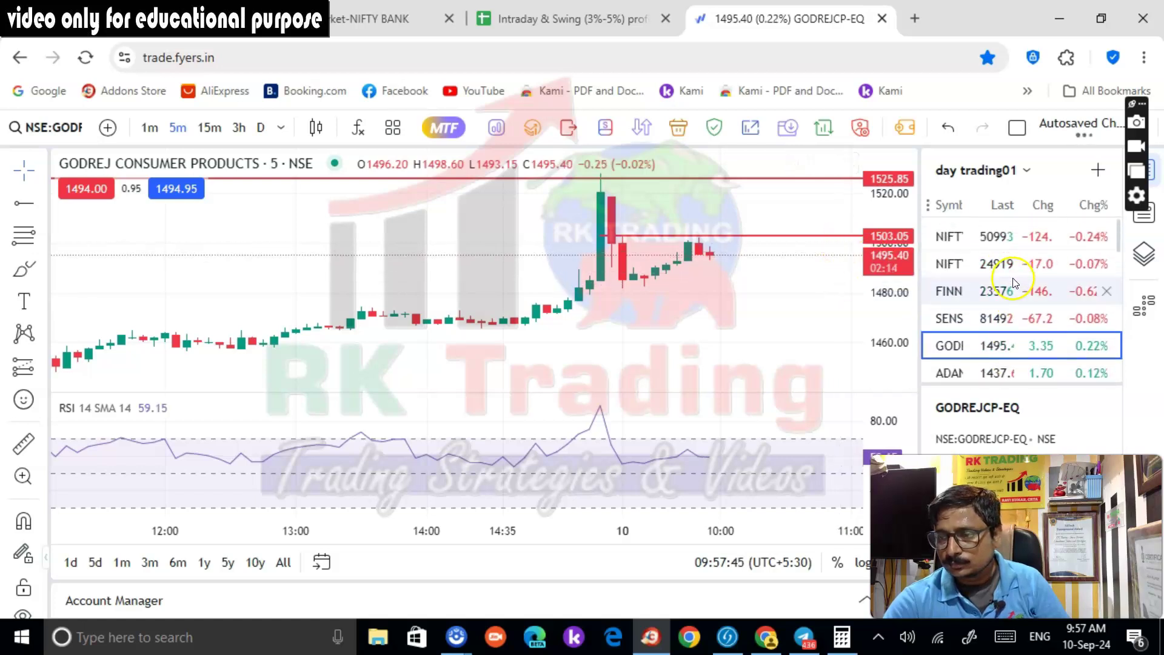
{"action": "scroll", "coordinate": [1000, 291], "scroll_direction": "down", "scroll_amount": 5}
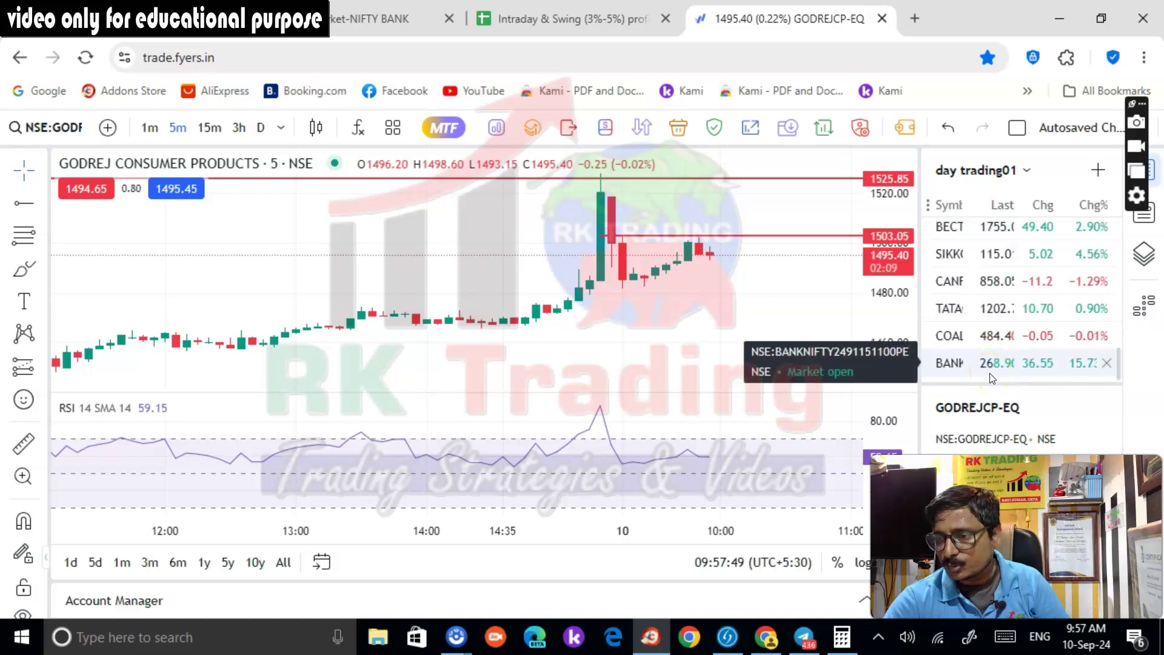
{"action": "left_click", "coordinate": [964, 274]}
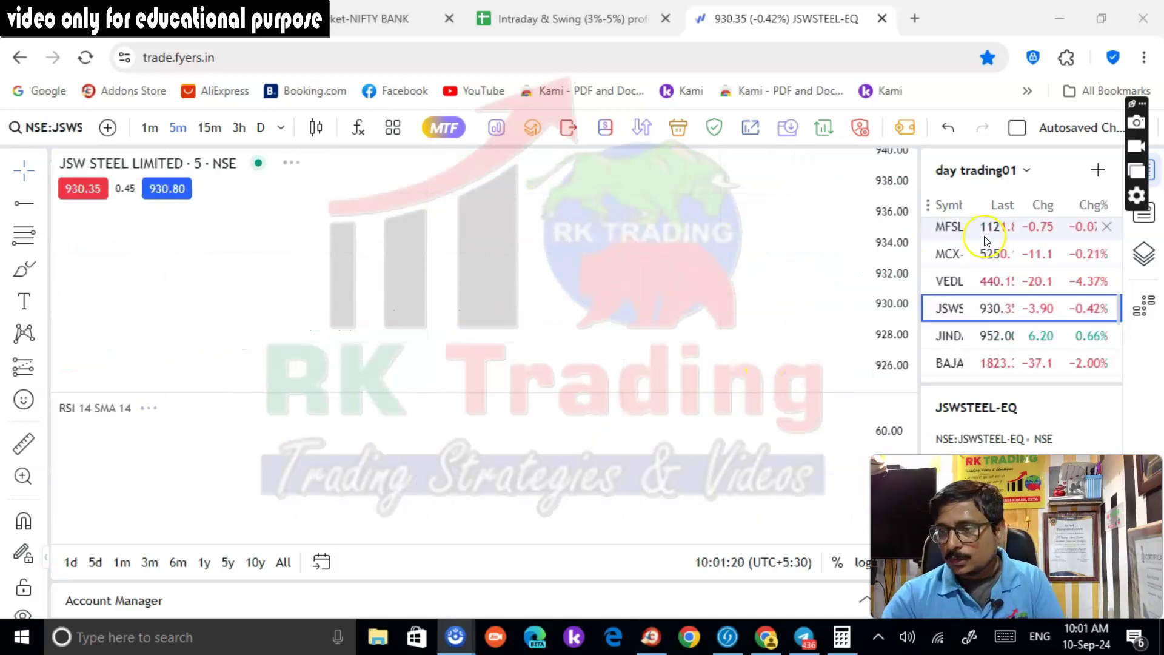
{"action": "scroll", "coordinate": [995, 249], "scroll_direction": "up", "scroll_amount": 10}
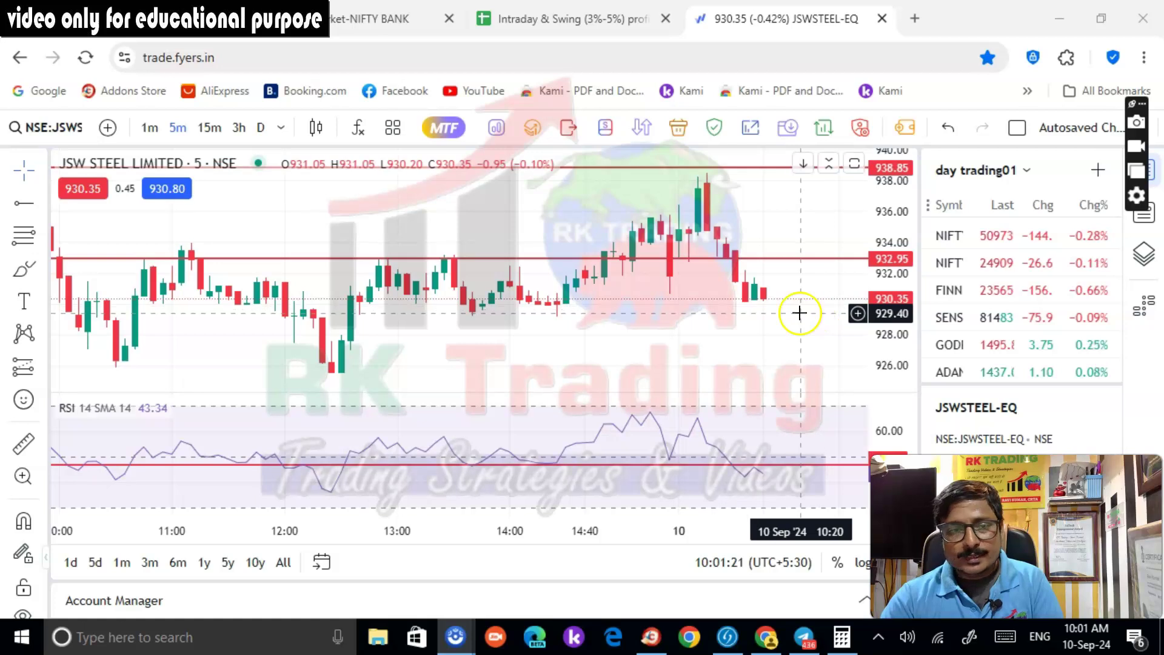
Check the Nifty Bank index chart, then reopen Godrej Consumer Products
{"action": "scroll", "coordinate": [997, 349], "scroll_direction": "down", "scroll_amount": 5}
{"action": "scroll", "coordinate": [998, 303], "scroll_direction": "up", "scroll_amount": 5}
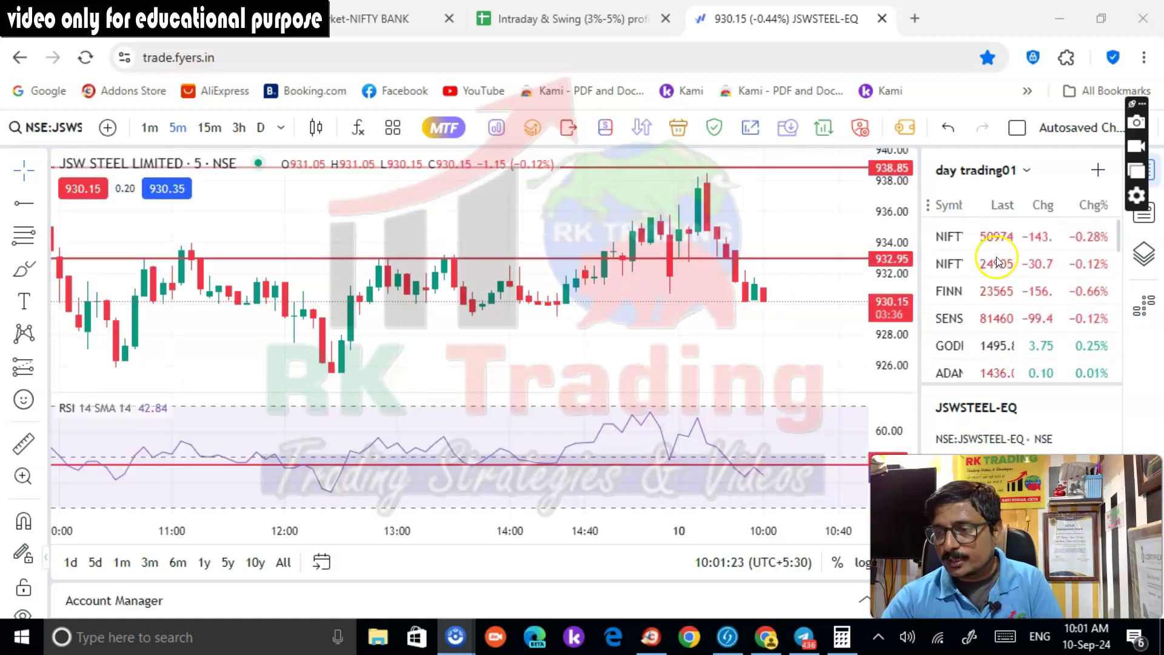
{"action": "left_click", "coordinate": [997, 243]}
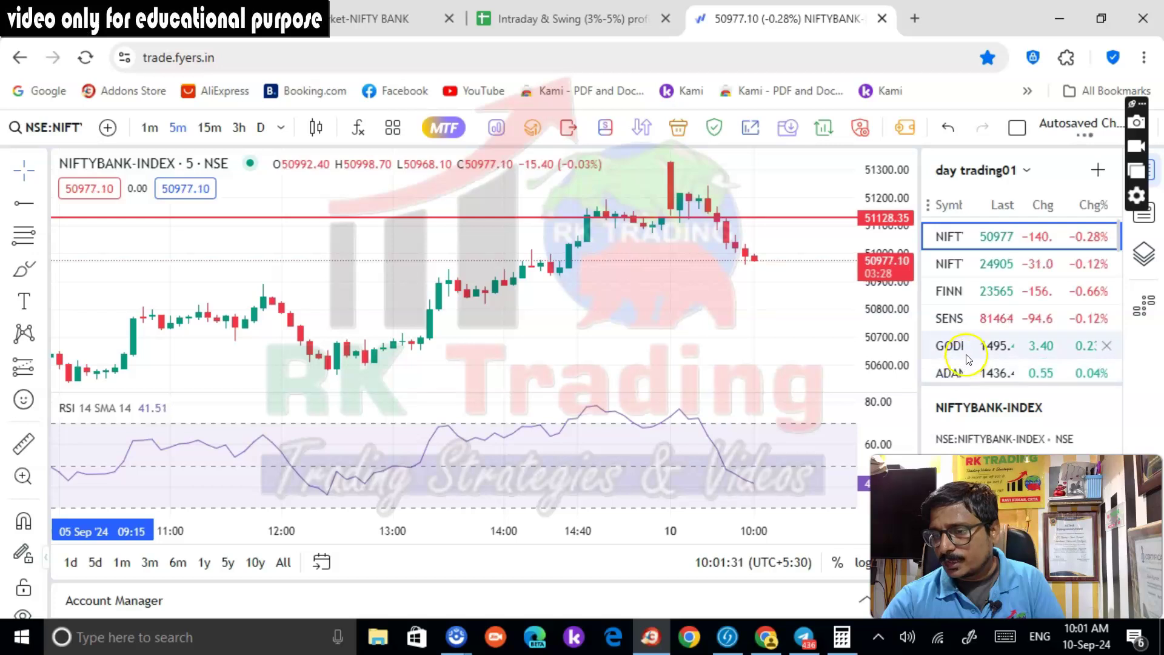
{"action": "left_click", "coordinate": [940, 352]}
Open JSW Steel and remove all drawings from its chart
{"action": "scroll", "coordinate": [1010, 363], "scroll_direction": "down", "scroll_amount": 1}
{"action": "scroll", "coordinate": [1009, 363], "scroll_direction": "down", "scroll_amount": 2}
{"action": "scroll", "coordinate": [1010, 363], "scroll_direction": "down", "scroll_amount": 2}
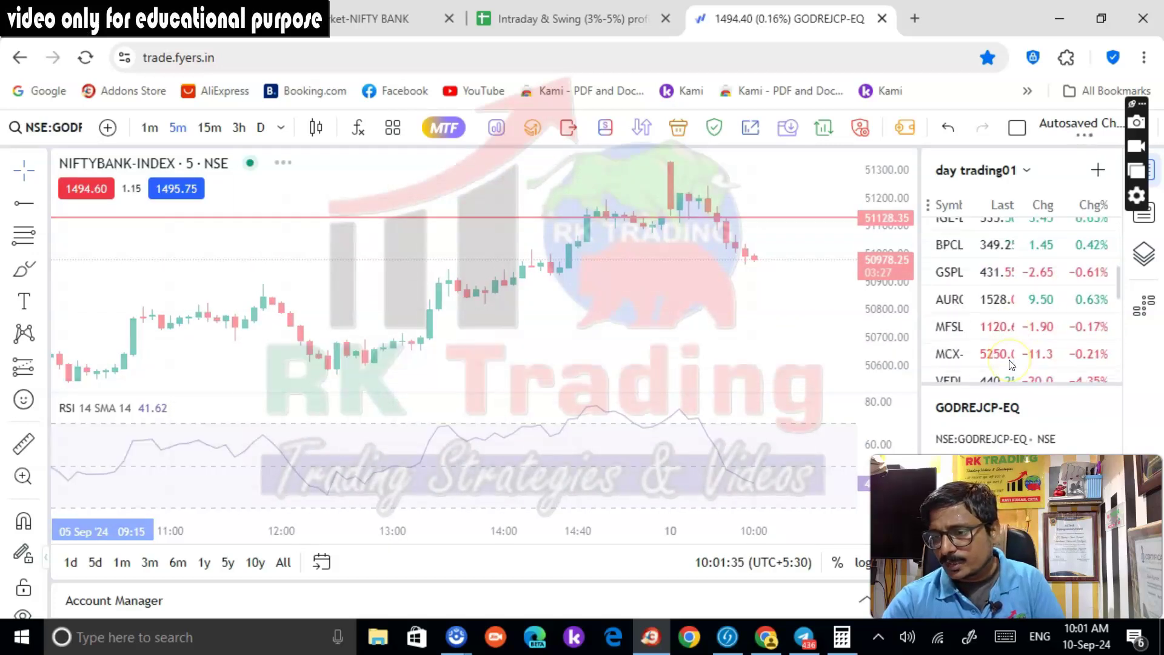
{"action": "left_click", "coordinate": [806, 297]}
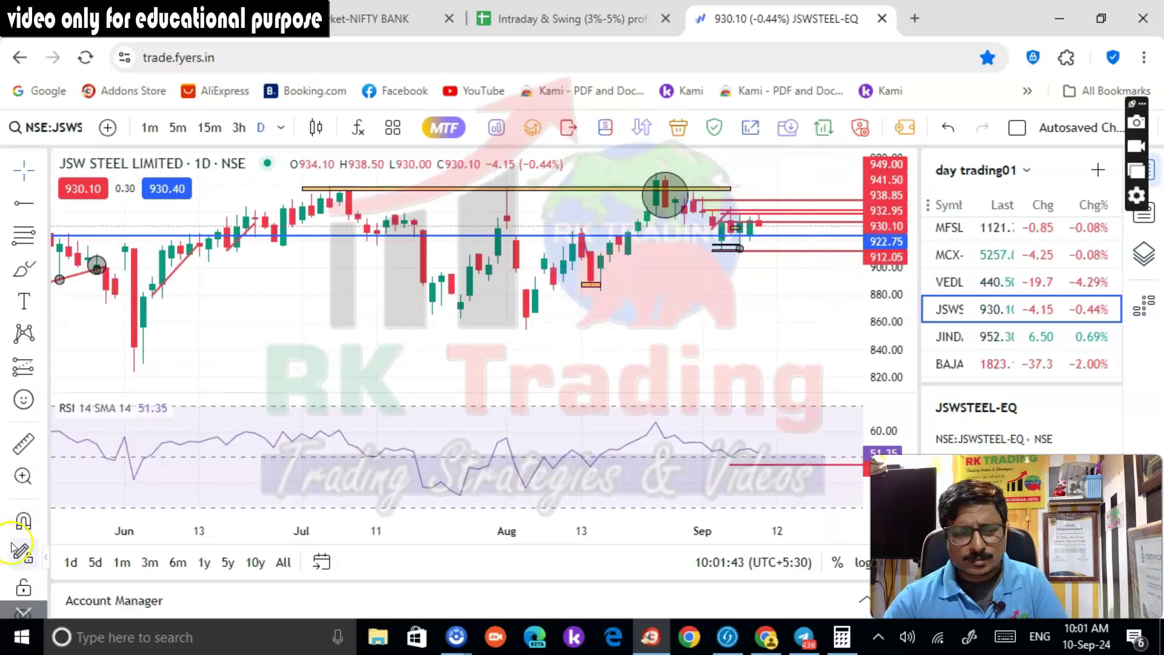
{"action": "left_click", "coordinate": [17, 614]}
{"action": "left_click", "coordinate": [23, 577]}
After Coal India, load Bajaj Finserv via 'BAJAJ FINS' on 5-minute candles with a fitted price scale
{"action": "scroll", "coordinate": [997, 346], "scroll_direction": "down", "scroll_amount": 1}
{"action": "scroll", "coordinate": [998, 346], "scroll_direction": "down", "scroll_amount": 3}
{"action": "left_click", "coordinate": [994, 337]}
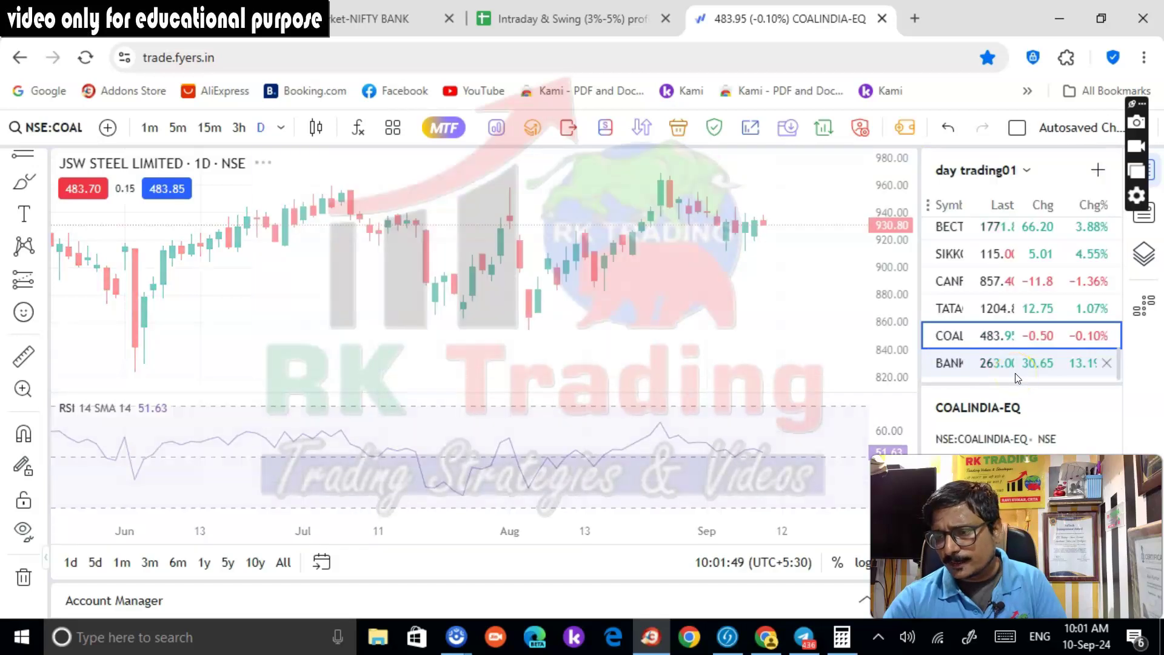
{"action": "left_click", "coordinate": [63, 125]}
{"action": "type", "text": "BAJAJ FINS"}
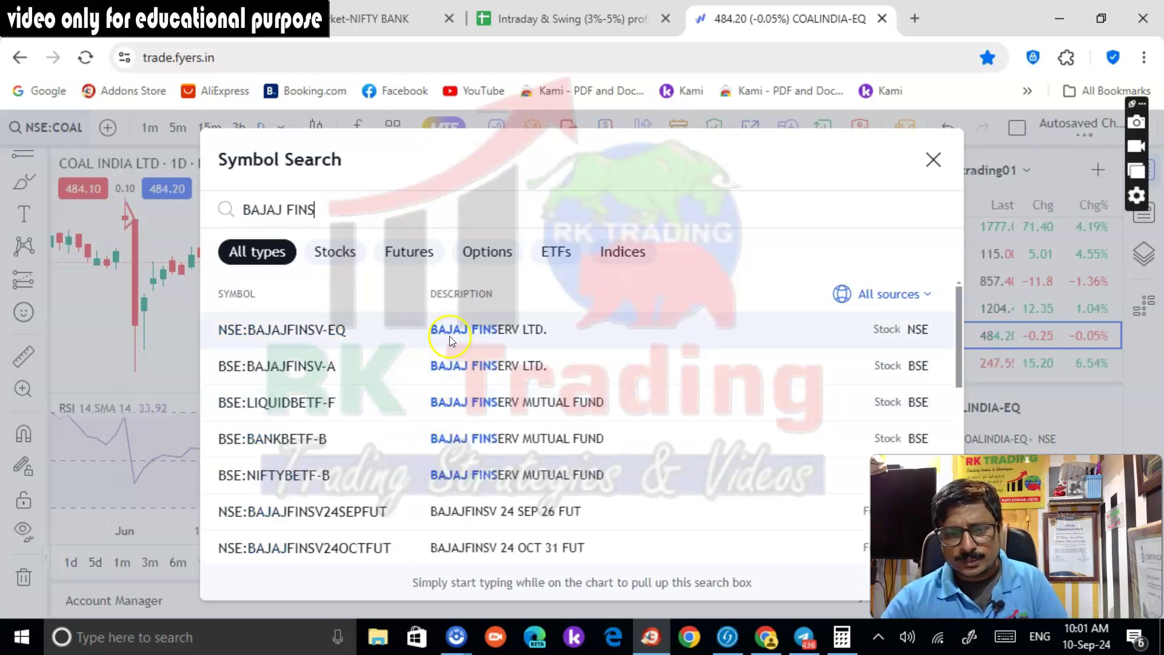
{"action": "left_click", "coordinate": [449, 335]}
{"action": "left_click", "coordinate": [176, 133]}
{"action": "right_click", "coordinate": [880, 216]}
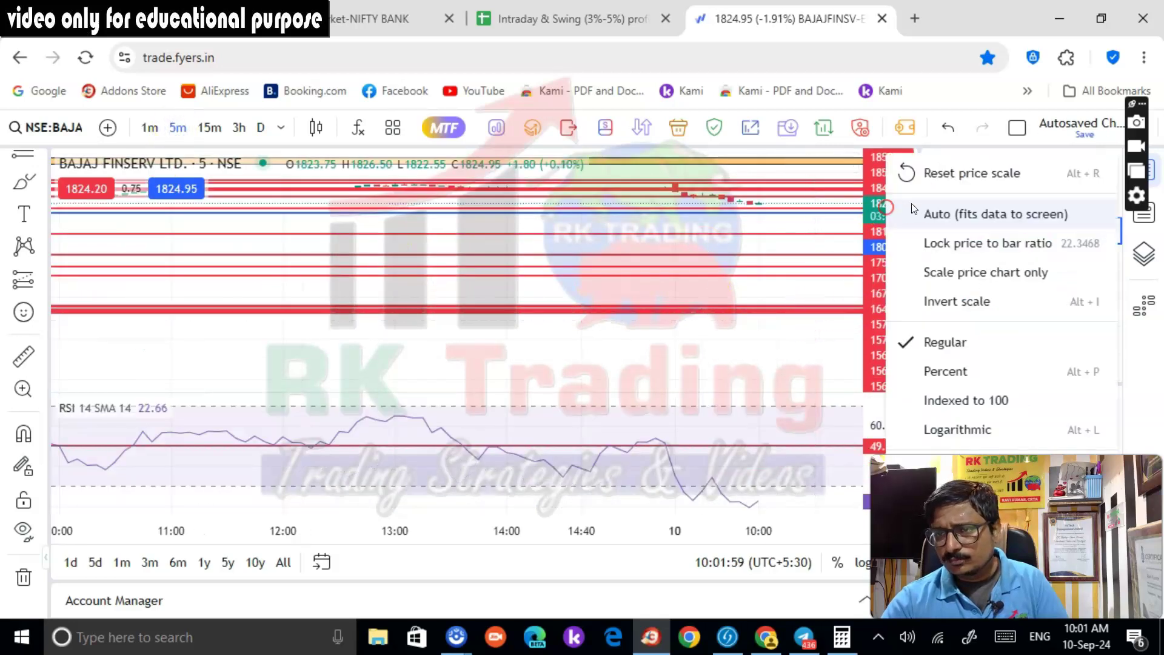
{"action": "left_click", "coordinate": [910, 212]}
{"action": "left_click_drag", "start_coordinate": [895, 255], "coordinate": [813, 346]}
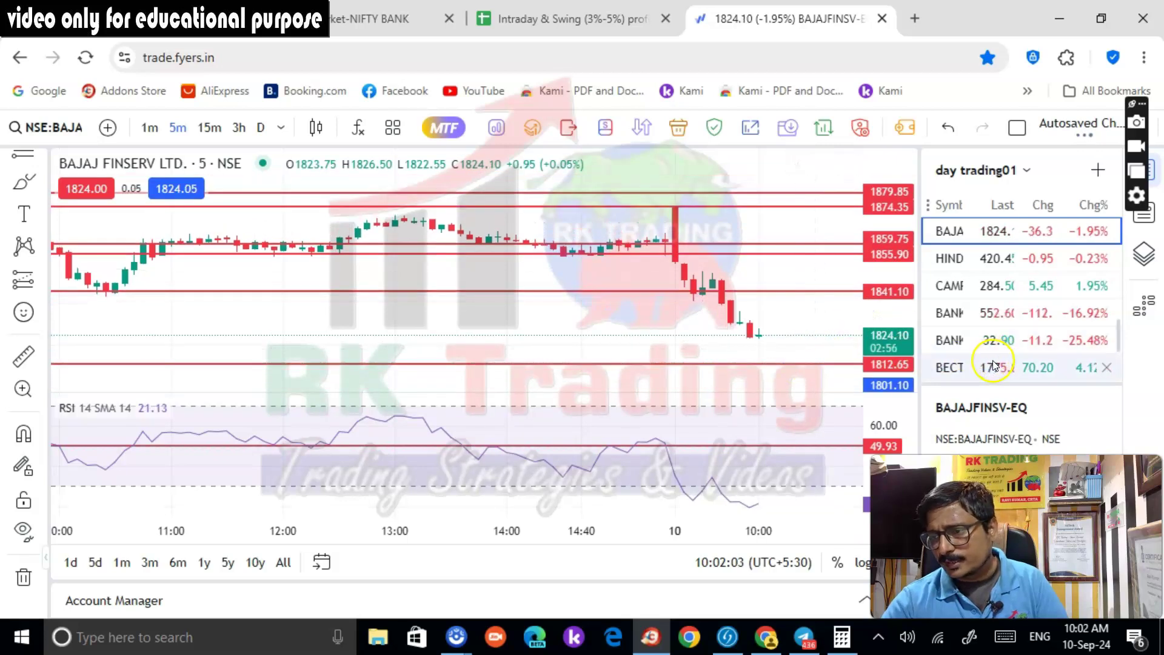
Check the CAMPUS chart, then open Aurobindo Pharma
{"action": "left_click", "coordinate": [982, 285]}
{"action": "scroll", "coordinate": [985, 355], "scroll_direction": "up", "scroll_amount": 3}
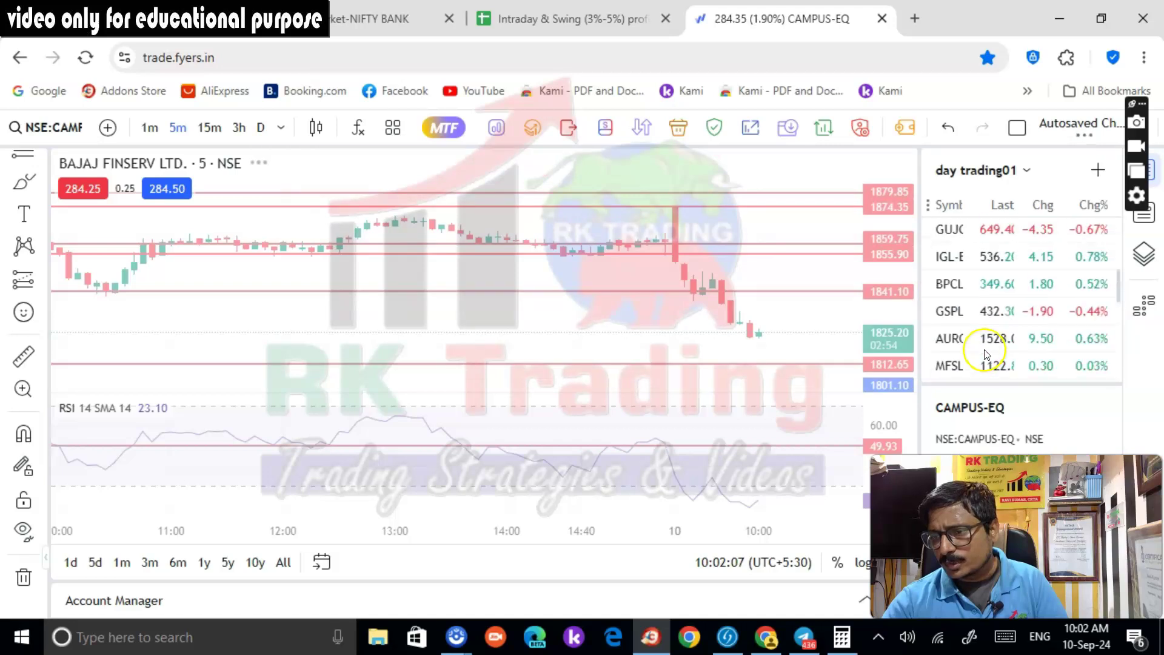
{"action": "scroll", "coordinate": [974, 345], "scroll_direction": "up", "scroll_amount": 1}
{"action": "scroll", "coordinate": [983, 356], "scroll_direction": "down", "scroll_amount": 1}
{"action": "left_click", "coordinate": [958, 340]}
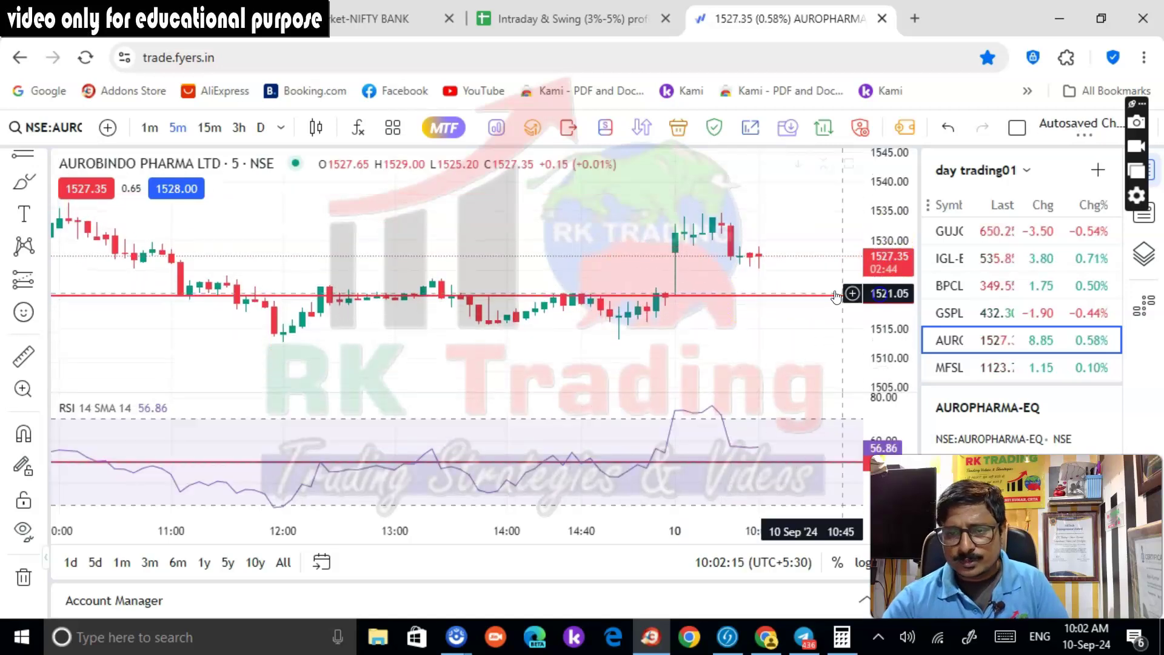
Open the Nifty Bank index chart from the watchlist and zoom in to review it
{"action": "scroll", "coordinate": [812, 285], "scroll_direction": "down", "scroll_amount": 2}
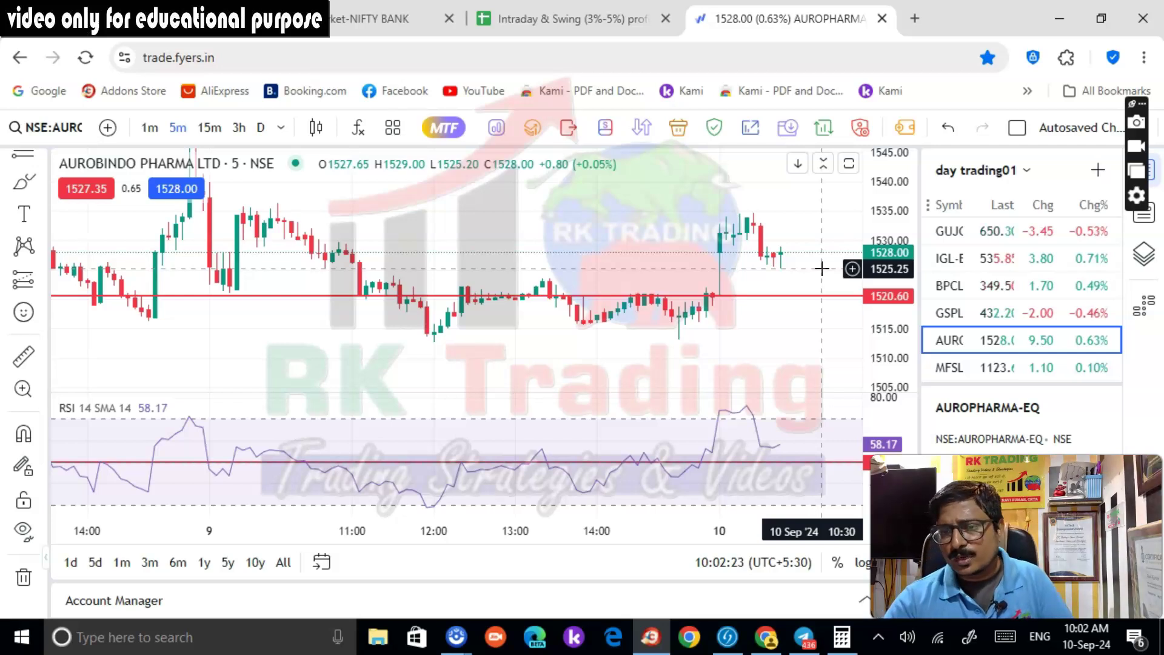
{"action": "scroll", "coordinate": [971, 315], "scroll_direction": "up", "scroll_amount": 5}
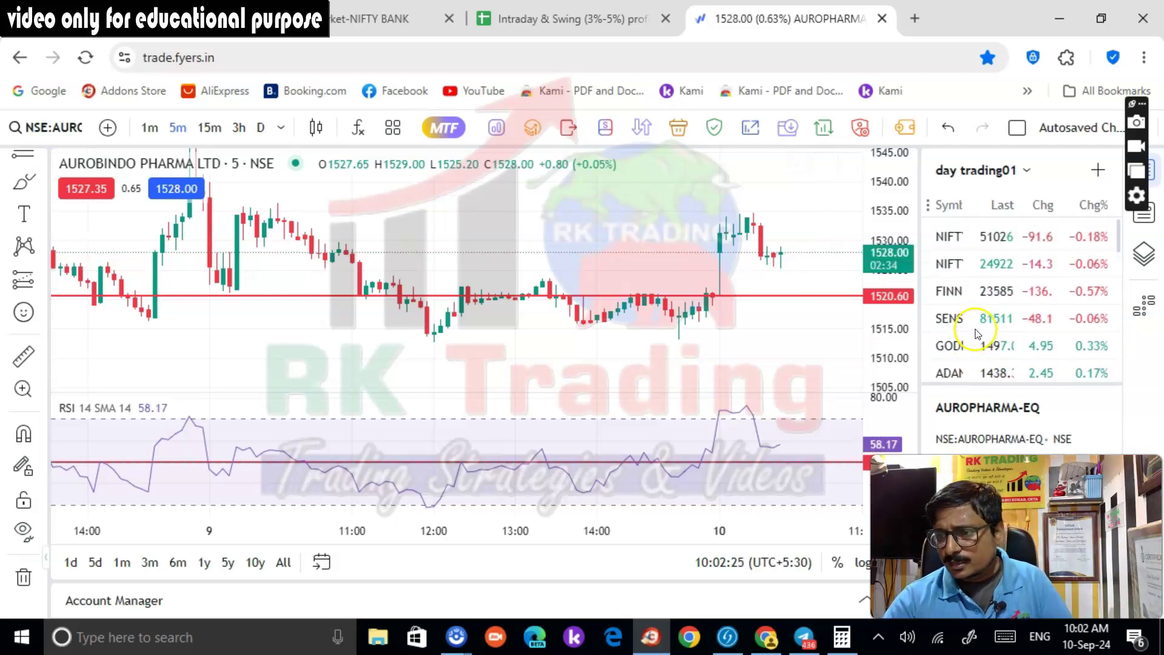
{"action": "left_click", "coordinate": [996, 237]}
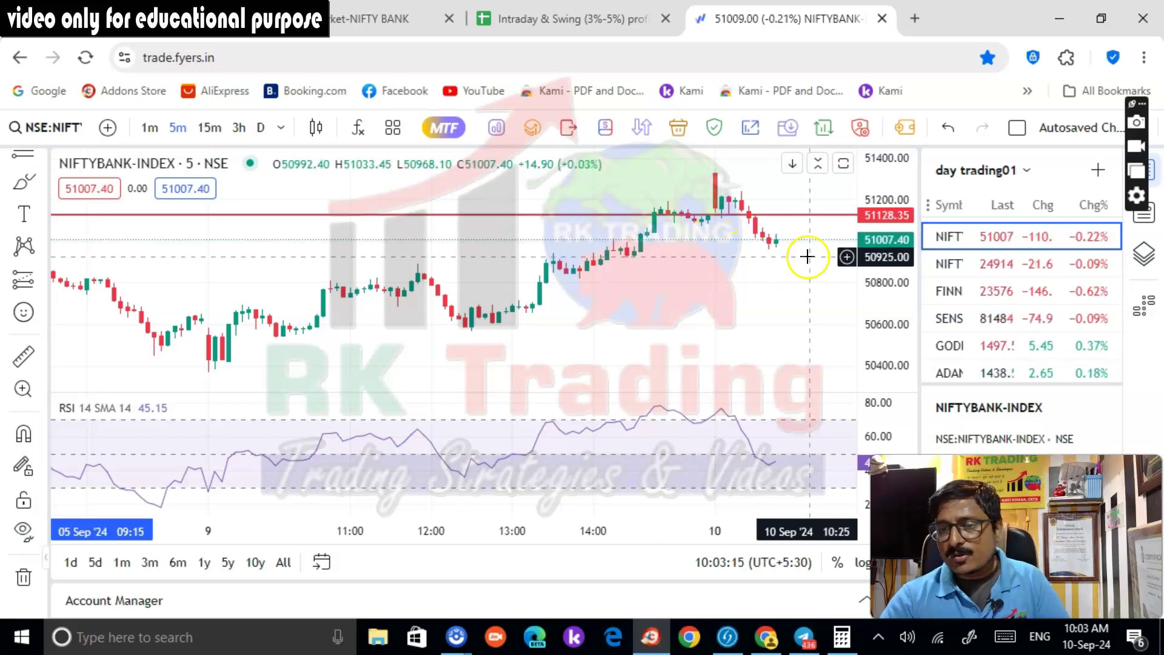
{"action": "scroll", "coordinate": [812, 250], "scroll_direction": "up", "scroll_amount": 1}
{"action": "scroll", "coordinate": [811, 249], "scroll_direction": "up", "scroll_amount": 1}
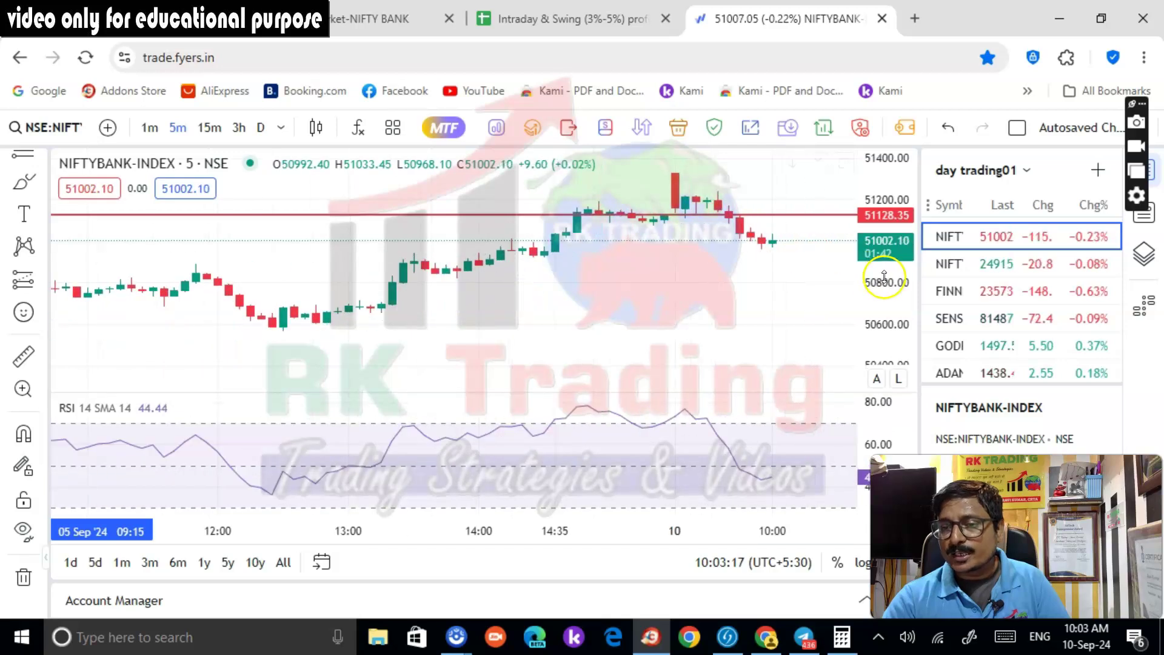
{"action": "scroll", "coordinate": [815, 242], "scroll_direction": "up", "scroll_amount": 1}
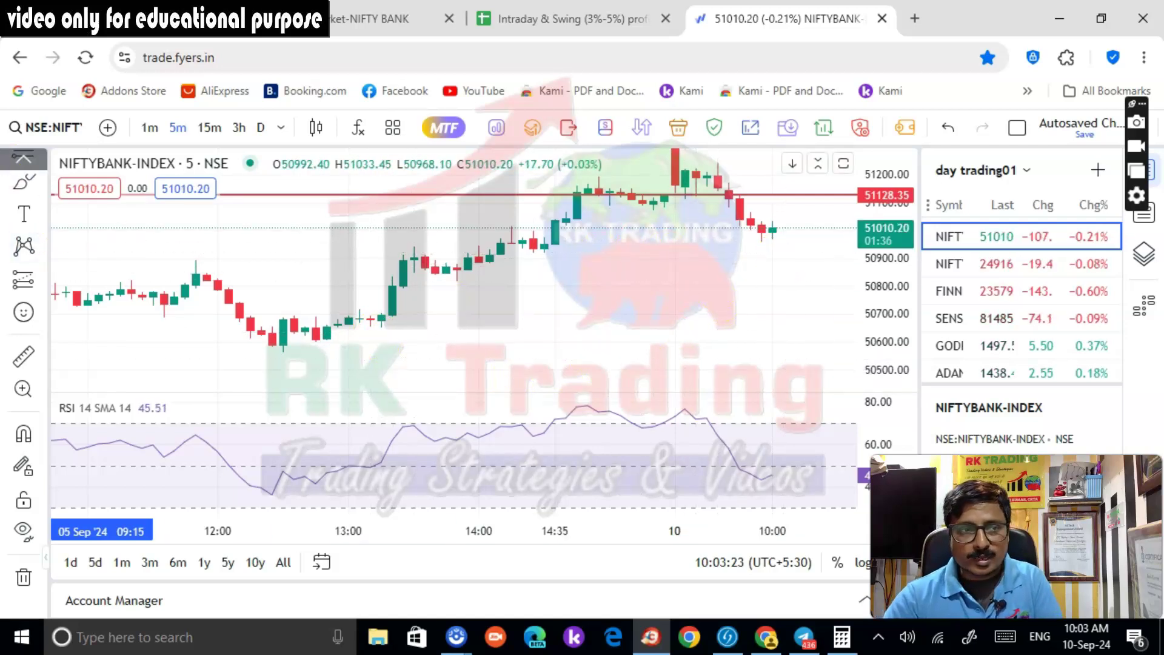
{"action": "left_click", "coordinate": [23, 161]}
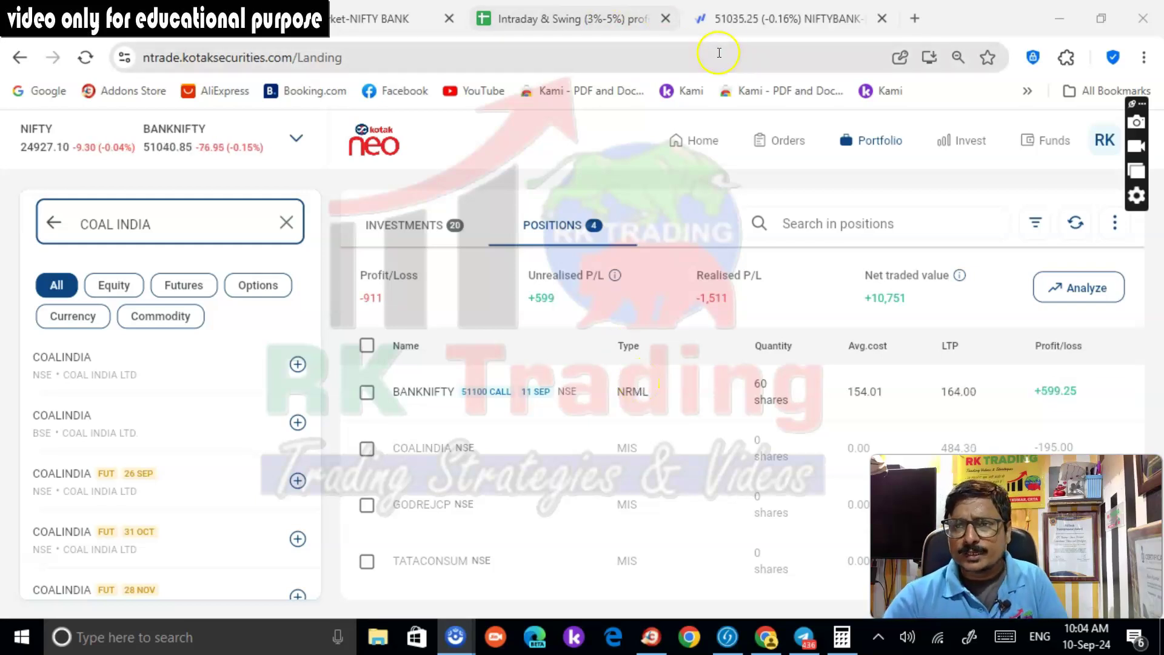
Mark a 50954.75 level on Nifty Bank, check Kotak Neo positions, and return to the chart
{"action": "left_click", "coordinate": [703, 18]}
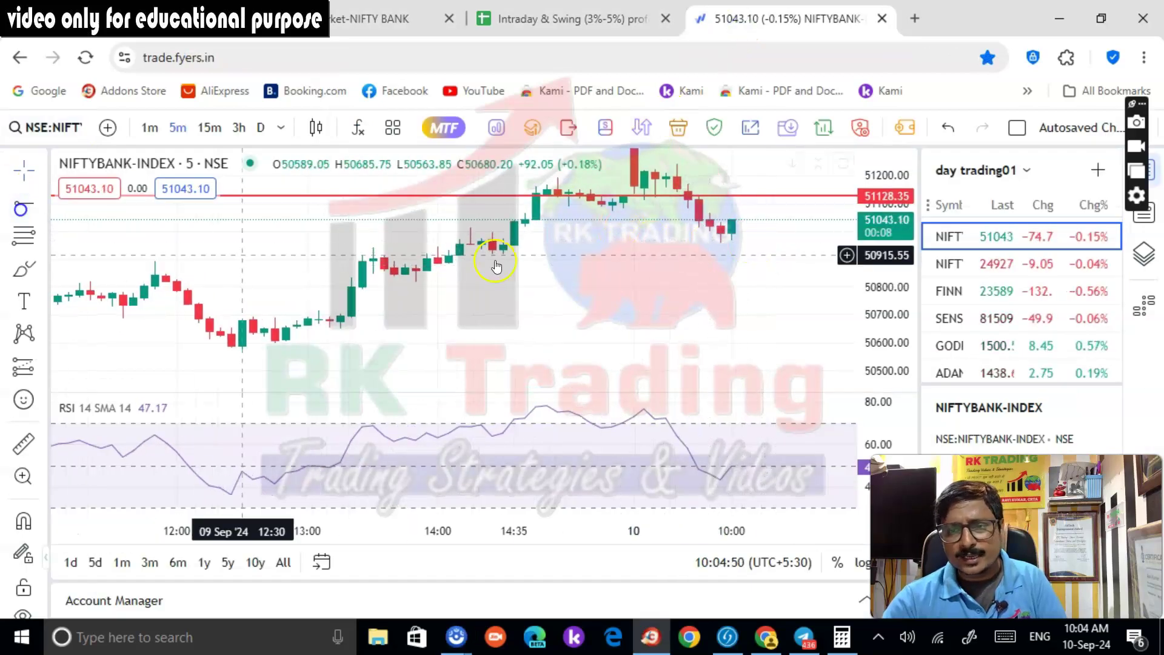
{"action": "left_click", "coordinate": [655, 243]}
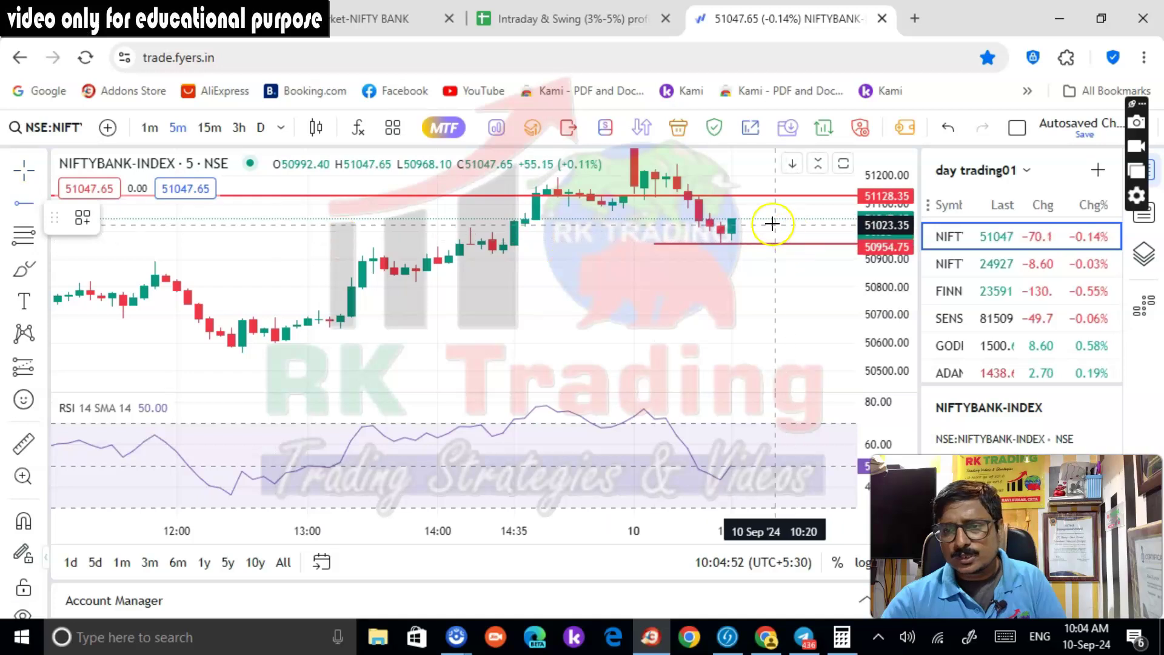
{"action": "left_click", "coordinate": [646, 194]}
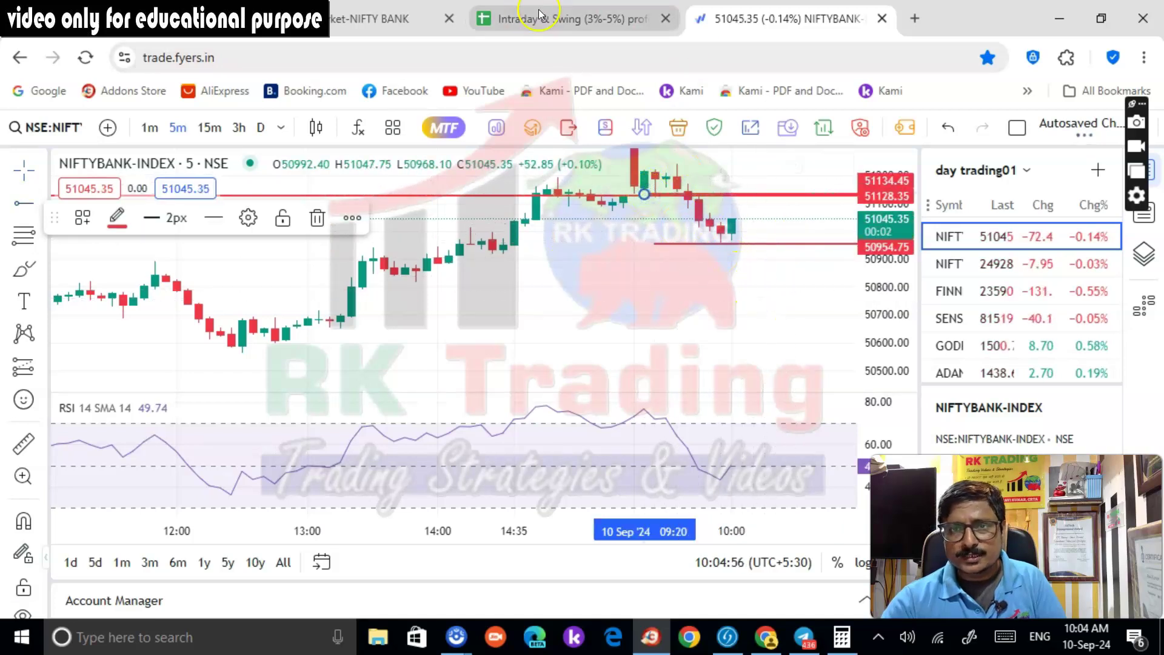
{"action": "left_click", "coordinate": [388, 19]}
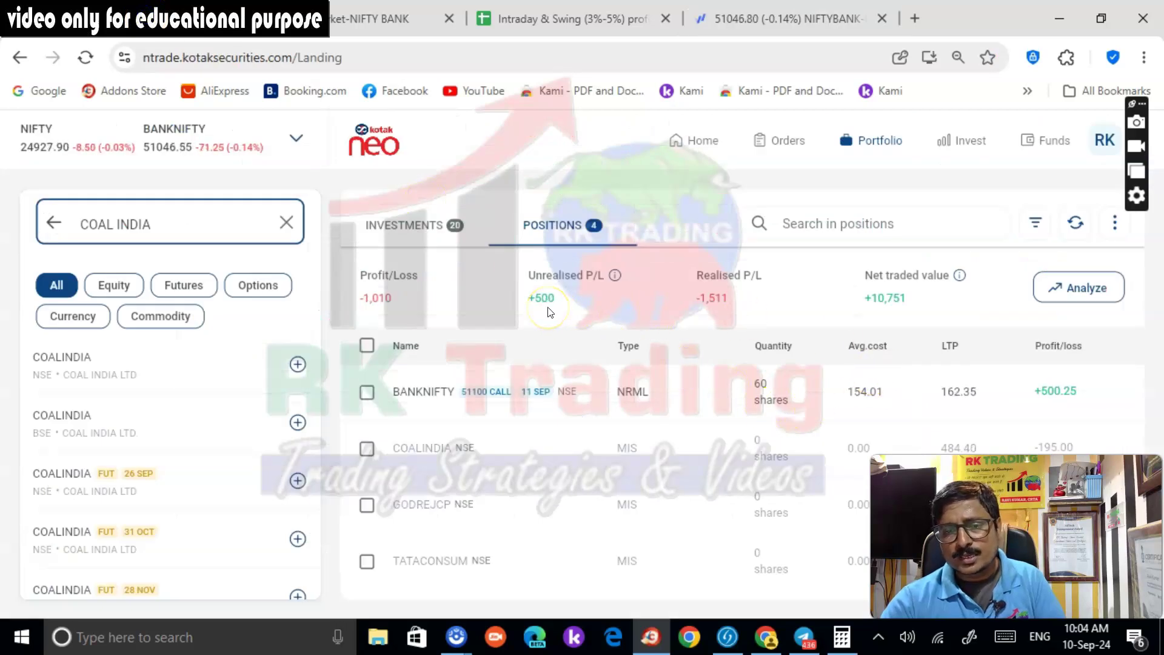
{"action": "mouse_move", "coordinate": [415, 417]}
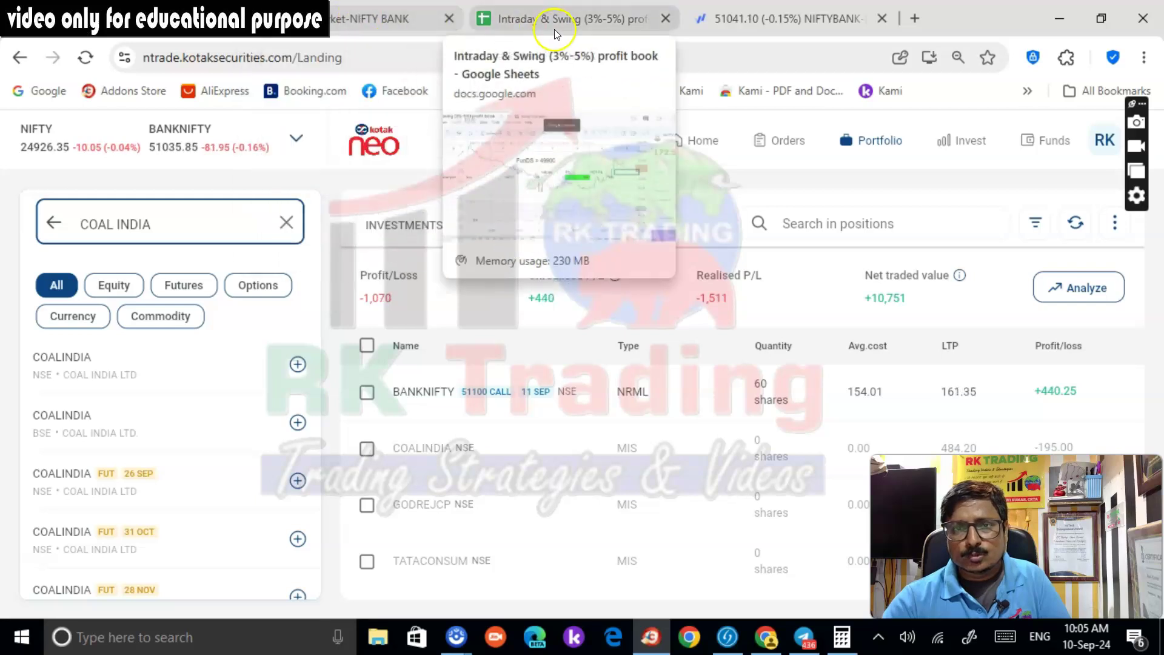
{"action": "left_click", "coordinate": [766, 23]}
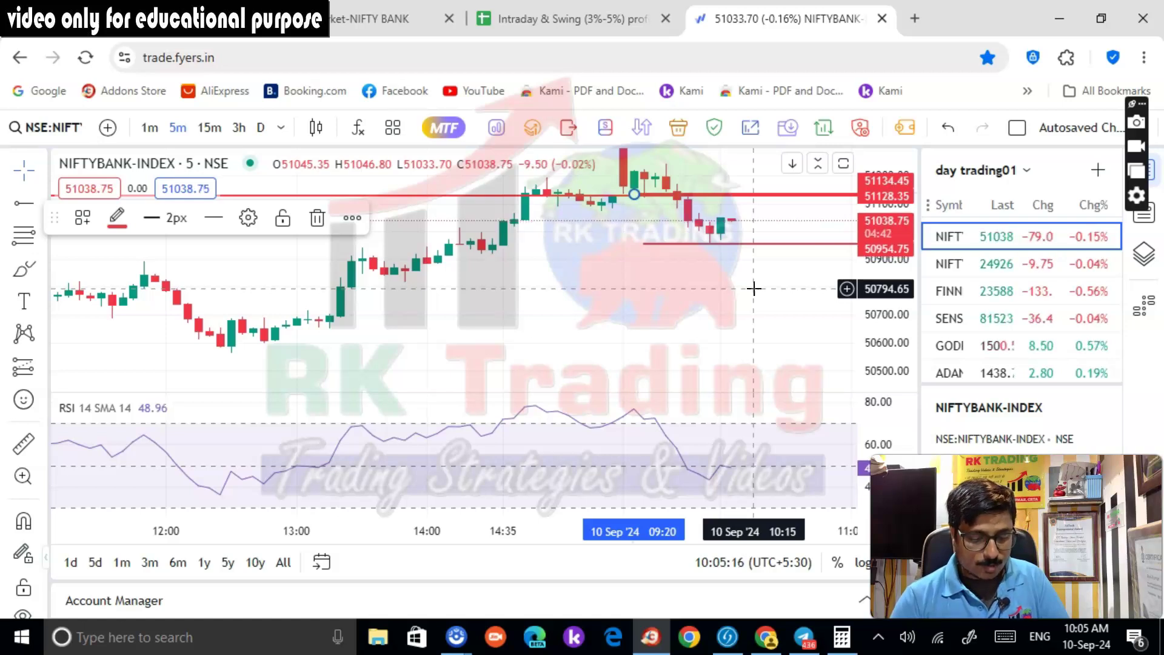
{"action": "scroll", "coordinate": [752, 290], "scroll_direction": "up", "scroll_amount": 2}
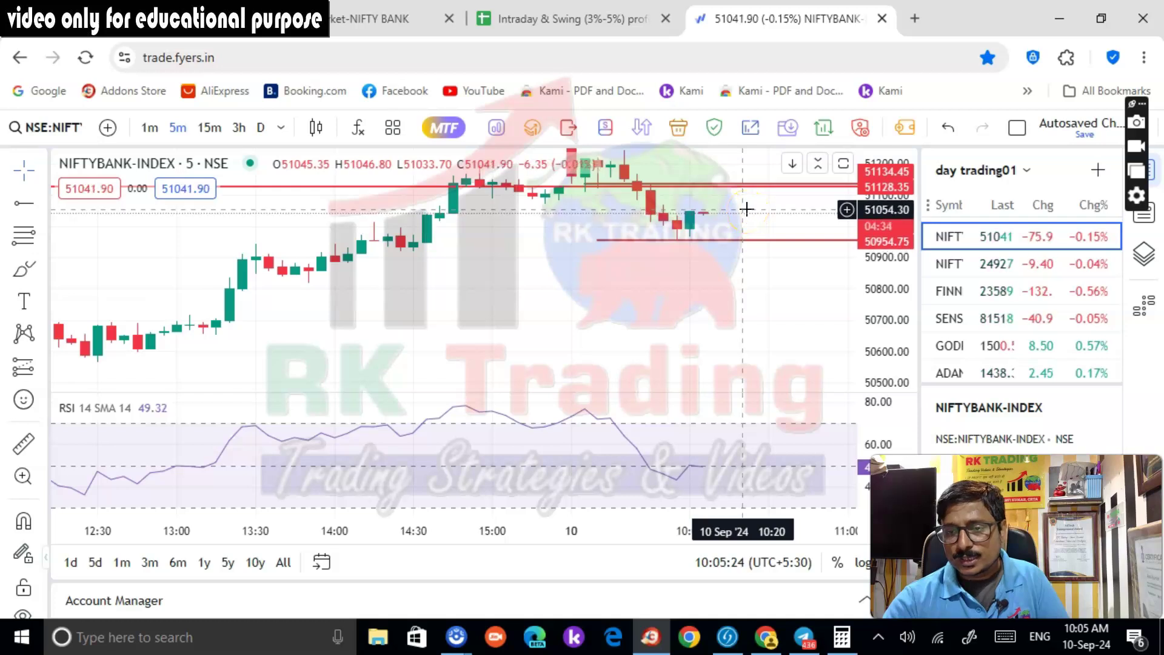
{"action": "left_click", "coordinate": [689, 253]}
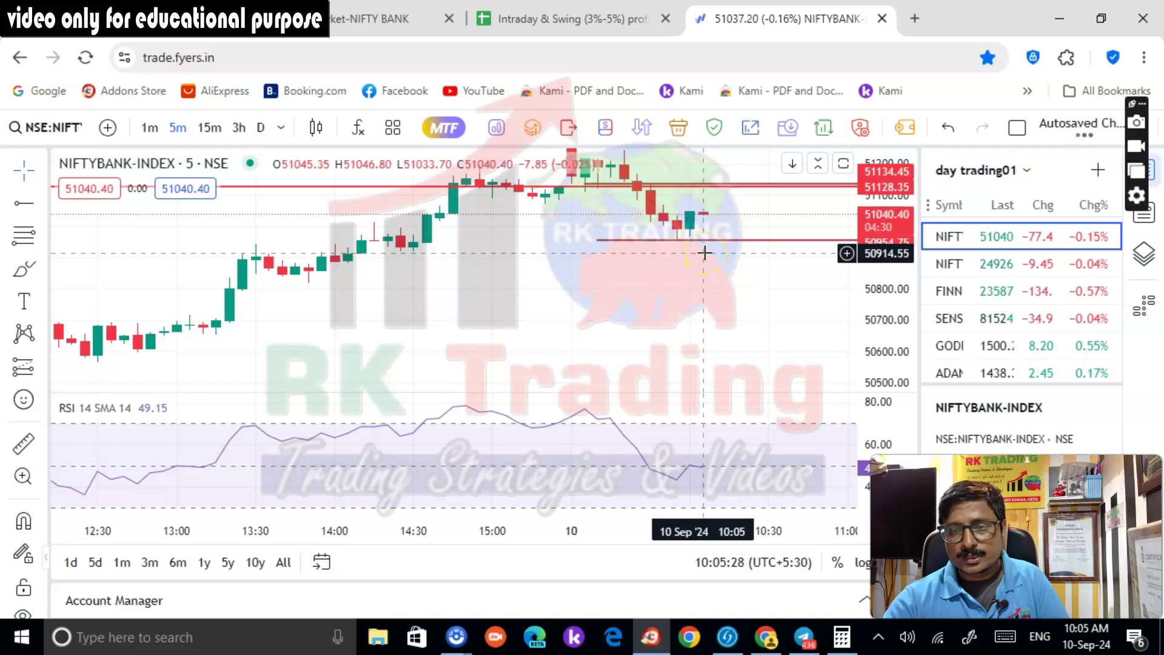
{"action": "left_click", "coordinate": [760, 265]}
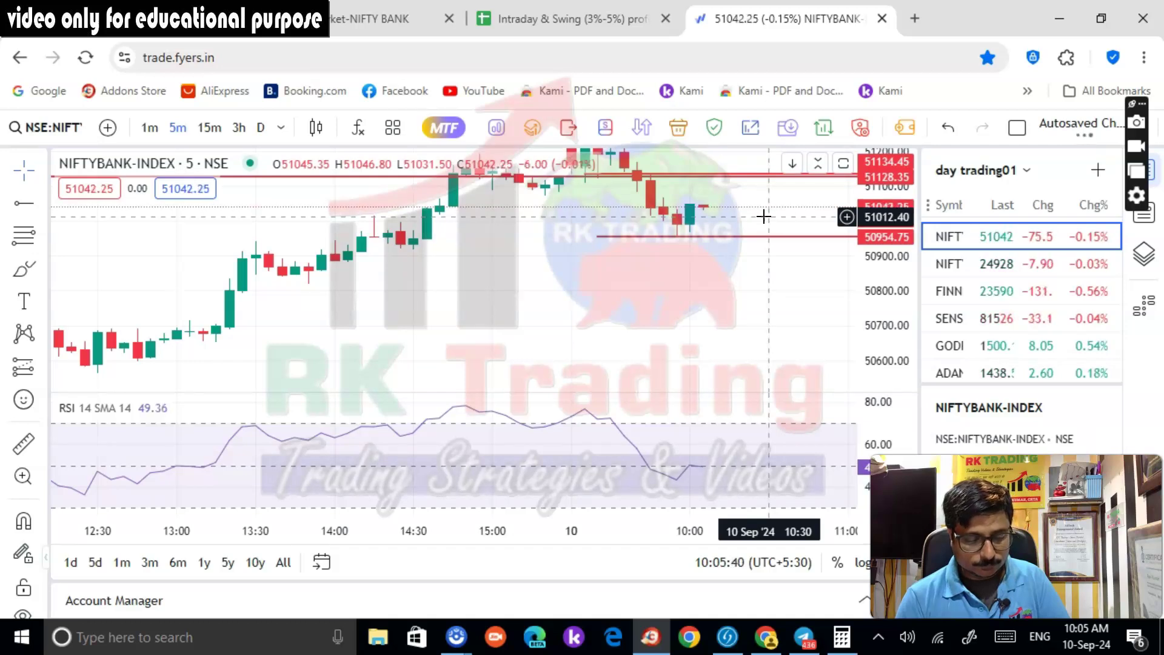
{"action": "left_click", "coordinate": [529, 15]}
{"action": "left_click", "coordinate": [127, 18]}
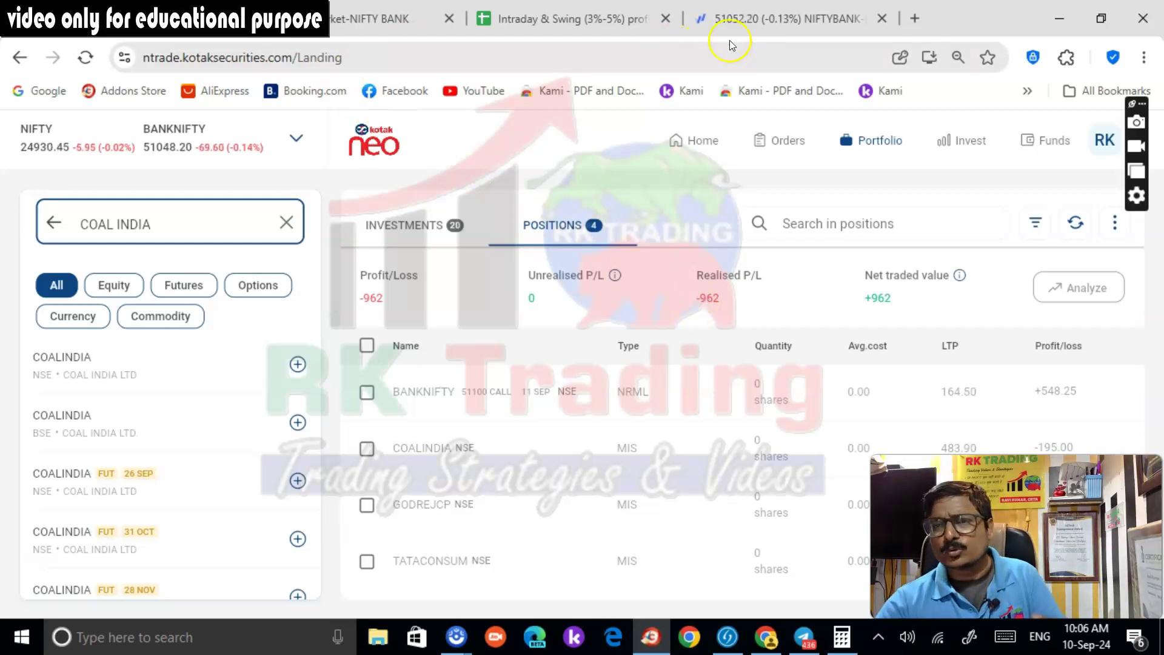
{"action": "left_click", "coordinate": [741, 25]}
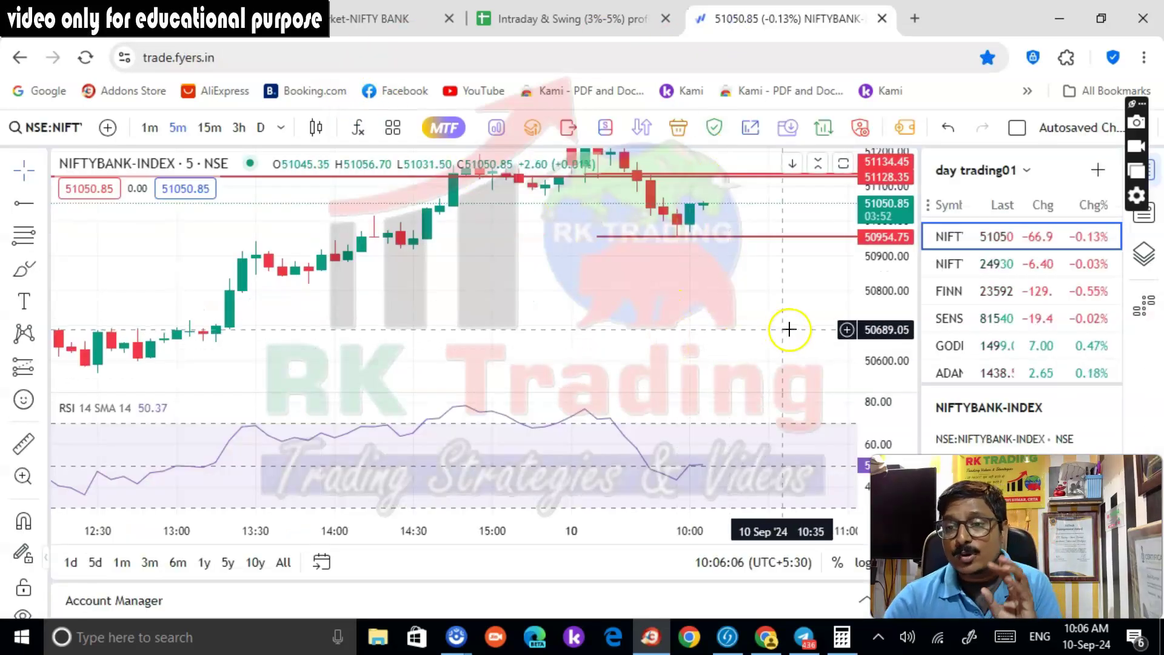
{"action": "scroll", "coordinate": [1025, 364], "scroll_direction": "down", "scroll_amount": 2}
{"action": "scroll", "coordinate": [1007, 351], "scroll_direction": "up", "scroll_amount": 2}
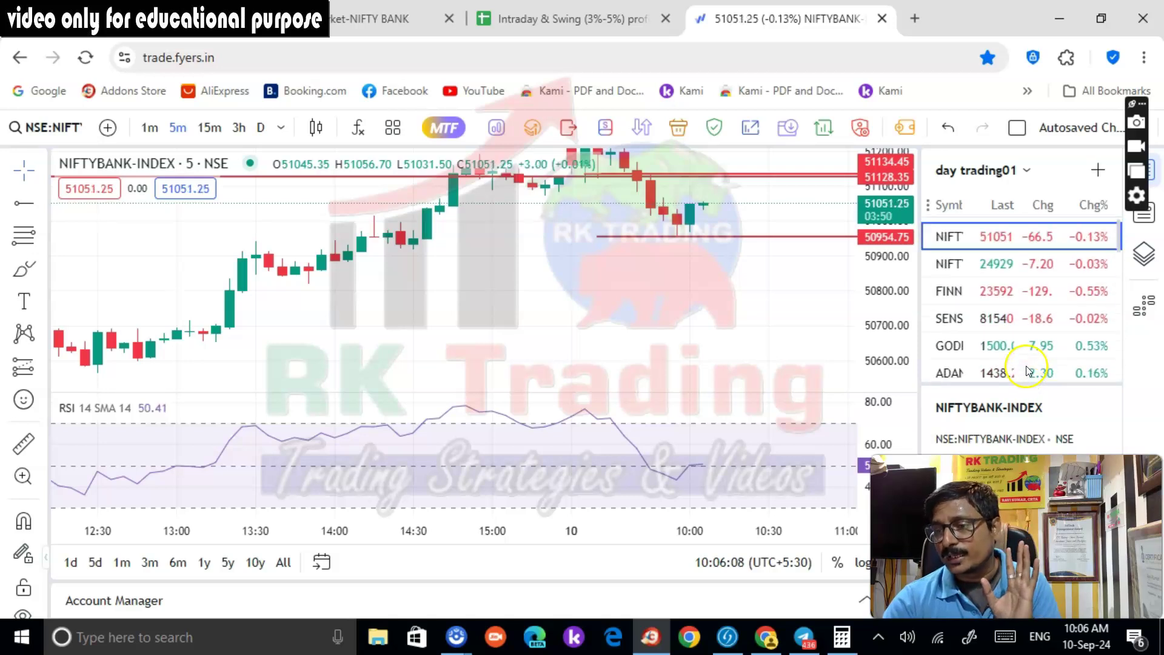
Open the Godrej Consumer, Tata Consumer and Mrs Bectors Food charts from the watchlist in turn
{"action": "left_click", "coordinate": [994, 345]}
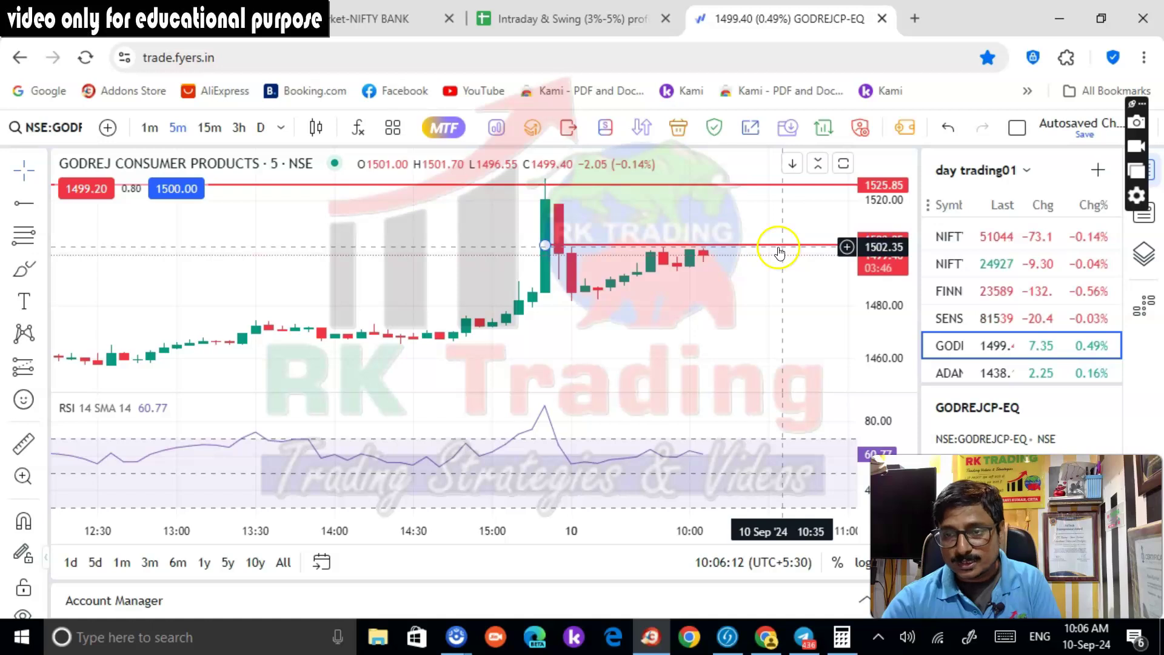
{"action": "scroll", "coordinate": [1019, 315], "scroll_direction": "down", "scroll_amount": 5}
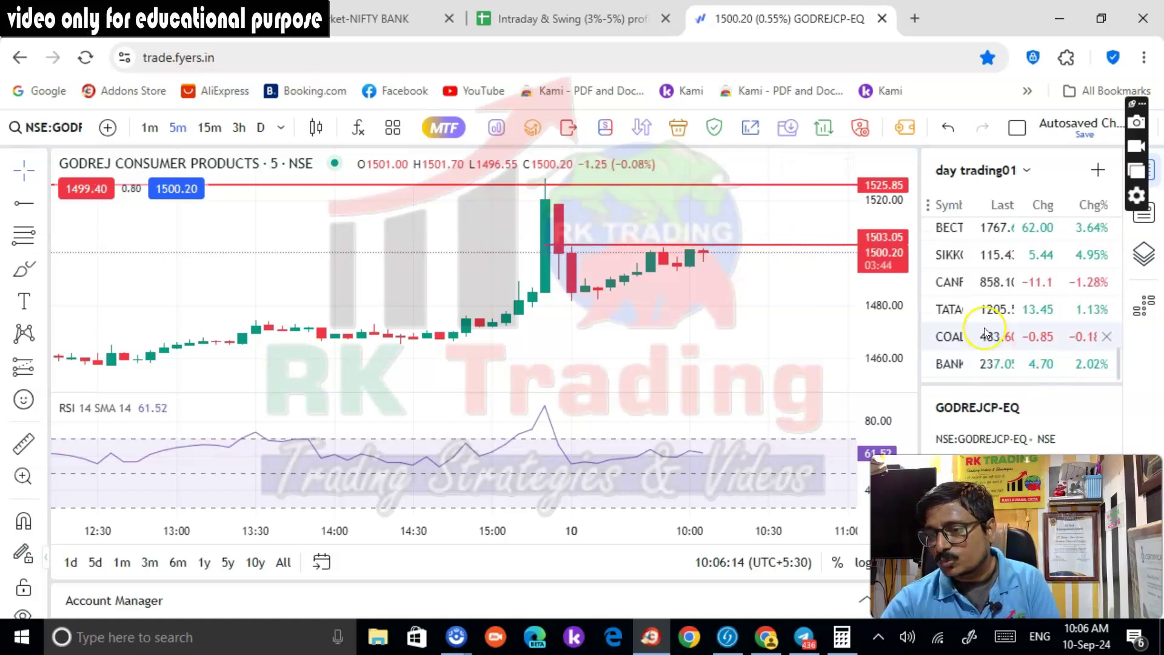
{"action": "left_click", "coordinate": [984, 318]}
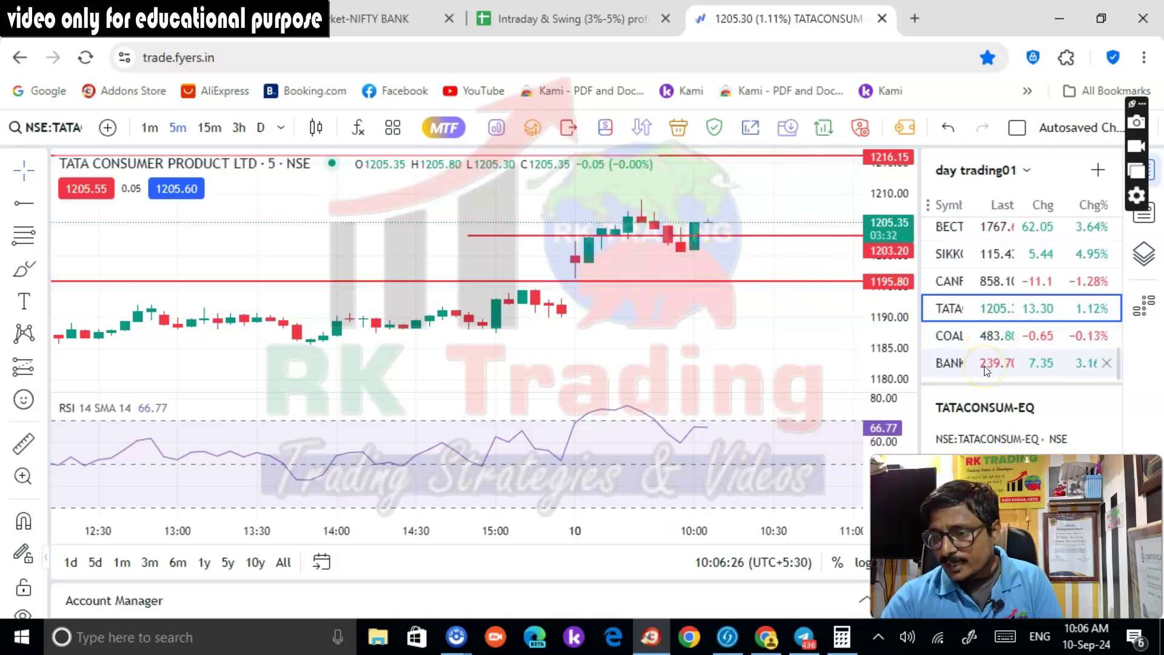
{"action": "left_click", "coordinate": [970, 235]}
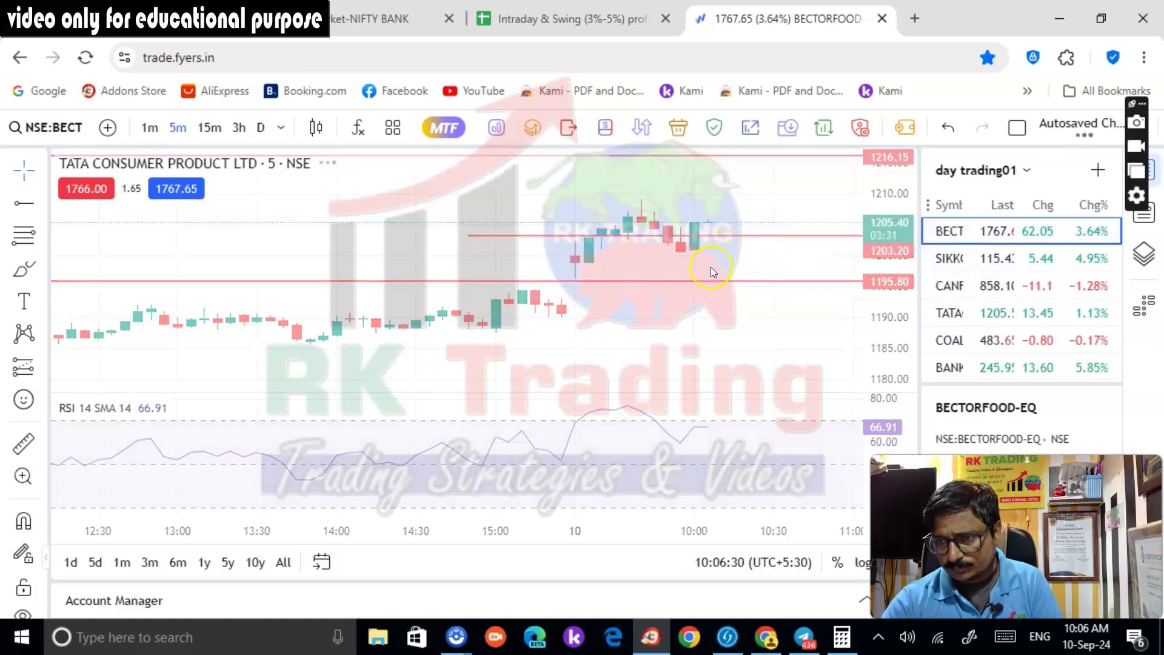
Review the Adani Ports chart, then return to the Tata Consumer Product chart
{"action": "scroll", "coordinate": [1018, 339], "scroll_direction": "up", "scroll_amount": 1}
{"action": "scroll", "coordinate": [1020, 367], "scroll_direction": "down", "scroll_amount": 3}
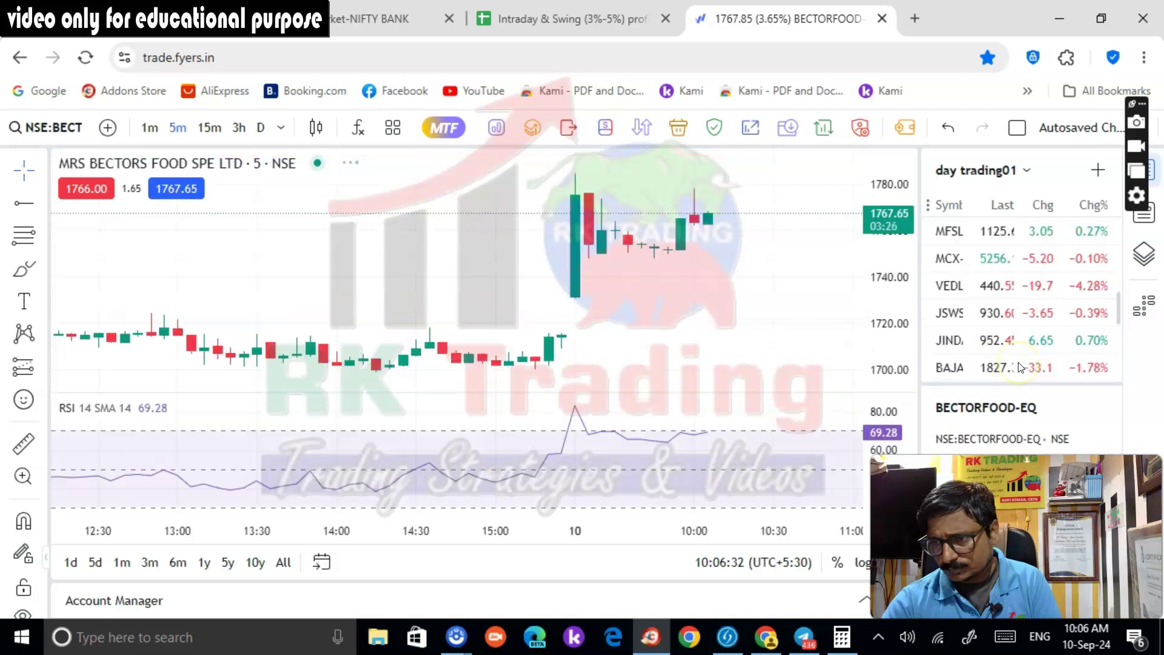
{"action": "scroll", "coordinate": [1007, 364], "scroll_direction": "up", "scroll_amount": 4}
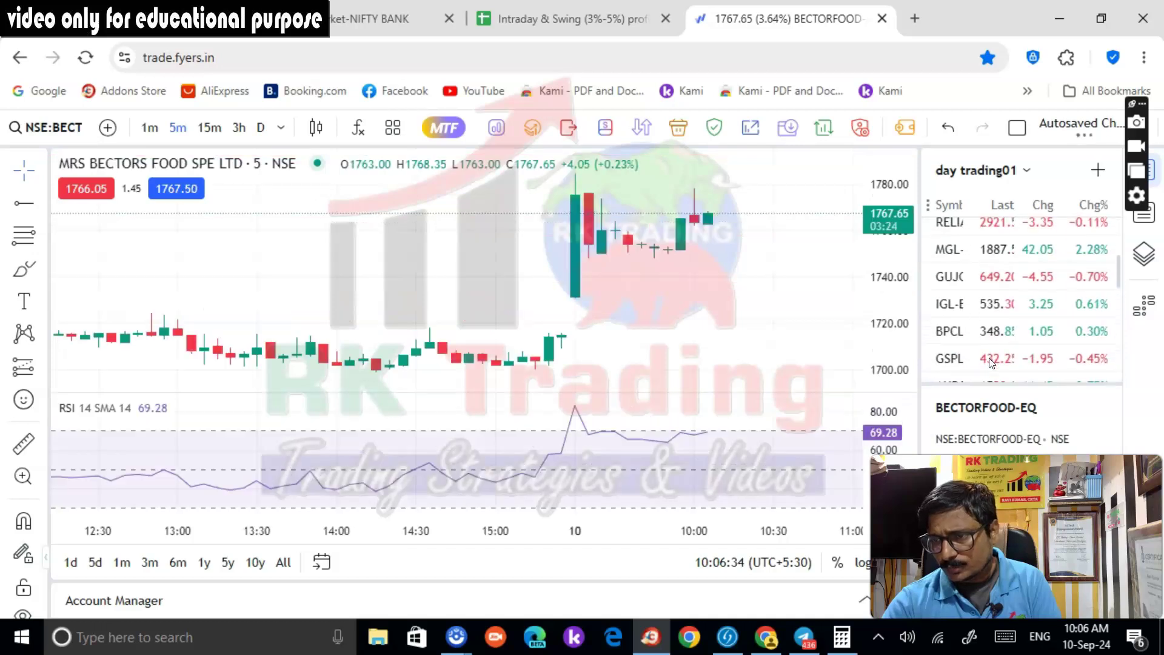
{"action": "scroll", "coordinate": [988, 358], "scroll_direction": "up", "scroll_amount": 3}
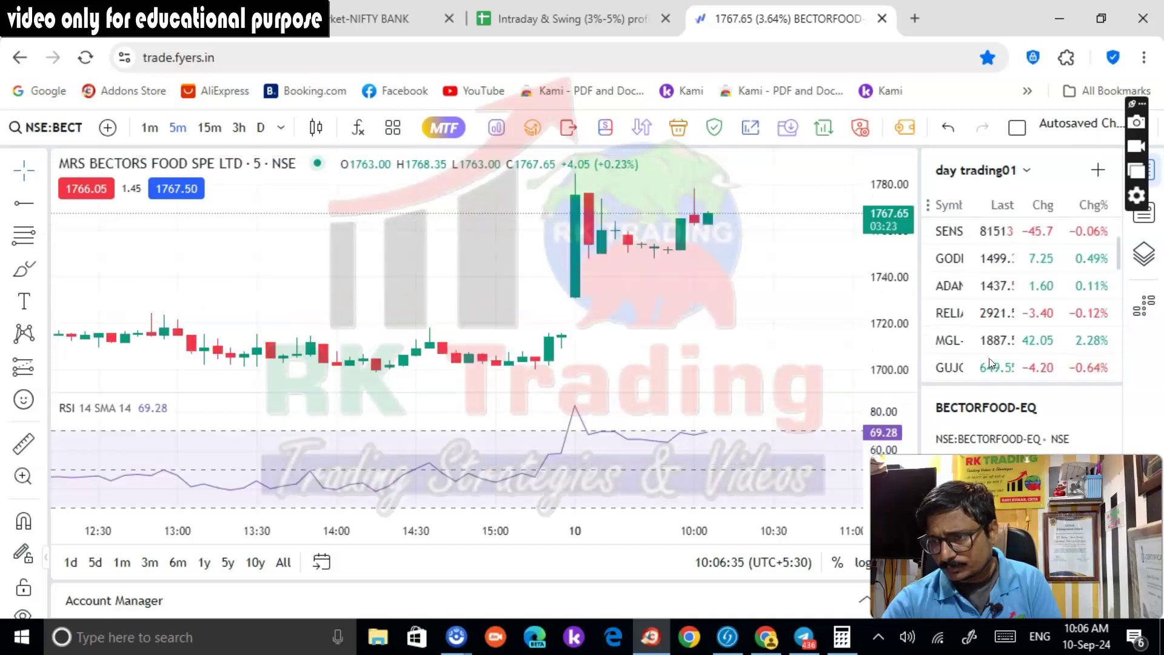
{"action": "left_click", "coordinate": [944, 287]}
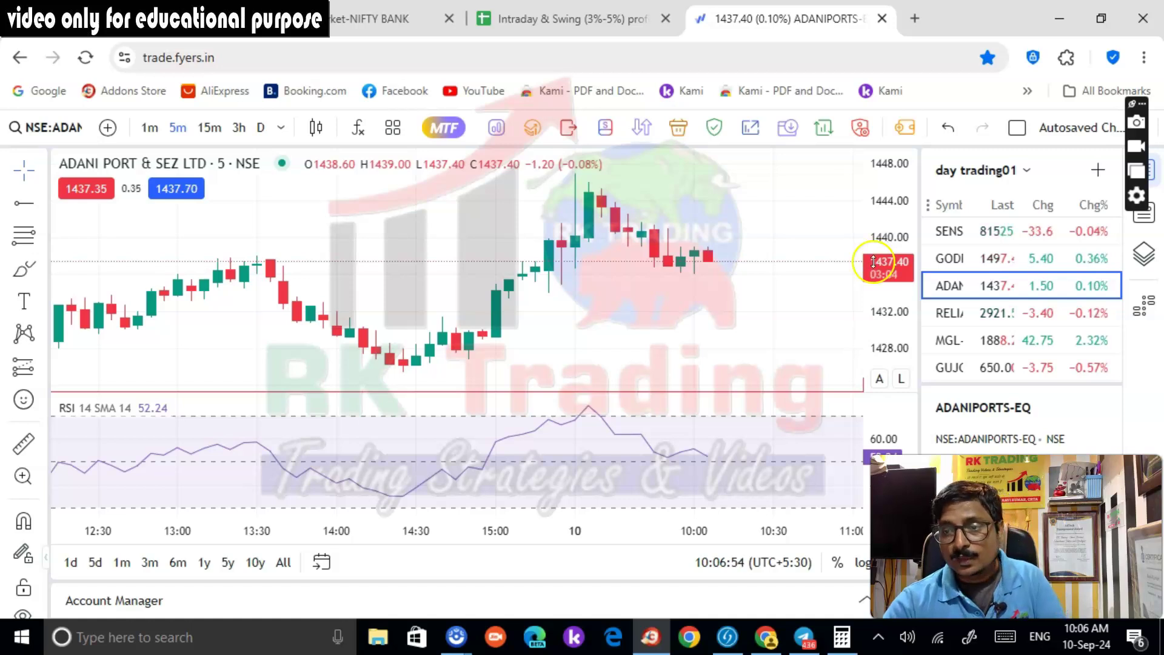
{"action": "scroll", "coordinate": [1006, 364], "scroll_direction": "down", "scroll_amount": 5}
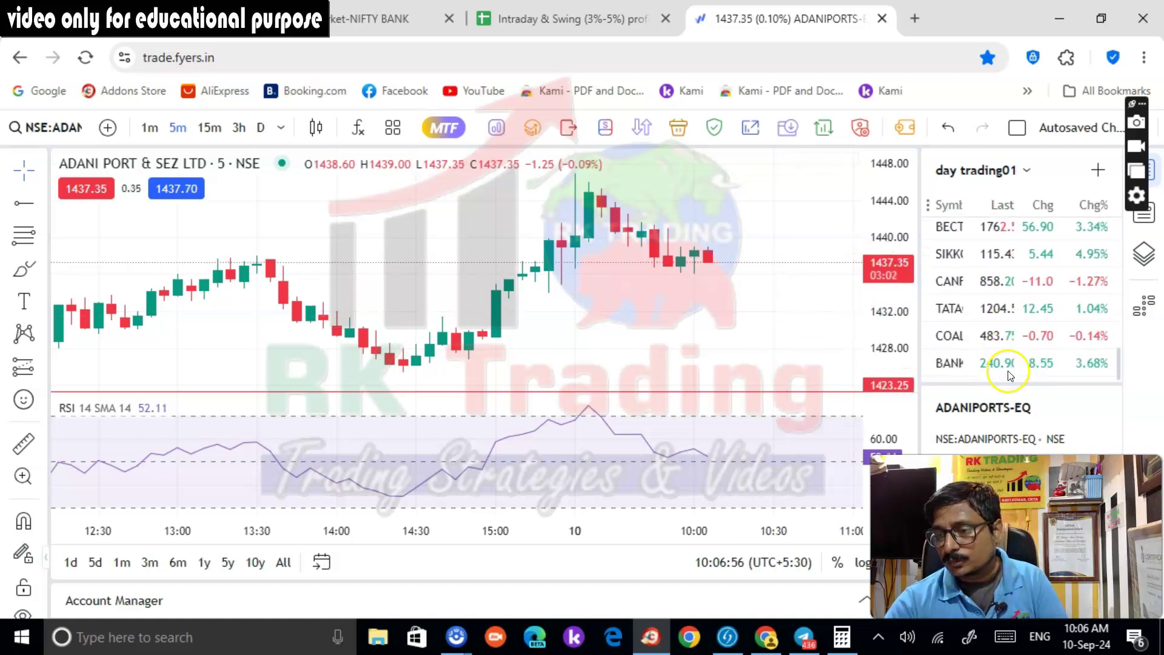
{"action": "scroll", "coordinate": [994, 367], "scroll_direction": "up", "scroll_amount": 2}
{"action": "scroll", "coordinate": [988, 371], "scroll_direction": "up", "scroll_amount": 6}
{"action": "scroll", "coordinate": [990, 367], "scroll_direction": "down", "scroll_amount": 3}
{"action": "scroll", "coordinate": [991, 370], "scroll_direction": "down", "scroll_amount": 3}
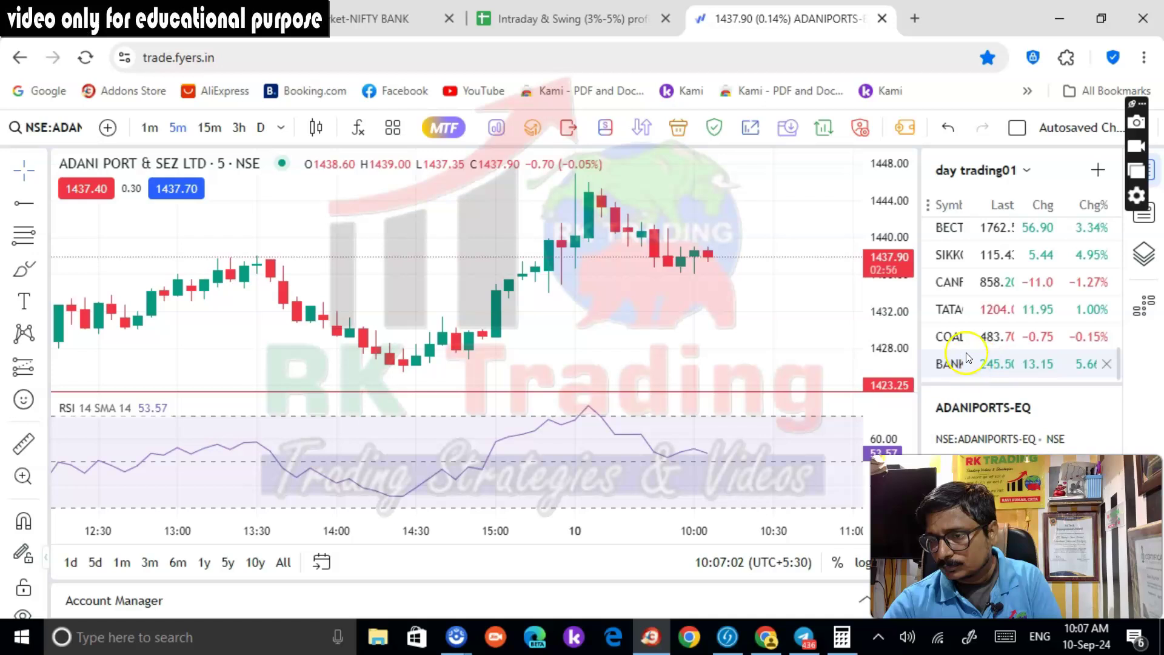
{"action": "left_click", "coordinate": [958, 311]}
{"action": "scroll", "coordinate": [964, 328], "scroll_direction": "up", "scroll_amount": 2}
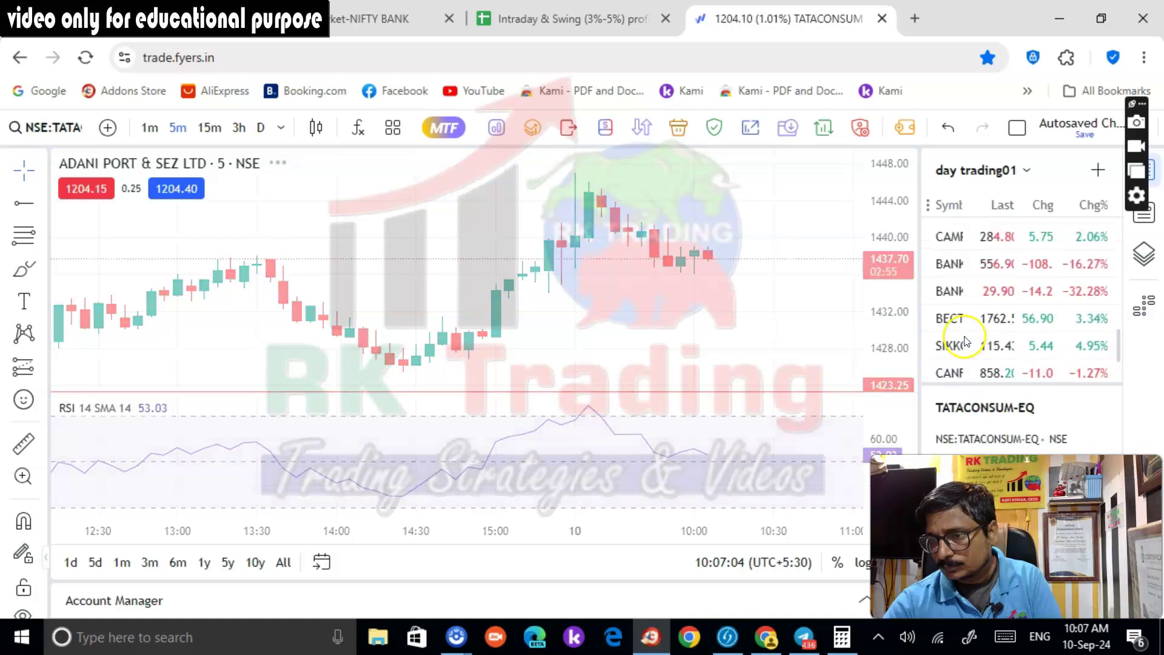
Search for HAL and load the Hindustan Aeronautics (HAL-EQ) chart
{"action": "left_click", "coordinate": [72, 128]}
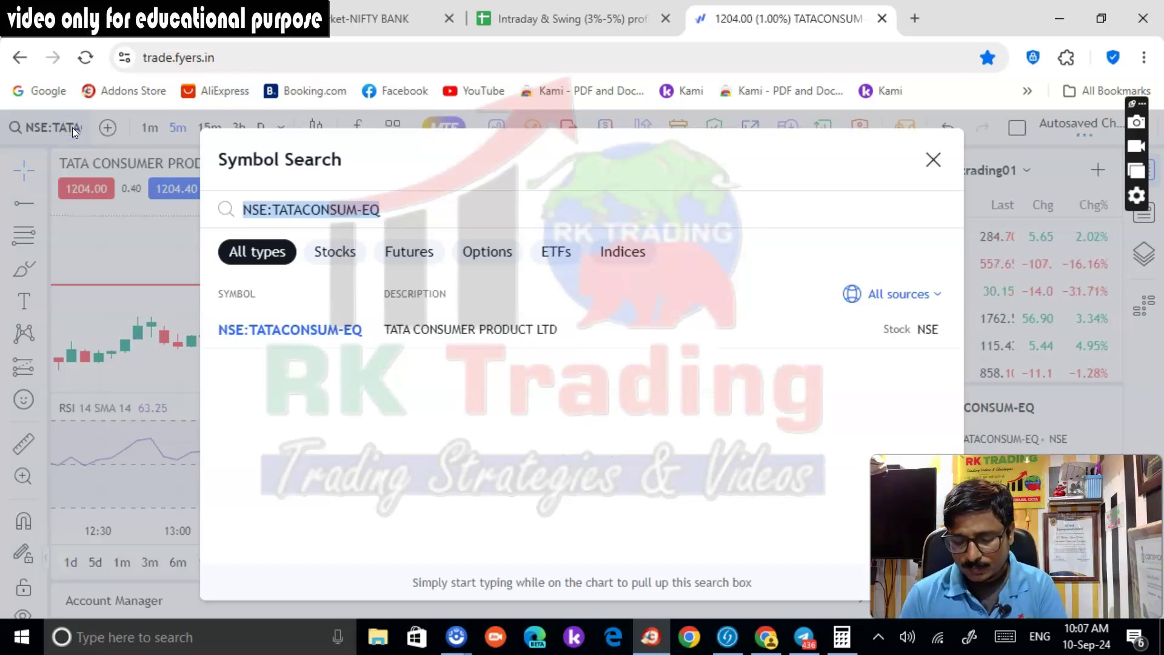
{"action": "type", "text": "HAL"}
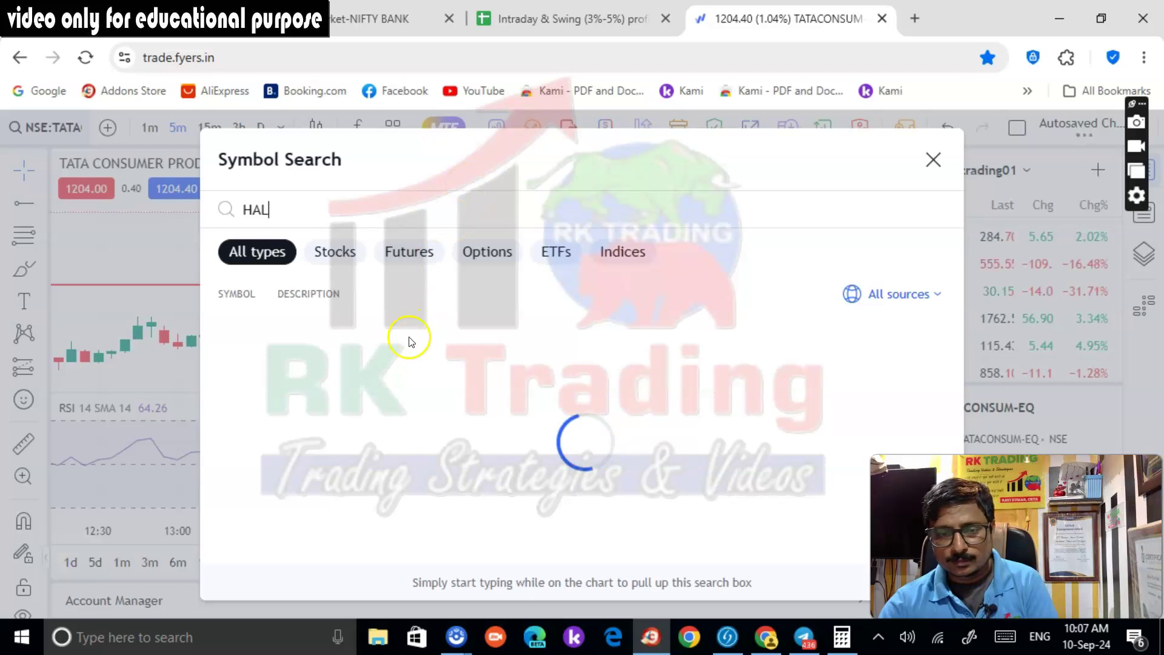
{"action": "left_click", "coordinate": [410, 329]}
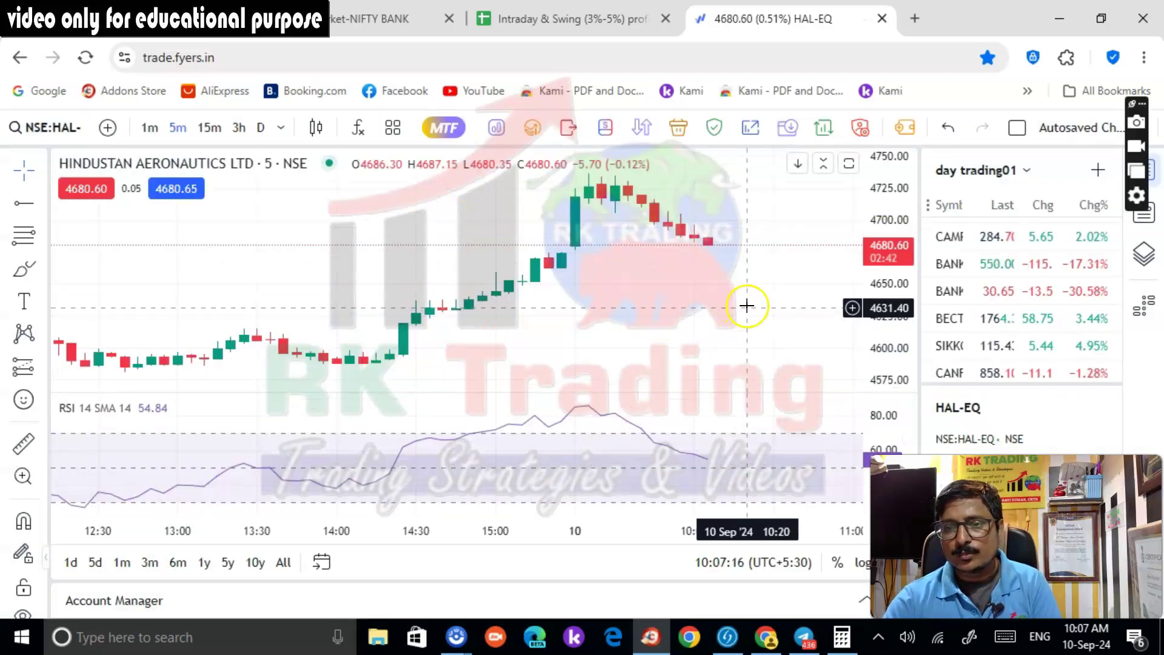
{"action": "scroll", "coordinate": [744, 304], "scroll_direction": "down", "scroll_amount": 3}
Draw a horizontal ray level at 4674.70, extending it back to 9 Sep morning
{"action": "left_click", "coordinate": [23, 203]}
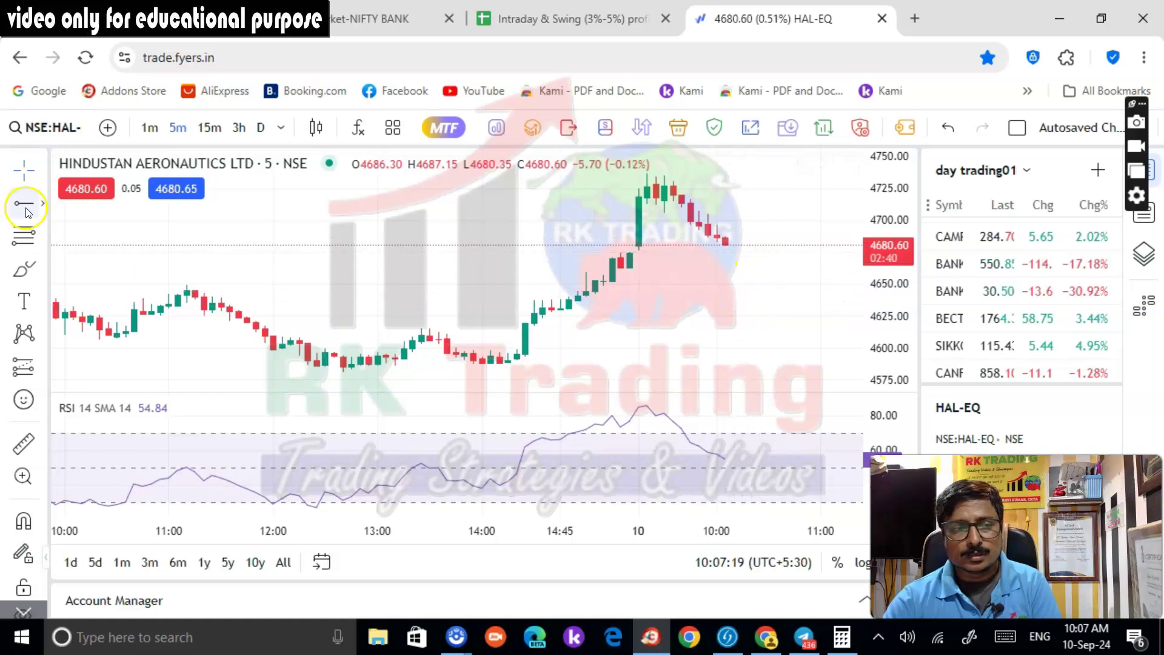
{"action": "left_click", "coordinate": [605, 249]}
{"action": "scroll", "coordinate": [793, 284], "scroll_direction": "down", "scroll_amount": 3}
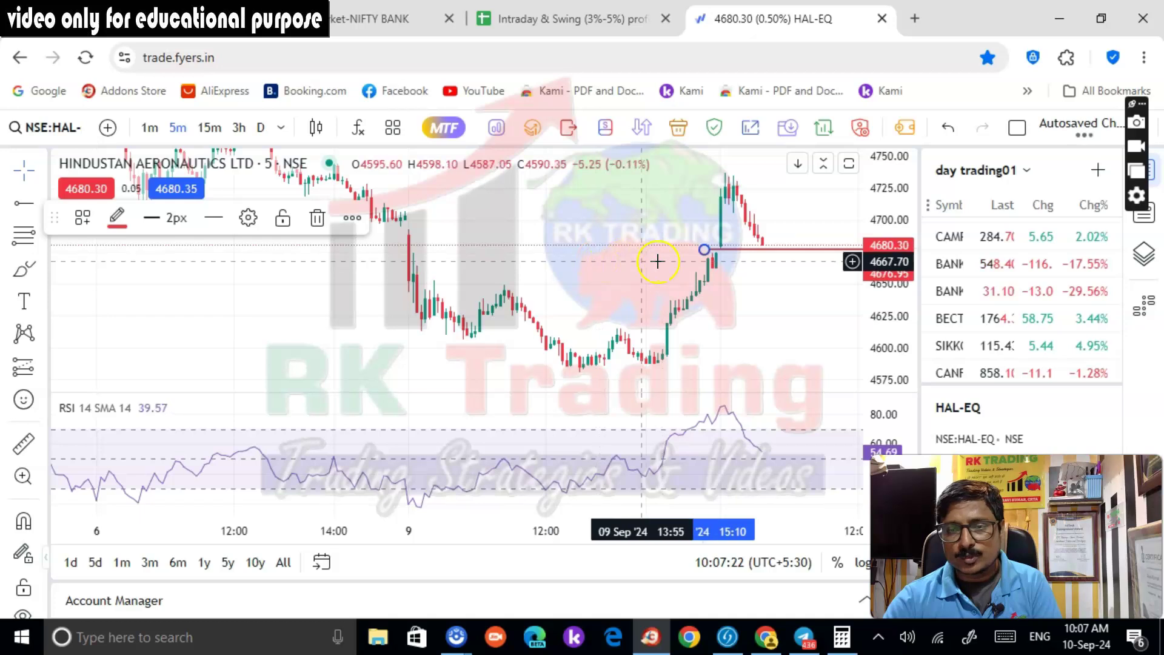
{"action": "scroll", "coordinate": [800, 297], "scroll_direction": "up", "scroll_amount": 4}
{"action": "left_click_drag", "start_coordinate": [816, 288], "coordinate": [743, 325]}
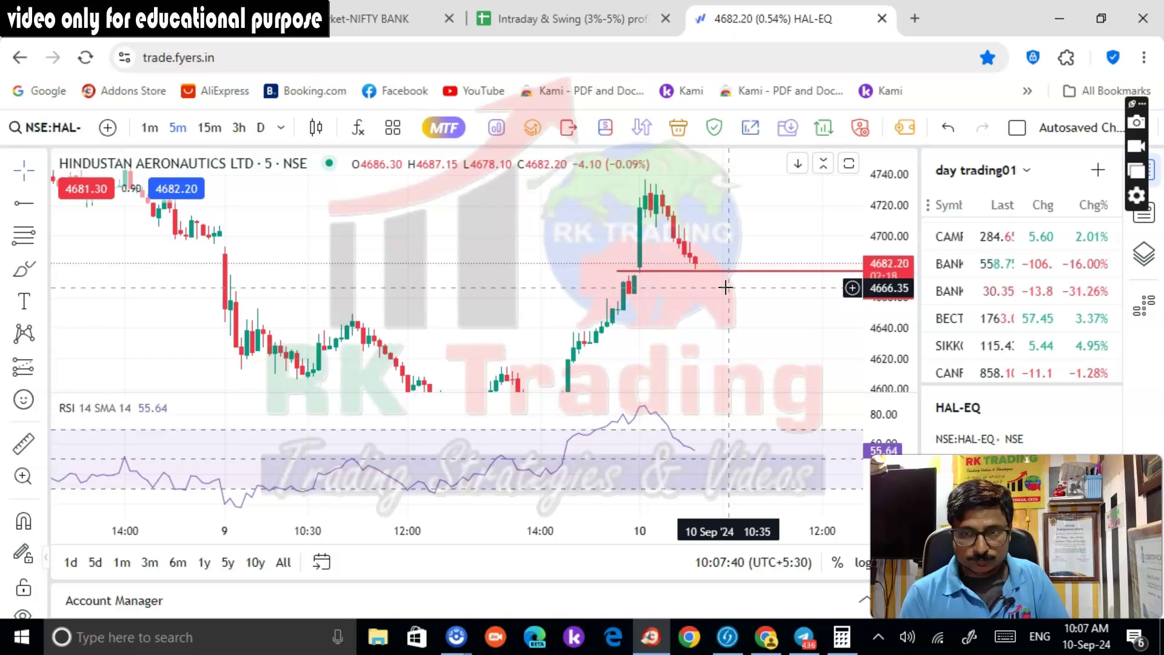
{"action": "left_click_drag", "start_coordinate": [620, 270], "coordinate": [247, 275]}
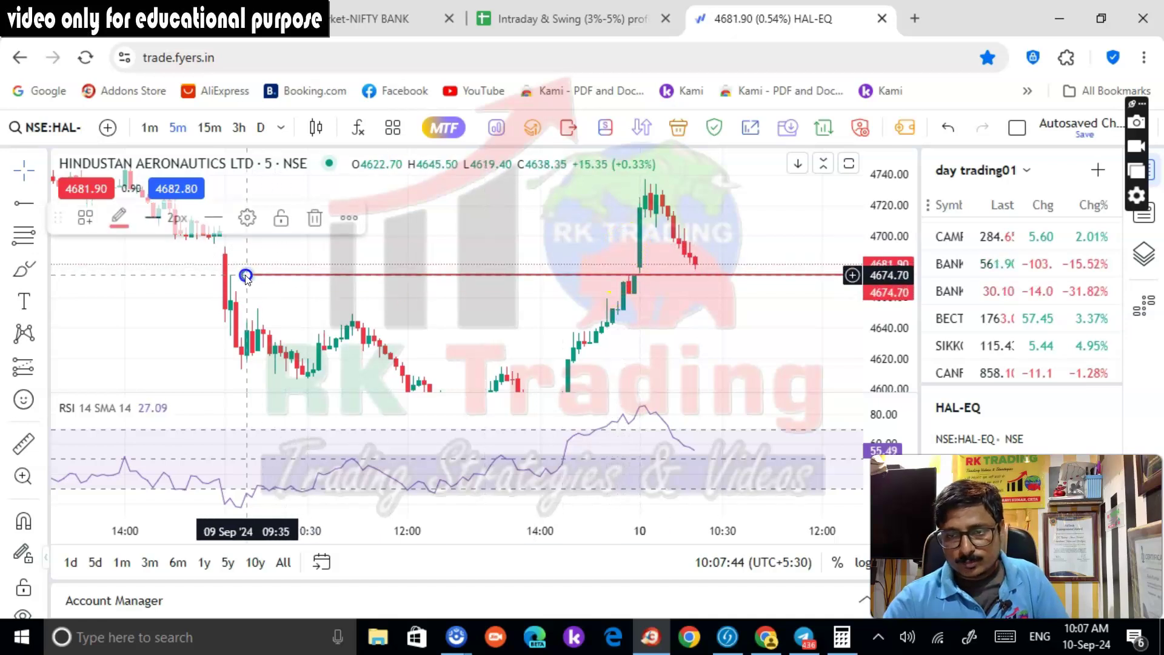
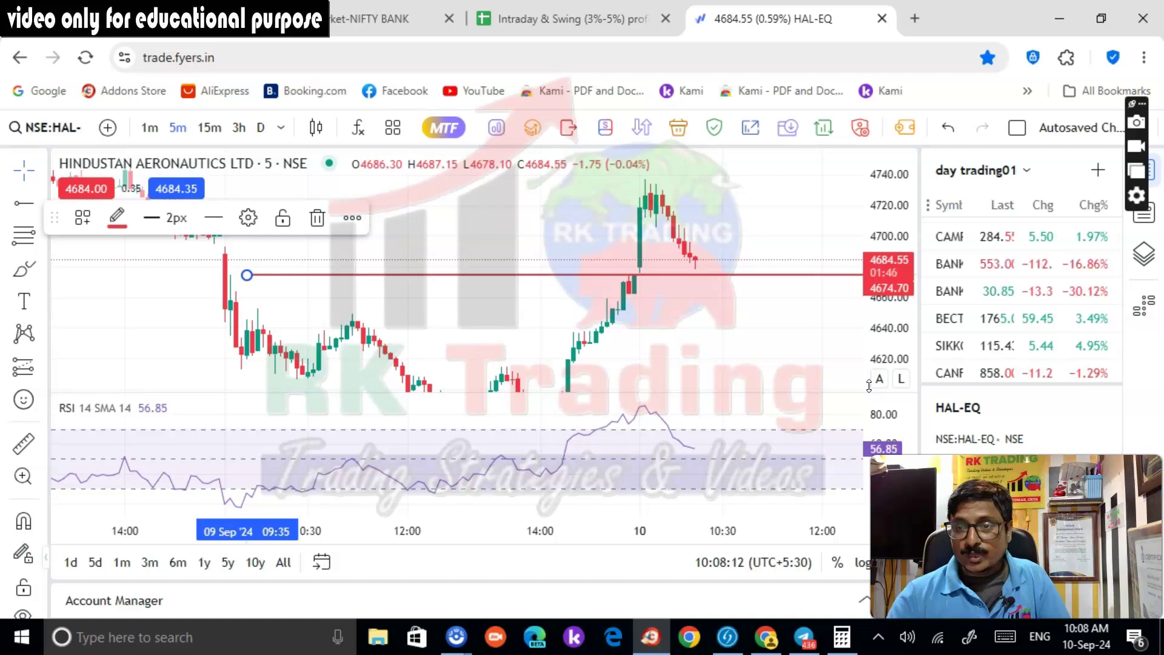
Switch to the Kotak Neo portfolio showing four positions and -962 realised P/L
{"action": "left_click", "coordinate": [148, 23]}
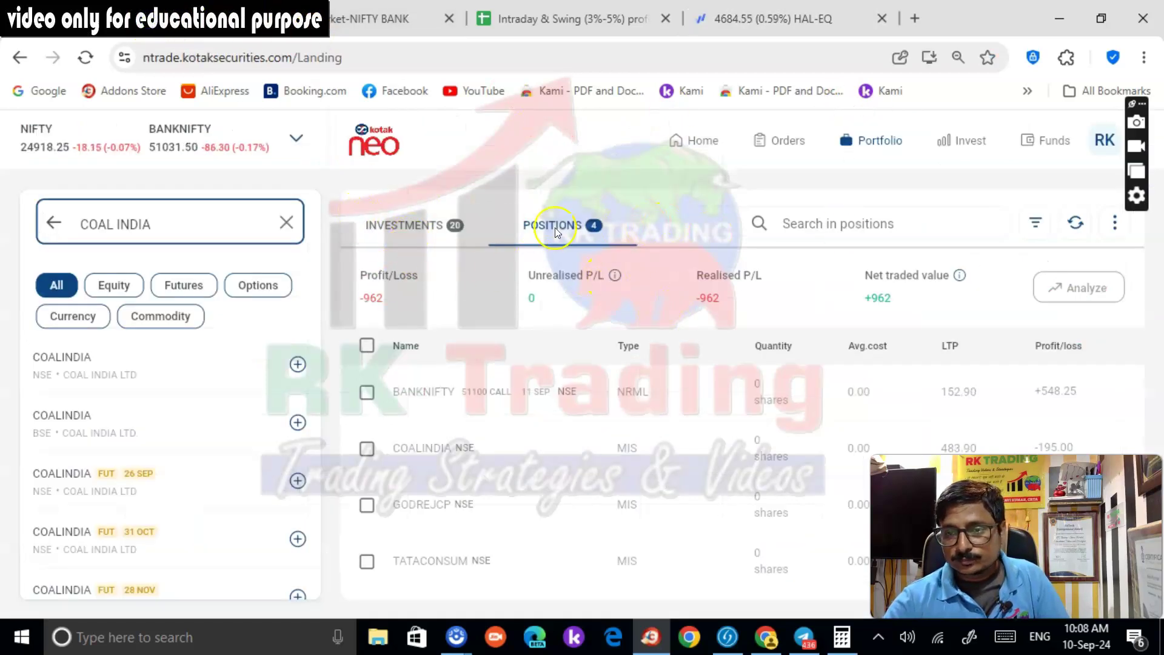
Modify the pending HAL buy order's price to 4683 and resubmit it
{"action": "left_click", "coordinate": [789, 140]}
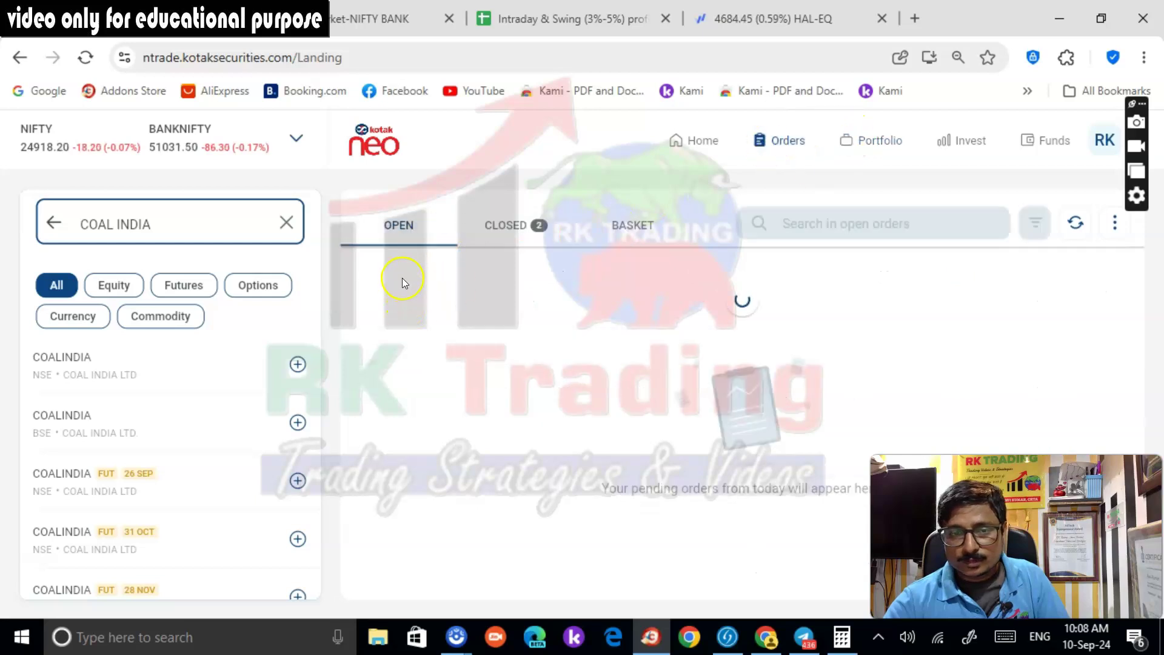
{"action": "left_click", "coordinate": [1044, 312]}
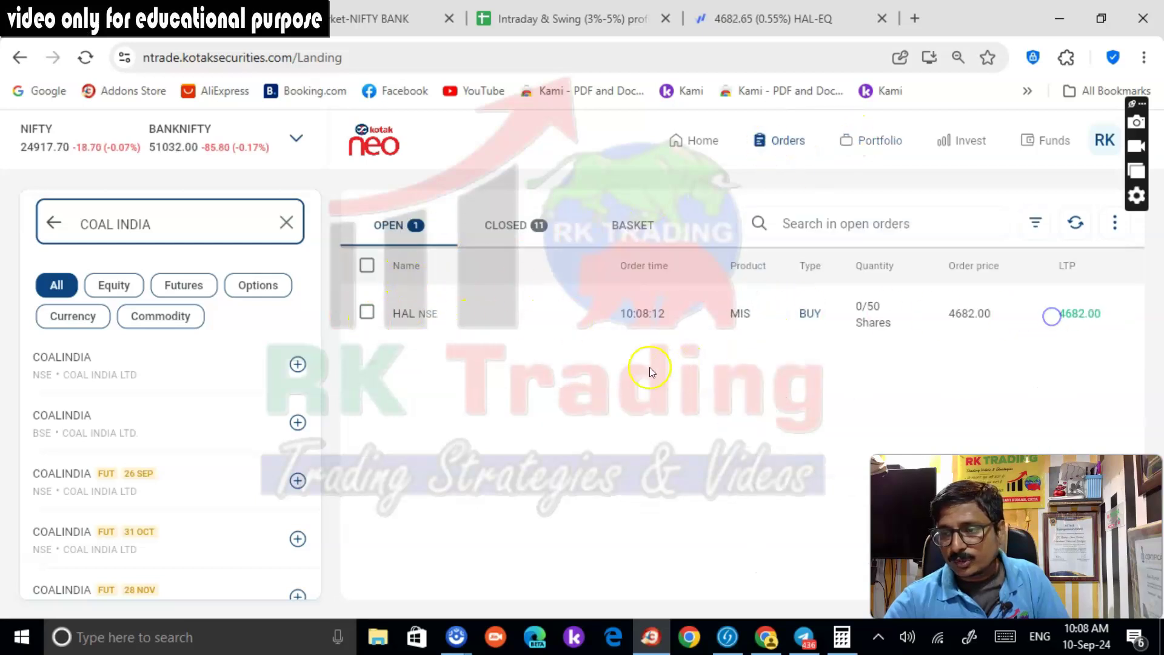
{"action": "left_click_drag", "start_coordinate": [1076, 259], "coordinate": [1058, 263]}
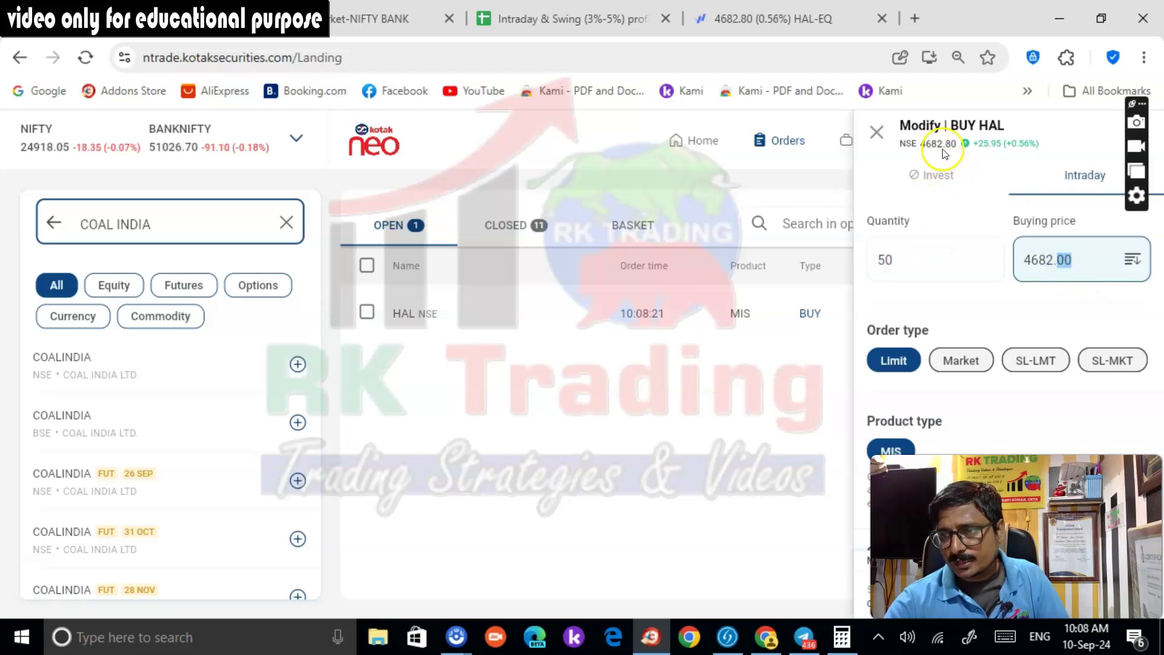
{"action": "left_click", "coordinate": [1069, 261]}
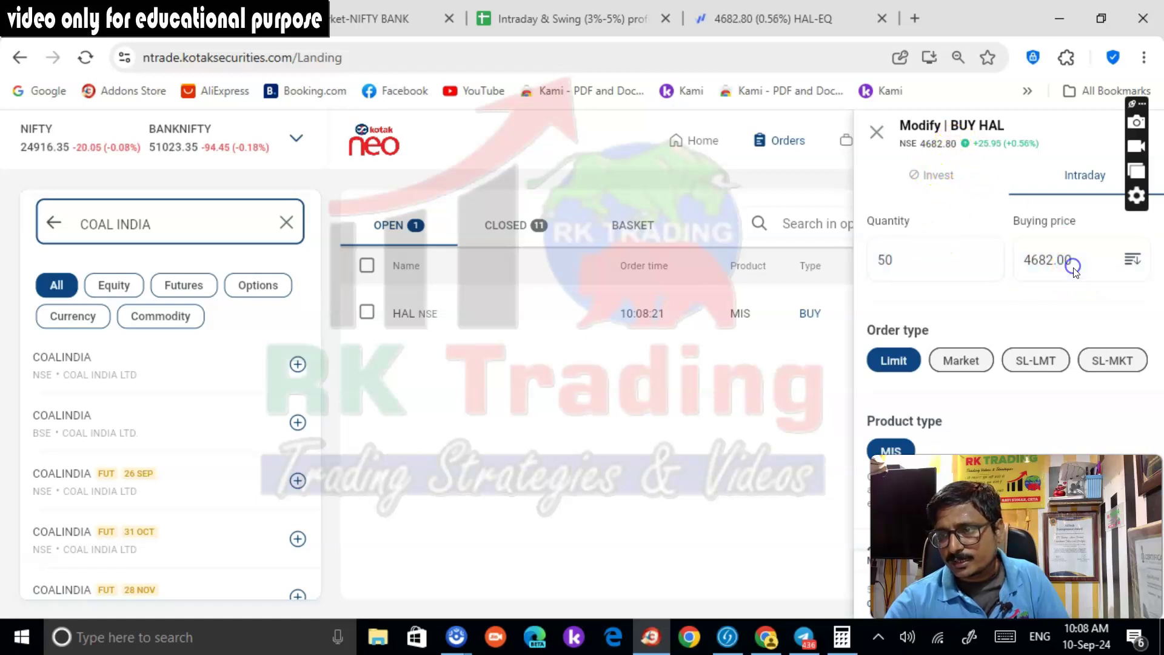
{"action": "left_click_drag", "start_coordinate": [1048, 261], "coordinate": [1045, 264]}
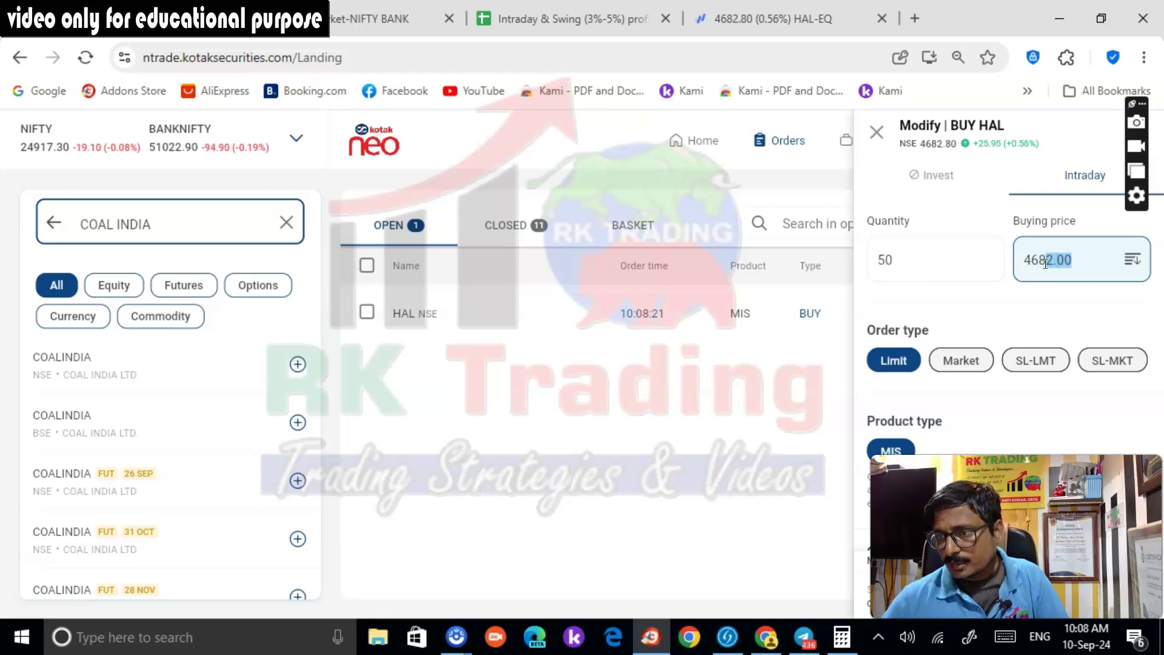
{"action": "type", "text": "3"}
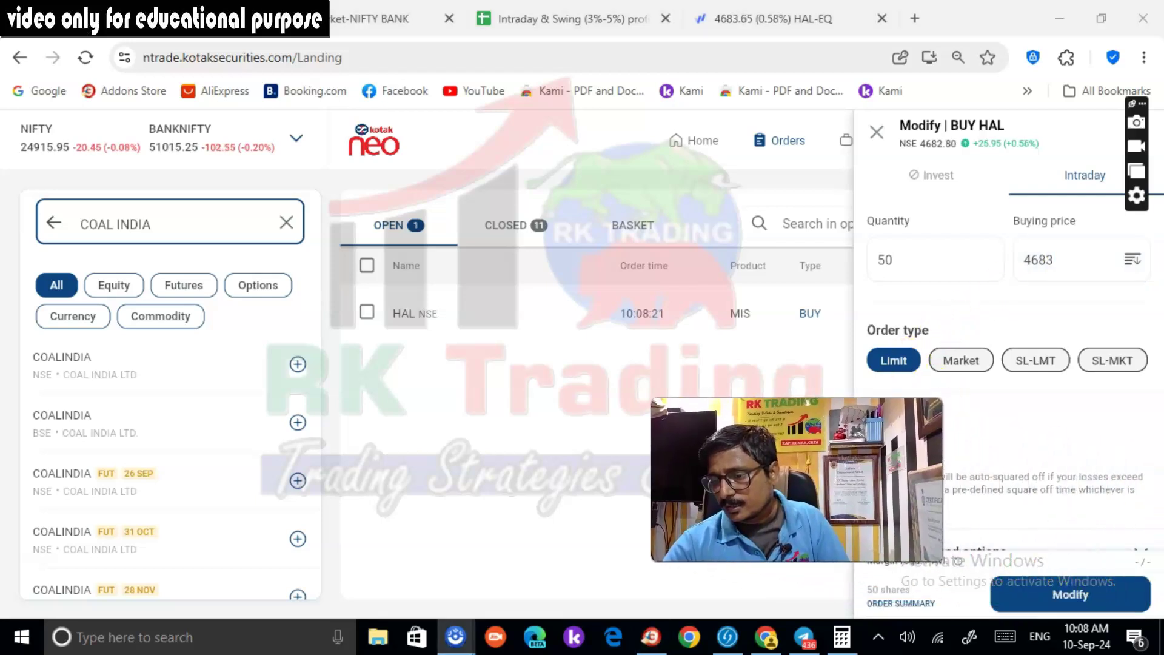
{"action": "left_click", "coordinate": [1121, 606]}
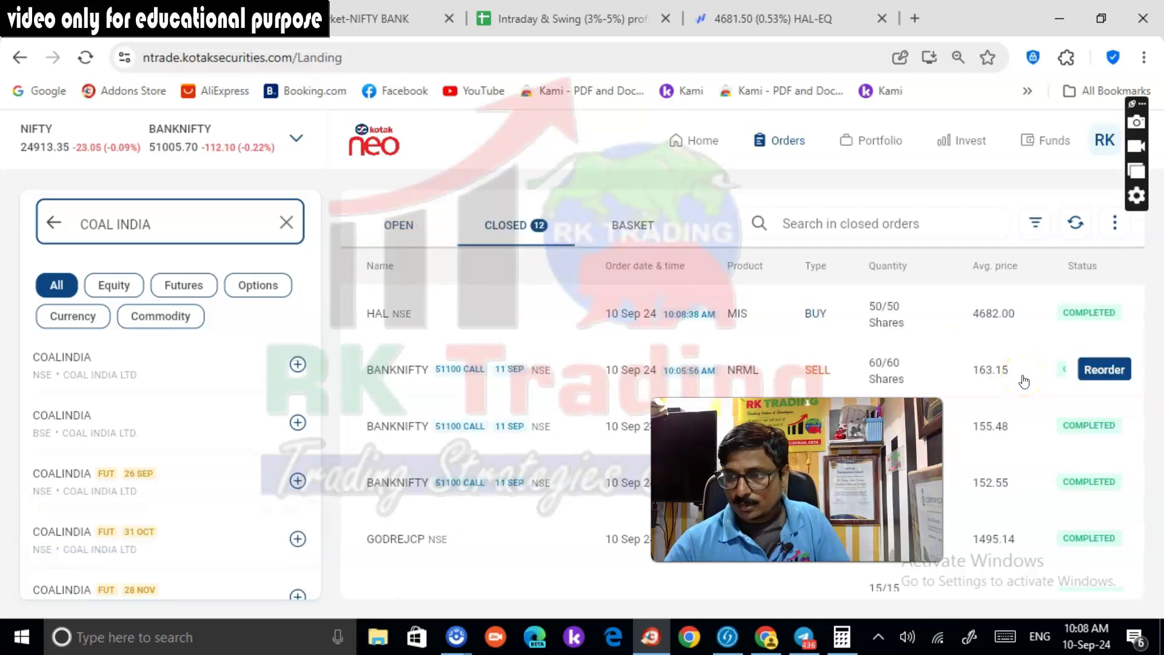
Check the orders and positions to confirm the 50-share HAL buy filled at 4682, then return to Fyers
{"action": "left_click", "coordinate": [402, 224]}
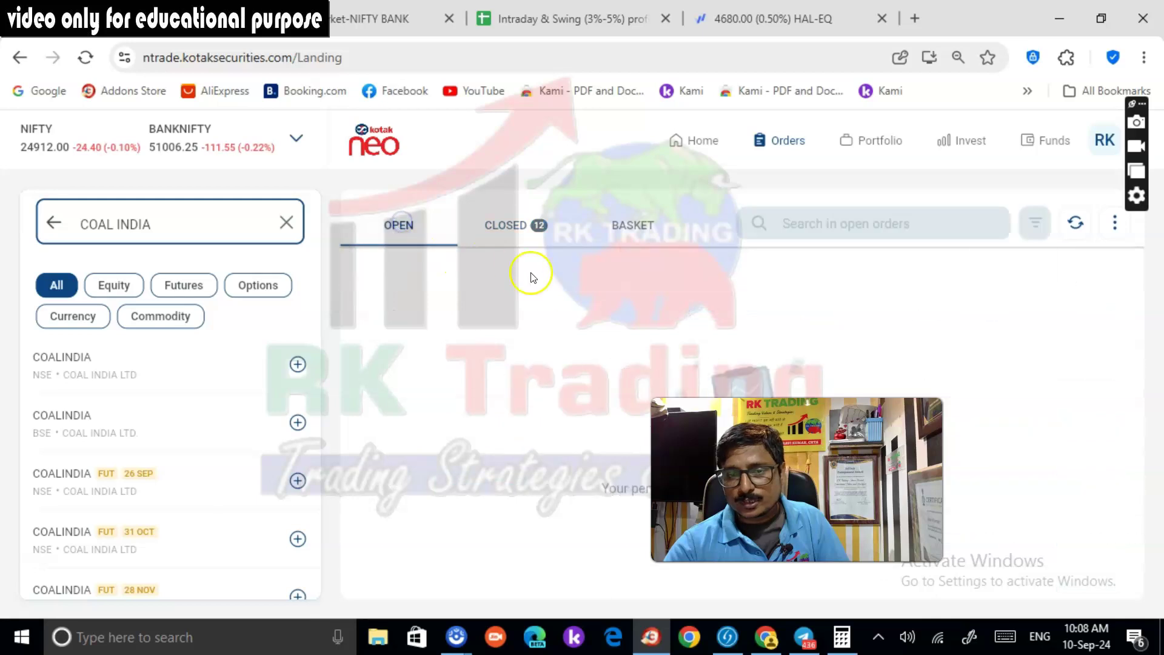
{"action": "left_click", "coordinate": [882, 143]}
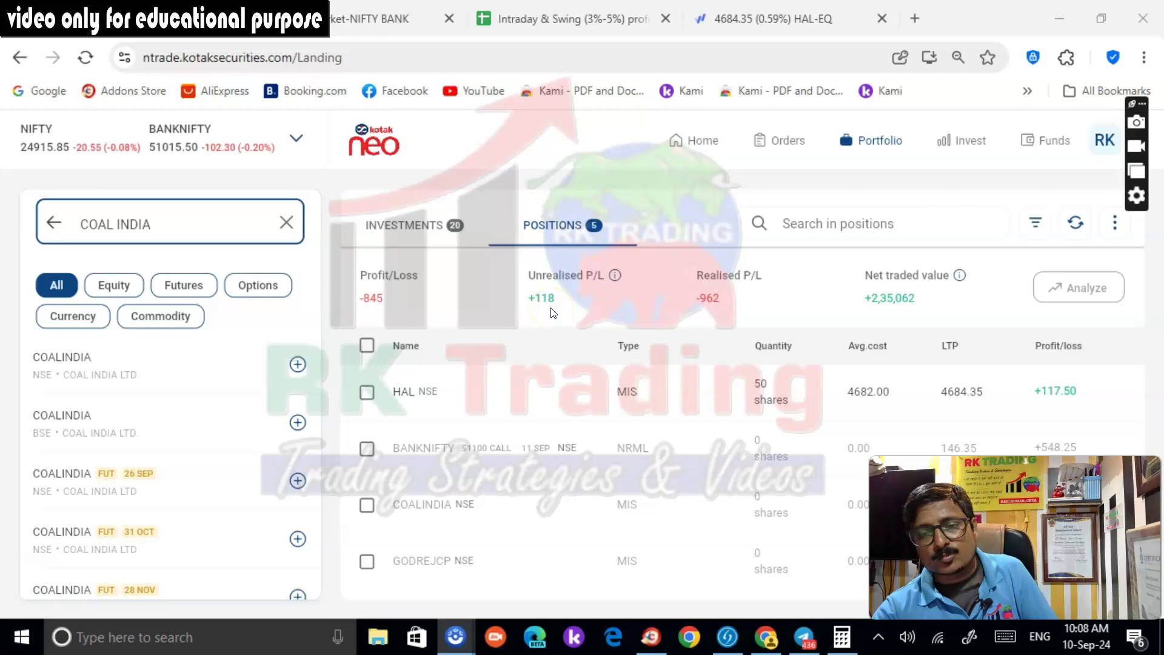
{"action": "left_click", "coordinate": [727, 18]}
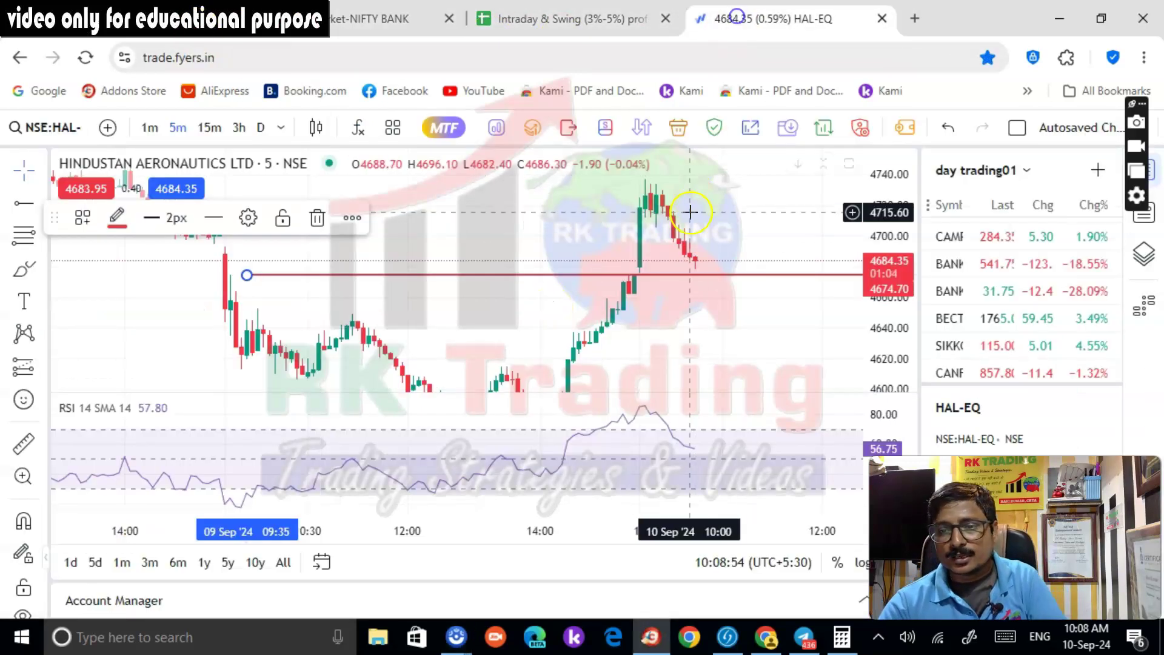
Draw horizontal price levels at 4700.80 and 4719.80 on the HAL 5-minute chart
{"action": "scroll", "coordinate": [743, 302], "scroll_direction": "down", "scroll_amount": 2}
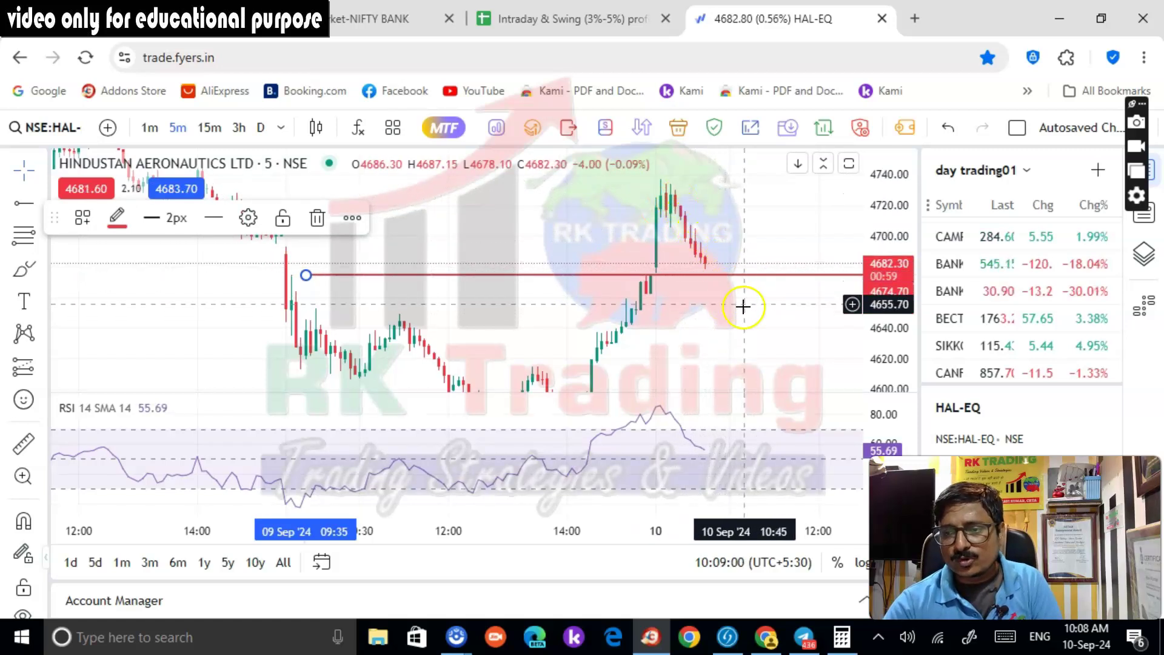
{"action": "scroll", "coordinate": [743, 307], "scroll_direction": "up", "scroll_amount": 1}
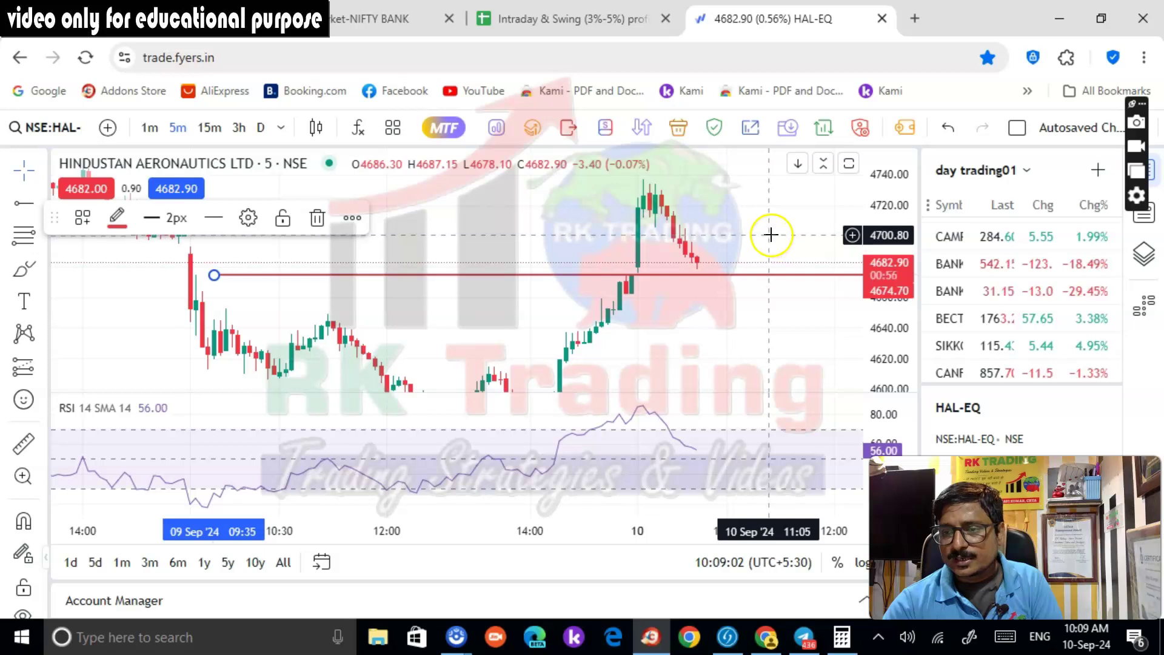
{"action": "key", "text": "alt+j"}
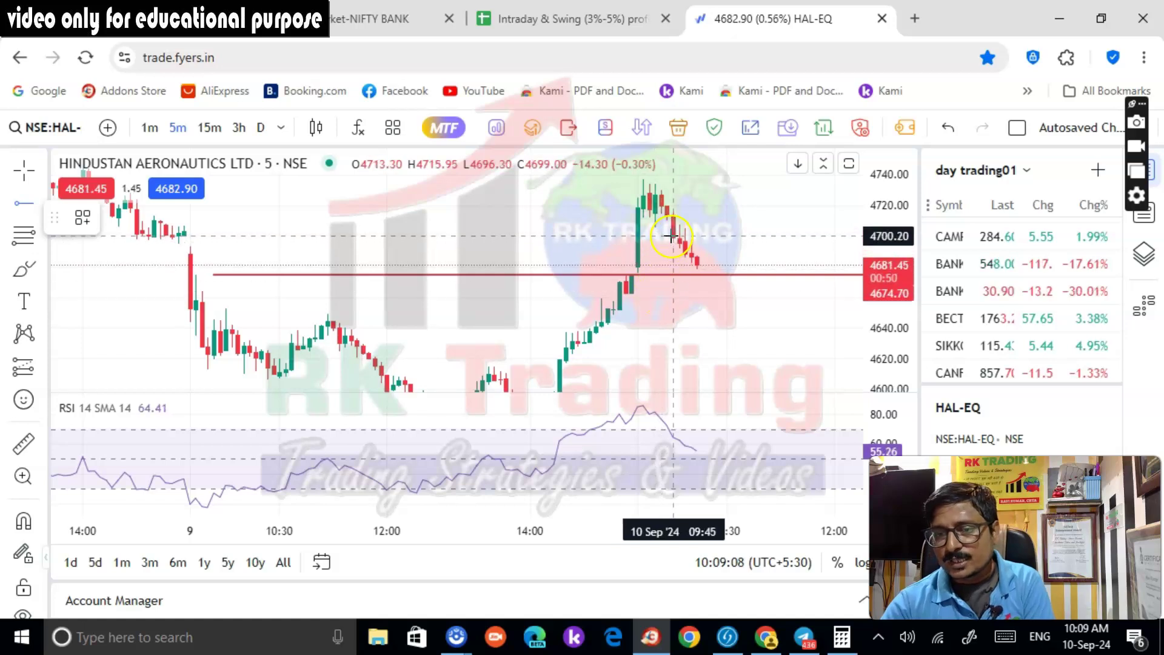
{"action": "left_click", "coordinate": [672, 236]}
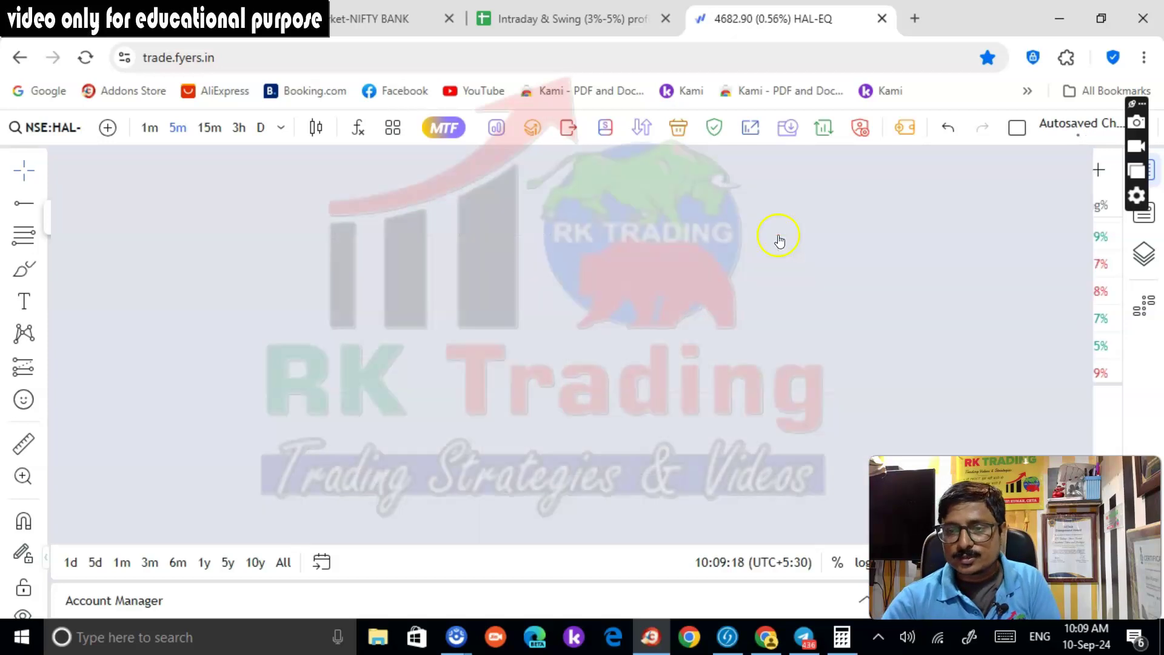
{"action": "left_click", "coordinate": [24, 203]}
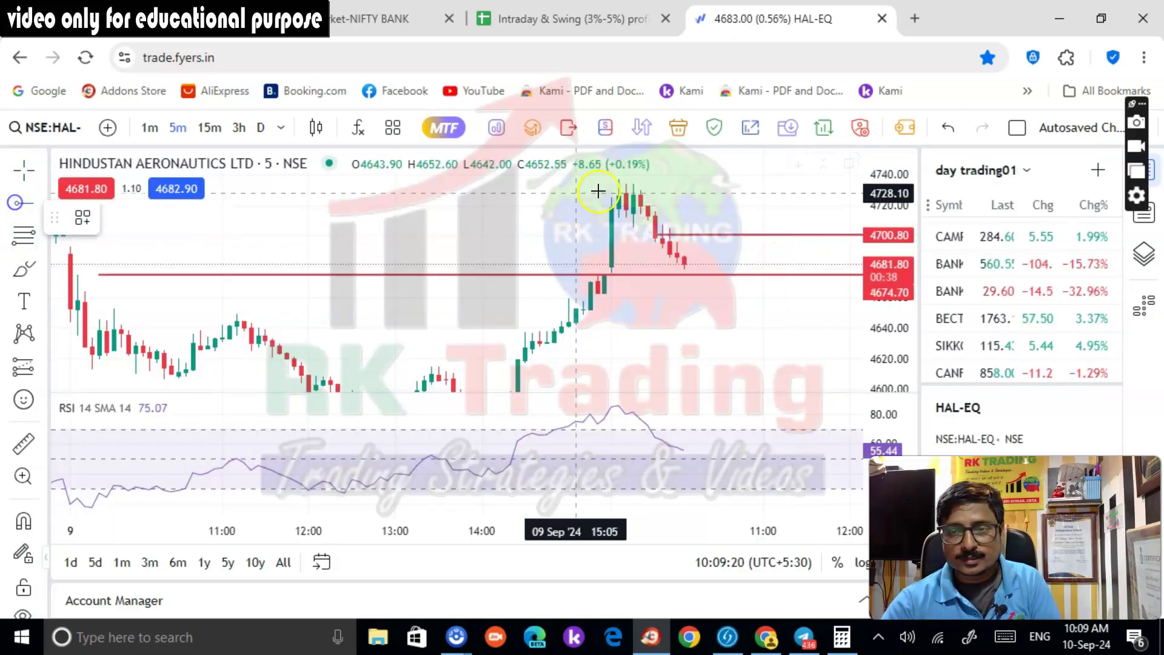
{"action": "left_click", "coordinate": [593, 206]}
{"action": "left_click", "coordinate": [750, 331]}
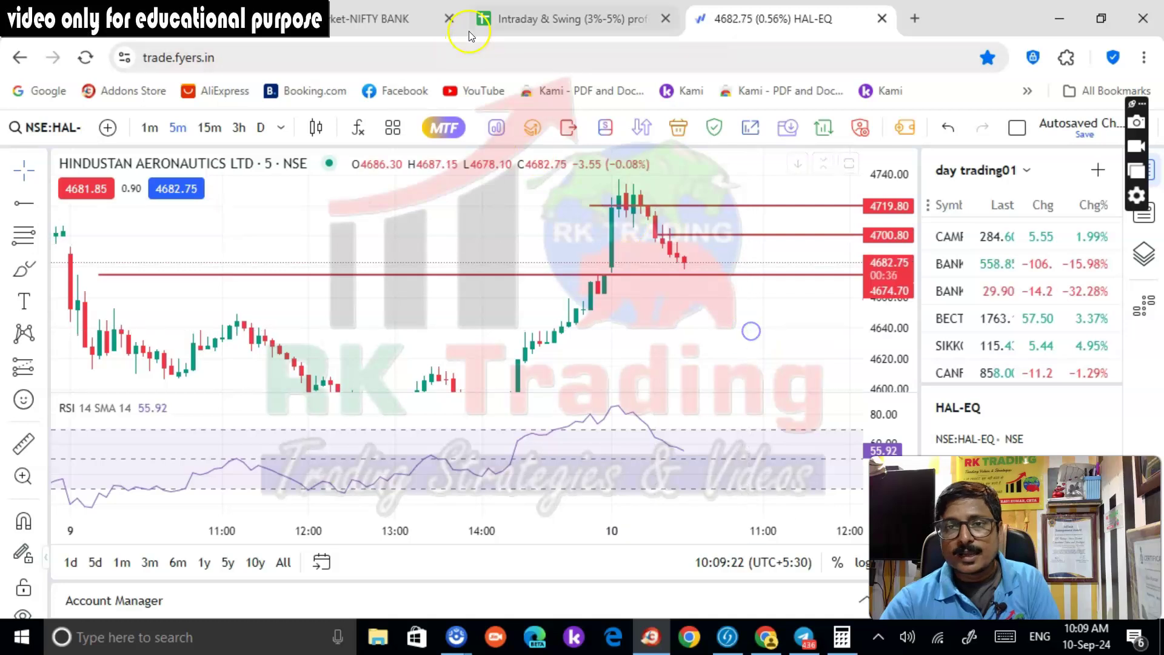
{"action": "left_click", "coordinate": [485, 21]}
Enter the heading SALARY in cell I4, replacing stray typed text
{"action": "double_click", "coordinate": [812, 339]}
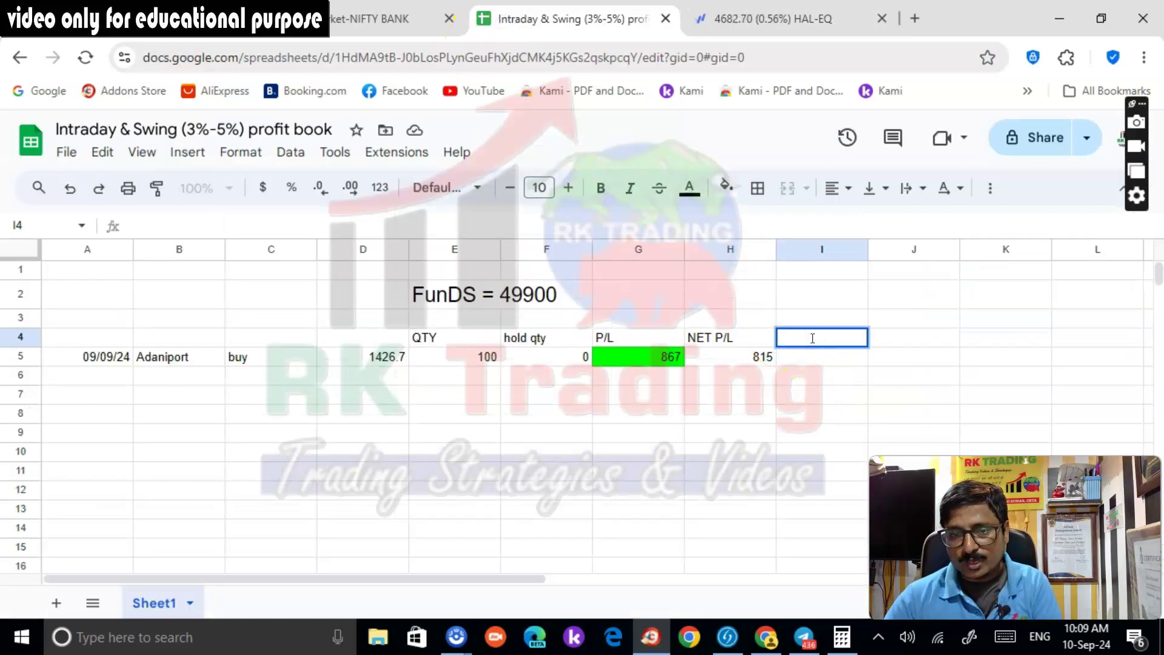
{"action": "left_click", "coordinate": [802, 344]}
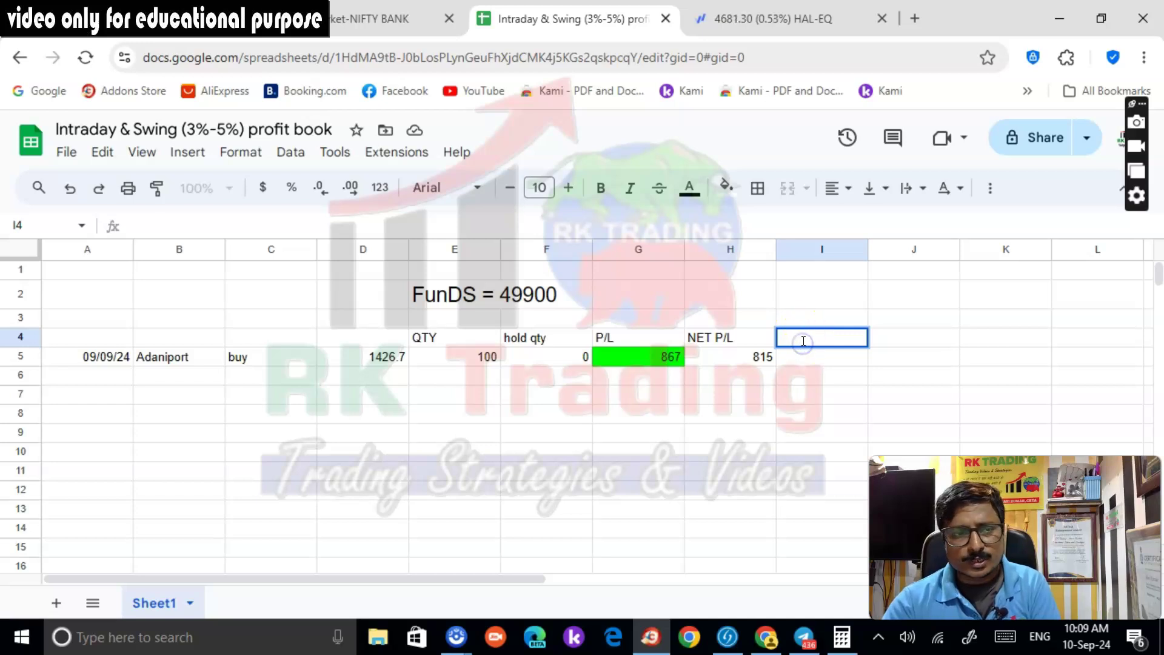
{"action": "right_click", "coordinate": [803, 342]}
{"action": "left_click", "coordinate": [813, 351]}
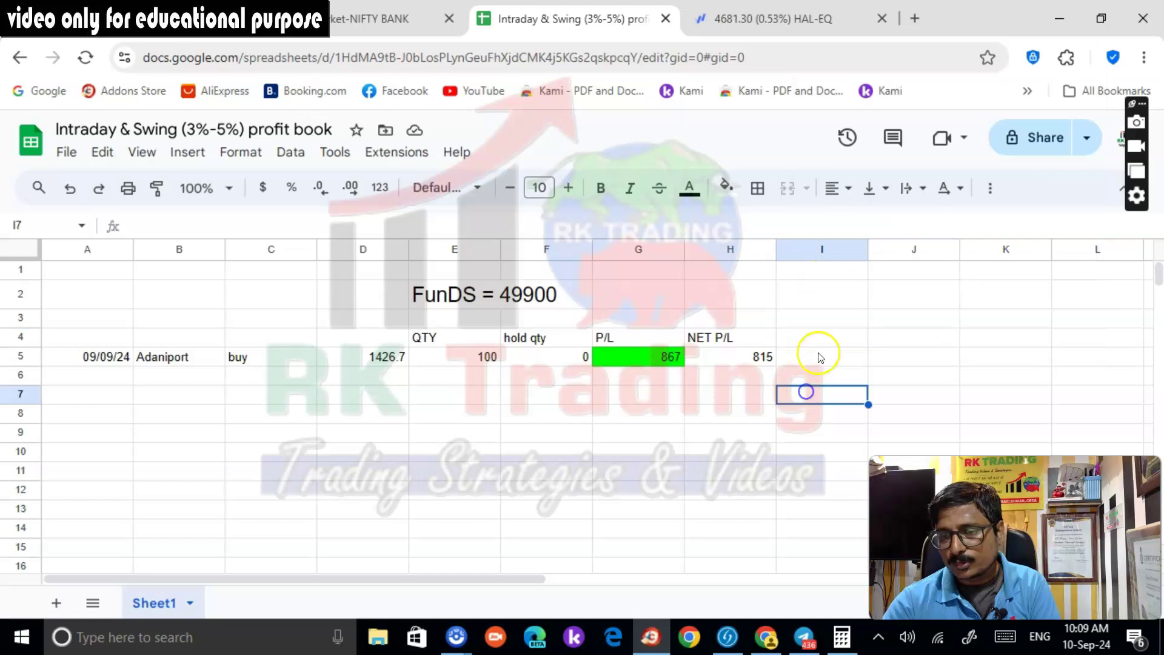
{"action": "type", "text": "sdfsd"}
{"action": "left_click_drag", "start_coordinate": [809, 337], "coordinate": [732, 354]}
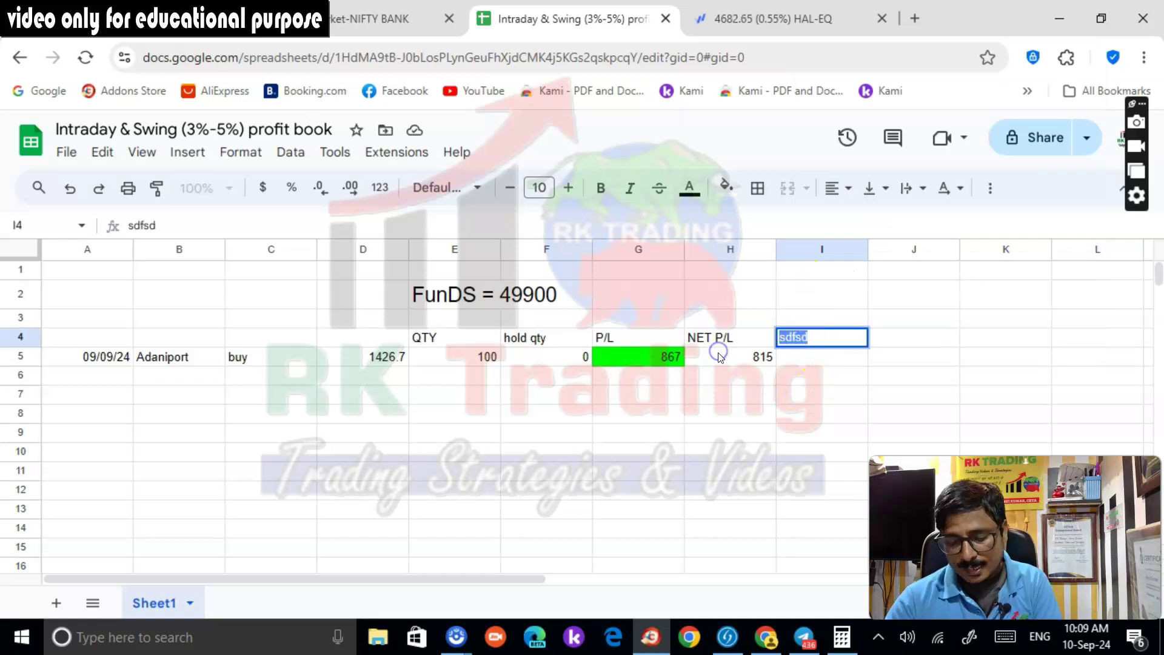
{"action": "type", "text": "SALA"}
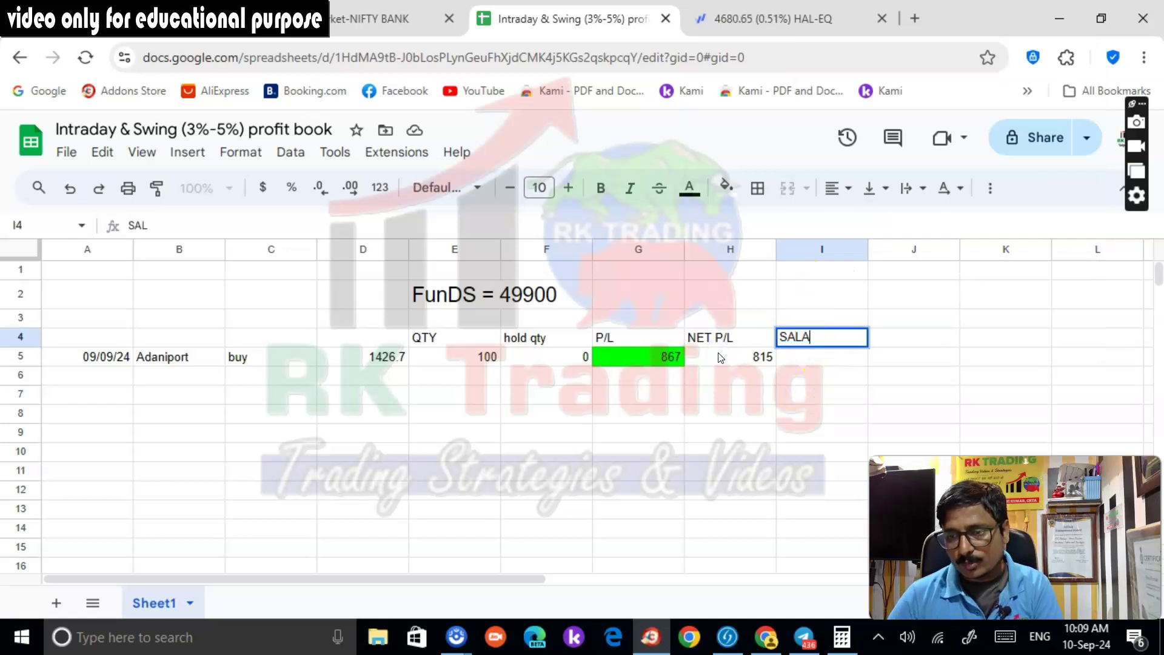
{"action": "type", "text": "RY"}
{"action": "left_click", "coordinate": [722, 359]}
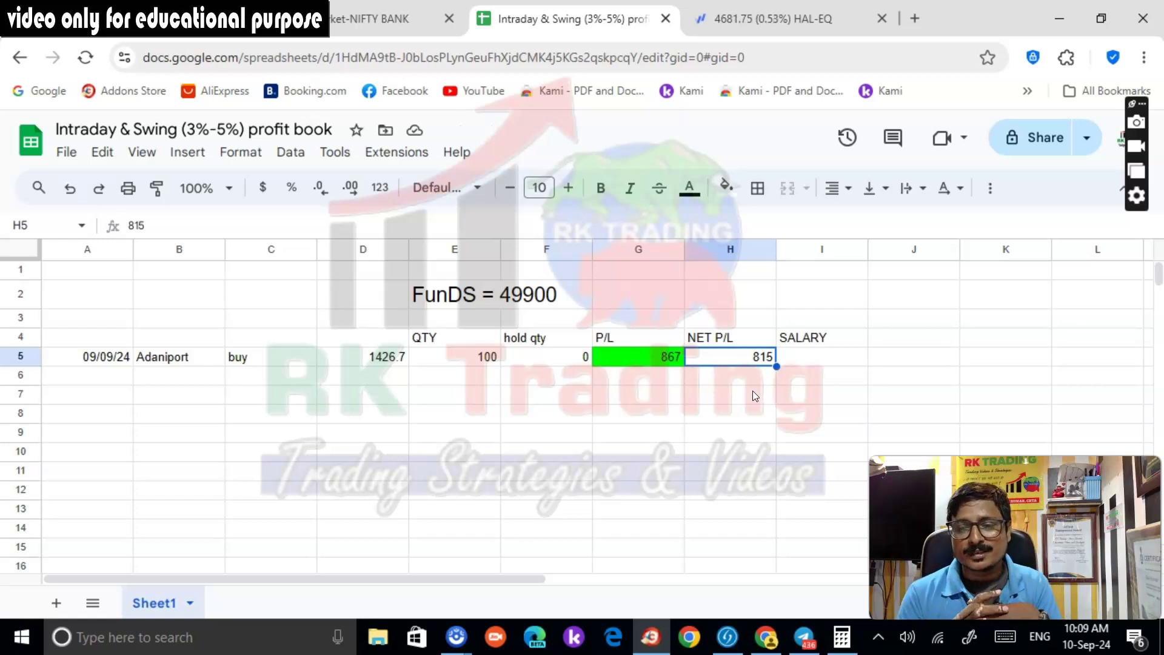
Change the heading to SALARY 50% and enter 400 in I5 for the Adaniport trade
{"action": "left_click", "coordinate": [794, 362]}
{"action": "double_click", "coordinate": [843, 332]}
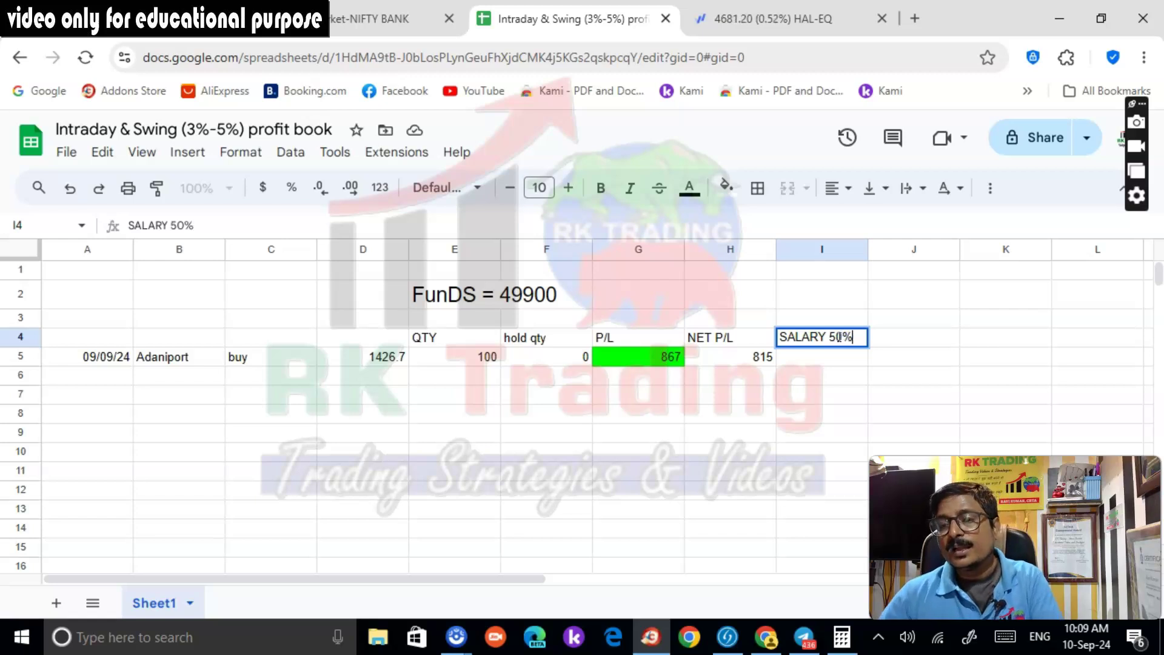
{"action": "left_click", "coordinate": [810, 359]}
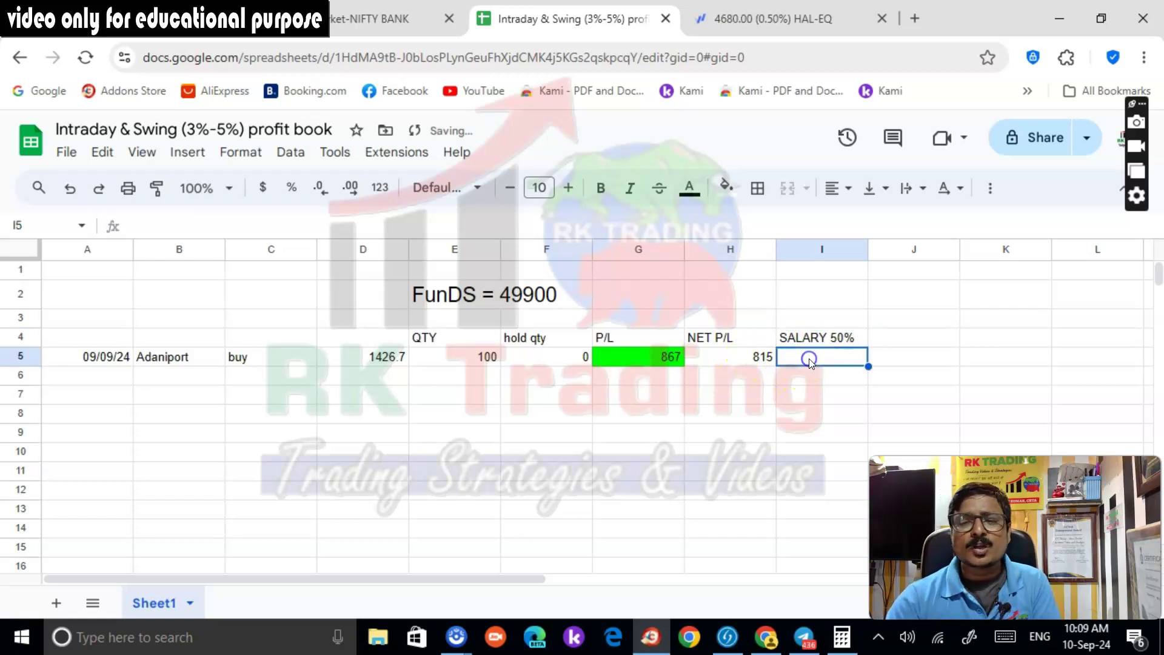
{"action": "type", "text": "400"}
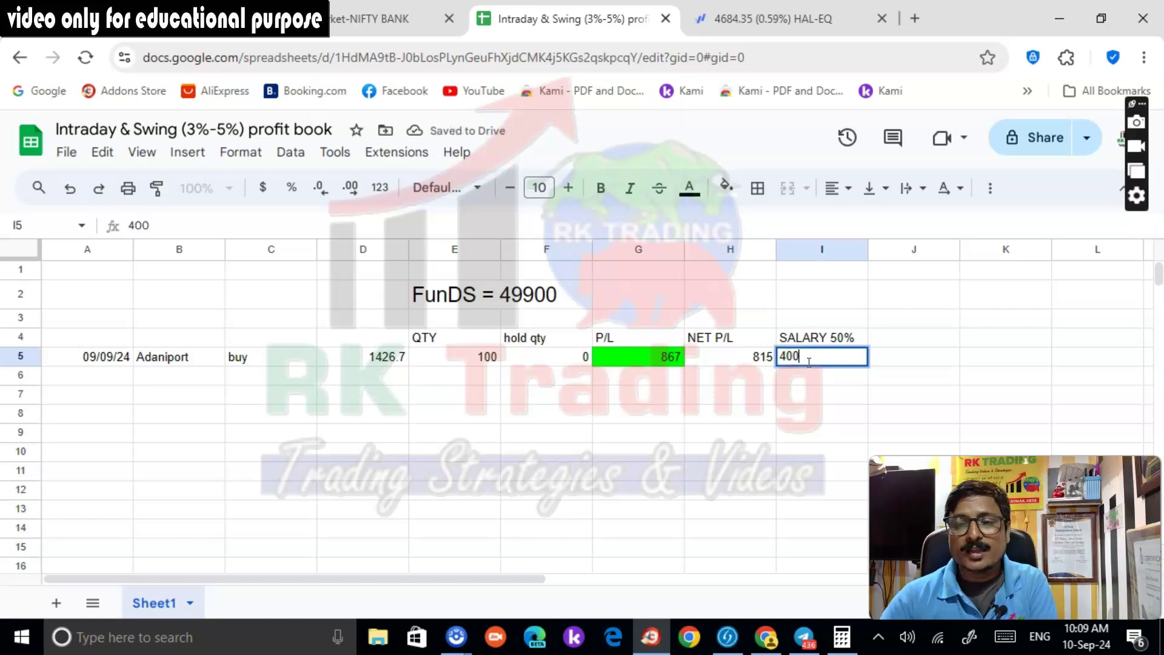
{"action": "left_click", "coordinate": [813, 375]}
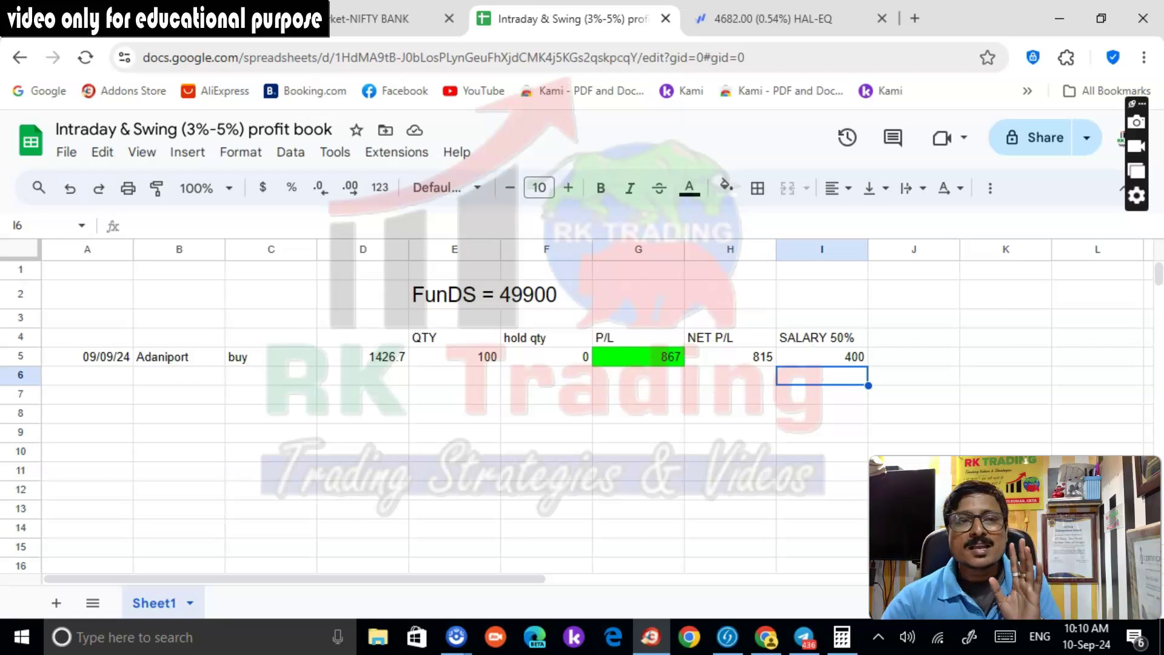
{"action": "left_click", "coordinate": [138, 22]}
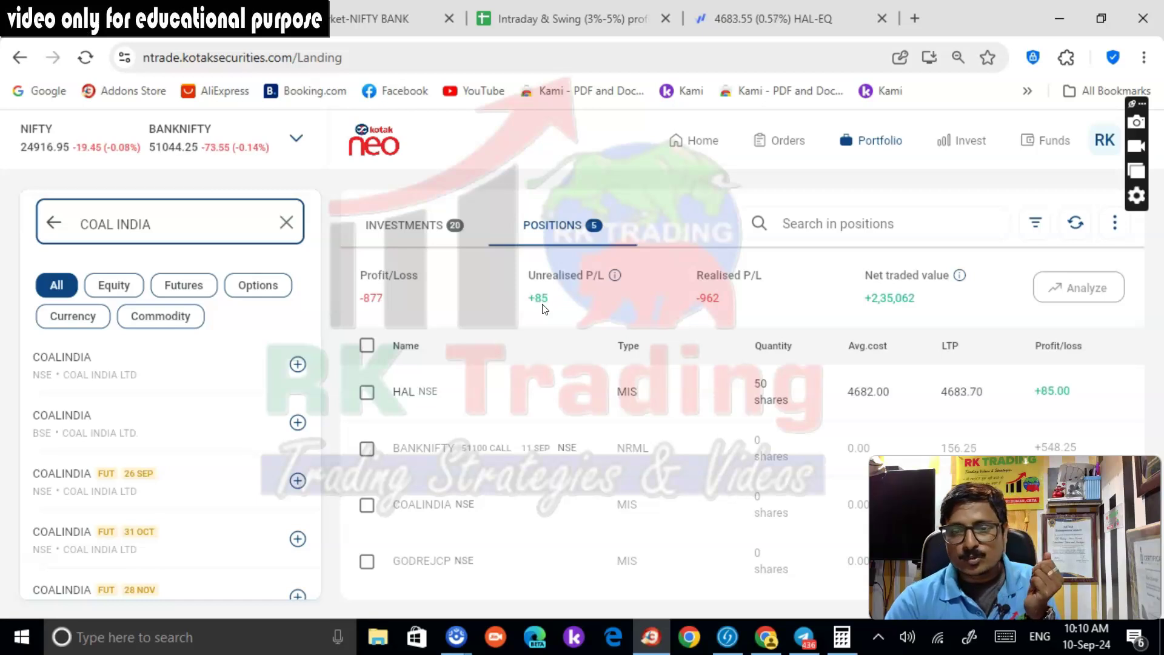
{"action": "left_click", "coordinate": [765, 19]}
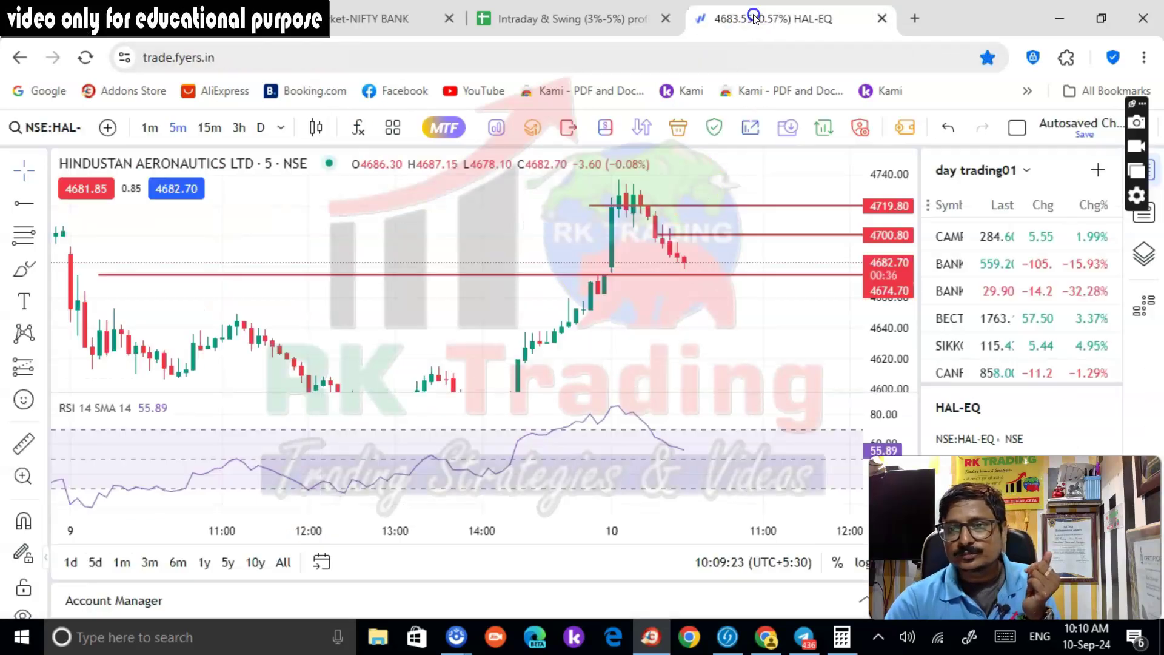
Open Godrej Consumer from the watchlist and draw a horizontal ray at 1482.15
{"action": "scroll", "coordinate": [1029, 313], "scroll_direction": "up", "scroll_amount": 5}
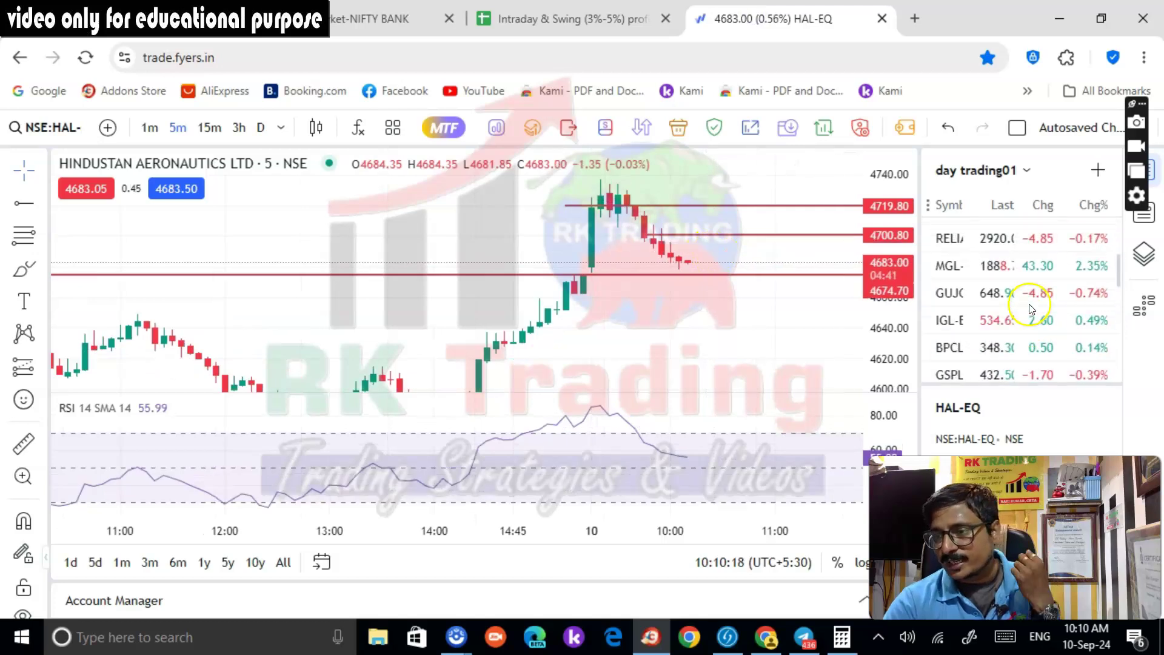
{"action": "scroll", "coordinate": [1043, 339], "scroll_direction": "down", "scroll_amount": 6}
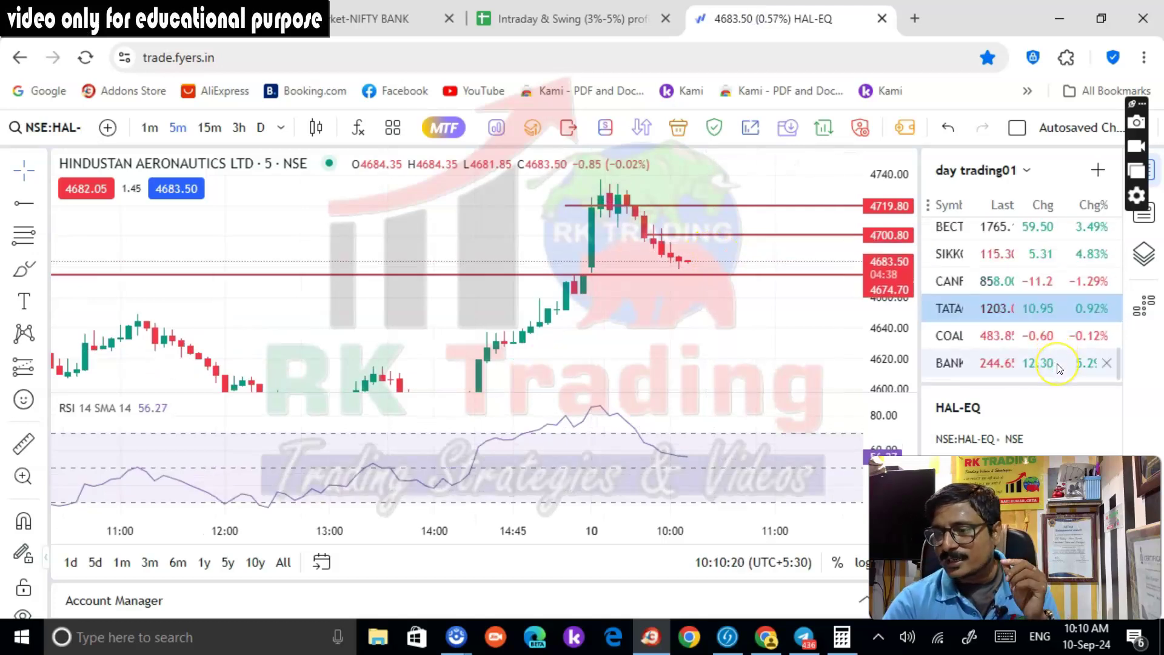
{"action": "scroll", "coordinate": [1059, 367], "scroll_direction": "up", "scroll_amount": 8}
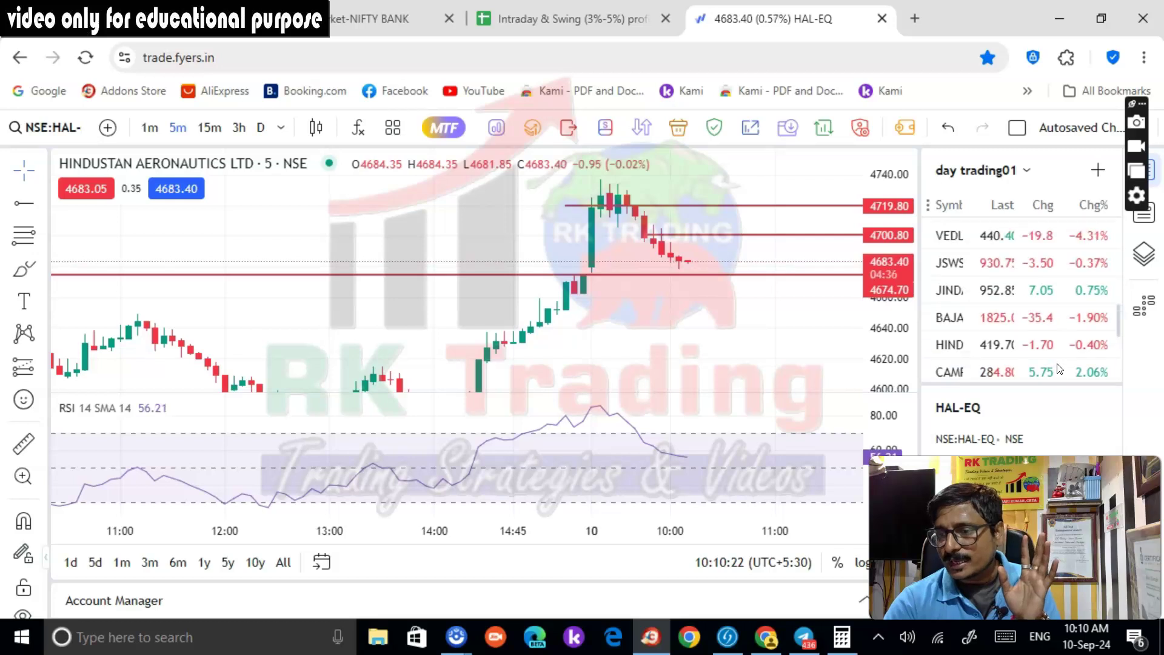
{"action": "scroll", "coordinate": [1060, 369], "scroll_direction": "up", "scroll_amount": 9}
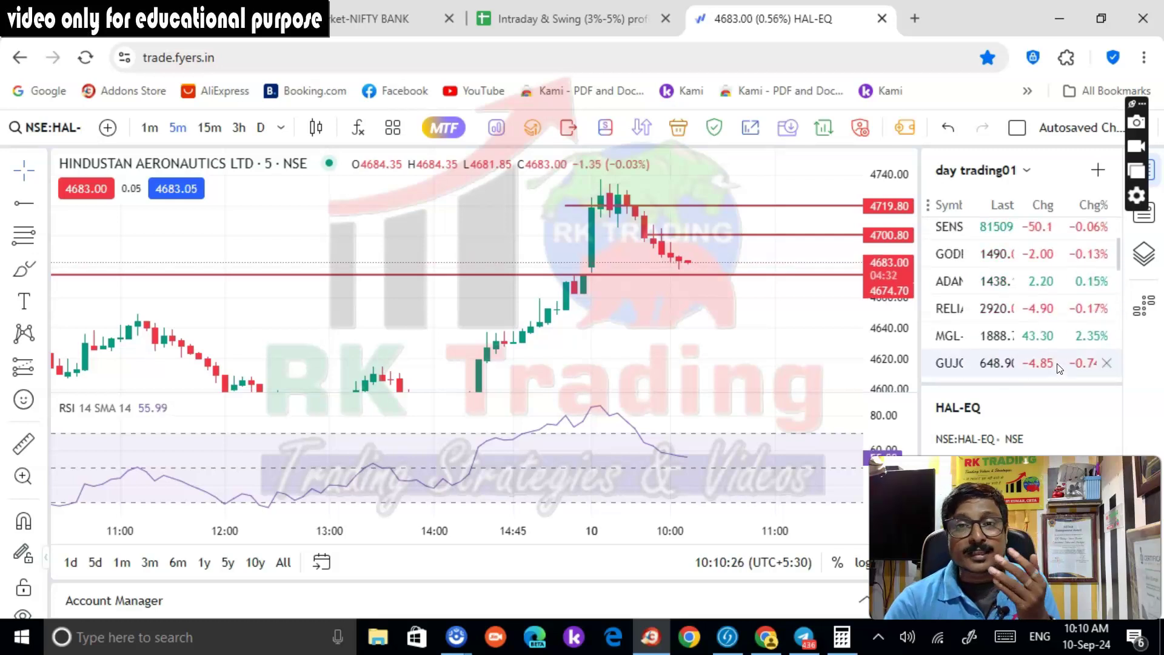
{"action": "left_click", "coordinate": [975, 261]}
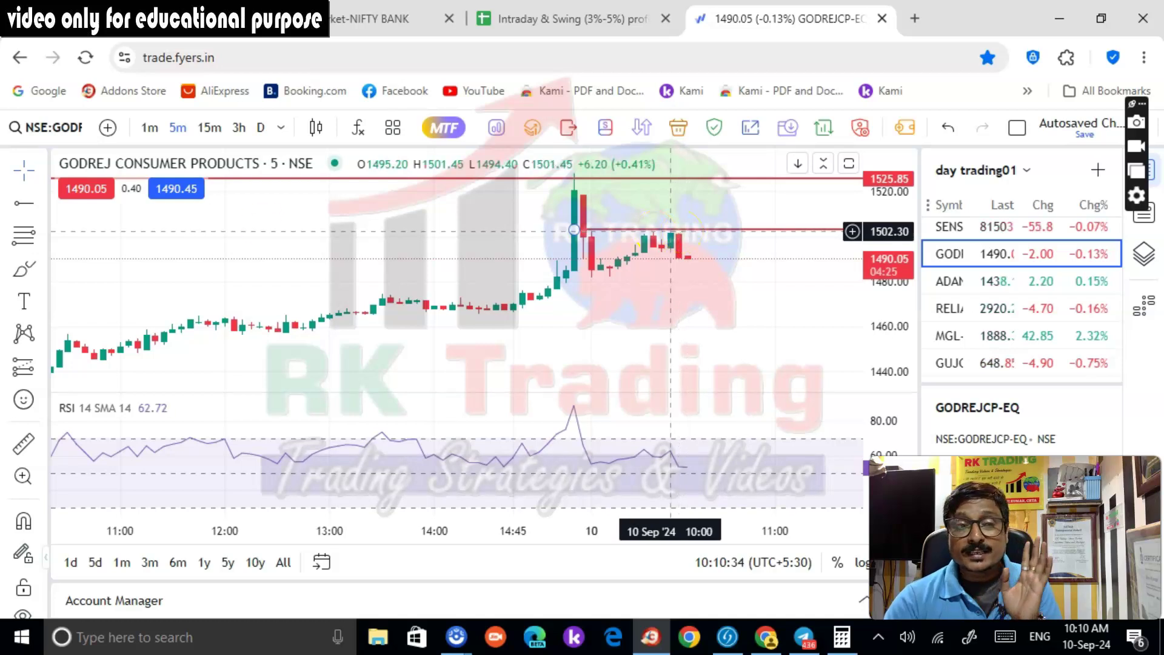
{"action": "left_click", "coordinate": [23, 203]}
{"action": "left_click", "coordinate": [574, 278]}
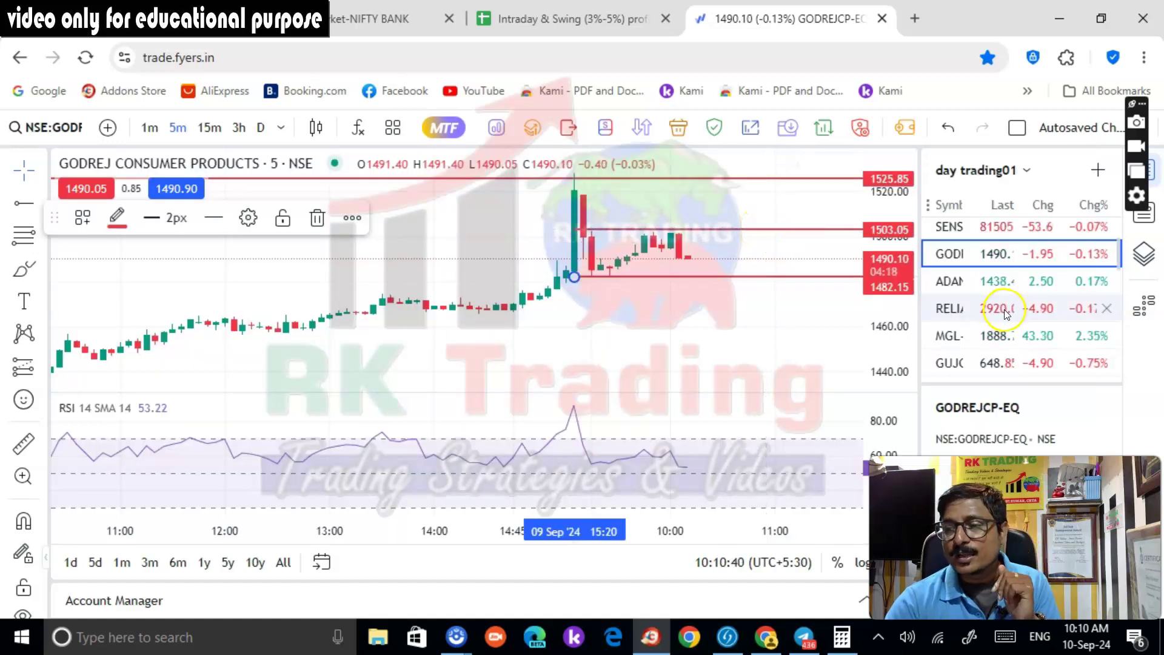
Load Adani Ports, toggle daily then 5-minute candles, and reset the price scale
{"action": "left_click", "coordinate": [988, 282]}
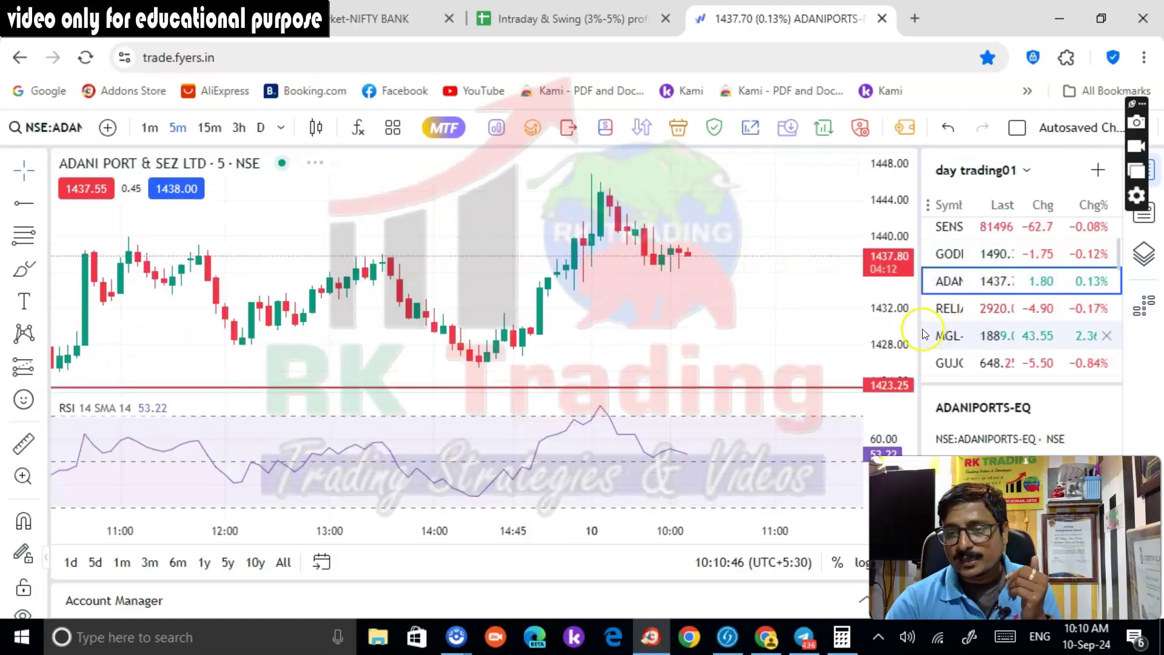
{"action": "left_click", "coordinate": [261, 127]}
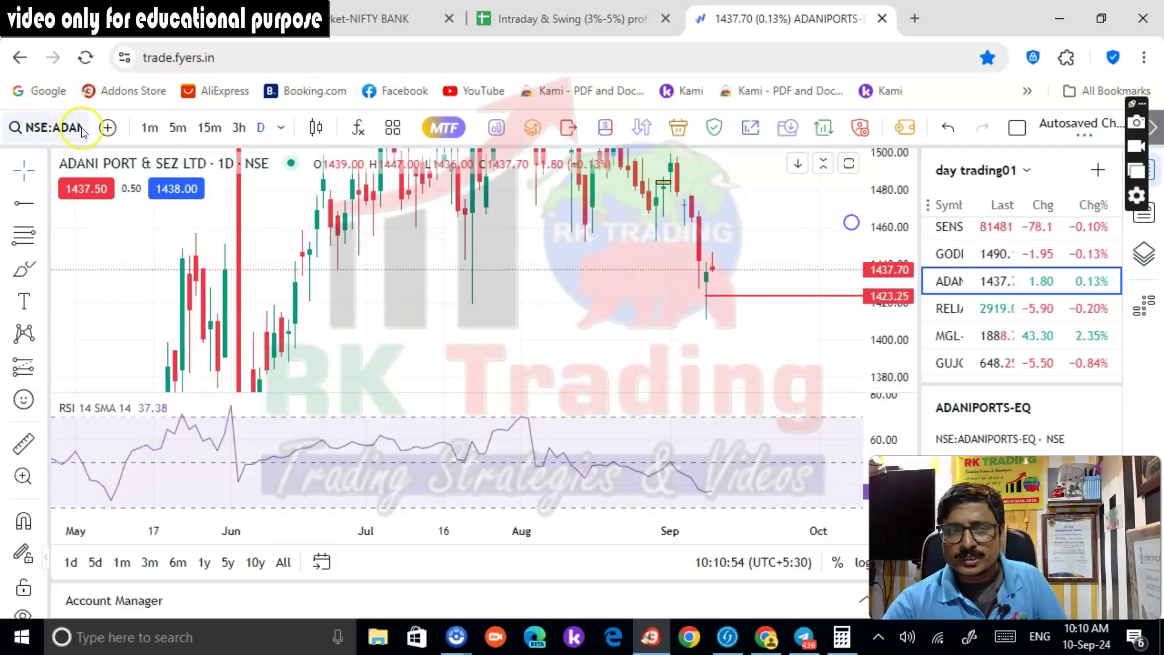
{"action": "left_click", "coordinate": [175, 127]}
{"action": "right_click", "coordinate": [903, 153]}
{"action": "left_click", "coordinate": [963, 167]}
{"action": "left_click", "coordinate": [131, 18]}
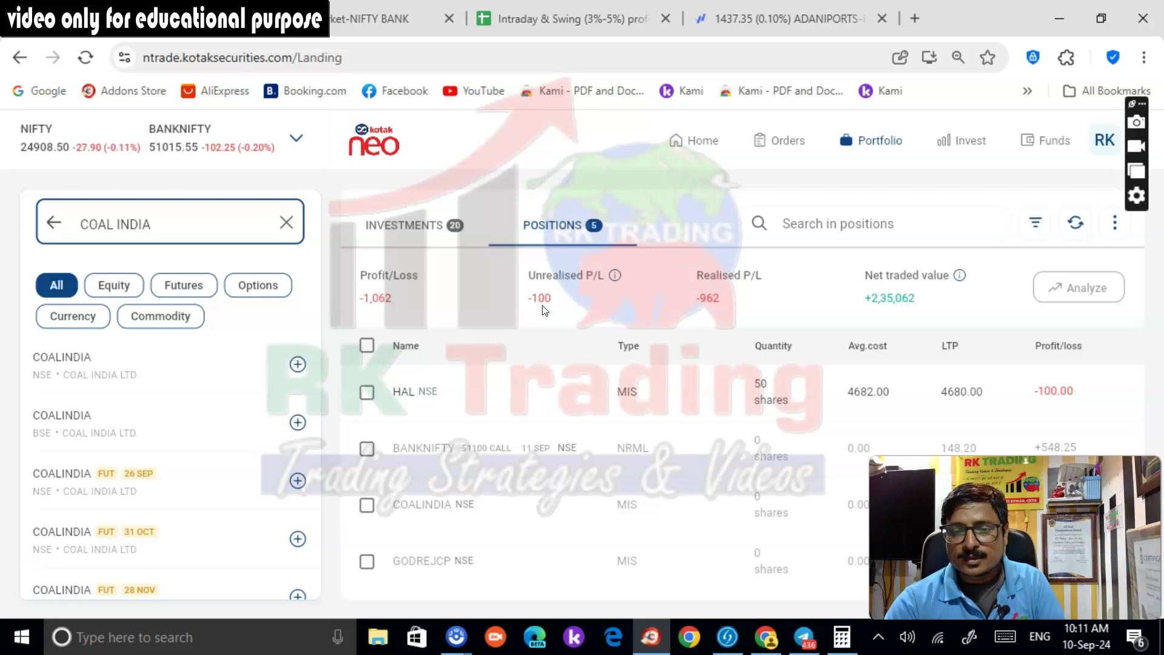
Submit a limit sell of the 50 HAL shares at 4690, which returns as not placed
{"action": "mouse_move", "coordinate": [402, 390]}
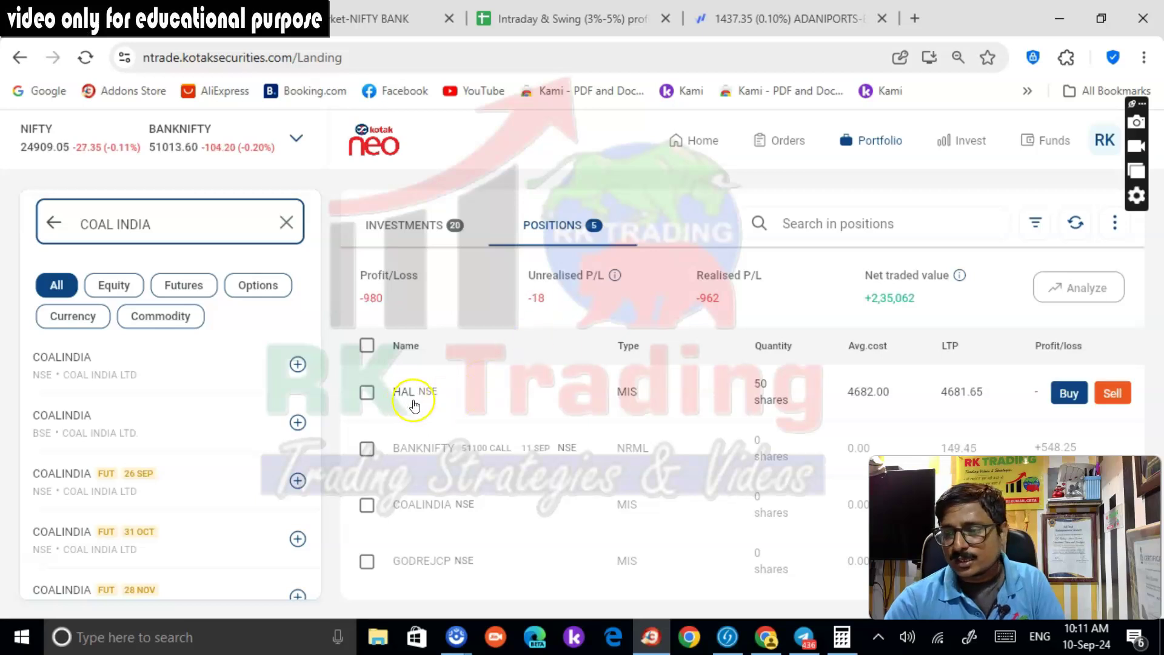
{"action": "left_click", "coordinate": [1112, 392]}
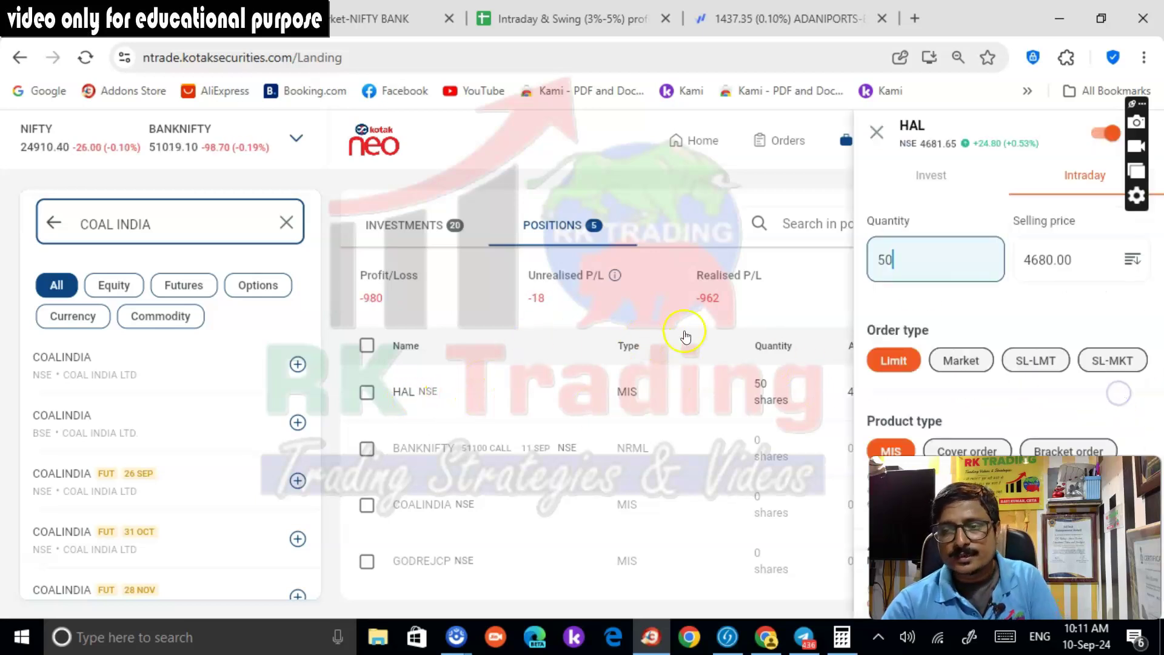
{"action": "left_click", "coordinate": [1034, 261]}
{"action": "double_click", "coordinate": [1034, 261]}
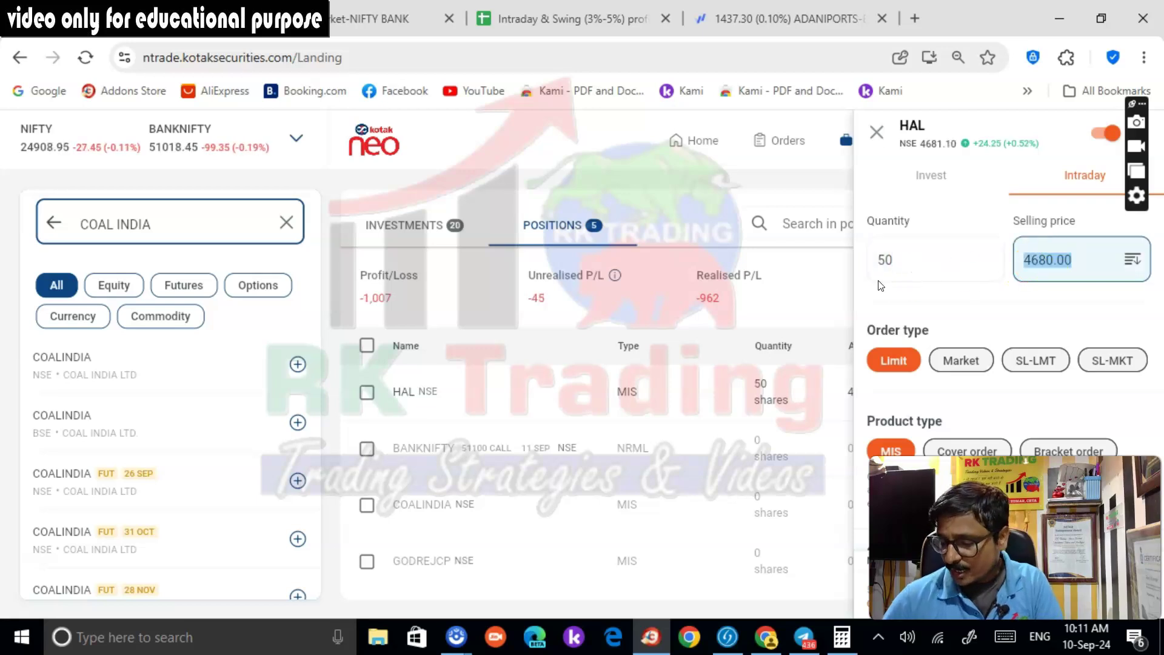
{"action": "type", "text": "46"}
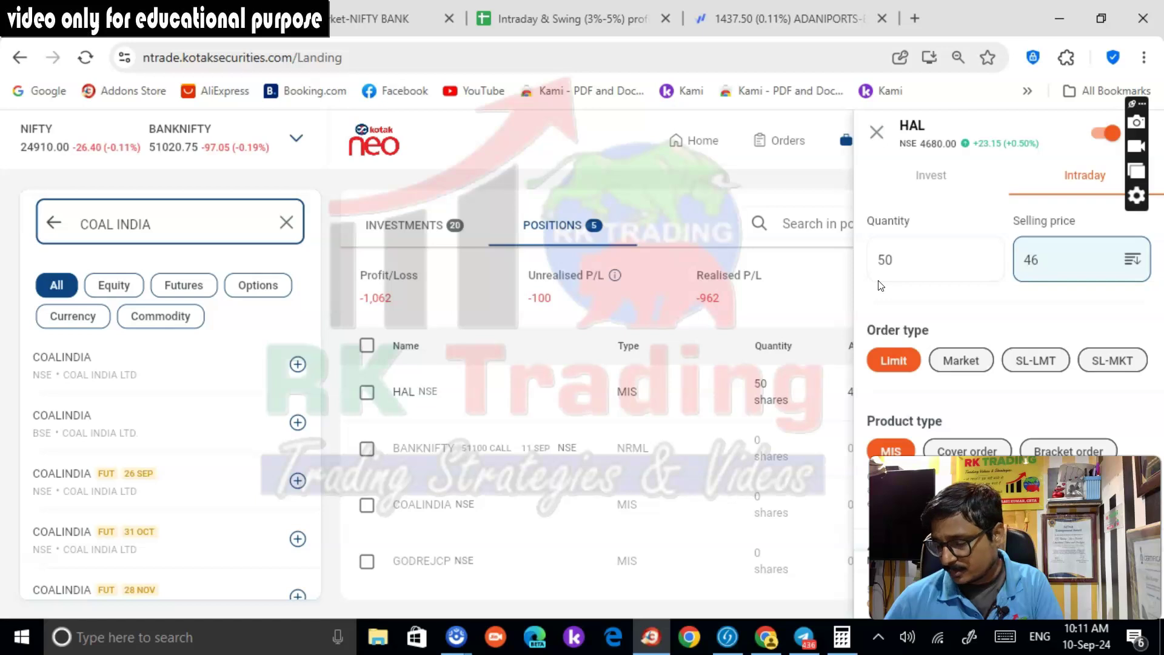
{"action": "type", "text": "90"}
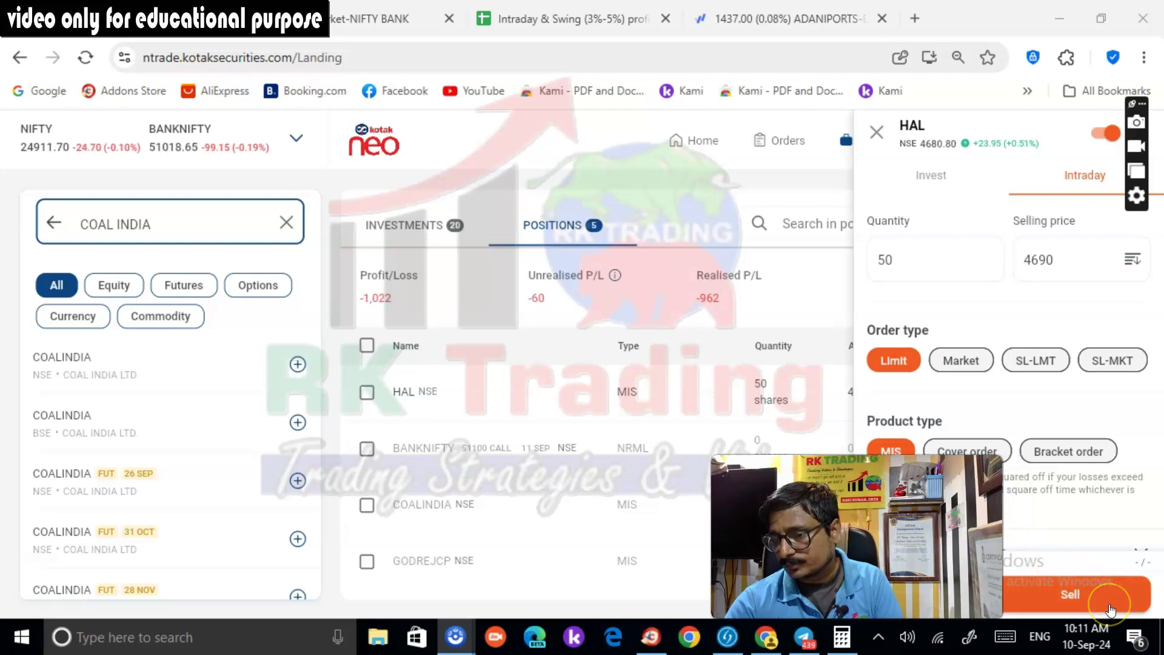
{"action": "left_click", "coordinate": [1111, 608]}
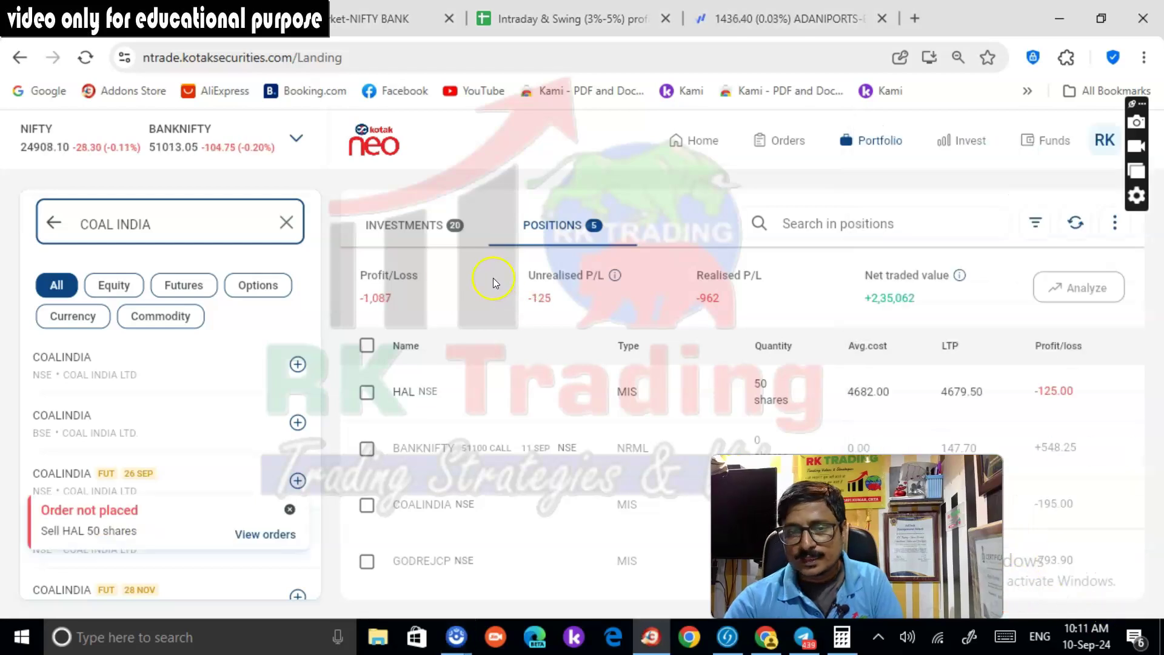
Review the OPEN and CLOSED order lists and the positions page, then return to Fyers
{"action": "left_click", "coordinate": [784, 144]}
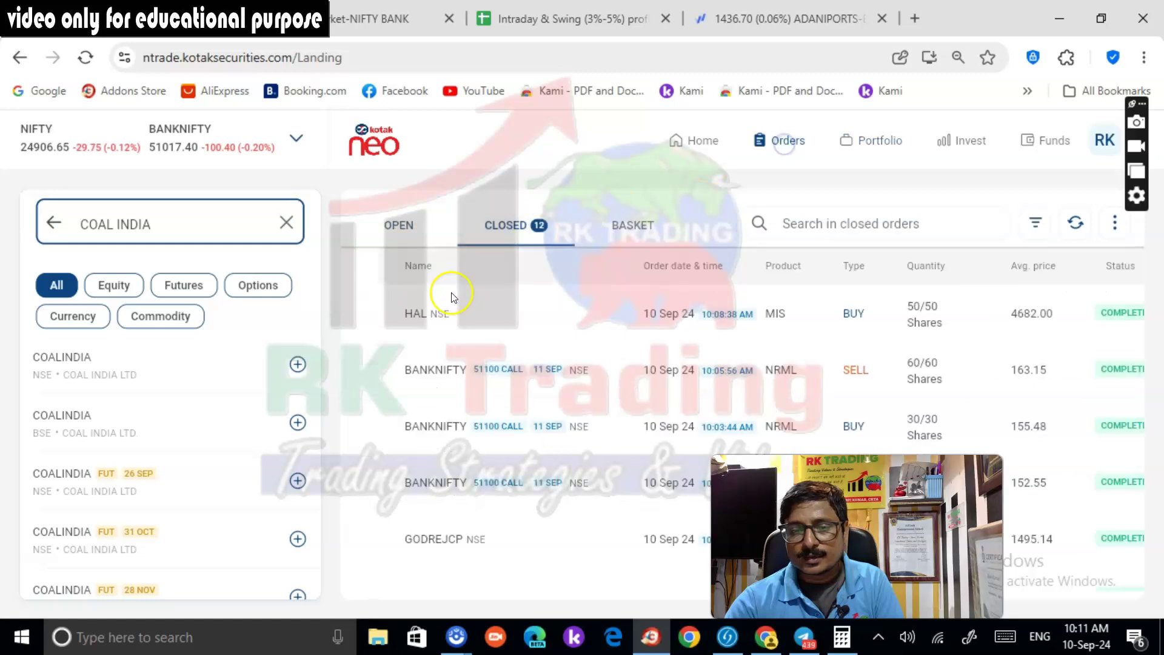
{"action": "left_click", "coordinate": [400, 225]}
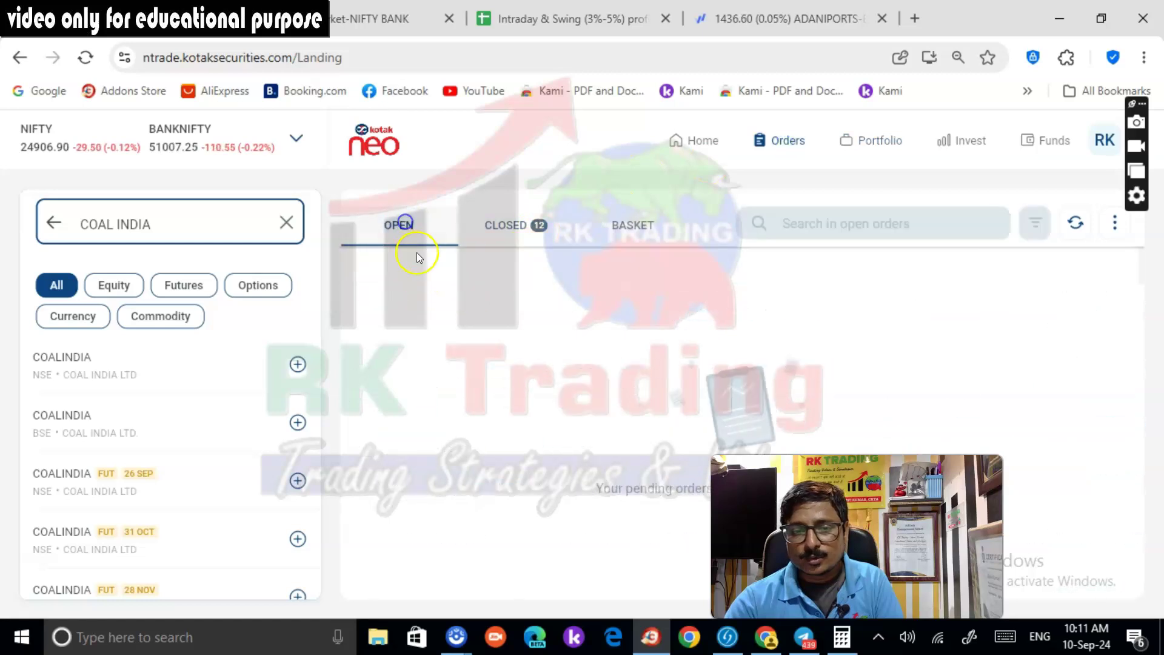
{"action": "left_click", "coordinate": [534, 228]}
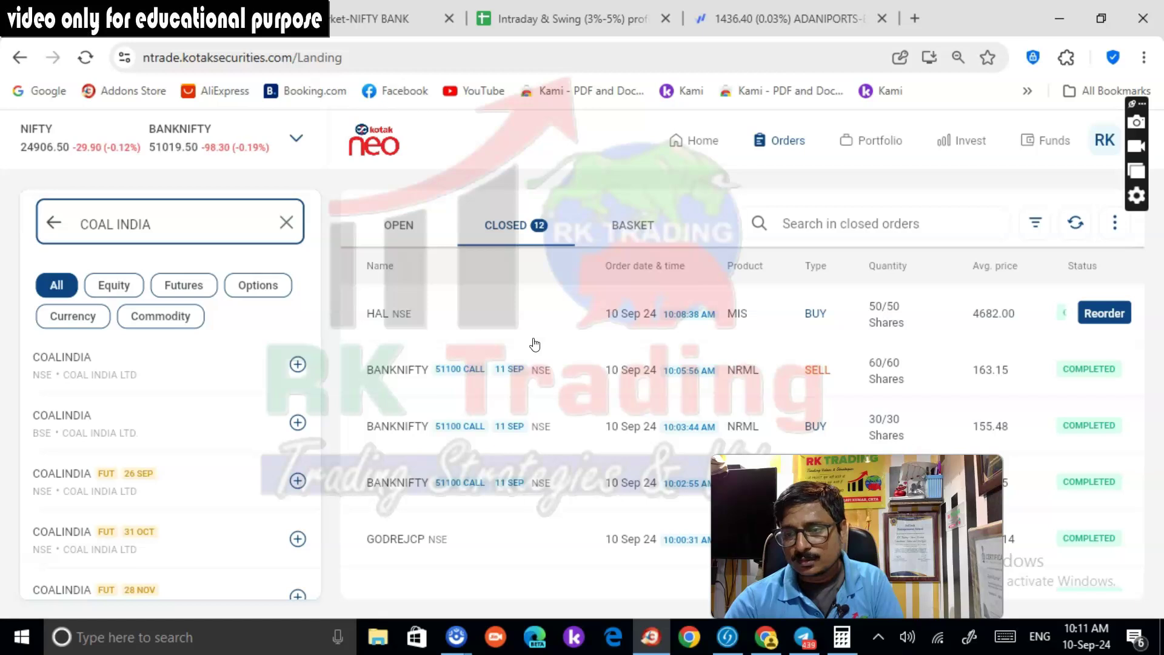
{"action": "left_click", "coordinate": [871, 142]}
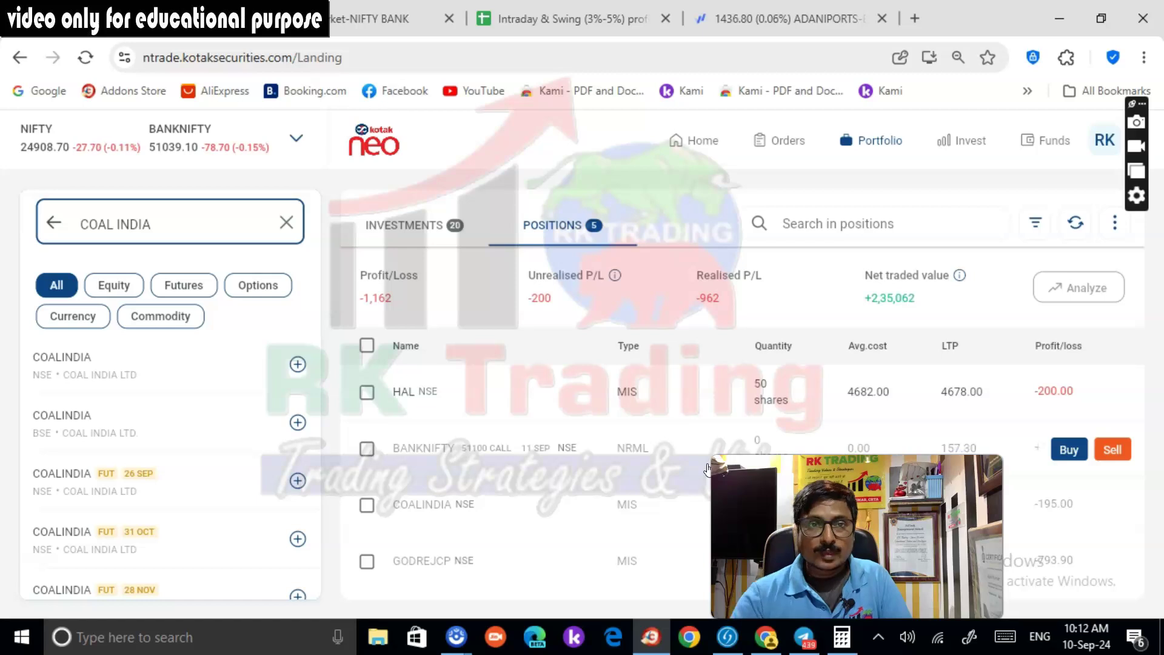
{"action": "left_click", "coordinate": [782, 18]}
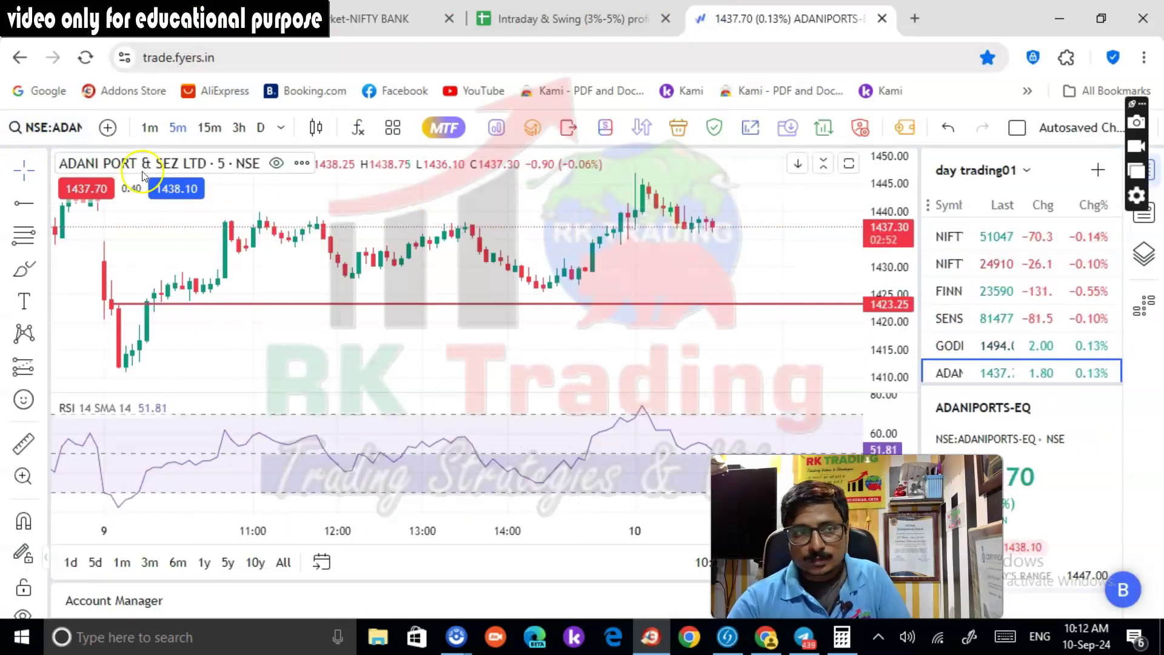
Load NSE:HAL-EQ on the chart and stretch its price scale, then check HAL's +145 profit in Kotak Neo
{"action": "left_click", "coordinate": [51, 126]}
{"action": "type", "text": "HAL"}
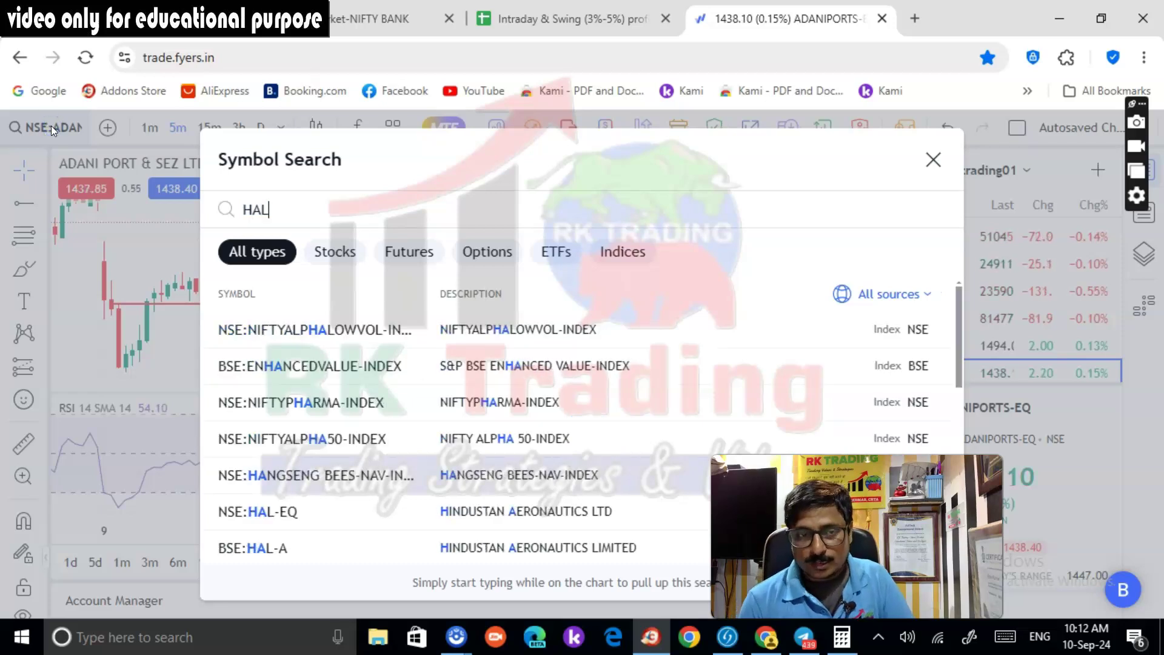
{"action": "left_click", "coordinate": [363, 327]}
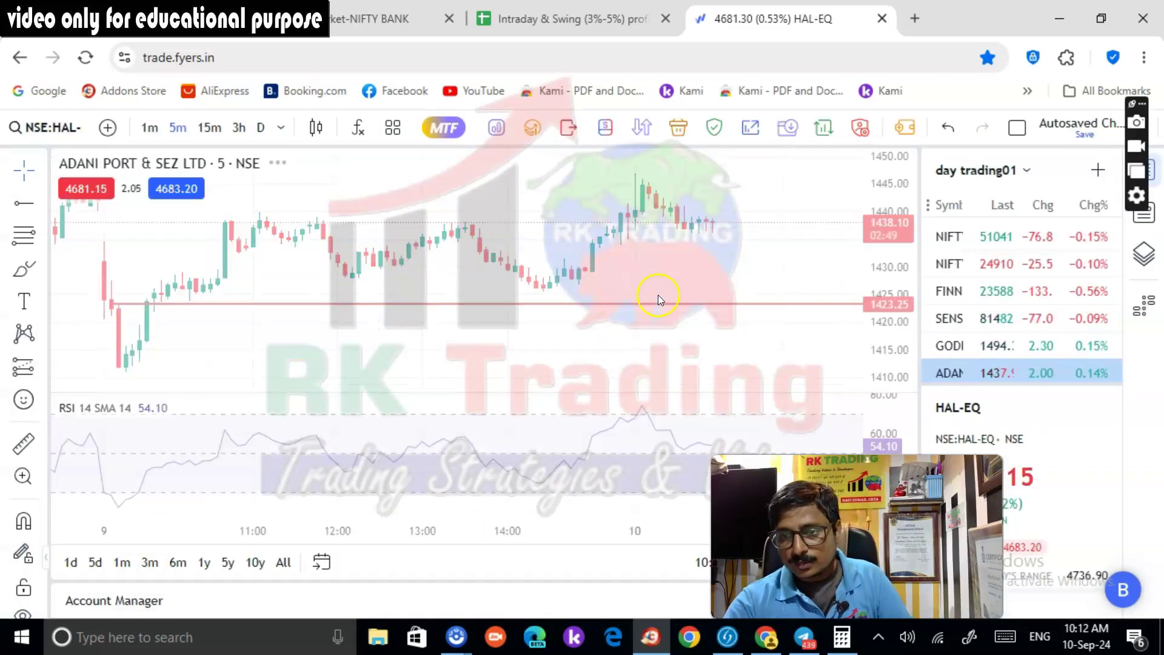
{"action": "scroll", "coordinate": [703, 285], "scroll_direction": "up", "scroll_amount": 2}
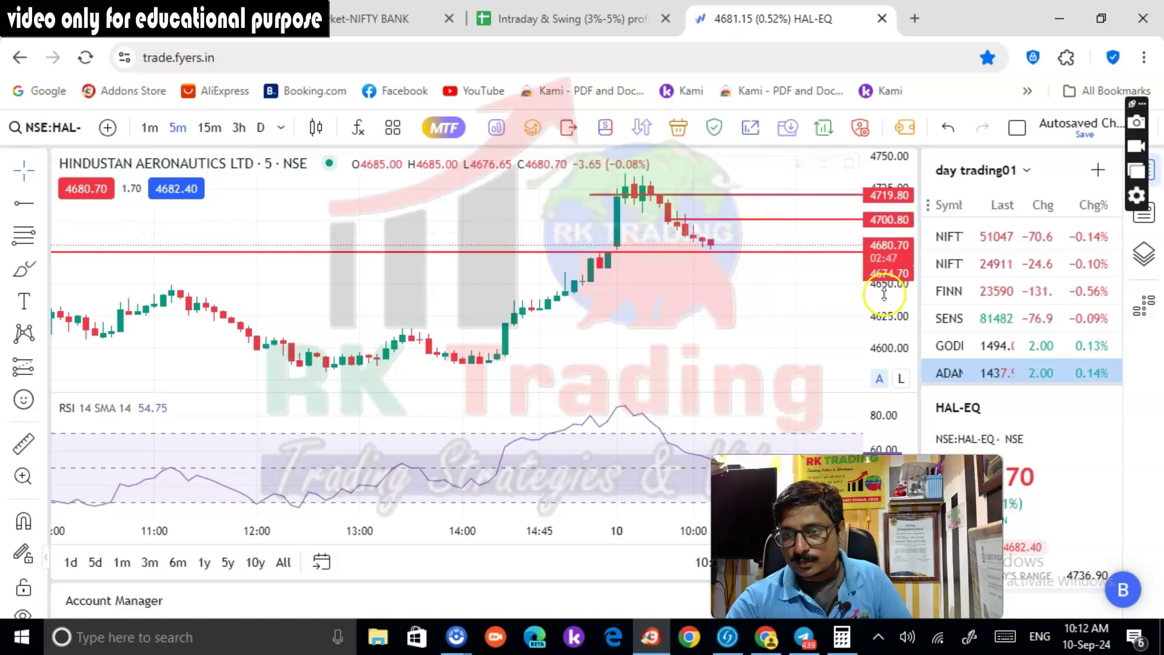
{"action": "left_click_drag", "start_coordinate": [884, 296], "coordinate": [787, 226]}
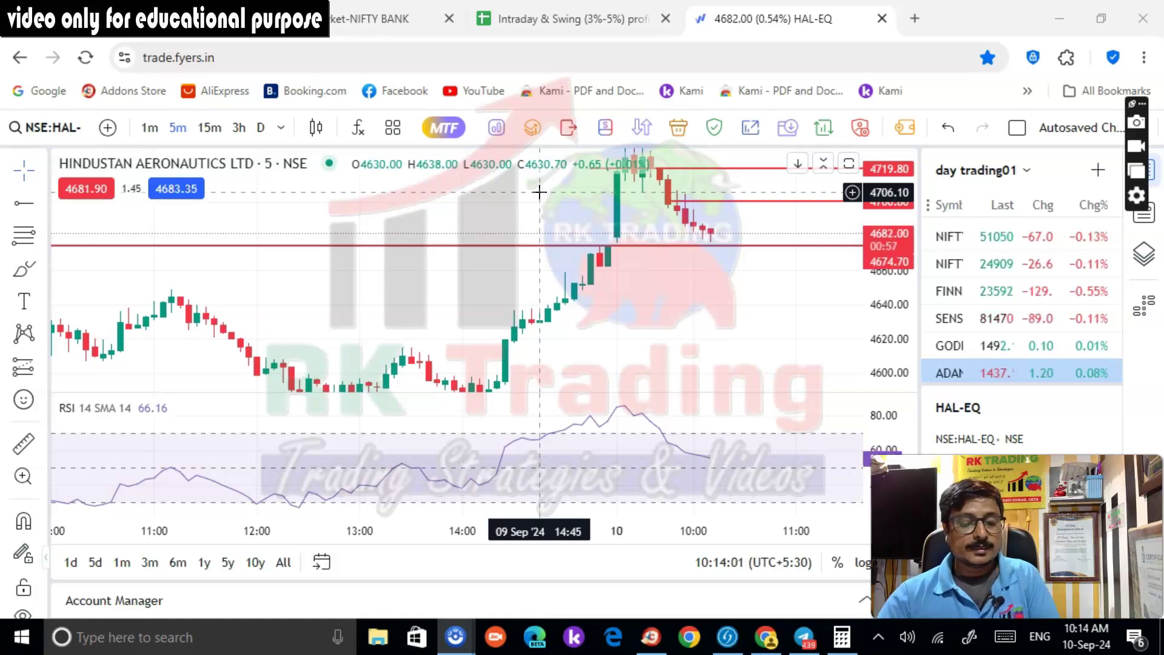
{"action": "left_click", "coordinate": [727, 249]}
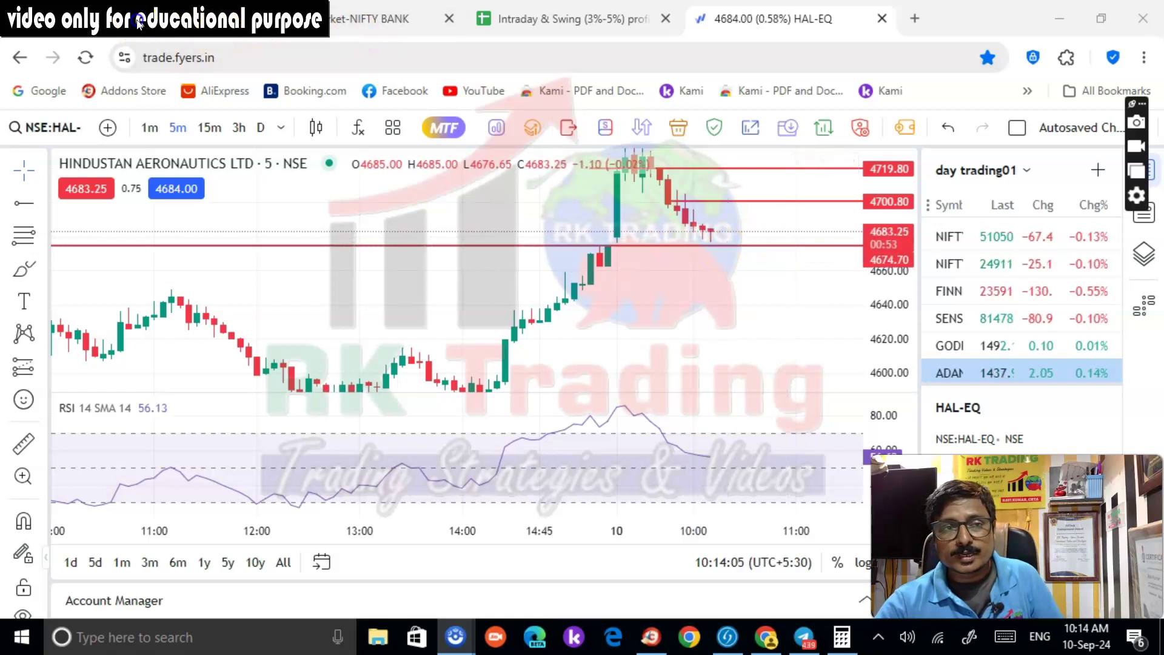
{"action": "left_click", "coordinate": [139, 19]}
{"action": "left_click", "coordinate": [537, 303]}
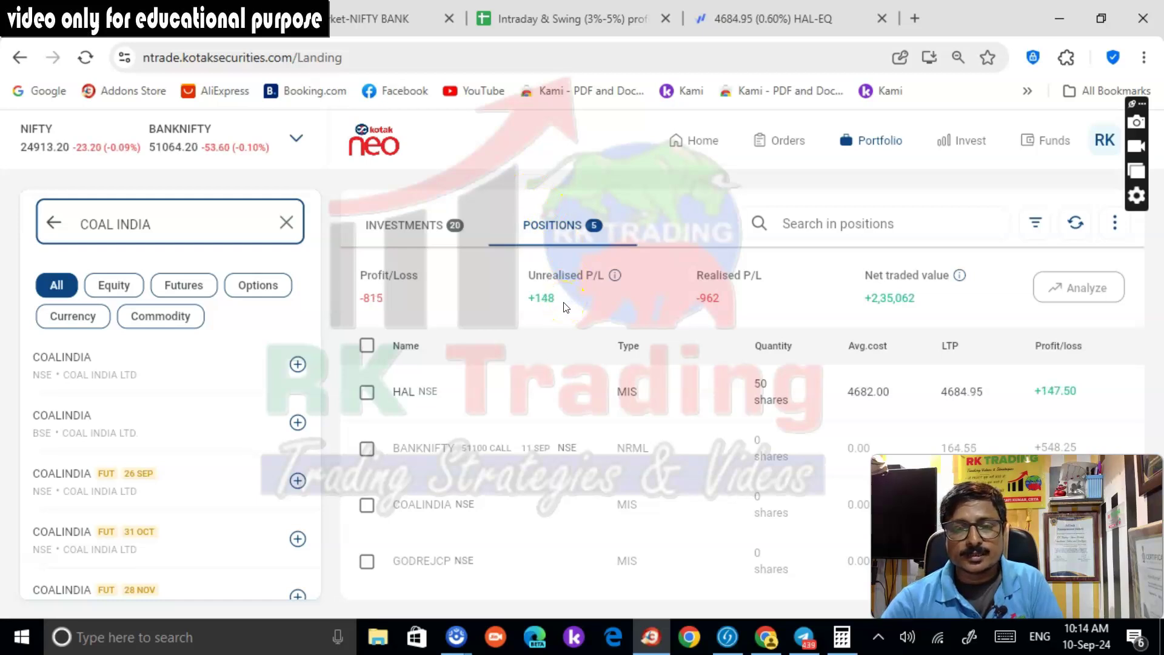
Return to the Fyers chart tab, which shows Nifty Bank near 51064
{"action": "left_click", "coordinate": [708, 19]}
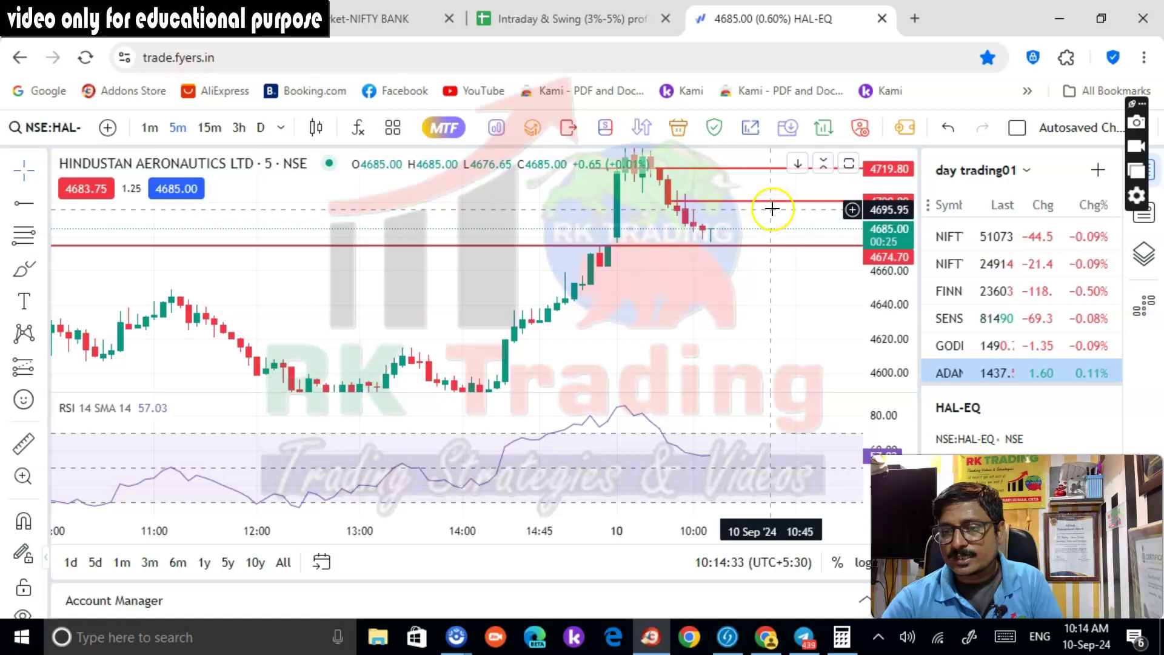
{"action": "scroll", "coordinate": [1006, 312], "scroll_direction": "down", "scroll_amount": 3}
{"action": "scroll", "coordinate": [1012, 328], "scroll_direction": "up", "scroll_amount": 3}
{"action": "scroll", "coordinate": [1019, 339], "scroll_direction": "down", "scroll_amount": 3}
{"action": "scroll", "coordinate": [1023, 340], "scroll_direction": "up", "scroll_amount": 5}
Switch the chart to Nifty Bank and scroll through the watchlist
{"action": "left_click", "coordinate": [997, 237]}
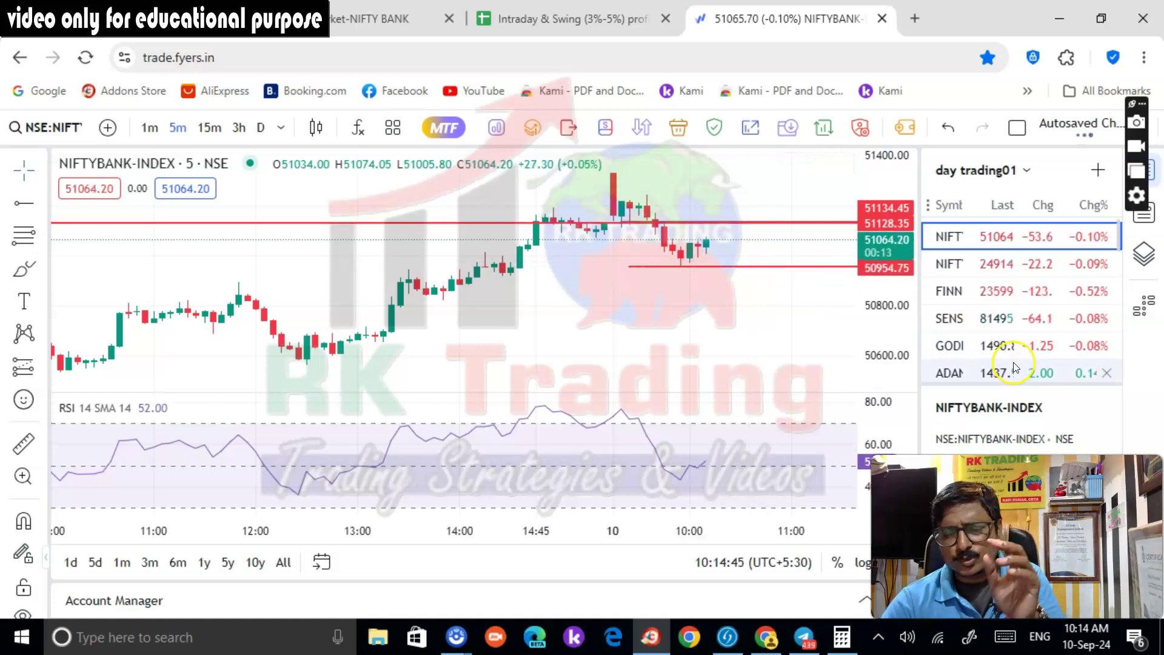
{"action": "scroll", "coordinate": [998, 367], "scroll_direction": "down", "scroll_amount": 2}
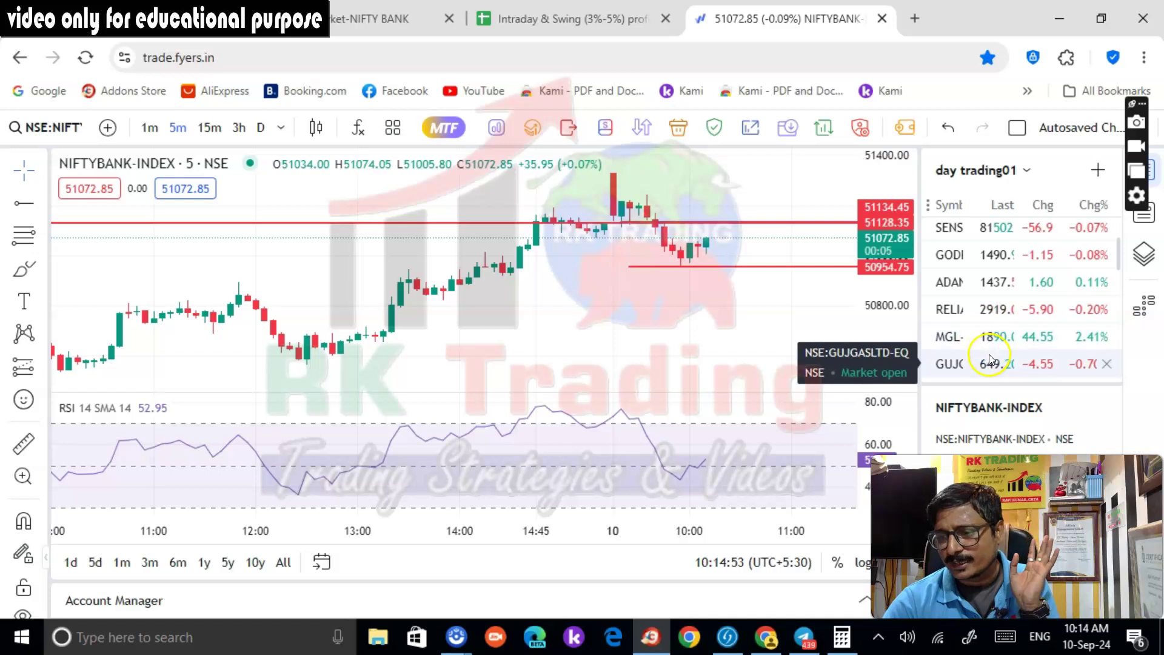
{"action": "scroll", "coordinate": [988, 358], "scroll_direction": "down", "scroll_amount": 5}
{"action": "scroll", "coordinate": [995, 339], "scroll_direction": "up", "scroll_amount": 8}
Add NSE:HAL-EQ to the day trading01 watchlist and open its 5-minute chart
{"action": "left_click", "coordinate": [1096, 170]}
{"action": "type", "text": "HAL"}
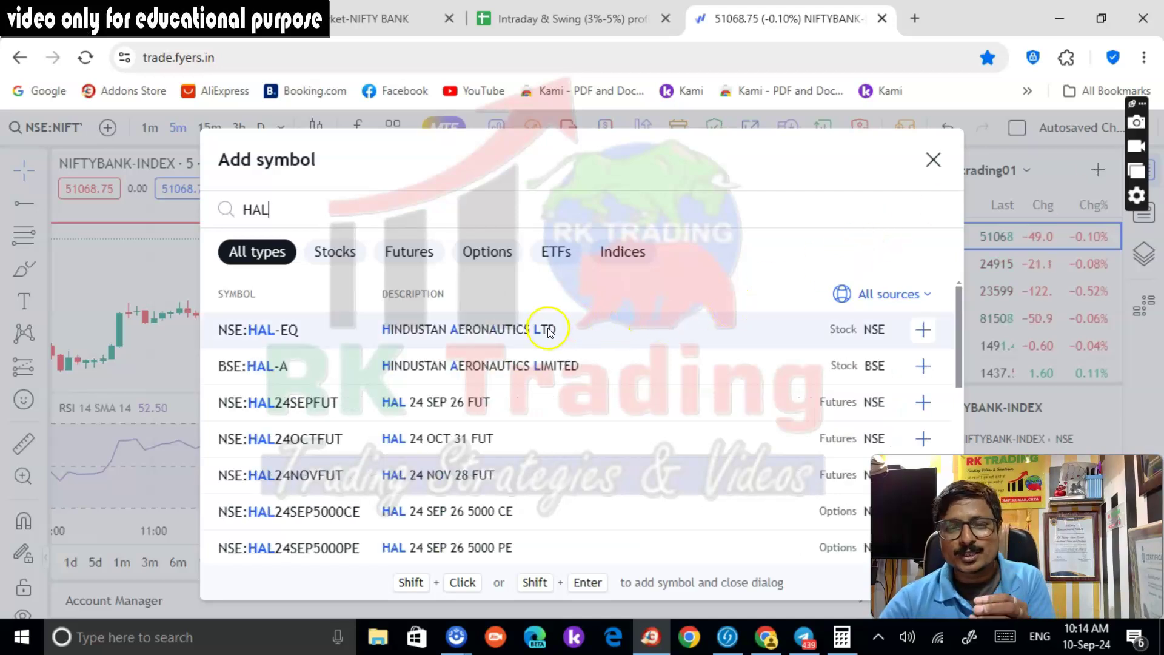
{"action": "left_click", "coordinate": [923, 329]}
{"action": "left_click", "coordinate": [933, 160]}
{"action": "left_click", "coordinate": [971, 367]}
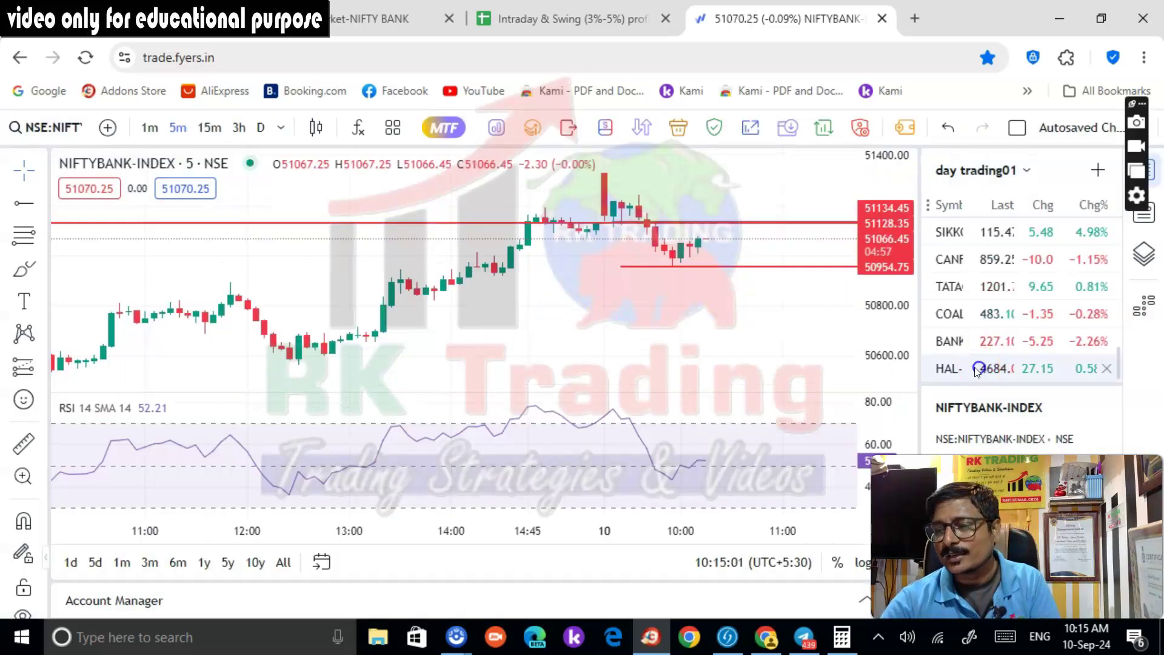
{"action": "scroll", "coordinate": [741, 265], "scroll_direction": "up", "scroll_amount": 3}
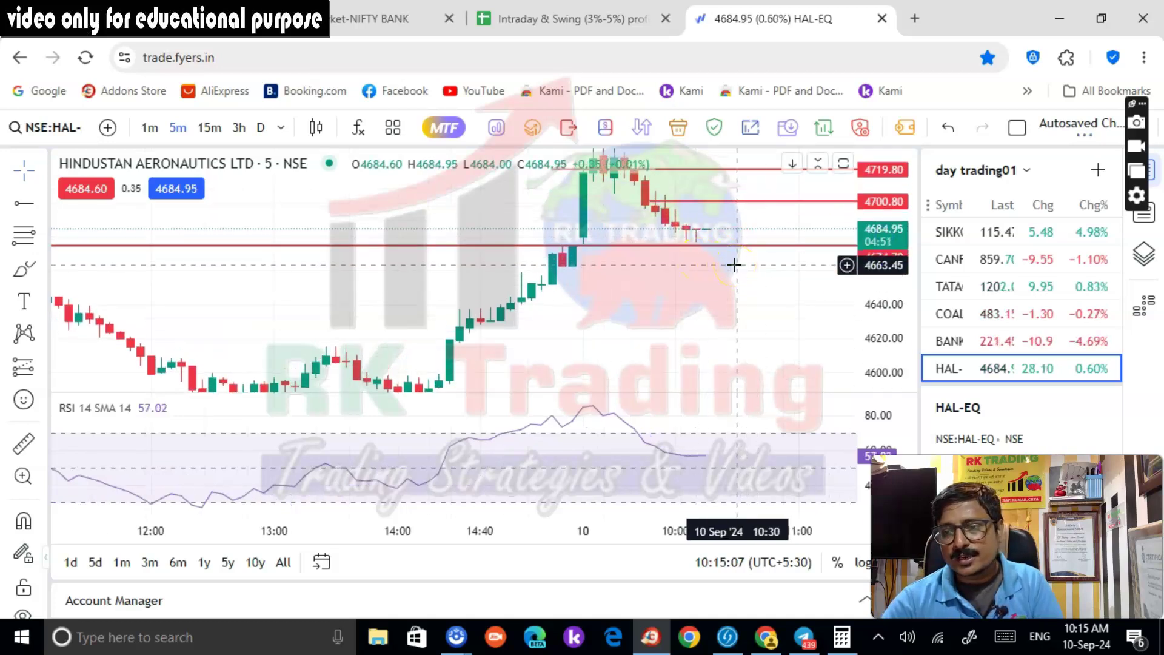
{"action": "left_click", "coordinate": [784, 275]}
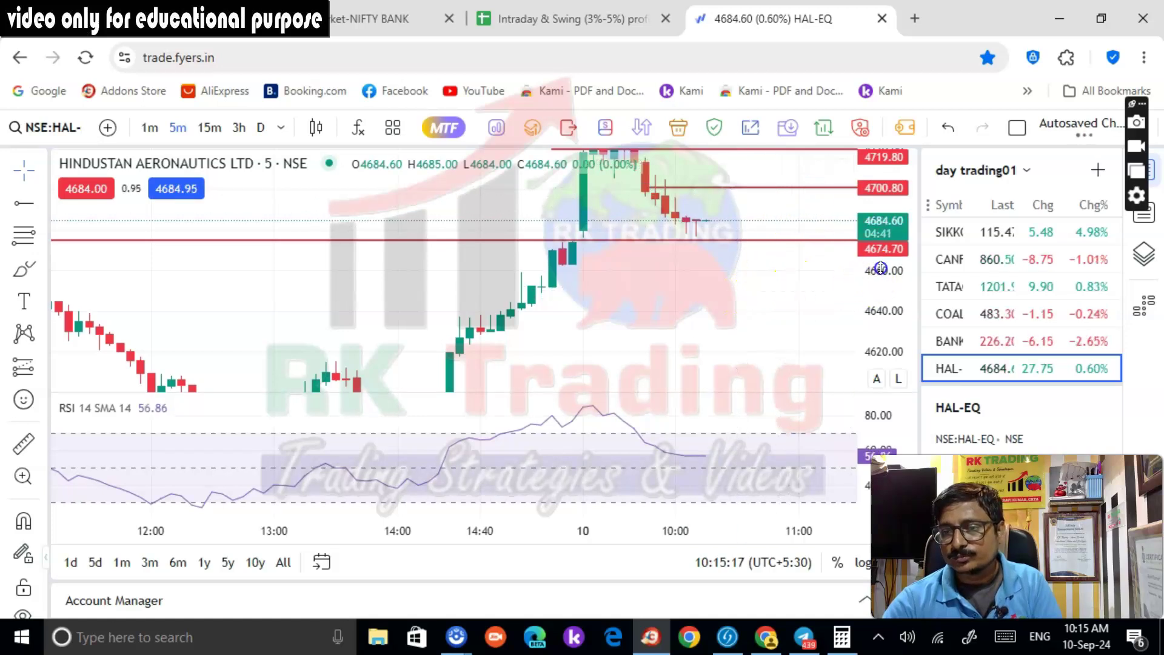
Compare the HAL 5m chart in Fyers with Kotak Neo until HAL shows +400 at LTP 4690
{"action": "scroll", "coordinate": [880, 267], "scroll_direction": "up", "scroll_amount": 1}
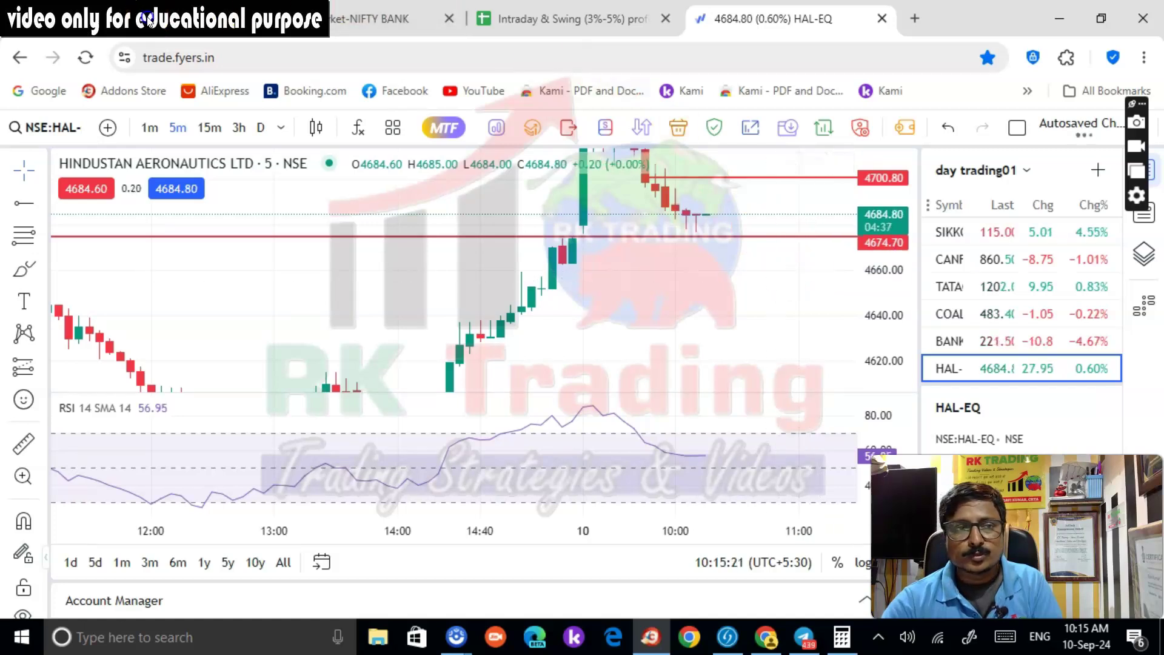
{"action": "left_click", "coordinate": [230, 18]}
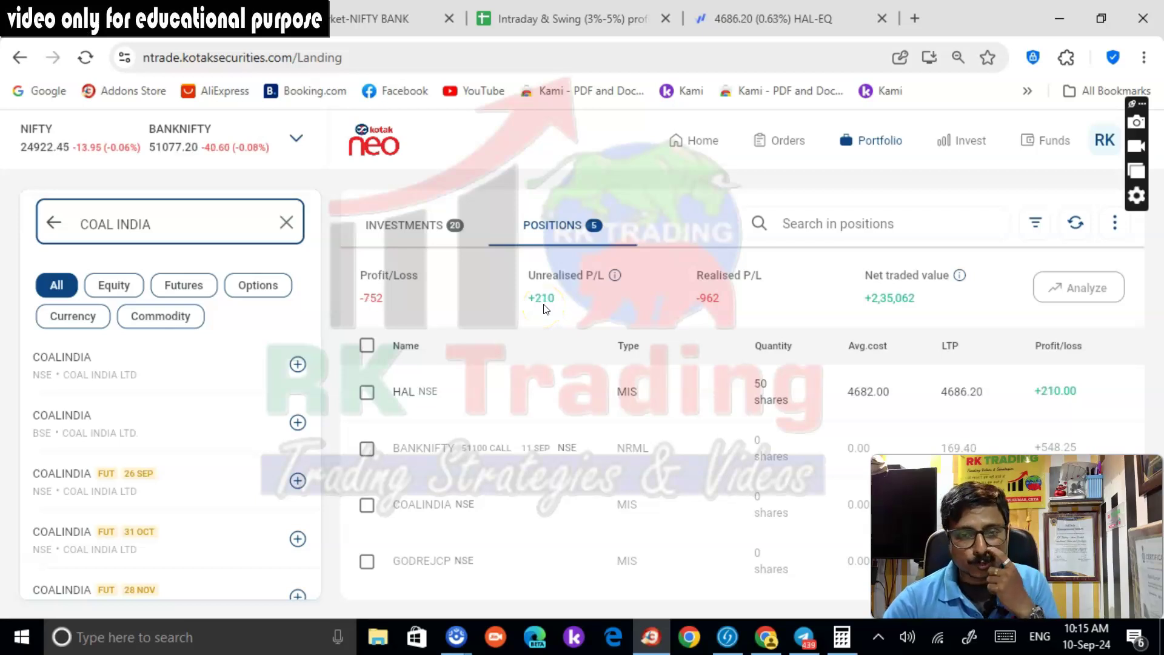
{"action": "left_click", "coordinate": [736, 19]}
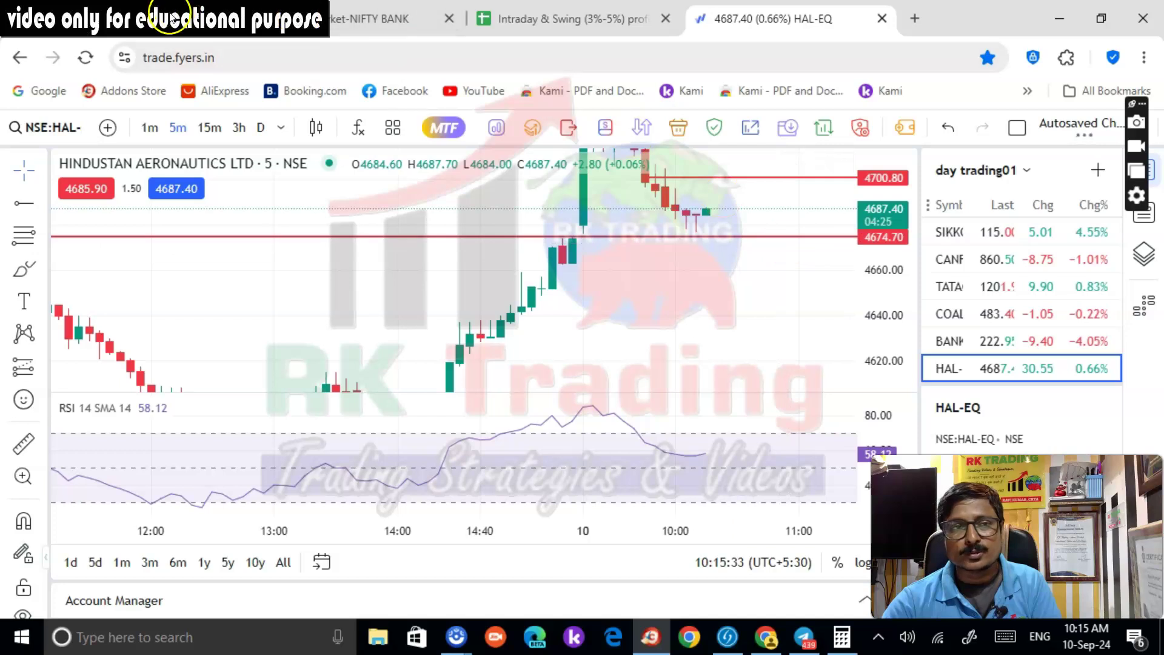
{"action": "left_click", "coordinate": [172, 19]}
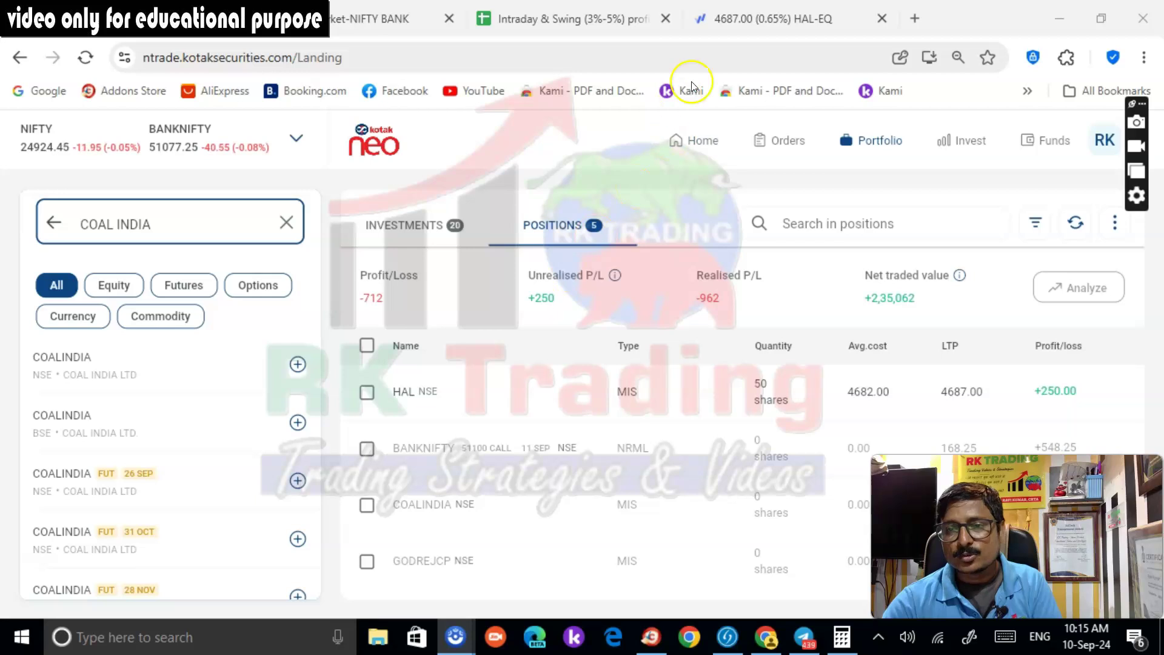
{"action": "left_click", "coordinate": [729, 23]}
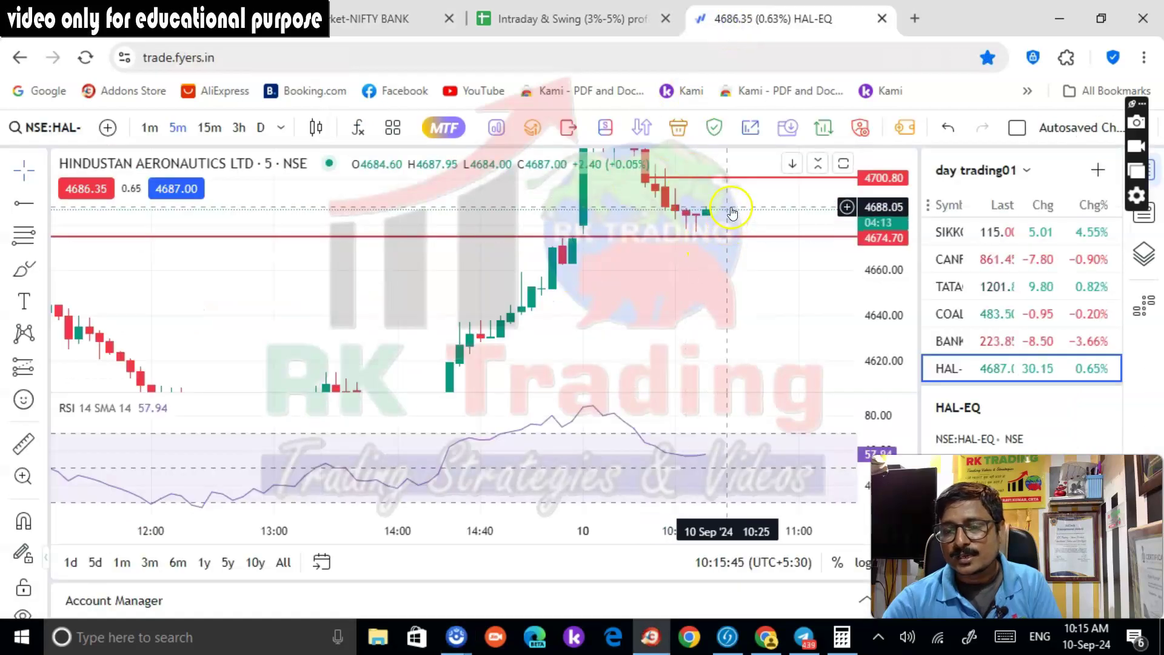
{"action": "scroll", "coordinate": [1029, 297], "scroll_direction": "up", "scroll_amount": 10}
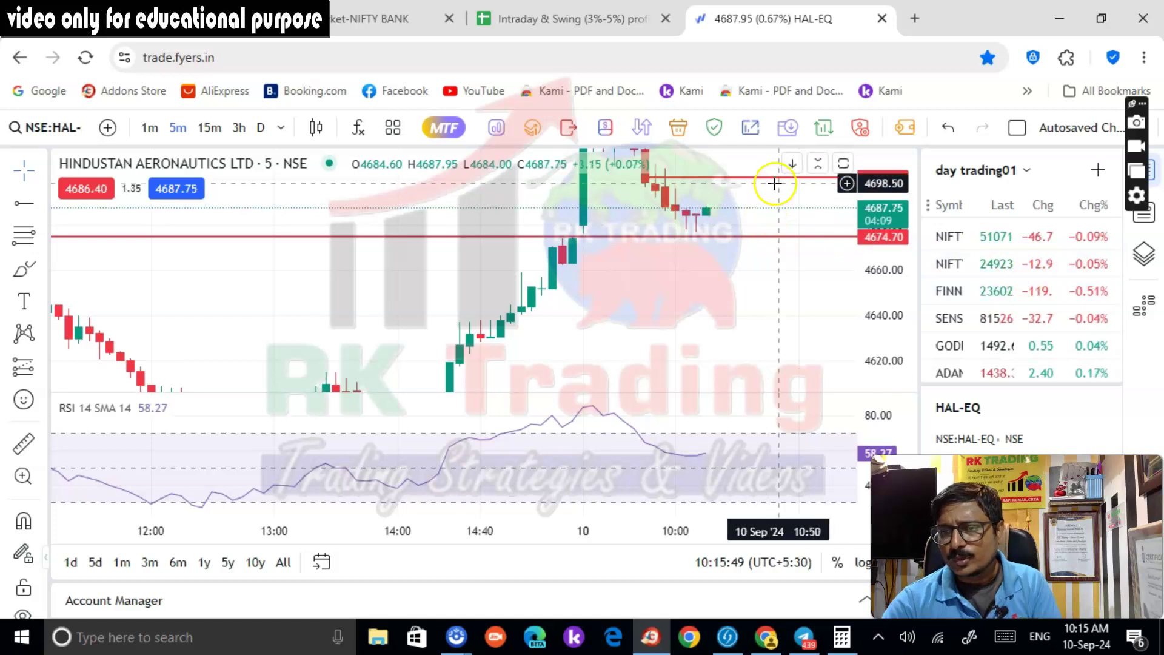
{"action": "scroll", "coordinate": [821, 265], "scroll_direction": "down", "scroll_amount": 3}
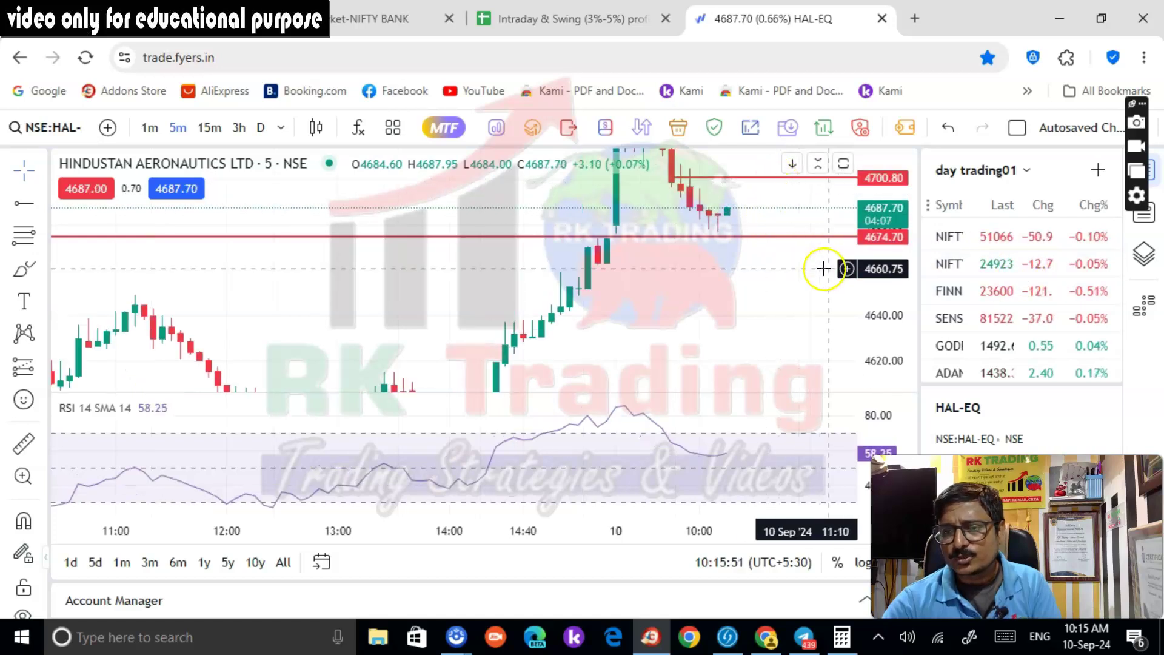
{"action": "scroll", "coordinate": [782, 298], "scroll_direction": "up", "scroll_amount": 3}
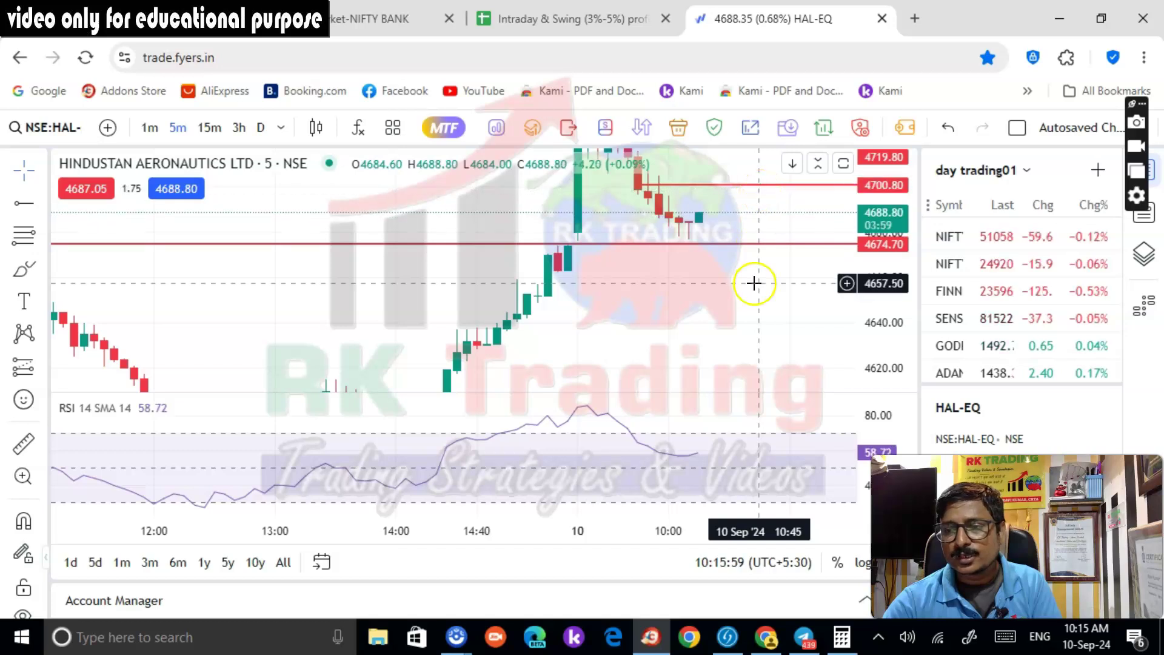
{"action": "left_click", "coordinate": [165, 24]}
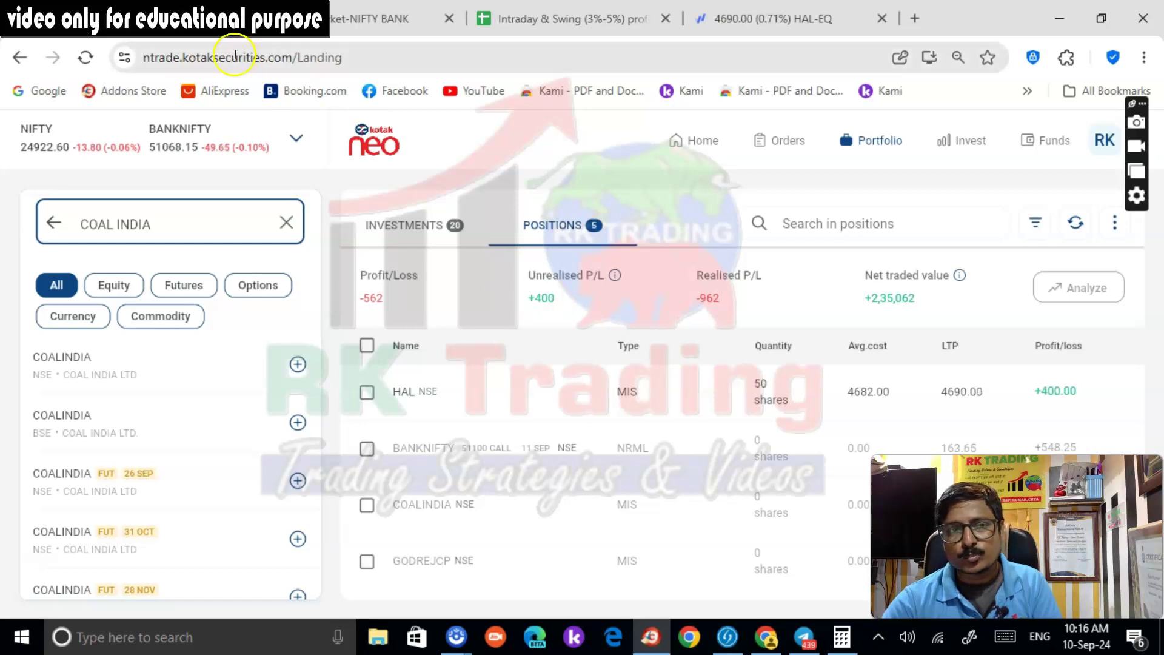
{"action": "left_click", "coordinate": [746, 15]}
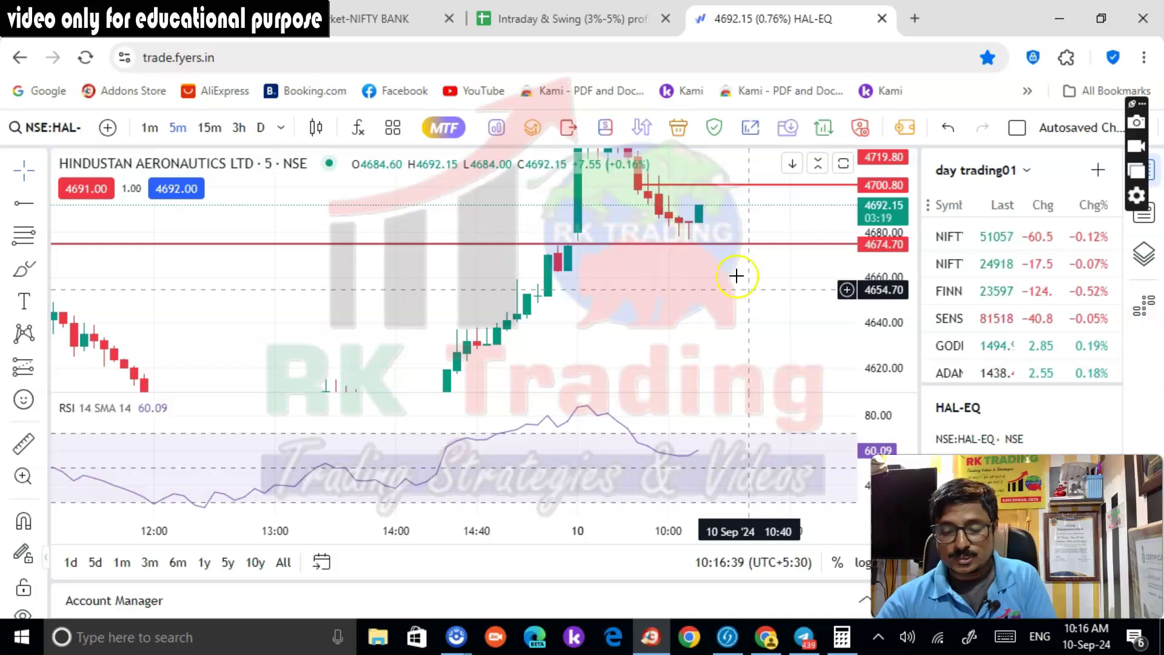
{"action": "left_click", "coordinate": [187, 19]}
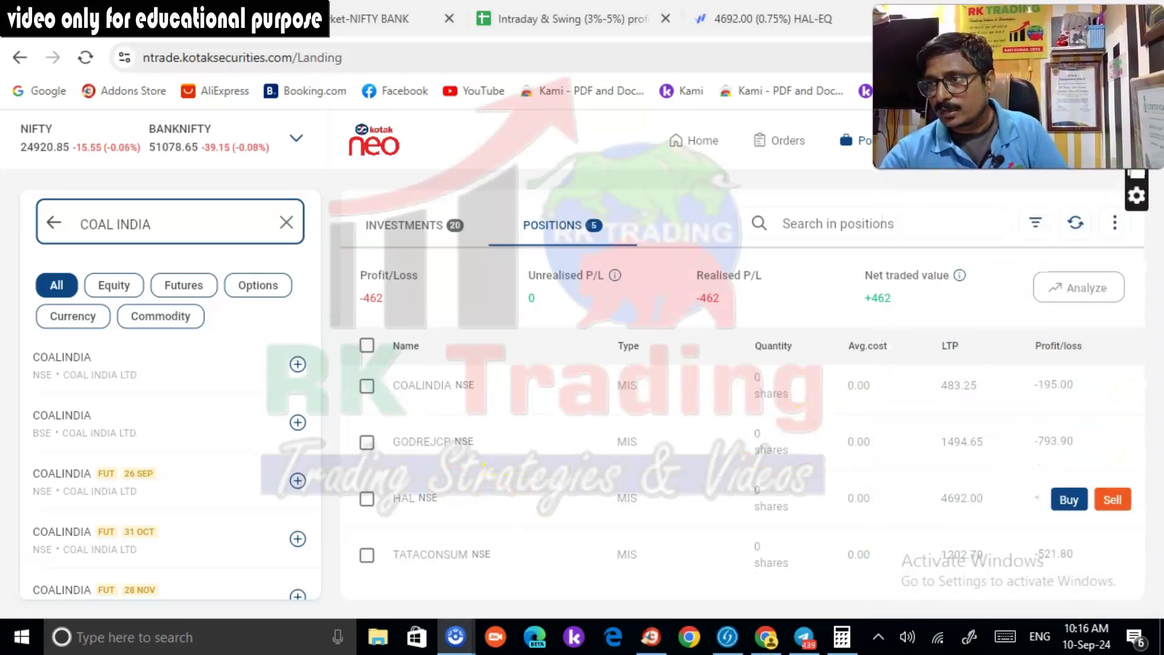
Confirm HAL is closed at 0 shares for +500, then go back to the Fyers HAL-EQ chart
{"action": "mouse_move", "coordinate": [697, 520]}
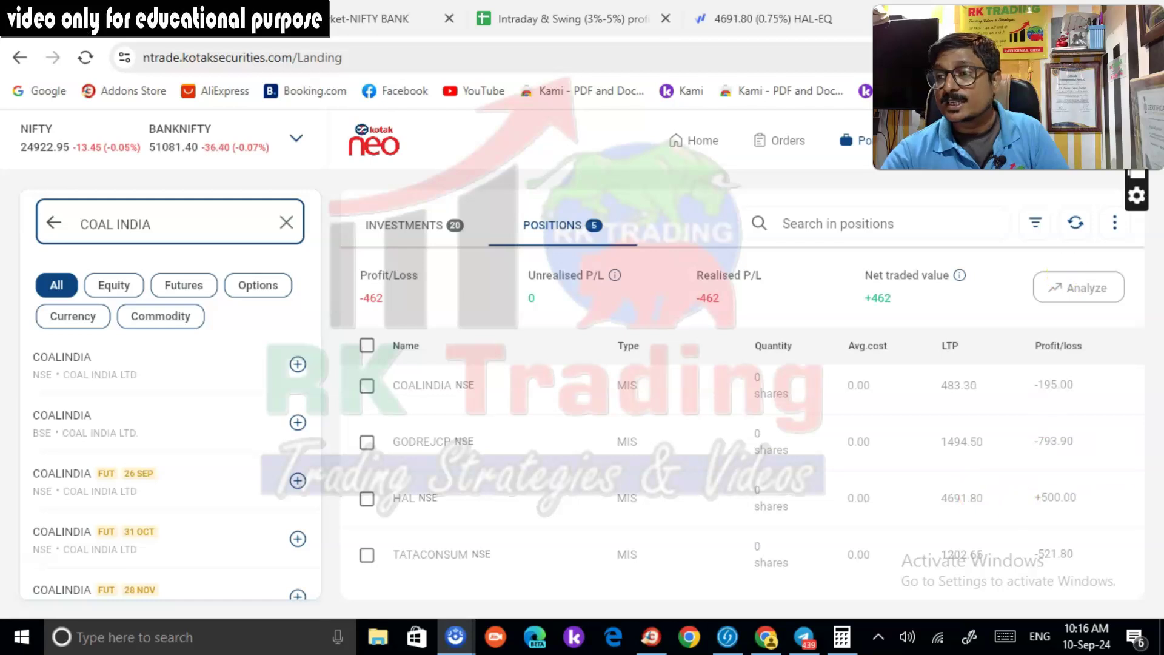
{"action": "mouse_move", "coordinate": [665, 400]}
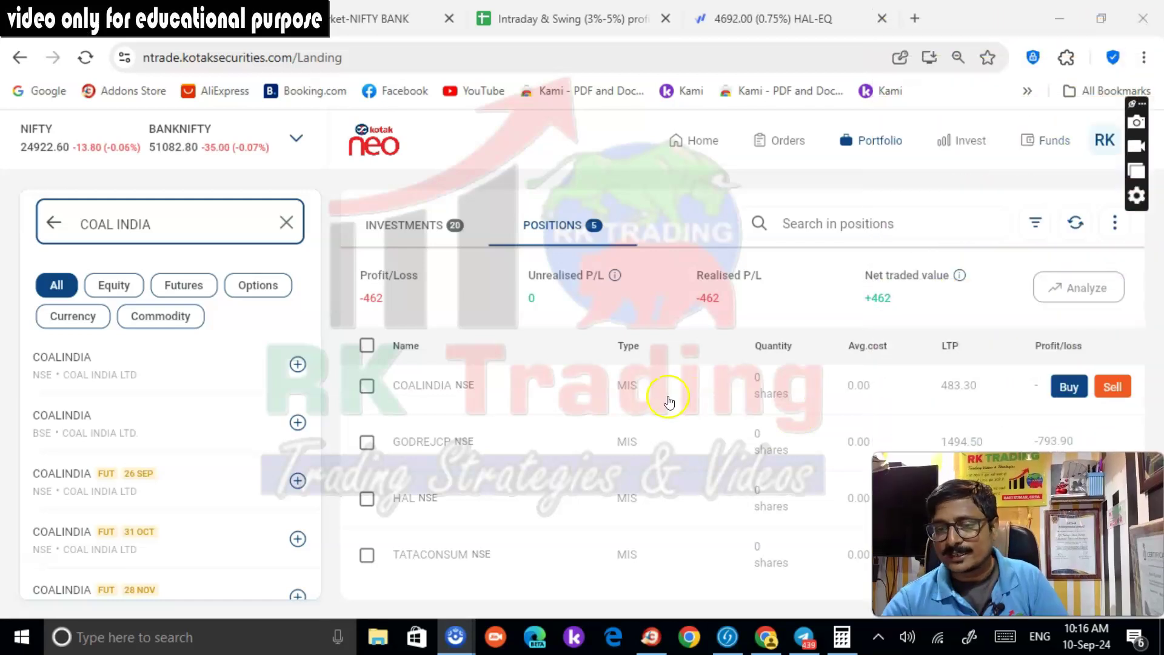
{"action": "left_click", "coordinate": [721, 25]}
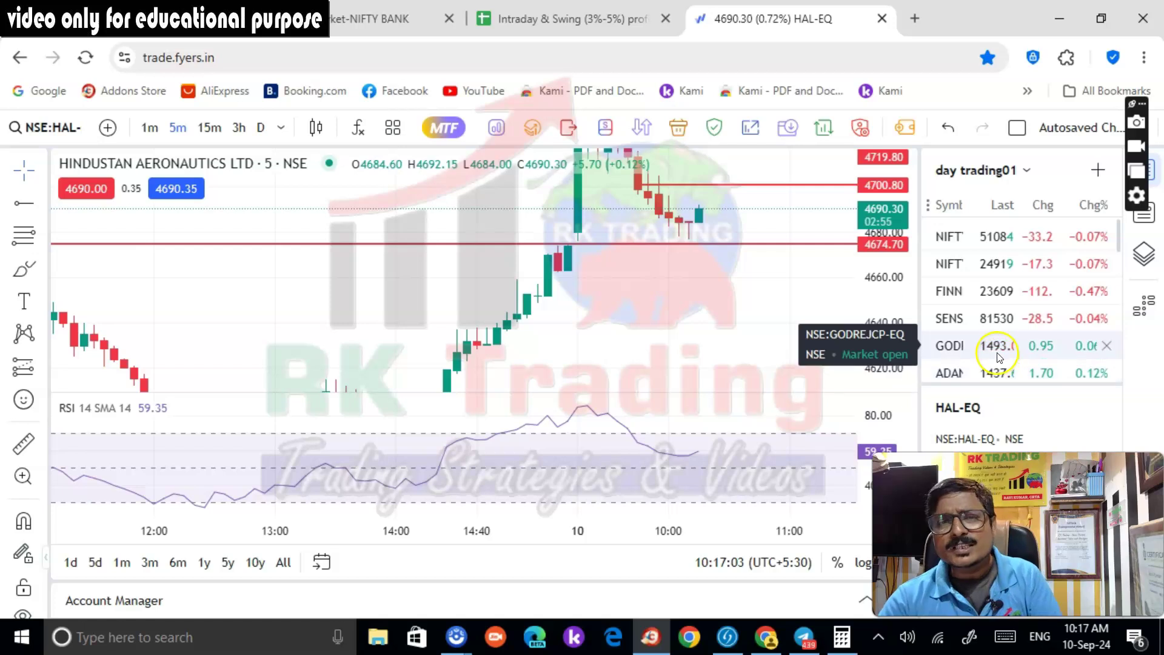
Chart MCX from the watchlist on 5-minute candles with the price scale reset
{"action": "left_click", "coordinate": [998, 351]}
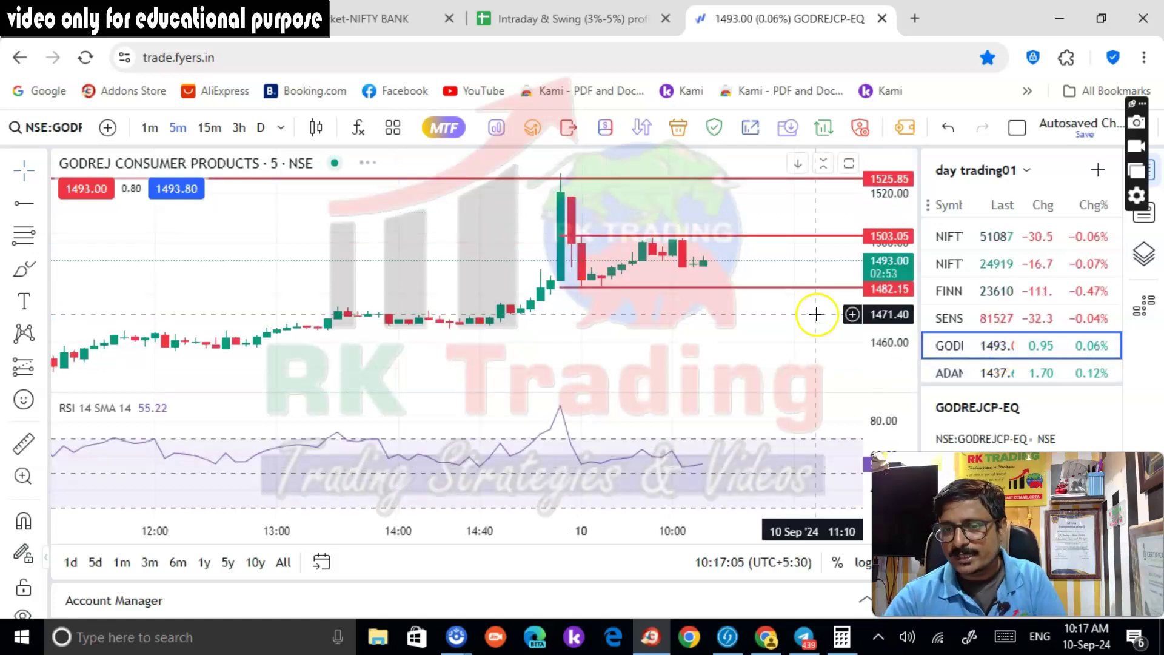
{"action": "scroll", "coordinate": [1013, 340], "scroll_direction": "down", "scroll_amount": 5}
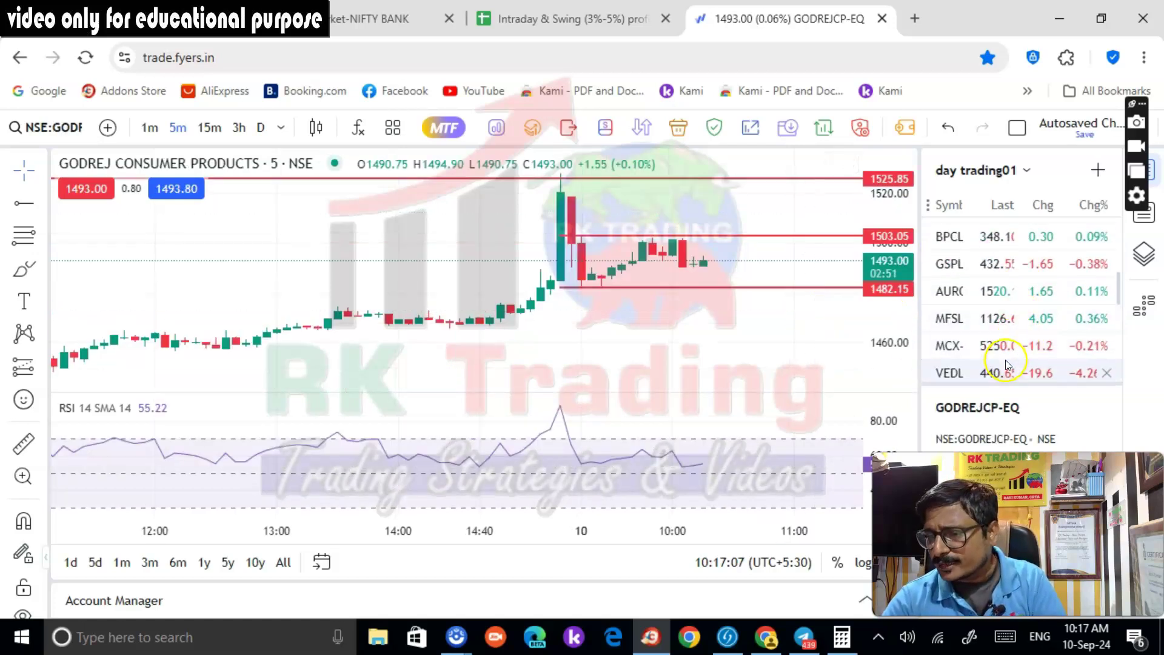
{"action": "left_click", "coordinate": [1003, 357]}
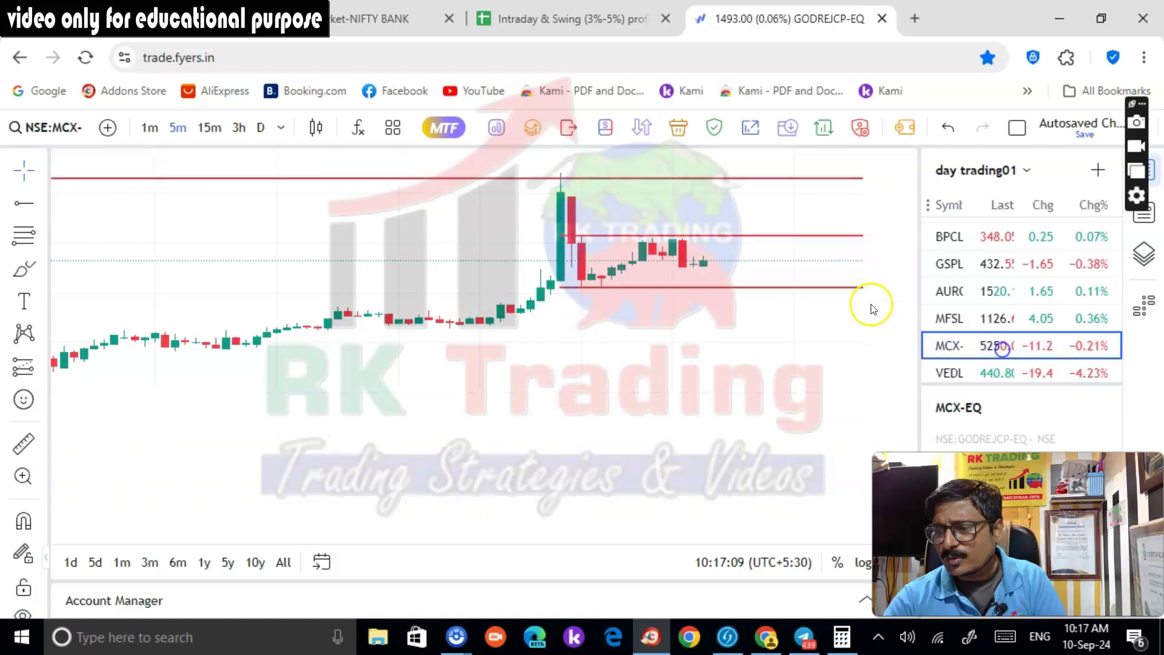
{"action": "left_click", "coordinate": [261, 131]}
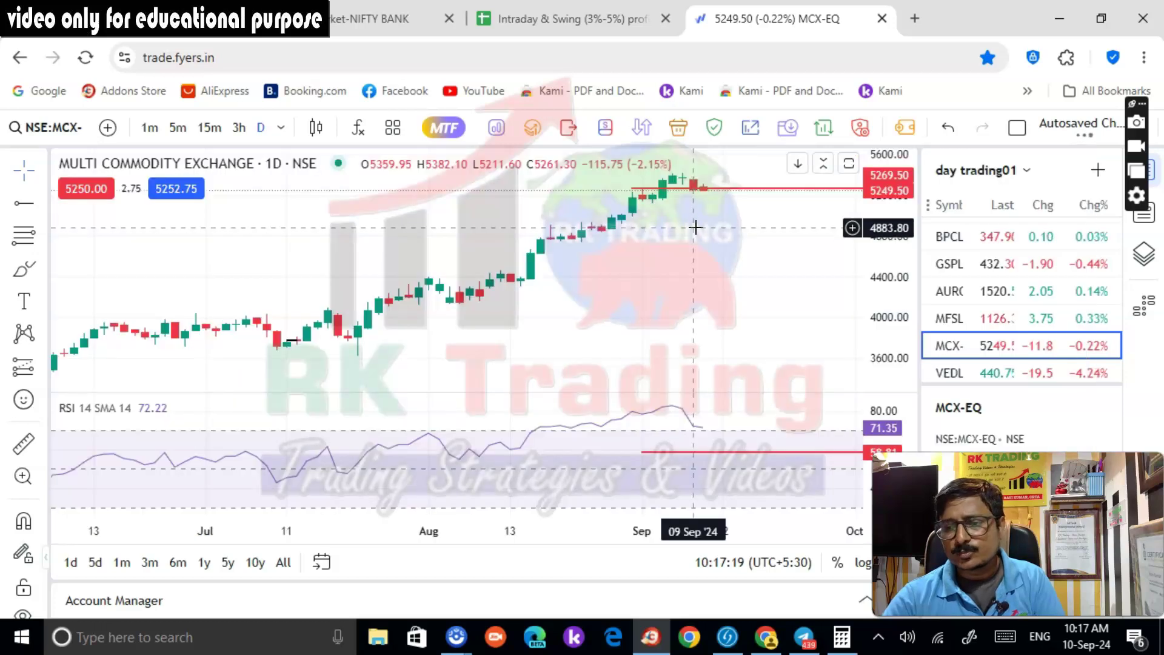
{"action": "left_click", "coordinate": [178, 127]}
{"action": "right_click", "coordinate": [888, 195]}
{"action": "left_click", "coordinate": [958, 171]}
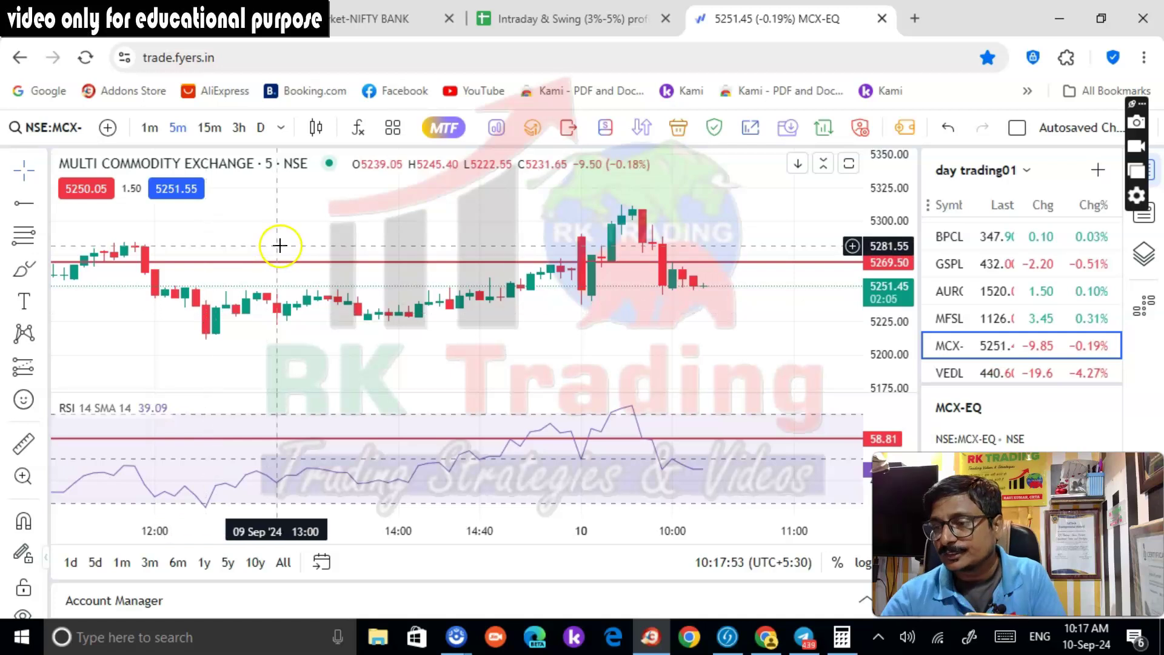
Review earlier MCX candles, then check the new 45-share MCX short at 5250 in Kotak Neo
{"action": "left_click_drag", "start_coordinate": [748, 311], "coordinate": [771, 327]}
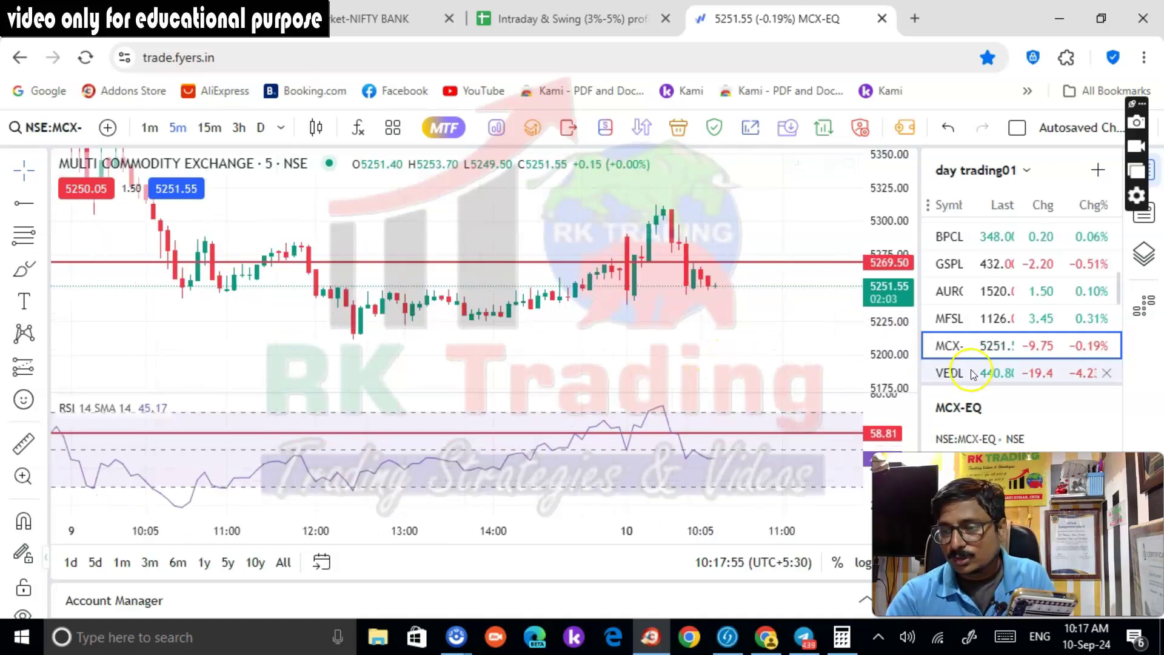
{"action": "scroll", "coordinate": [980, 375], "scroll_direction": "down", "scroll_amount": 5}
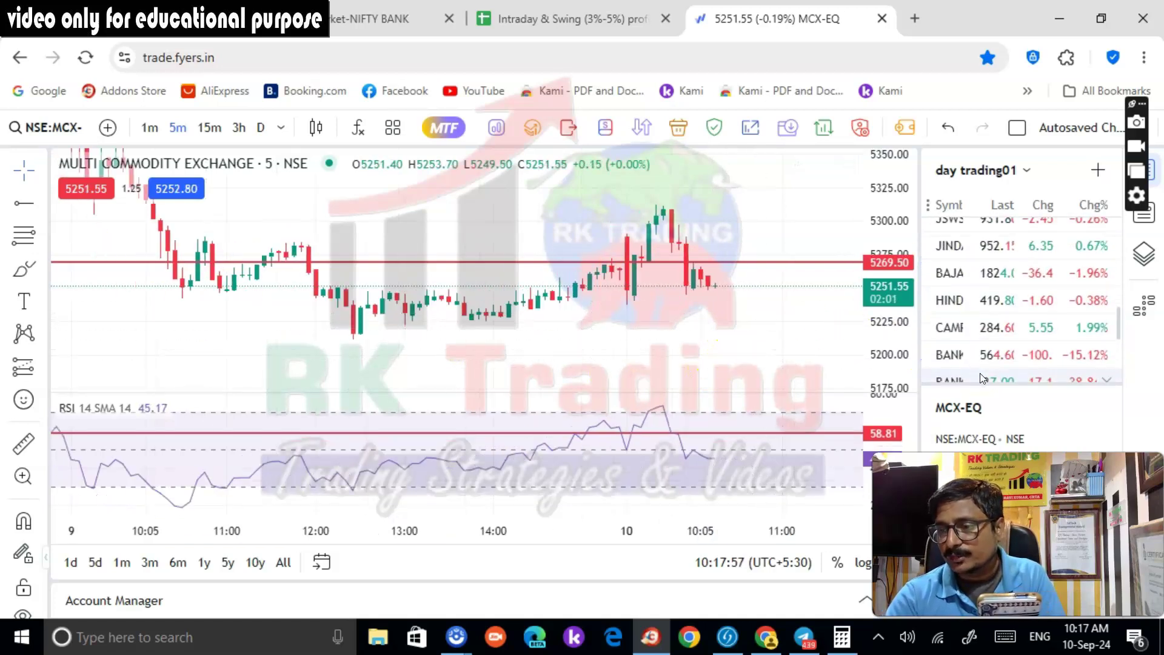
{"action": "scroll", "coordinate": [980, 373], "scroll_direction": "up", "scroll_amount": 2}
{"action": "scroll", "coordinate": [979, 373], "scroll_direction": "down", "scroll_amount": 2}
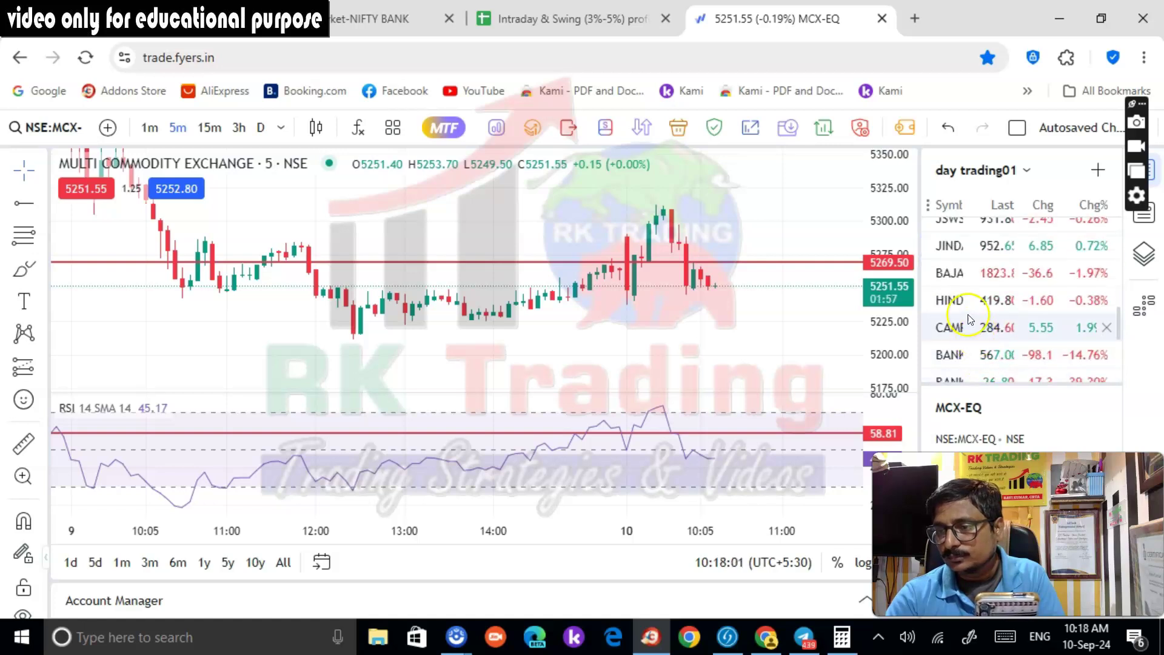
{"action": "scroll", "coordinate": [967, 288], "scroll_direction": "down", "scroll_amount": 4}
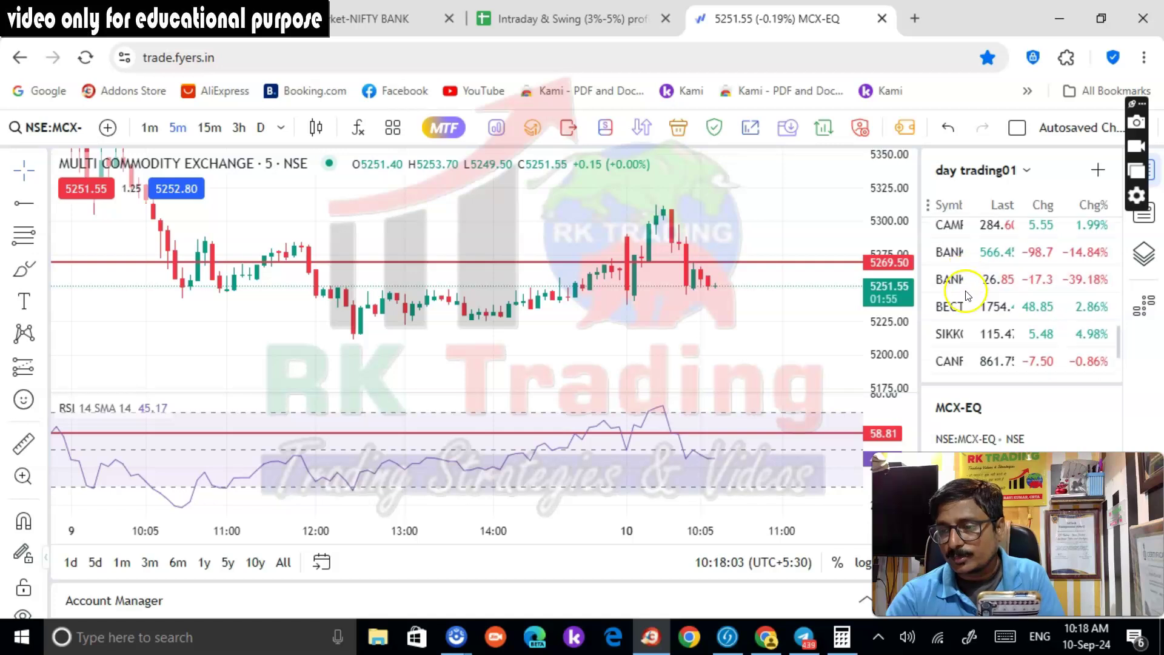
{"action": "scroll", "coordinate": [967, 297], "scroll_direction": "down", "scroll_amount": 1}
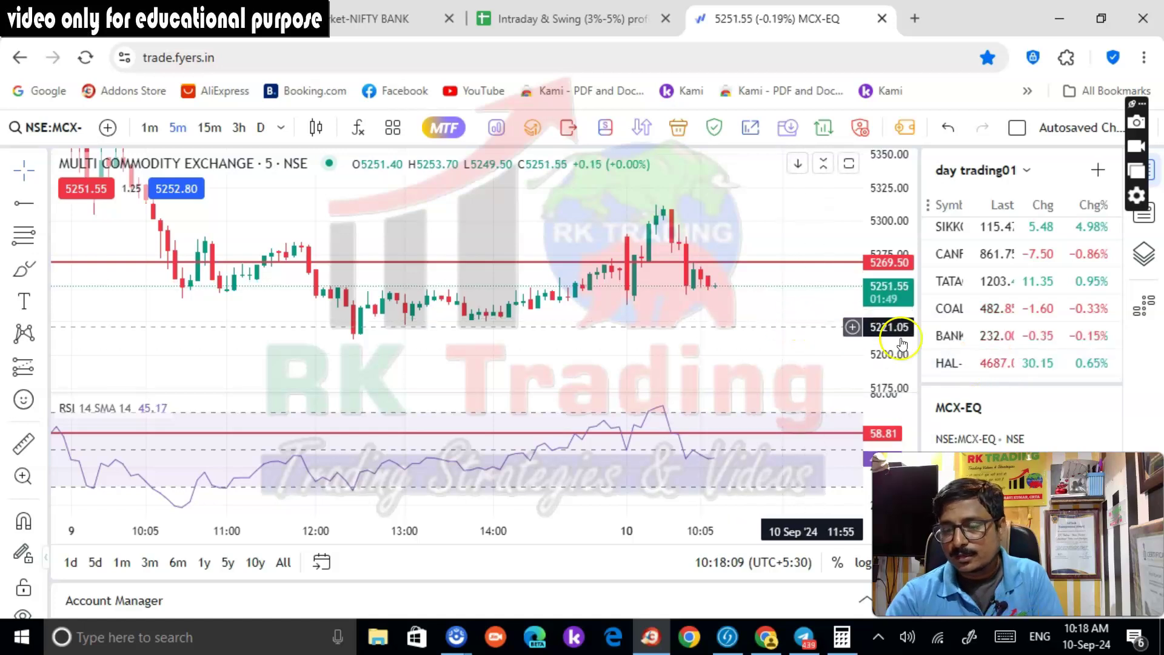
{"action": "scroll", "coordinate": [976, 350], "scroll_direction": "up", "scroll_amount": 8}
{"action": "scroll", "coordinate": [979, 350], "scroll_direction": "up", "scroll_amount": 5}
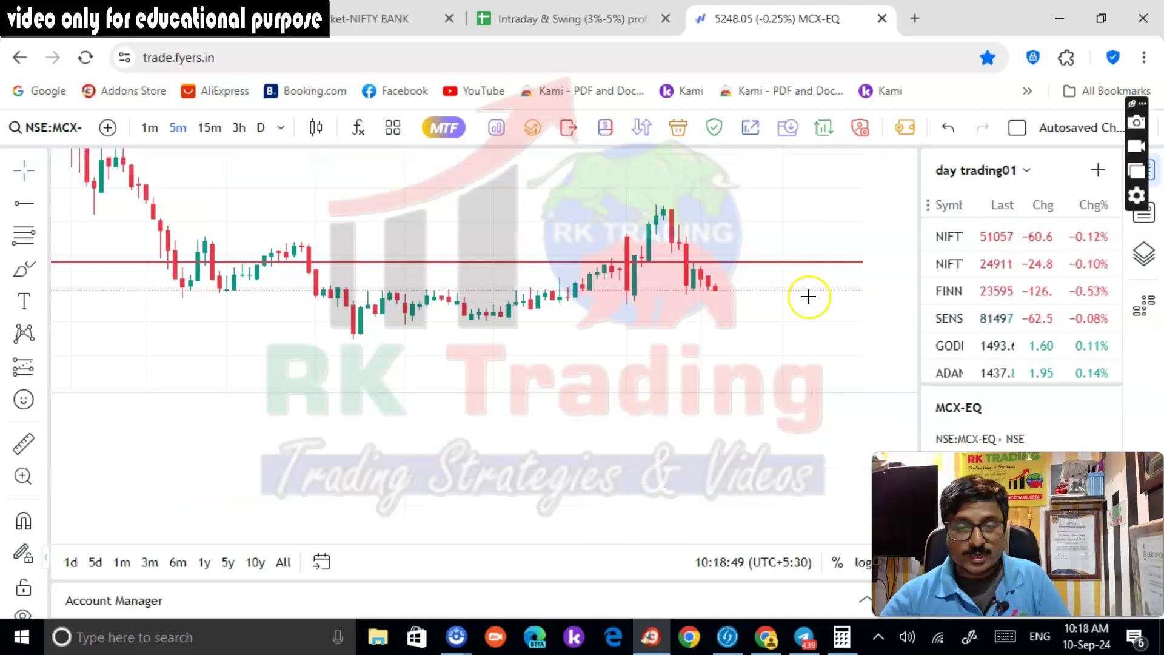
{"action": "left_click", "coordinate": [194, 18]}
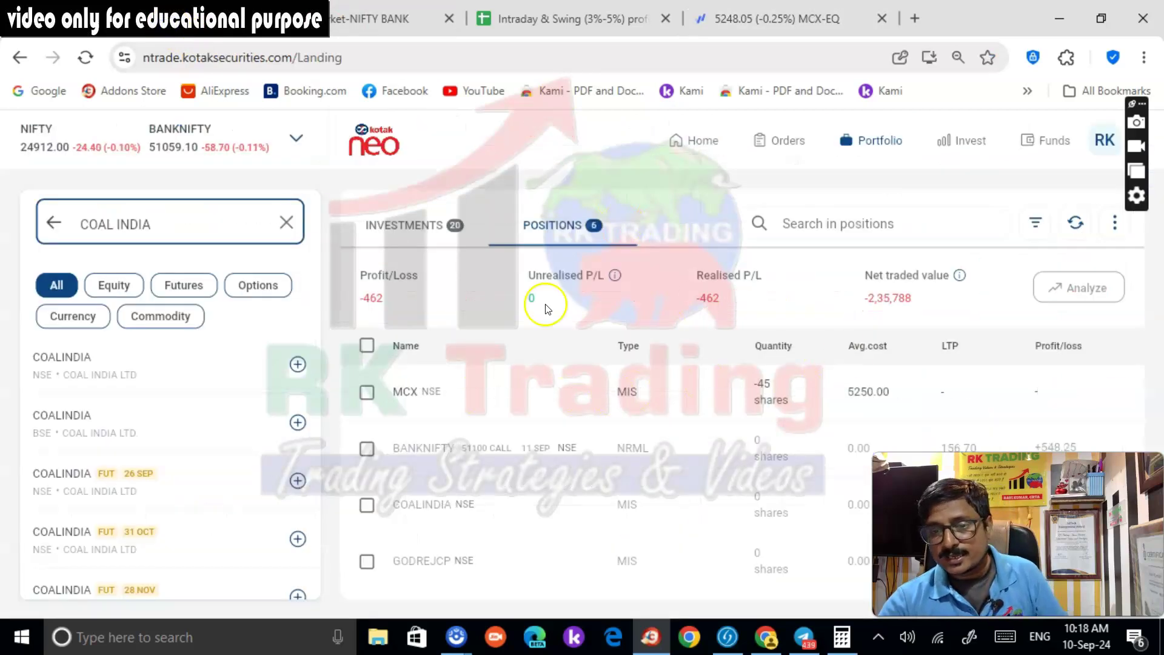
Refresh Kotak Neo positions to review the MCX short, then bring up the Fyers MCX-EQ chart
{"action": "left_click", "coordinate": [1076, 223]}
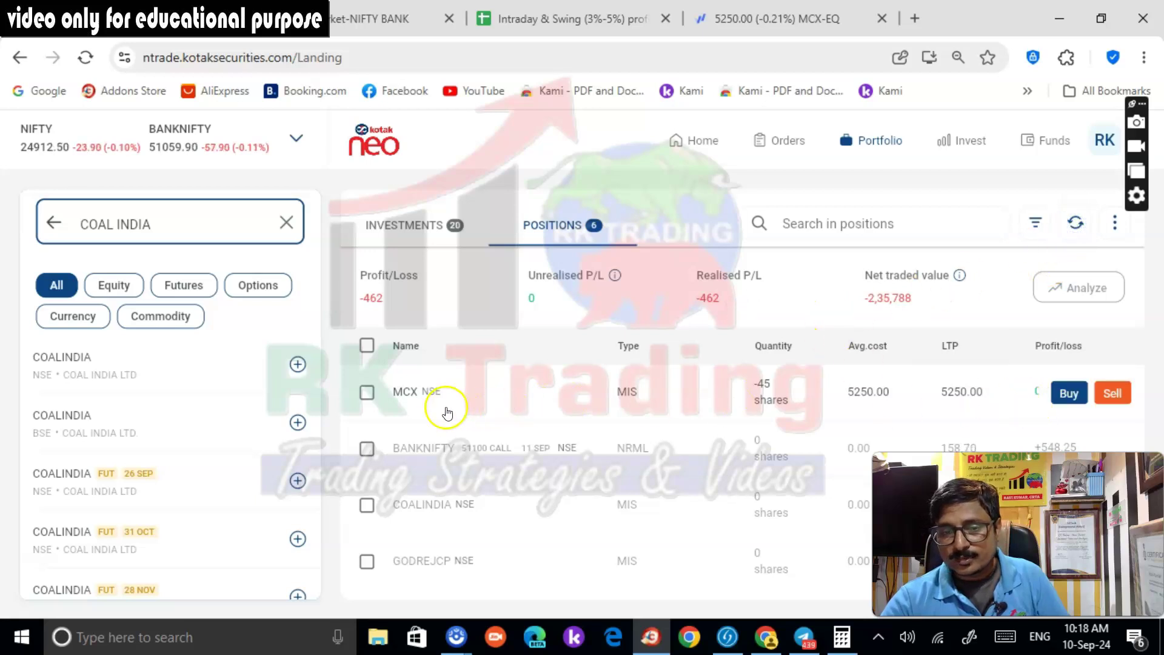
{"action": "left_click", "coordinate": [1078, 225]}
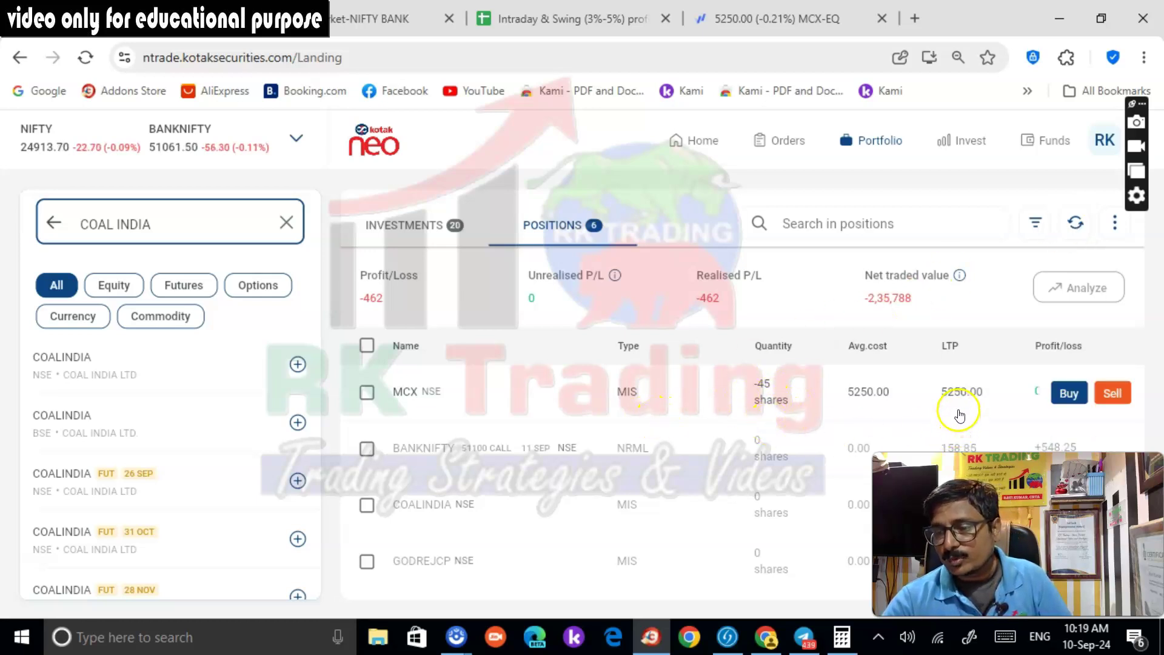
{"action": "left_click", "coordinate": [778, 20]}
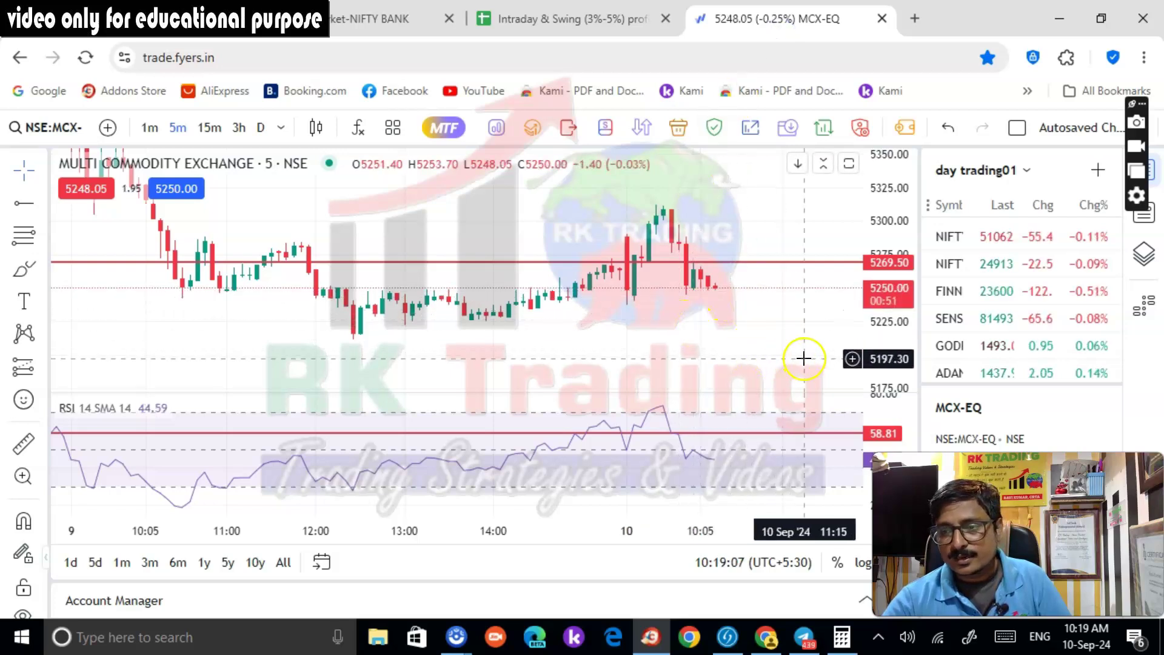
{"action": "left_click", "coordinate": [173, 21]}
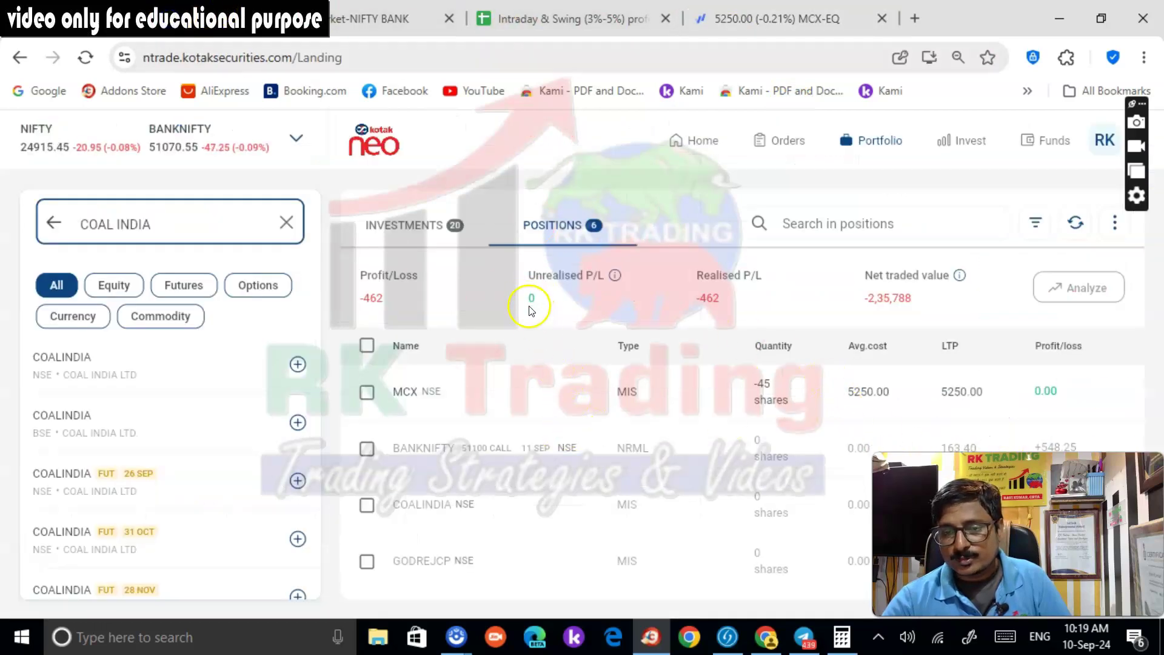
{"action": "left_click", "coordinate": [1073, 224]}
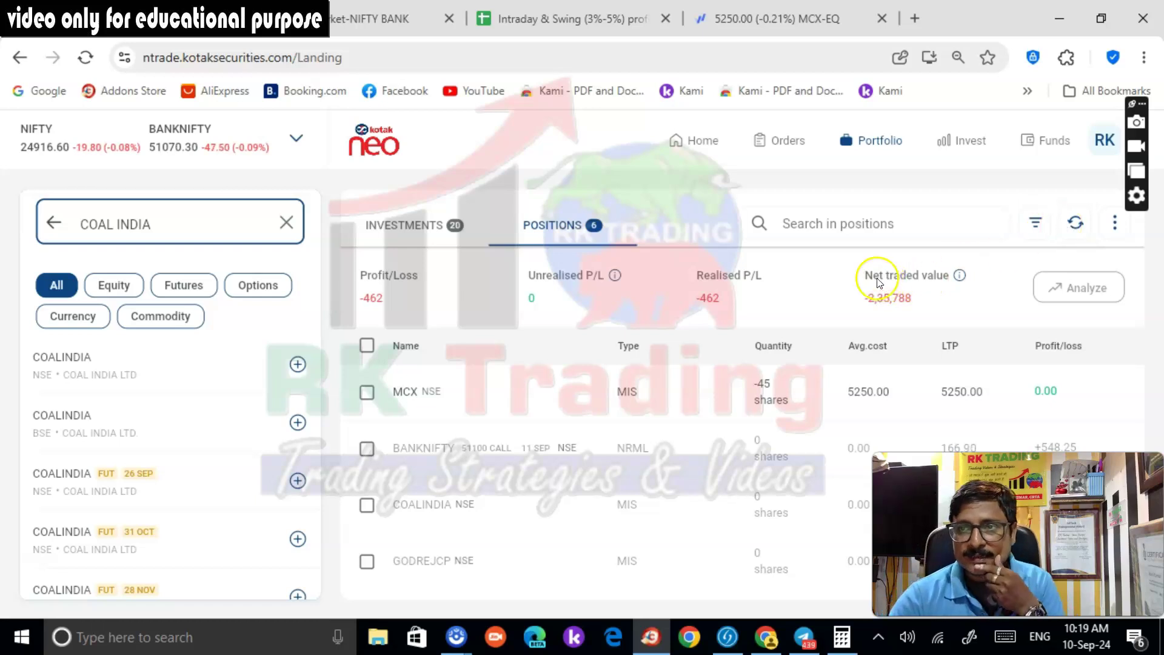
{"action": "left_click", "coordinate": [744, 23]}
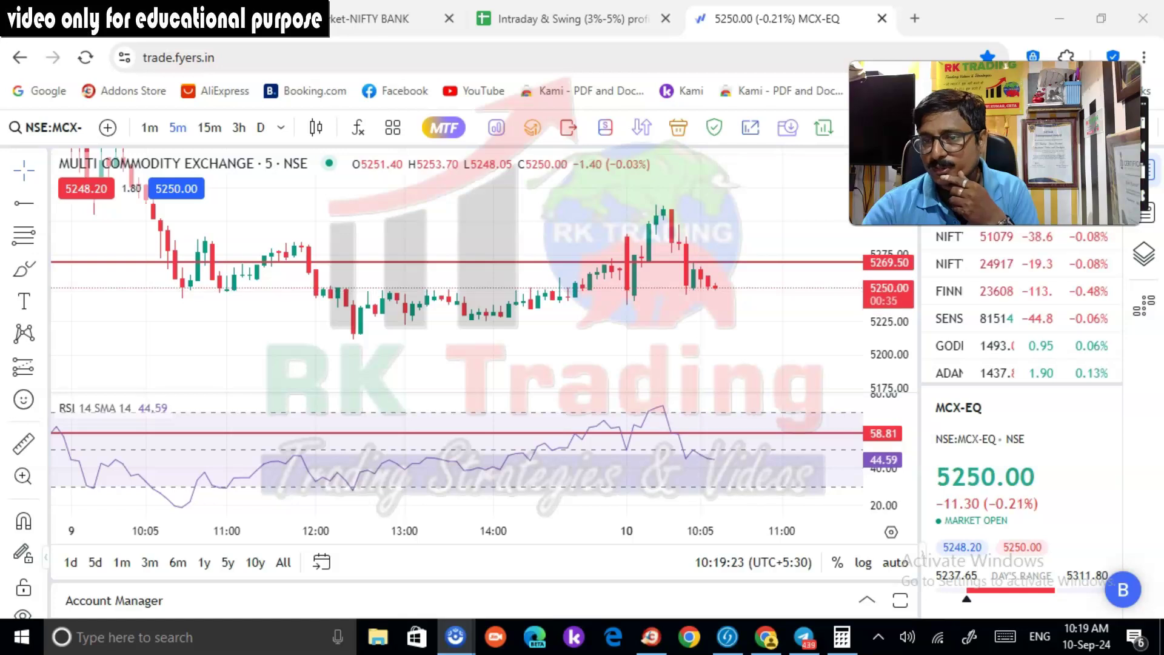
Frame recent MCX candles and mark a horizontal price level at 5236
{"action": "scroll", "coordinate": [718, 369], "scroll_direction": "down", "scroll_amount": 2}
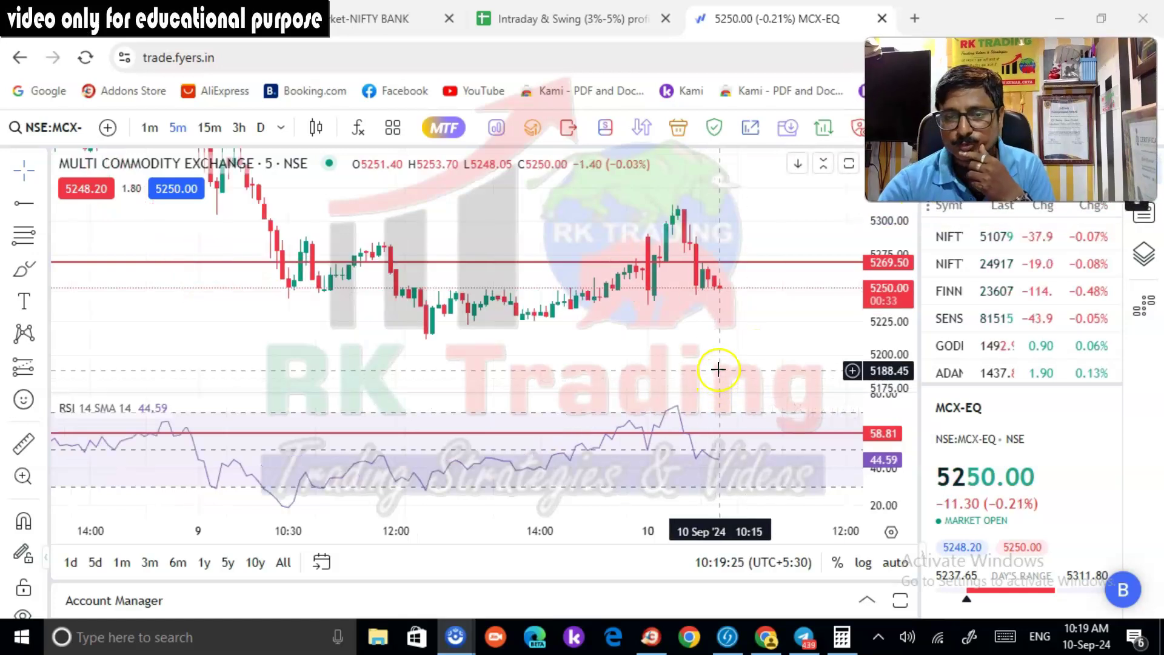
{"action": "left_click_drag", "start_coordinate": [718, 369], "coordinate": [735, 317]}
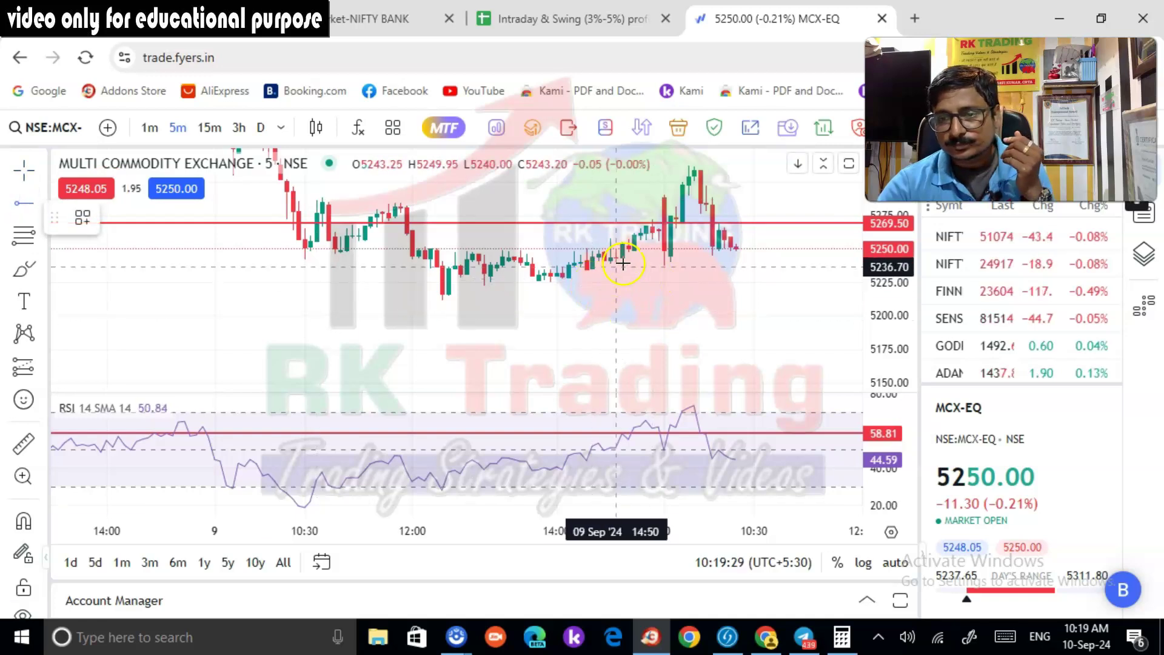
{"action": "left_click", "coordinate": [628, 267]}
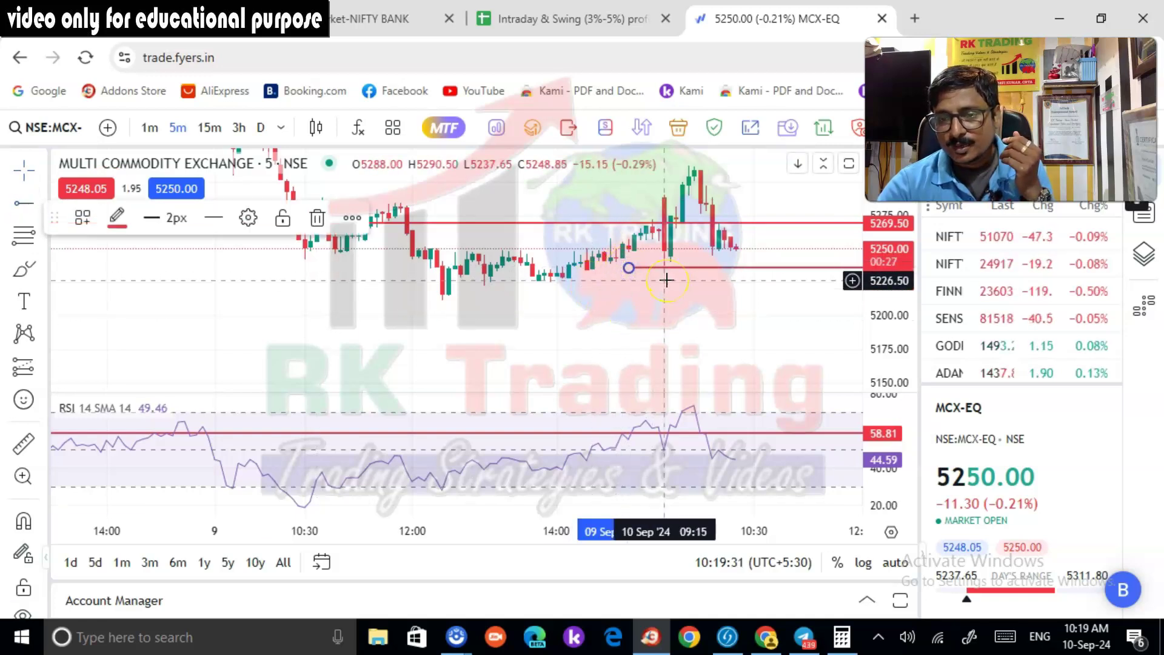
{"action": "left_click", "coordinate": [666, 280]}
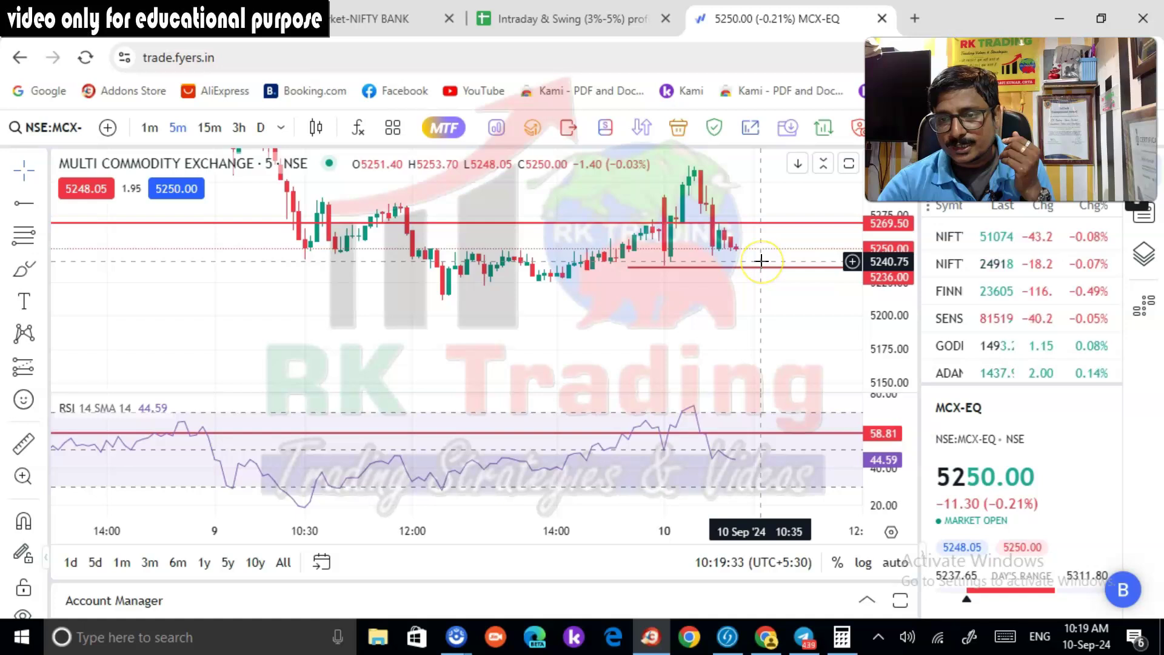
{"action": "scroll", "coordinate": [768, 323], "scroll_direction": "up", "scroll_amount": 1}
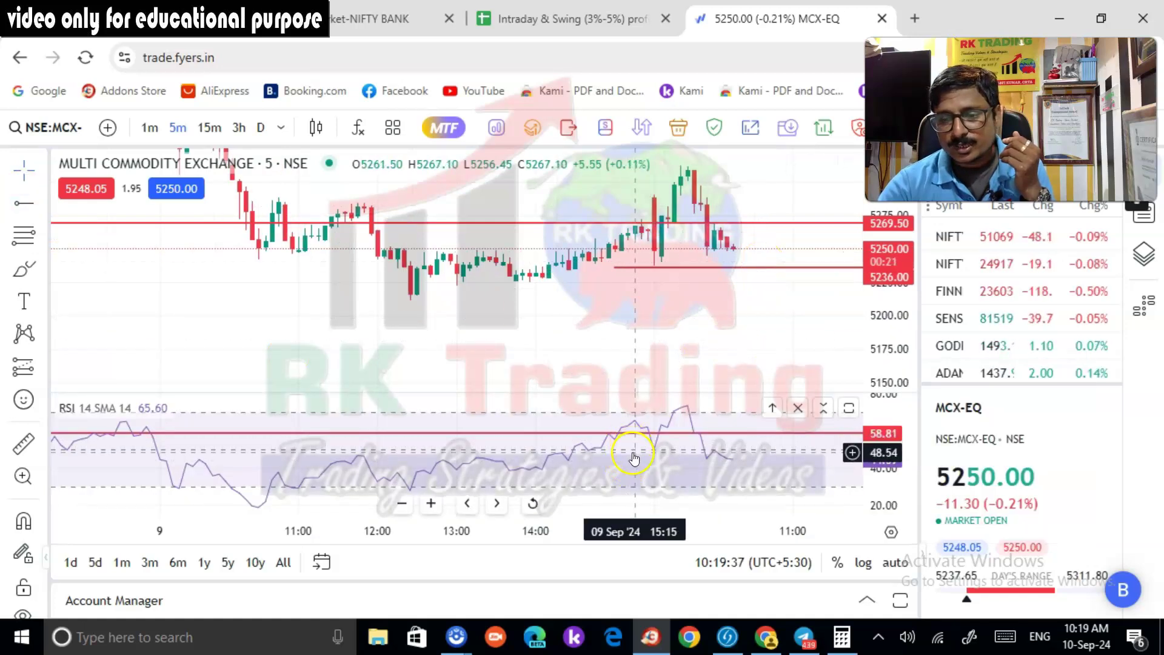
Draw a horizontal ray at the 49.52 RSI level, then return to Kotak Neo positions
{"action": "key", "text": "alt+t"}
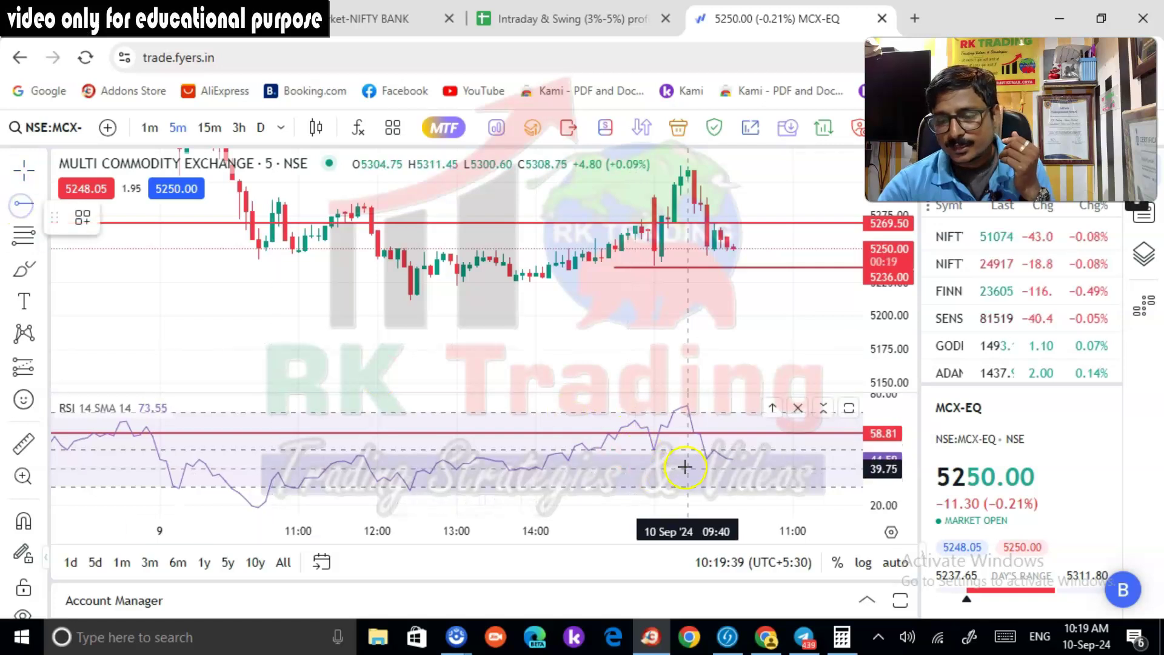
{"action": "left_click", "coordinate": [667, 451]}
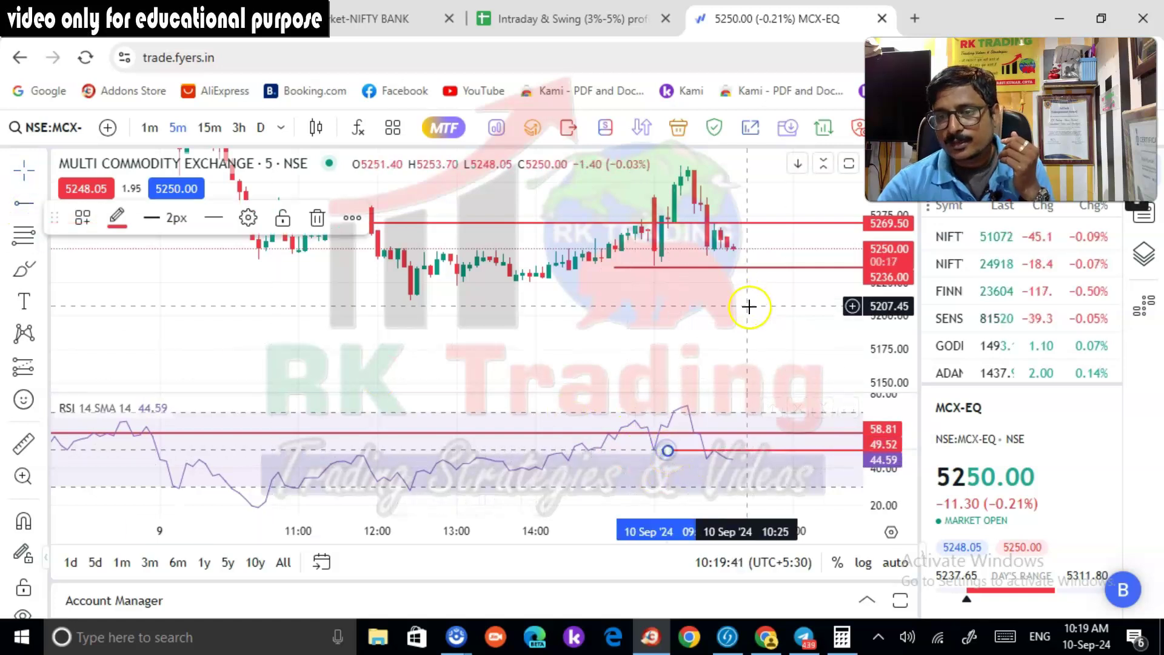
{"action": "left_click", "coordinate": [770, 322]}
{"action": "scroll", "coordinate": [782, 340], "scroll_direction": "up", "scroll_amount": 1}
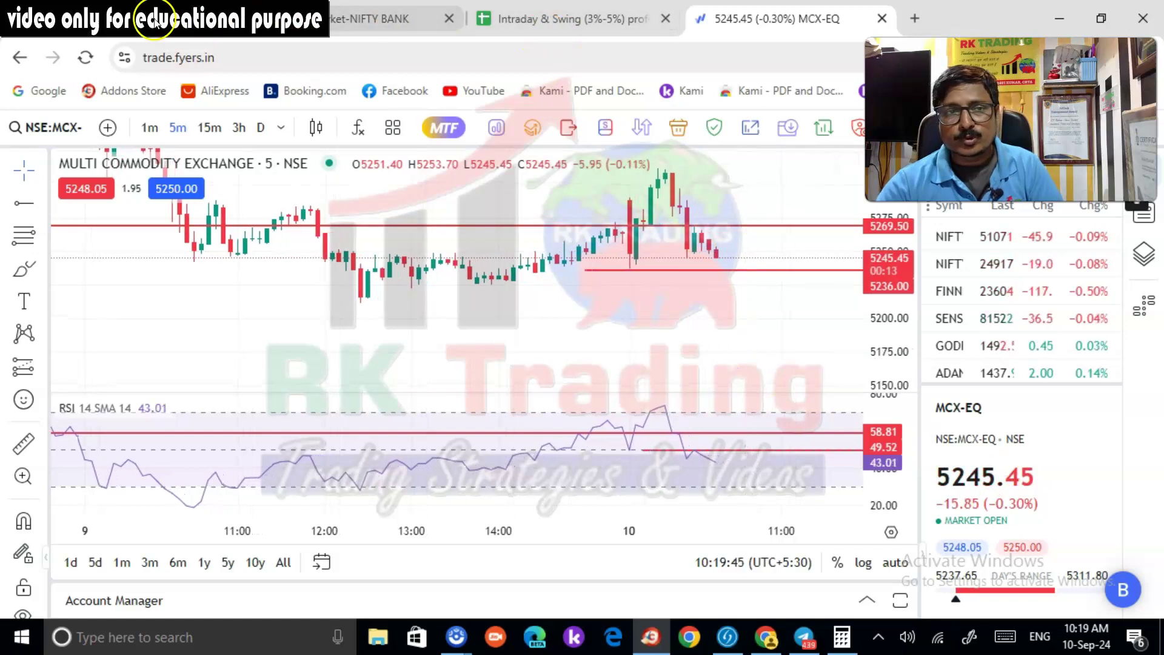
{"action": "left_click", "coordinate": [388, 19]}
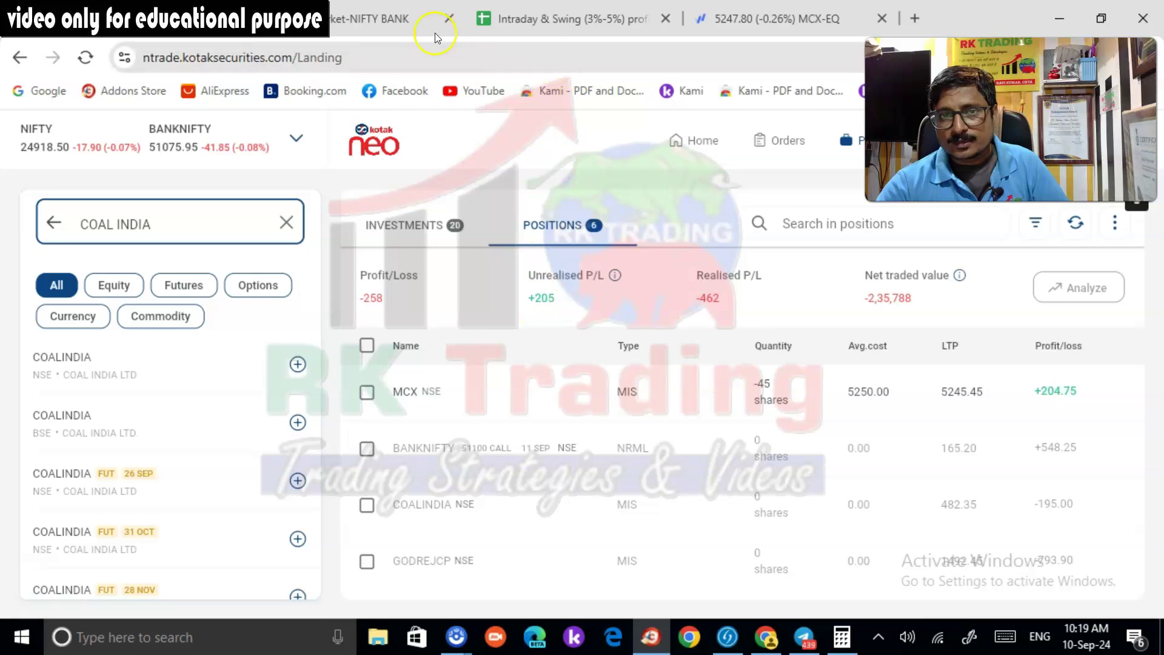
Leave Kotak Neo with the MCX short at +204.75 and return to the Fyers MCX-EQ chart
{"action": "left_click", "coordinate": [758, 26]}
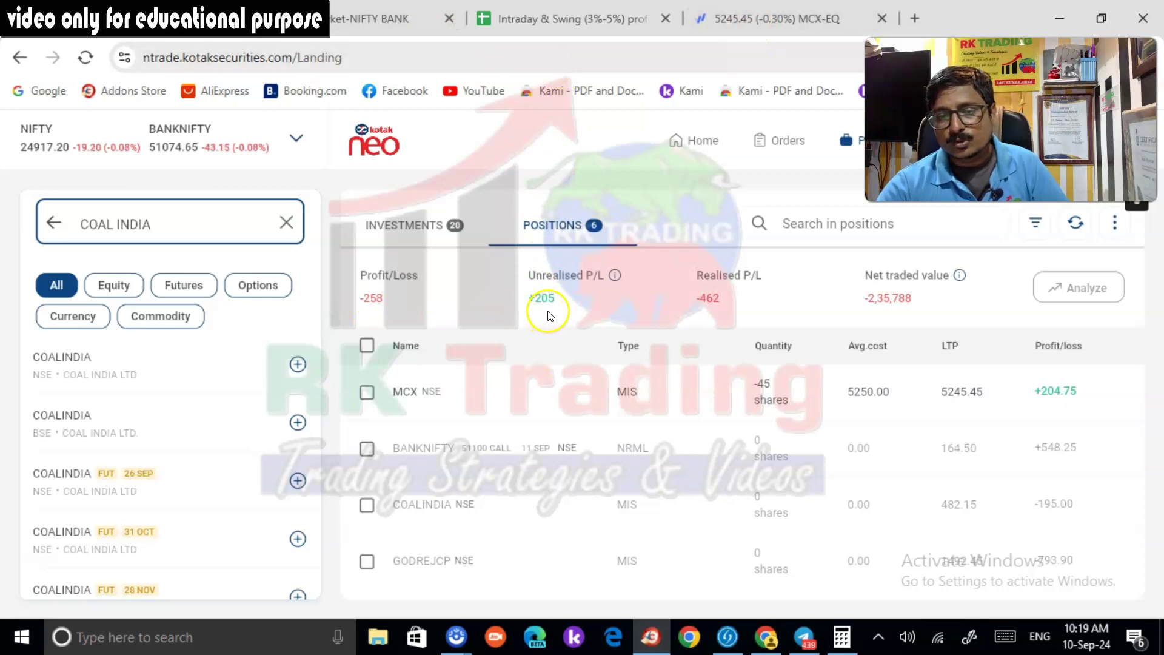
{"action": "left_click", "coordinate": [717, 31]}
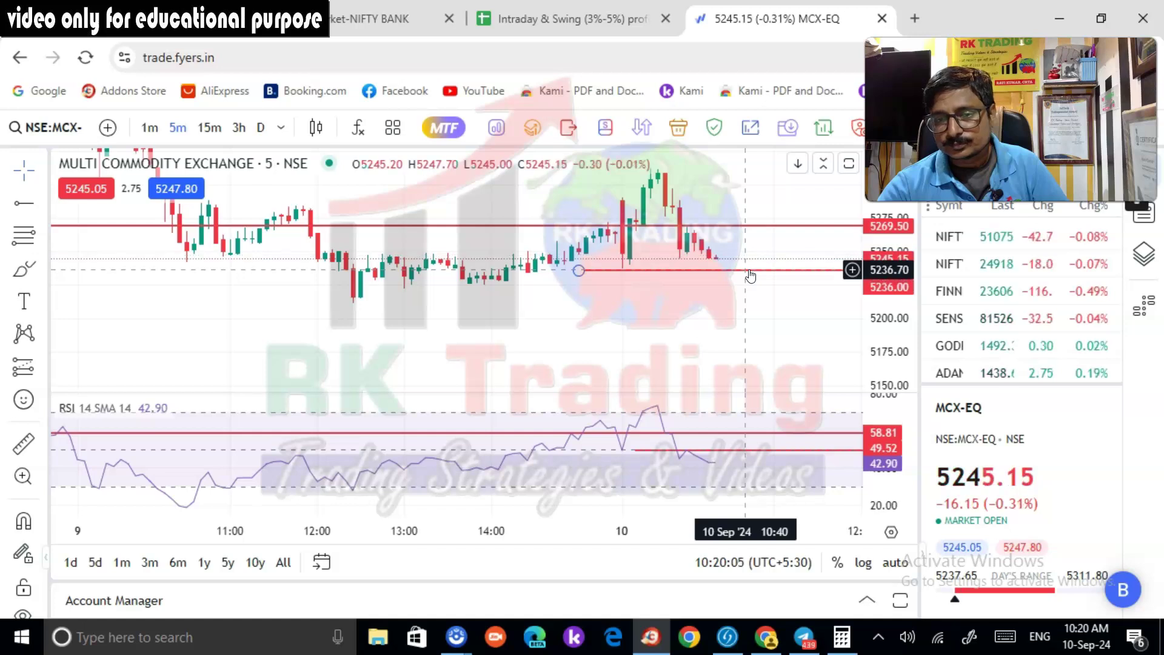
Draw a red horizontal level at 5211.55 on MCX and glance at the MCX option chain
{"action": "left_click", "coordinate": [24, 203]}
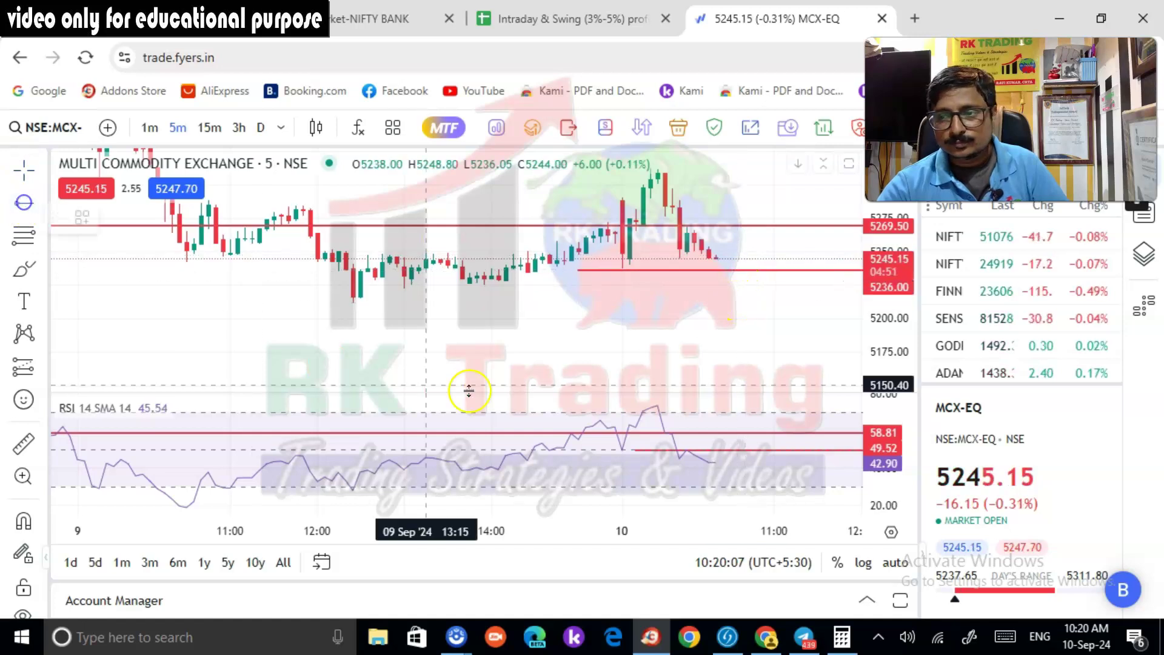
{"action": "left_click", "coordinate": [324, 304]}
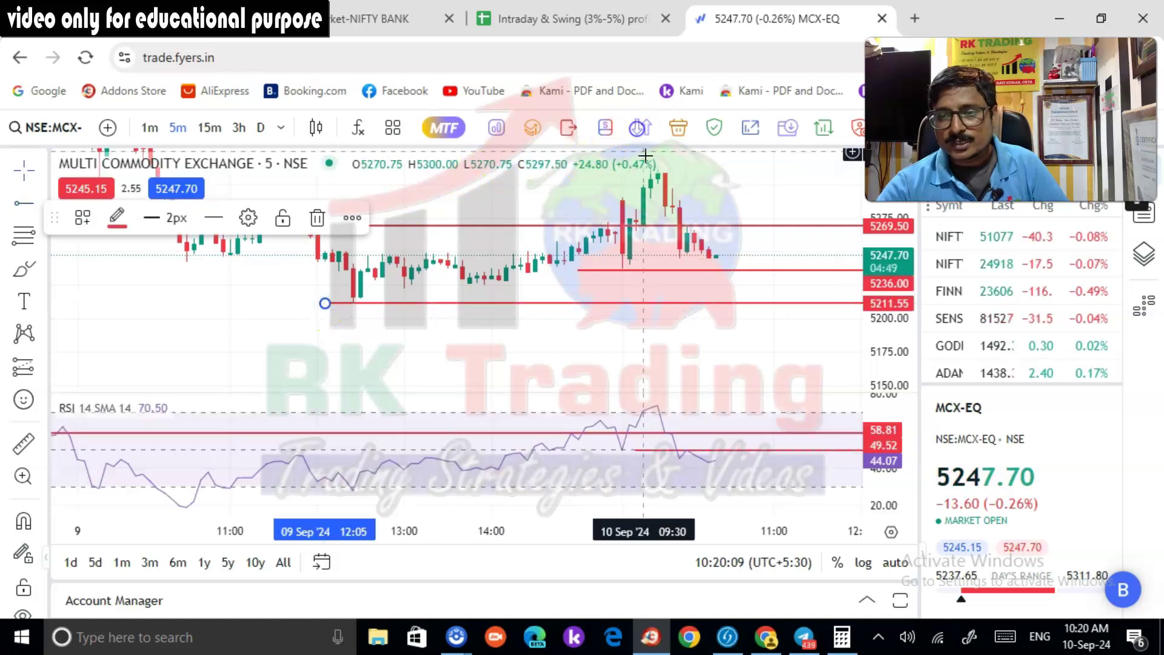
{"action": "left_click", "coordinate": [640, 127]}
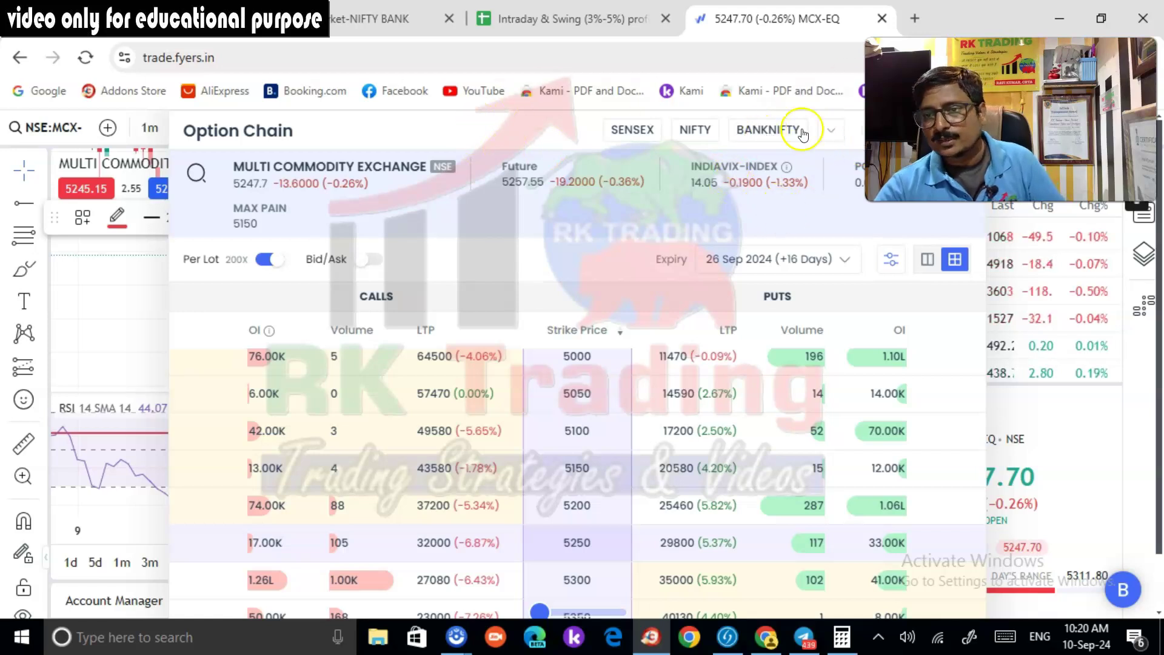
{"action": "left_click", "coordinate": [867, 154]}
{"action": "left_click_drag", "start_coordinate": [867, 154], "coordinate": [8, 121]}
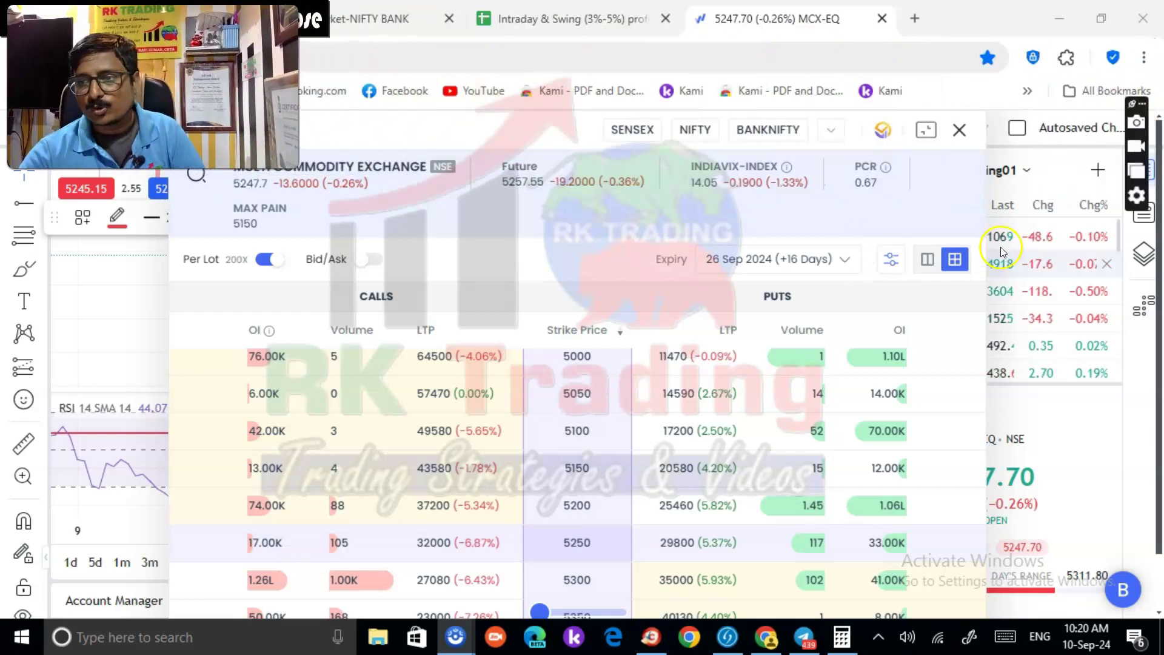
{"action": "left_click", "coordinate": [959, 130]}
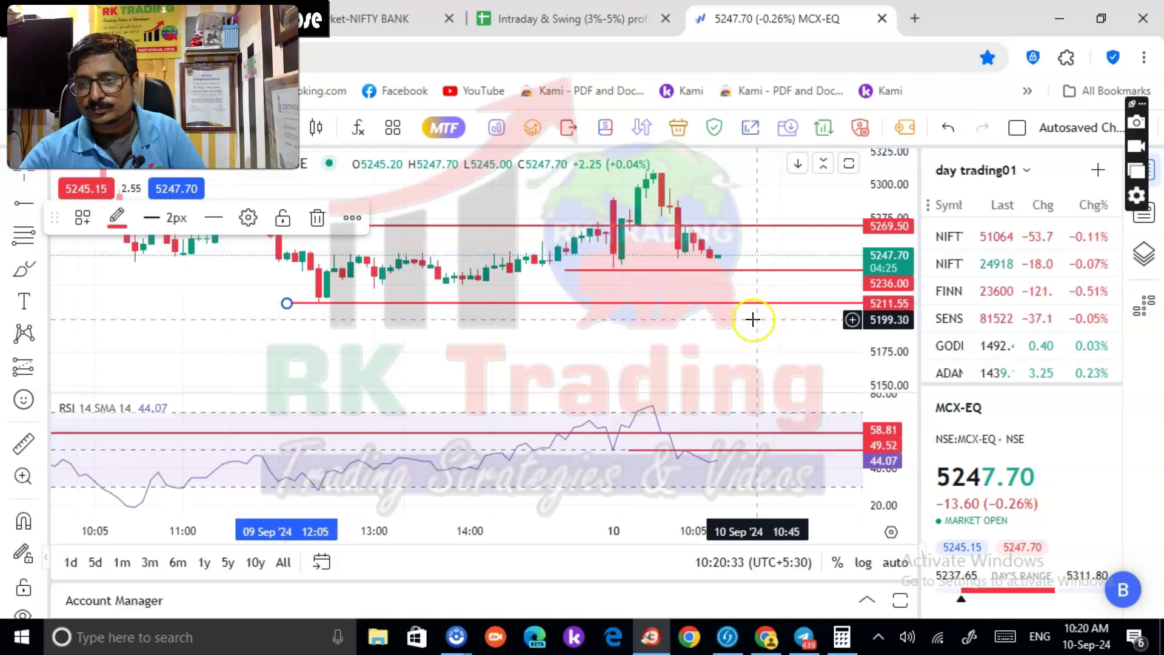
Adjust the chart, then return to Kotak Neo where the MCX short shows +103.50
{"action": "left_click", "coordinate": [315, 27]}
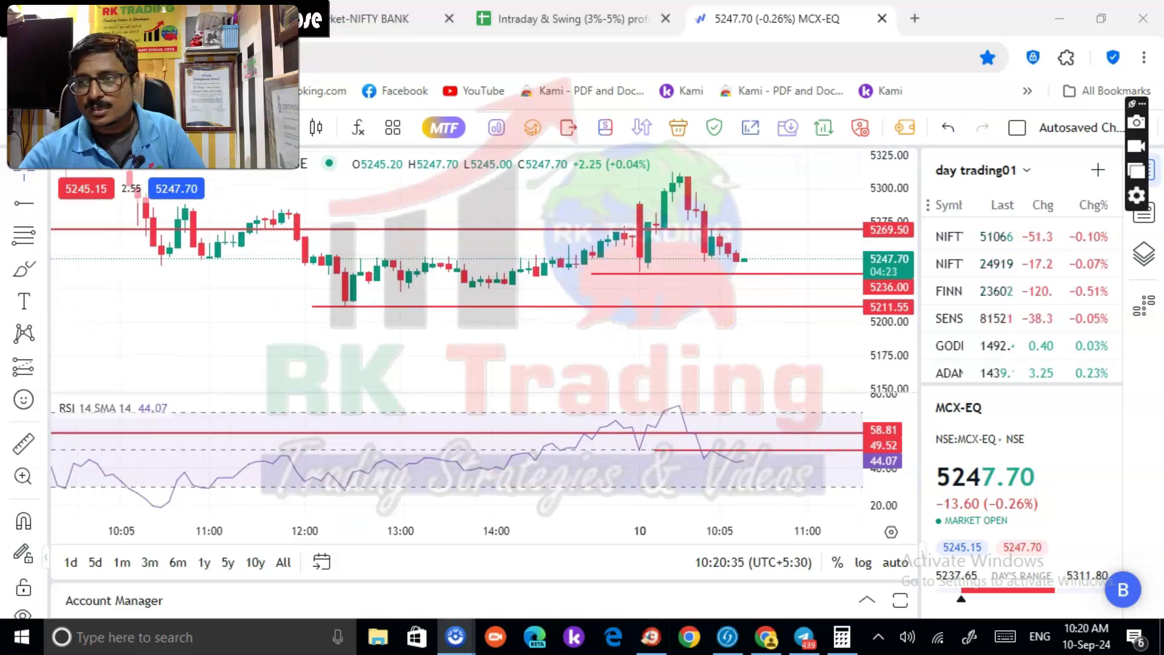
{"action": "left_click_drag", "start_coordinate": [151, 85], "coordinate": [1006, 516]}
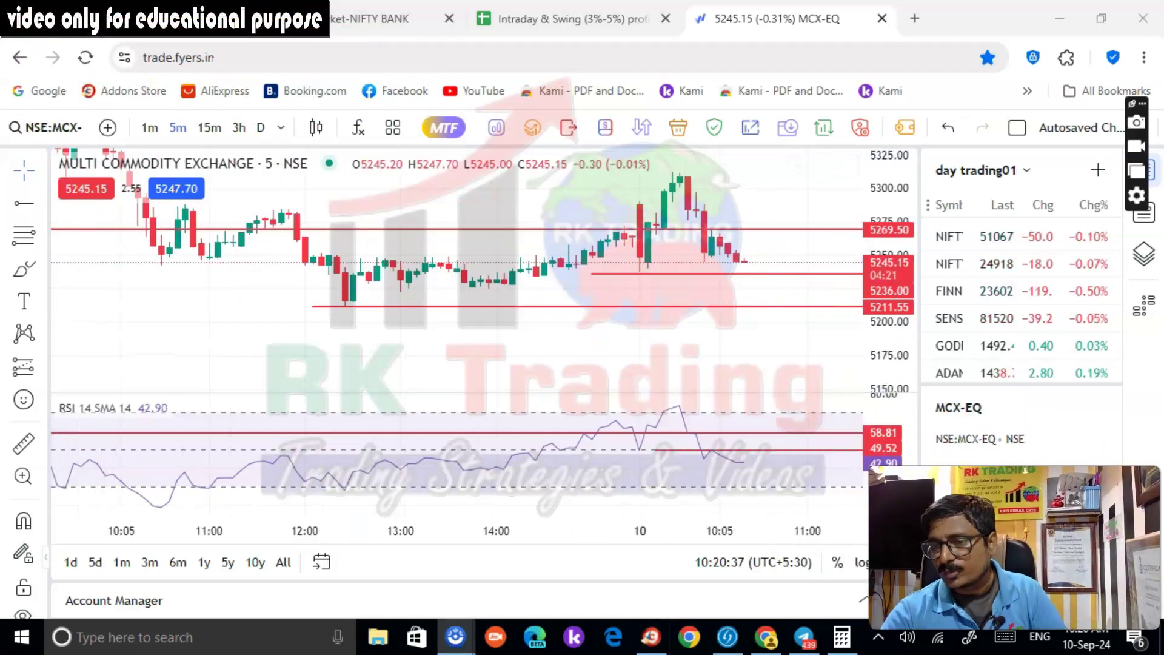
{"action": "left_click", "coordinate": [159, 16]}
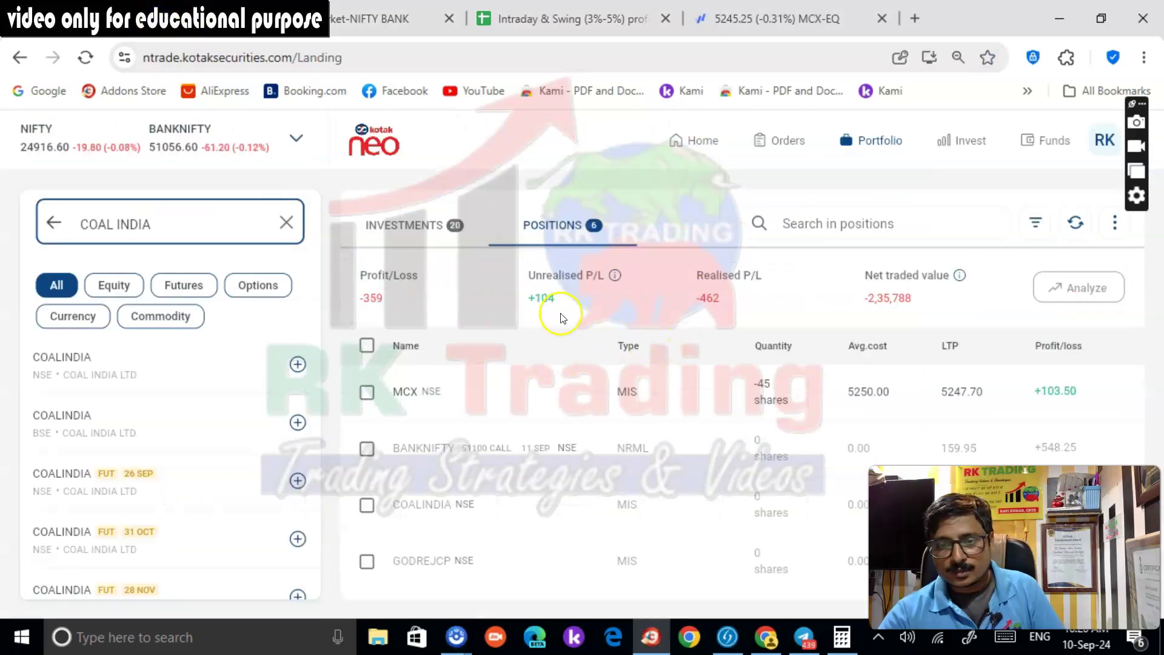
{"action": "left_click", "coordinate": [776, 19]}
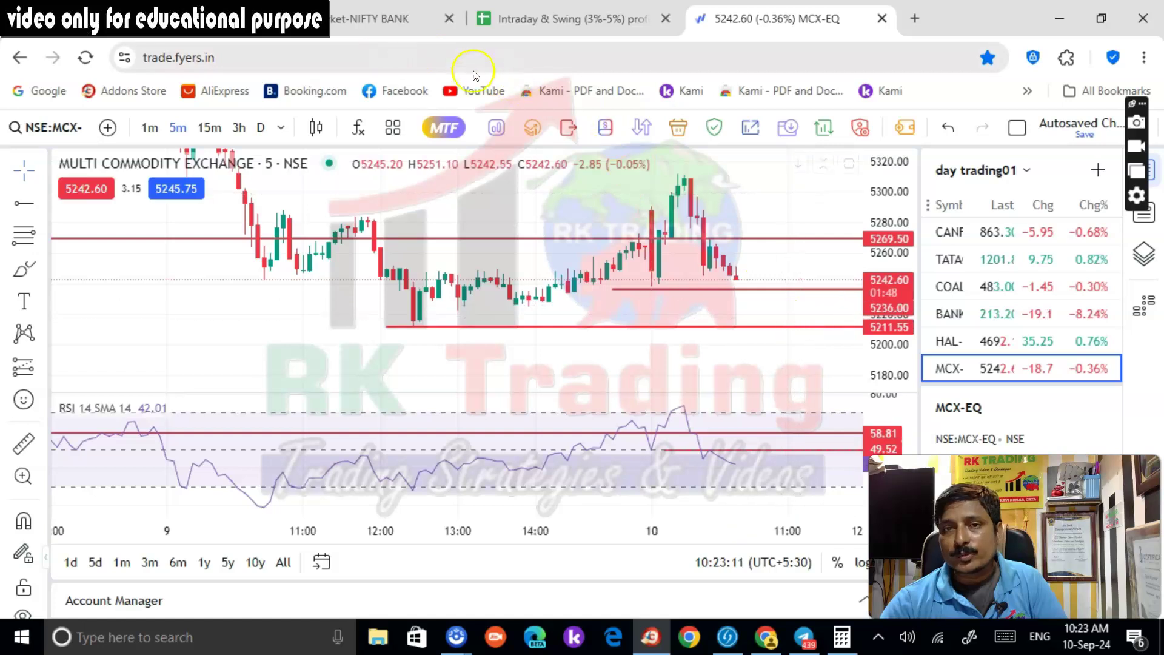
{"action": "left_click", "coordinate": [155, 25]}
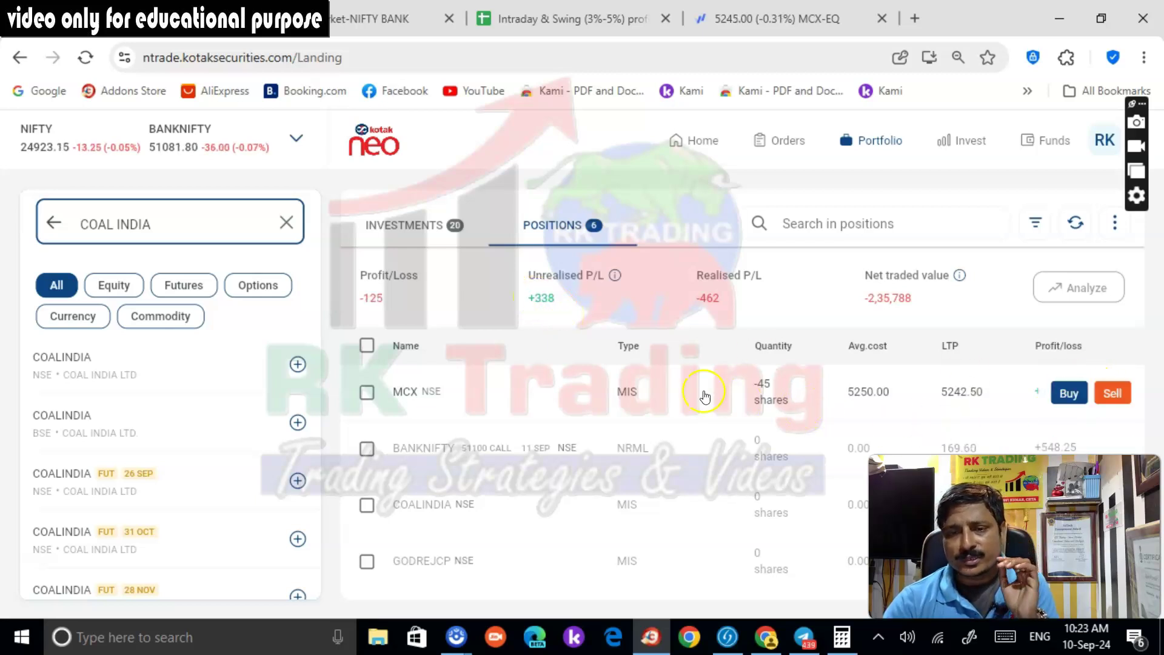
Back on the Fyers MCX chart, add a horizontal ray at 5224.25 from 13:10
{"action": "left_click", "coordinate": [776, 19]}
{"action": "left_click", "coordinate": [765, 327]}
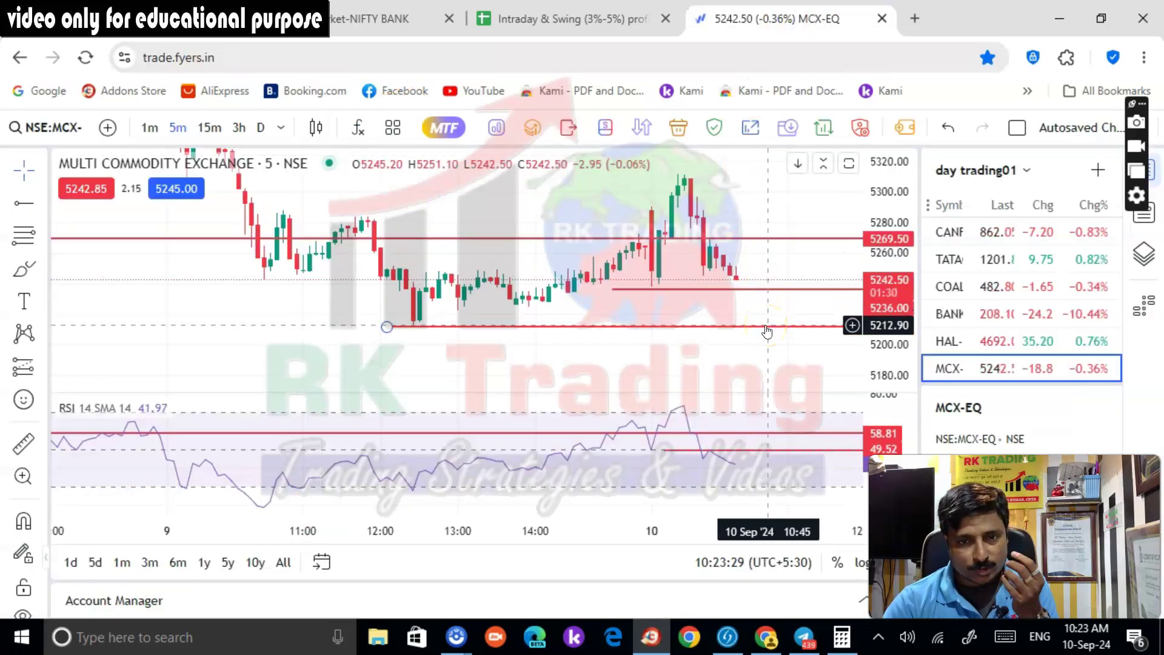
{"action": "left_click", "coordinate": [770, 317]}
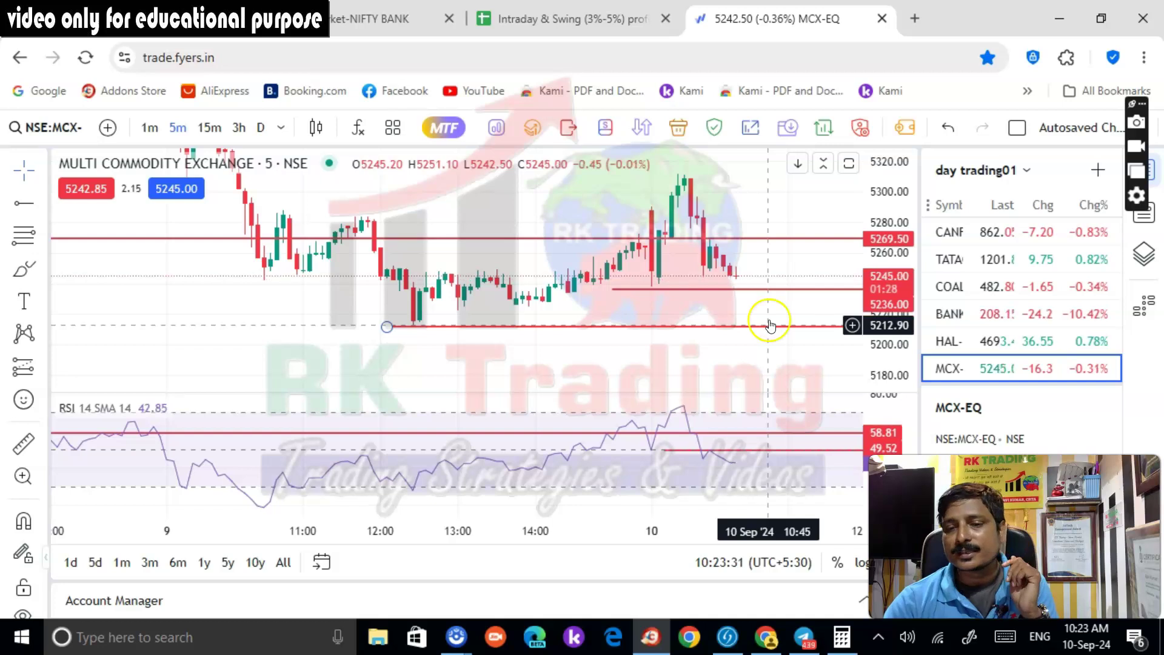
{"action": "left_click", "coordinate": [24, 204]}
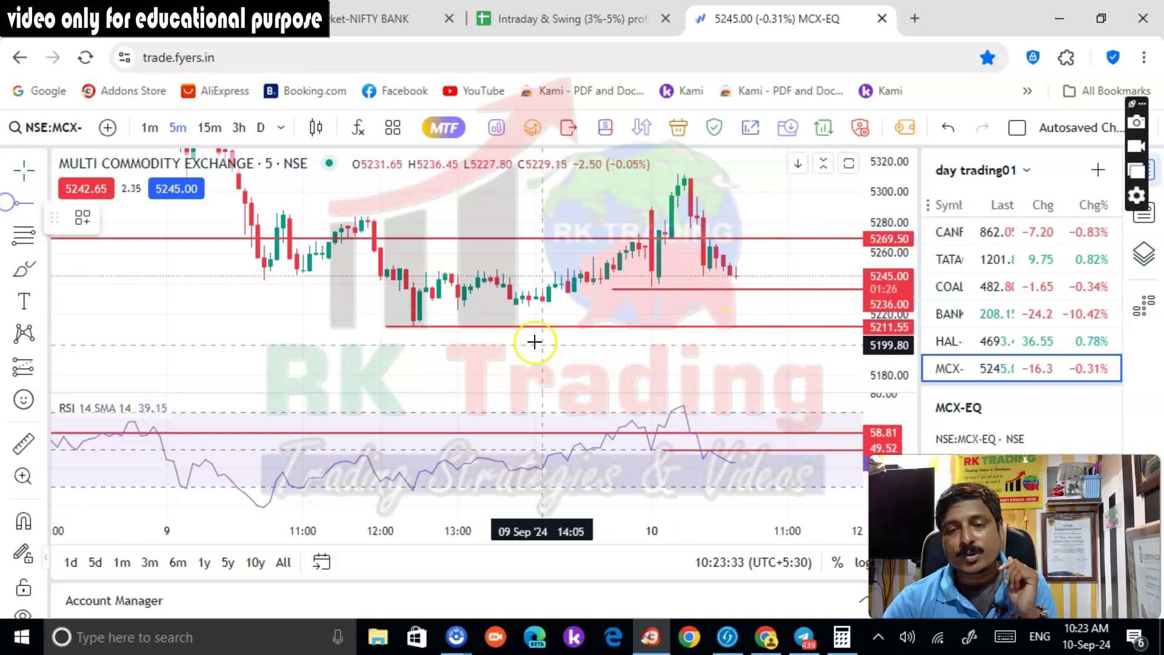
{"action": "left_click", "coordinate": [472, 309]}
Study the MCX 5-minute levels, then check the MCX short's +306 profit in Kotak Neo
{"action": "scroll", "coordinate": [761, 328], "scroll_direction": "up", "scroll_amount": 2}
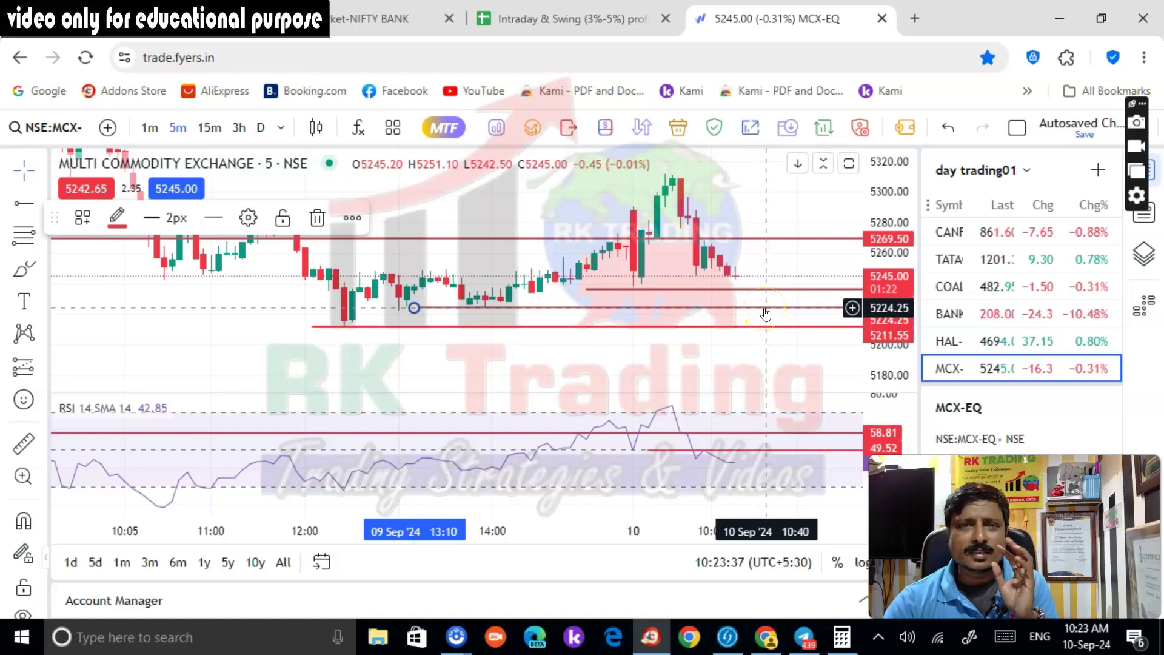
{"action": "scroll", "coordinate": [1024, 359], "scroll_direction": "up", "scroll_amount": 5}
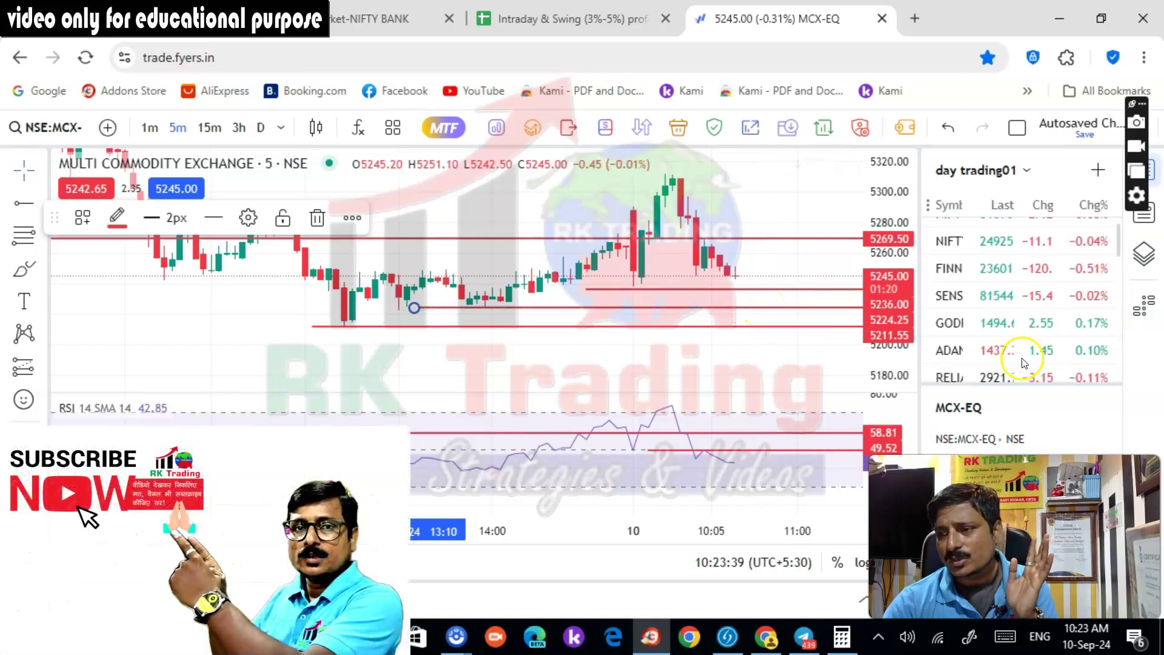
{"action": "scroll", "coordinate": [777, 340], "scroll_direction": "down", "scroll_amount": 3}
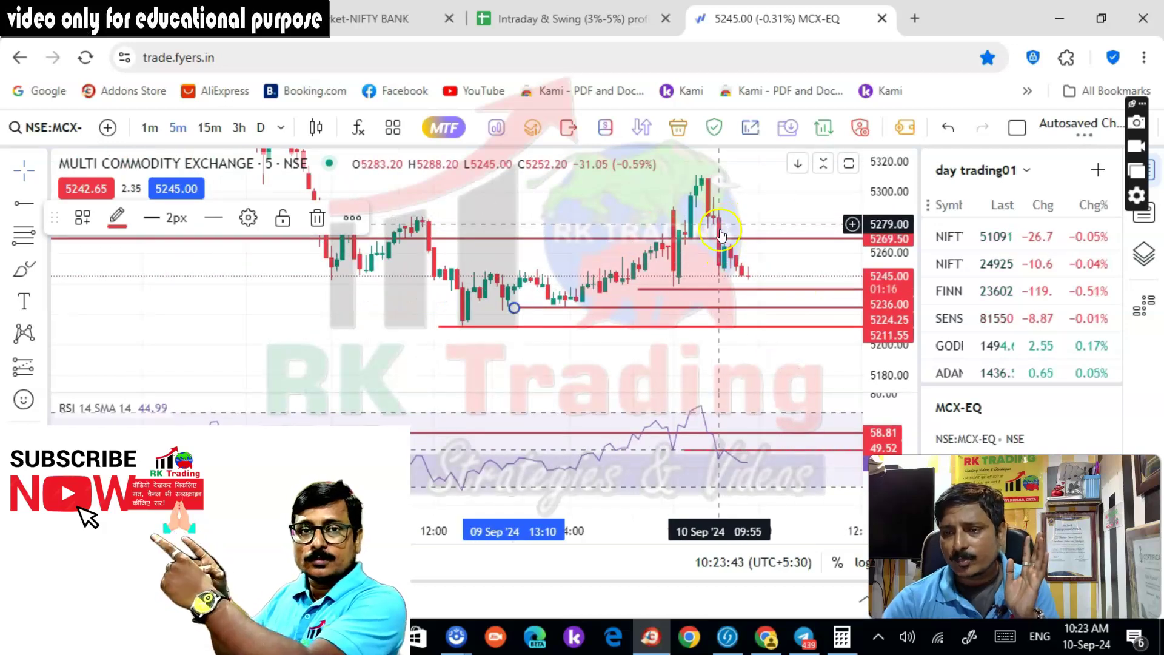
{"action": "scroll", "coordinate": [788, 273], "scroll_direction": "down", "scroll_amount": 1}
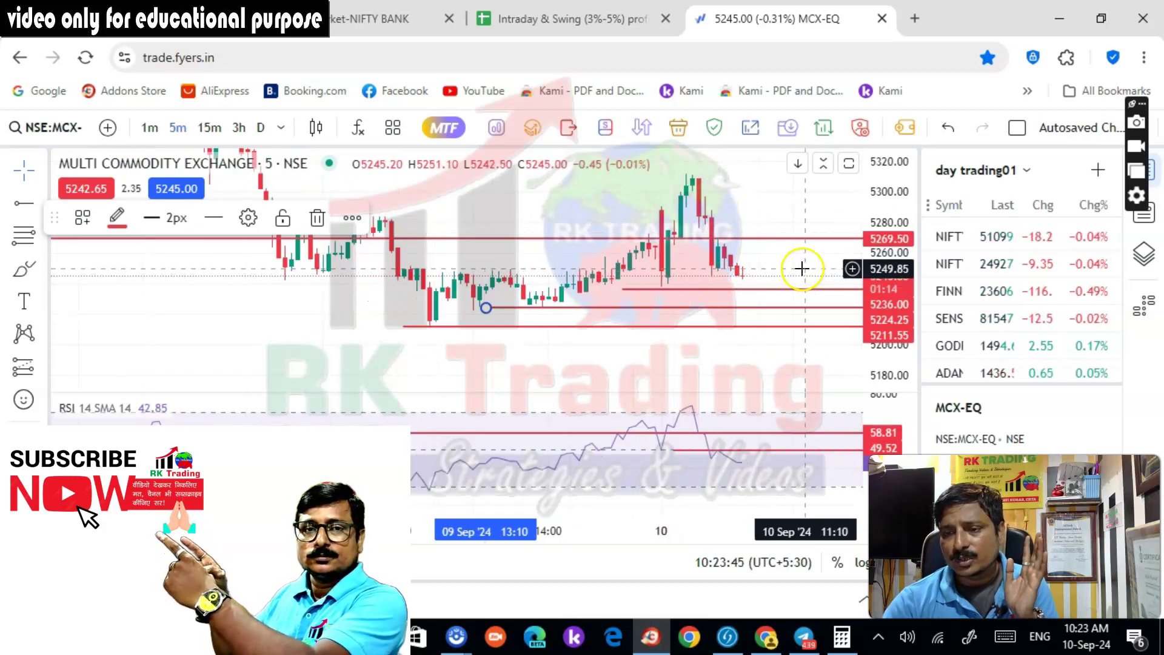
{"action": "scroll", "coordinate": [794, 260], "scroll_direction": "up", "scroll_amount": 2}
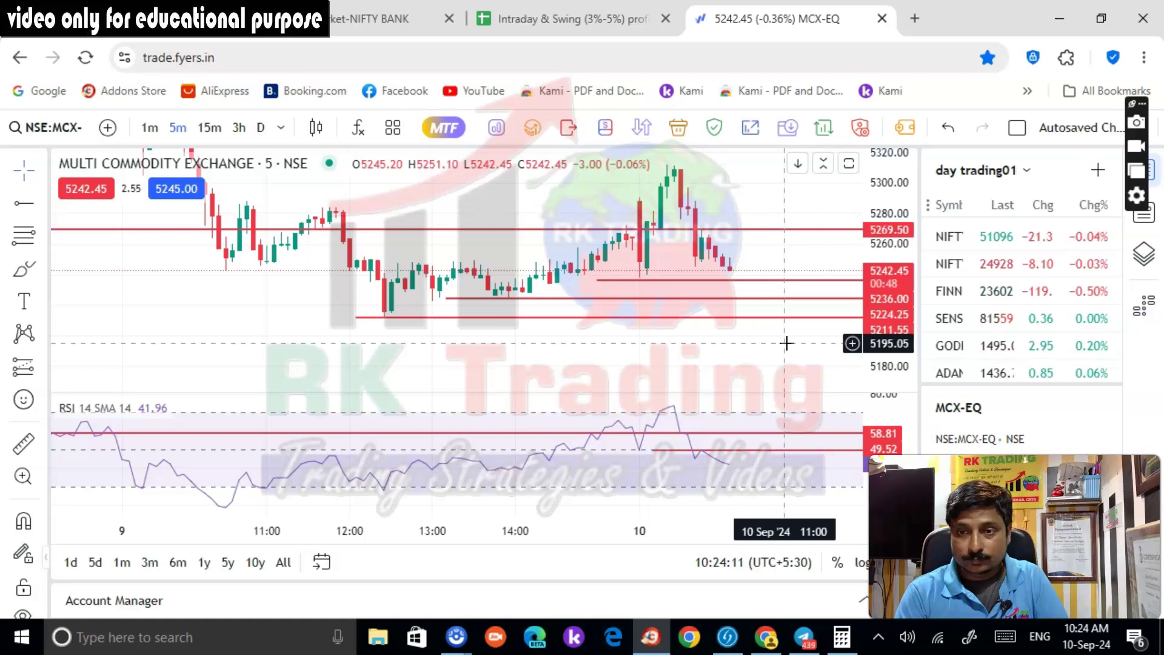
{"action": "left_click", "coordinate": [774, 280]}
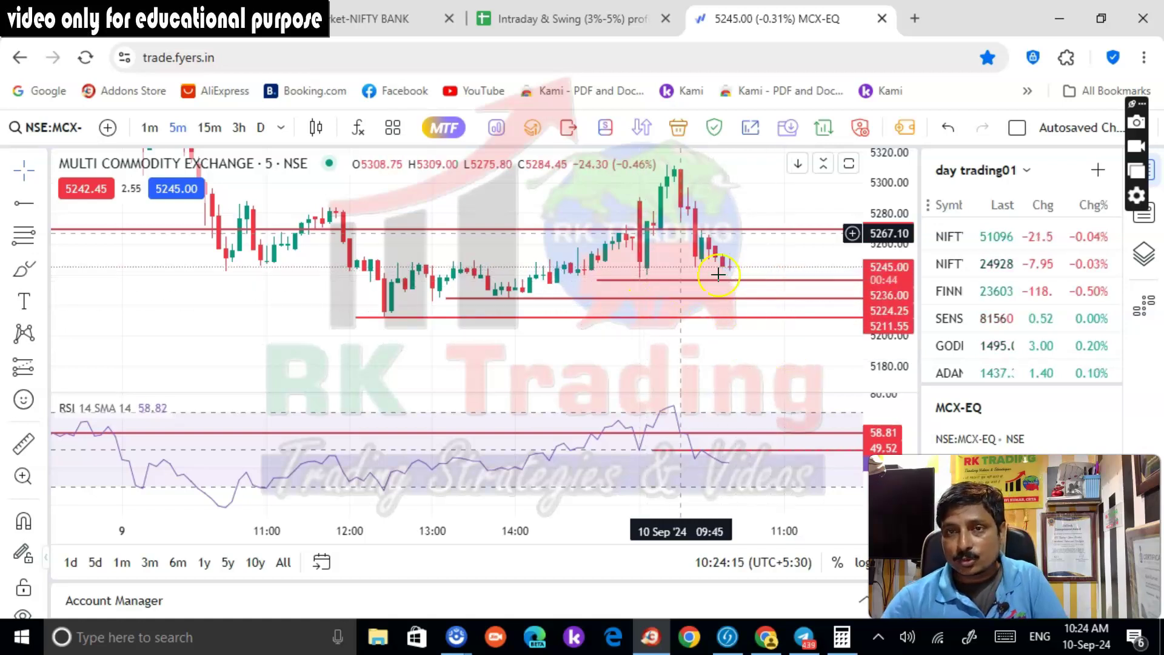
{"action": "left_click", "coordinate": [782, 343]}
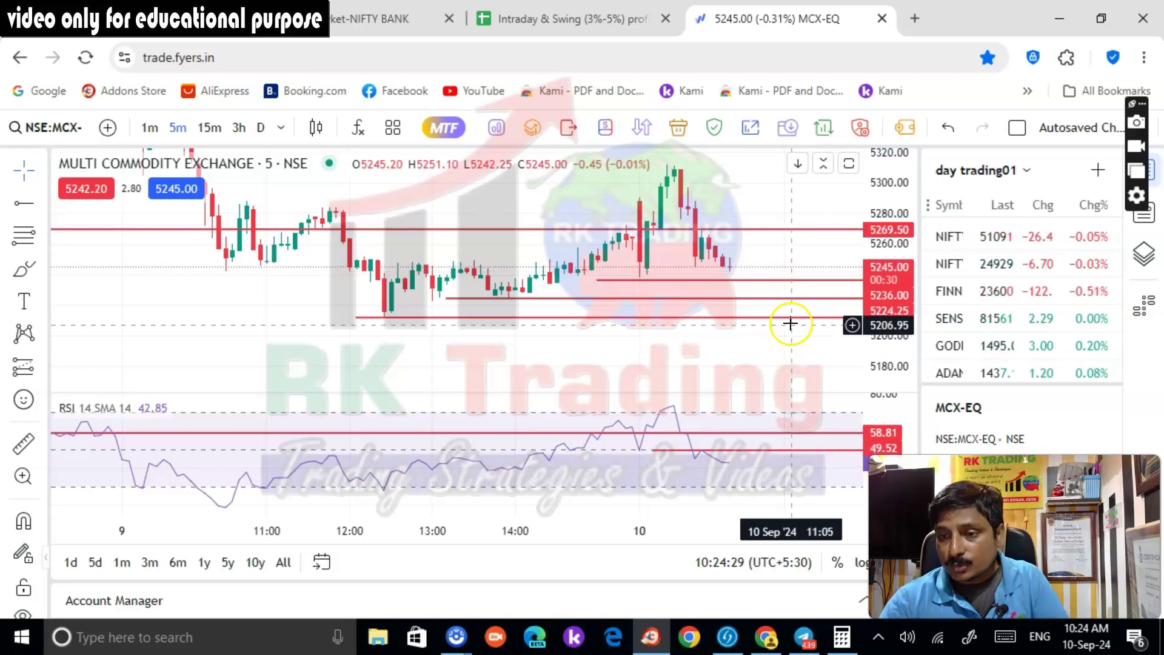
{"action": "left_click", "coordinate": [780, 276]}
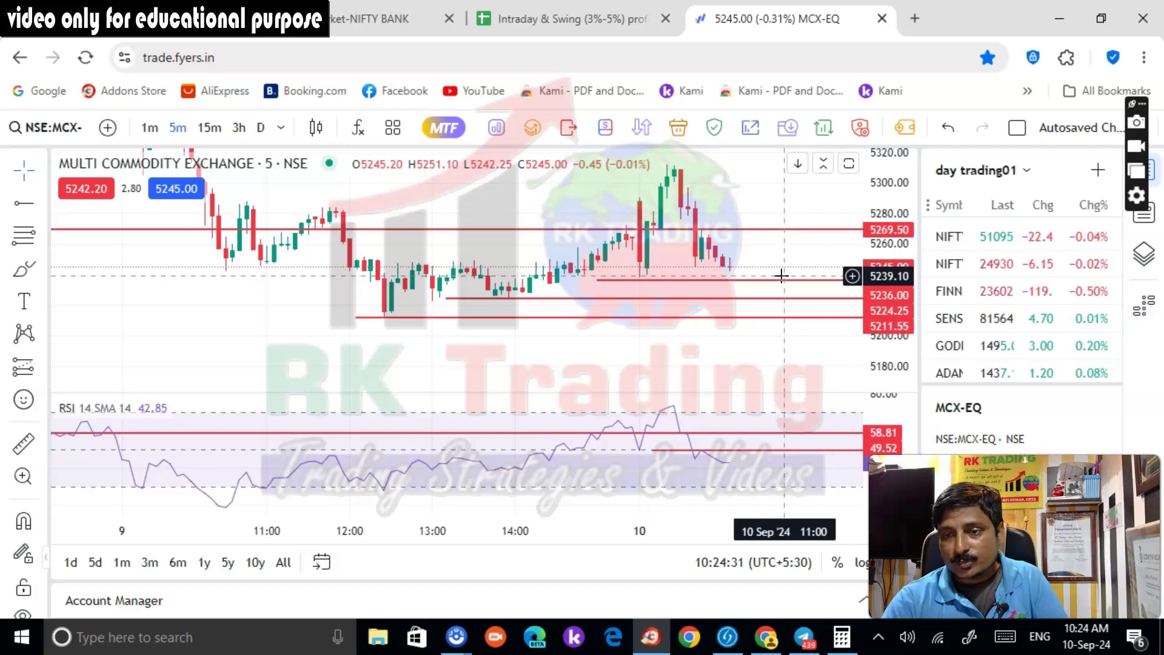
{"action": "left_click", "coordinate": [358, 25]}
{"action": "left_click", "coordinate": [553, 311]}
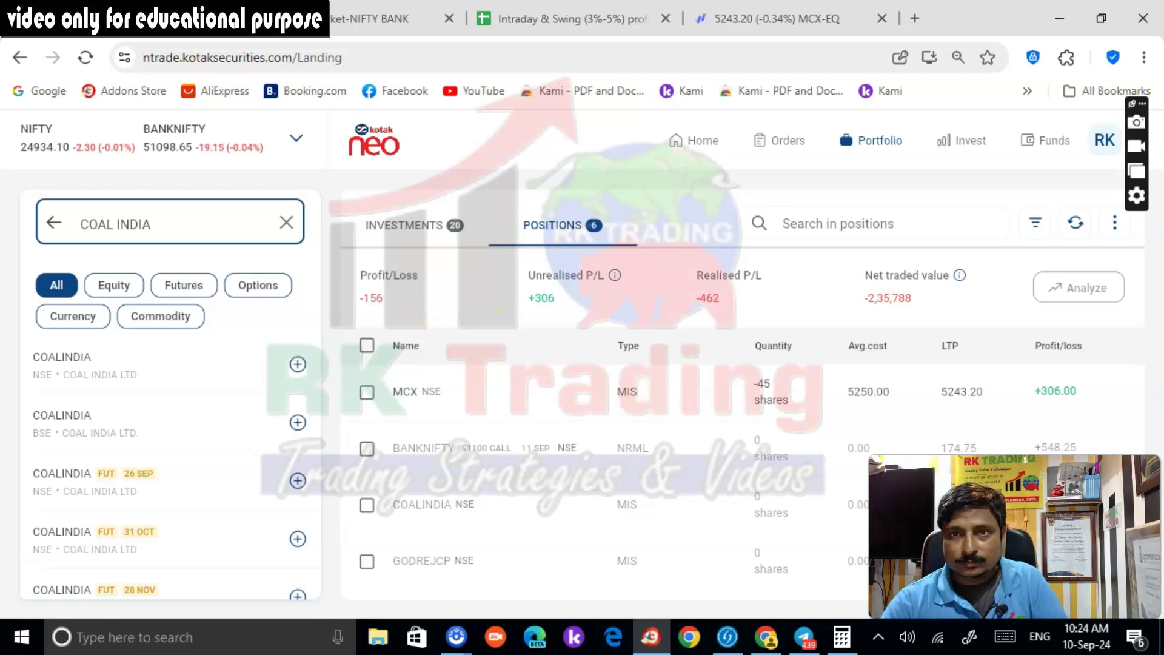
Pass through the Share.Market NIFTY BANK chart back to the Fyers MCX-EQ chart at 5243.50
{"action": "left_click", "coordinate": [331, 20]}
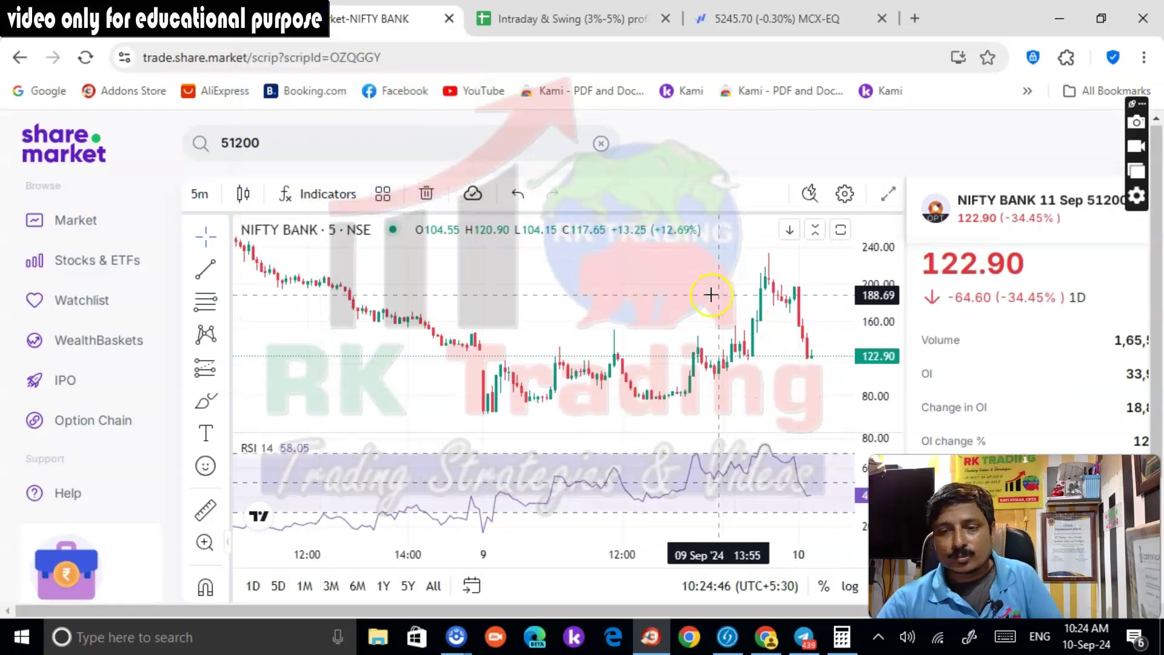
{"action": "left_click", "coordinate": [769, 19]}
{"action": "scroll", "coordinate": [782, 249], "scroll_direction": "up", "scroll_amount": 2}
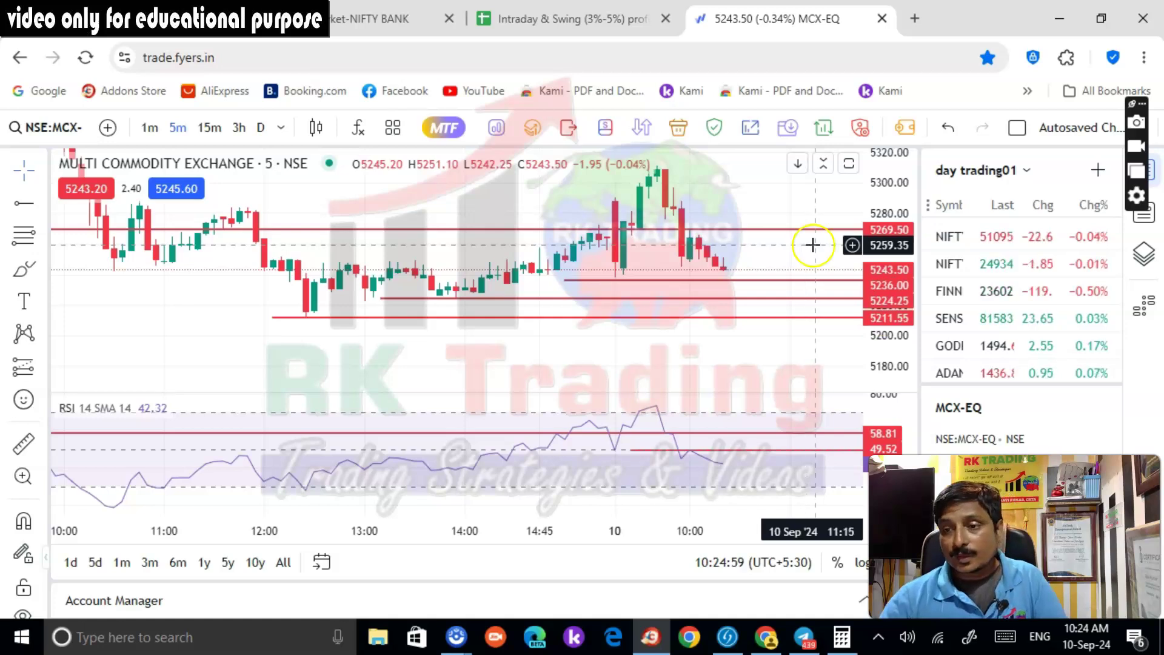
{"action": "left_click", "coordinate": [795, 318]}
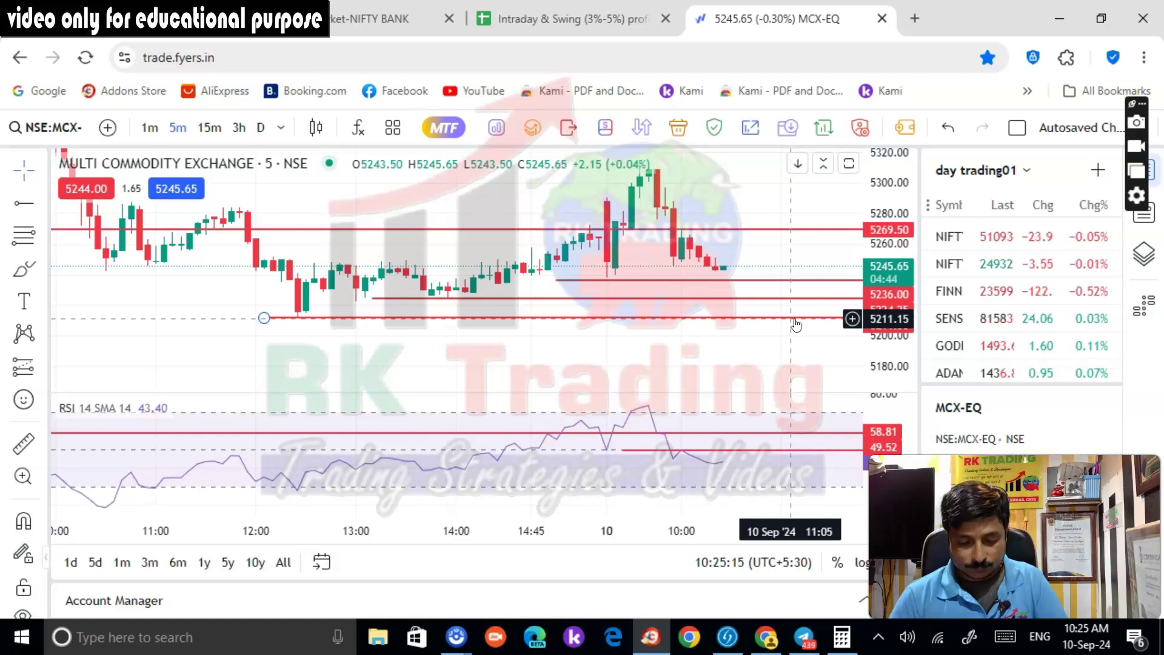
{"action": "left_click_drag", "start_coordinate": [795, 322], "coordinate": [723, 284]}
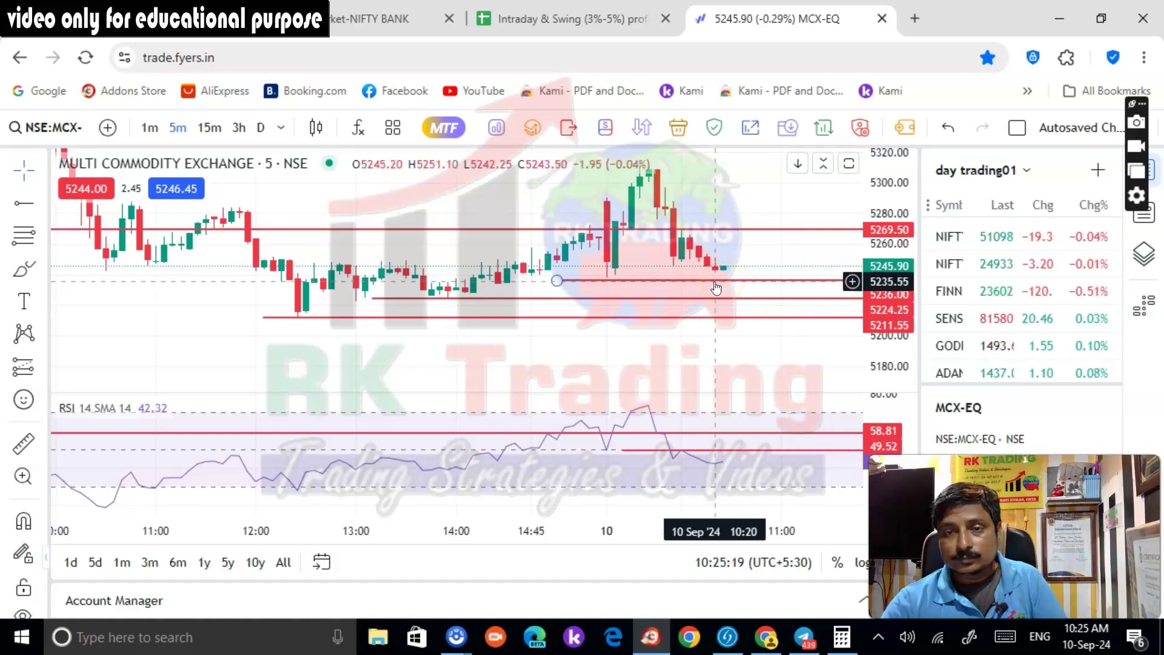
{"action": "left_click", "coordinate": [751, 288]}
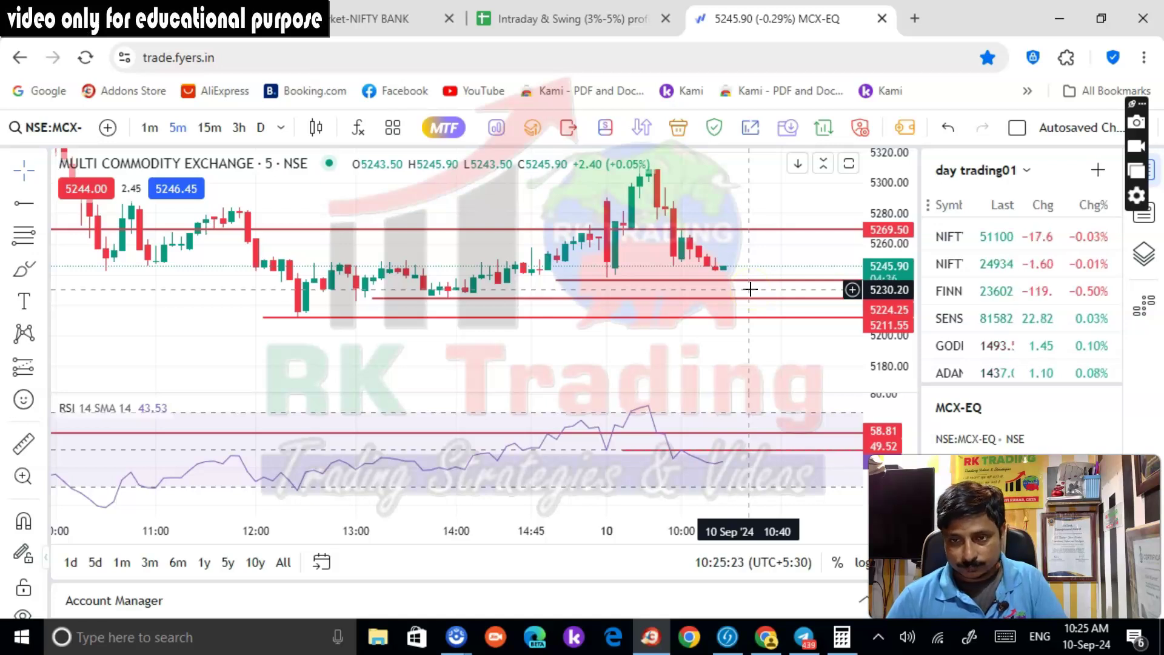
{"action": "left_click", "coordinate": [754, 281]}
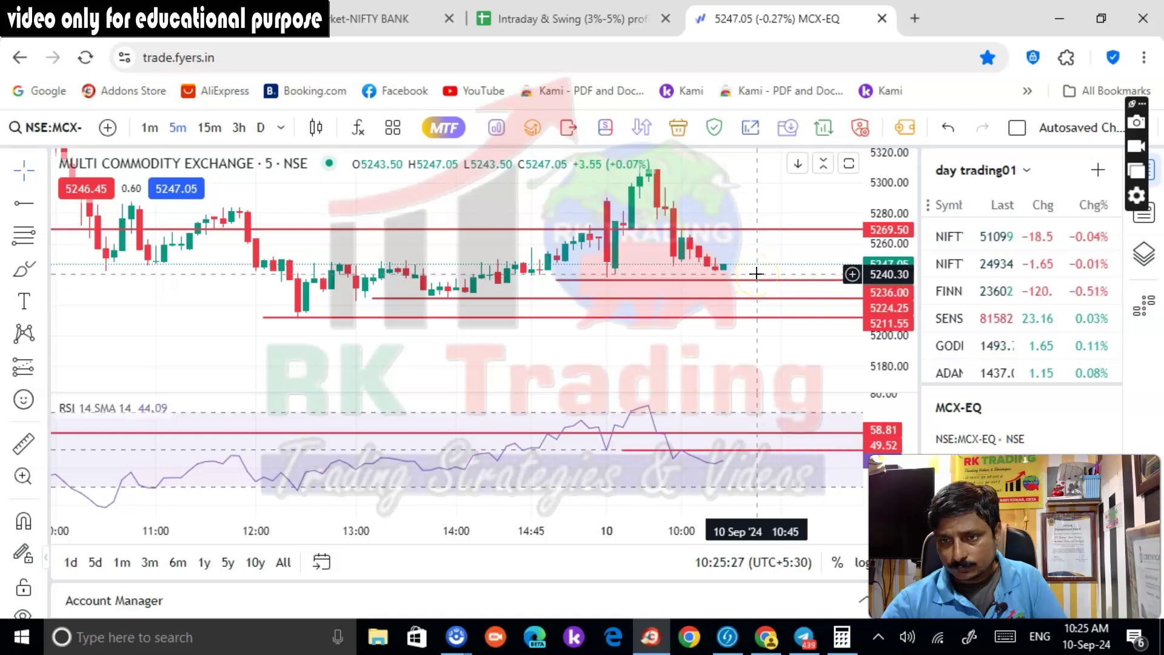
{"action": "left_click", "coordinate": [781, 282]}
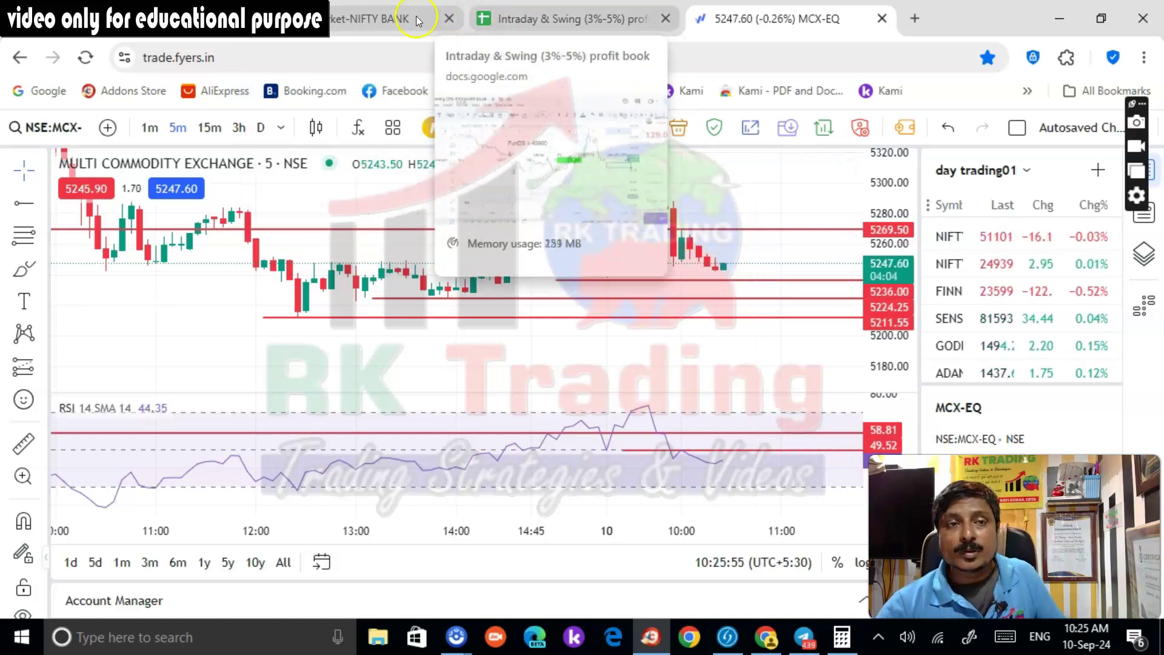
In Kotak Neo, view Orders for the 5242.50 MCX buy, then Portfolio, then return to Fyers MCX
{"action": "key", "text": "ctrl+1"}
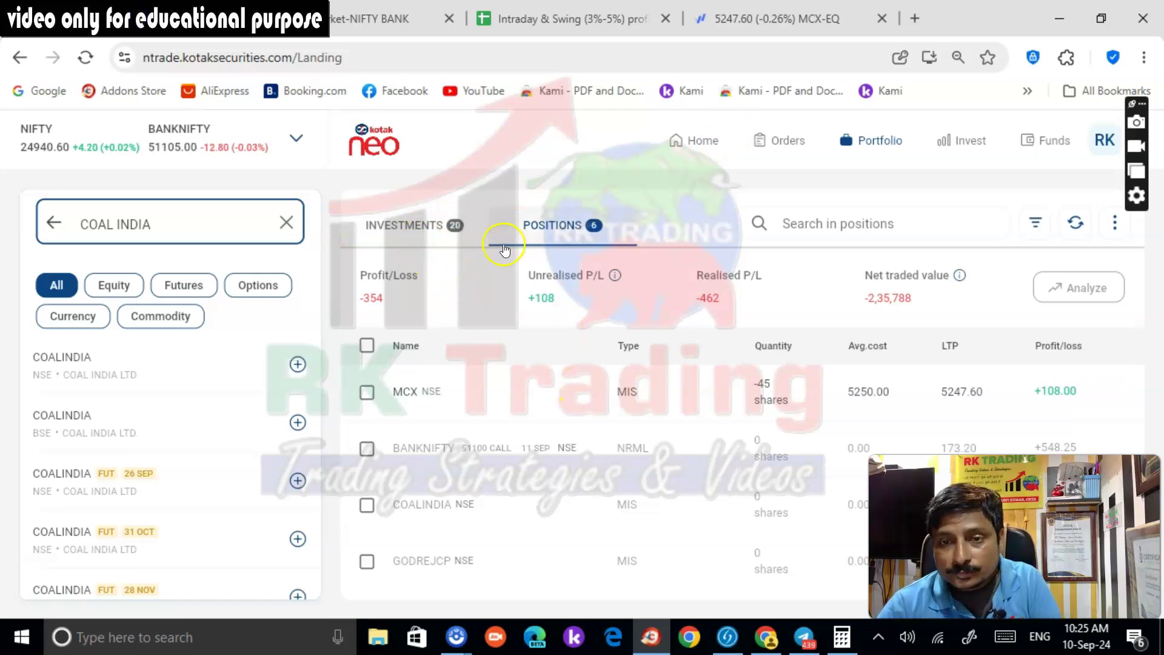
{"action": "left_click", "coordinate": [783, 144]}
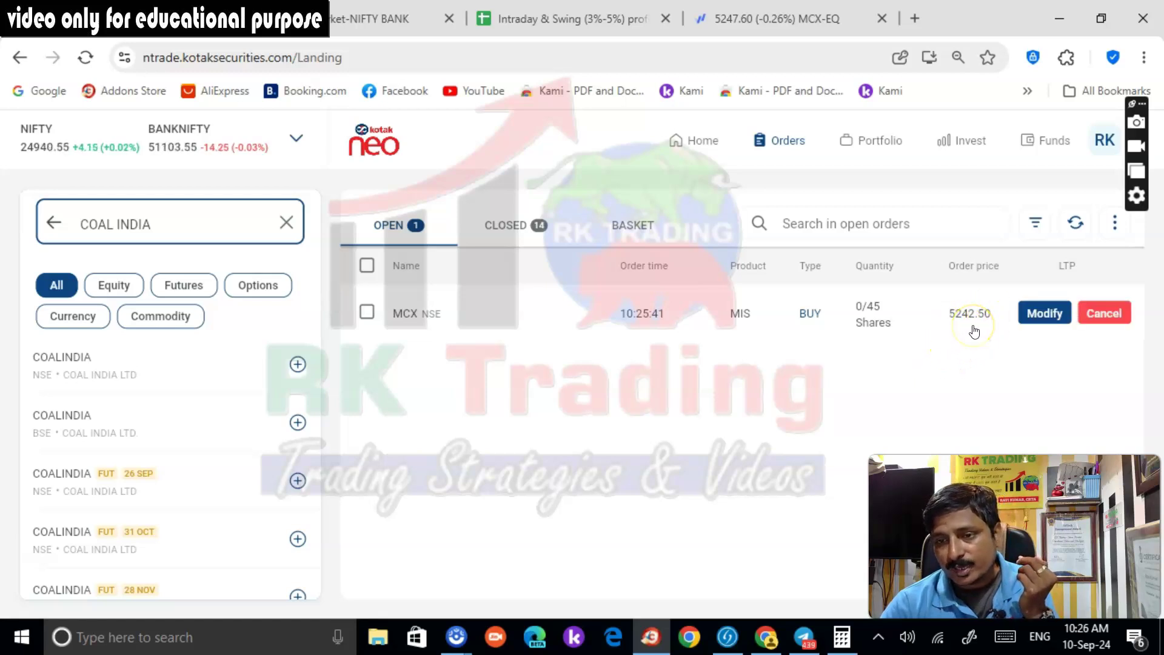
{"action": "left_click", "coordinate": [978, 384]}
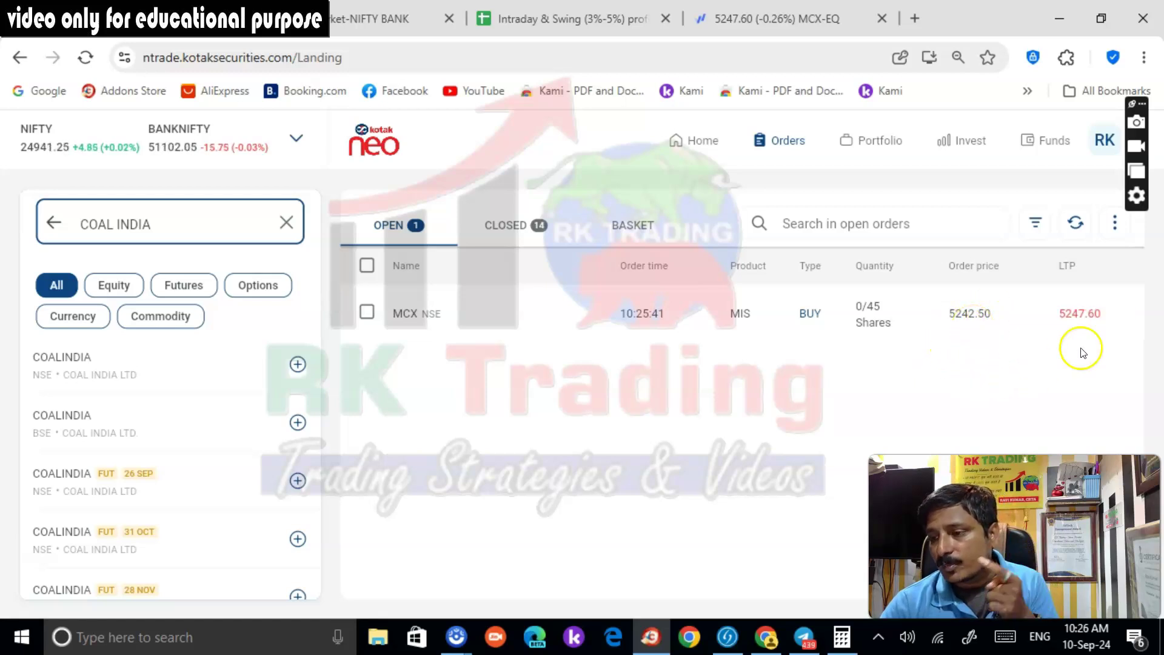
{"action": "left_click", "coordinate": [861, 153]}
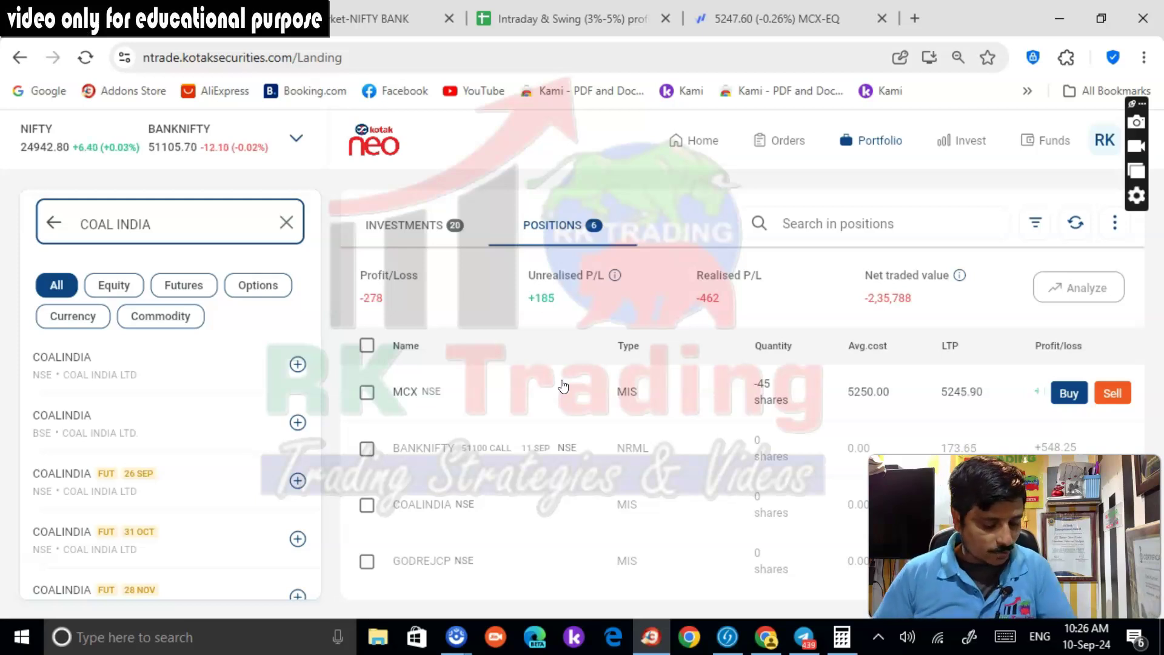
{"action": "left_click", "coordinate": [424, 378]}
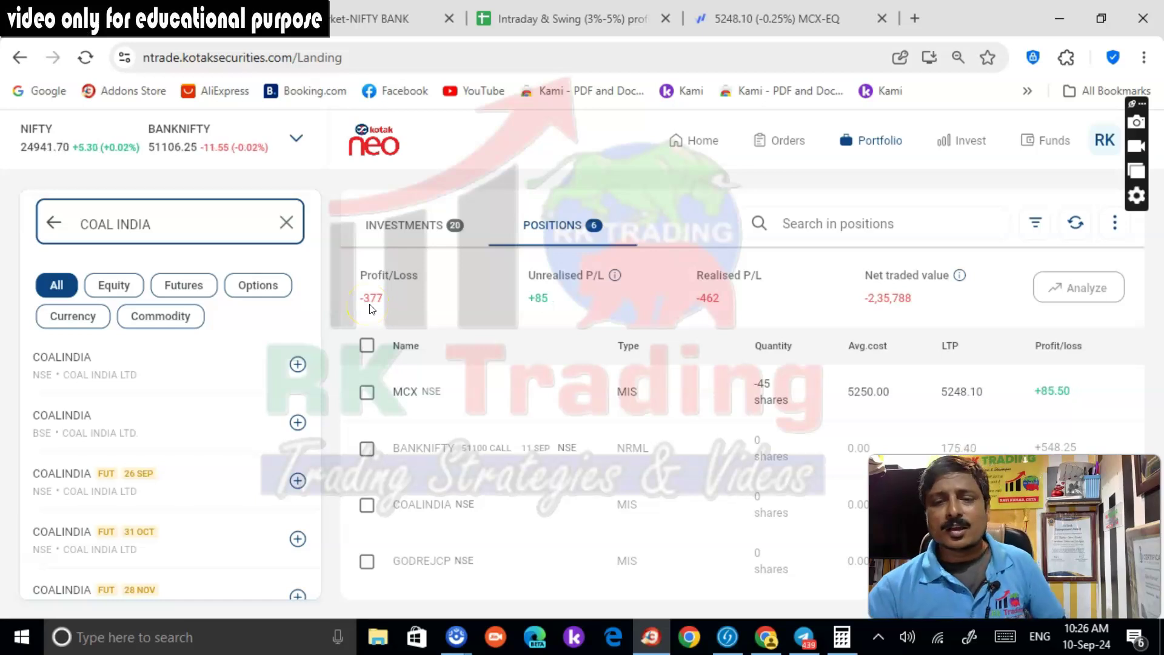
{"action": "left_click", "coordinate": [731, 25]}
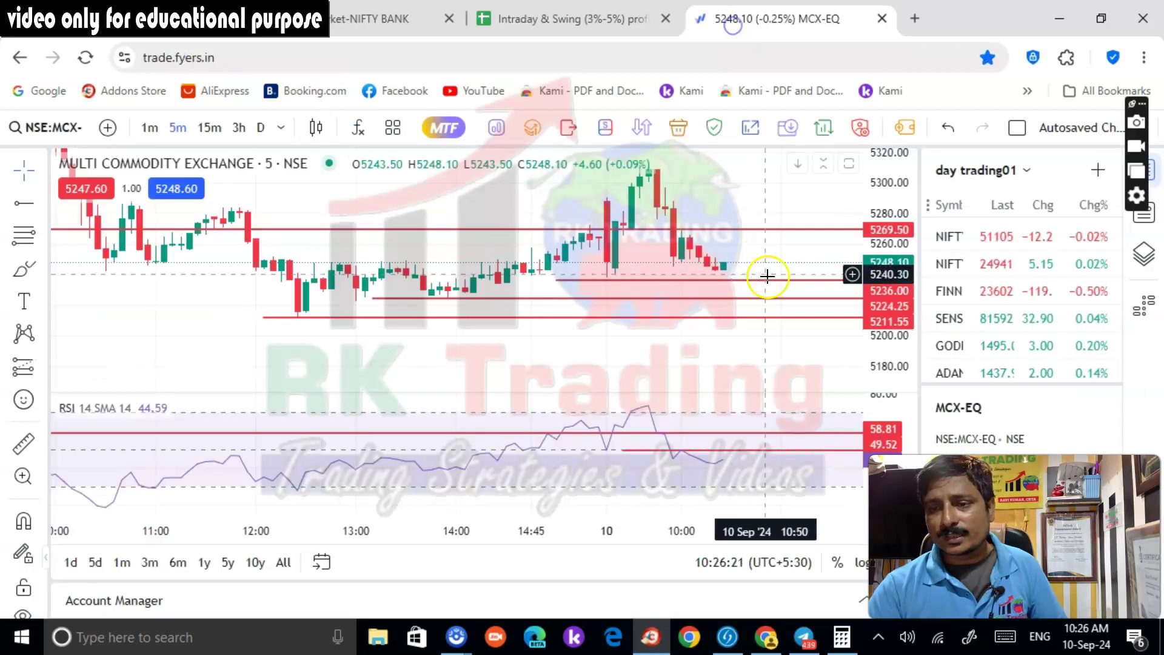
Reload the MCX-EQ chart from the Fyers watchlist, then check Kotak Neo: MCX short at +90, total P/L -372
{"action": "scroll", "coordinate": [812, 241], "scroll_direction": "down", "scroll_amount": 2}
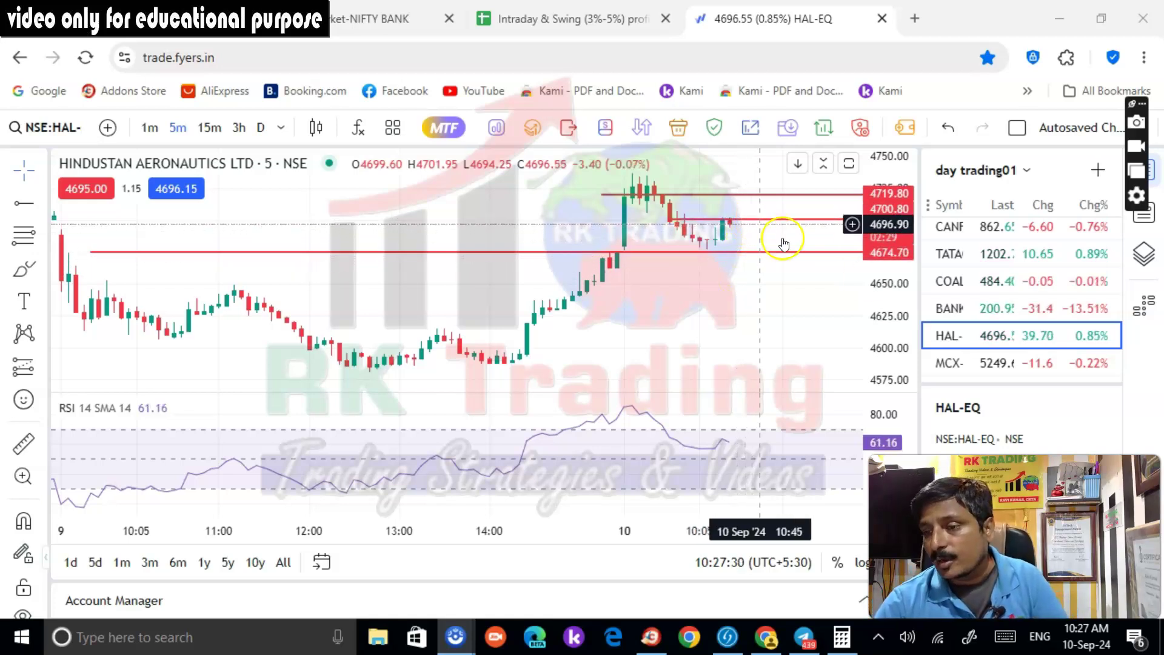
{"action": "scroll", "coordinate": [989, 291], "scroll_direction": "up", "scroll_amount": 6}
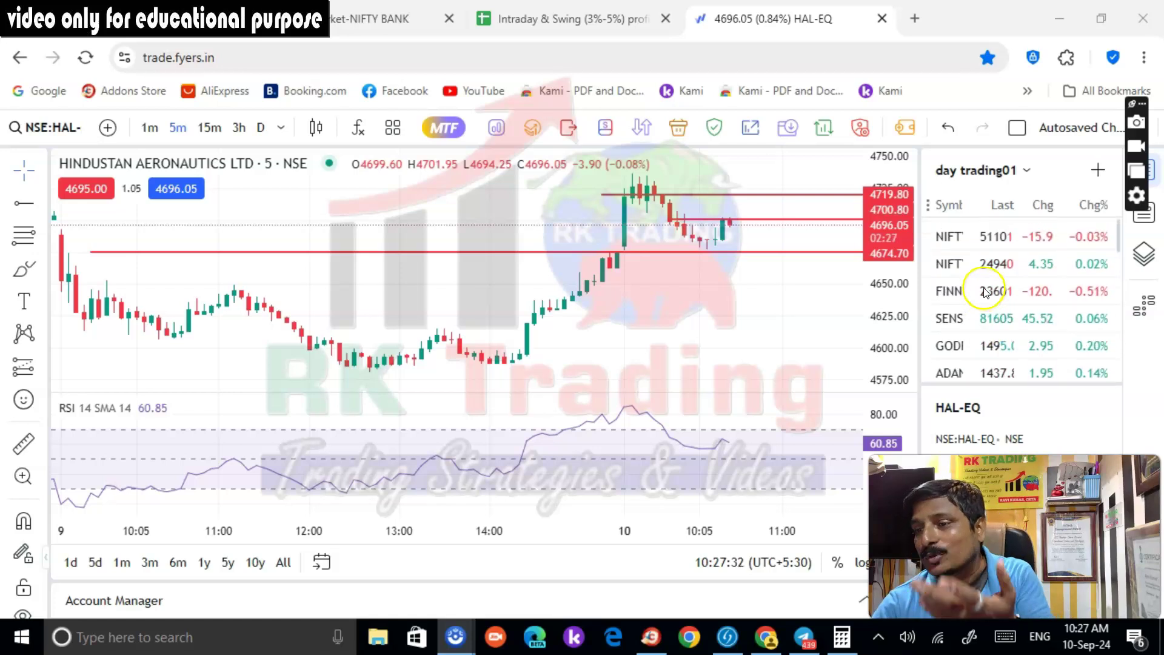
{"action": "scroll", "coordinate": [984, 327], "scroll_direction": "down", "scroll_amount": 8}
{"action": "scroll", "coordinate": [983, 363], "scroll_direction": "down", "scroll_amount": 4}
{"action": "left_click", "coordinate": [981, 364]}
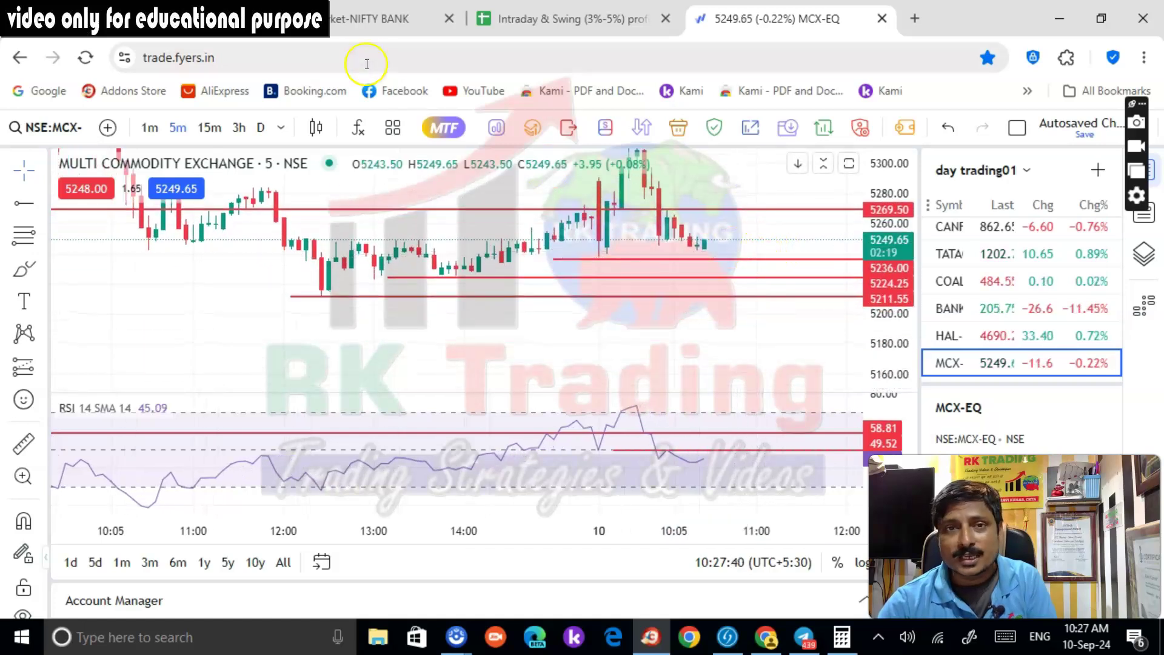
{"action": "left_click", "coordinate": [376, 19]}
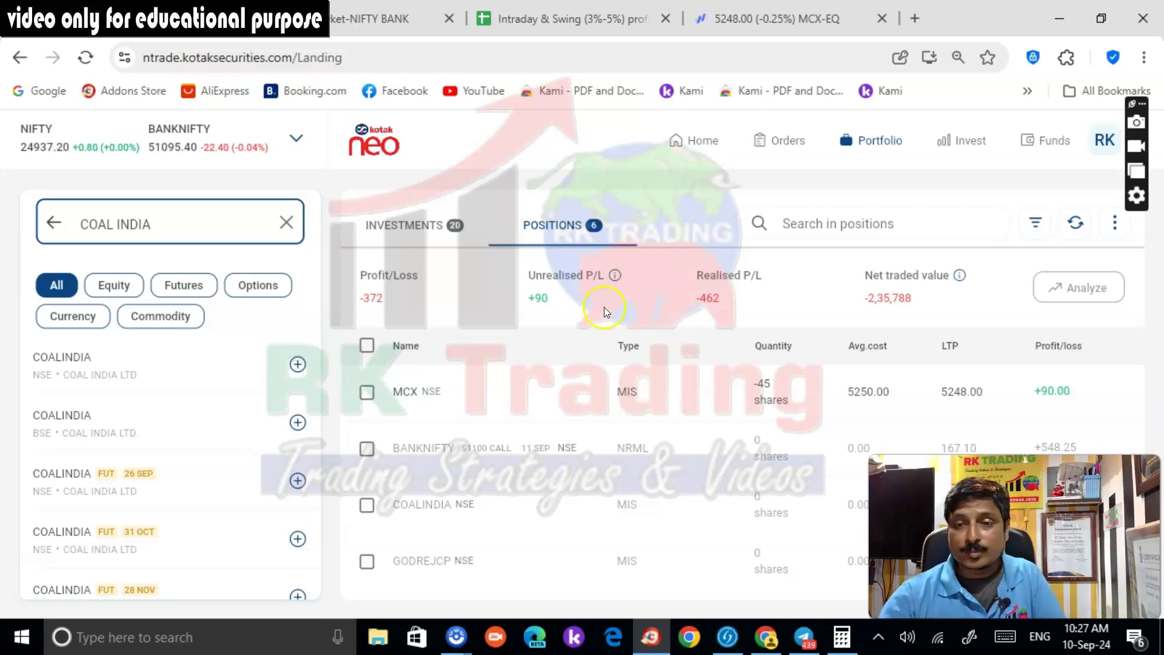
Review Kotak Neo's closed and open orders, confirm the MCX buy order was cancelled, and return to Fyers MCX
{"action": "left_click", "coordinate": [553, 305]}
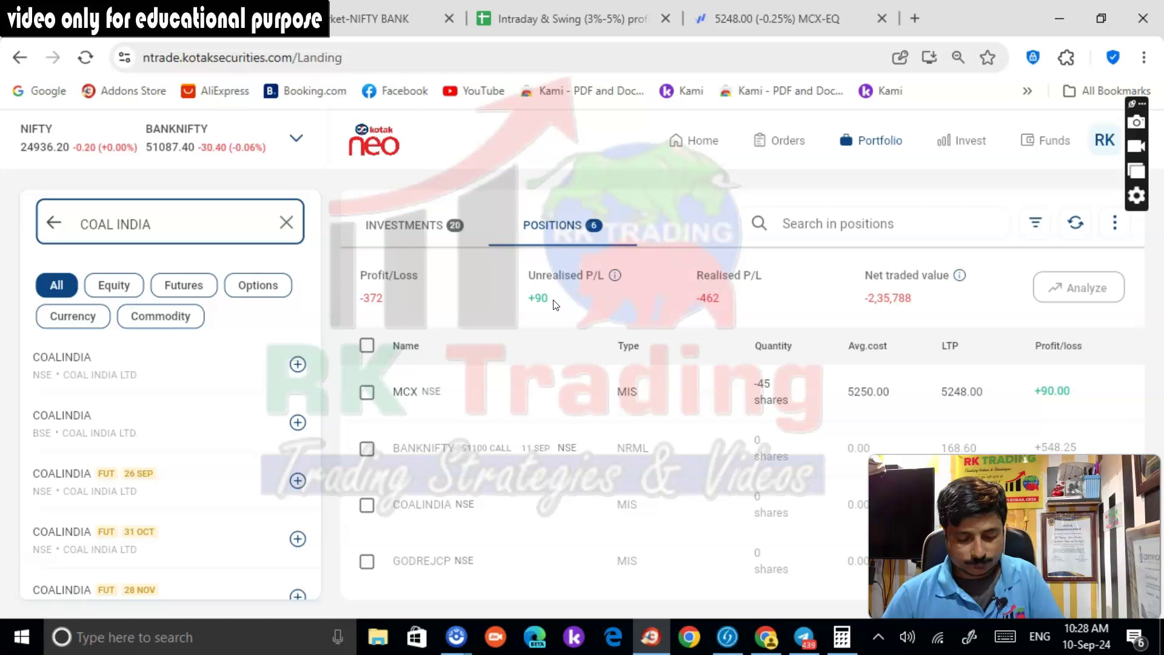
{"action": "left_click", "coordinate": [782, 141]}
{"action": "left_click", "coordinate": [506, 225]}
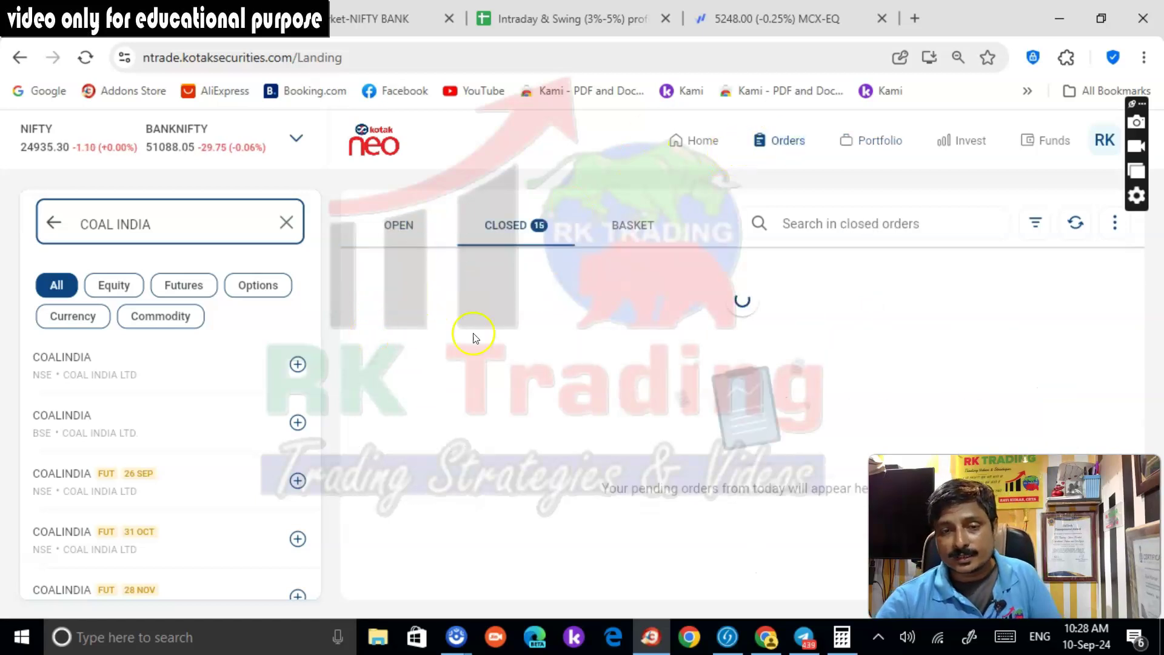
{"action": "left_click", "coordinate": [391, 227]}
{"action": "left_click", "coordinate": [850, 153]}
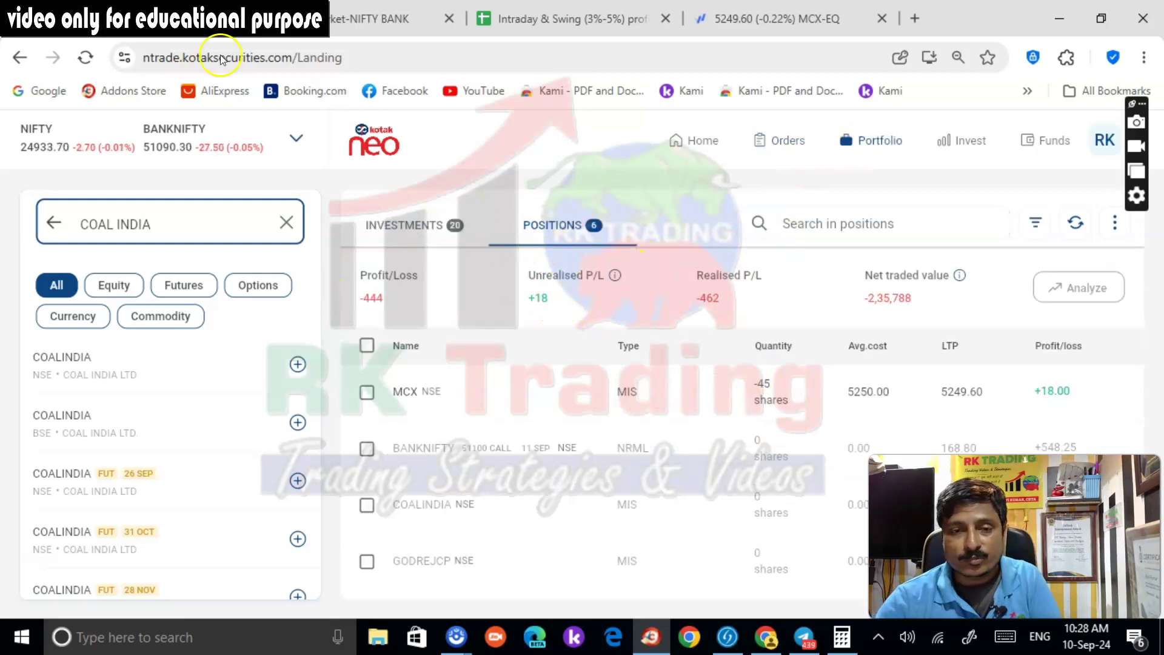
{"action": "left_click", "coordinate": [734, 23]}
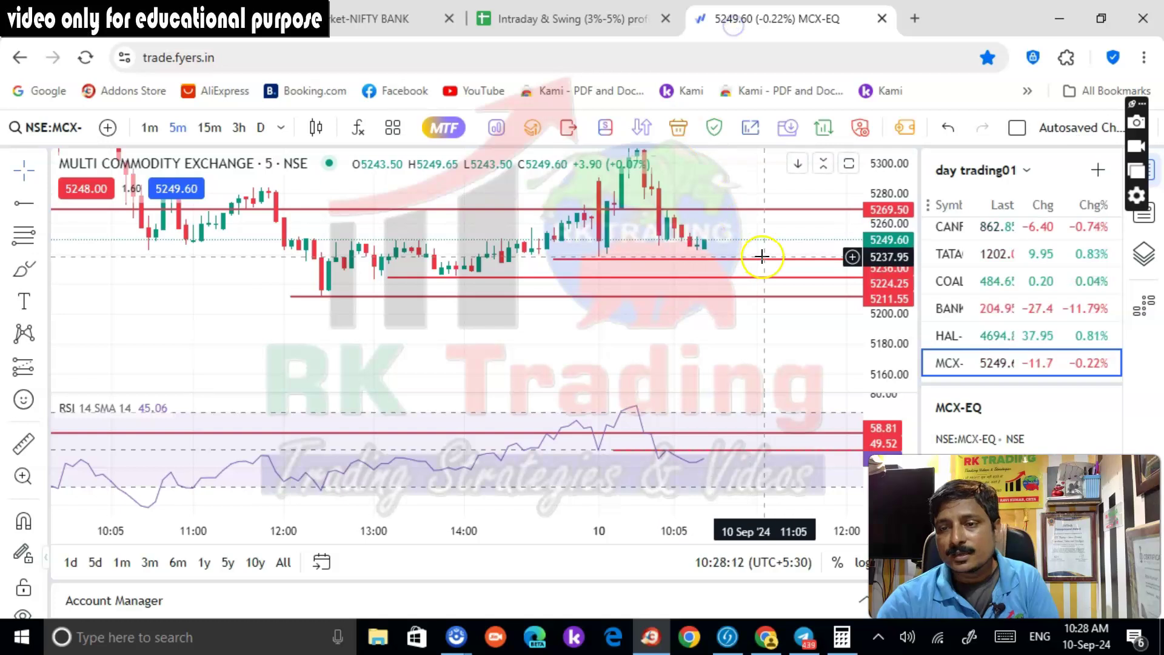
Switch the Fyers MCX chart to daily candles and inspect the 09 Sep candle
{"action": "scroll", "coordinate": [763, 256], "scroll_direction": "up", "scroll_amount": 3}
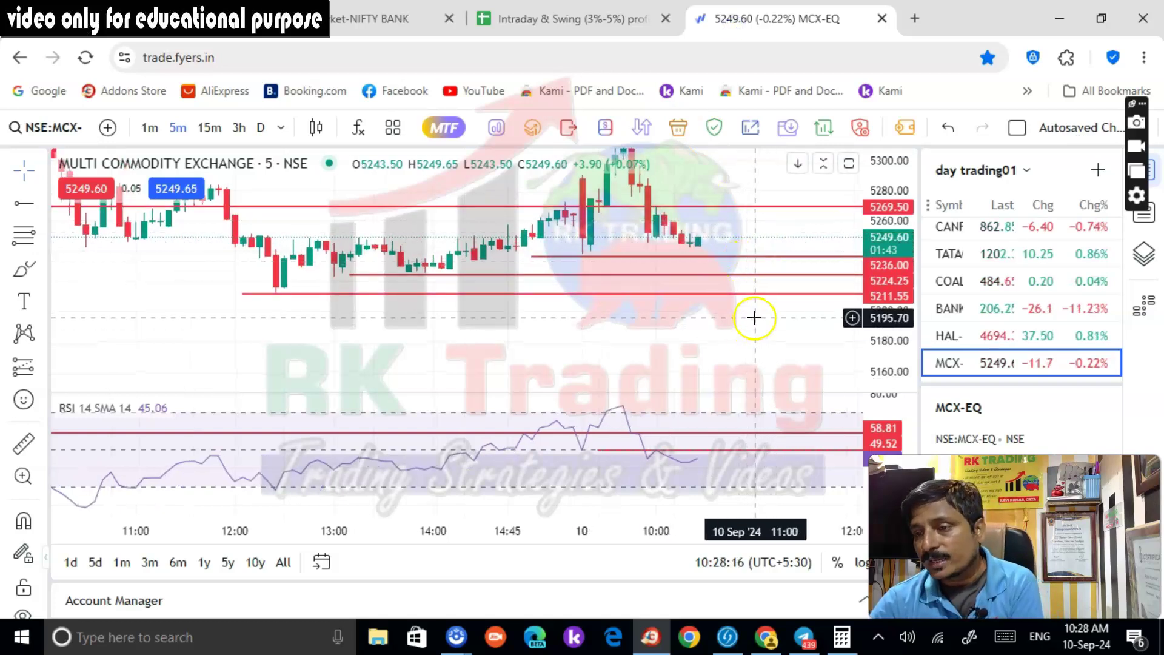
{"action": "scroll", "coordinate": [1022, 353], "scroll_direction": "up", "scroll_amount": 5}
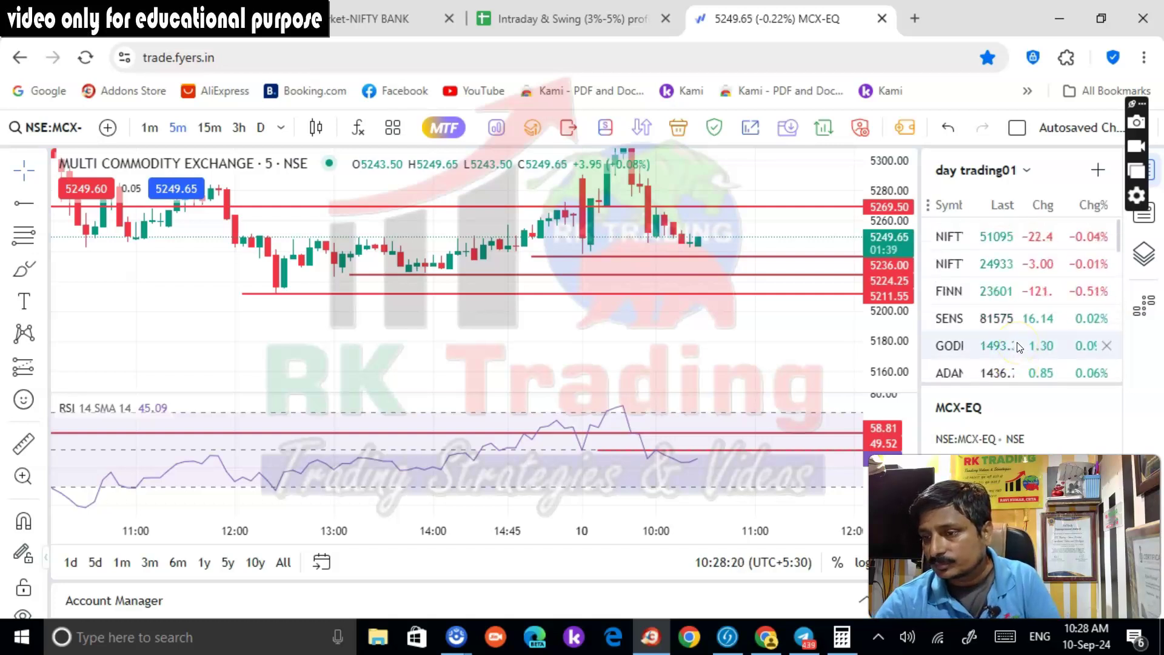
{"action": "scroll", "coordinate": [1019, 347], "scroll_direction": "down", "scroll_amount": 3}
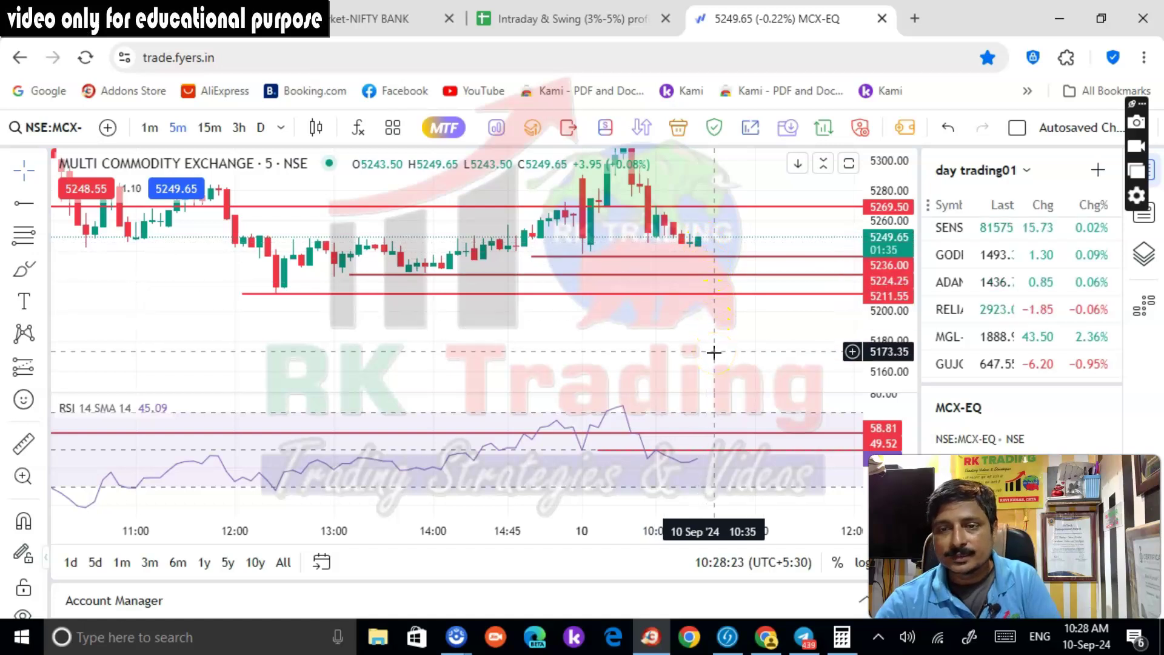
{"action": "left_click", "coordinate": [261, 128]}
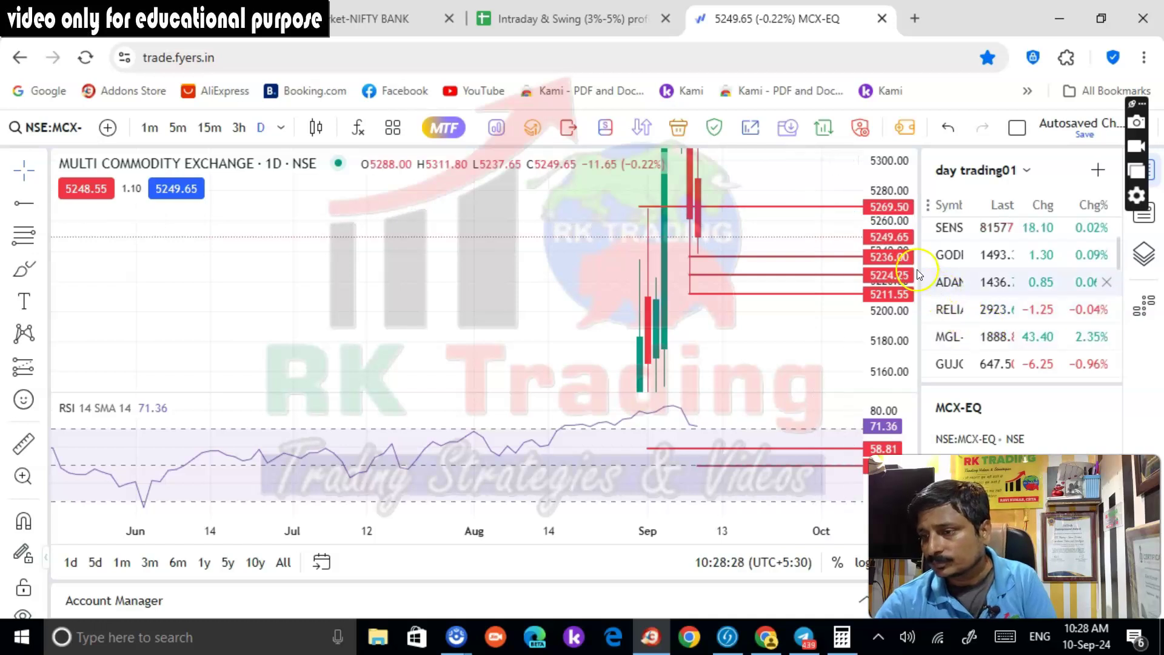
{"action": "left_click_drag", "start_coordinate": [883, 230], "coordinate": [745, 254]}
{"action": "left_click", "coordinate": [675, 252]}
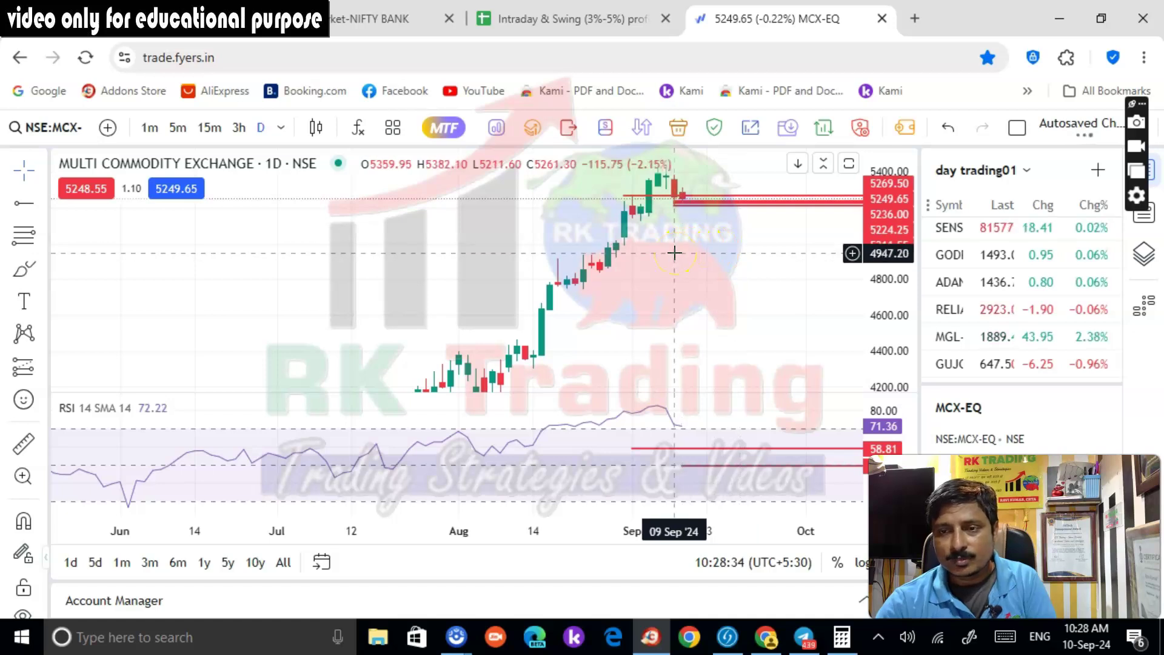
Stretch the daily chart's price scale, then bring up the Share.Market NIFTY BANK 51200 option page
{"action": "scroll", "coordinate": [728, 248], "scroll_direction": "up", "scroll_amount": 2}
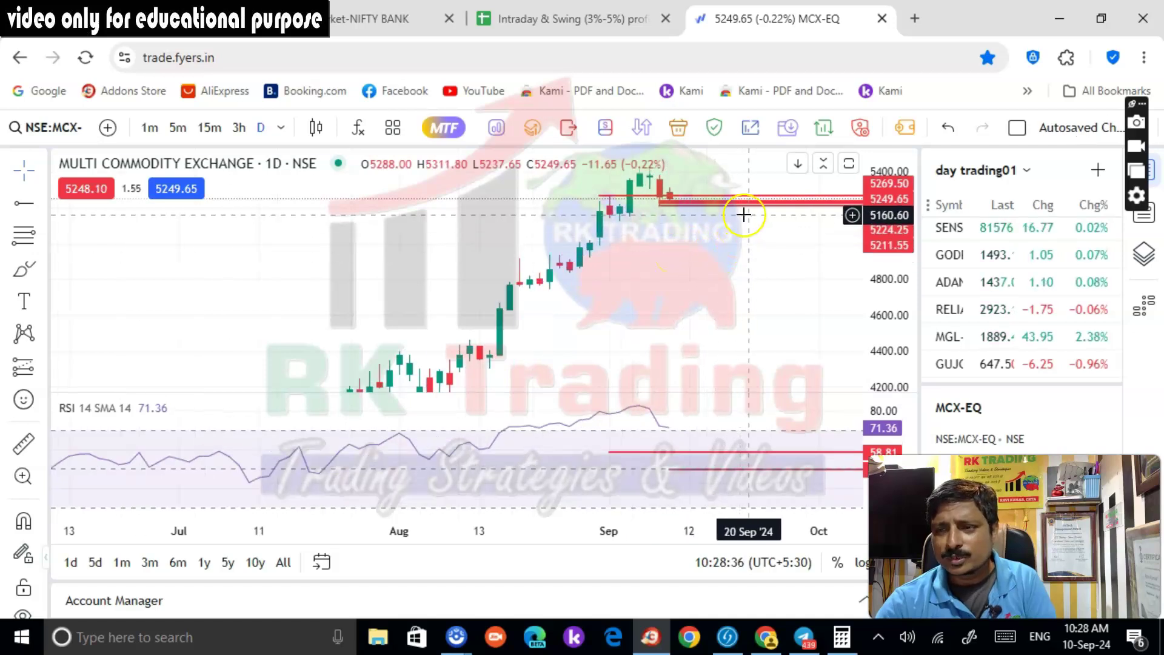
{"action": "left_click_drag", "start_coordinate": [888, 267], "coordinate": [827, 258]}
{"action": "scroll", "coordinate": [788, 269], "scroll_direction": "up", "scroll_amount": 2}
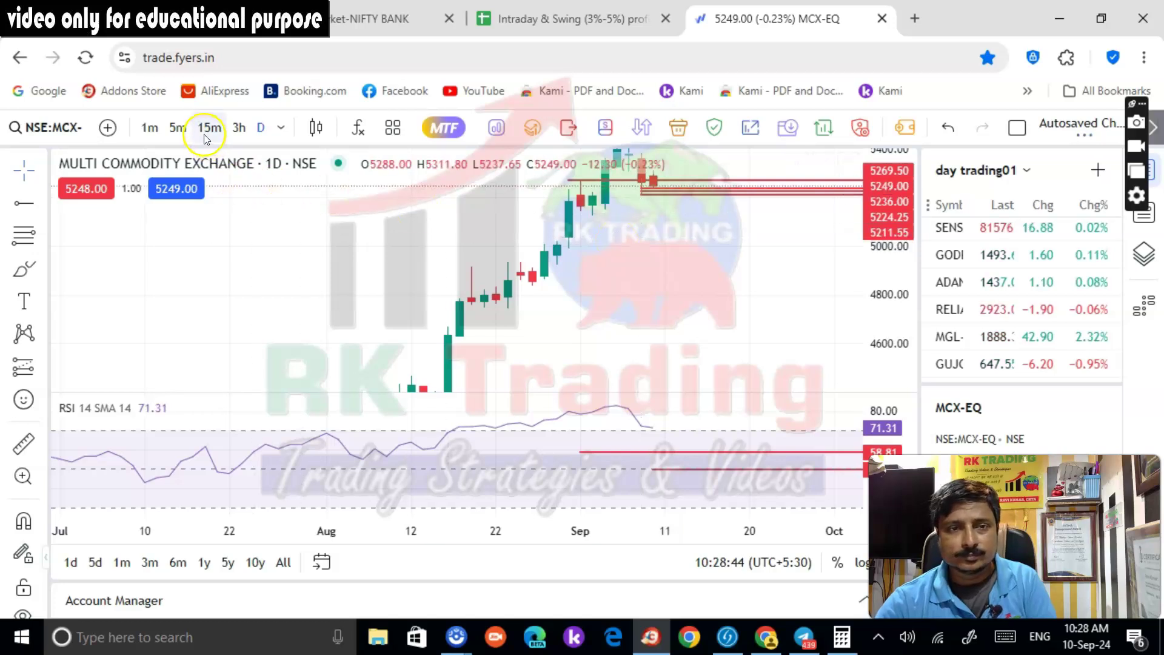
{"action": "left_click", "coordinate": [376, 19]}
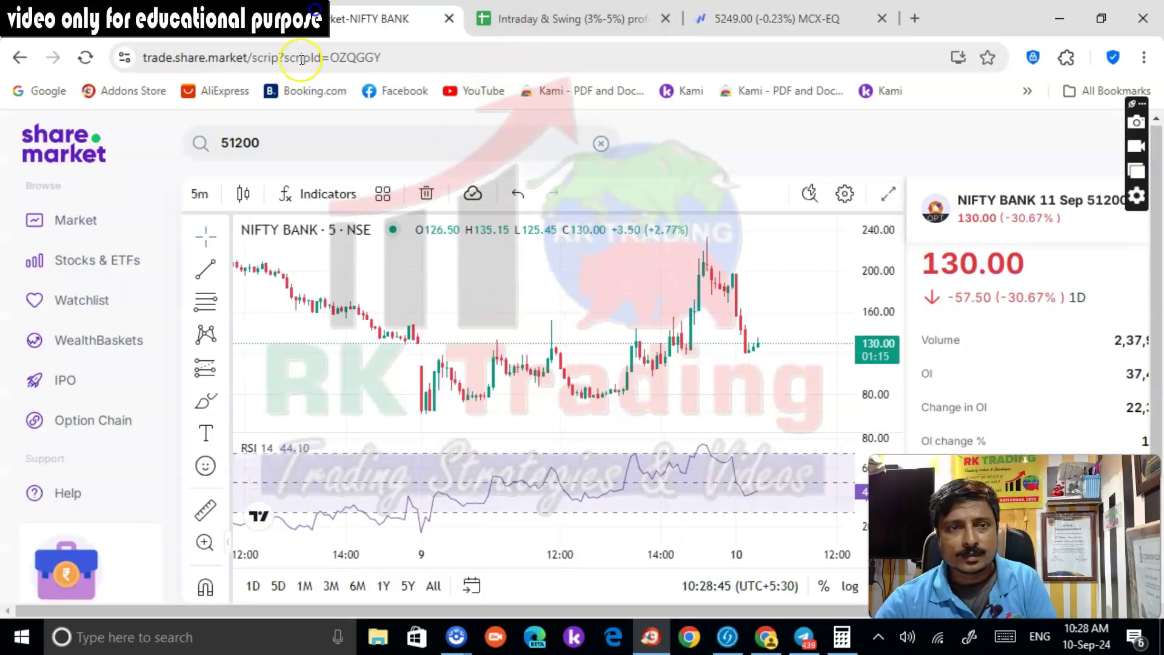
Search 'MCX' in Share.Market and open the Multi Commodity Exchange stock page and its market depth
{"action": "left_click", "coordinate": [285, 145]}
{"action": "type", "text": "MCX"}
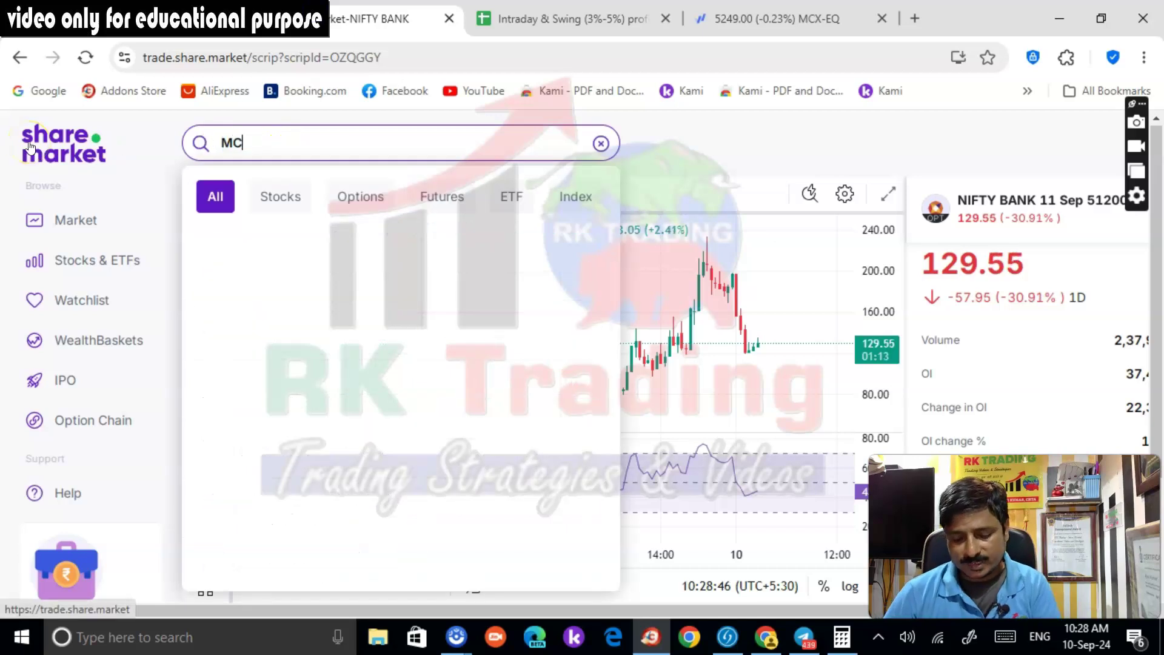
{"action": "left_click", "coordinate": [273, 262]}
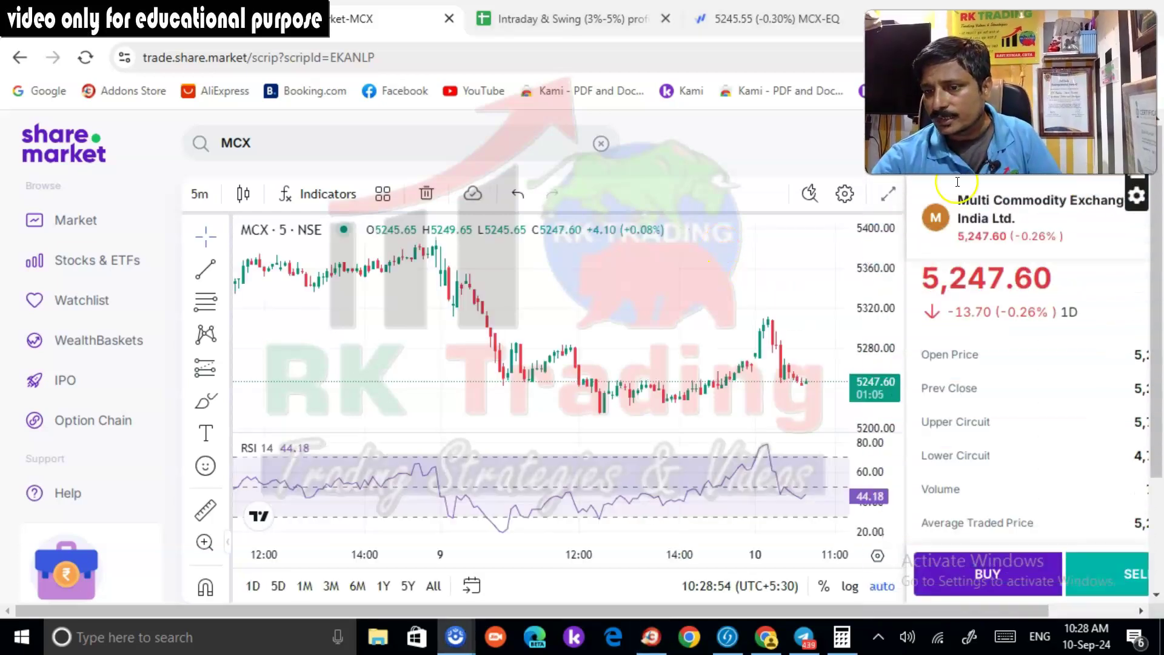
{"action": "scroll", "coordinate": [1016, 400], "scroll_direction": "down", "scroll_amount": 8}
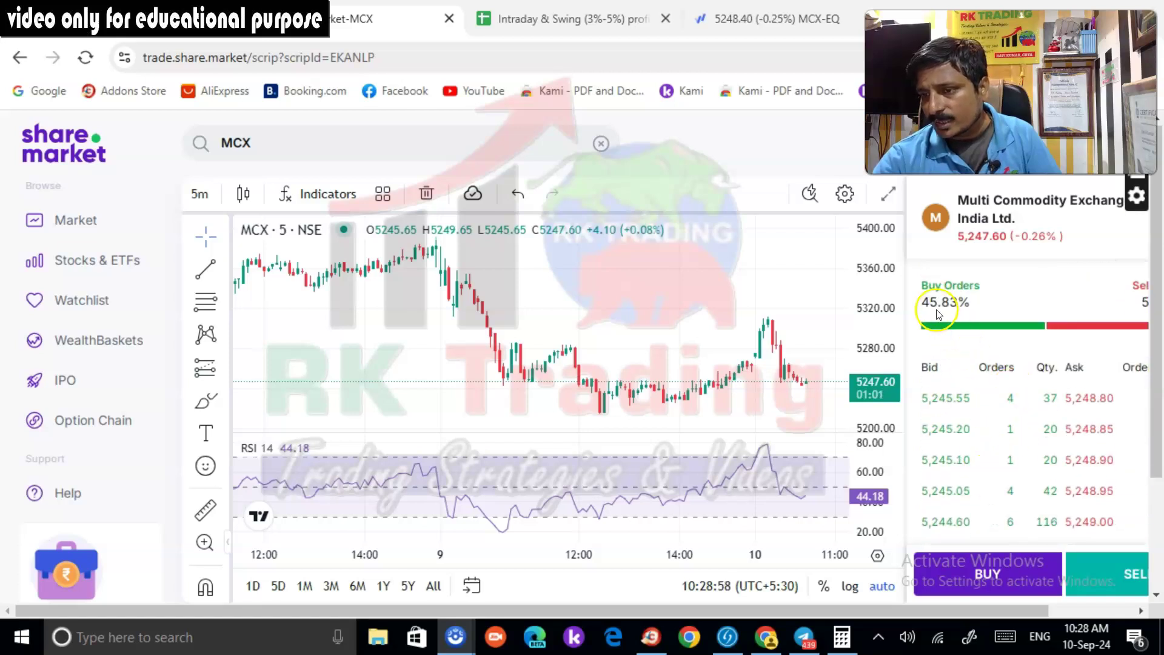
{"action": "left_click_drag", "start_coordinate": [878, 611], "coordinate": [951, 611]}
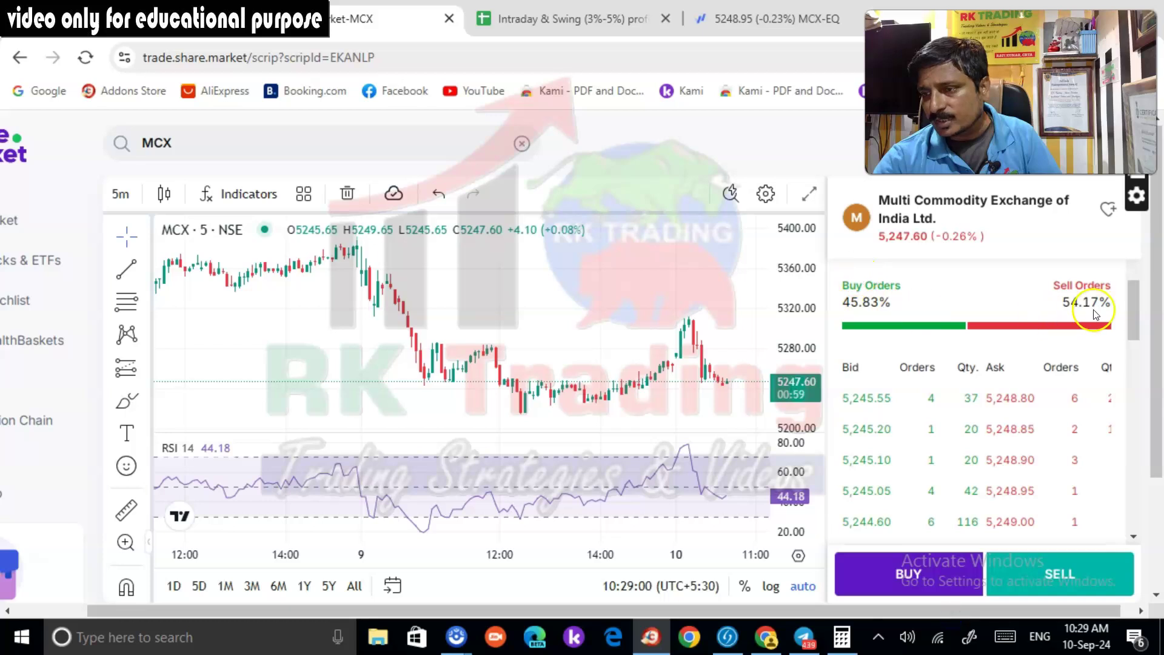
{"action": "scroll", "coordinate": [966, 385], "scroll_direction": "down", "scroll_amount": 5}
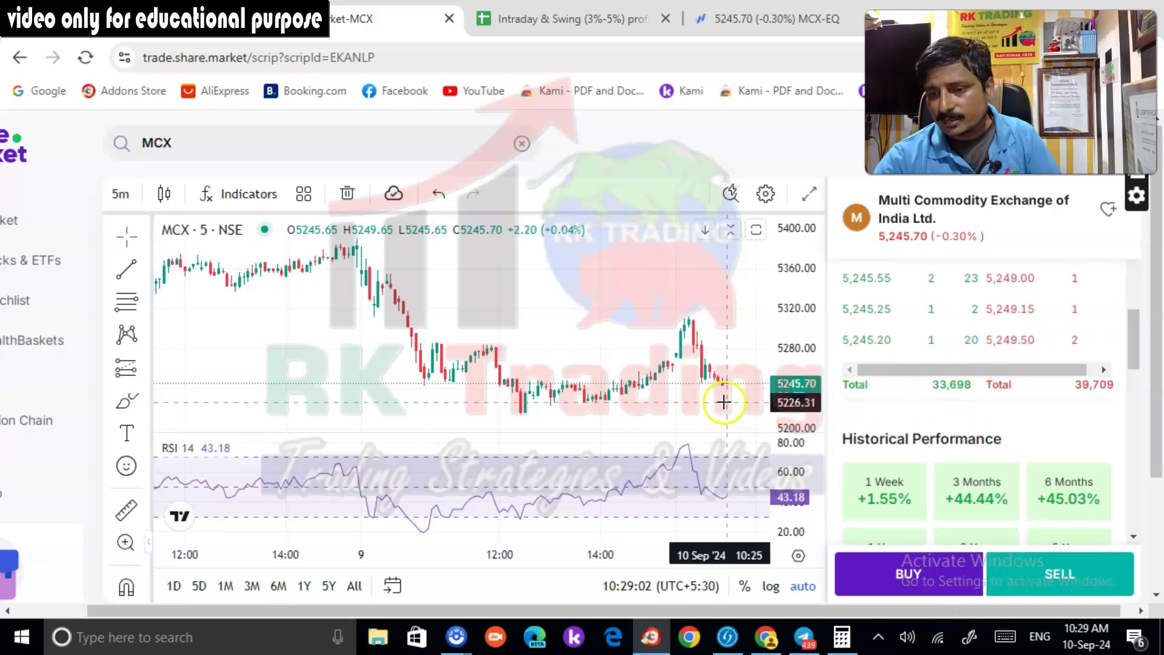
Refresh Kotak Neo positions to see the MCX short at +18, then return to Share.Market
{"action": "left_click", "coordinate": [130, 21]}
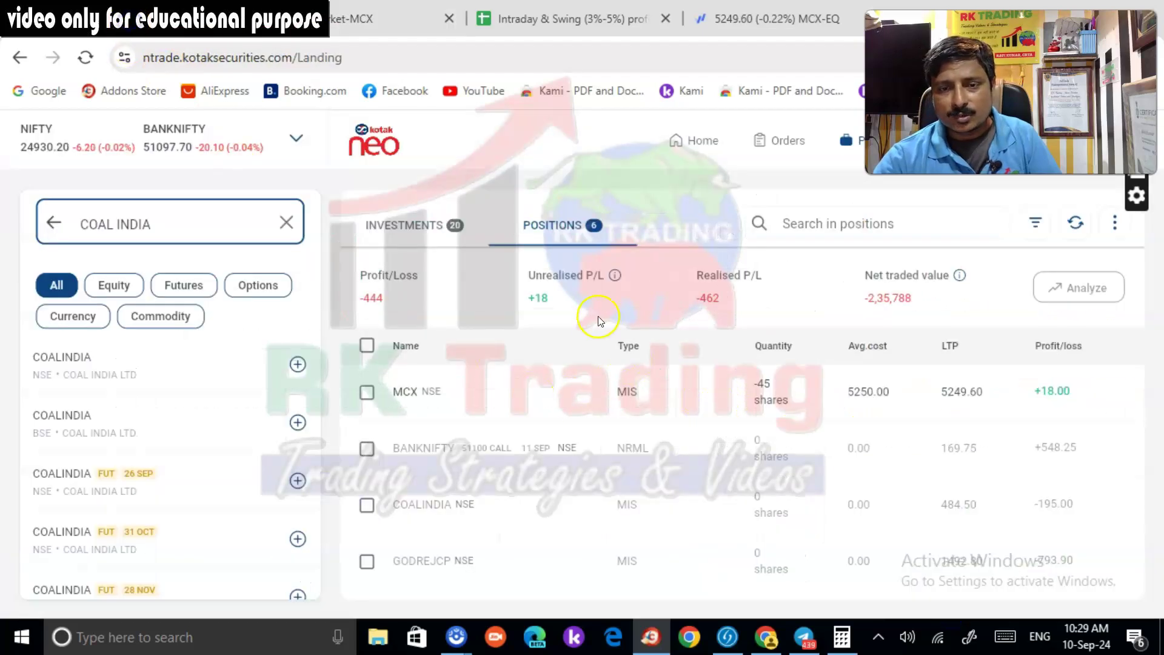
{"action": "left_click", "coordinate": [1076, 223]}
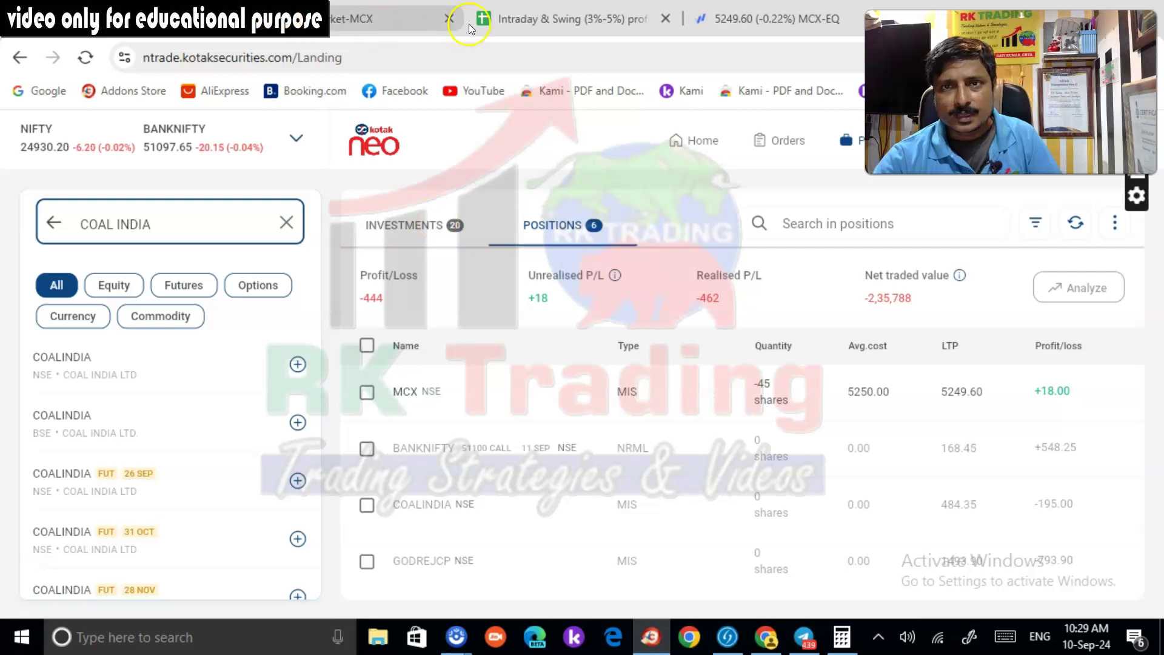
{"action": "left_click", "coordinate": [347, 25]}
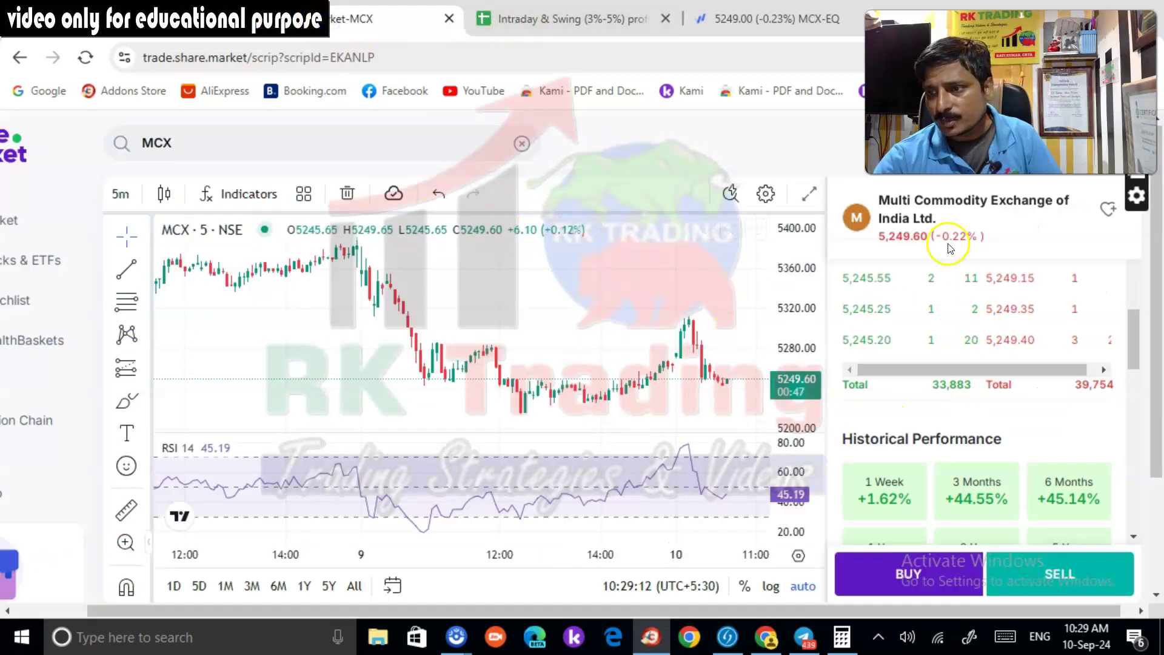
Zoom and pan the Share.Market MCX 5-minute chart to centre the latest candles
{"action": "scroll", "coordinate": [746, 331], "scroll_direction": "up", "scroll_amount": 5}
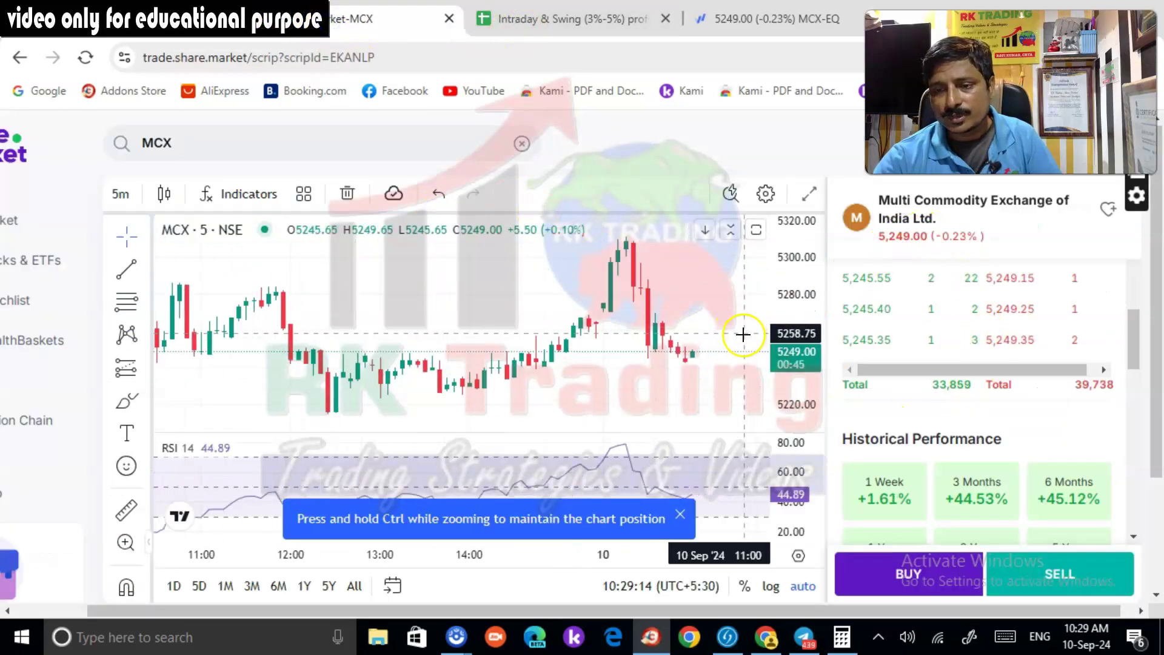
{"action": "left_click", "coordinate": [456, 636]}
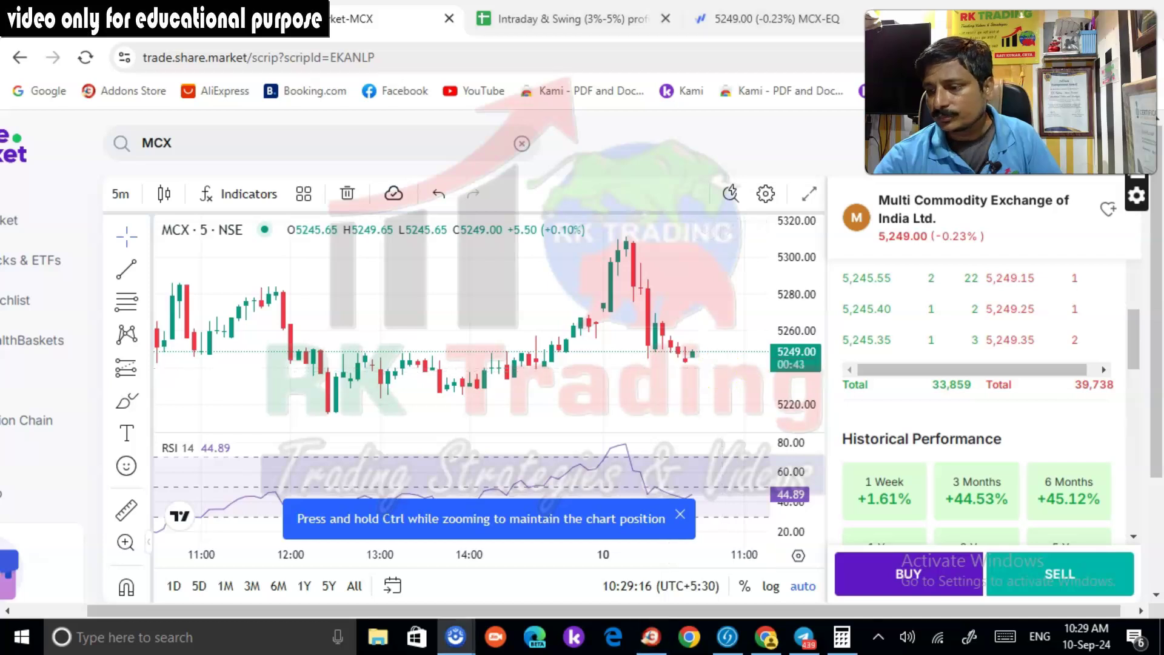
{"action": "left_click_drag", "start_coordinate": [1009, 91], "coordinate": [1013, 522]}
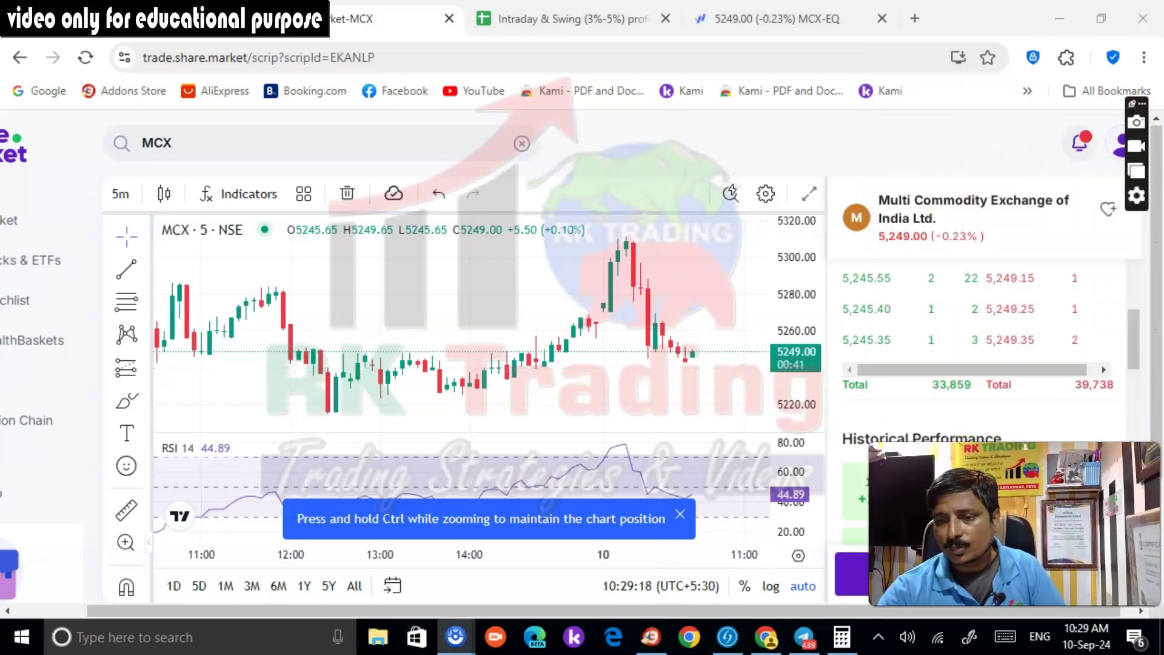
{"action": "left_click", "coordinate": [722, 281]}
{"action": "scroll", "coordinate": [722, 281], "scroll_direction": "up", "scroll_amount": 1}
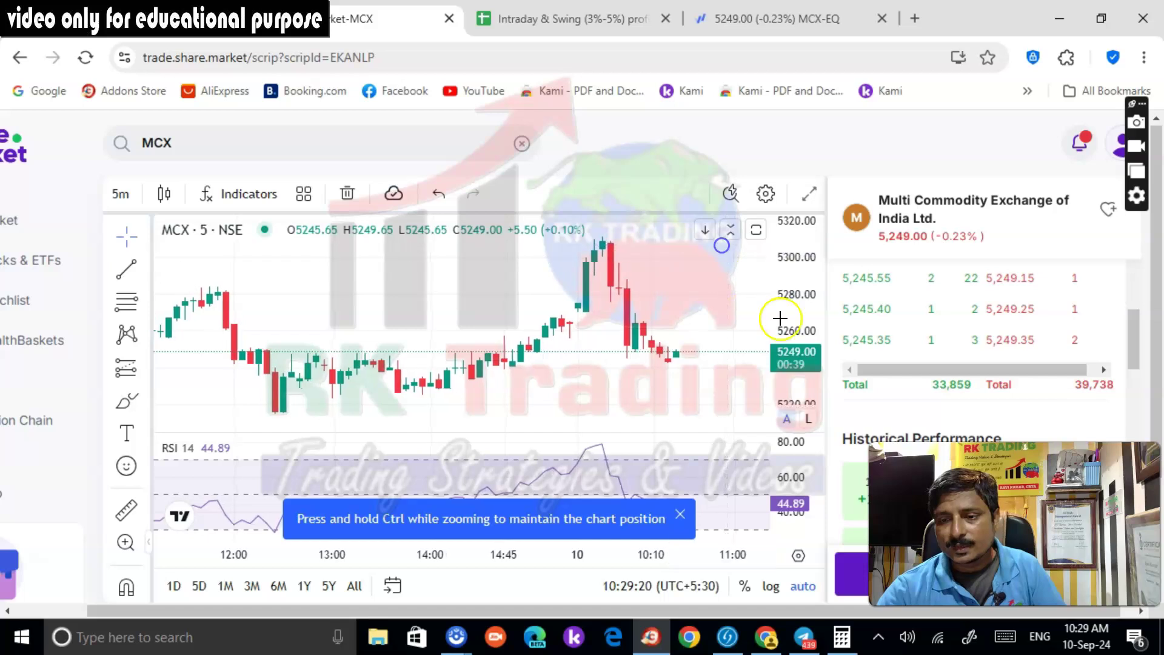
{"action": "left_click_drag", "start_coordinate": [706, 315], "coordinate": [704, 249]}
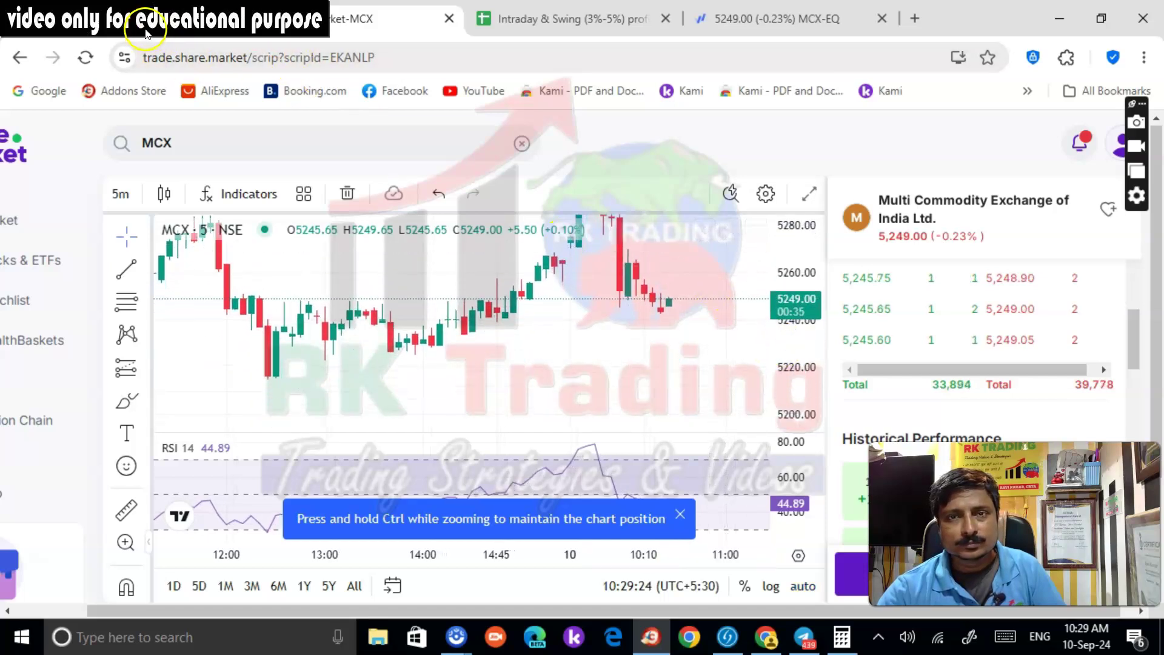
Set the Fyers MCX chart to 5-minute candles, now at 5248.80, up 3.10
{"action": "left_click", "coordinate": [737, 24]}
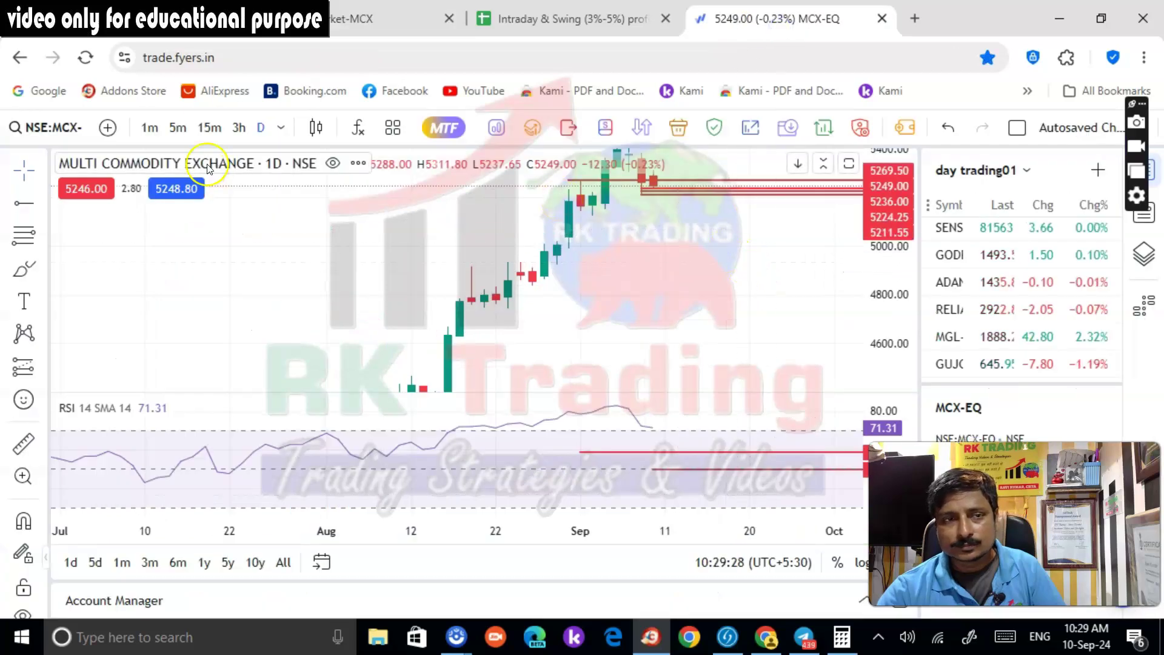
{"action": "left_click", "coordinate": [178, 128]}
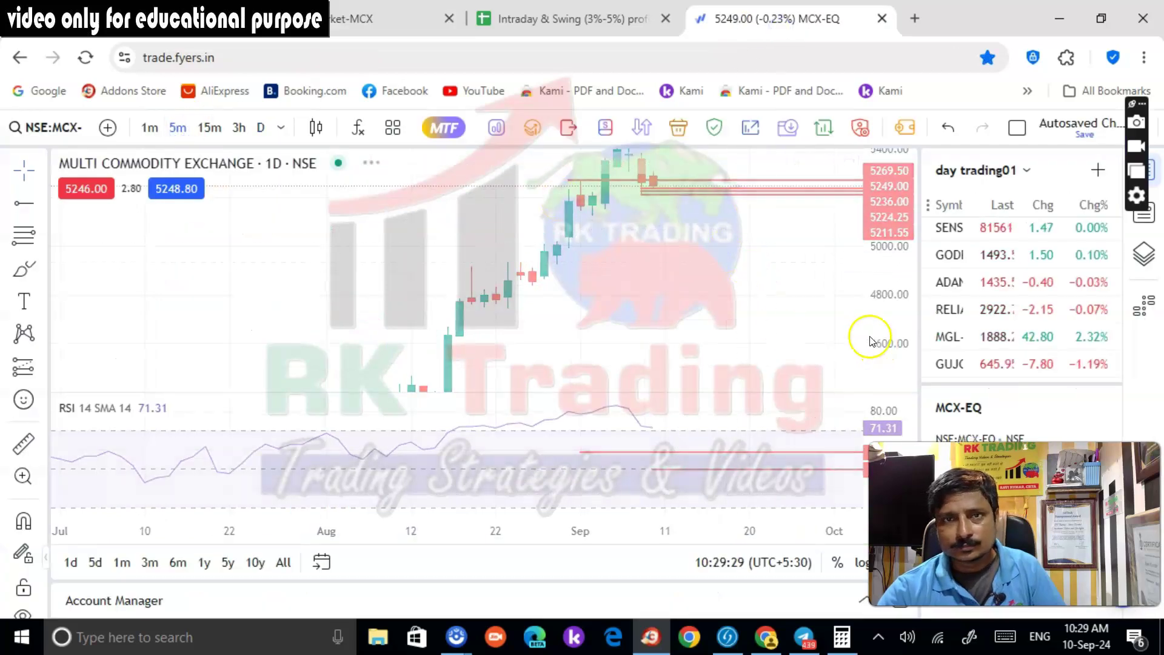
{"action": "left_click", "coordinate": [366, 25]}
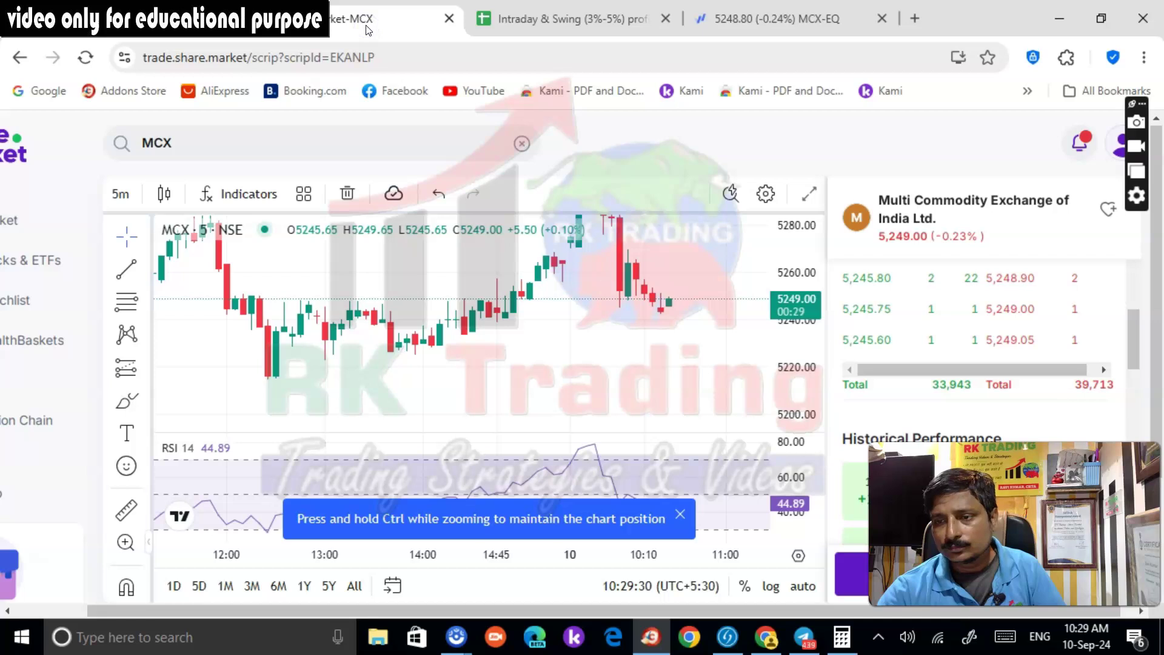
{"action": "left_click", "coordinate": [746, 15]}
Reset the Fyers MCX chart's price scale so the candles fit the view
{"action": "right_click", "coordinate": [896, 235]}
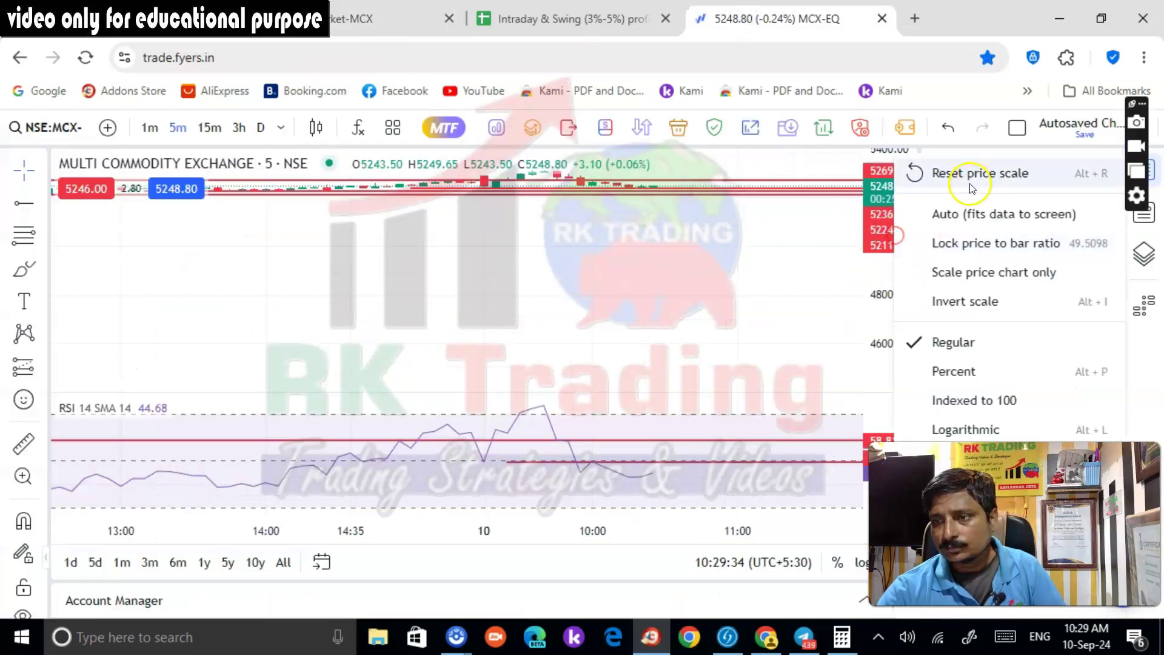
{"action": "left_click", "coordinate": [970, 182]}
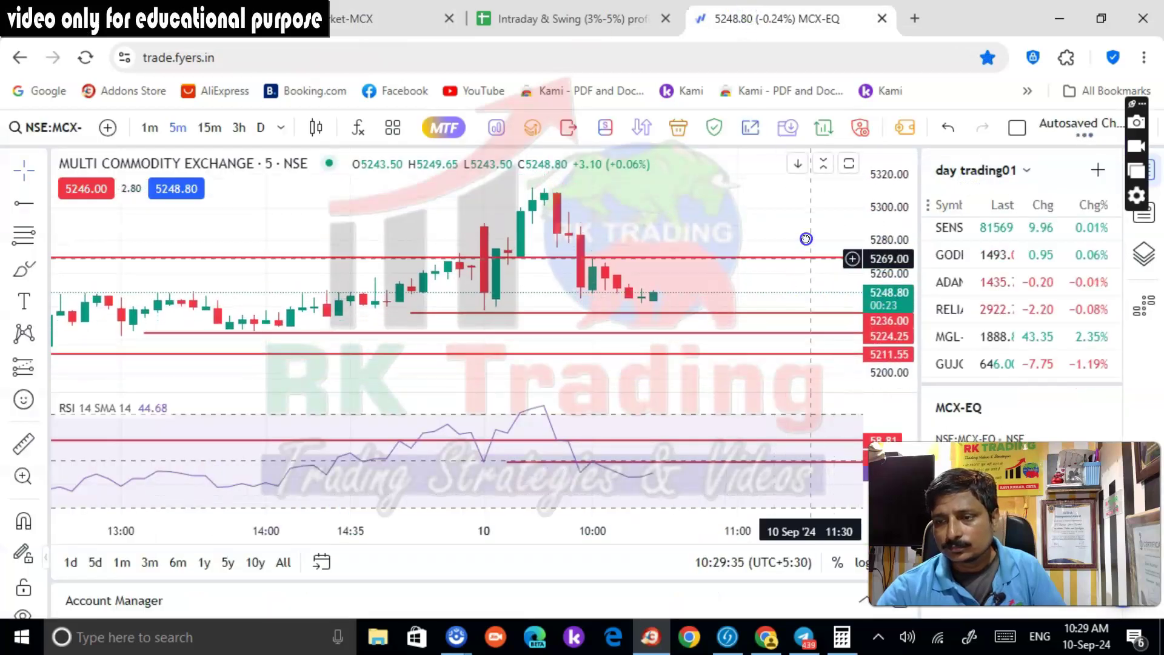
{"action": "key", "text": "ctrl+Tab"}
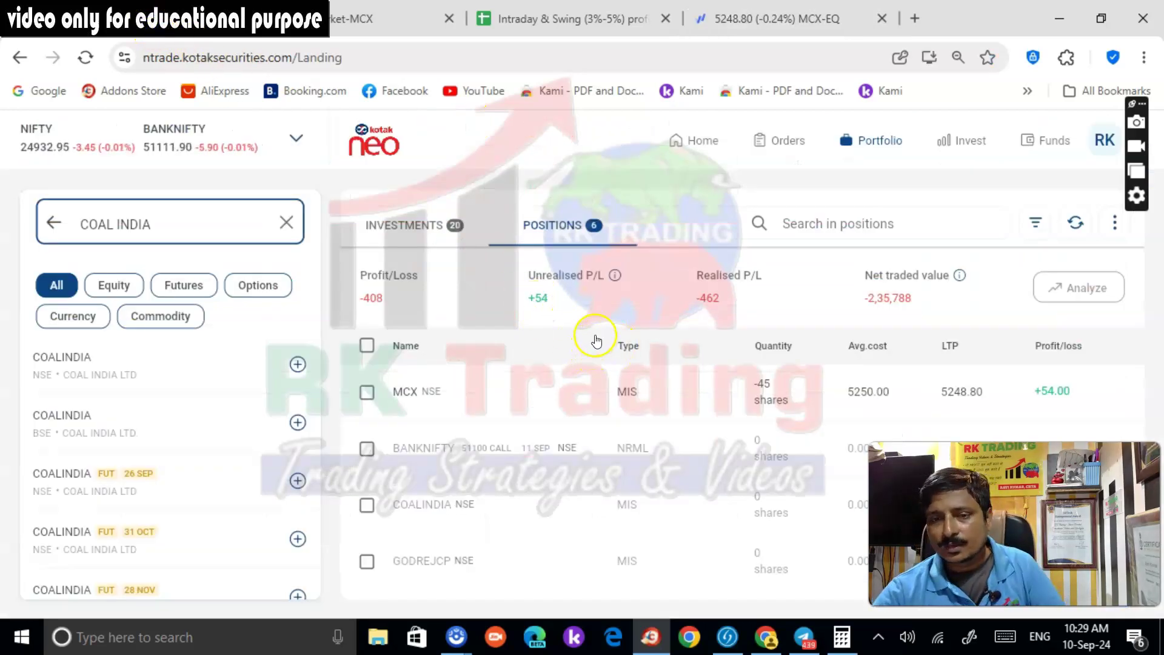
{"action": "left_click", "coordinate": [727, 20]}
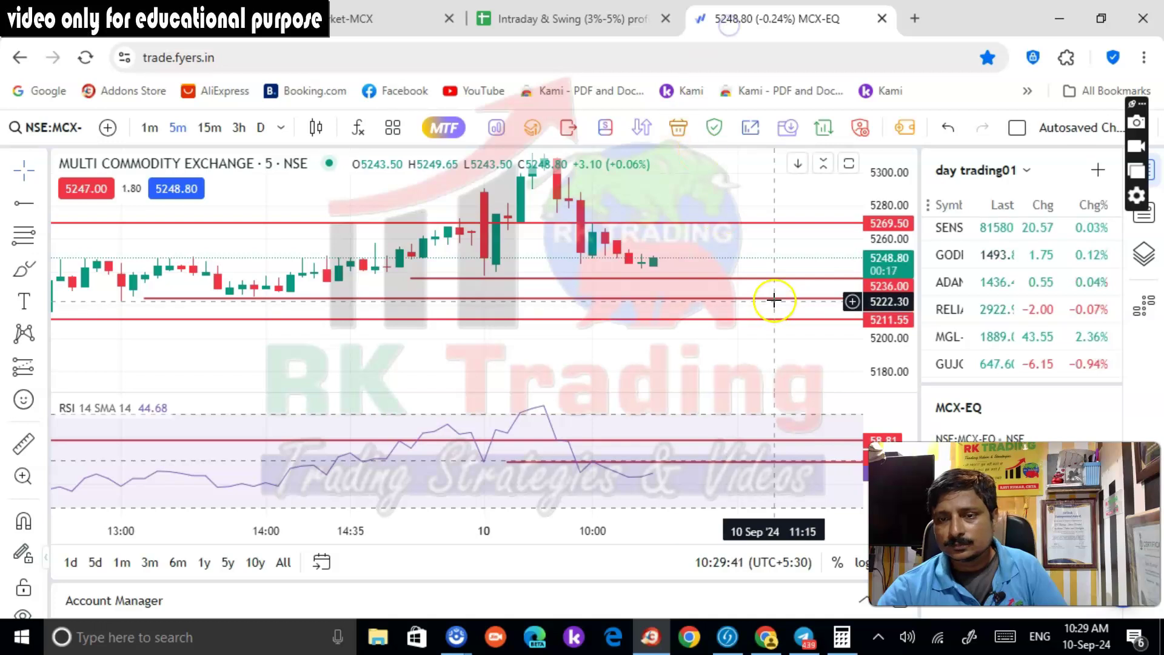
Frame today's MCX candles and stretch the price scale around 5200–5300, checking Kotak Neo profit
{"action": "scroll", "coordinate": [786, 285], "scroll_direction": "down", "scroll_amount": 2}
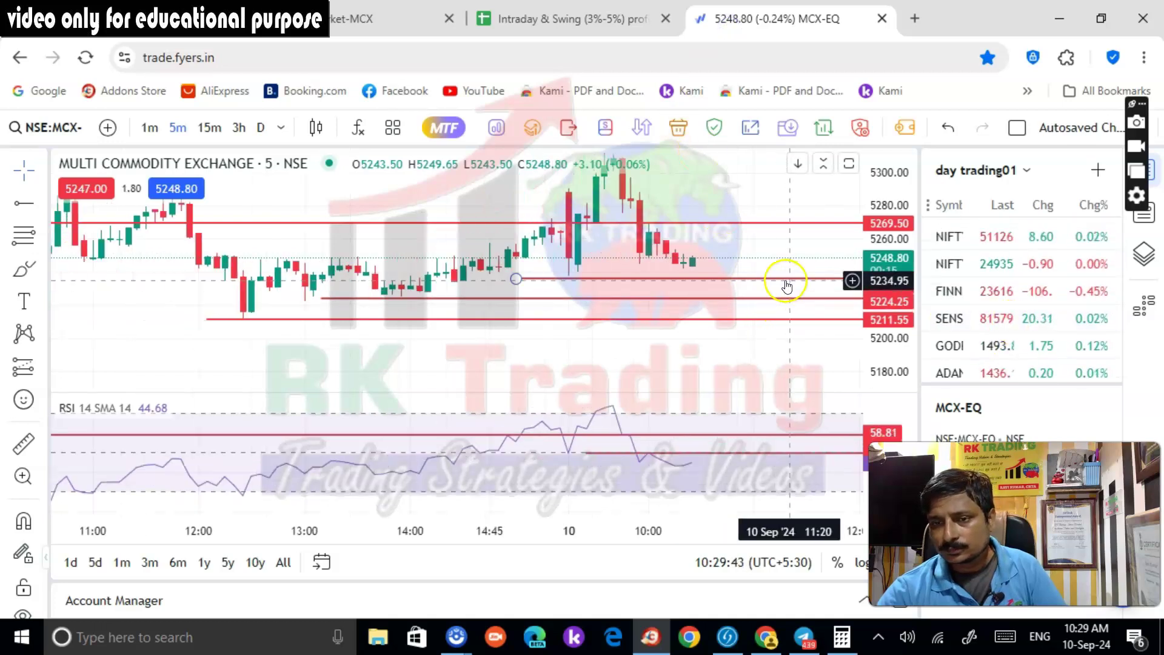
{"action": "scroll", "coordinate": [786, 285], "scroll_direction": "down", "scroll_amount": 1}
{"action": "scroll", "coordinate": [1014, 362], "scroll_direction": "down", "scroll_amount": 3}
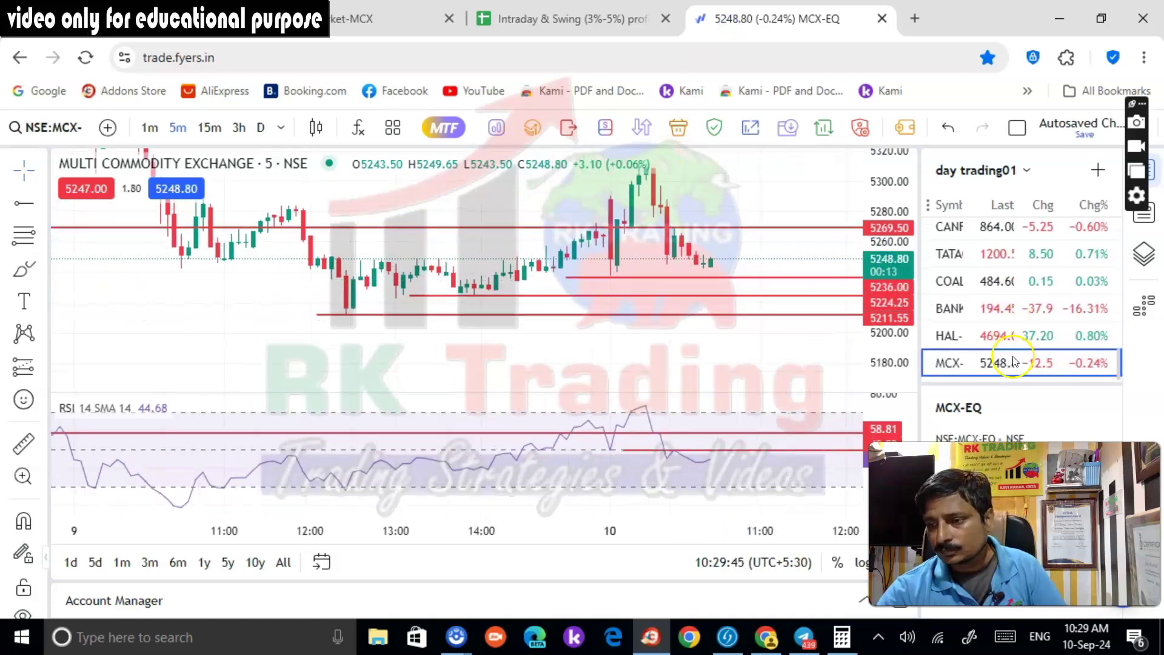
{"action": "scroll", "coordinate": [753, 307], "scroll_direction": "up", "scroll_amount": 1}
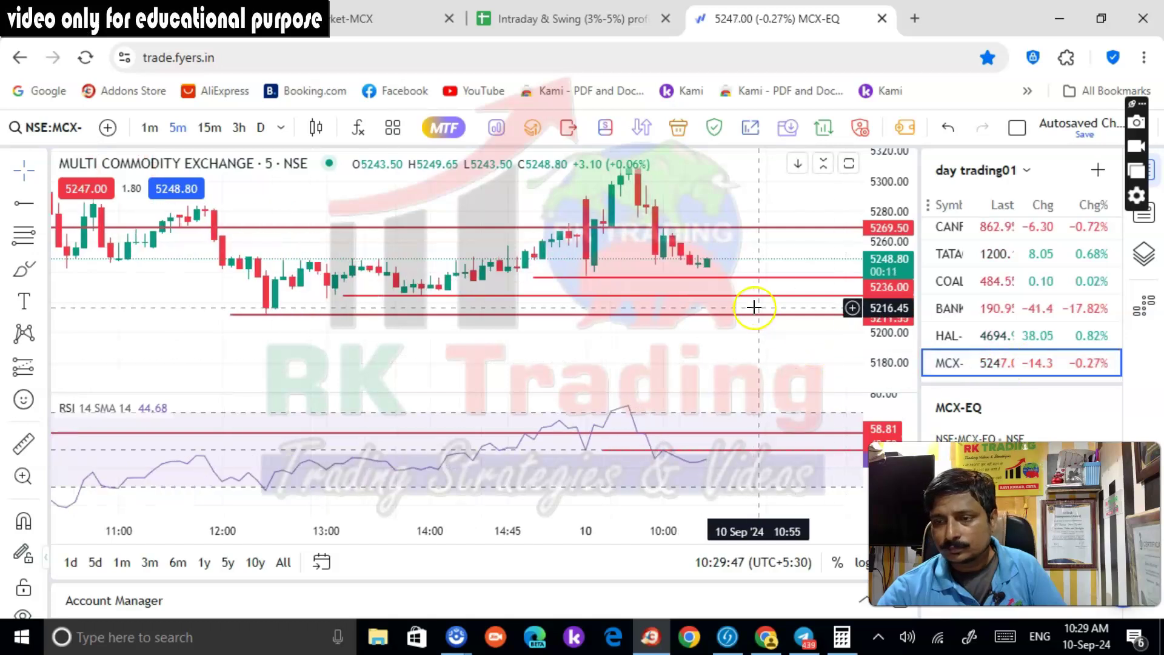
{"action": "left_click_drag", "start_coordinate": [767, 239], "coordinate": [765, 220]}
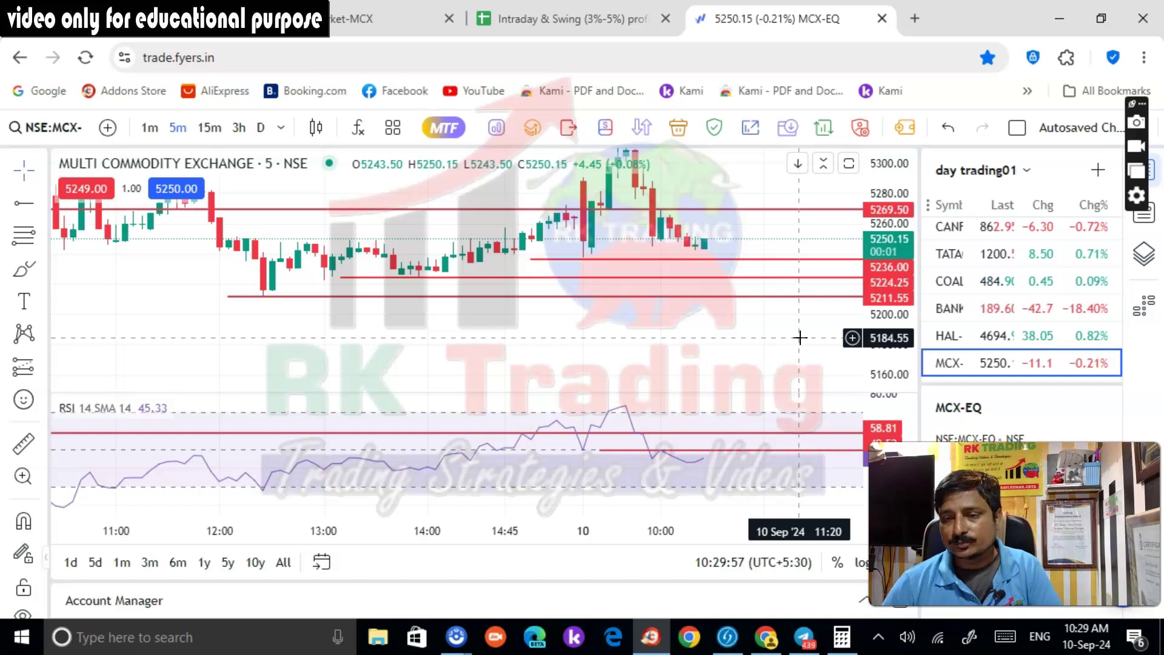
{"action": "left_click", "coordinate": [67, 19]}
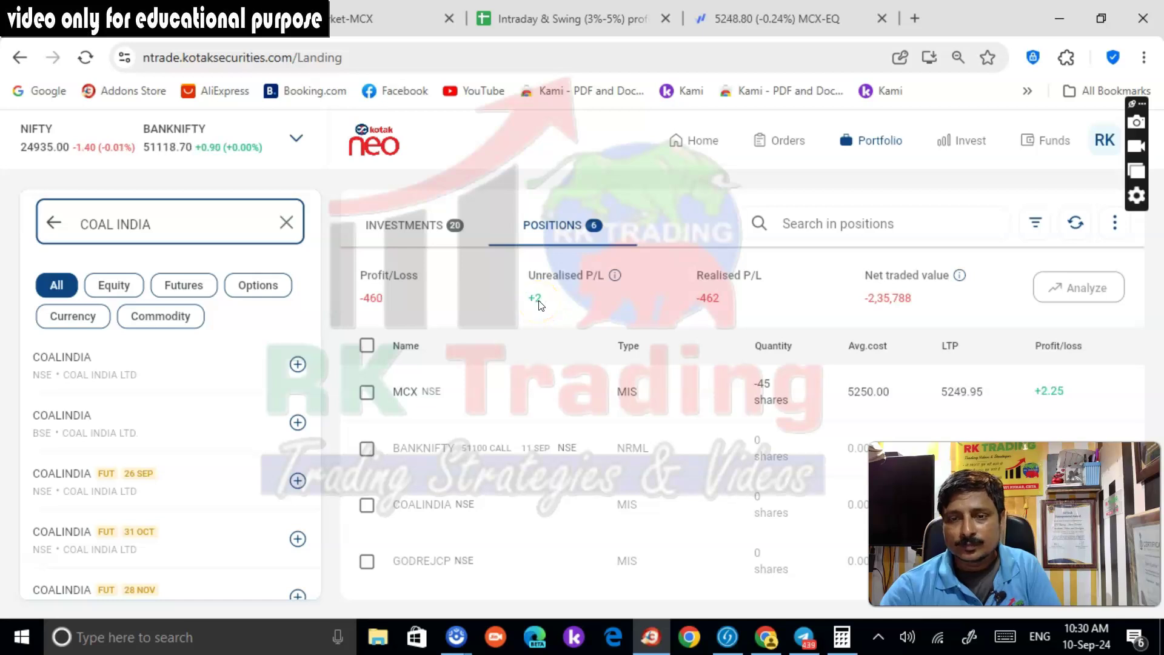
{"action": "left_click", "coordinate": [728, 19]}
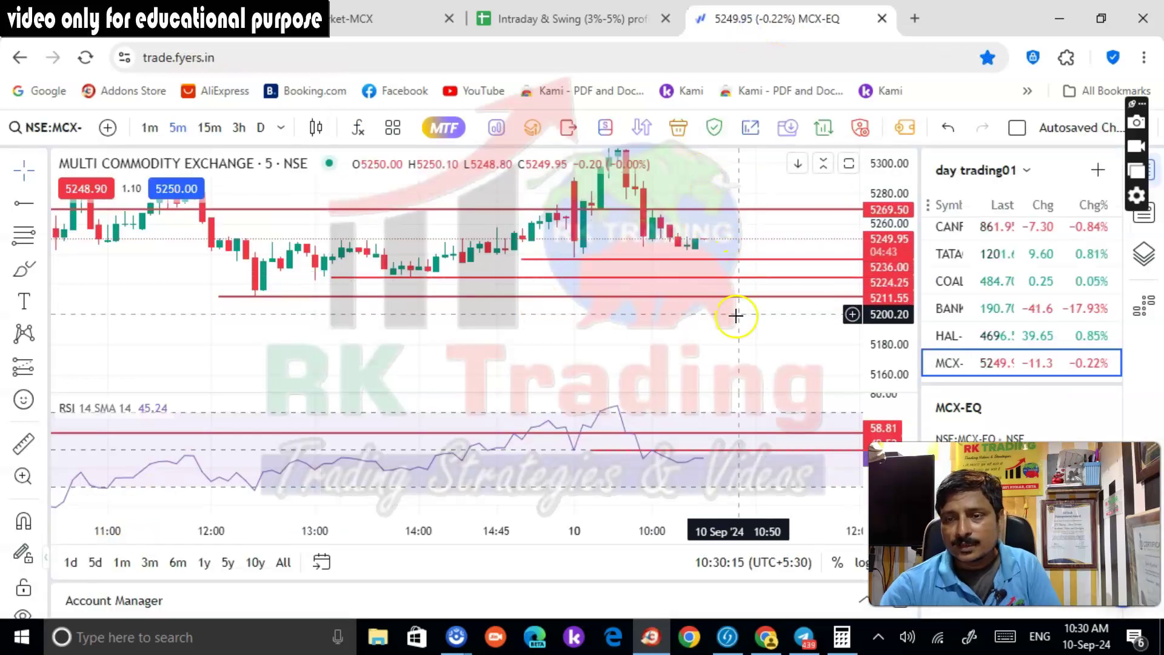
{"action": "left_click_drag", "start_coordinate": [876, 326], "coordinate": [876, 312]}
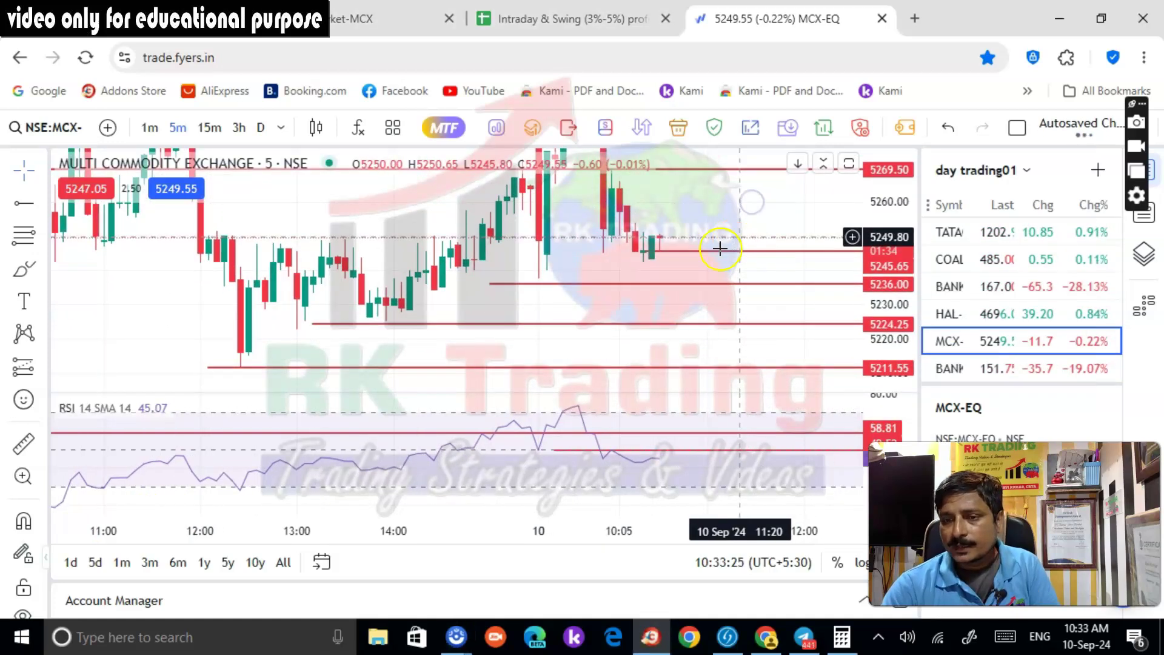
Select the 5245.65 line, check Kotak Neo (MCX short +20.25), then load the NIFTYBANK 5-minute chart
{"action": "left_click", "coordinate": [720, 251]}
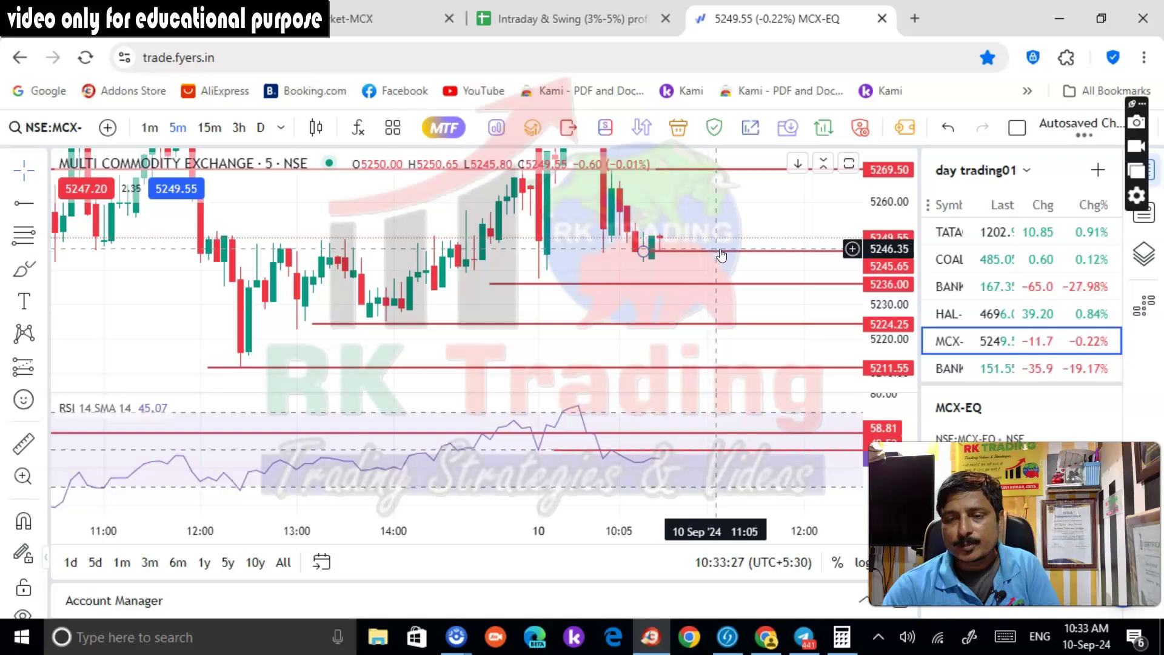
{"action": "left_click", "coordinate": [297, 24]}
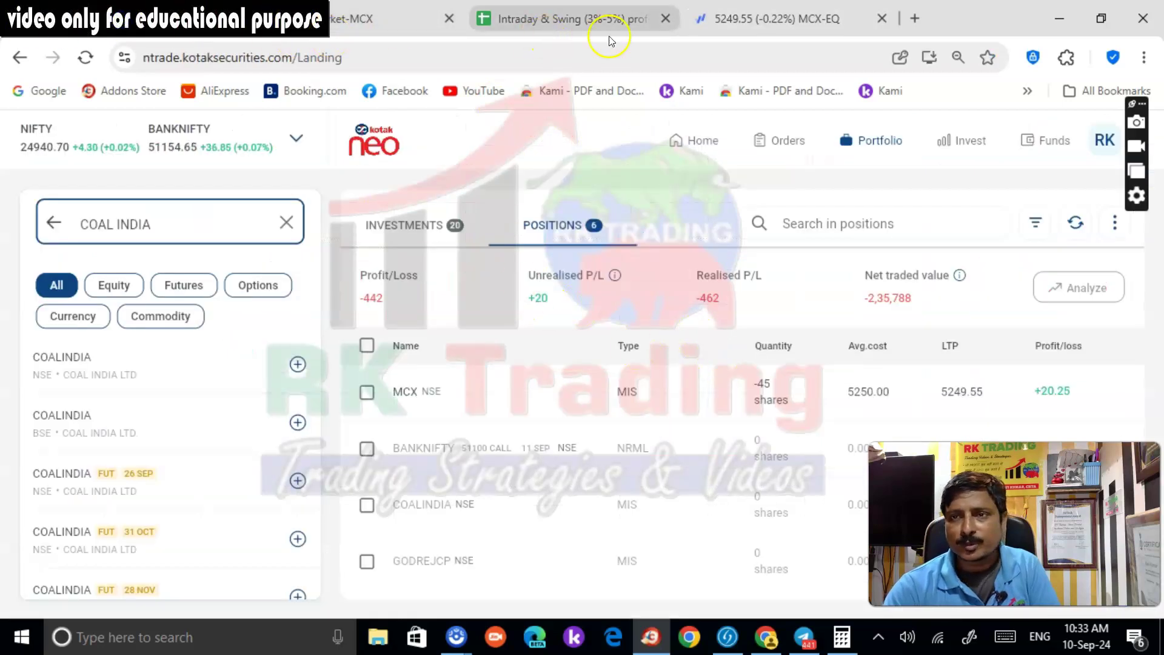
{"action": "left_click", "coordinate": [734, 19]}
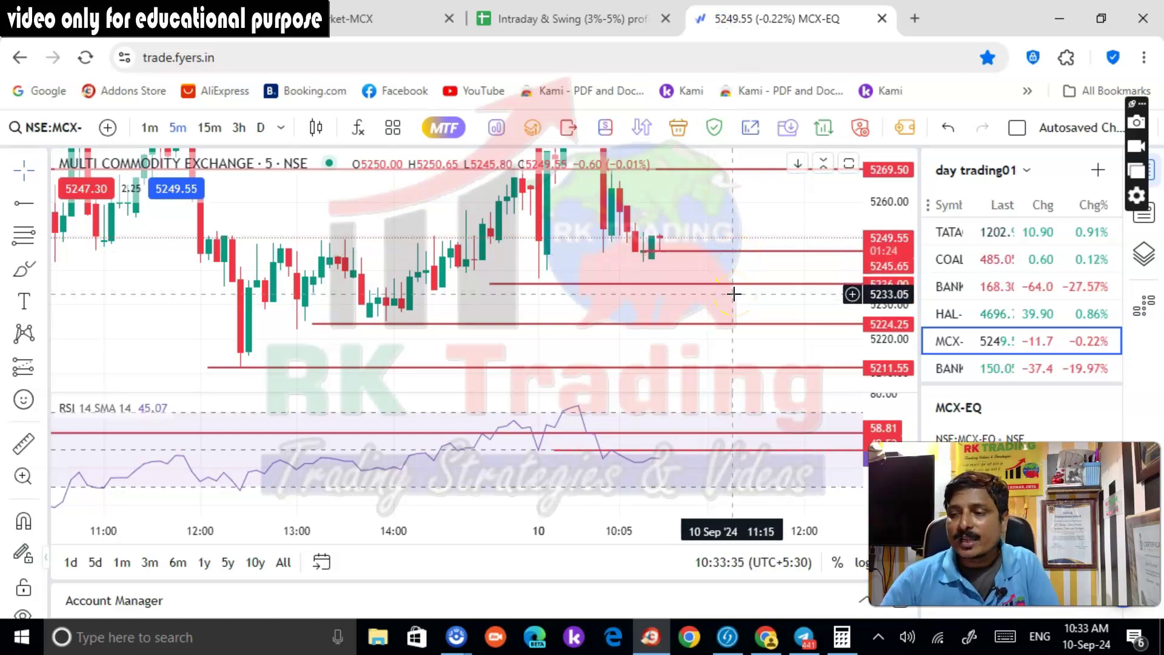
{"action": "scroll", "coordinate": [1004, 250], "scroll_direction": "up", "scroll_amount": 5}
{"action": "left_click", "coordinate": [1003, 243]}
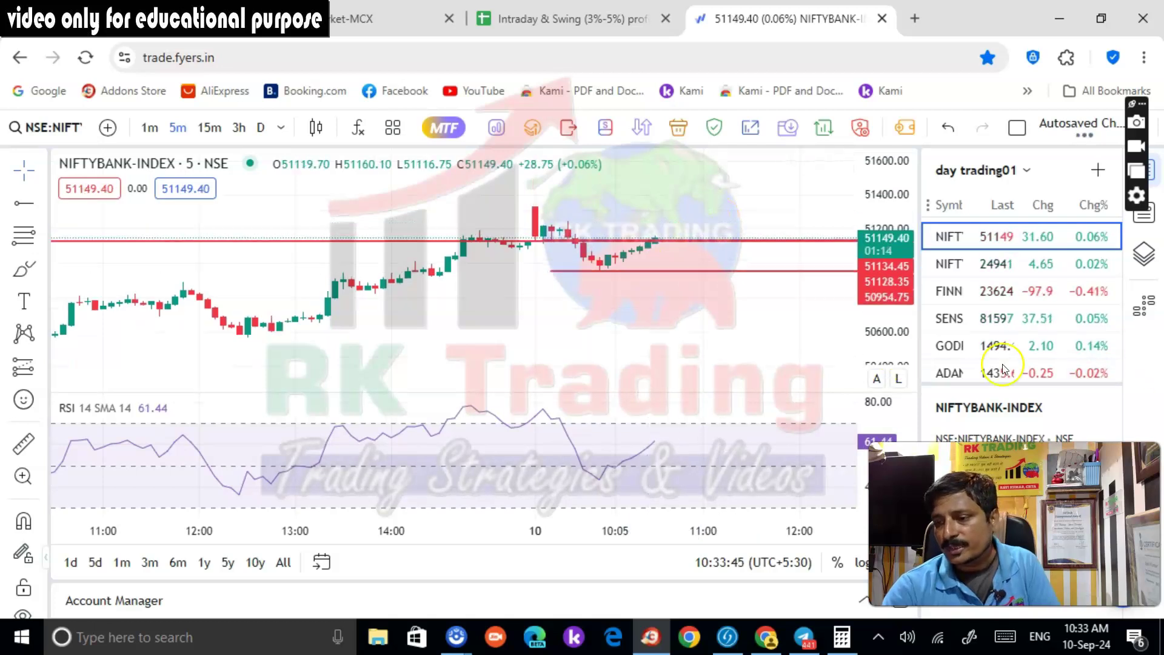
Reload the MCX chart, reposition and rescale it, and confirm the MCX short's profit in Kotak Neo
{"action": "double_click", "coordinate": [880, 313]}
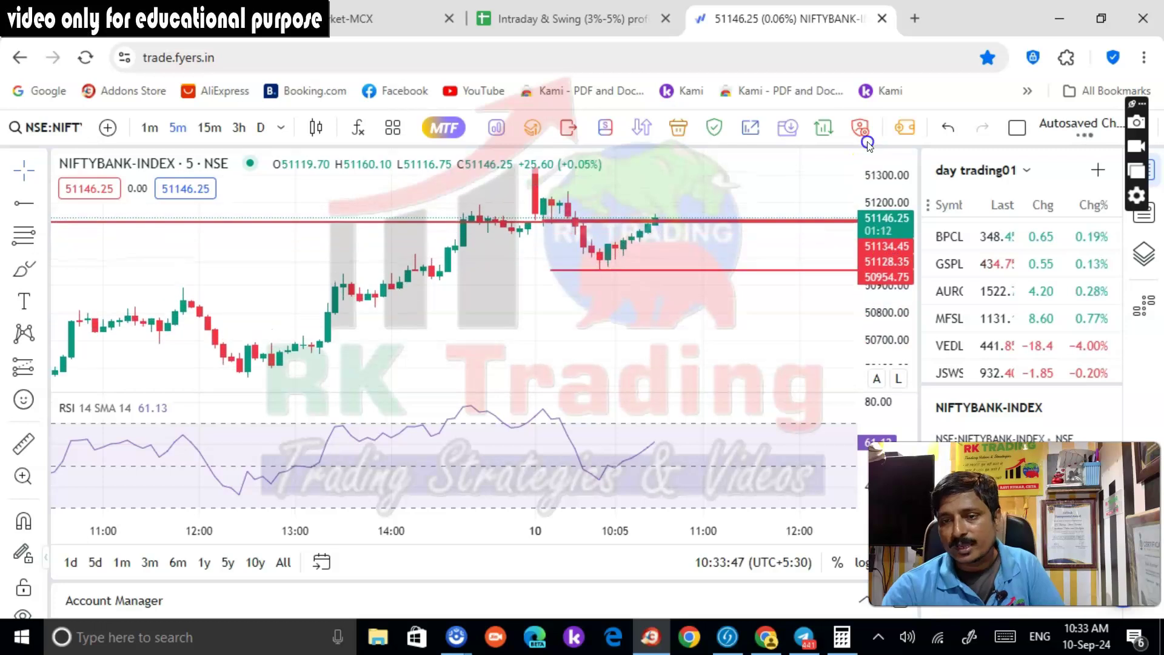
{"action": "scroll", "coordinate": [984, 339], "scroll_direction": "down", "scroll_amount": 5}
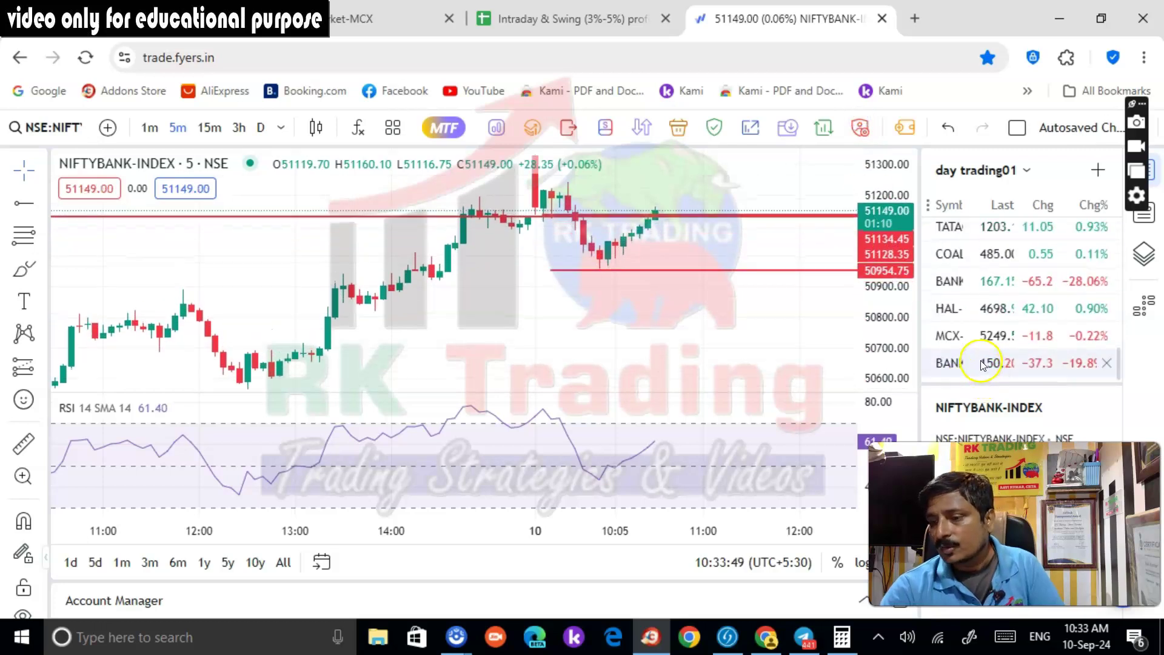
{"action": "left_click", "coordinate": [981, 337]}
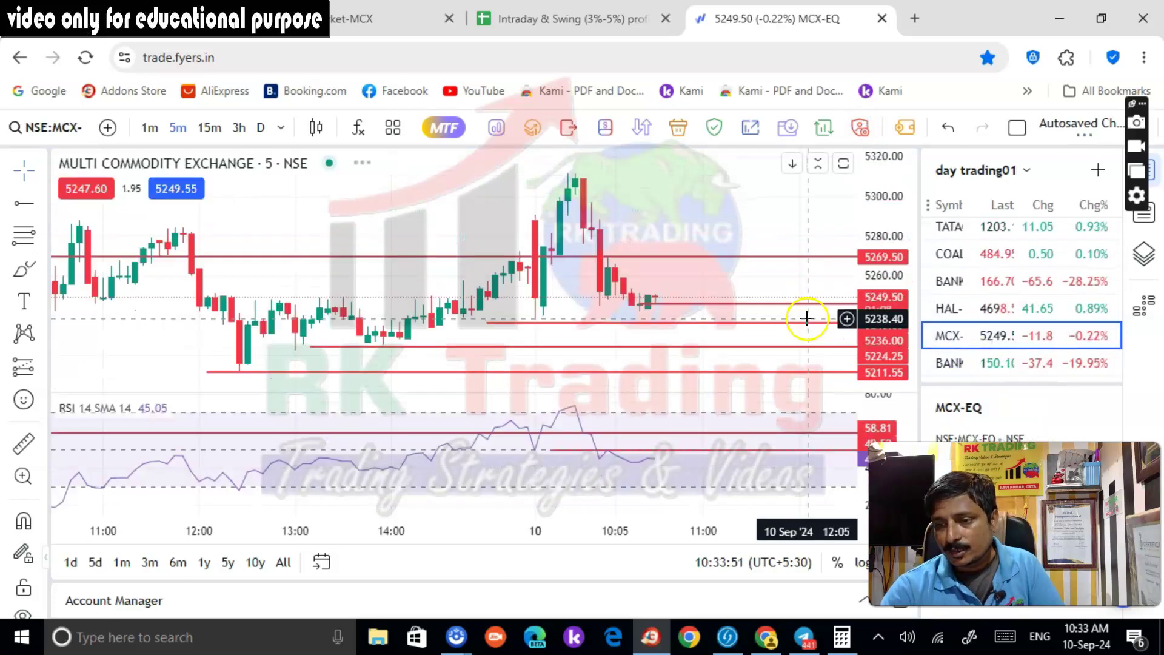
{"action": "left_click_drag", "start_coordinate": [718, 311], "coordinate": [718, 210]}
{"action": "left_click_drag", "start_coordinate": [909, 285], "coordinate": [901, 255]}
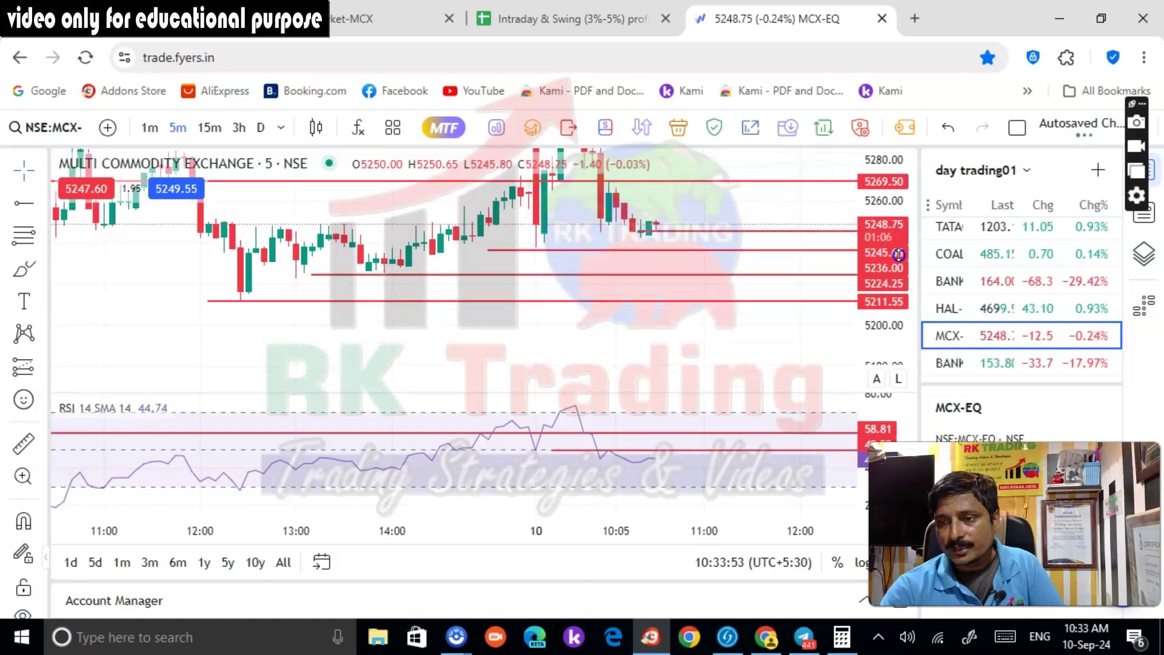
{"action": "left_click", "coordinate": [150, 21]}
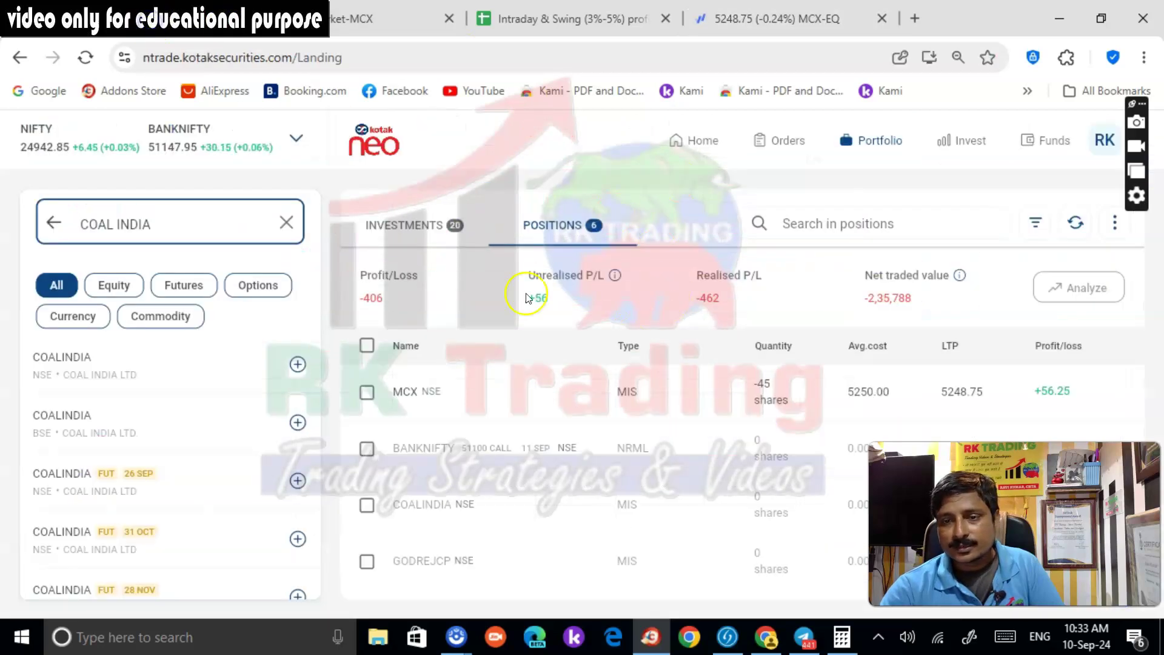
{"action": "left_click", "coordinate": [765, 19]}
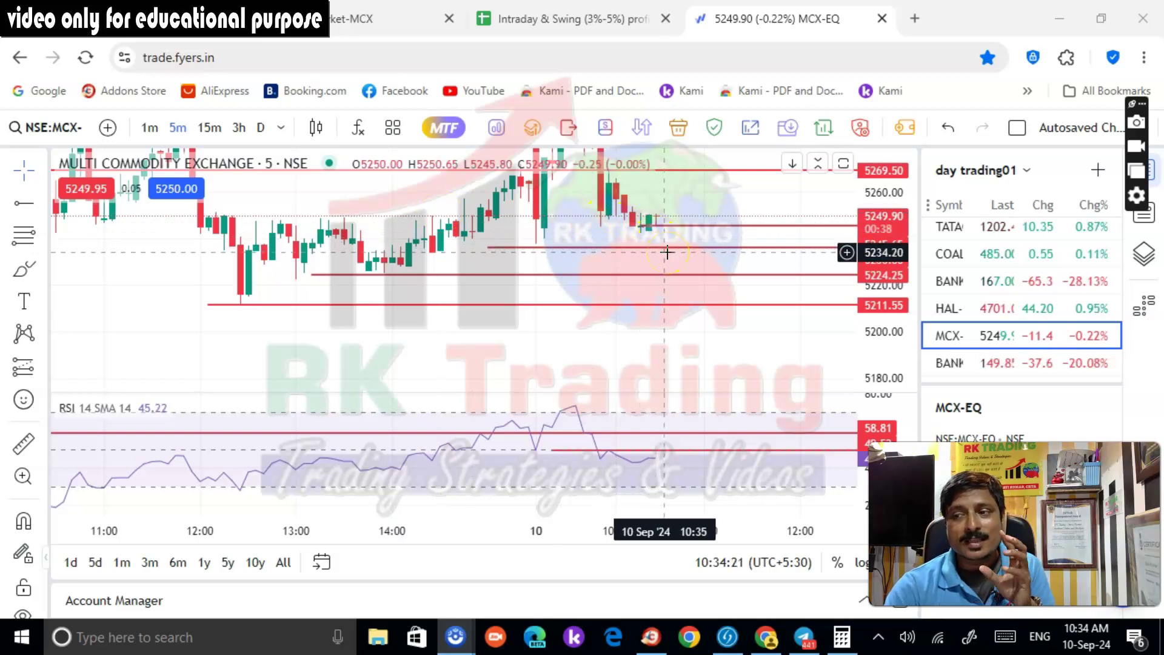
{"action": "left_click", "coordinate": [949, 253]}
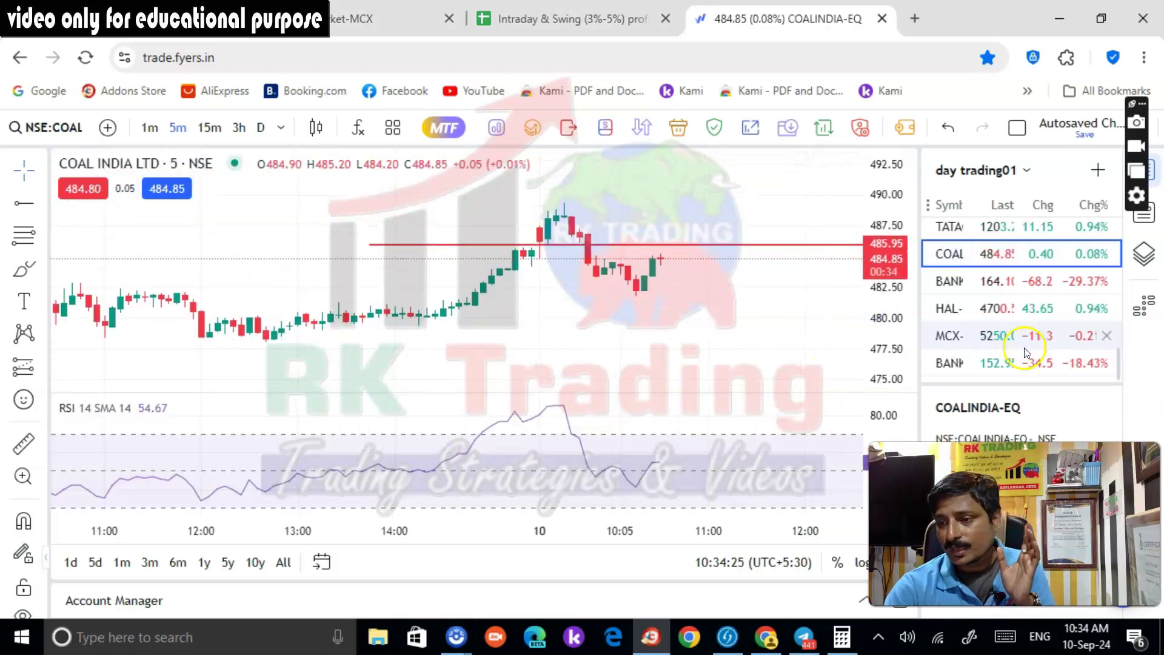
{"action": "left_click", "coordinate": [978, 315]}
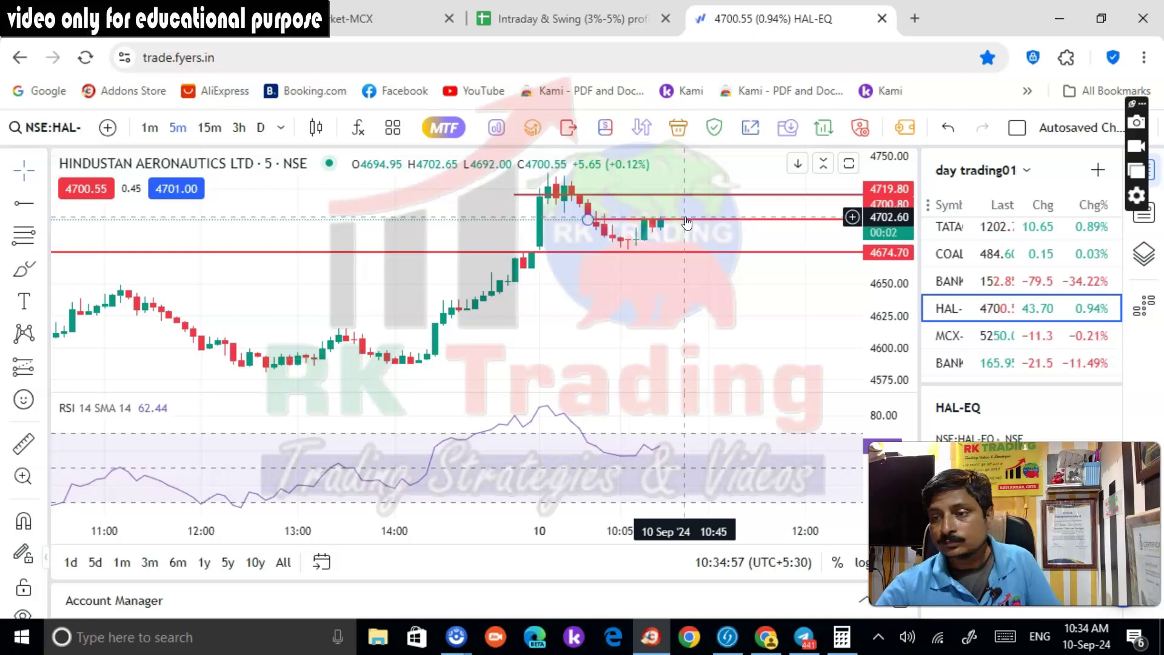
{"action": "left_click", "coordinate": [1008, 348]}
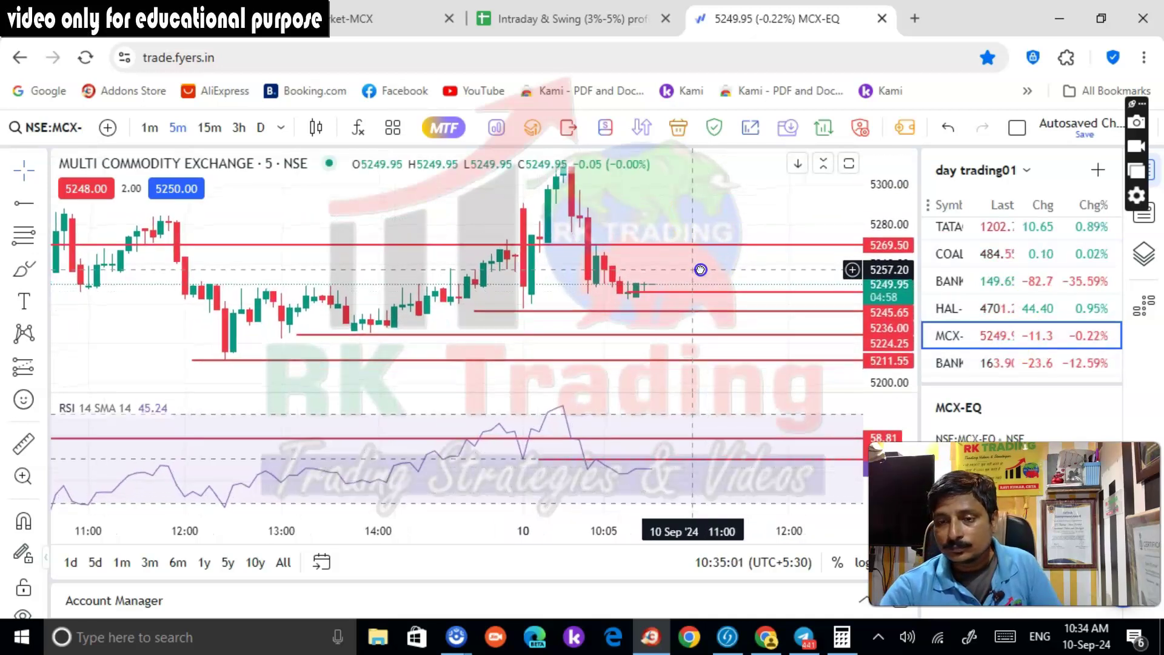
Open the Godrej Consumer chart, select its 1503.05 target line, then move on to RELIANCE-EQ
{"action": "scroll", "coordinate": [1023, 346], "scroll_direction": "up", "scroll_amount": 10}
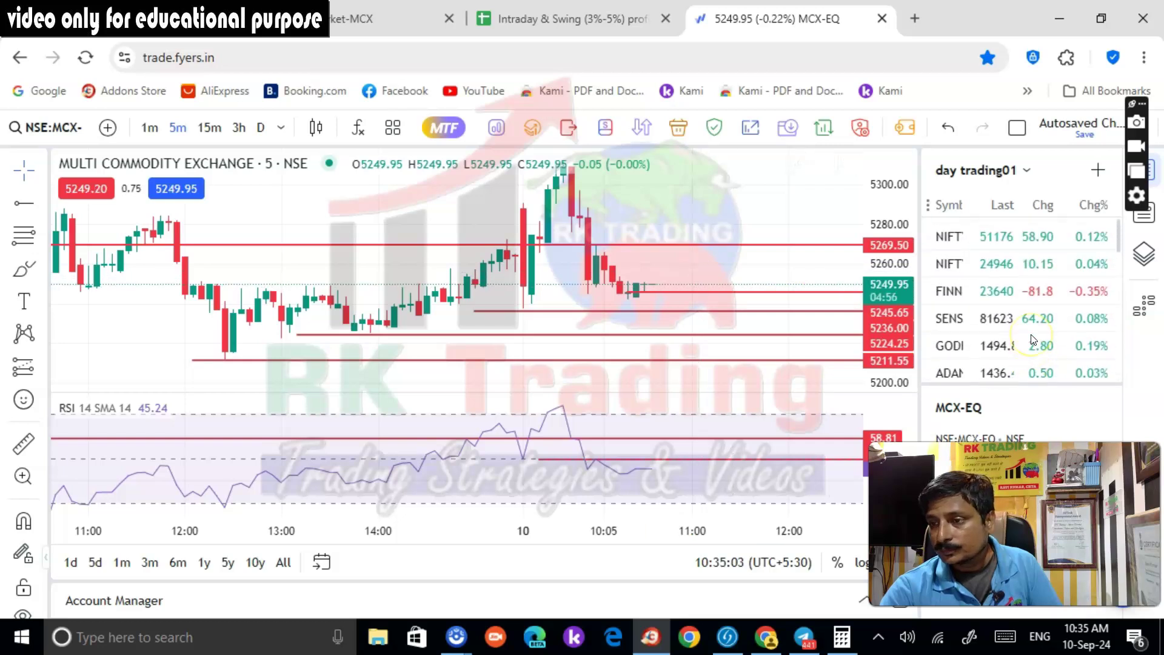
{"action": "scroll", "coordinate": [1033, 340], "scroll_direction": "down", "scroll_amount": 10}
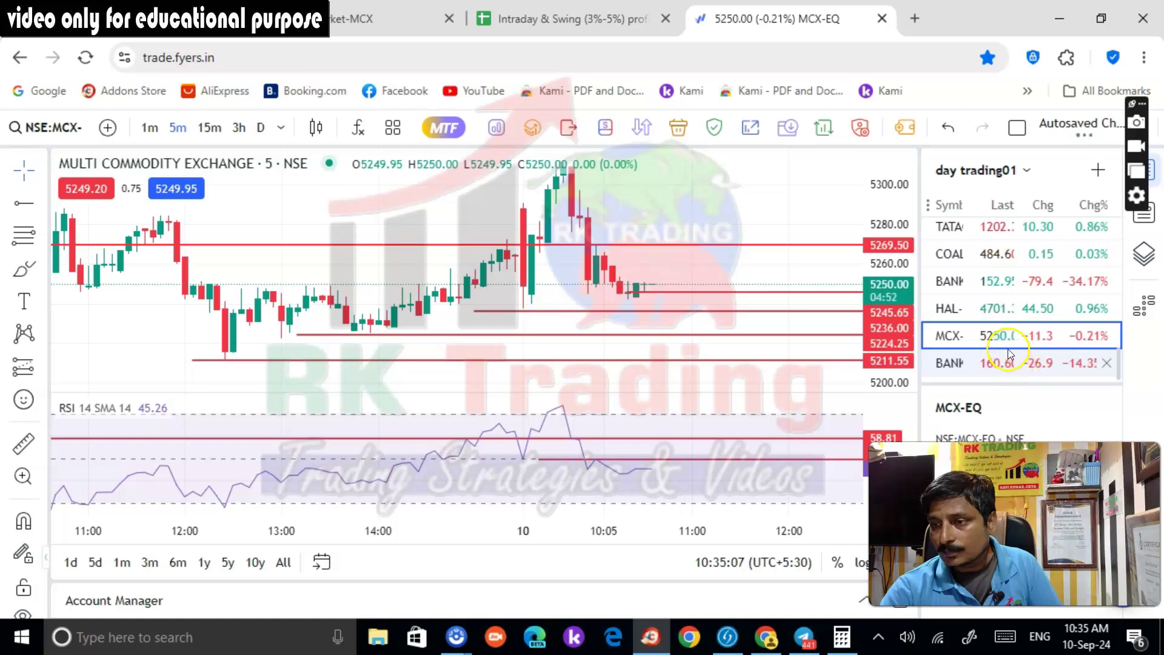
{"action": "scroll", "coordinate": [994, 351], "scroll_direction": "up", "scroll_amount": 5}
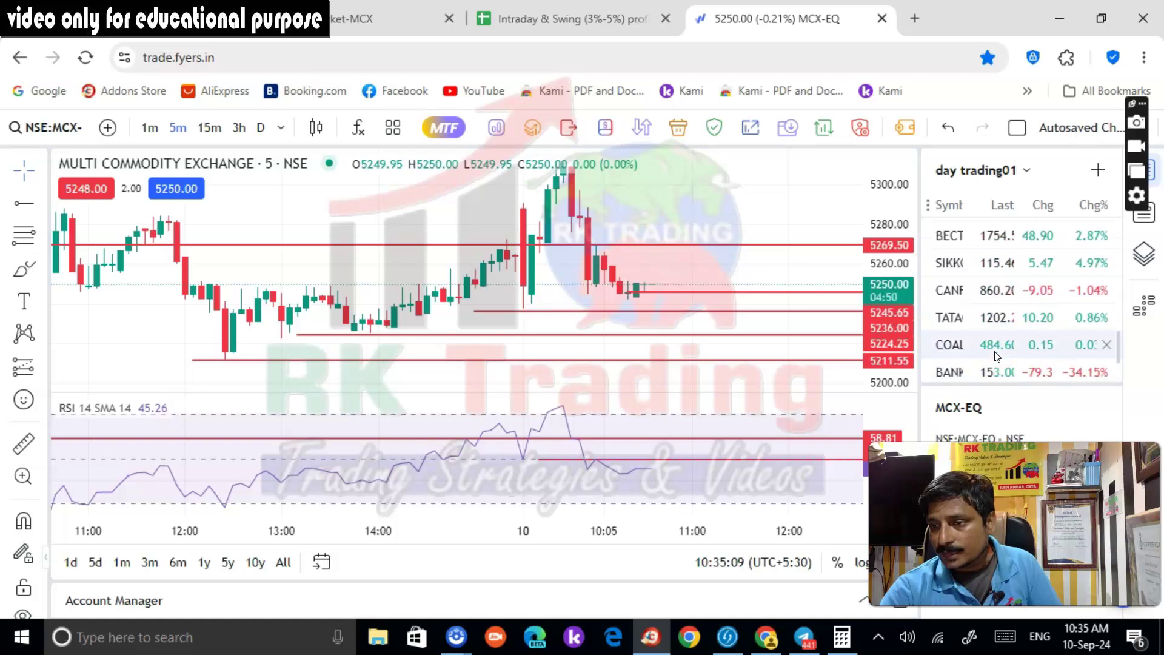
{"action": "scroll", "coordinate": [994, 355], "scroll_direction": "up", "scroll_amount": 4}
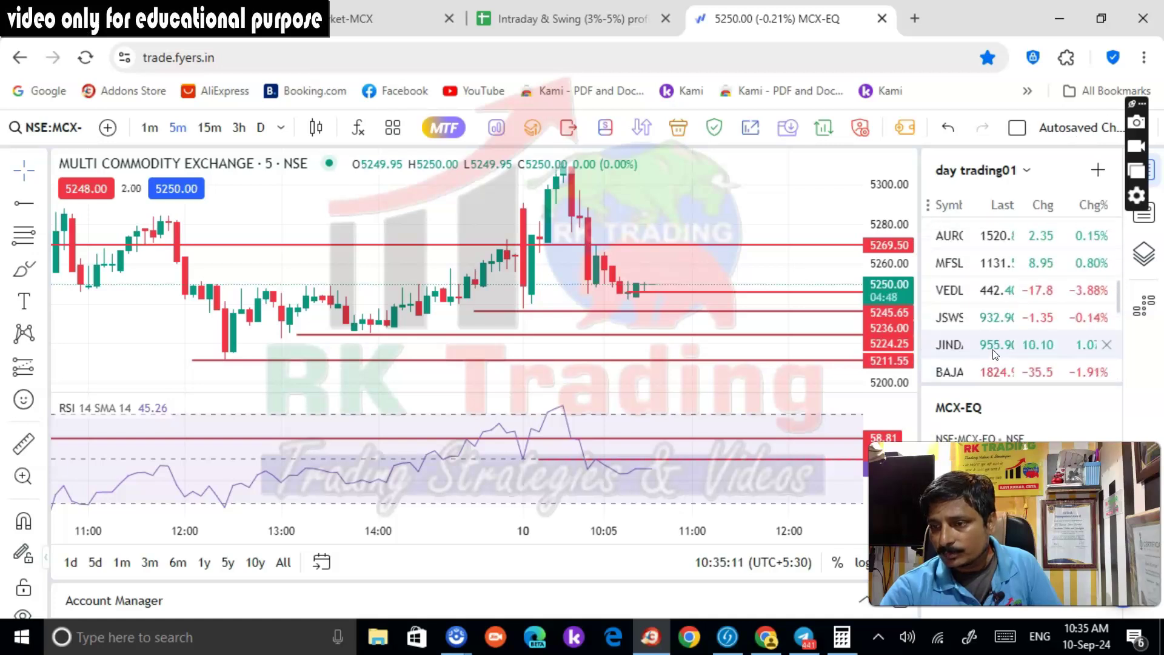
{"action": "scroll", "coordinate": [991, 338], "scroll_direction": "up", "scroll_amount": 2}
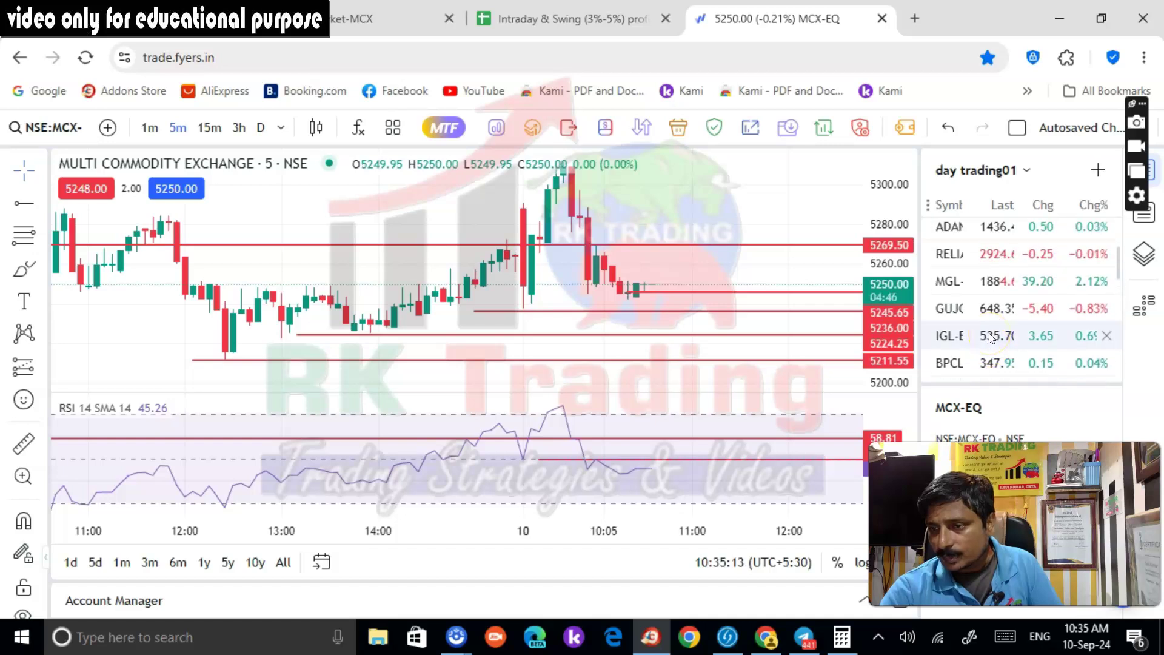
{"action": "scroll", "coordinate": [988, 333], "scroll_direction": "up", "scroll_amount": 2}
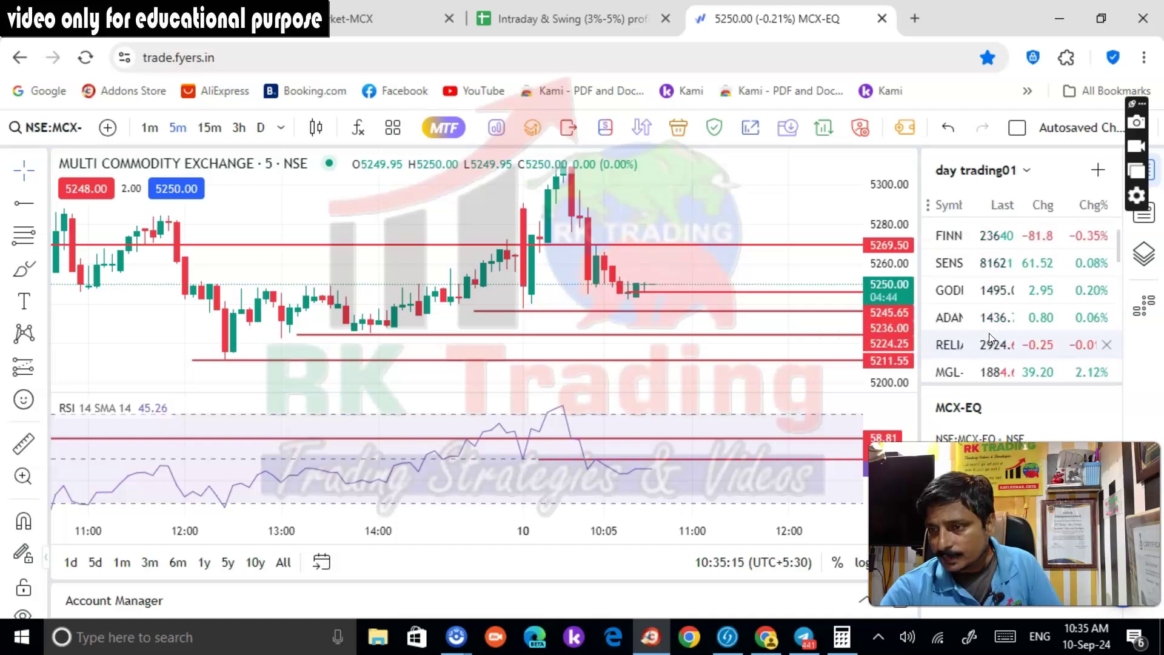
{"action": "left_click", "coordinate": [987, 302]}
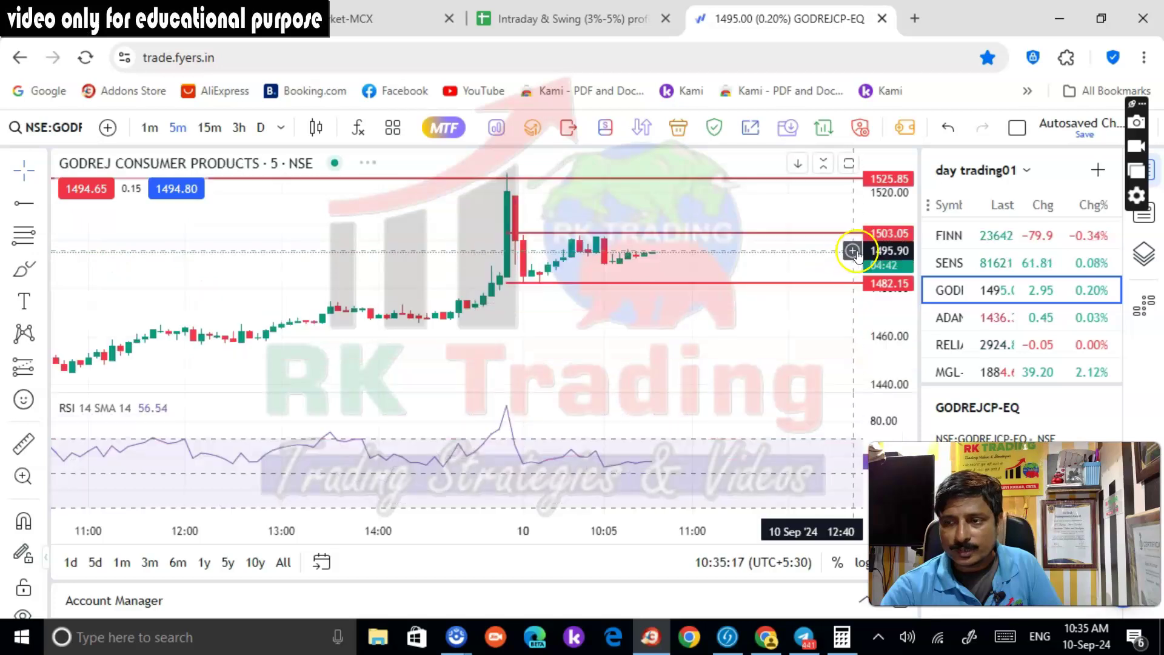
{"action": "left_click", "coordinate": [728, 236]}
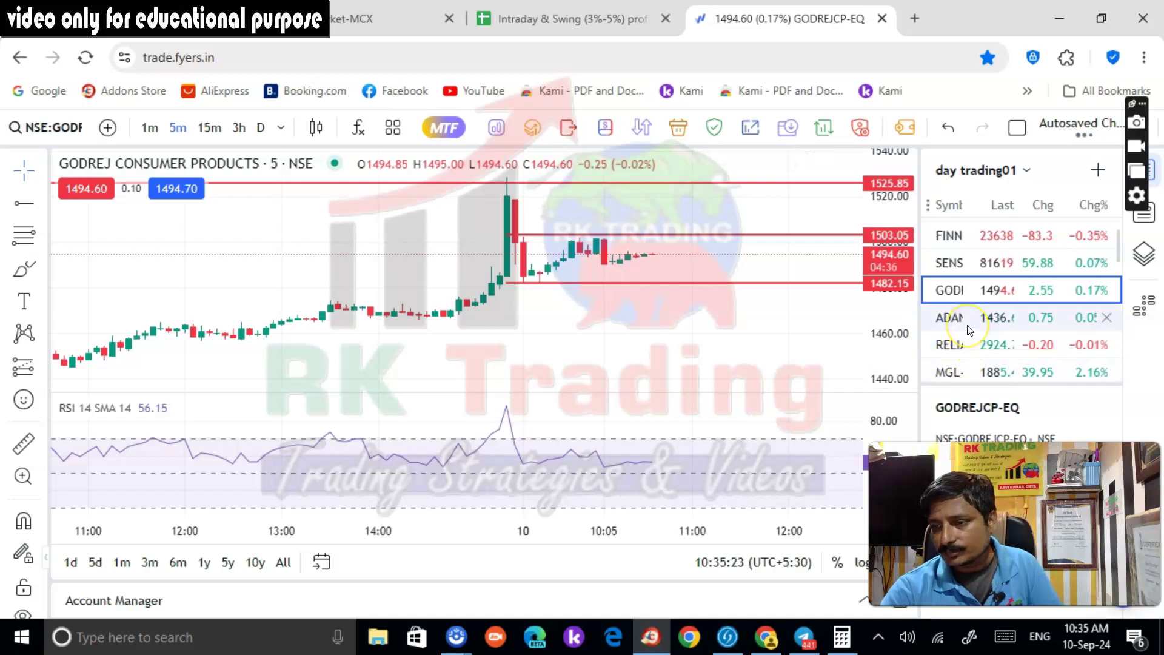
{"action": "left_click", "coordinate": [964, 344]}
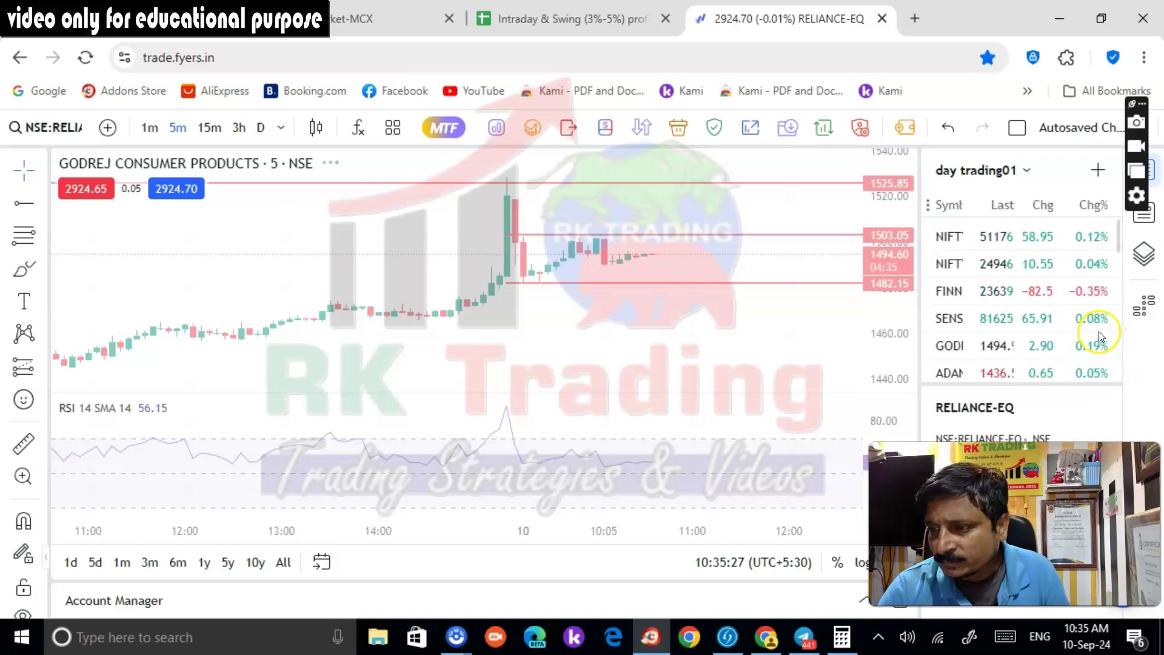
View Reliance on daily candles, switch to 15-minute candles, and reload MCX-EQ at 5250.00
{"action": "scroll", "coordinate": [697, 337], "scroll_direction": "down", "scroll_amount": 3}
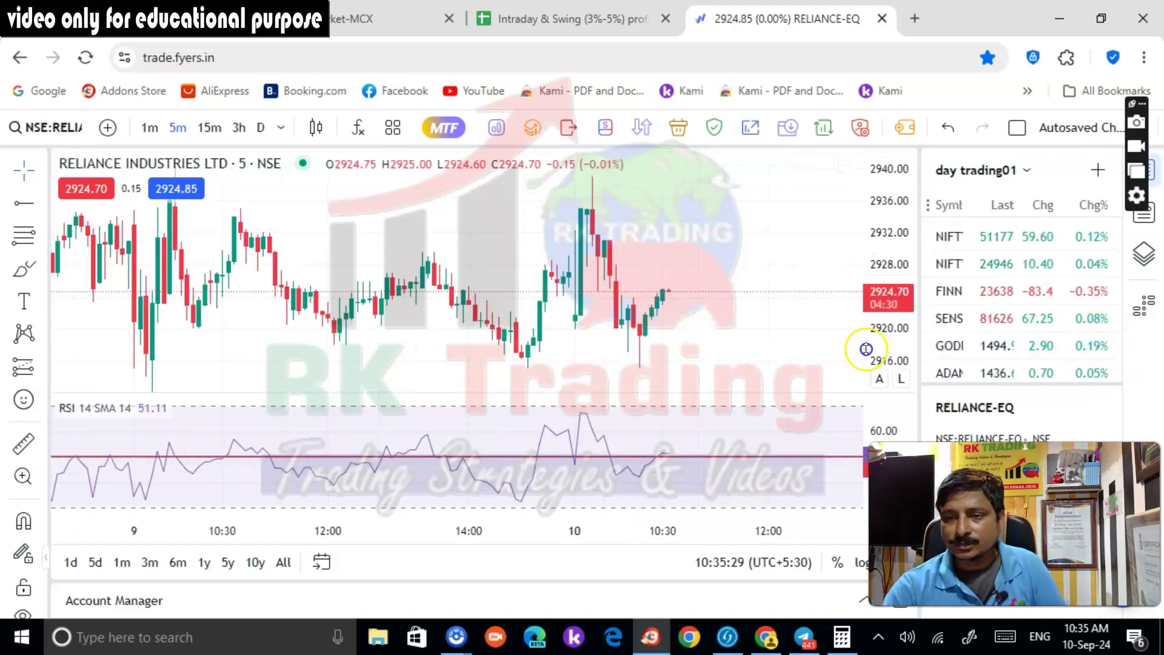
{"action": "left_click", "coordinate": [261, 128]}
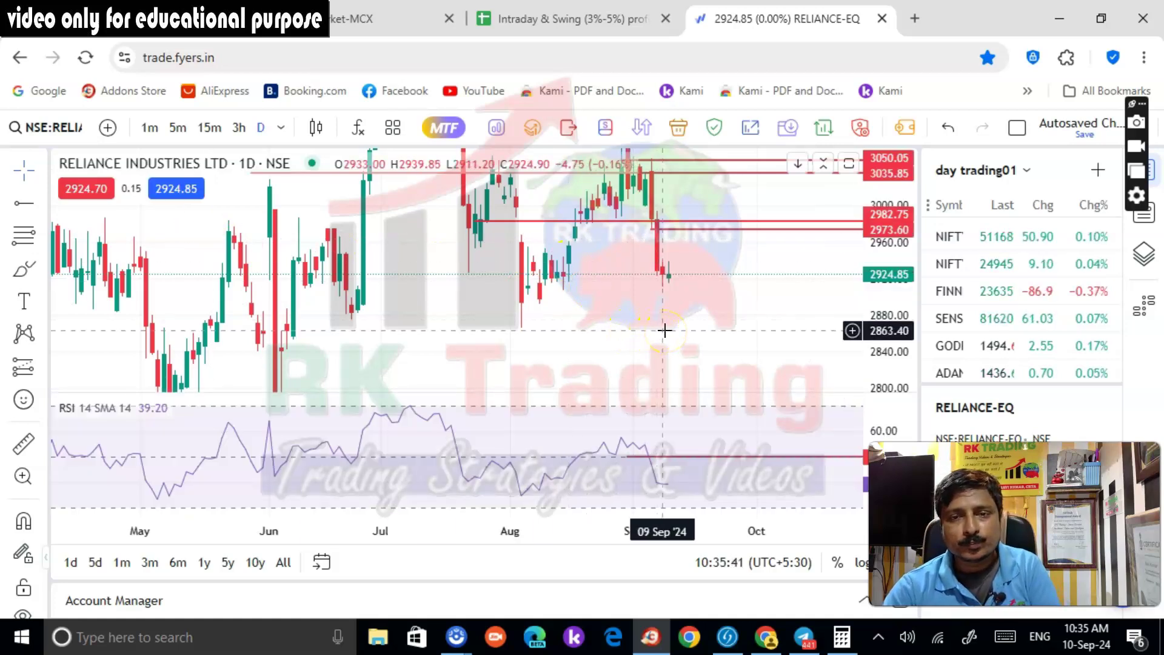
{"action": "left_click", "coordinate": [212, 130]}
{"action": "scroll", "coordinate": [1042, 340], "scroll_direction": "down", "scroll_amount": 4}
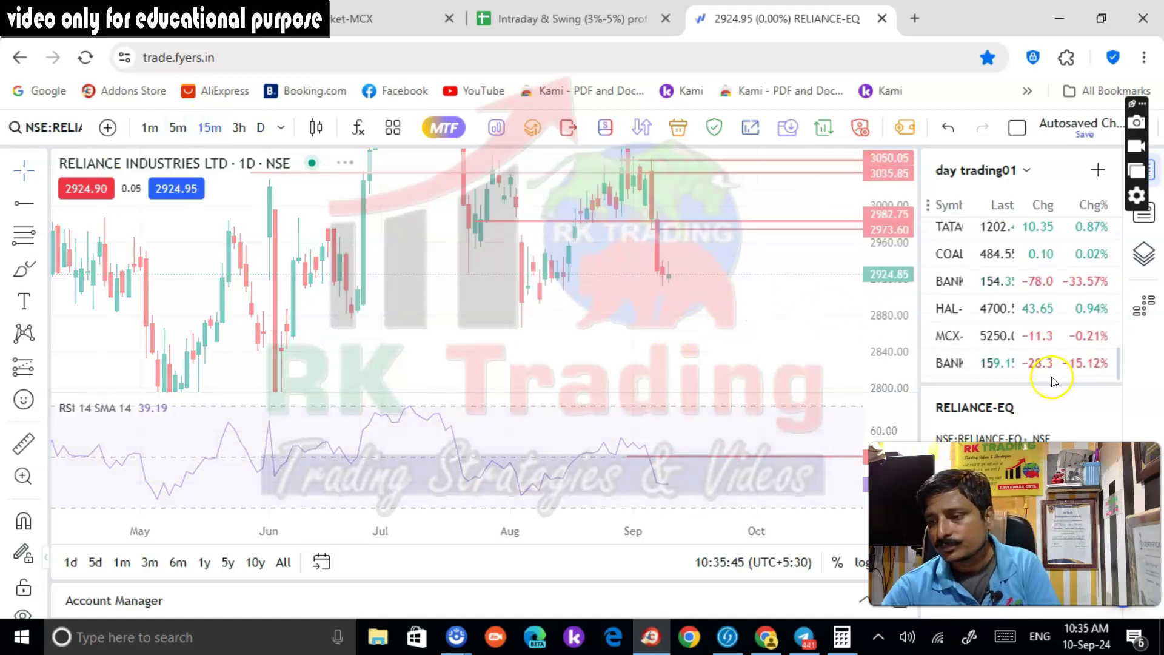
{"action": "left_click", "coordinate": [1015, 339]}
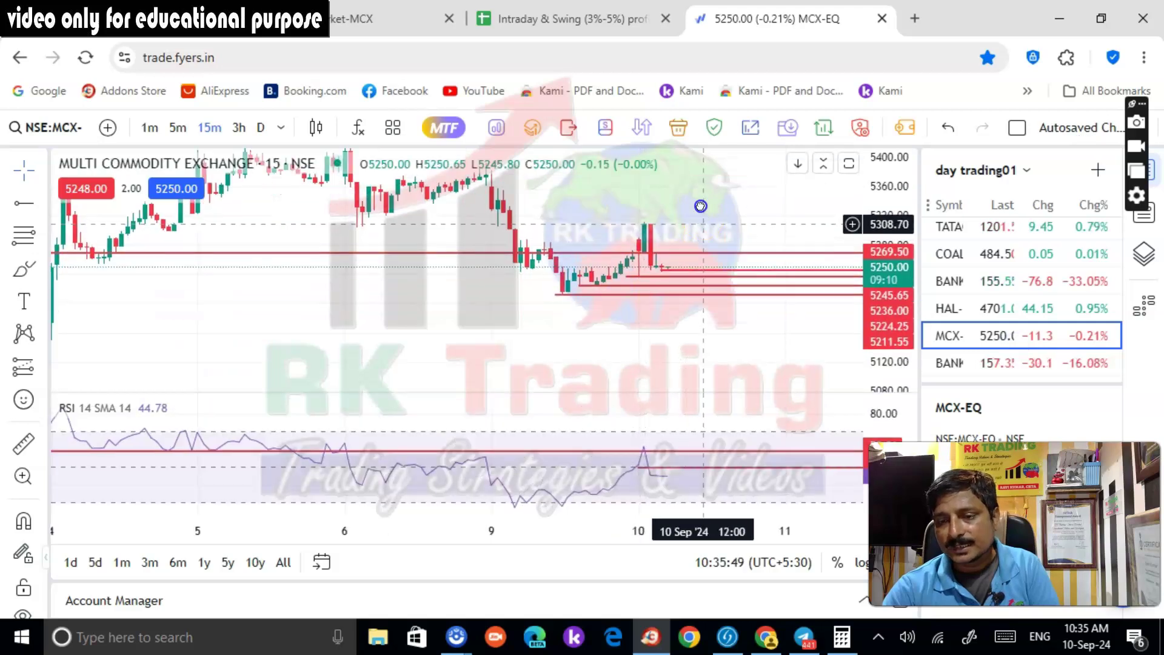
Zoom and pan the MCX chart to centre the recent price action
{"action": "scroll", "coordinate": [882, 316], "scroll_direction": "up", "scroll_amount": 5}
{"action": "scroll", "coordinate": [701, 270], "scroll_direction": "up", "scroll_amount": 3}
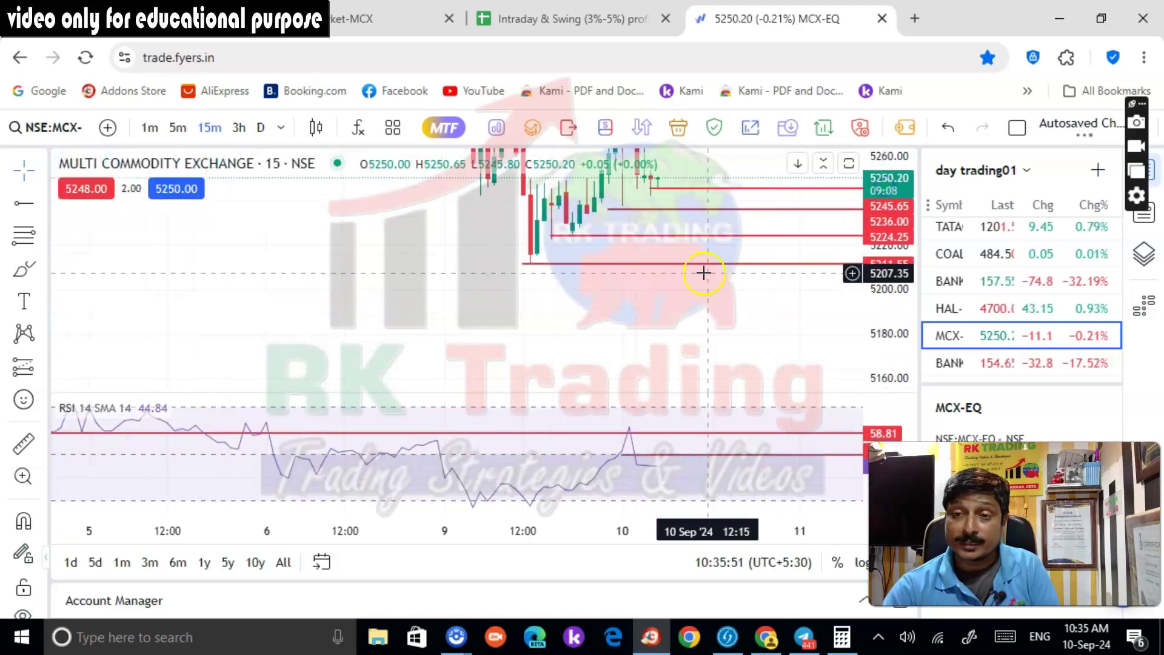
{"action": "left_click_drag", "start_coordinate": [680, 313], "coordinate": [707, 388]}
{"action": "scroll", "coordinate": [683, 317], "scroll_direction": "up", "scroll_amount": 3}
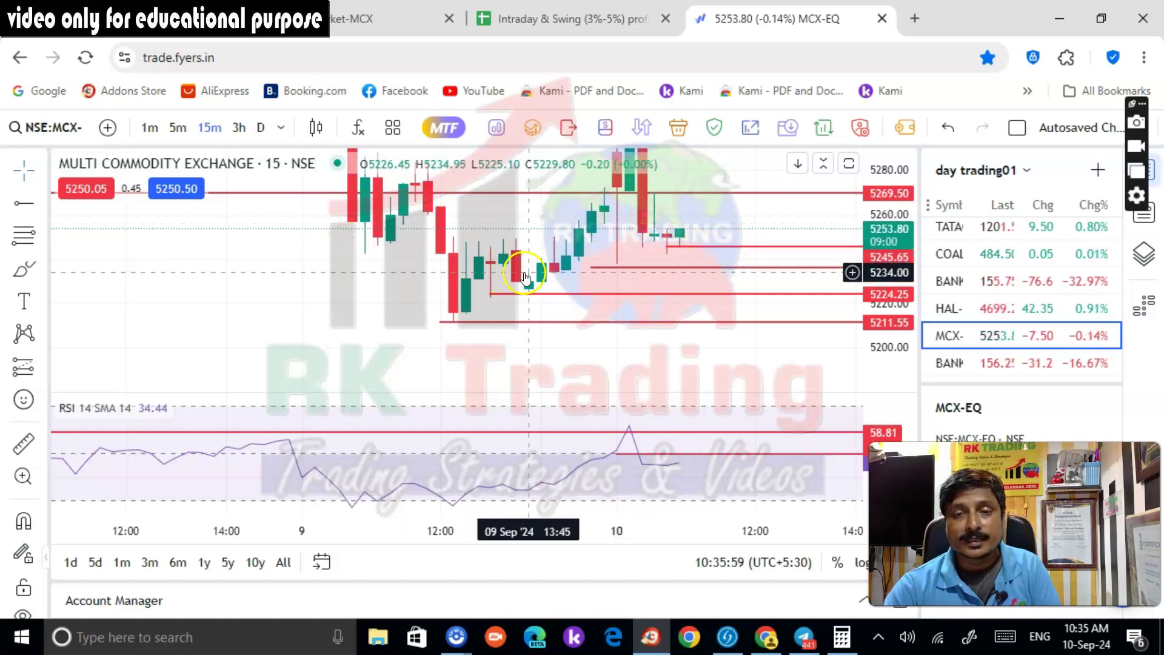
{"action": "scroll", "coordinate": [516, 280], "scroll_direction": "down", "scroll_amount": 2}
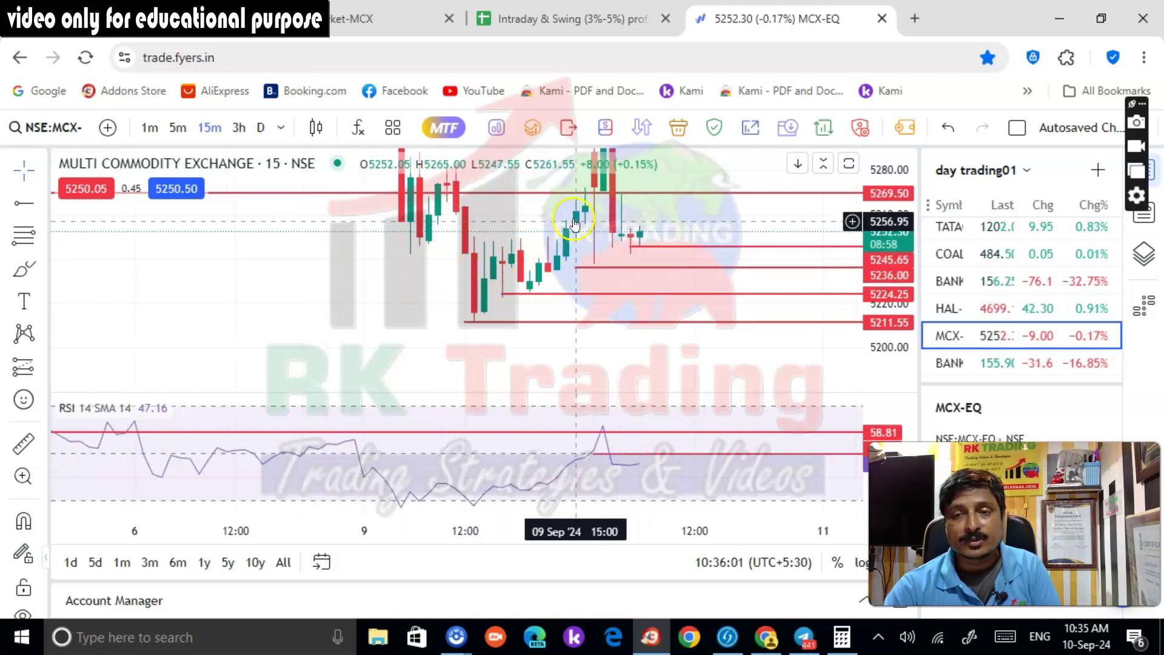
{"action": "scroll", "coordinate": [892, 262], "scroll_direction": "down", "scroll_amount": 1}
{"action": "scroll", "coordinate": [892, 262], "scroll_direction": "down", "scroll_amount": 1}
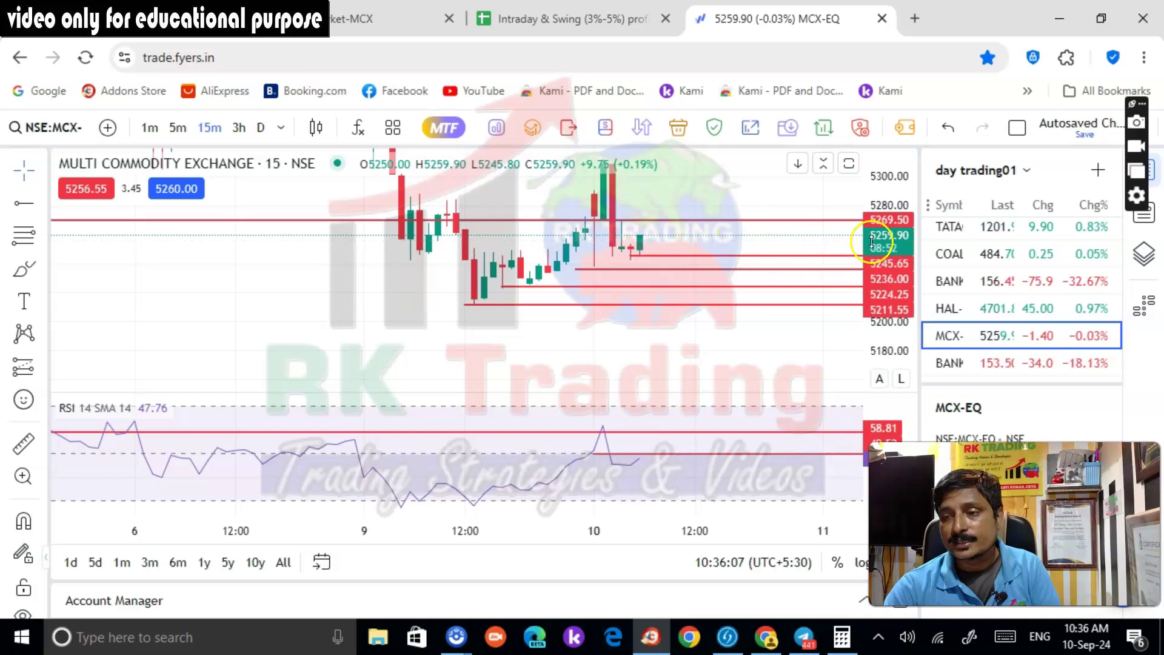
Set the MCX chart back to 5-minute candles, then check Kotak Neo positions (MCX short at -612)
{"action": "scroll", "coordinate": [888, 261], "scroll_direction": "down", "scroll_amount": 1}
{"action": "scroll", "coordinate": [1030, 291], "scroll_direction": "up", "scroll_amount": 10}
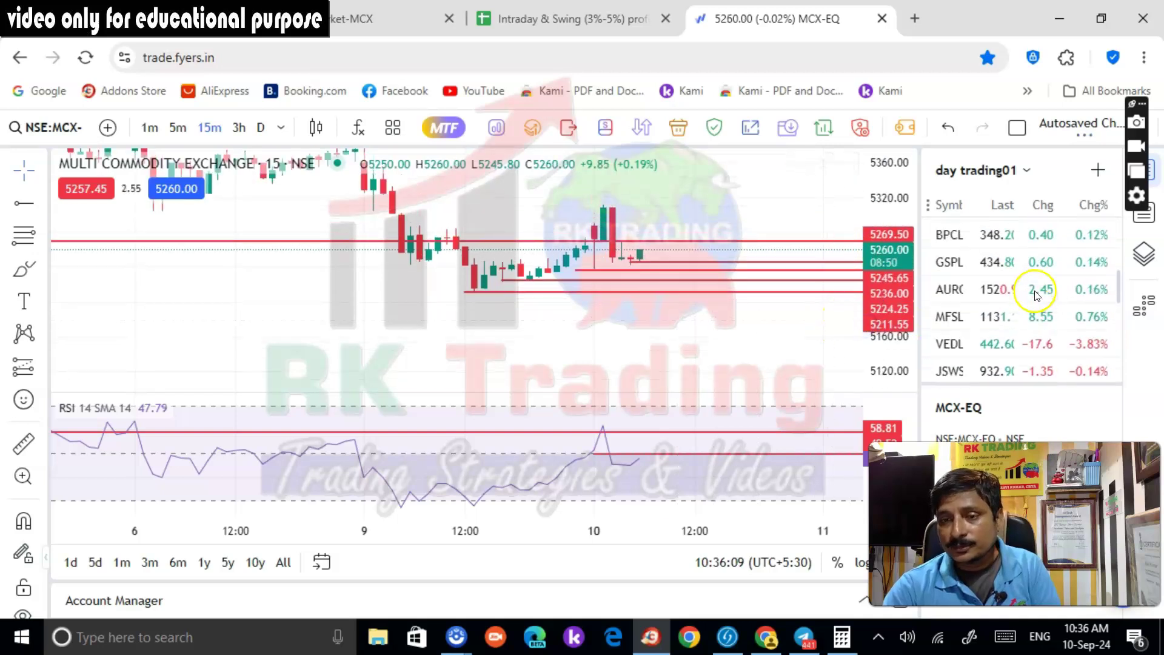
{"action": "scroll", "coordinate": [988, 293], "scroll_direction": "up", "scroll_amount": 1}
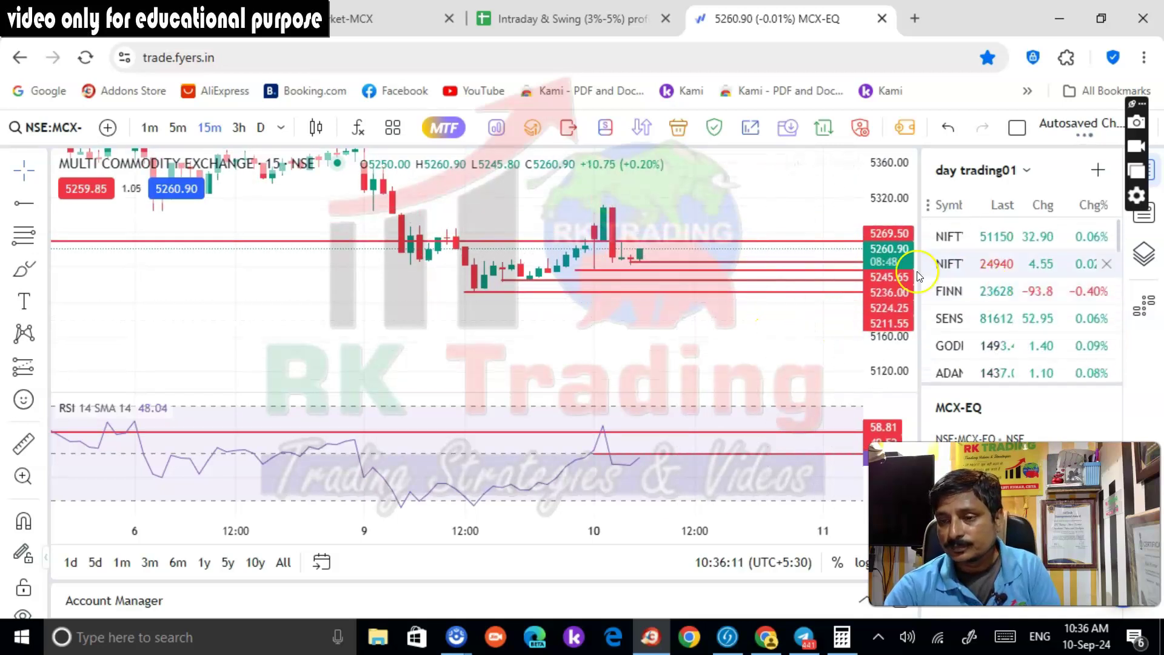
{"action": "scroll", "coordinate": [887, 258], "scroll_direction": "up", "scroll_amount": 1}
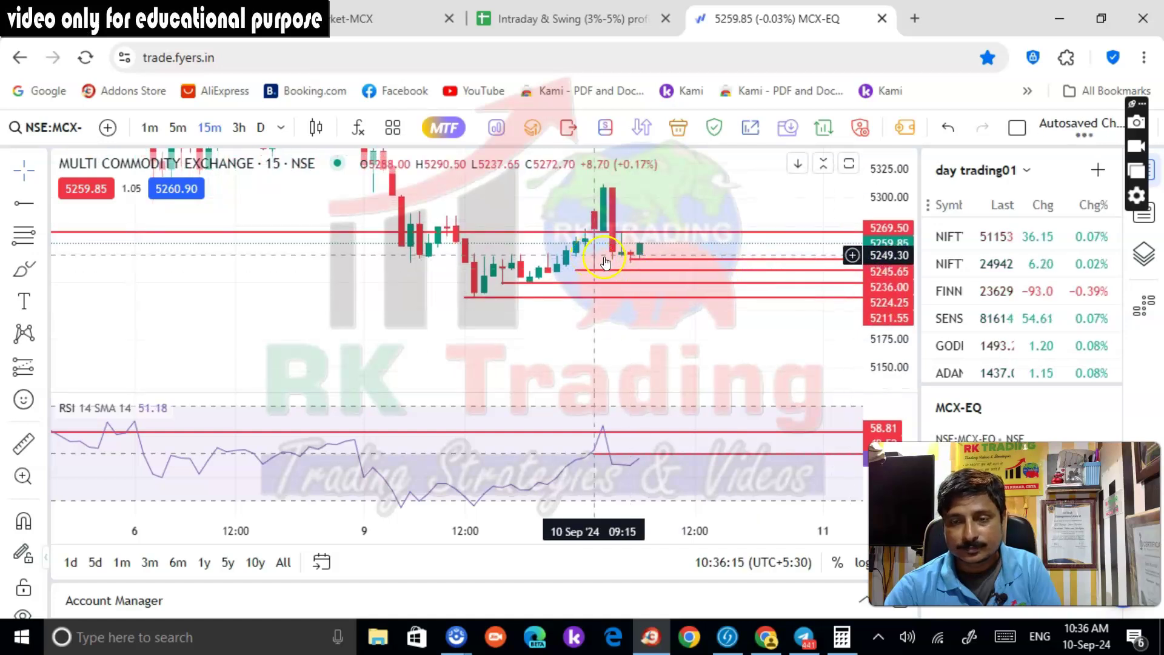
{"action": "left_click", "coordinate": [187, 134]}
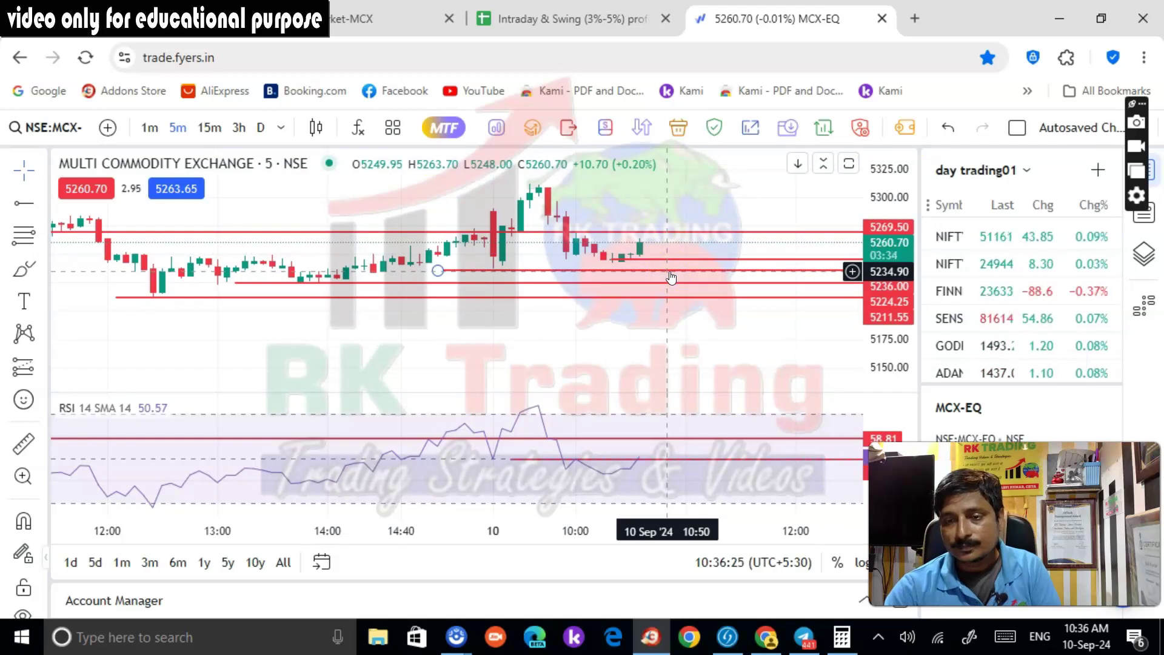
{"action": "left_click", "coordinate": [388, 18]}
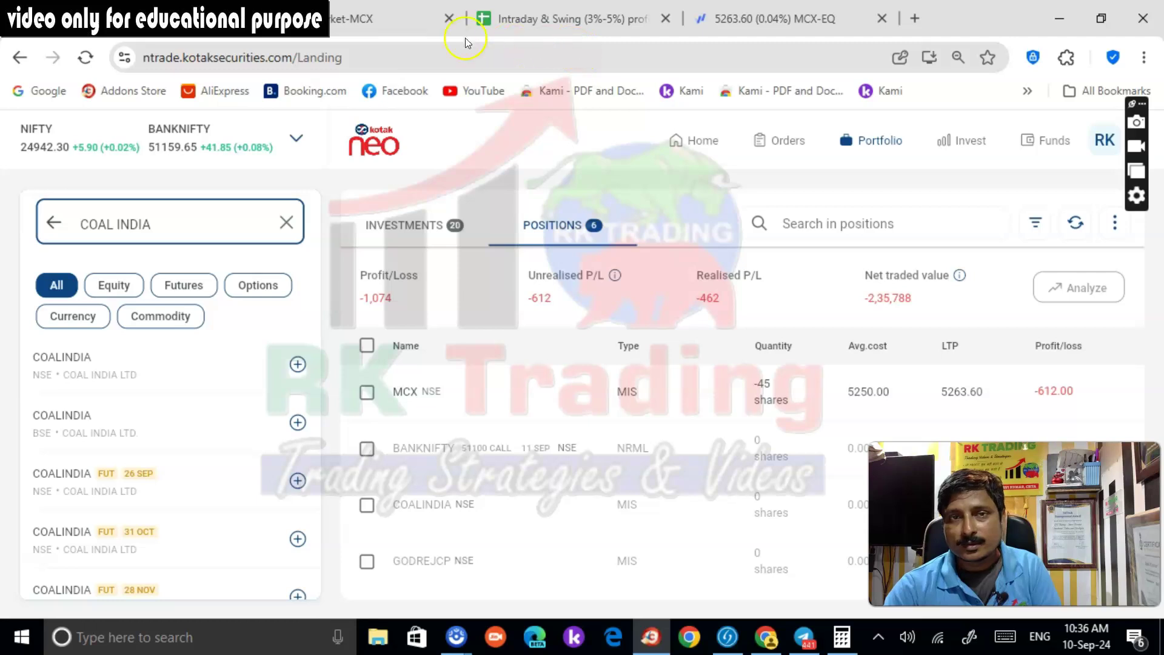
Return to the Fyers MCX-EQ 5-minute chart, now at 5260.30
{"action": "left_click", "coordinate": [740, 19]}
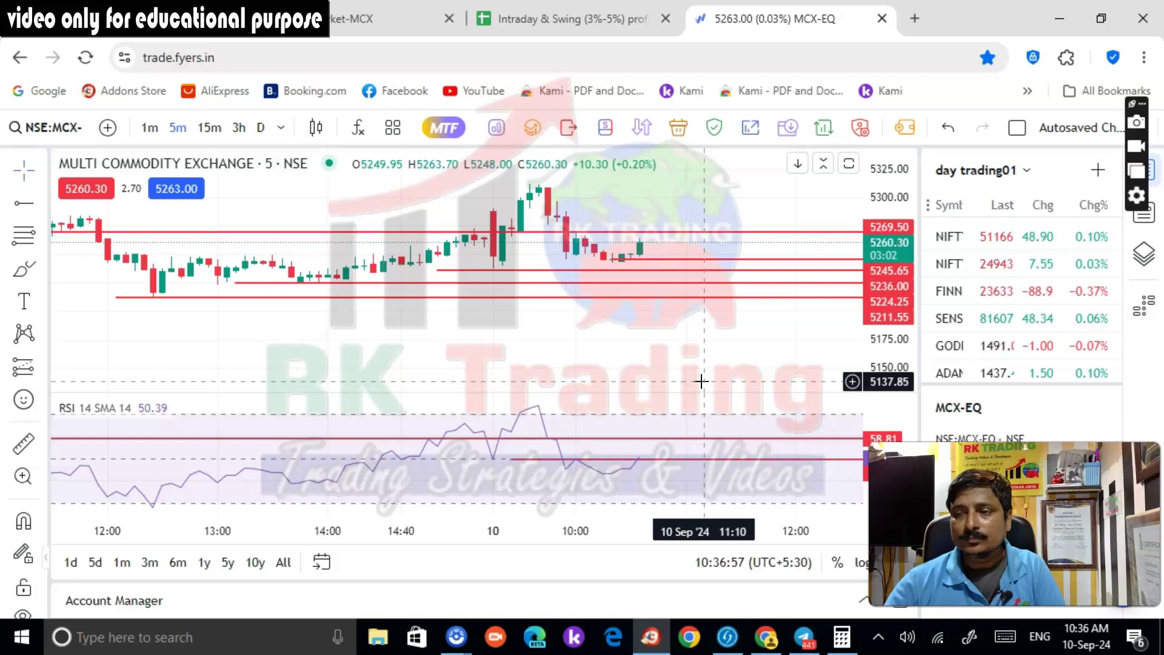
Check Kotak Neo positions again, where the MCX short's loss has narrowed to -474.75
{"action": "left_click", "coordinate": [713, 260]}
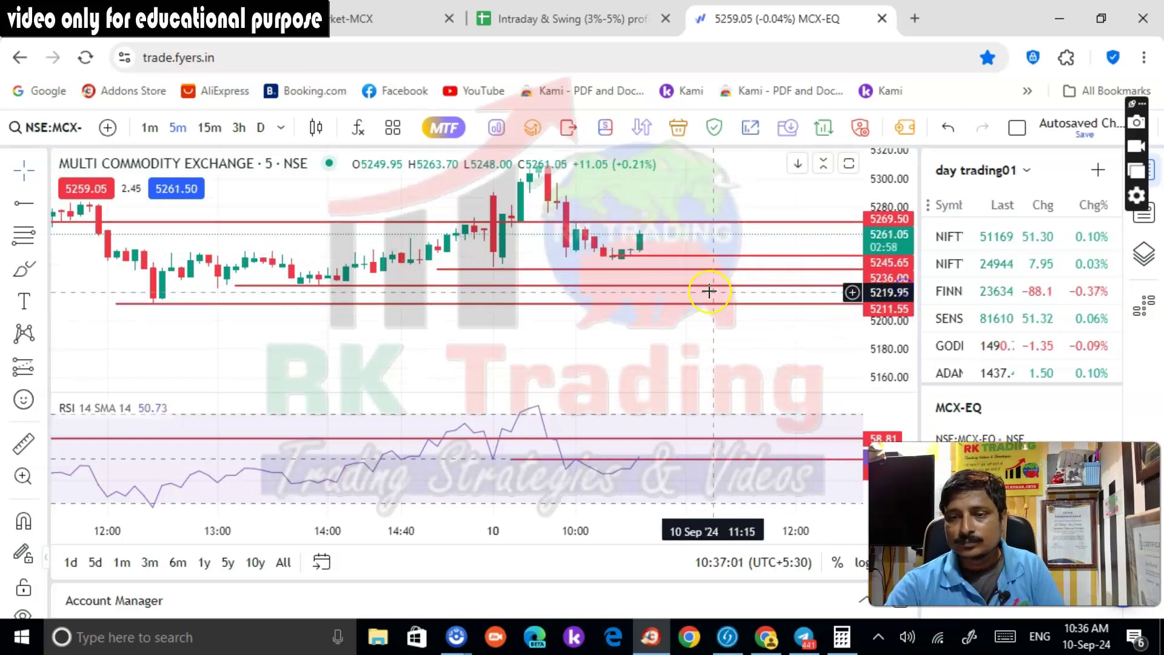
{"action": "left_click", "coordinate": [705, 337]}
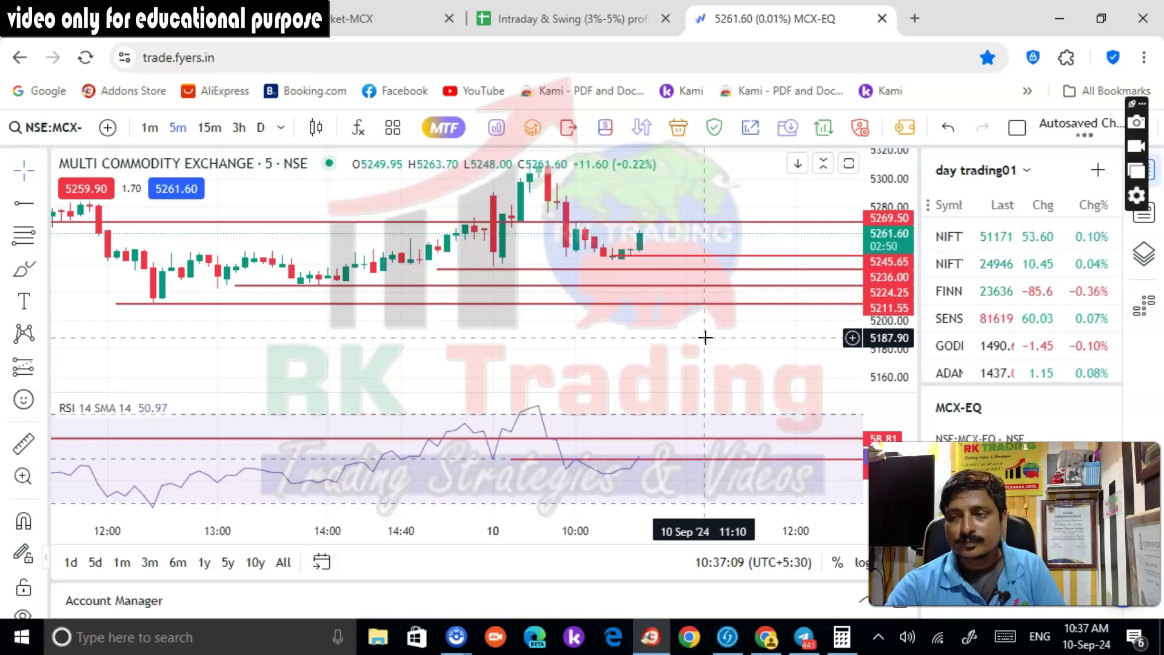
{"action": "left_click", "coordinate": [133, 19]}
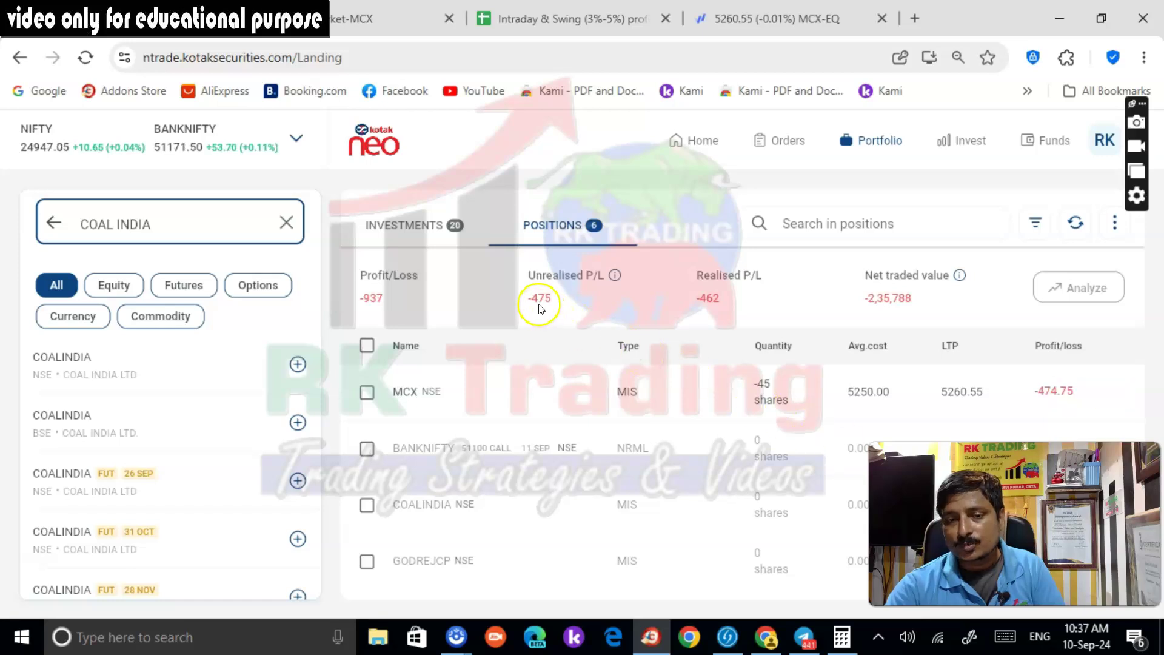
Return to the Fyers MCX-EQ chart, now at 5264.00 (+0.27%)
{"action": "left_click", "coordinate": [722, 20]}
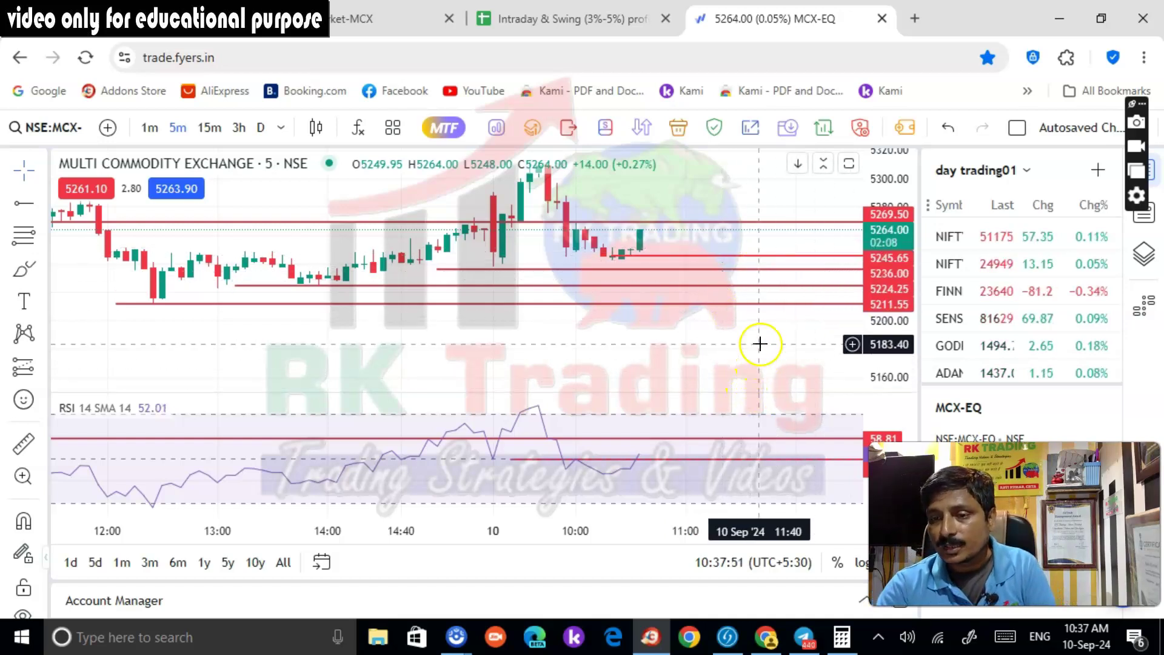
Scroll the watchlist and switch to the RK TRADING Telegram channel to reply to the godrejcp call
{"action": "scroll", "coordinate": [985, 355], "scroll_direction": "down", "scroll_amount": 8}
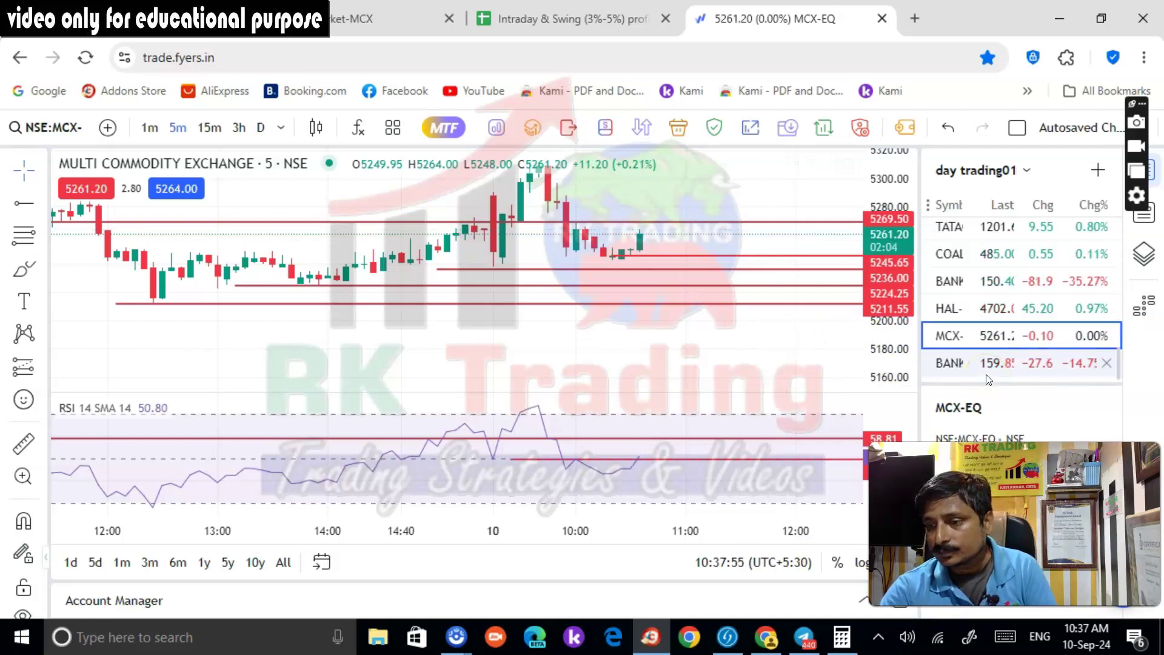
{"action": "left_click", "coordinate": [979, 328]}
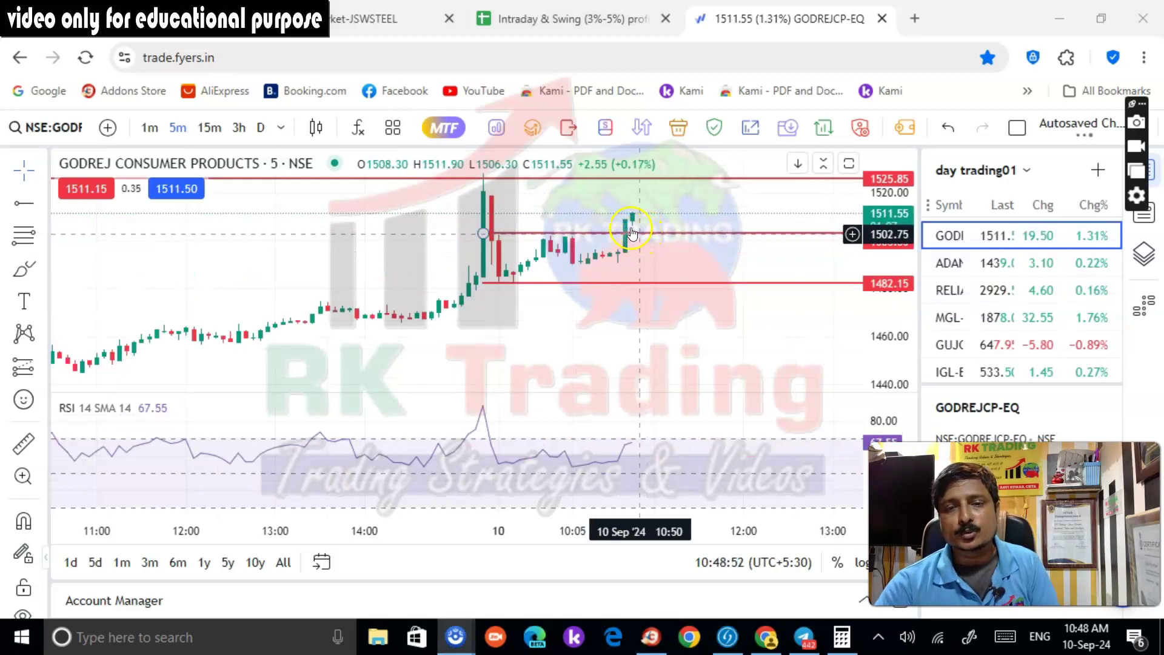
{"action": "left_click", "coordinate": [804, 637]}
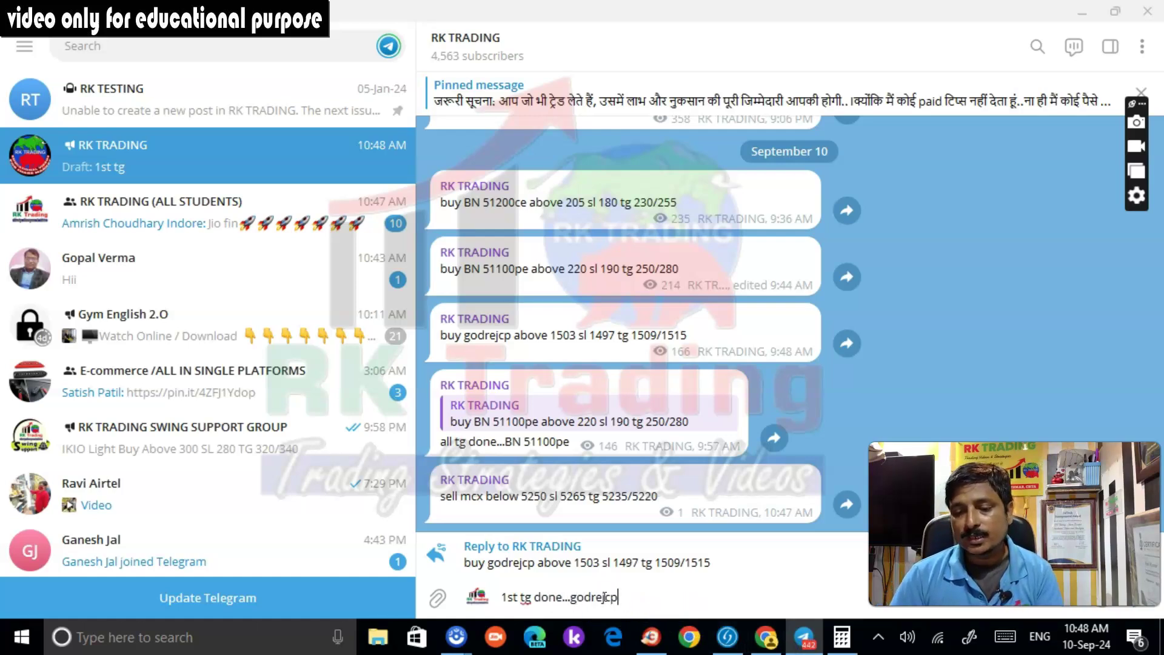
Send '1st tg done...godrejcp' to RK TRADING and broadcast it to all Classplus members
{"action": "key", "text": "Return"}
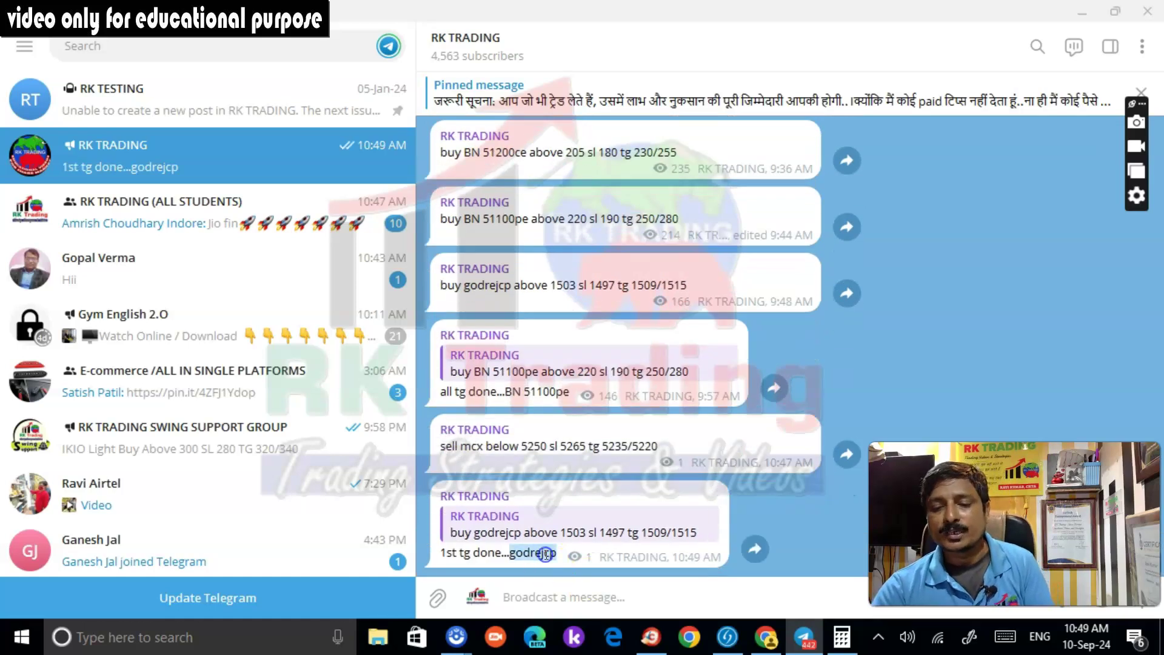
{"action": "left_click", "coordinate": [651, 636]}
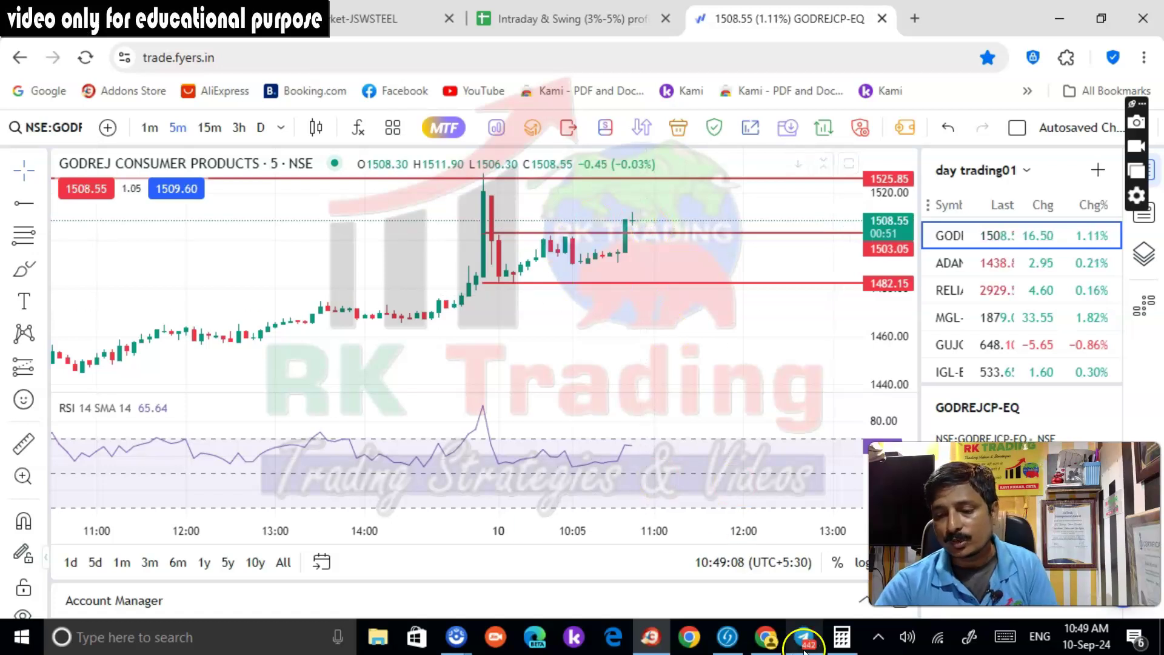
{"action": "left_click", "coordinate": [766, 636]}
{"action": "left_click", "coordinate": [518, 174]}
{"action": "left_click", "coordinate": [500, 269]}
{"action": "left_click", "coordinate": [670, 589]}
{"action": "type", "text": "1st tg done...godrejcp"}
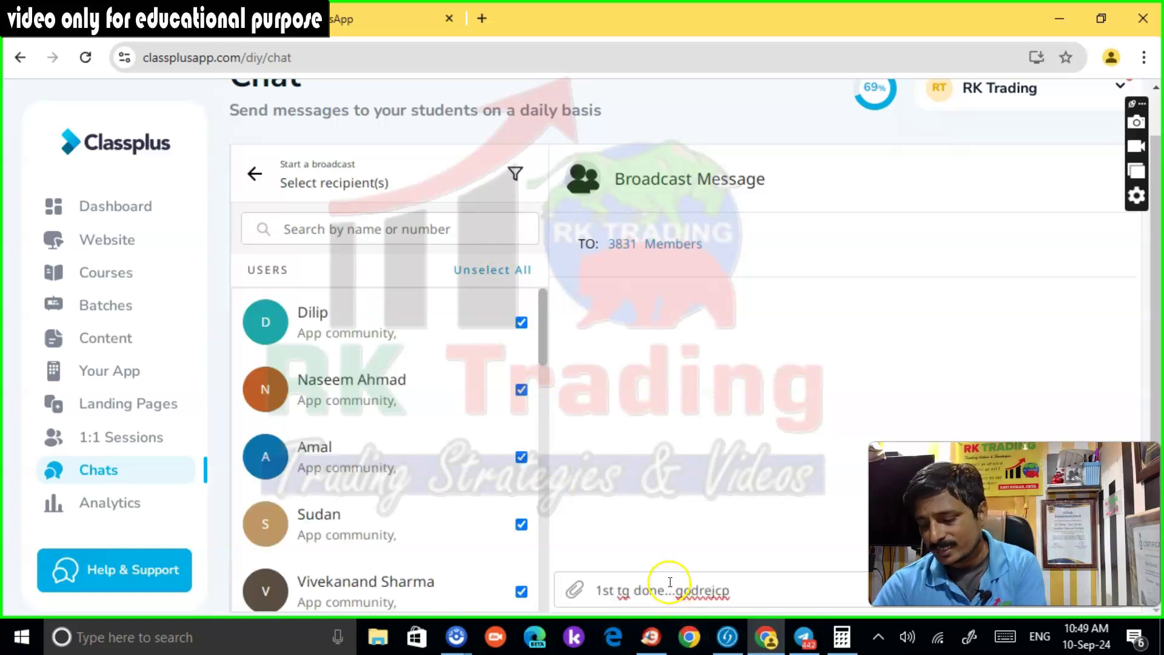
{"action": "key", "text": "Return"}
Paste the same update into the WhatsApp channel, post it, and return to the Fyers chart
{"action": "key", "text": "alt+Tab"}
{"action": "type", "text": "1st tg done...godrejcp"}
{"action": "key", "text": "Return"}
{"action": "key", "text": "alt+Tab"}
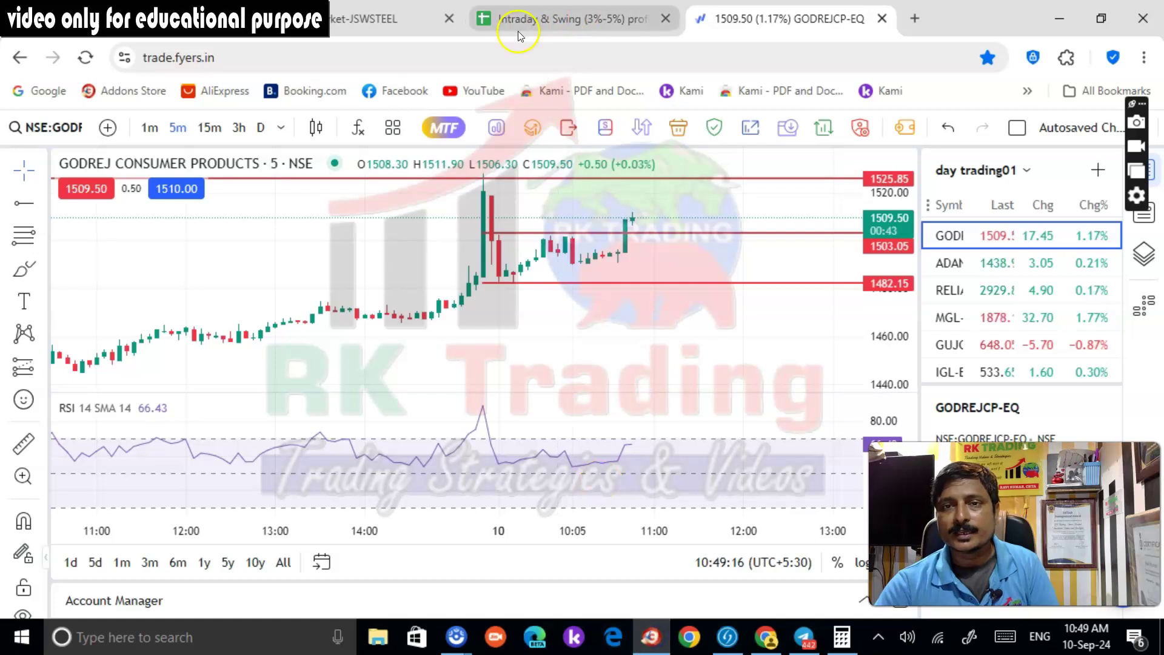
Switch the chart from GODREJCP to MCX and zoom and pan to frame the recent candles
{"action": "scroll", "coordinate": [994, 328], "scroll_direction": "down", "scroll_amount": 6}
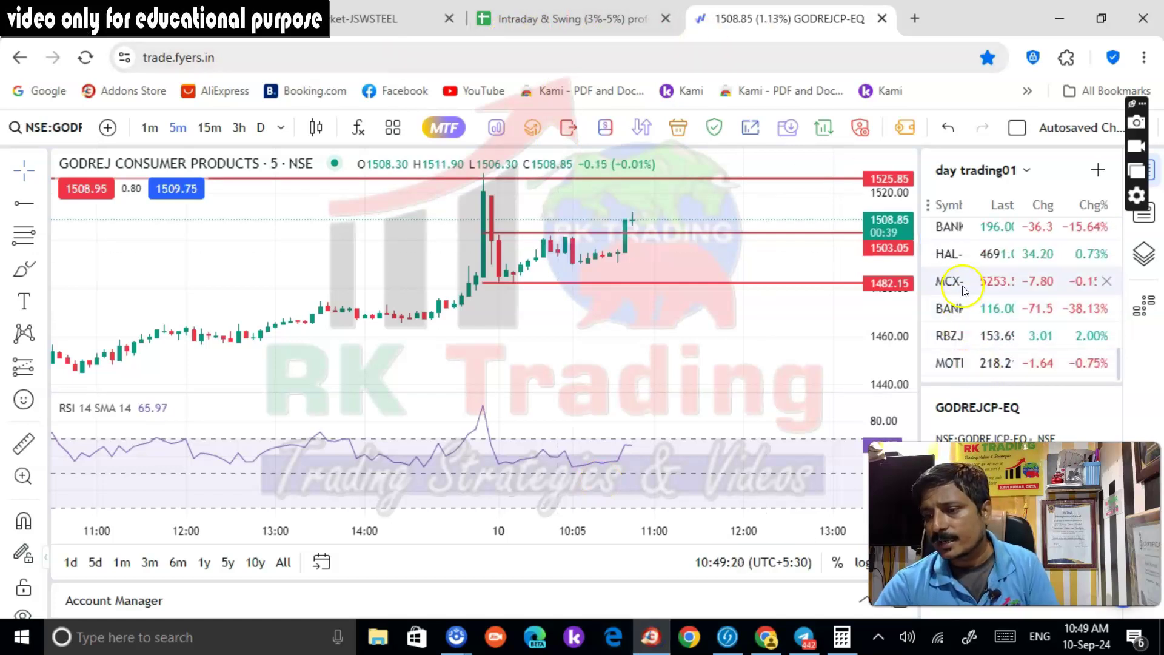
{"action": "left_click", "coordinate": [964, 285]}
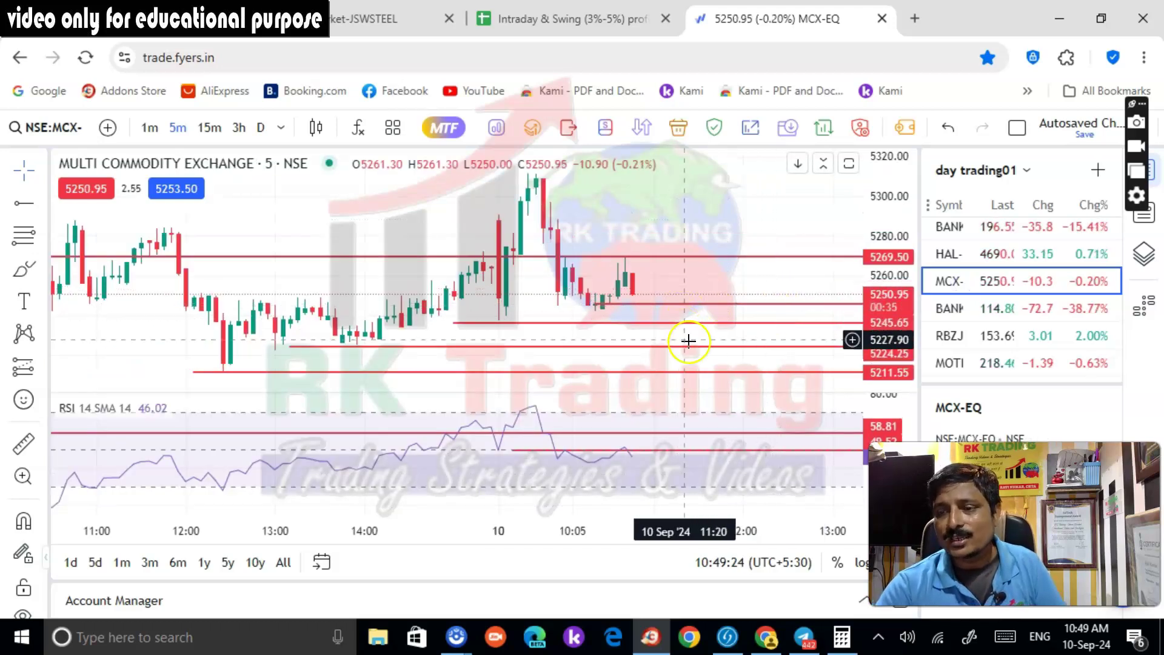
{"action": "scroll", "coordinate": [688, 341], "scroll_direction": "up", "scroll_amount": 2}
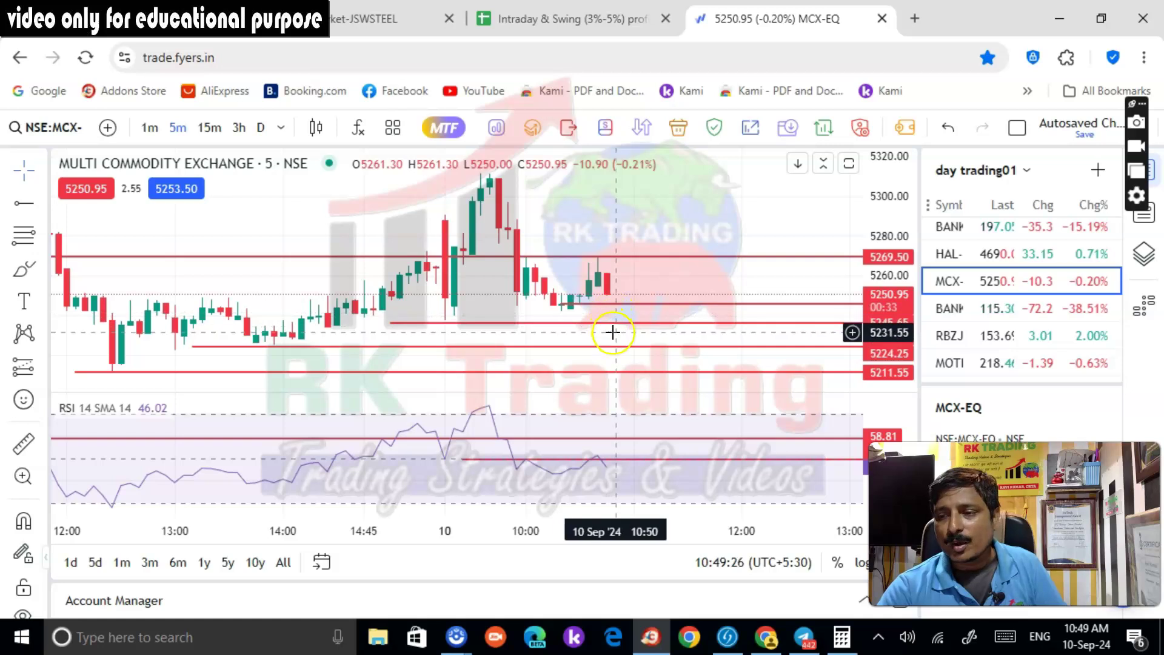
{"action": "scroll", "coordinate": [619, 331], "scroll_direction": "up", "scroll_amount": 1}
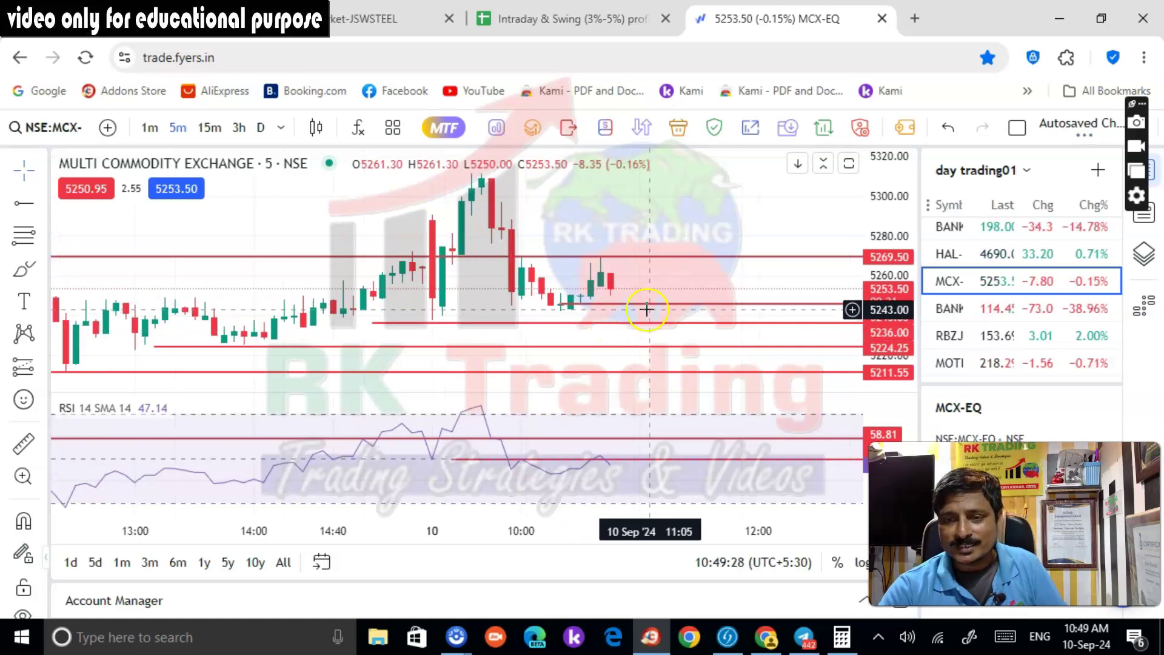
{"action": "scroll", "coordinate": [648, 341], "scroll_direction": "down", "scroll_amount": 2}
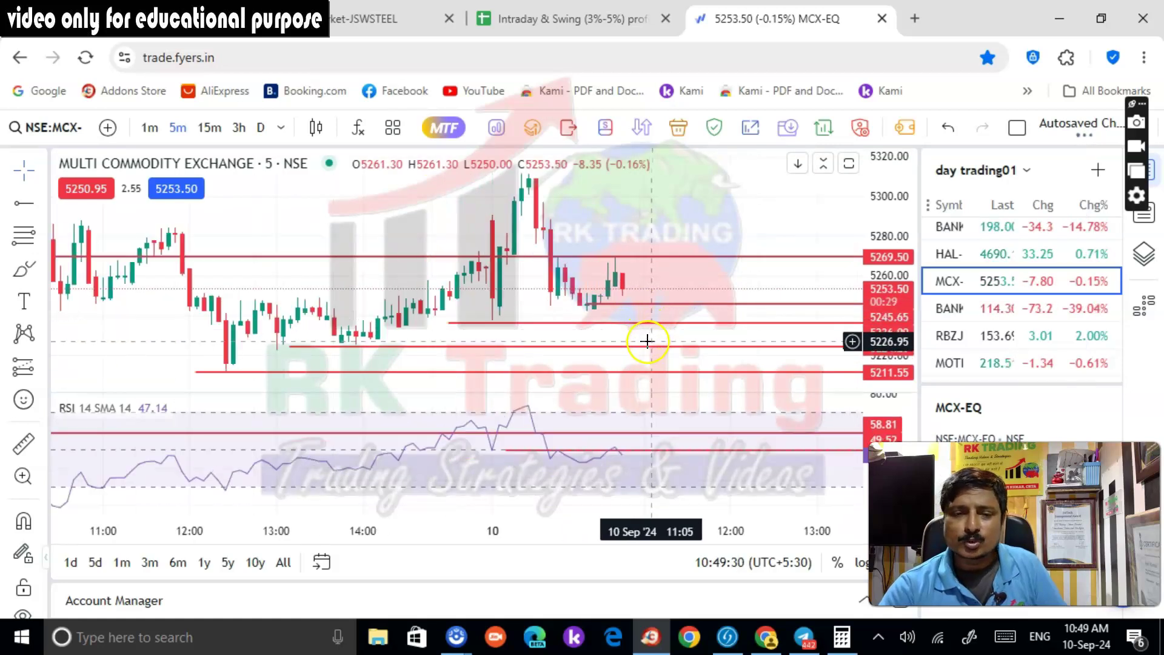
{"action": "scroll", "coordinate": [648, 345], "scroll_direction": "down", "scroll_amount": 1}
{"action": "scroll", "coordinate": [649, 351], "scroll_direction": "up", "scroll_amount": 1}
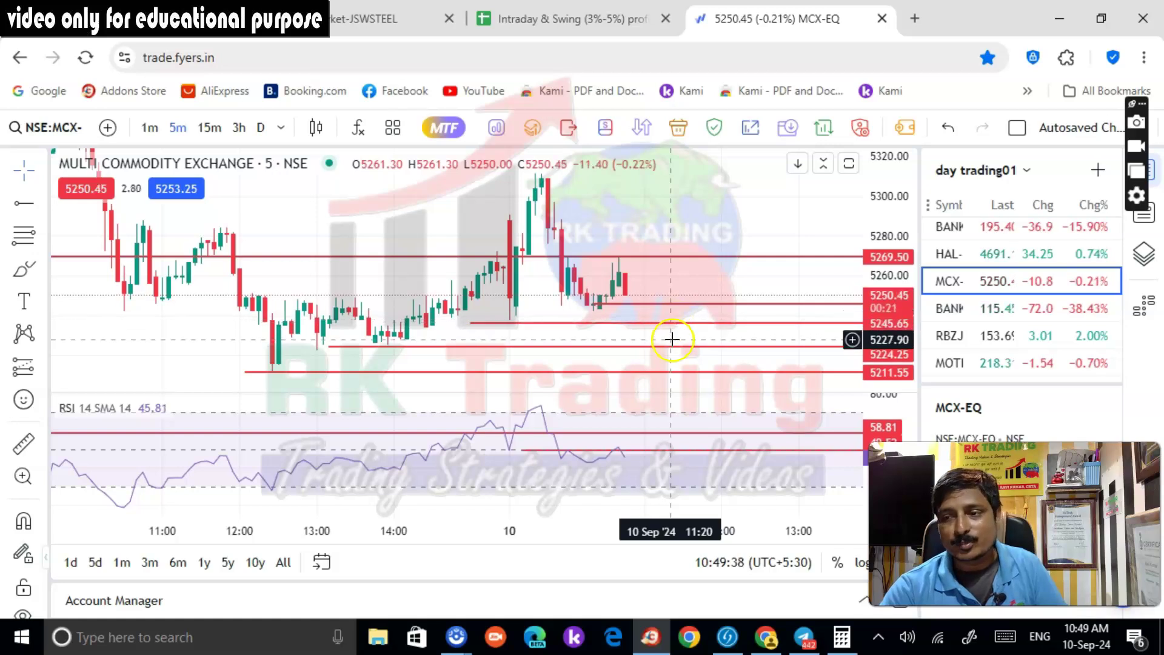
{"action": "scroll", "coordinate": [670, 337], "scroll_direction": "up", "scroll_amount": 1}
{"action": "left_click_drag", "start_coordinate": [690, 296], "coordinate": [694, 229]}
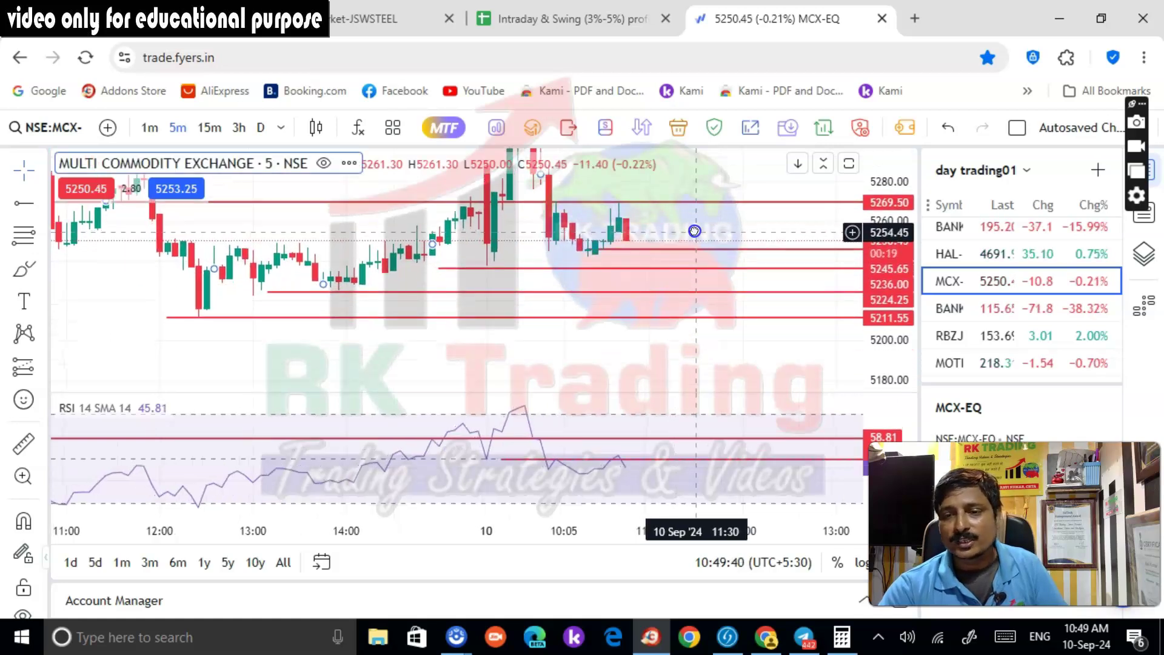
{"action": "left_click_drag", "start_coordinate": [707, 357], "coordinate": [701, 367]}
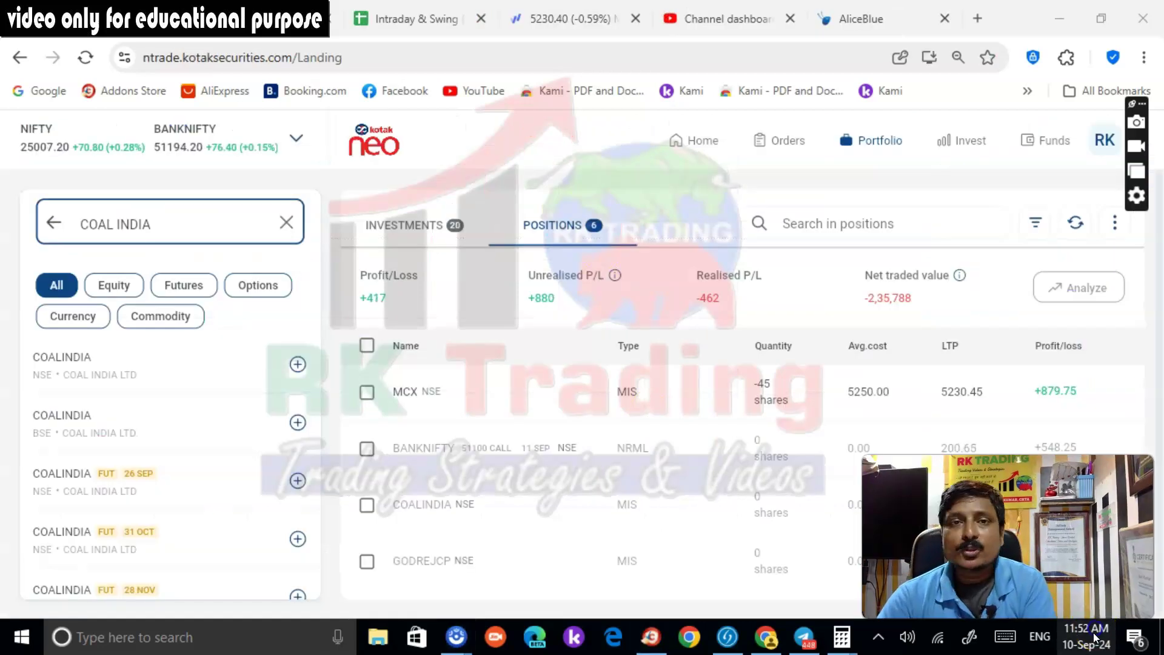
Check the time on the Windows clock, then return to the Fyers MCX chart at 5230.45
{"action": "left_click", "coordinate": [1086, 637]}
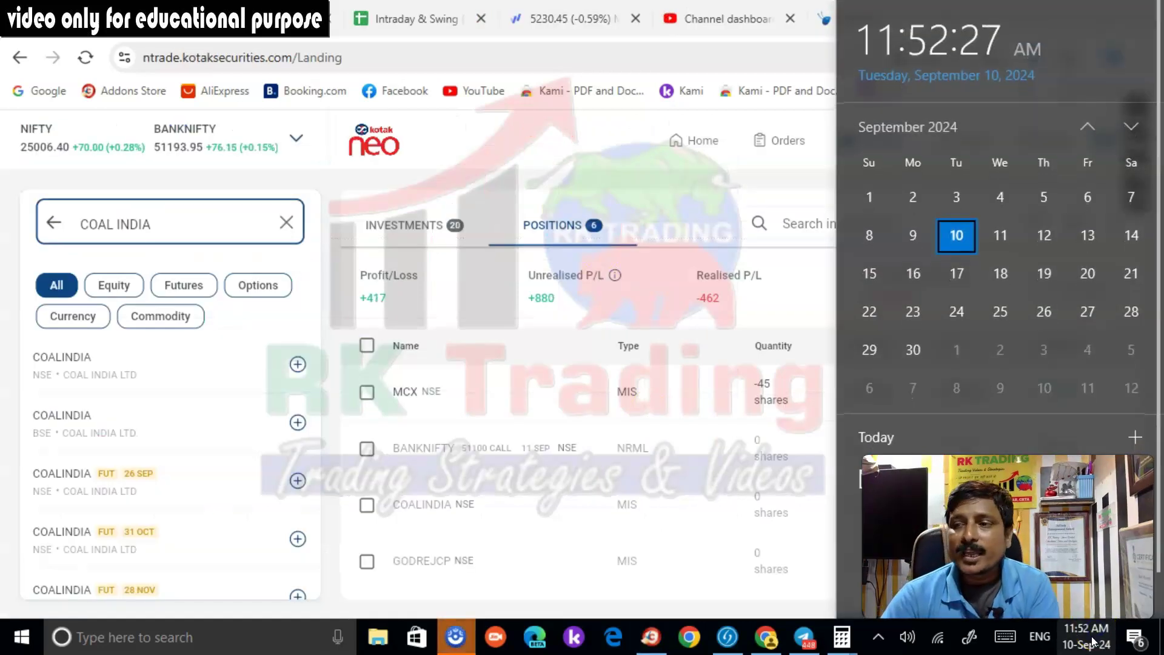
{"action": "left_click", "coordinate": [548, 306]}
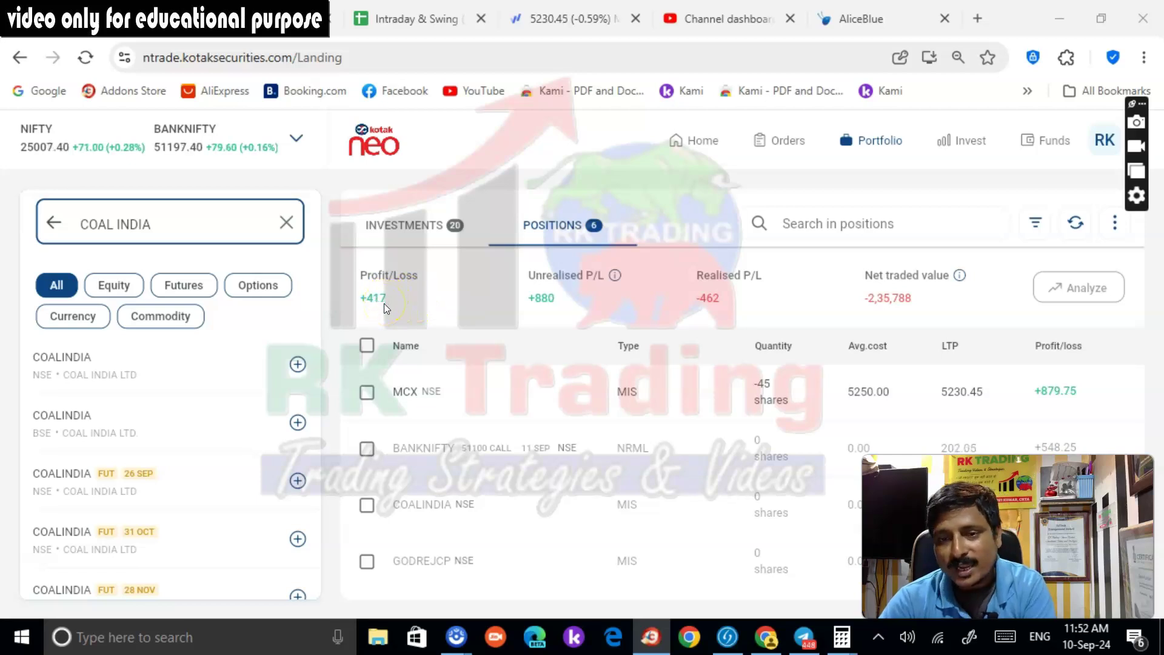
{"action": "left_click", "coordinate": [567, 19]}
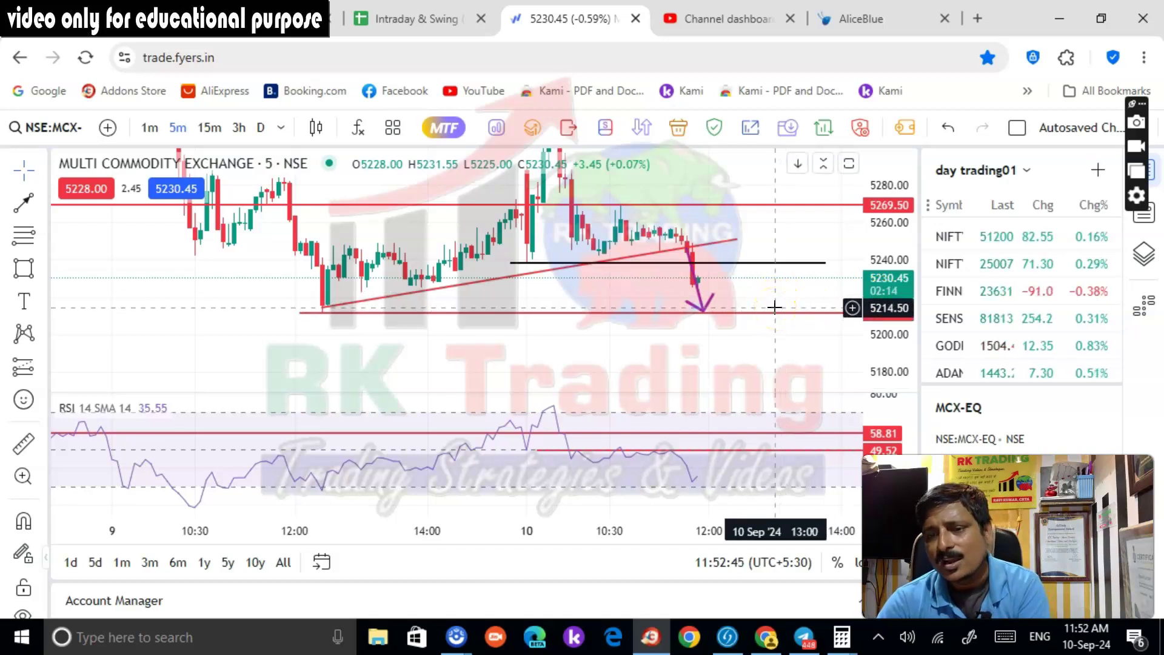
Glance at Kotak Neo positions (MCX short +882), then bring up the Intraday & Swing profit book sheet
{"action": "left_click", "coordinate": [120, 24]}
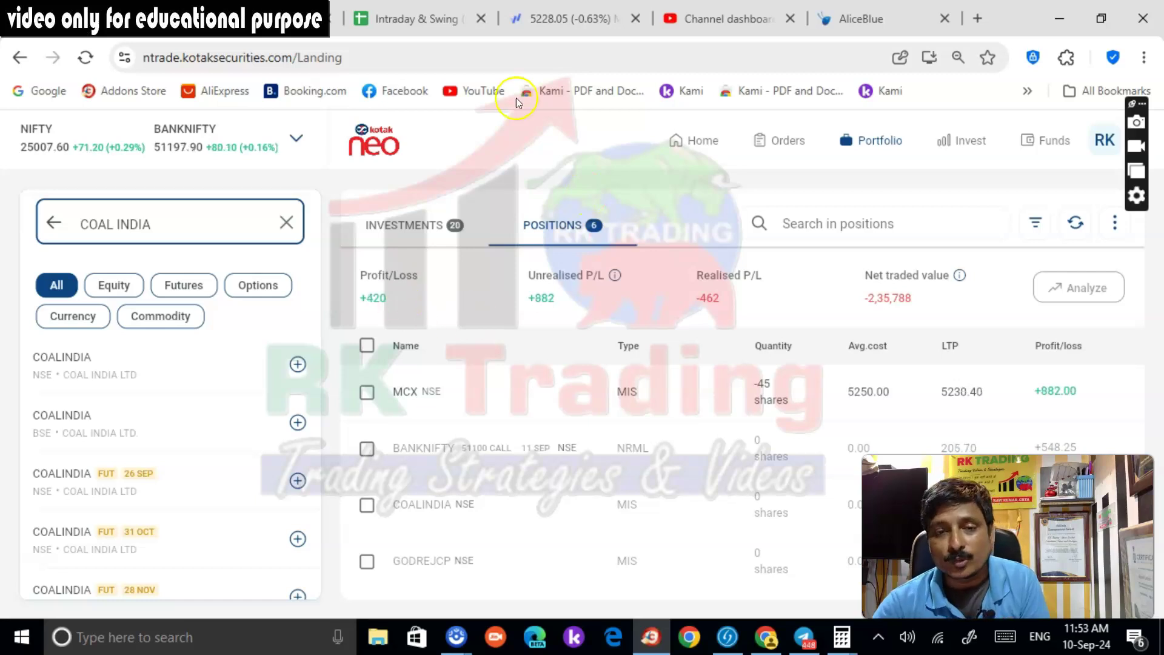
{"action": "left_click", "coordinate": [371, 20]}
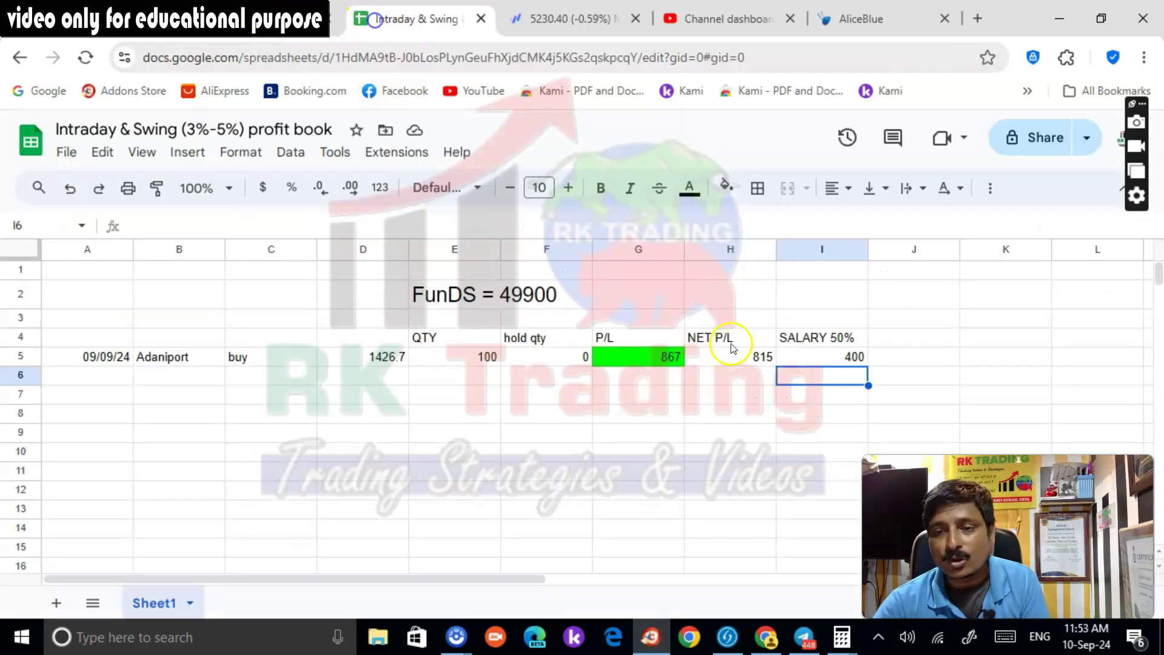
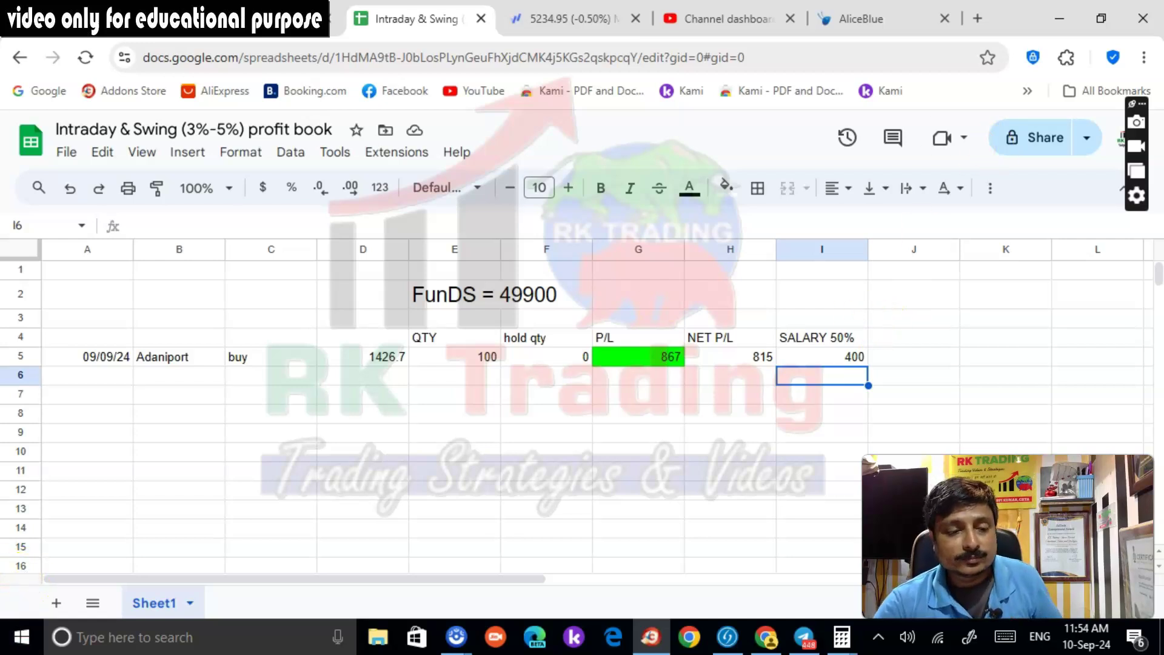
Glance at the market chart tab, then return to the 10/09/24 trade rows in the profit book
{"action": "key", "text": "ctrl+Tab"}
{"action": "left_click", "coordinate": [397, 20]}
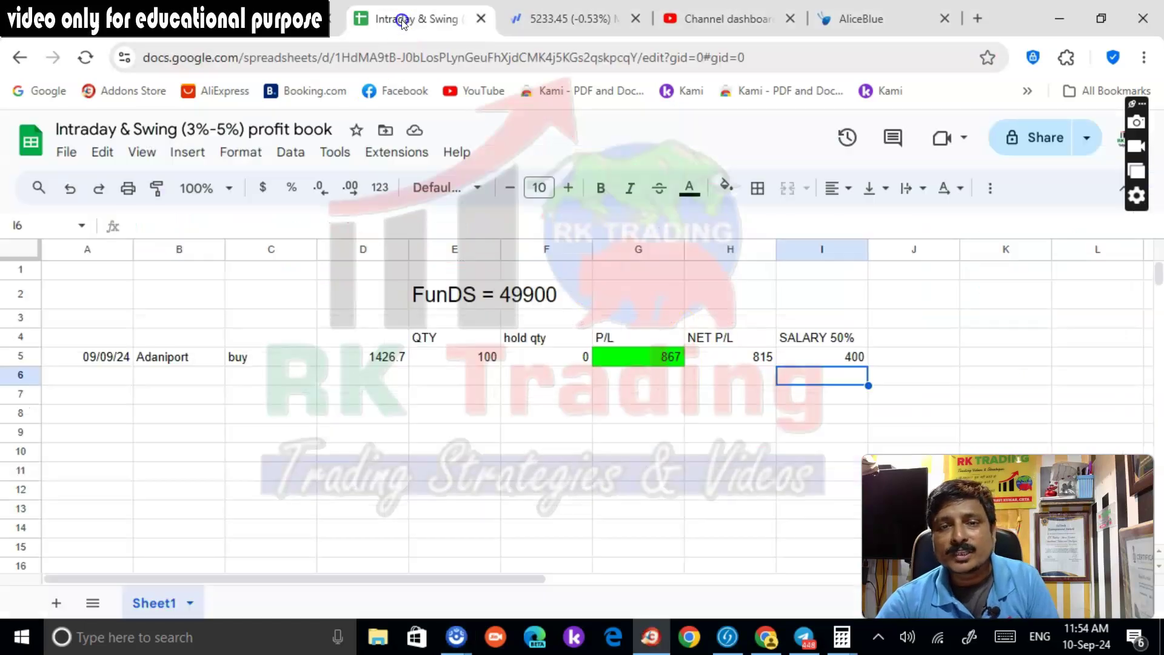
{"action": "left_click", "coordinate": [118, 379]}
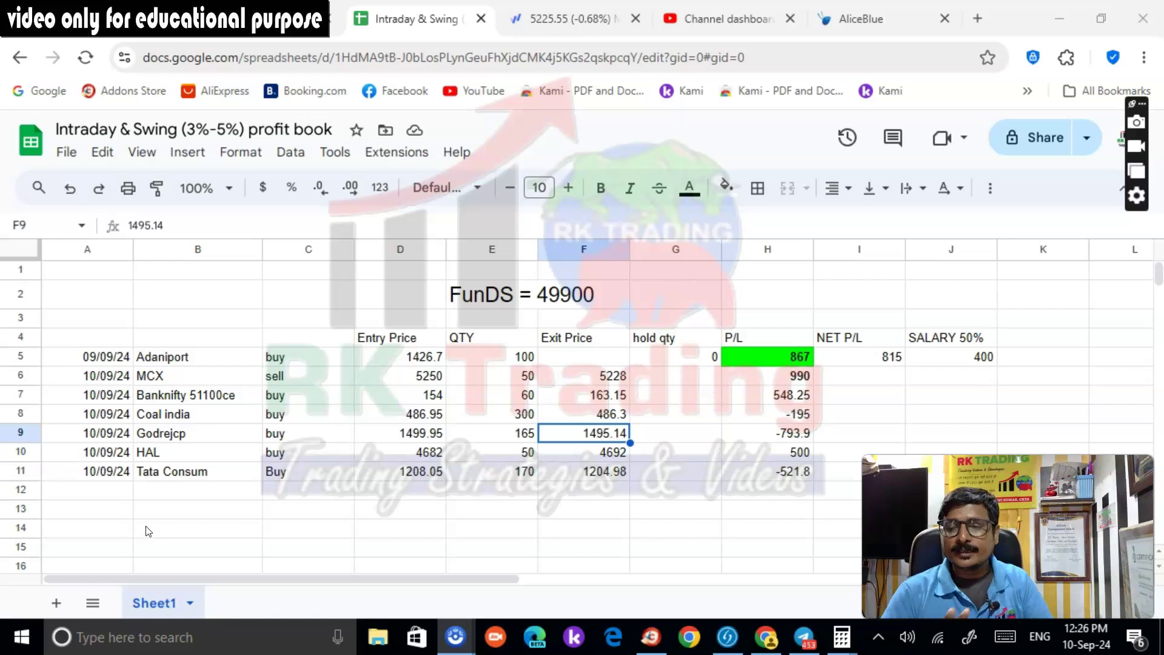
Fill the MCX P/L cell (990) bright green
{"action": "left_click", "coordinate": [182, 374]}
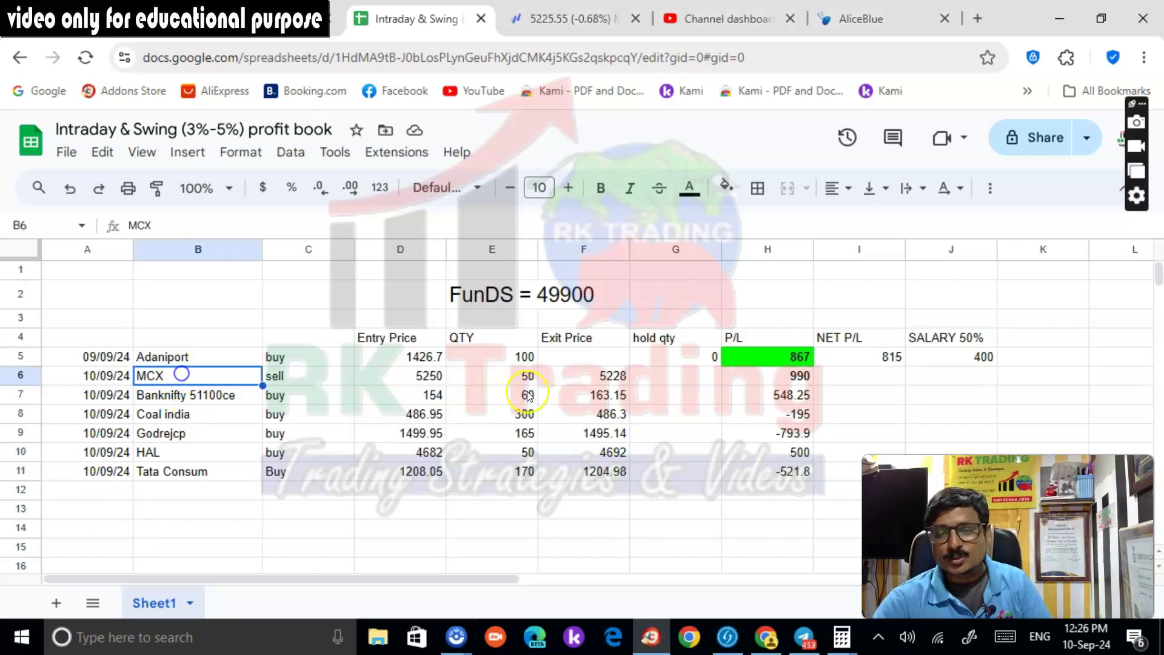
{"action": "left_click", "coordinate": [799, 379]}
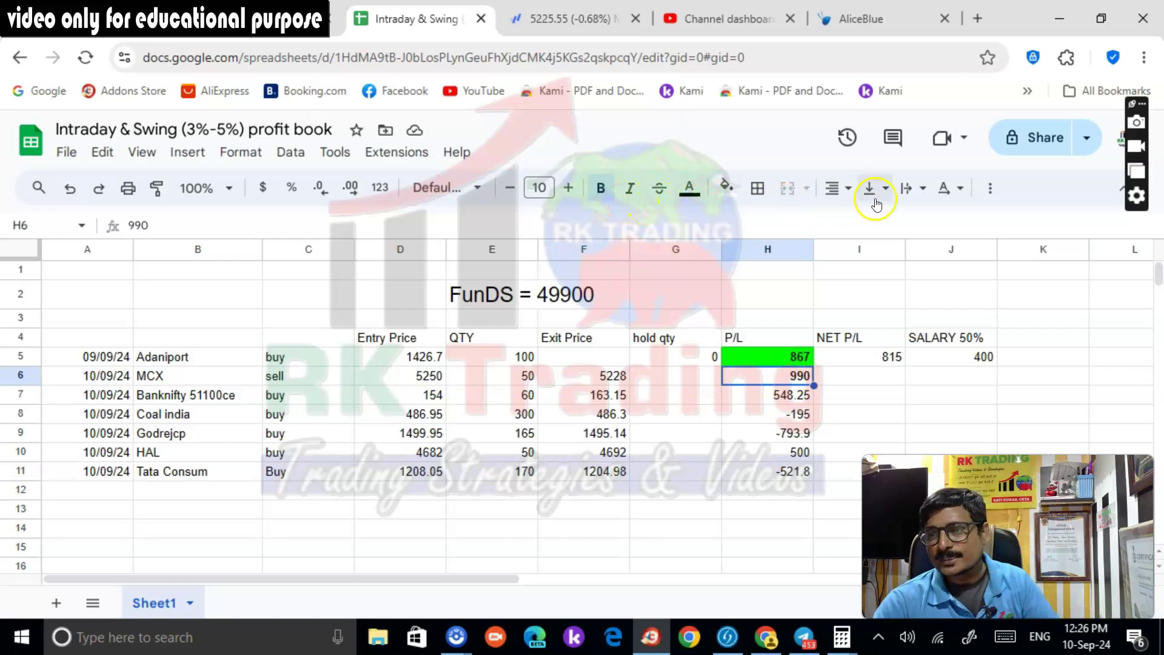
{"action": "left_click", "coordinate": [727, 188]}
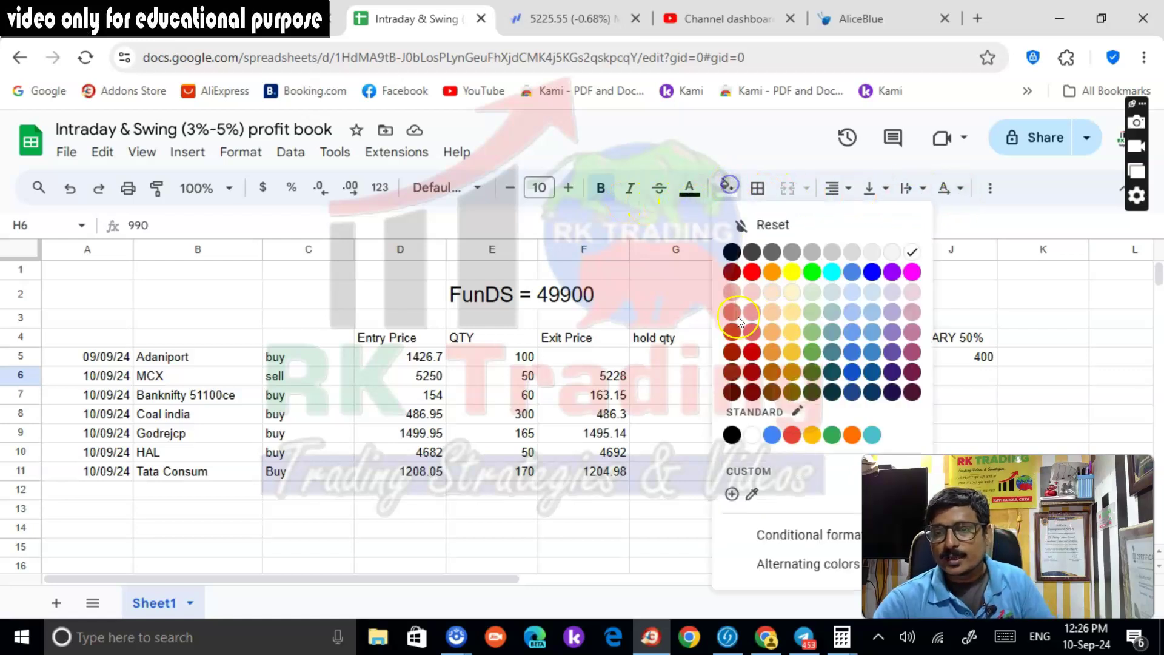
{"action": "left_click", "coordinate": [833, 432]}
{"action": "left_click", "coordinate": [687, 499]}
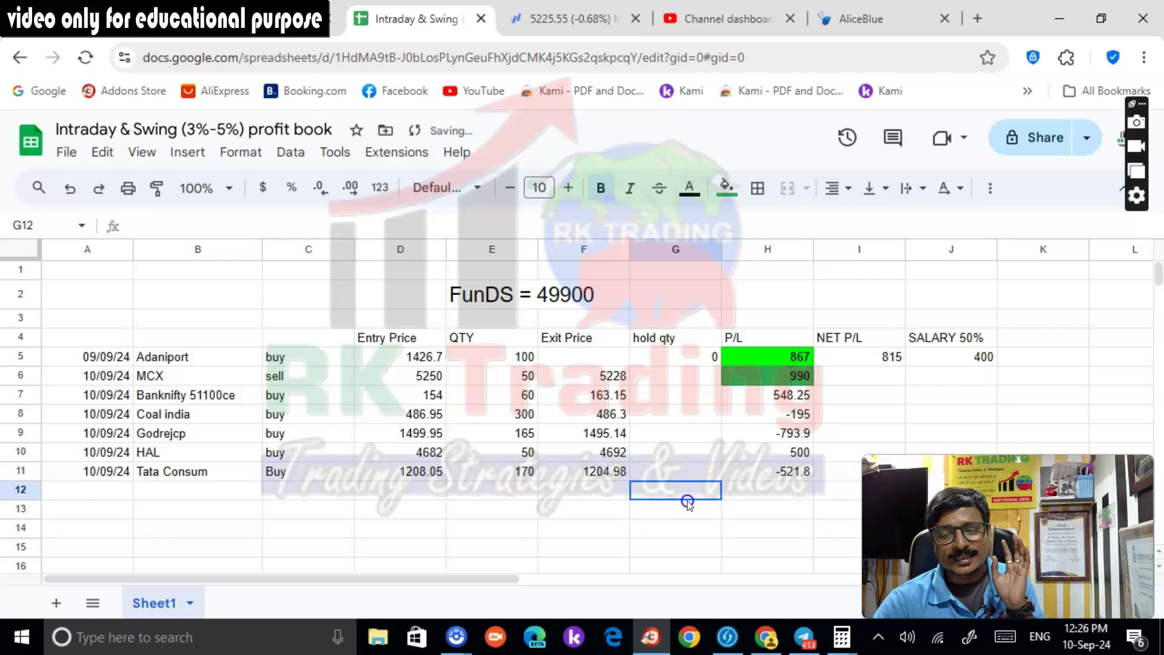
{"action": "left_click", "coordinate": [782, 383]}
{"action": "left_click", "coordinate": [727, 188]}
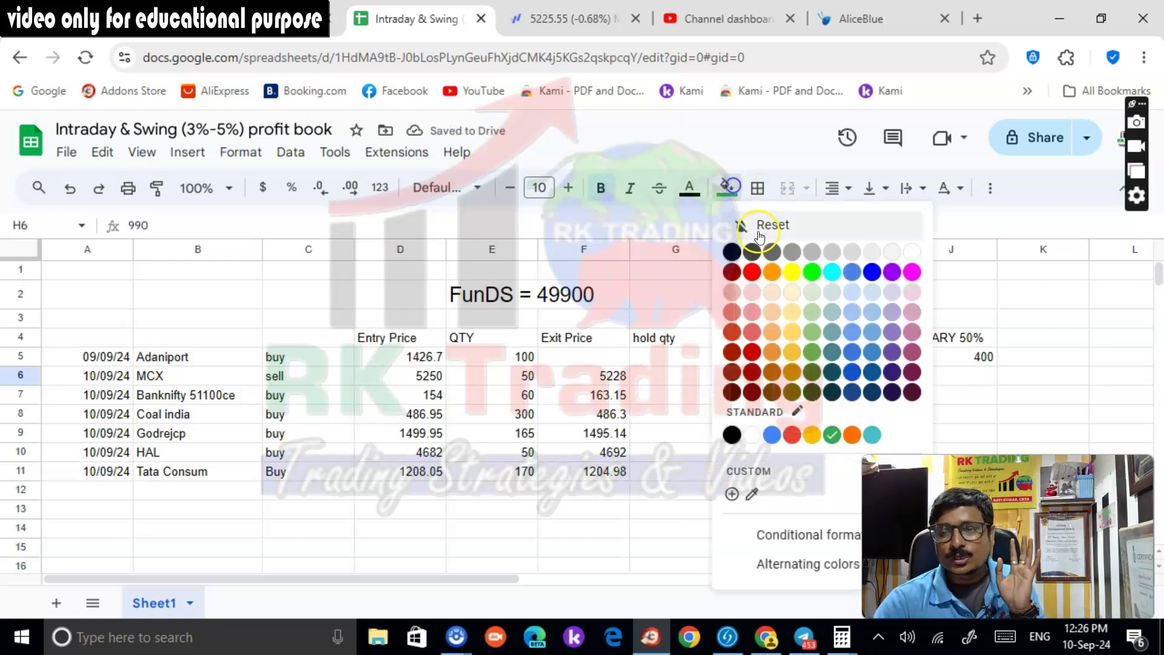
{"action": "left_click", "coordinate": [813, 273]}
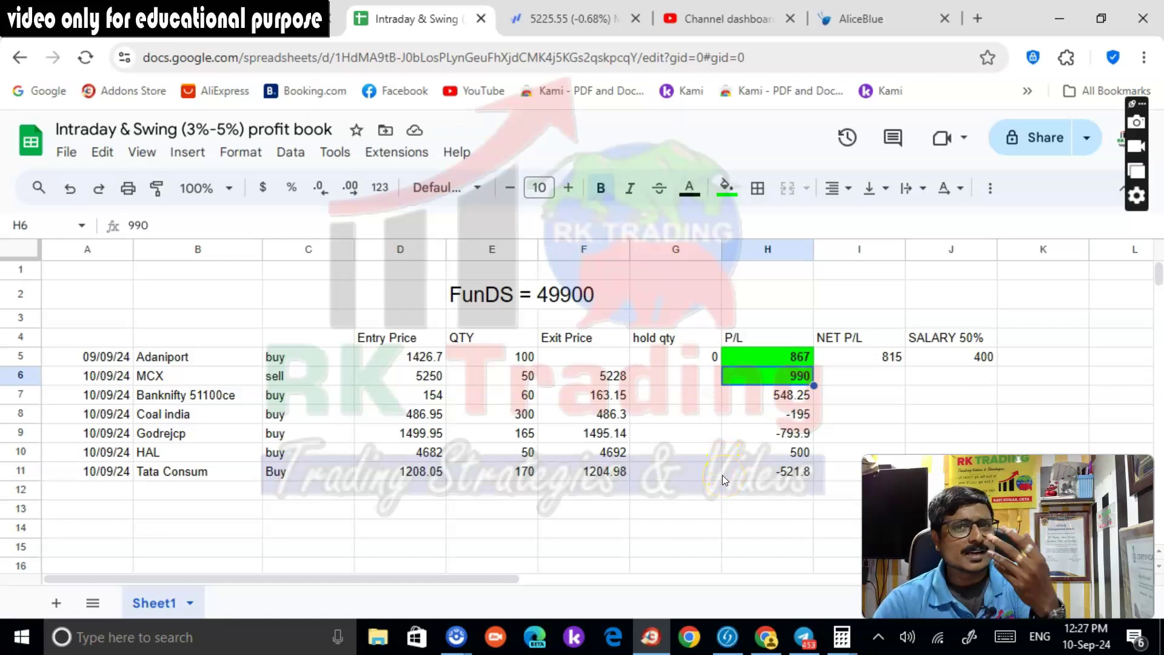
Fill Banknifty's 548.25 P/L green and Coal India's -195 P/L red
{"action": "left_click", "coordinate": [788, 399]}
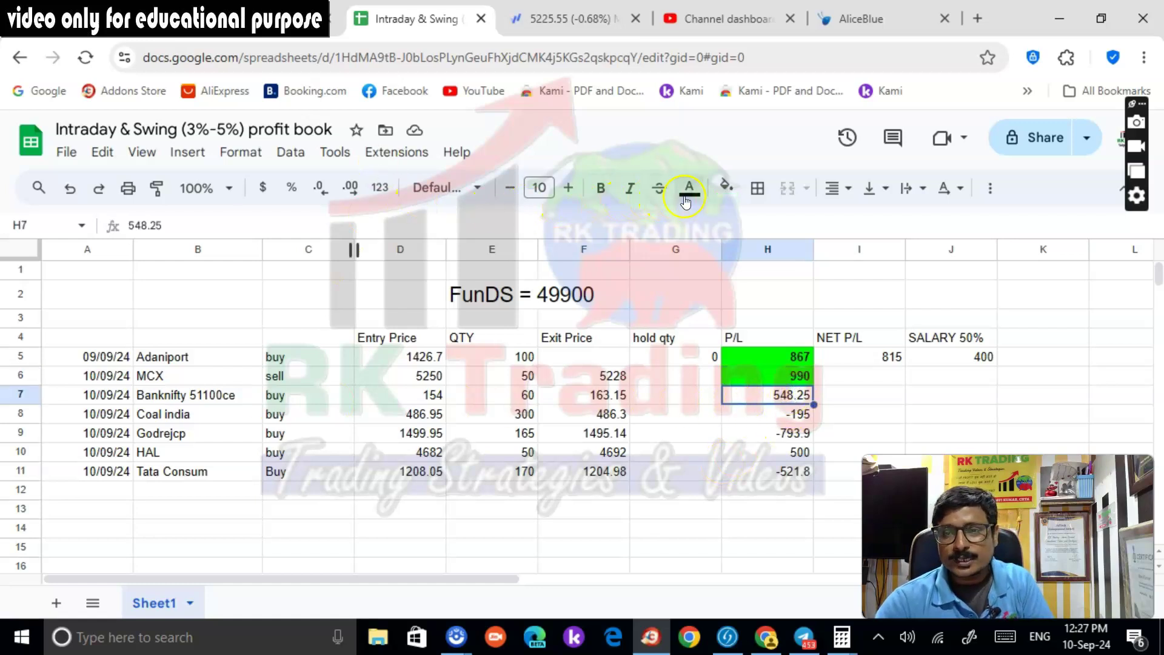
{"action": "left_click", "coordinate": [726, 187]}
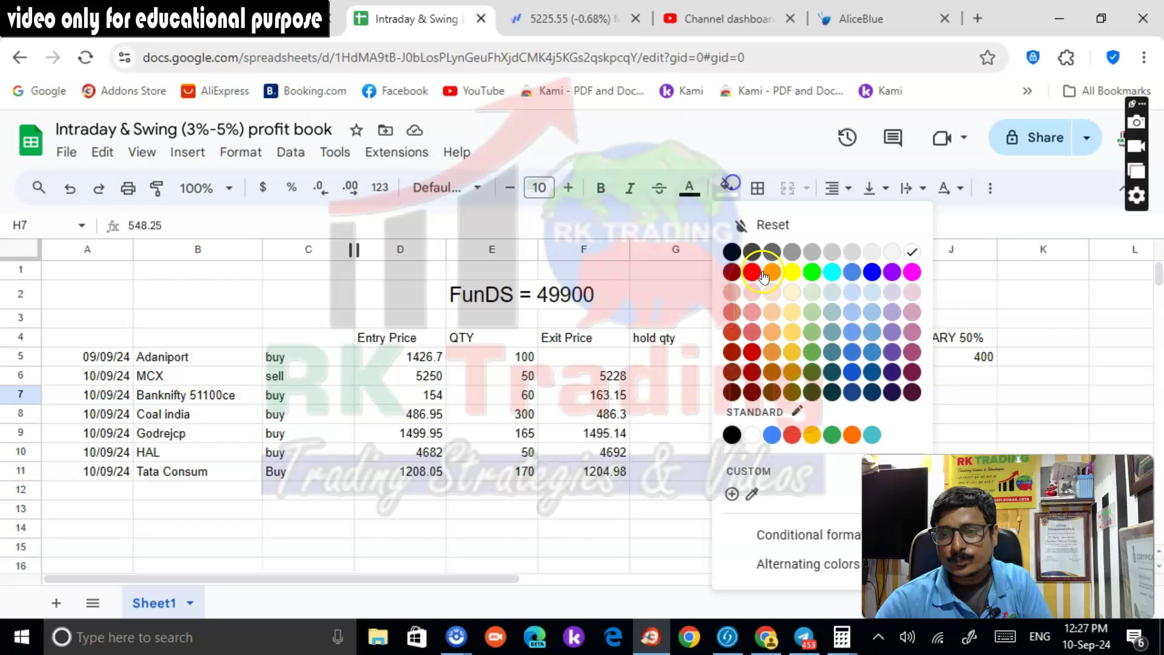
{"action": "left_click", "coordinate": [819, 277]}
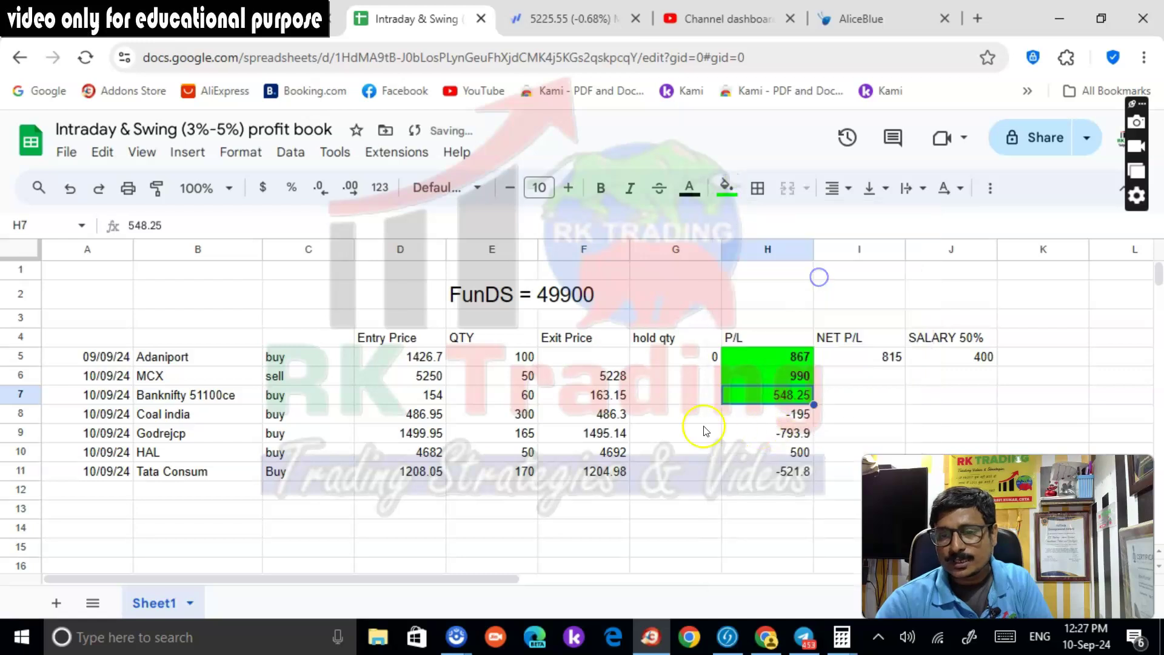
{"action": "left_click", "coordinate": [210, 416]}
{"action": "left_click", "coordinate": [782, 412]}
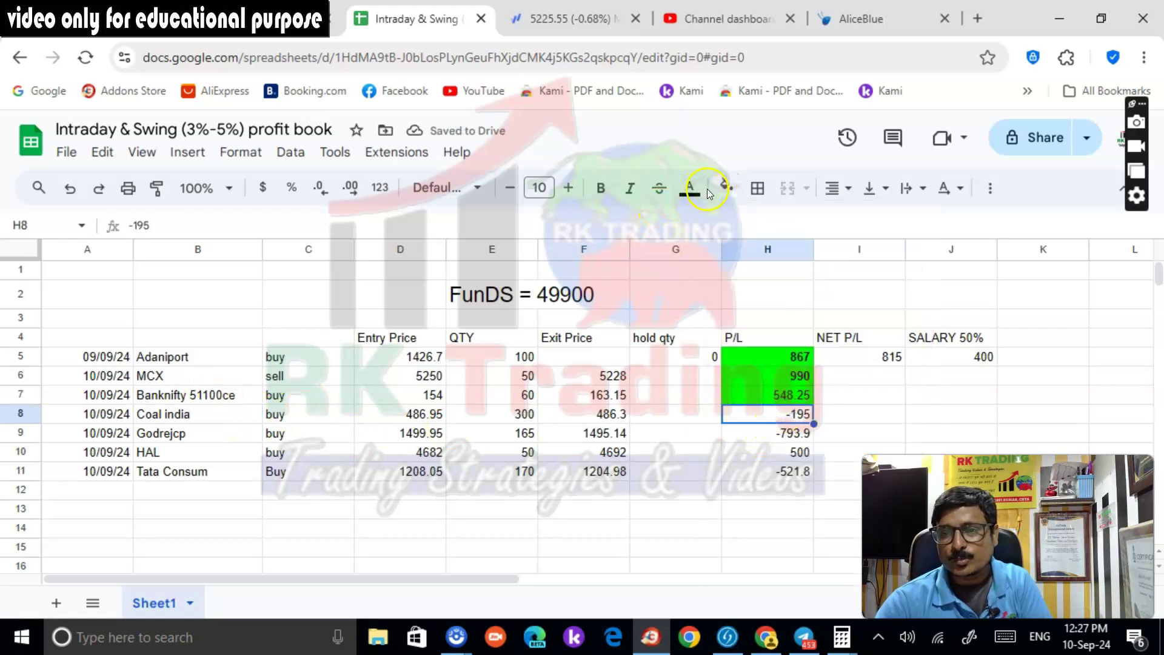
{"action": "left_click", "coordinate": [726, 188]}
{"action": "left_click", "coordinate": [753, 272]}
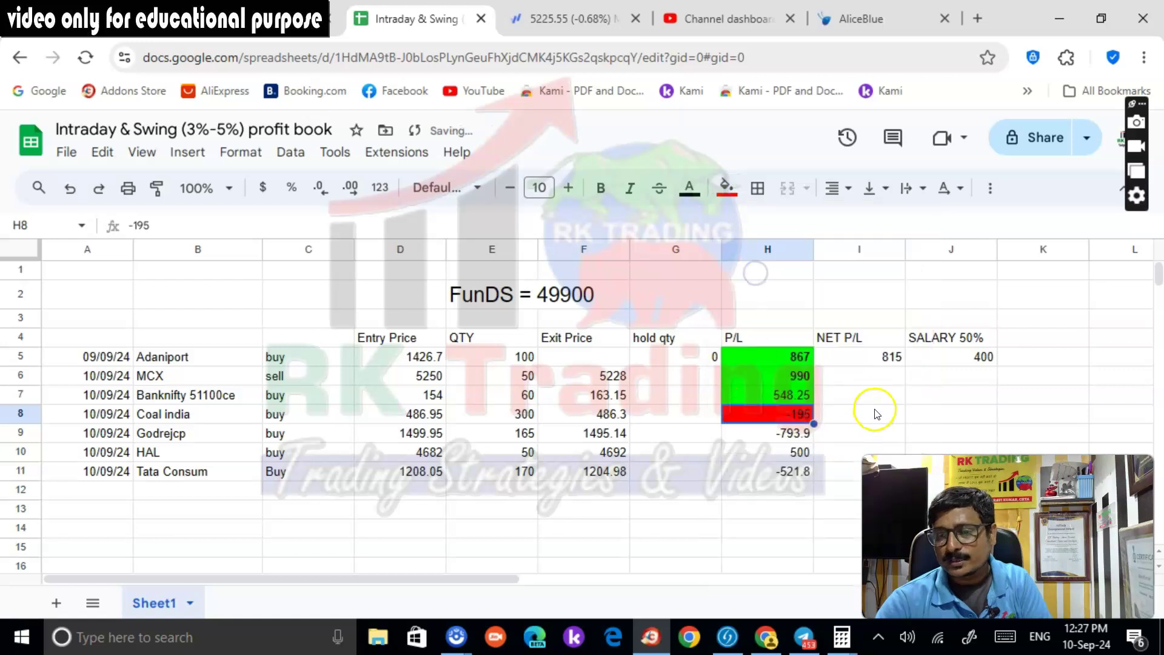
Fill Godrejcp's -793.9 P/L red and HAL's 500 P/L green
{"action": "left_click", "coordinate": [788, 432]}
{"action": "left_click", "coordinate": [726, 188]}
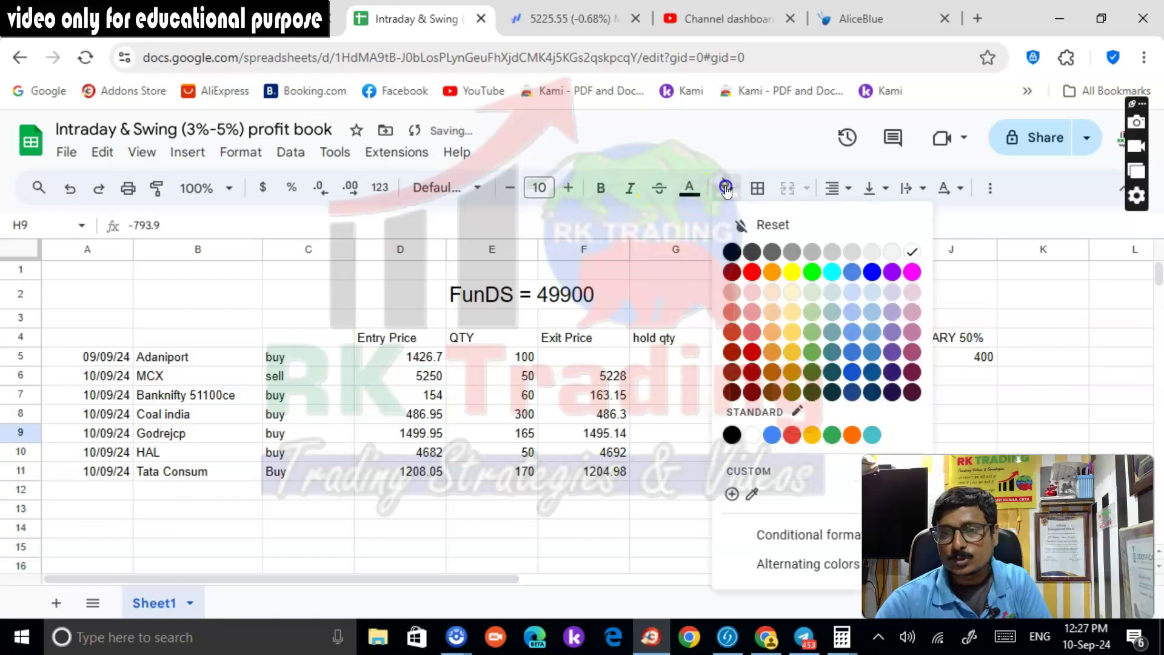
{"action": "left_click", "coordinate": [749, 273]}
{"action": "left_click", "coordinate": [788, 451]}
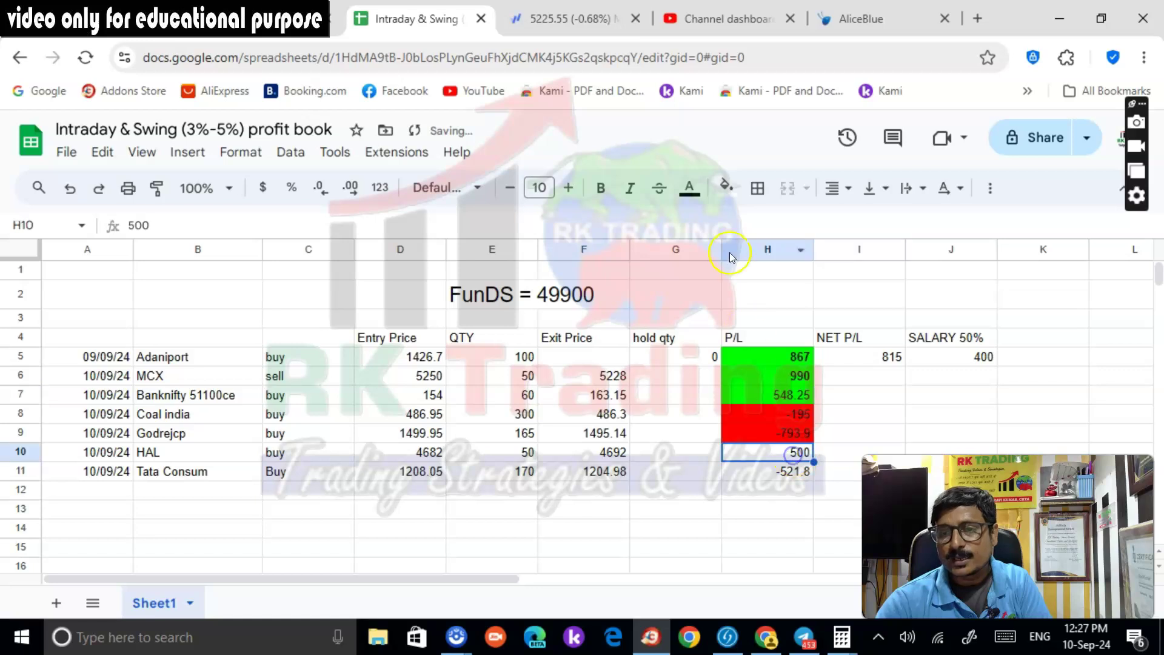
{"action": "left_click", "coordinate": [731, 190]}
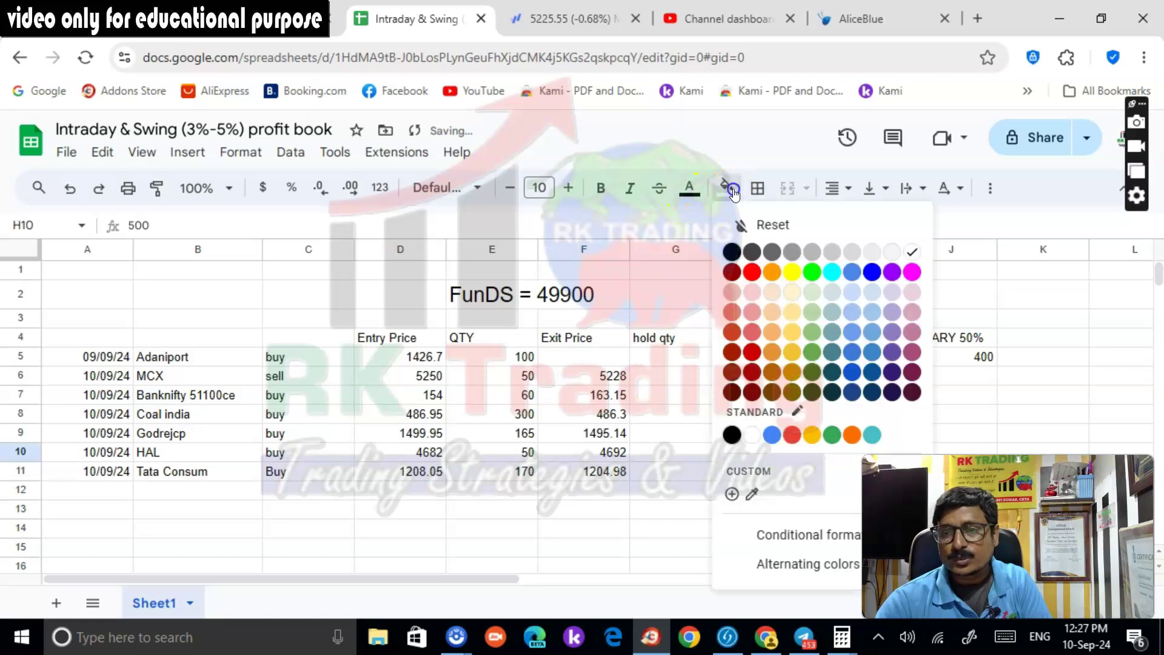
{"action": "left_click", "coordinate": [812, 273]}
{"action": "left_click", "coordinate": [673, 507]}
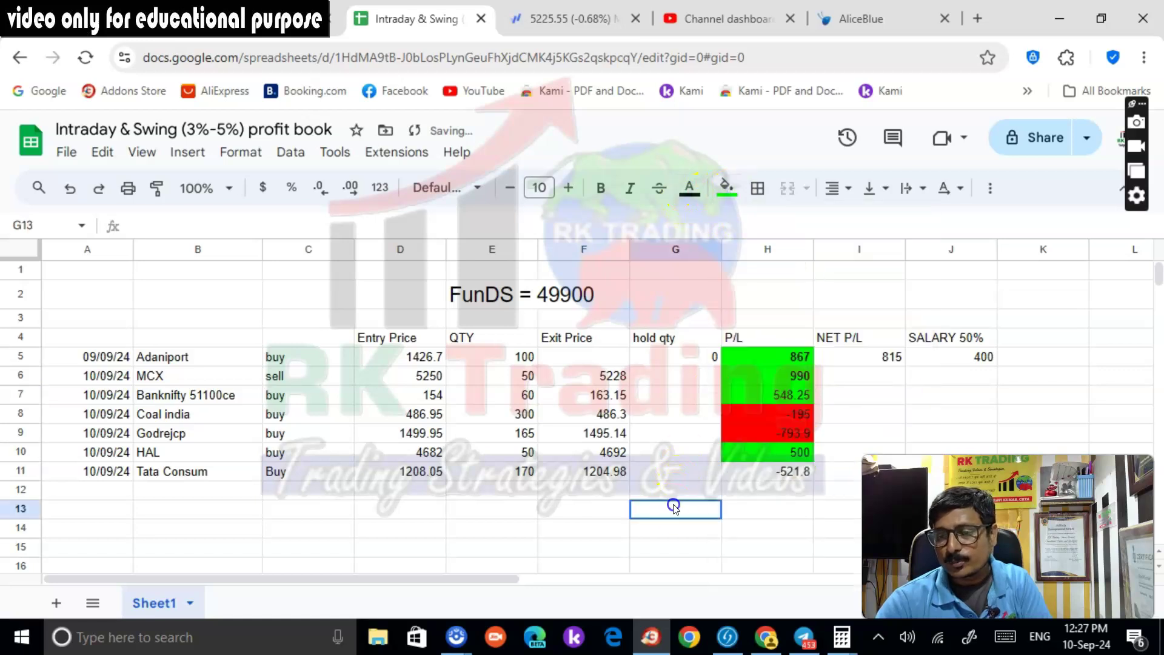
Fill Tata Consum's -521.8 P/L red, then select P/L cells H6 to H12
{"action": "left_click", "coordinate": [786, 473]}
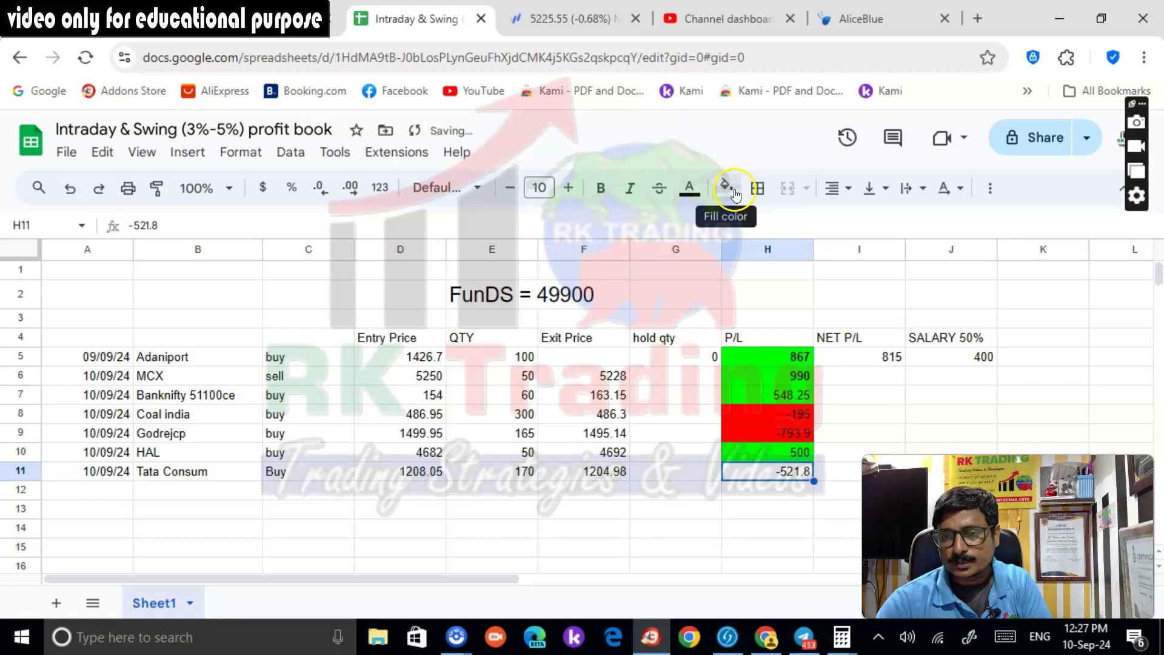
{"action": "left_click", "coordinate": [735, 194]}
{"action": "left_click", "coordinate": [758, 271]}
{"action": "left_click", "coordinate": [962, 376]}
{"action": "scroll", "coordinate": [877, 399], "scroll_direction": "down", "scroll_amount": 3}
{"action": "scroll", "coordinate": [875, 399], "scroll_direction": "up", "scroll_amount": 3}
{"action": "left_click", "coordinate": [798, 377]}
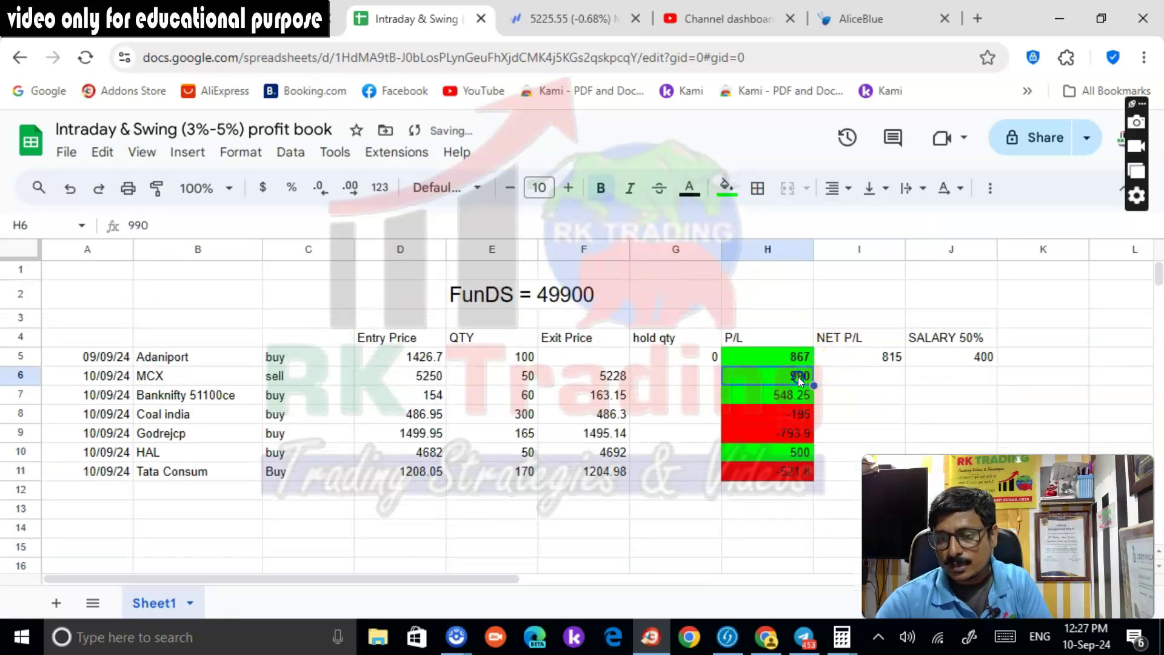
{"action": "left_click", "coordinate": [797, 498], "text": "shift"}
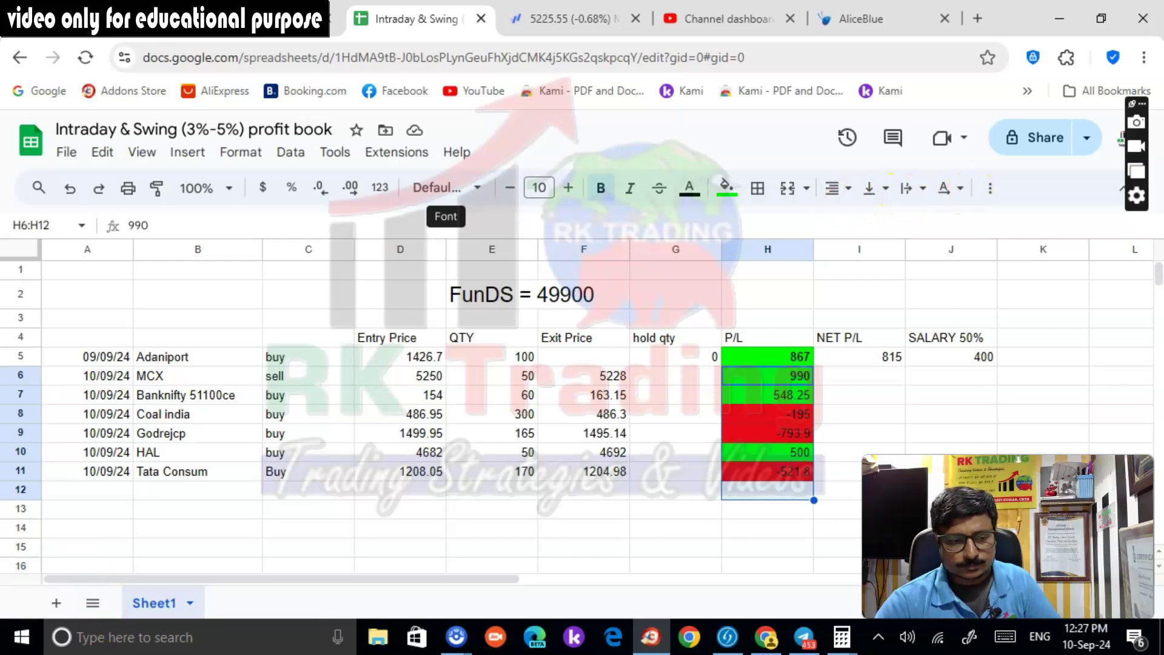
Insert a SUM total of P/L cells H6:H12 into H13
{"action": "left_click", "coordinate": [187, 153]}
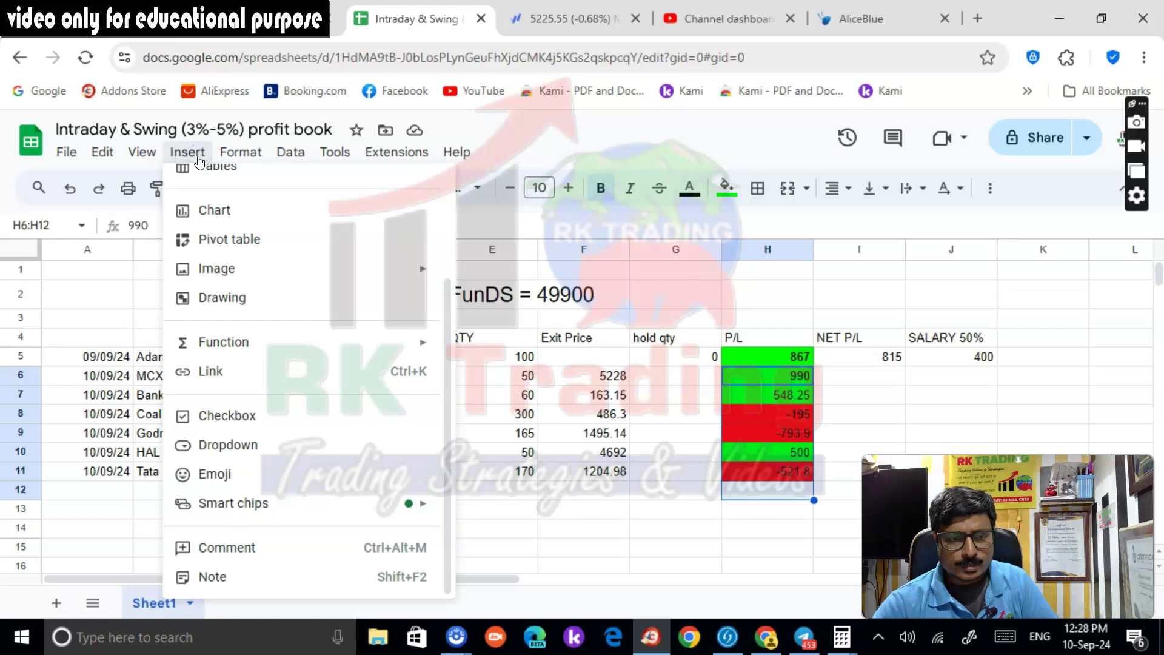
{"action": "mouse_move", "coordinate": [224, 342]}
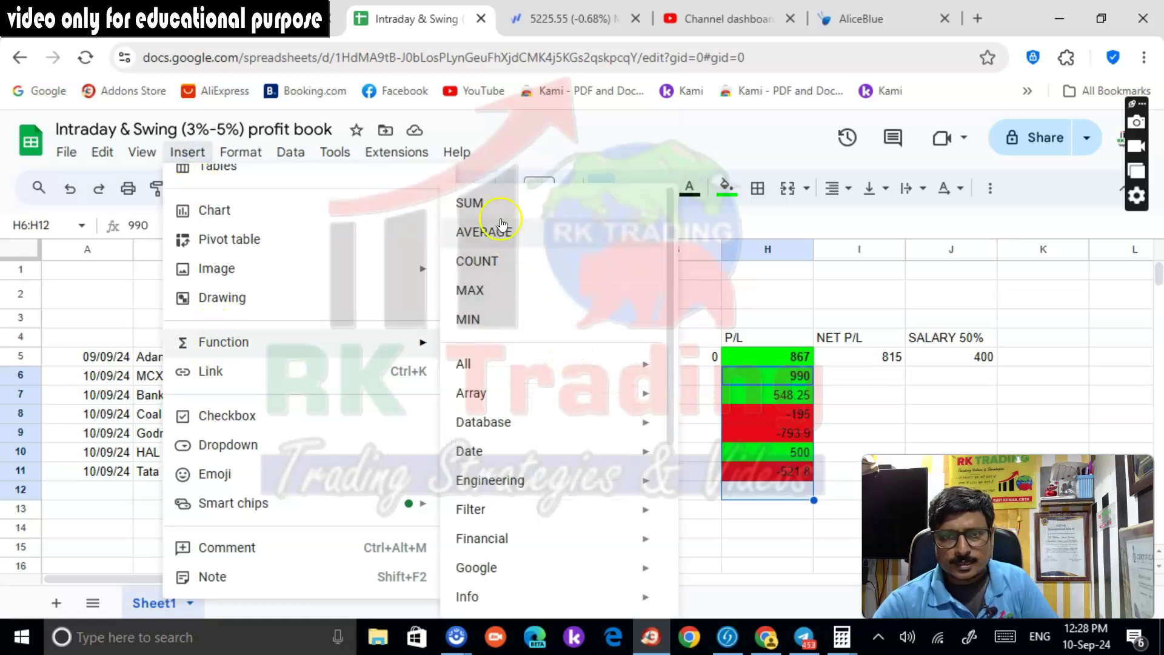
{"action": "left_click", "coordinate": [471, 201]}
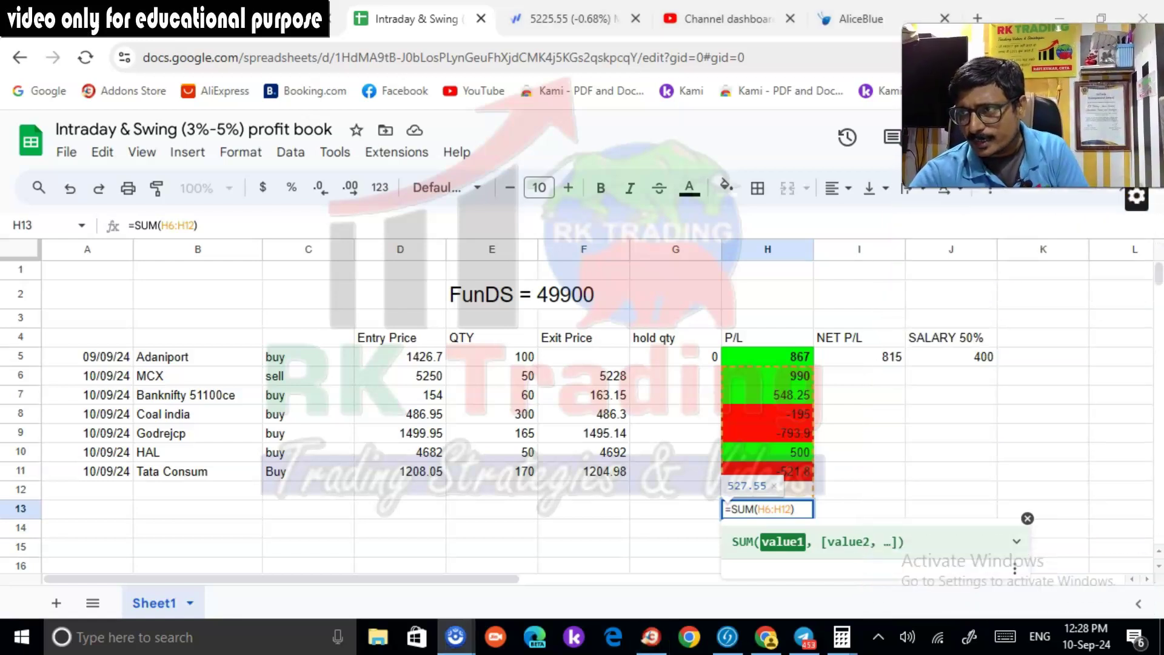
{"action": "scroll", "coordinate": [890, 534], "scroll_direction": "down", "scroll_amount": 3}
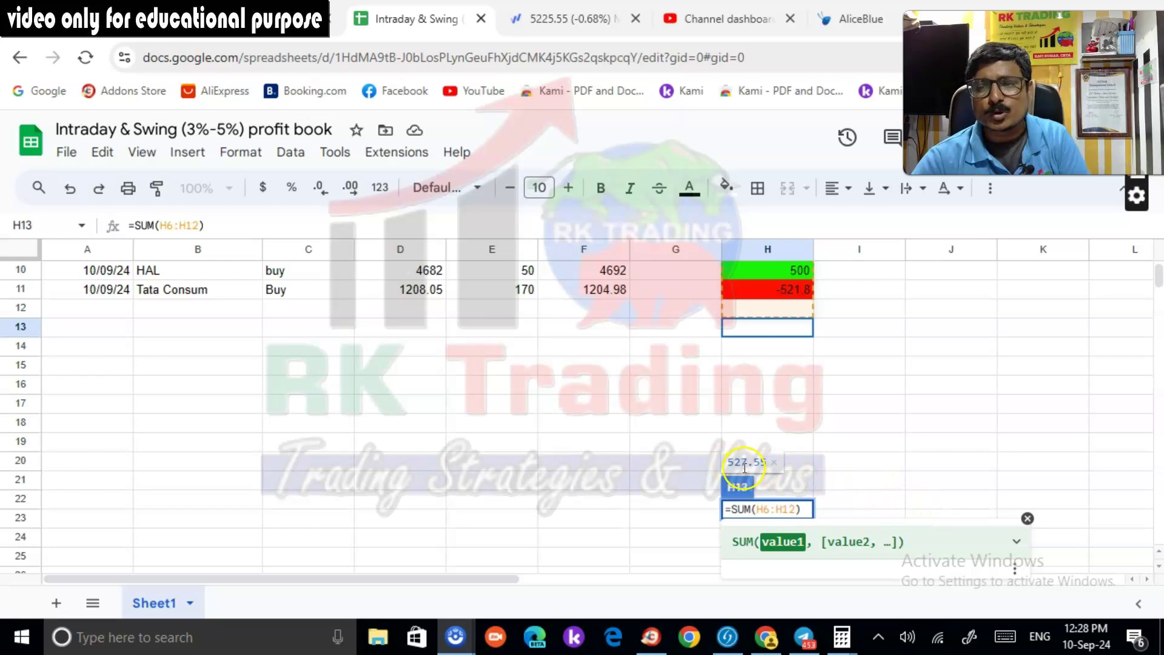
{"action": "left_click", "coordinate": [849, 448]}
Delete the SUM total from cell H13
{"action": "left_click", "coordinate": [798, 333]}
{"action": "scroll", "coordinate": [801, 467], "scroll_direction": "up", "scroll_amount": 3}
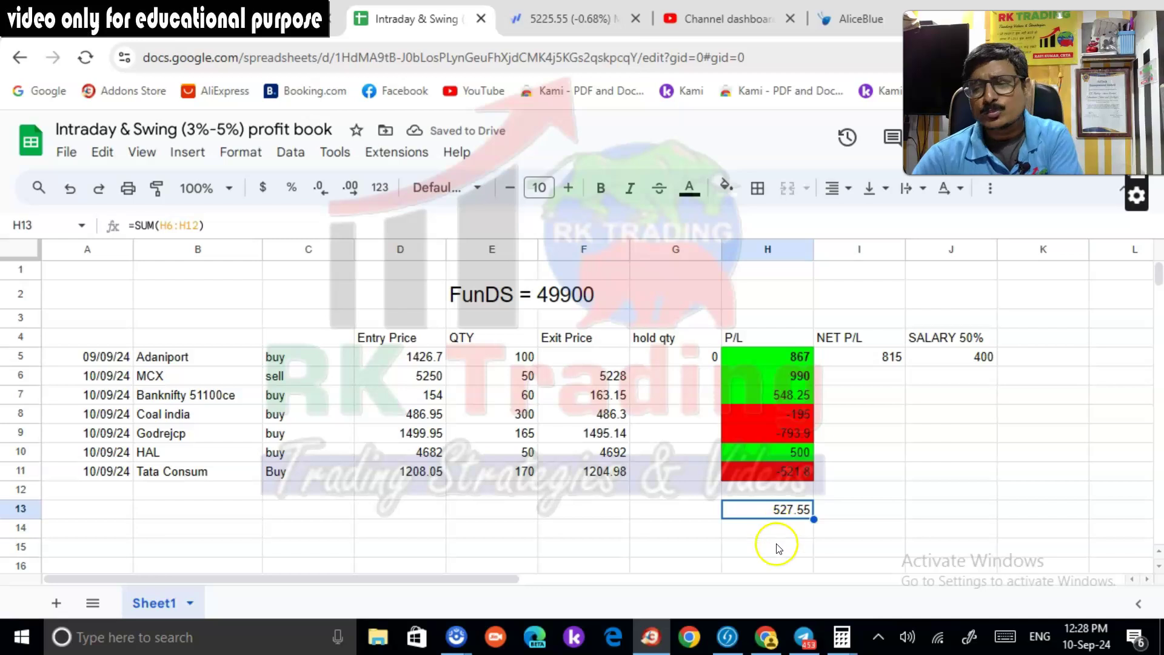
{"action": "key", "text": "Delete"}
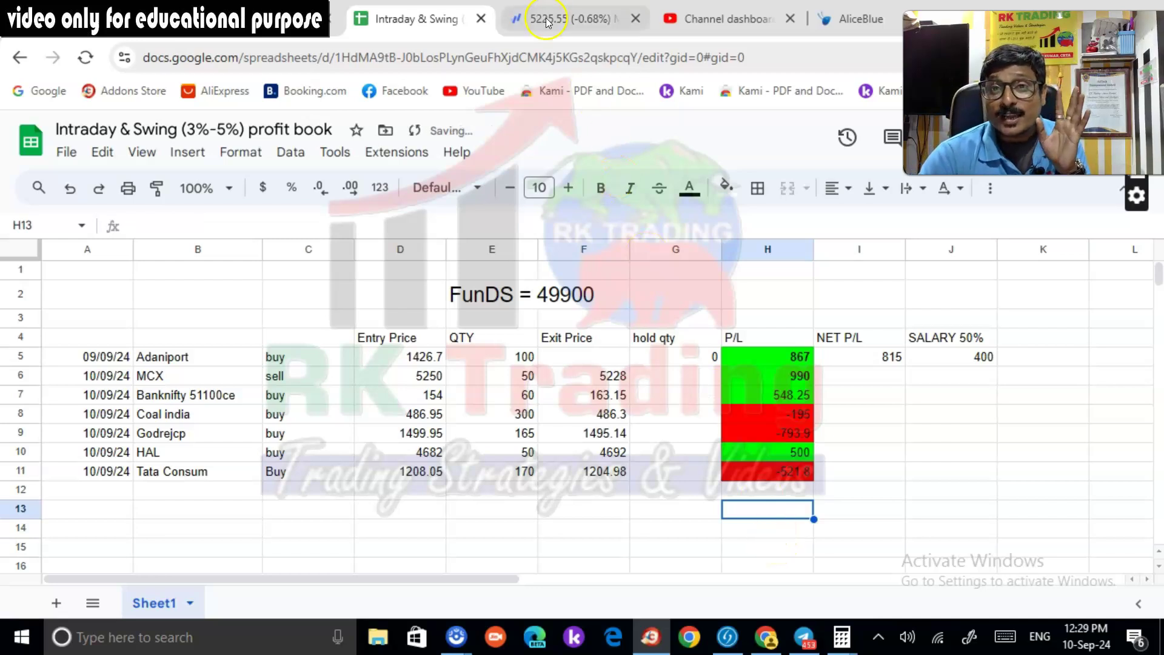
In Kotak Neo, open F&O and view today's closed orders list
{"action": "left_click", "coordinate": [77, 27]}
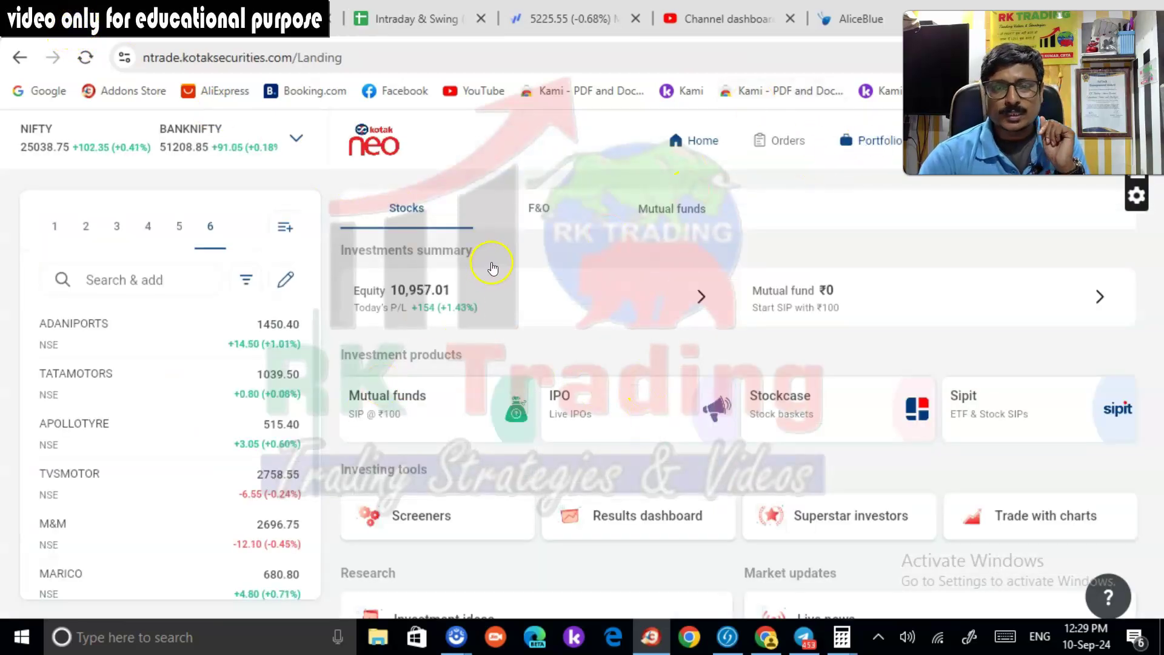
{"action": "left_click", "coordinate": [546, 229]}
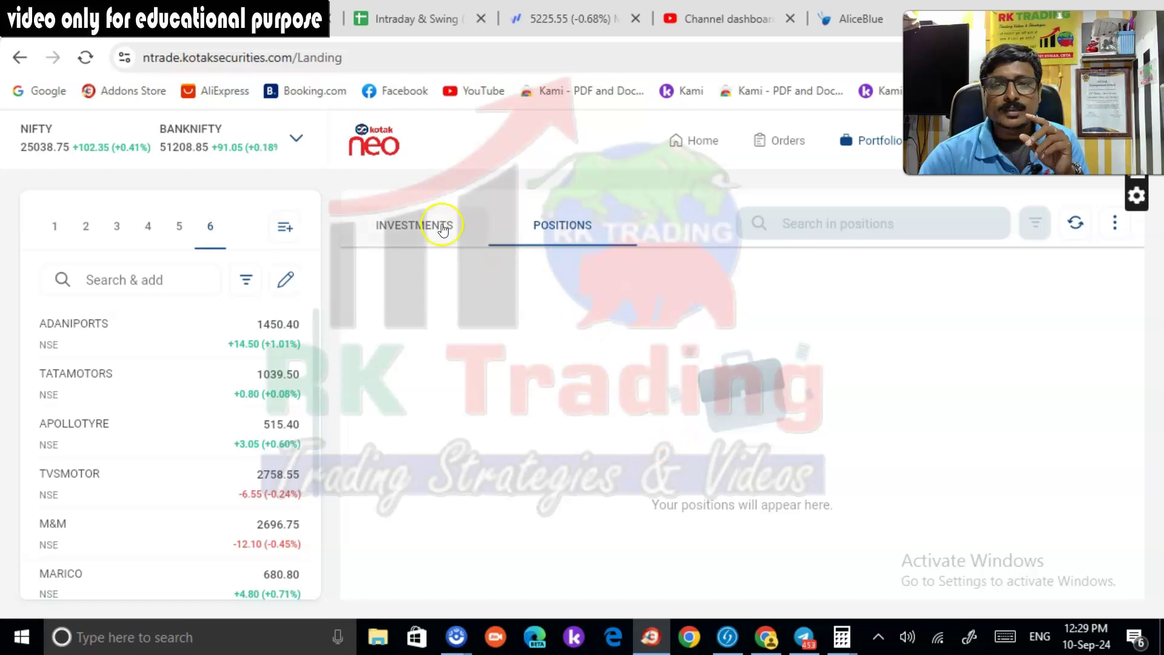
{"action": "left_click", "coordinate": [782, 142]}
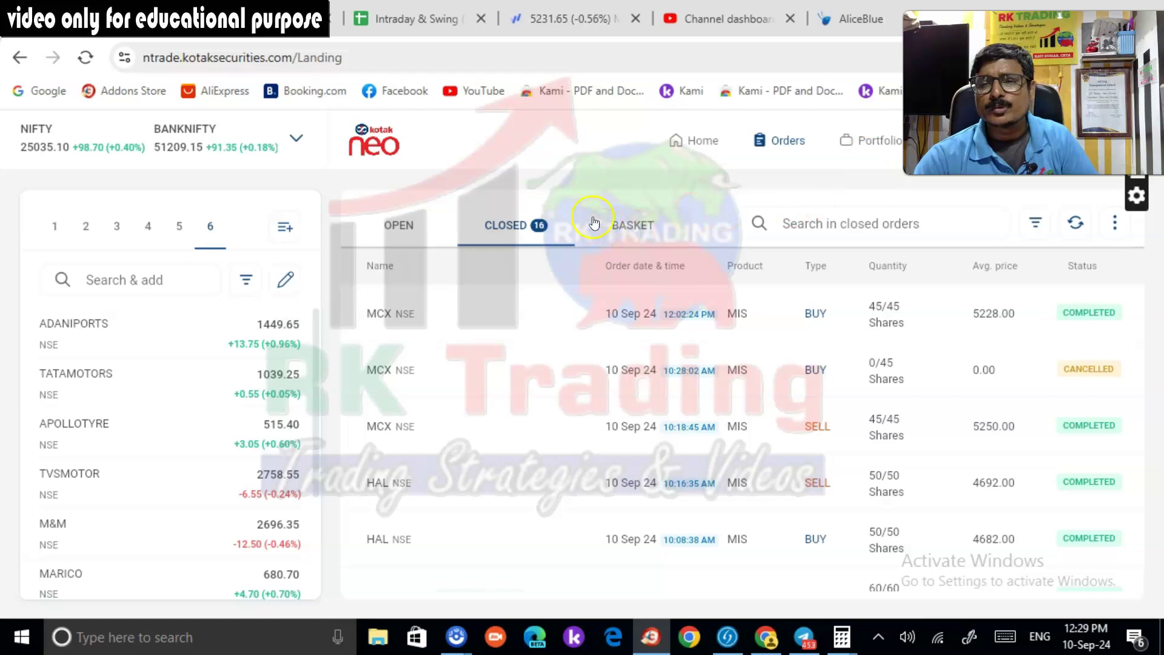
Open Positions and refresh P/L so the 6 closed positions show realised +528
{"action": "left_click", "coordinate": [866, 146]}
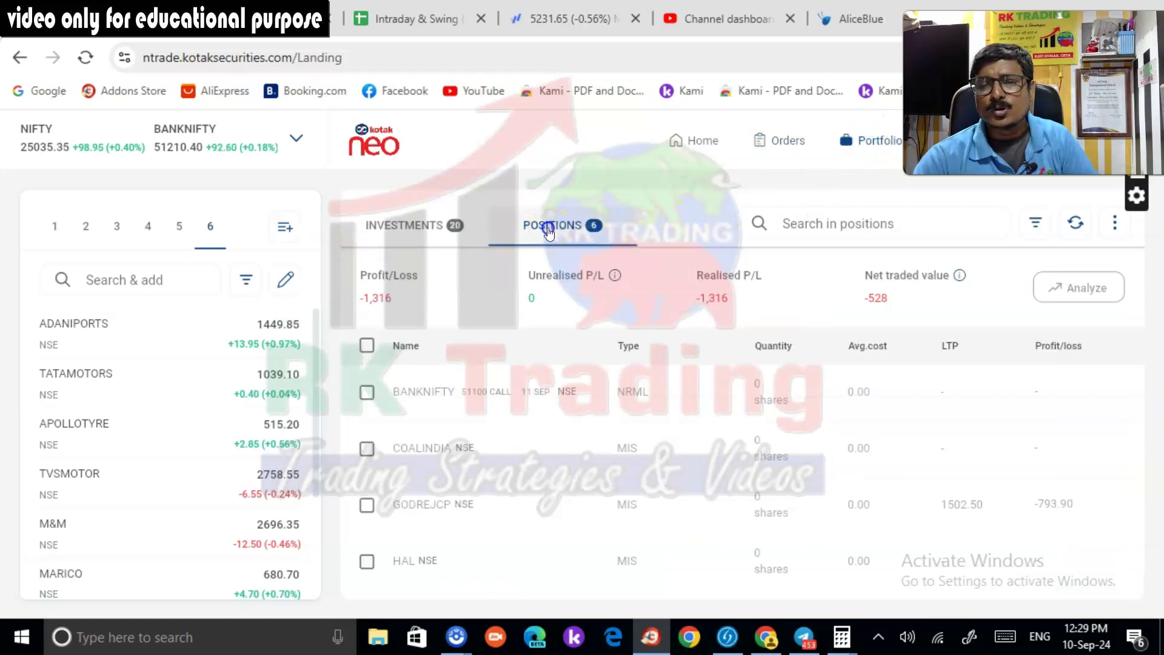
{"action": "scroll", "coordinate": [776, 472], "scroll_direction": "down", "scroll_amount": 2}
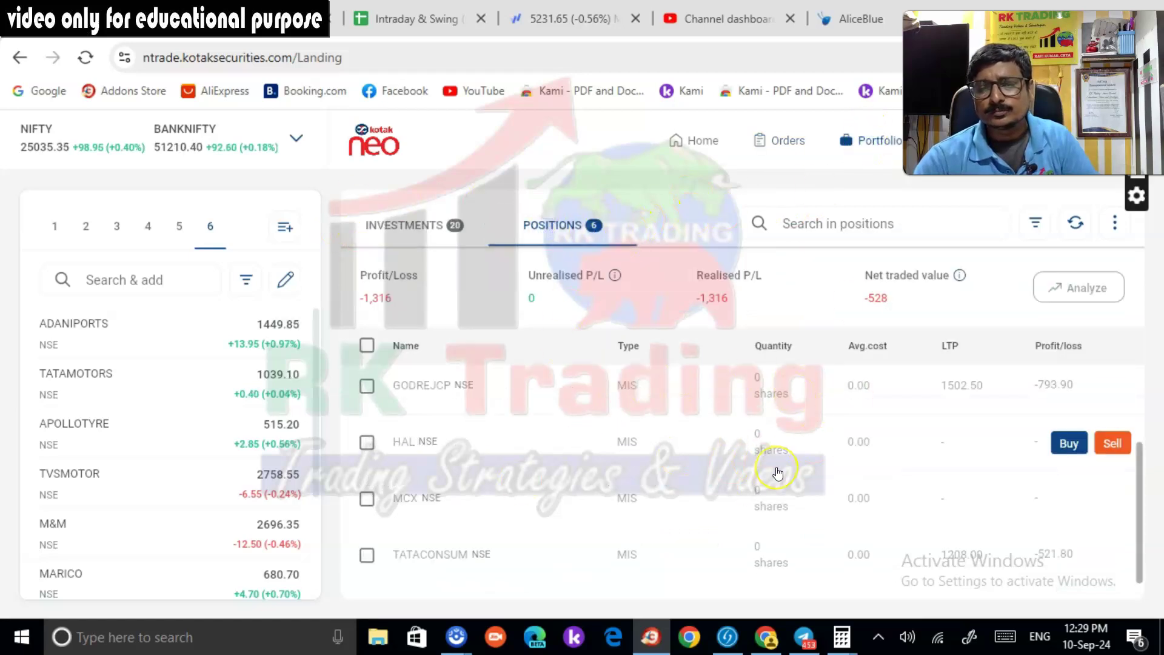
{"action": "scroll", "coordinate": [781, 477], "scroll_direction": "up", "scroll_amount": 2}
{"action": "scroll", "coordinate": [785, 533], "scroll_direction": "down", "scroll_amount": 2}
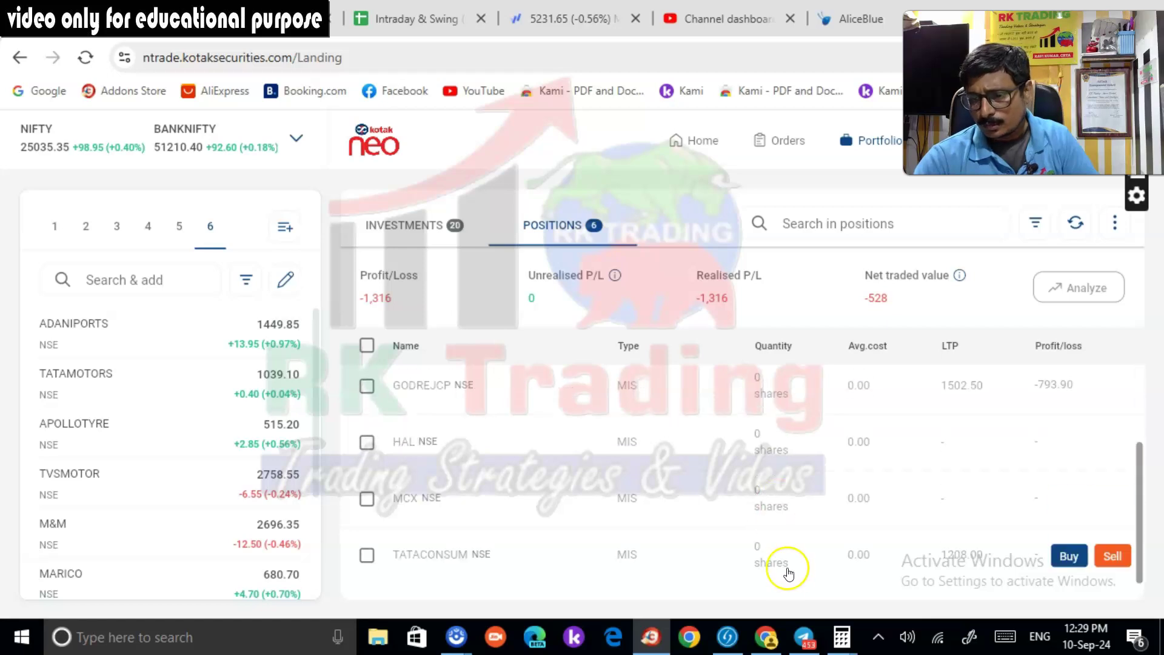
{"action": "scroll", "coordinate": [476, 395], "scroll_direction": "up", "scroll_amount": 2}
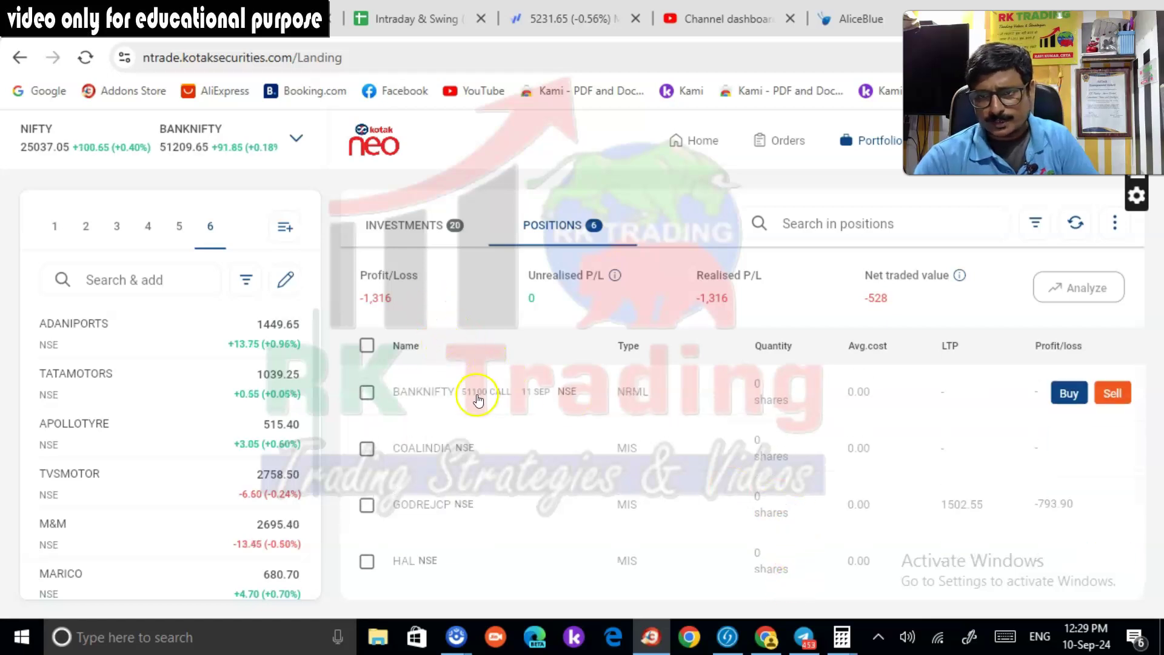
{"action": "left_click", "coordinate": [1075, 222]}
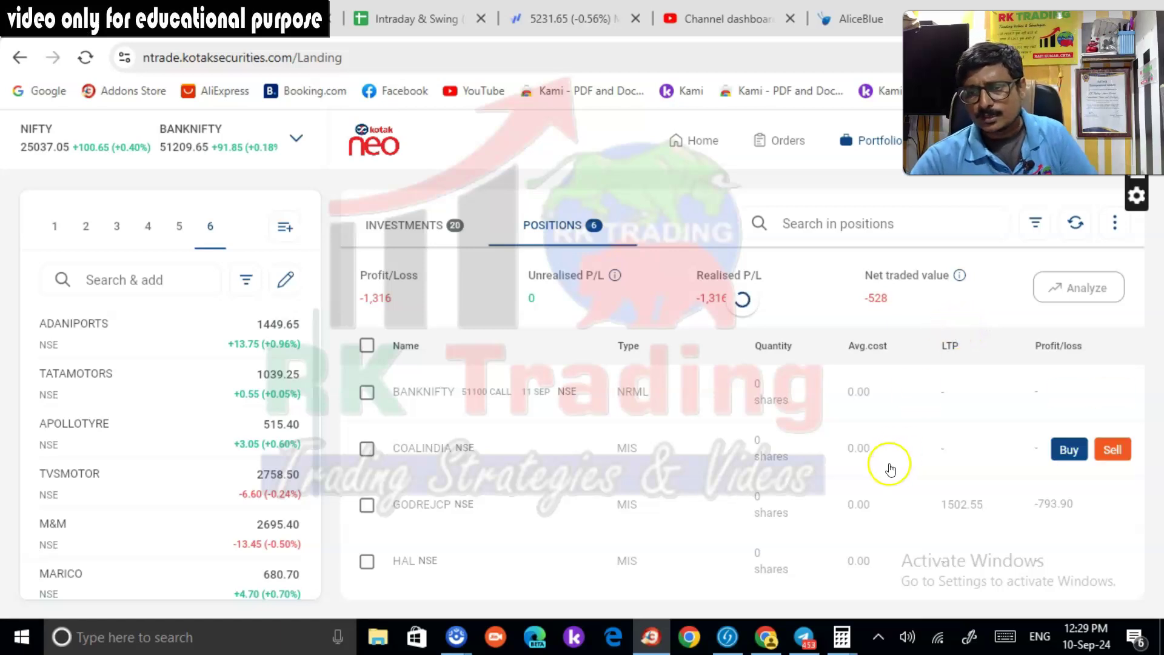
{"action": "scroll", "coordinate": [891, 467], "scroll_direction": "down", "scroll_amount": 2}
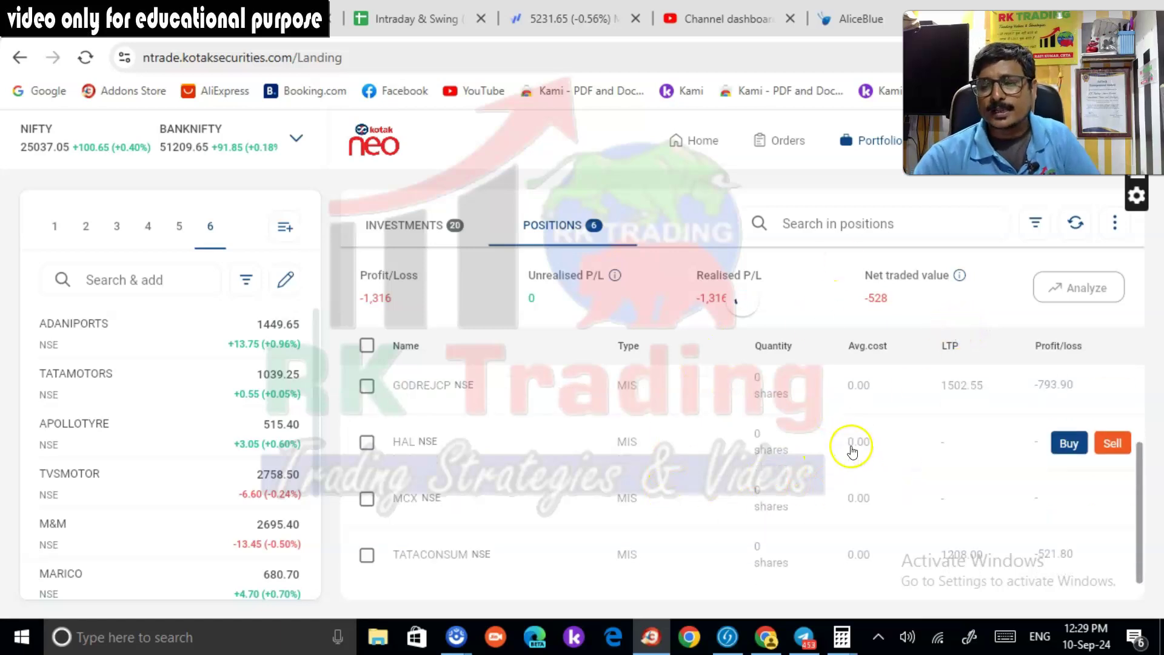
{"action": "scroll", "coordinate": [890, 463], "scroll_direction": "up", "scroll_amount": 2}
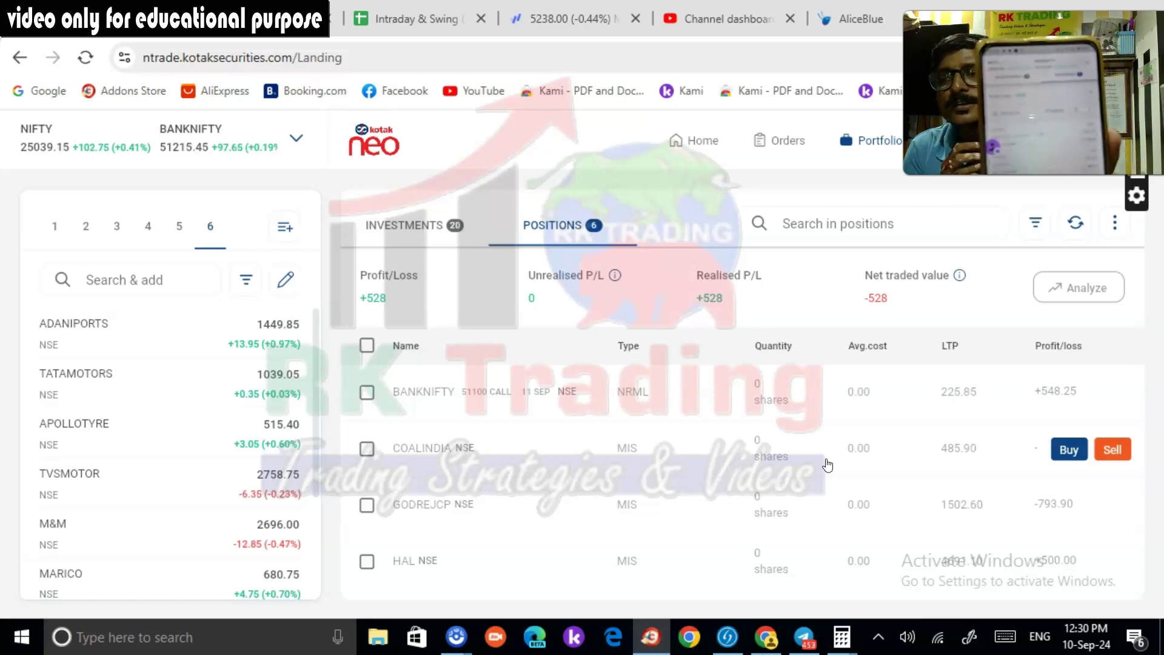
Glance back at the profit book, selecting cells I13 and J11
{"action": "left_click", "coordinate": [371, 300]}
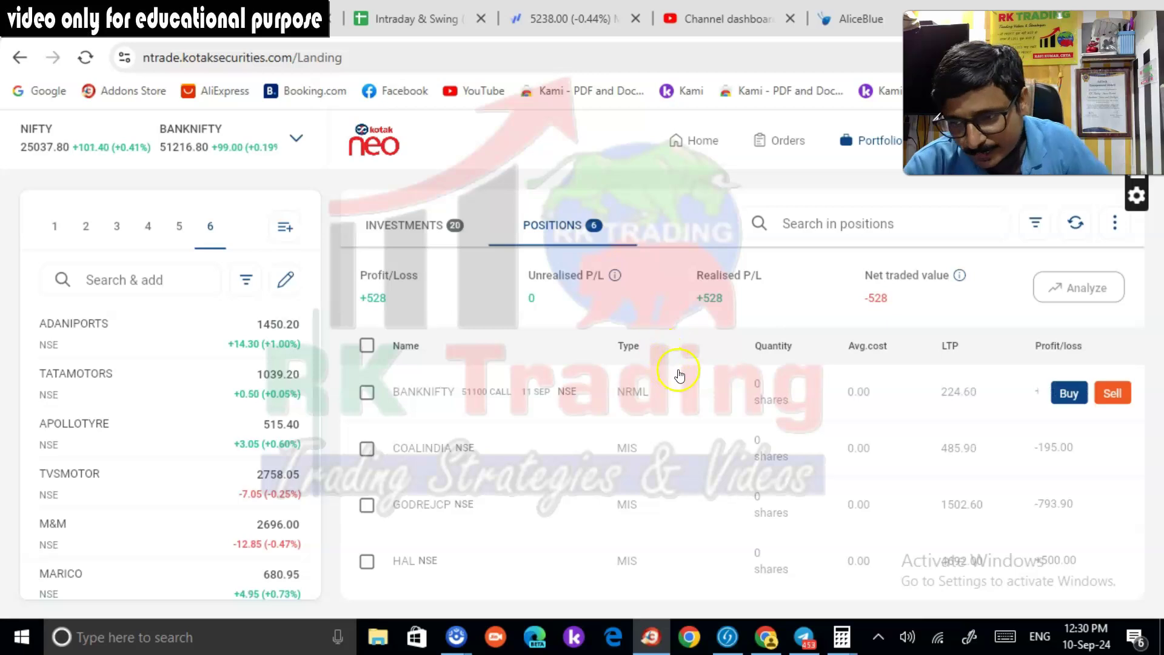
{"action": "left_click", "coordinate": [388, 25]}
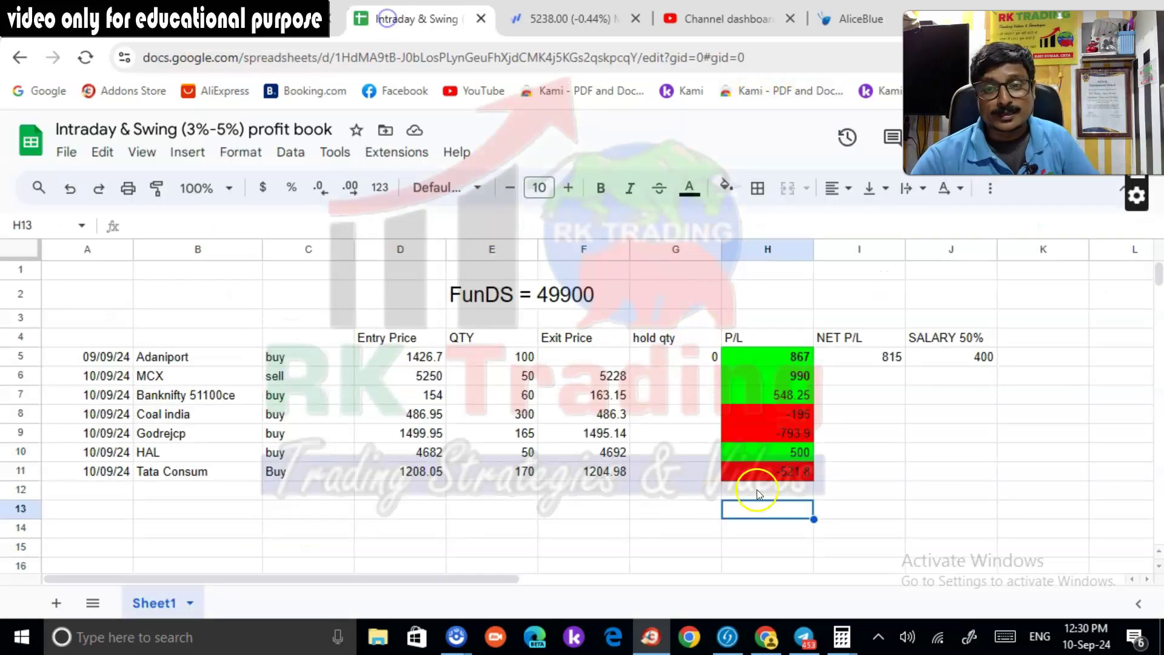
{"action": "left_click", "coordinate": [870, 514]}
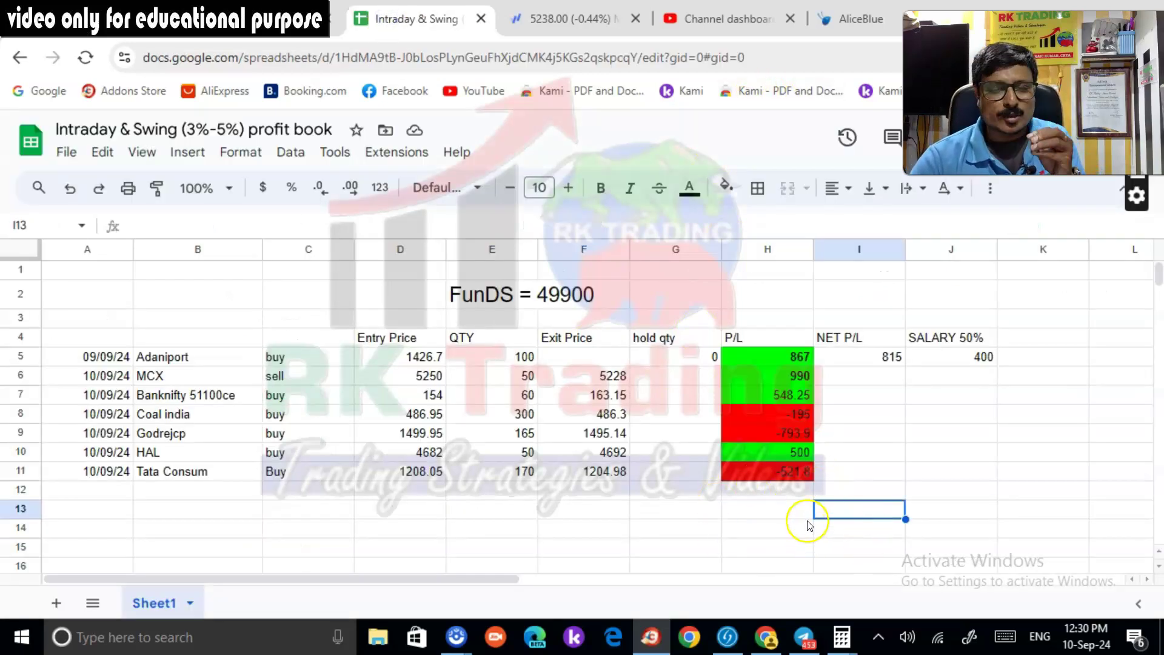
{"action": "left_click", "coordinate": [959, 477]}
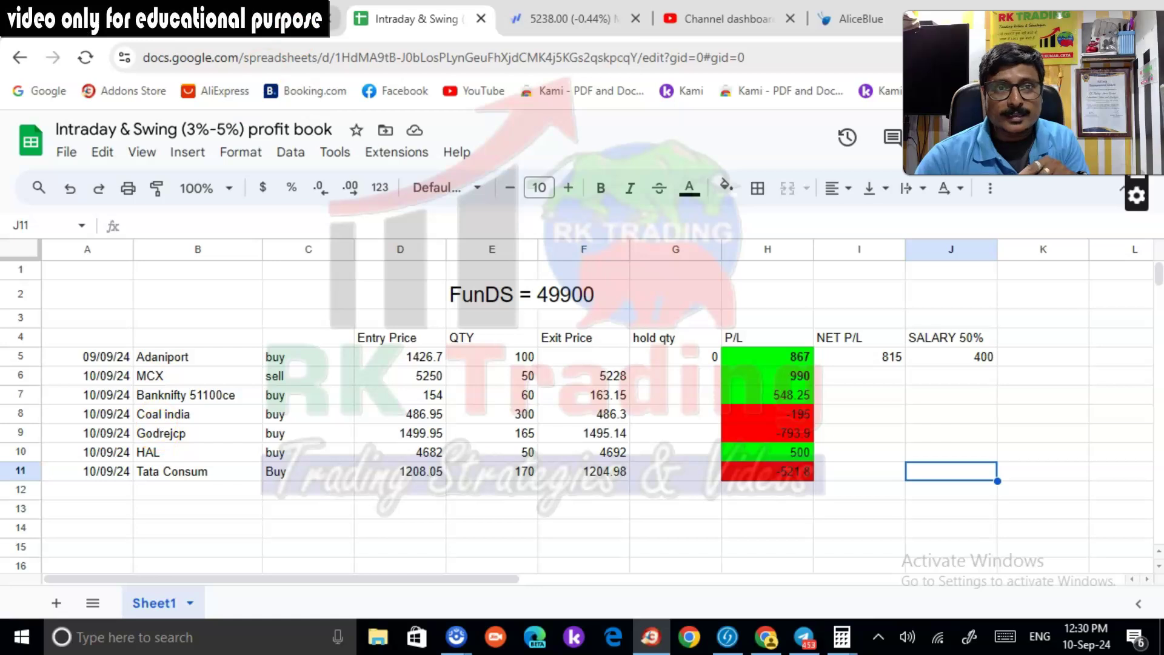
Open the MCX position's buy/sell details in Kotak Neo to confirm +990, then return to the sheet
{"action": "left_click", "coordinate": [242, 20]}
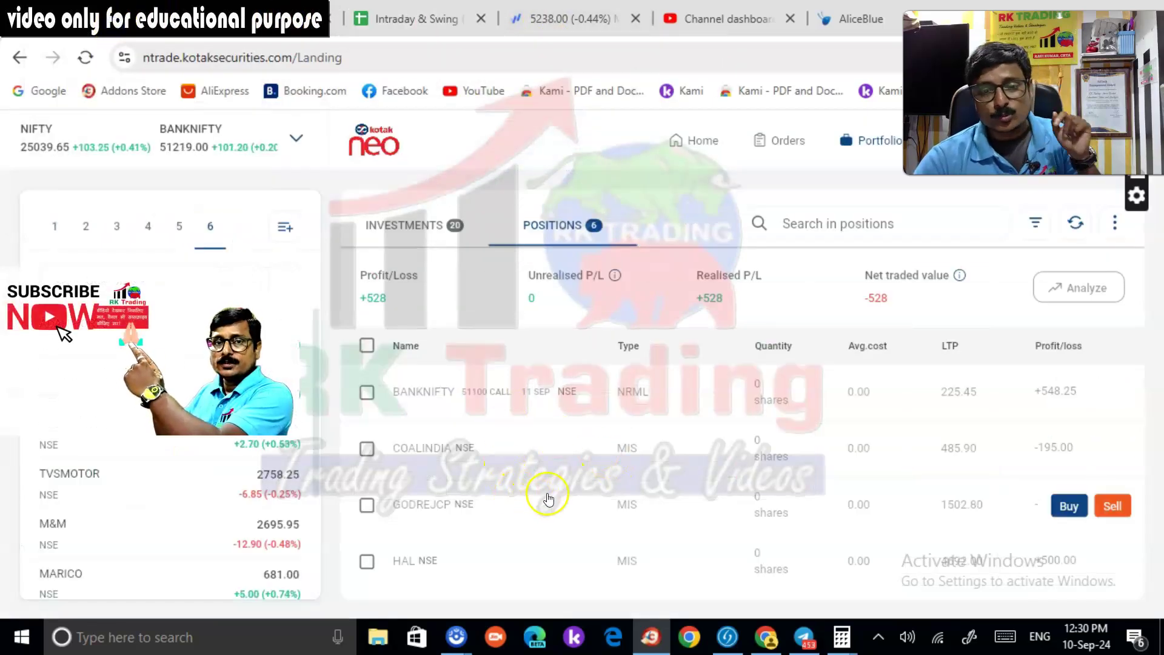
{"action": "scroll", "coordinate": [457, 527], "scroll_direction": "down", "scroll_amount": 2}
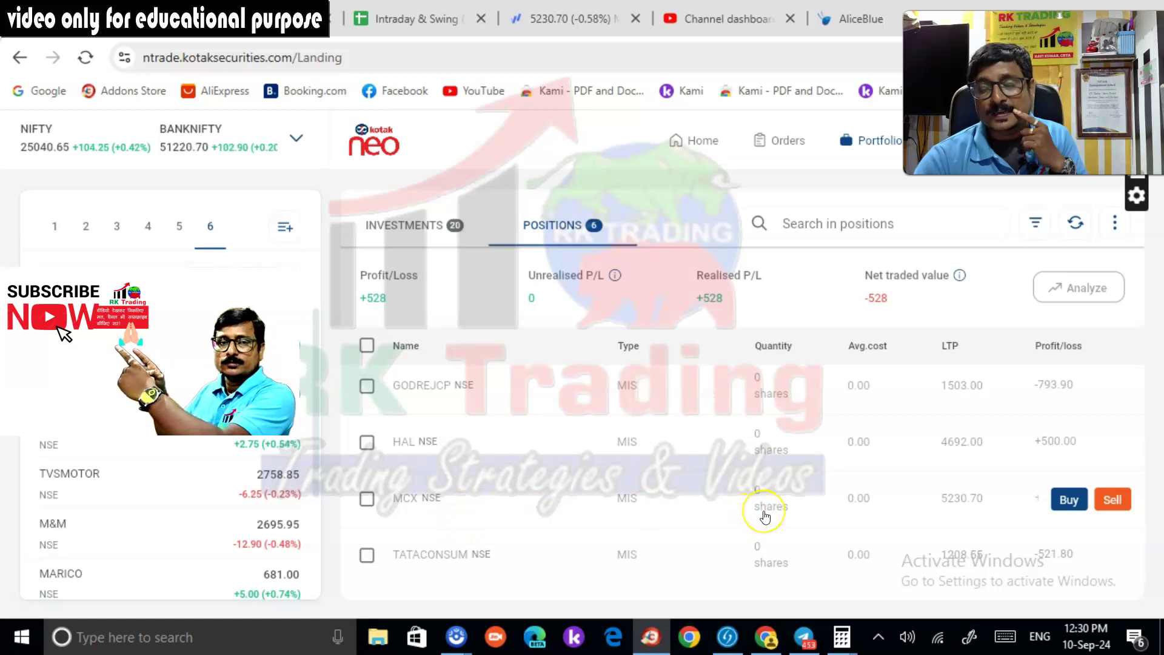
{"action": "left_click", "coordinate": [801, 507]}
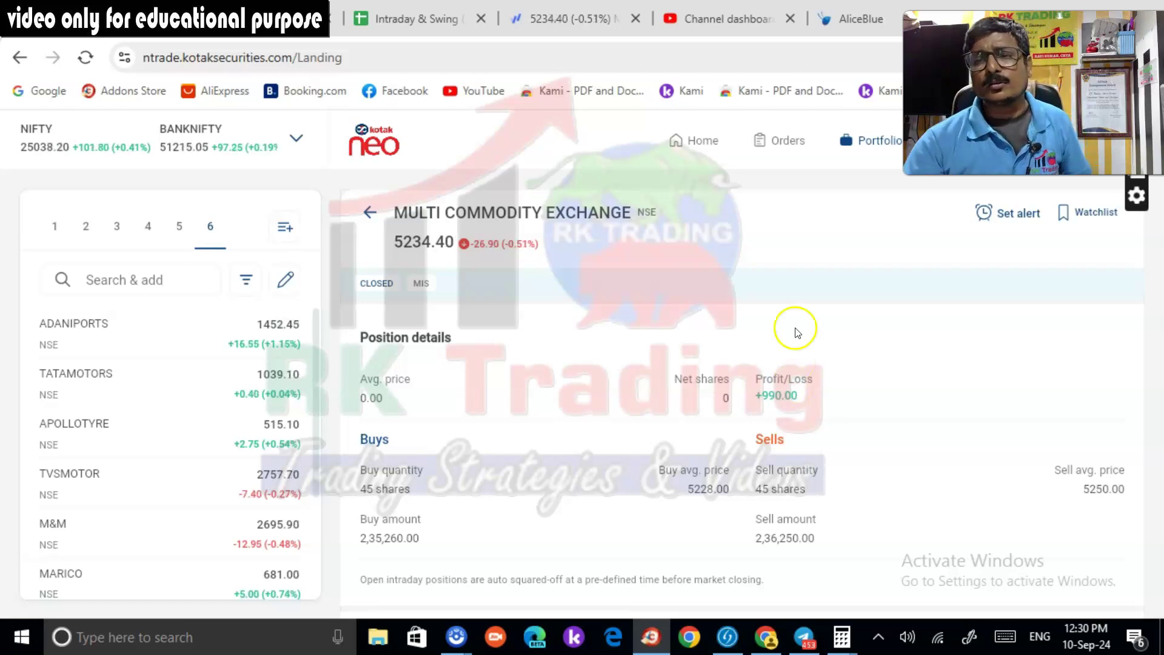
{"action": "left_click", "coordinate": [695, 140]}
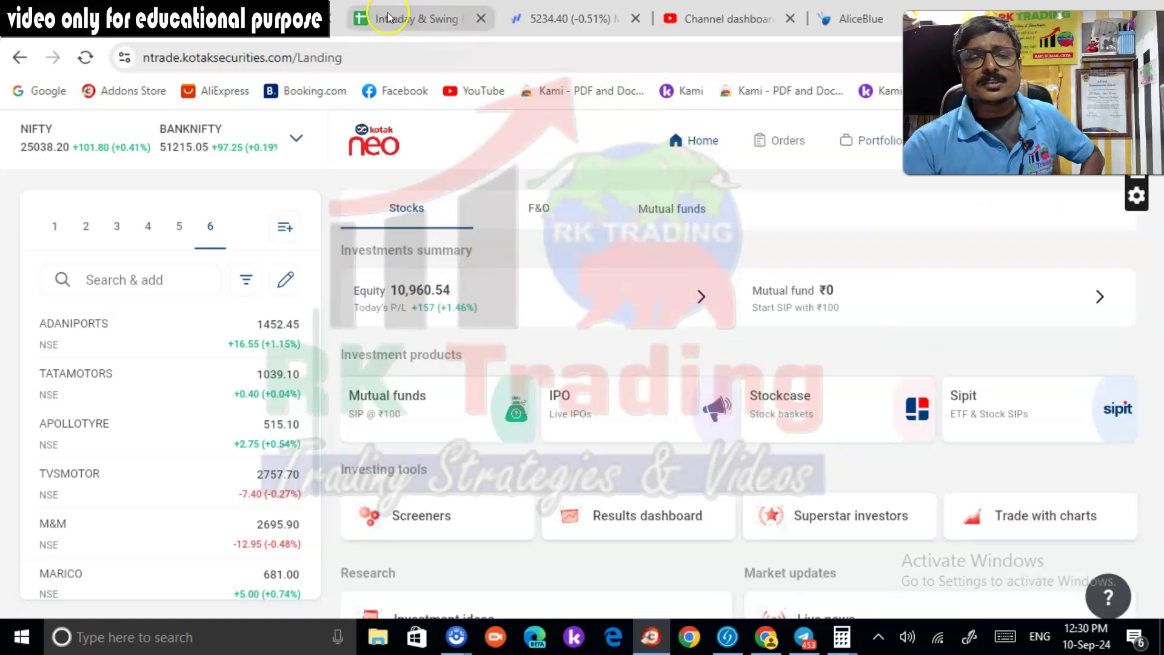
{"action": "left_click", "coordinate": [402, 22]}
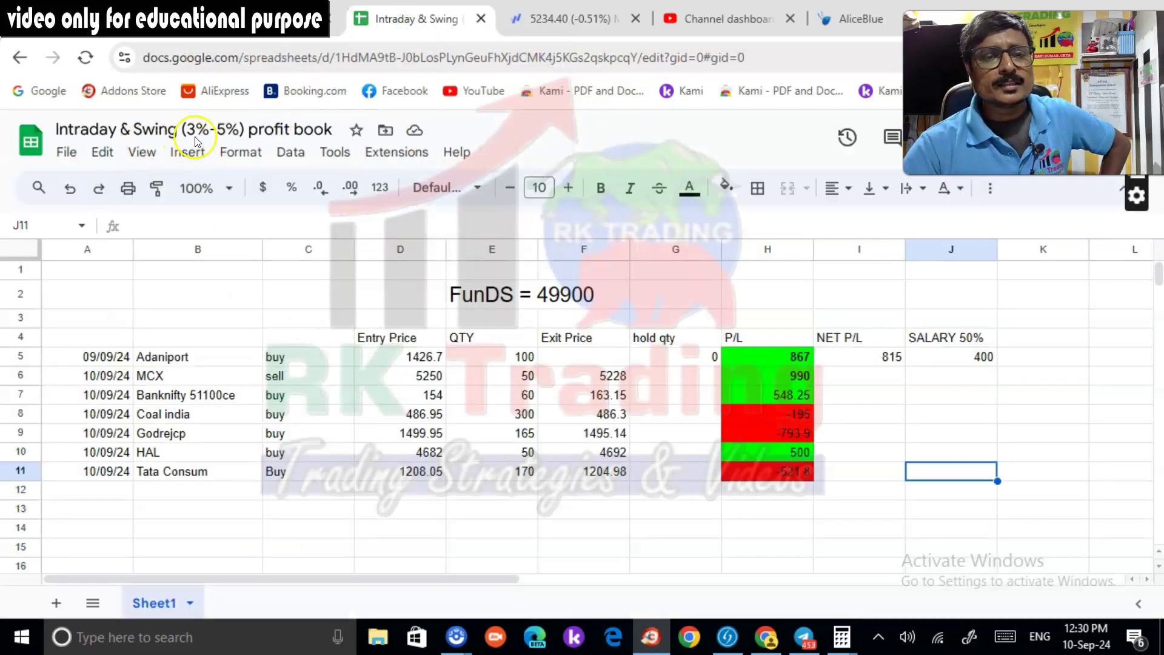
Compare the 49900 fund amount in F2 with Kotak Neo's available funds, then select J6
{"action": "left_click", "coordinate": [772, 477]}
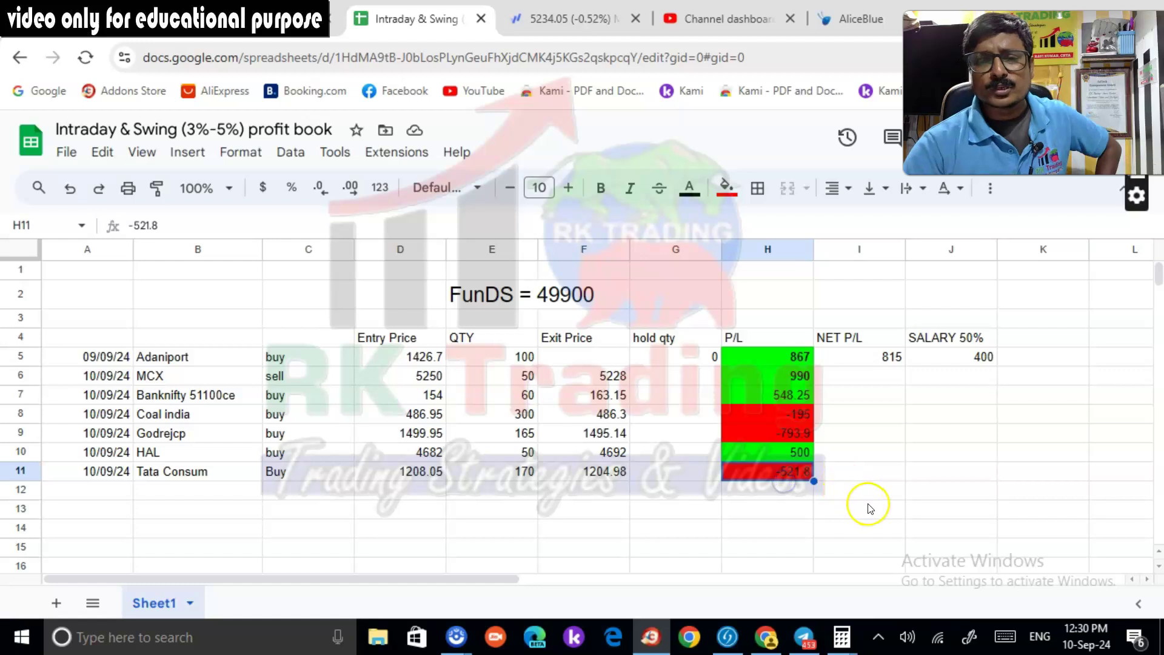
{"action": "left_click", "coordinate": [616, 297]}
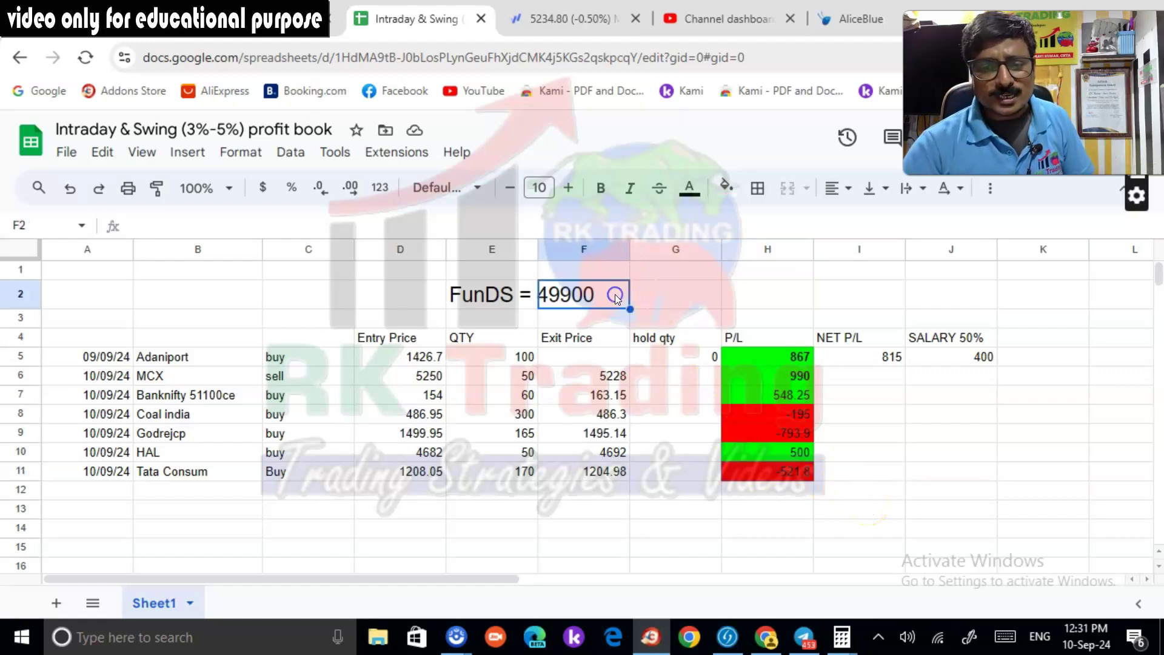
{"action": "left_click", "coordinate": [564, 20]}
{"action": "left_click", "coordinate": [97, 19]}
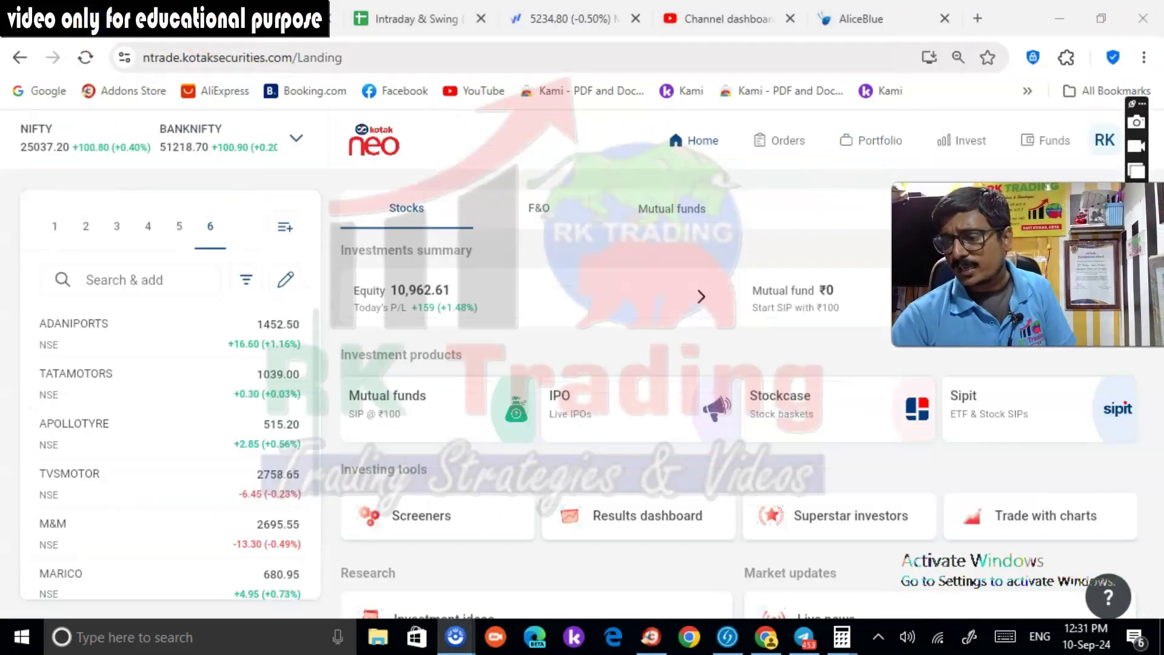
{"action": "left_click", "coordinate": [1038, 140]}
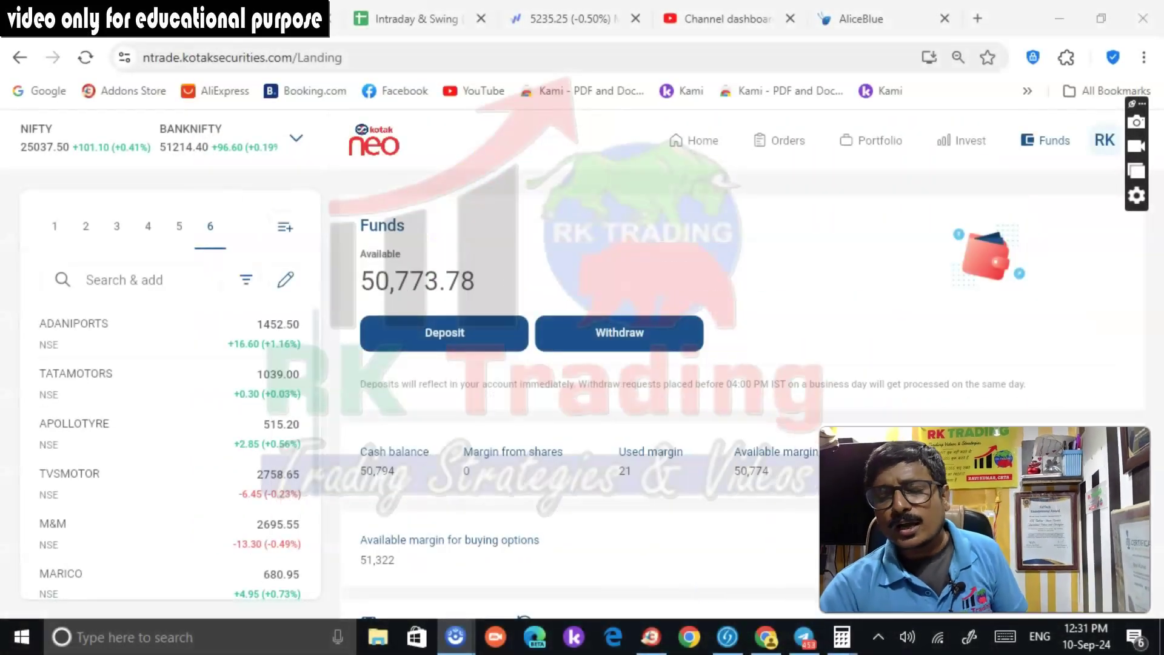
{"action": "left_click", "coordinate": [394, 19]}
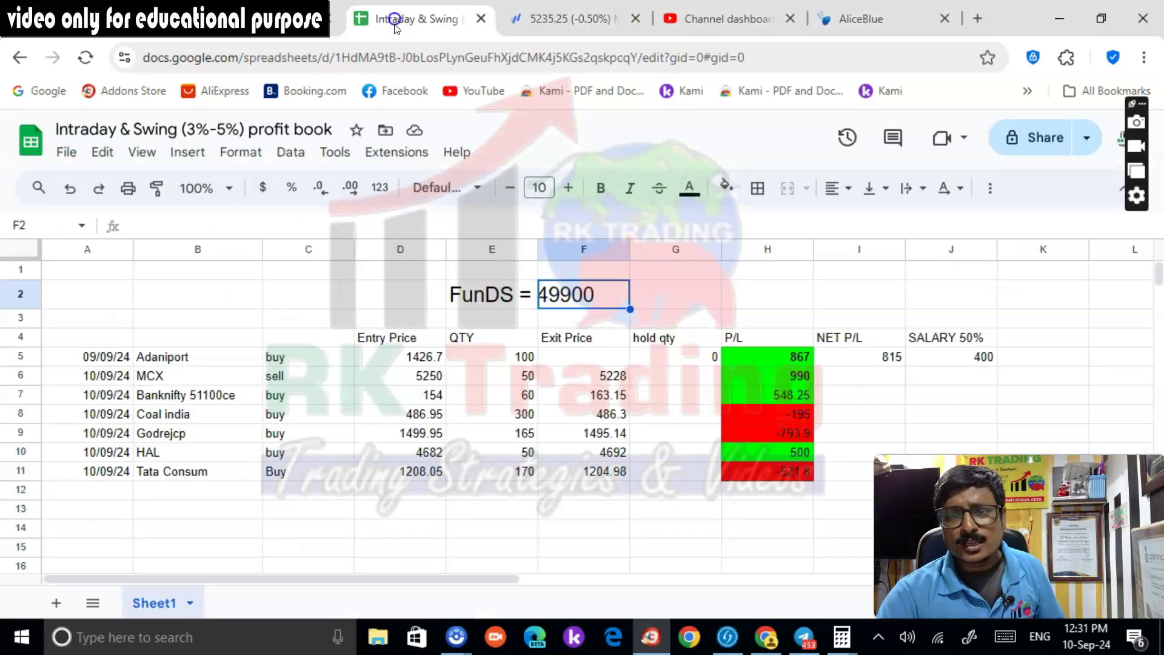
{"action": "left_click", "coordinate": [953, 375]}
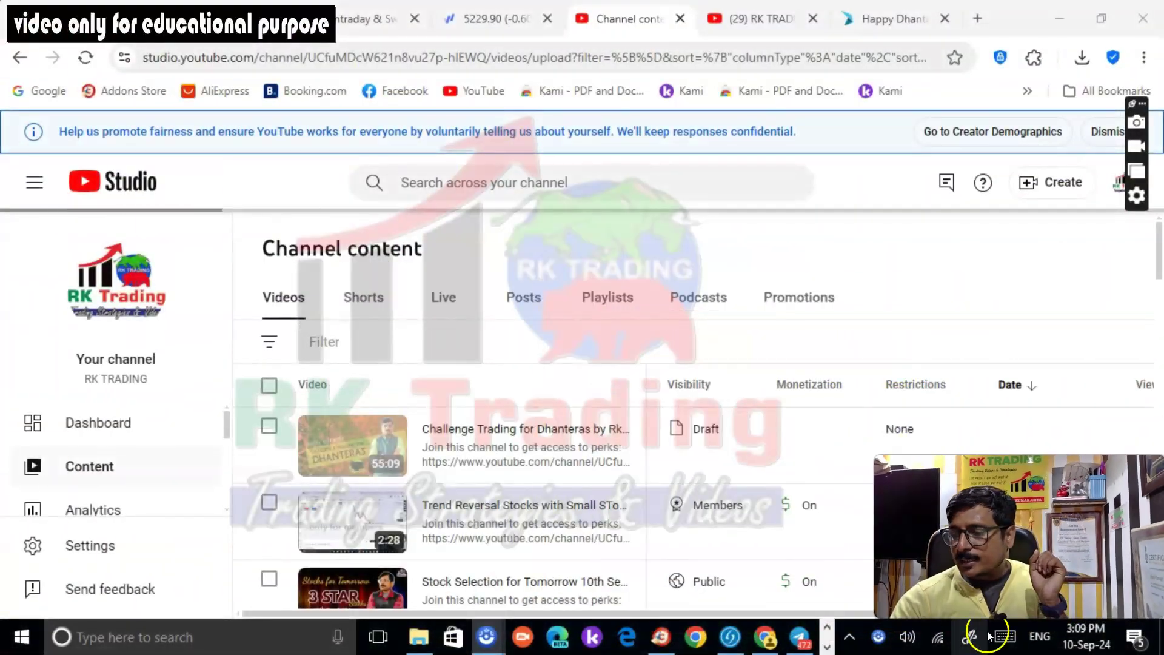
Reload Kotak Neo's positions and confirm the total profit now reads +845
{"action": "left_click", "coordinate": [93, 32]}
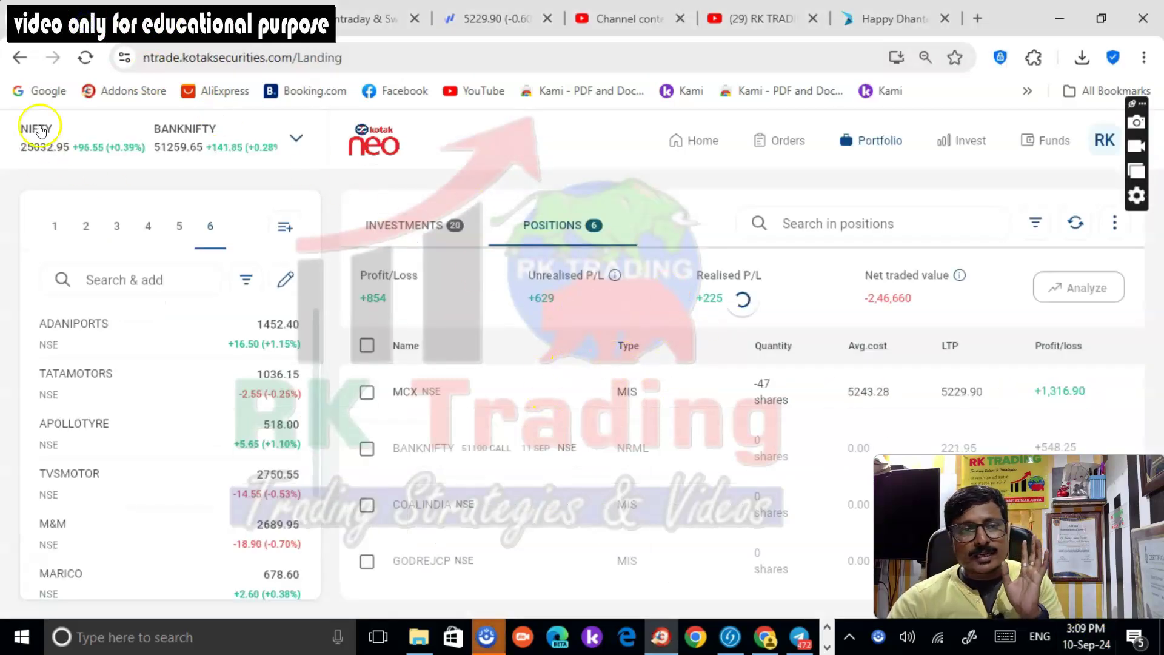
{"action": "left_click", "coordinate": [85, 59]}
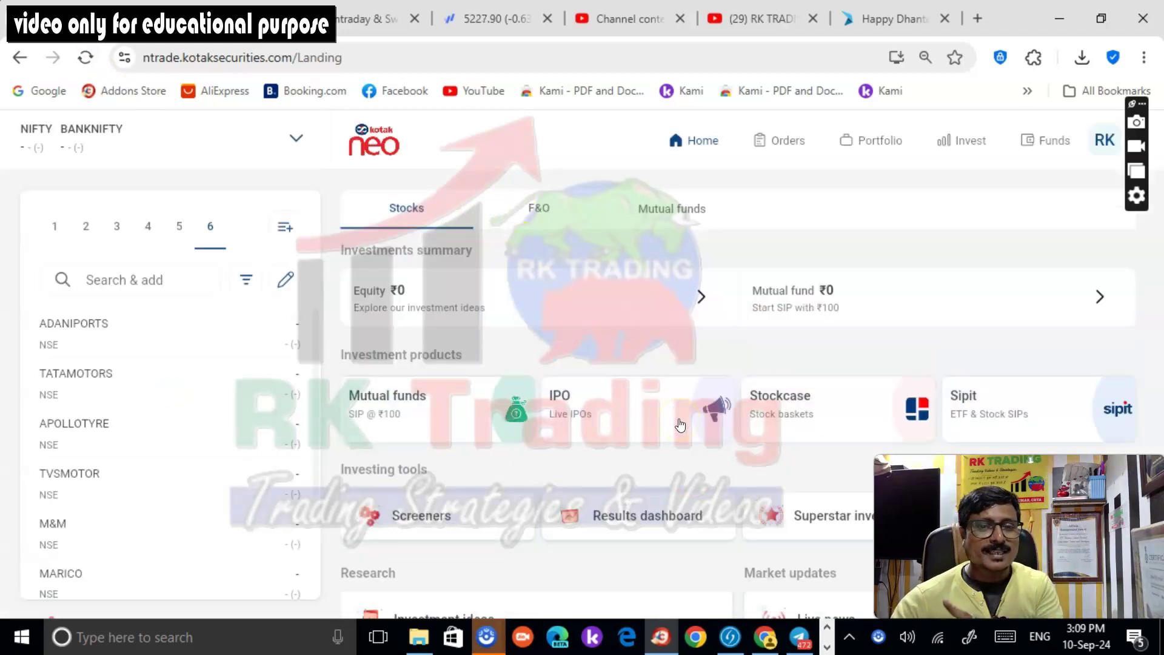
{"action": "left_click", "coordinate": [882, 142]}
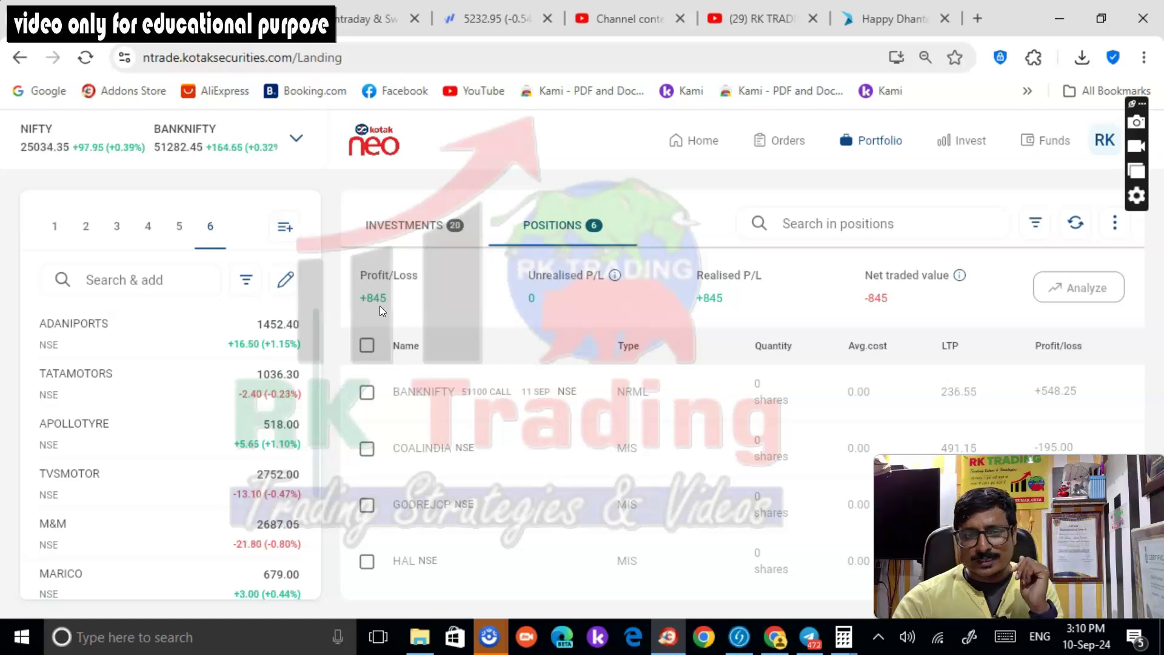
{"action": "left_click", "coordinate": [389, 294]}
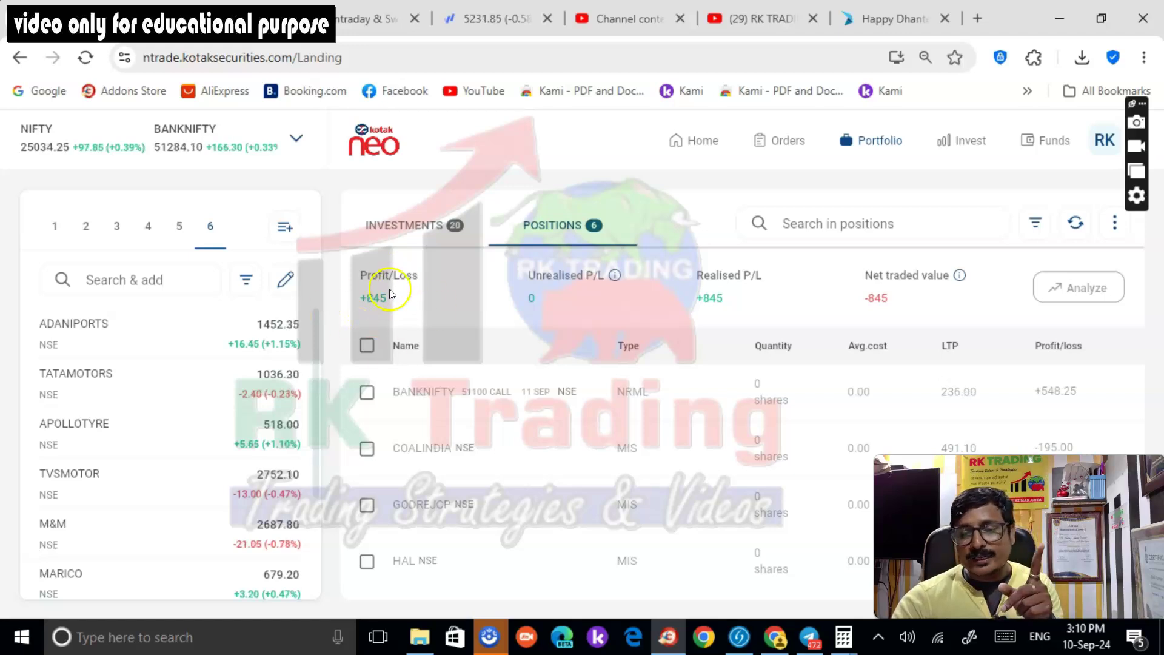
{"action": "left_click", "coordinate": [354, 20]}
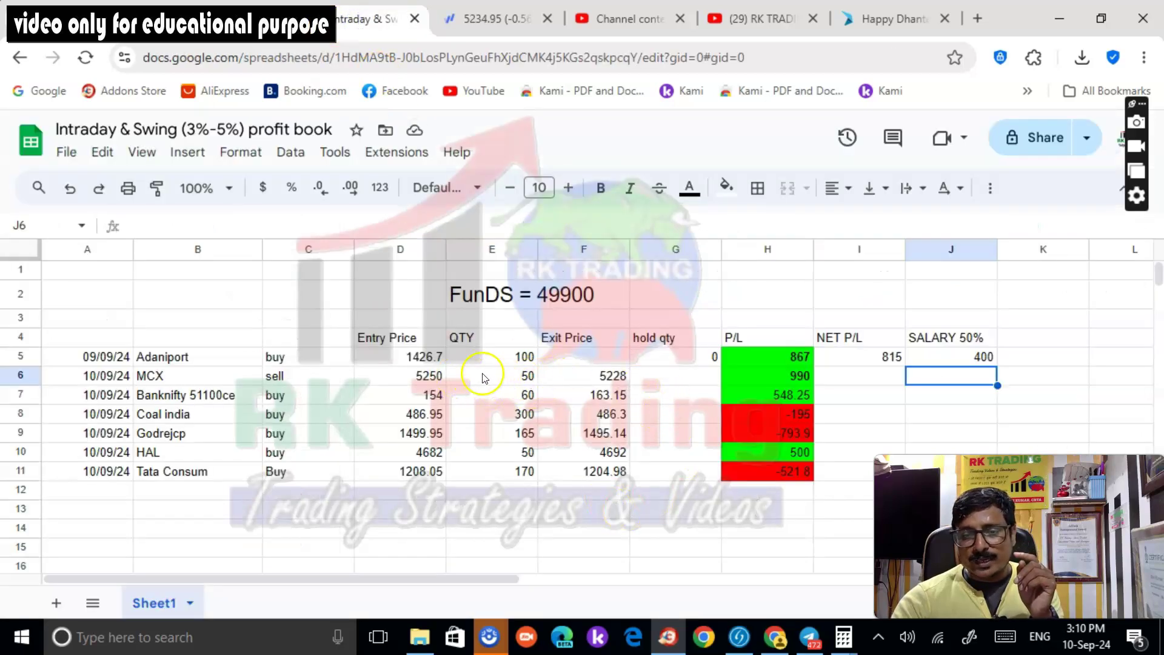
Change the MCX quantity in E6 from 50 to 90, then go back to Kotak Neo
{"action": "left_click", "coordinate": [526, 382]}
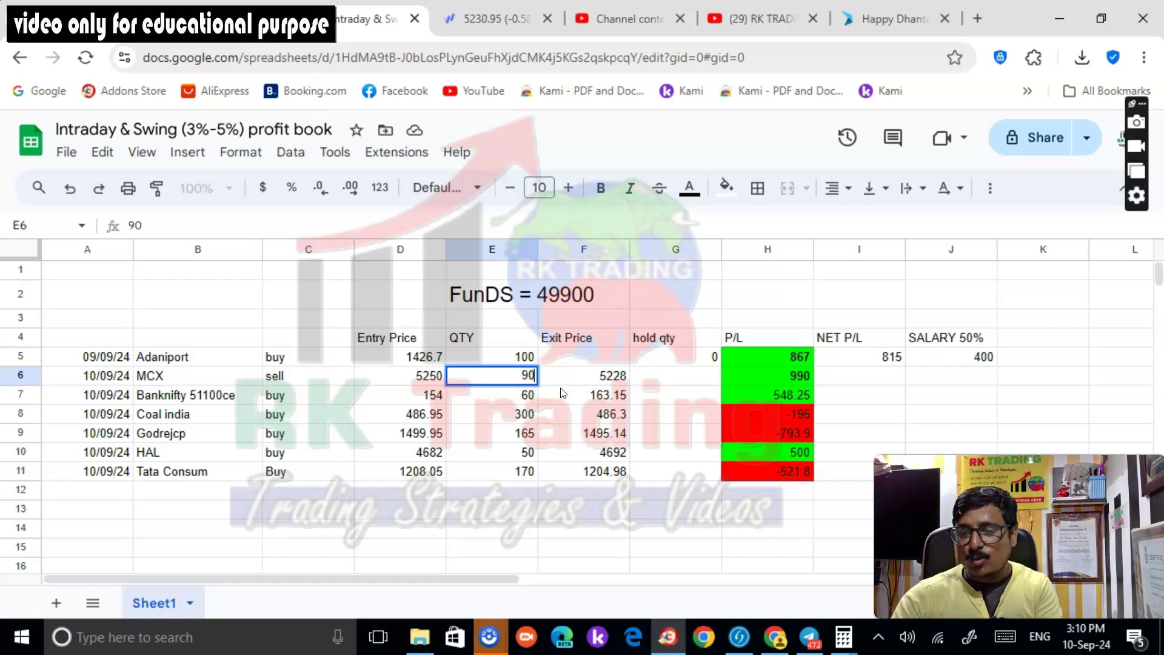
{"action": "left_click", "coordinate": [785, 378]}
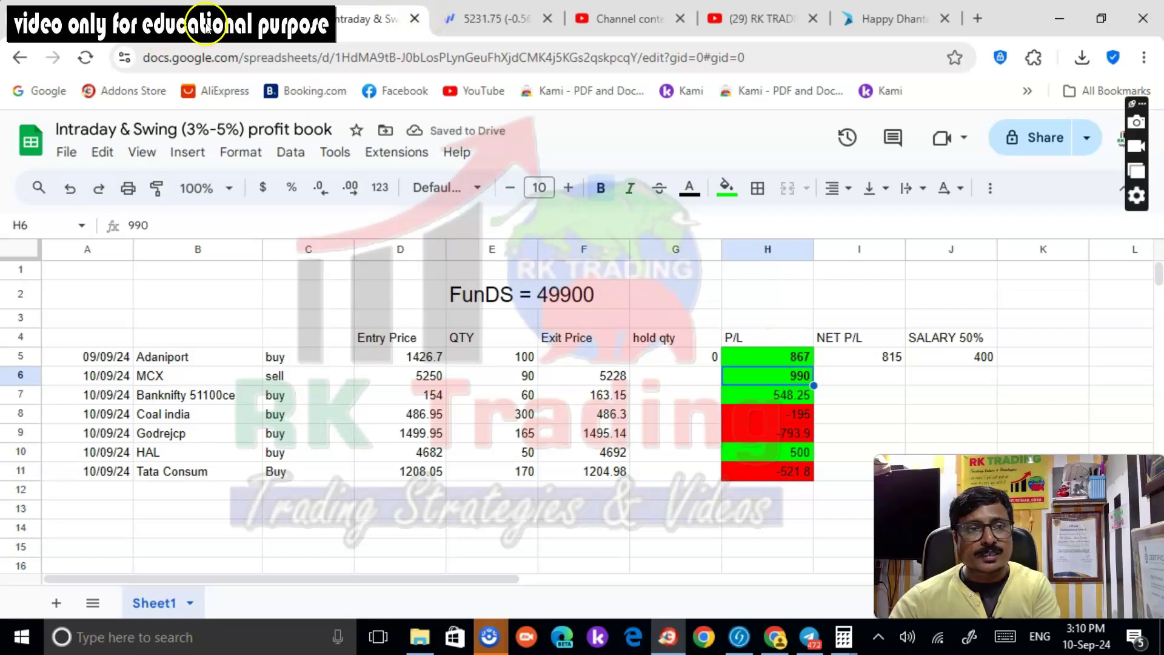
{"action": "left_click", "coordinate": [79, 20]}
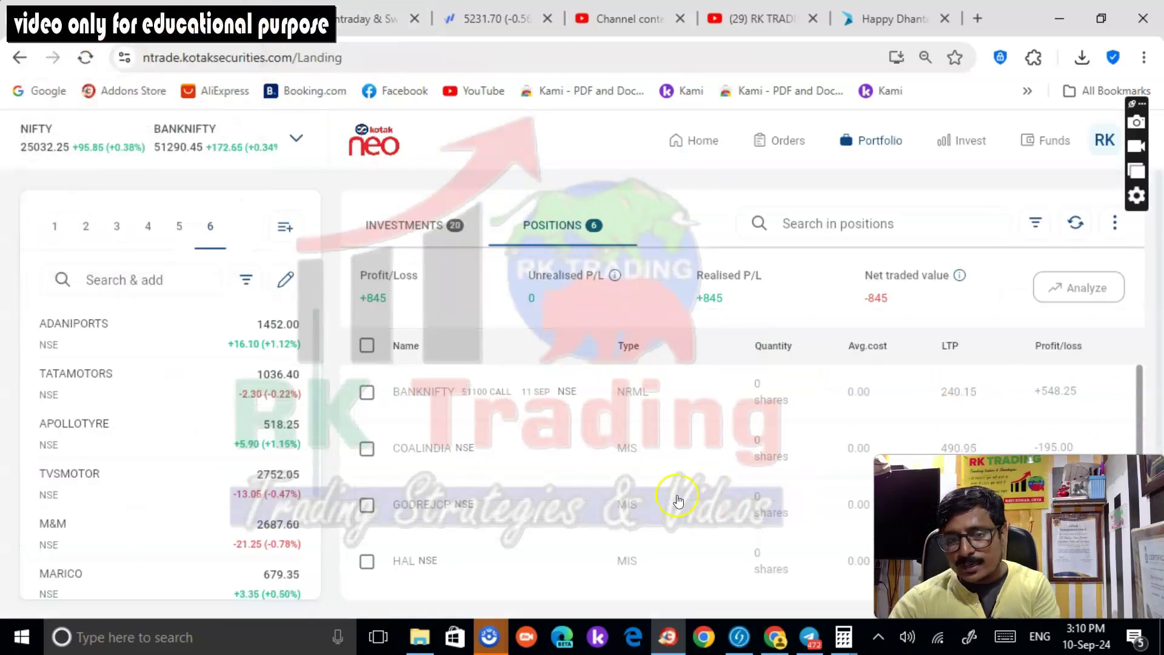
{"action": "scroll", "coordinate": [676, 475], "scroll_direction": "down", "scroll_amount": 2}
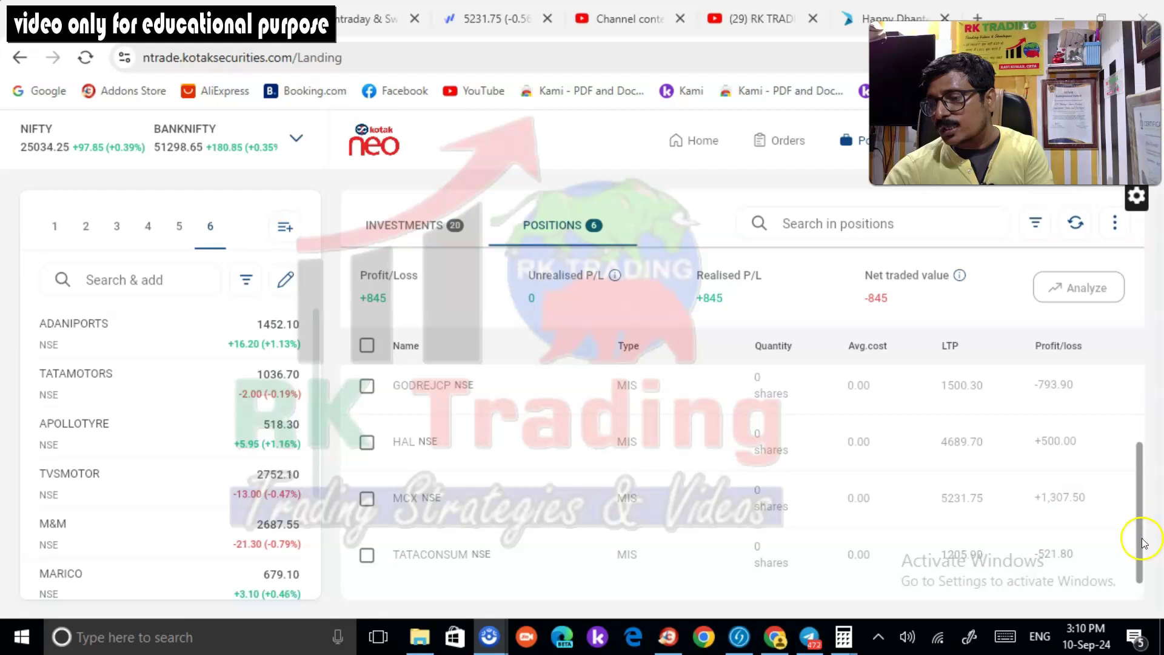
{"action": "key", "text": "ctrl+minus"}
{"action": "key", "text": "ctrl+minus"}
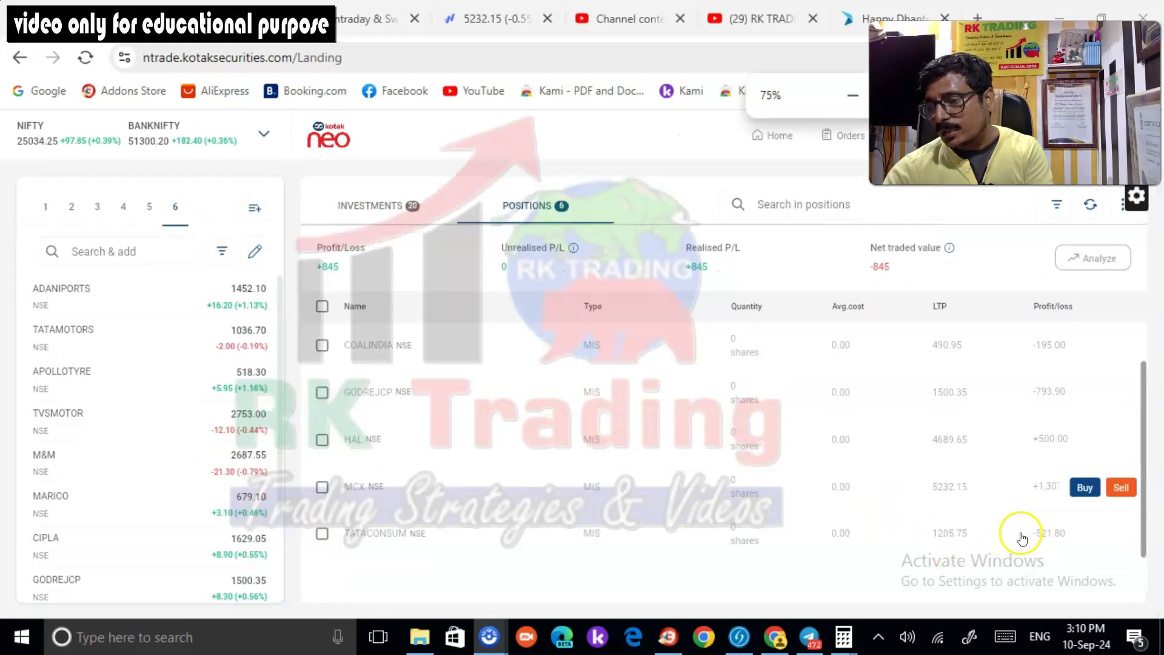
{"action": "key", "text": "ctrl+plus"}
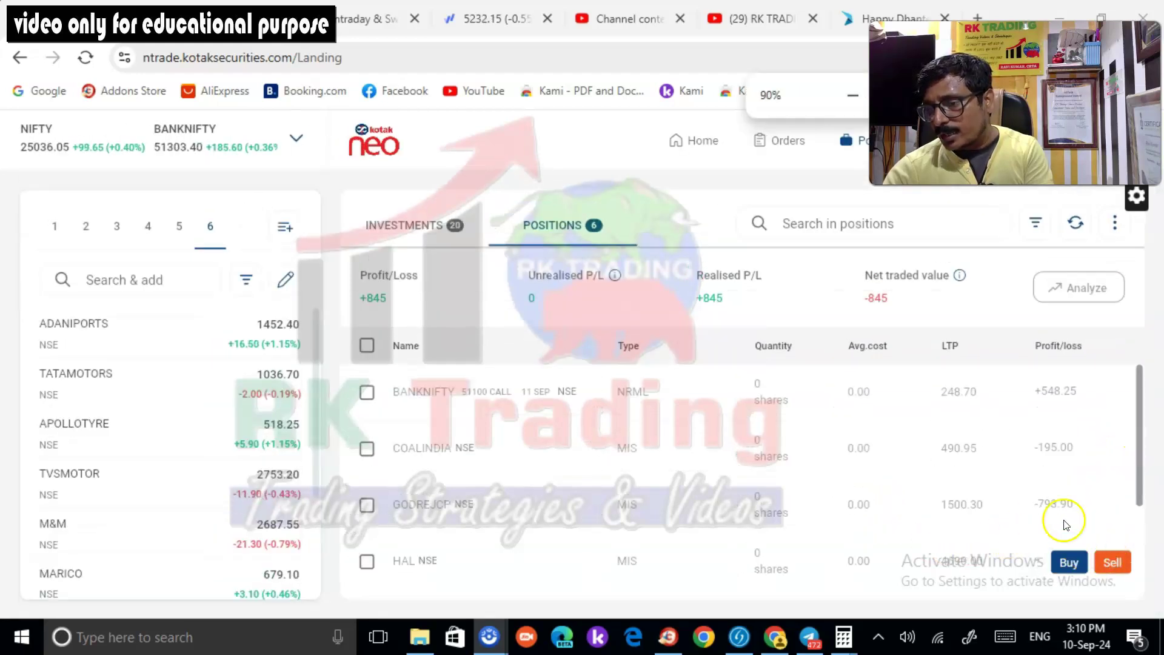
{"action": "scroll", "coordinate": [1043, 479], "scroll_direction": "down", "scroll_amount": 2}
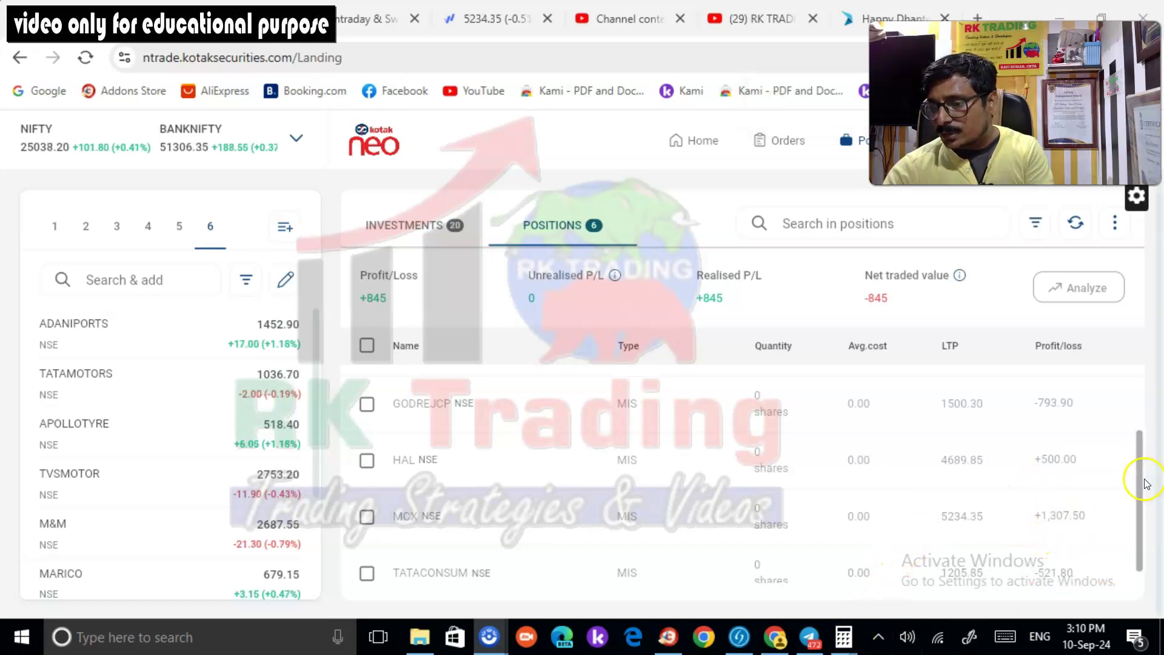
{"action": "mouse_move", "coordinate": [1130, 492]}
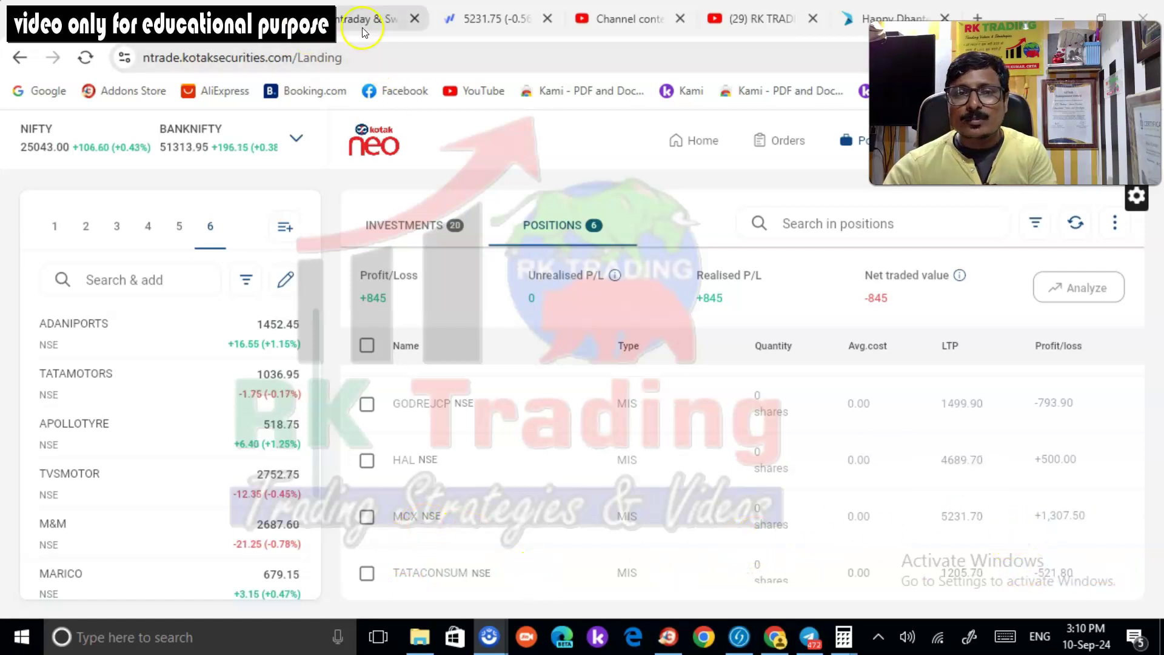
Set the MCX profit in H6 to 1307
{"action": "left_click", "coordinate": [340, 21]}
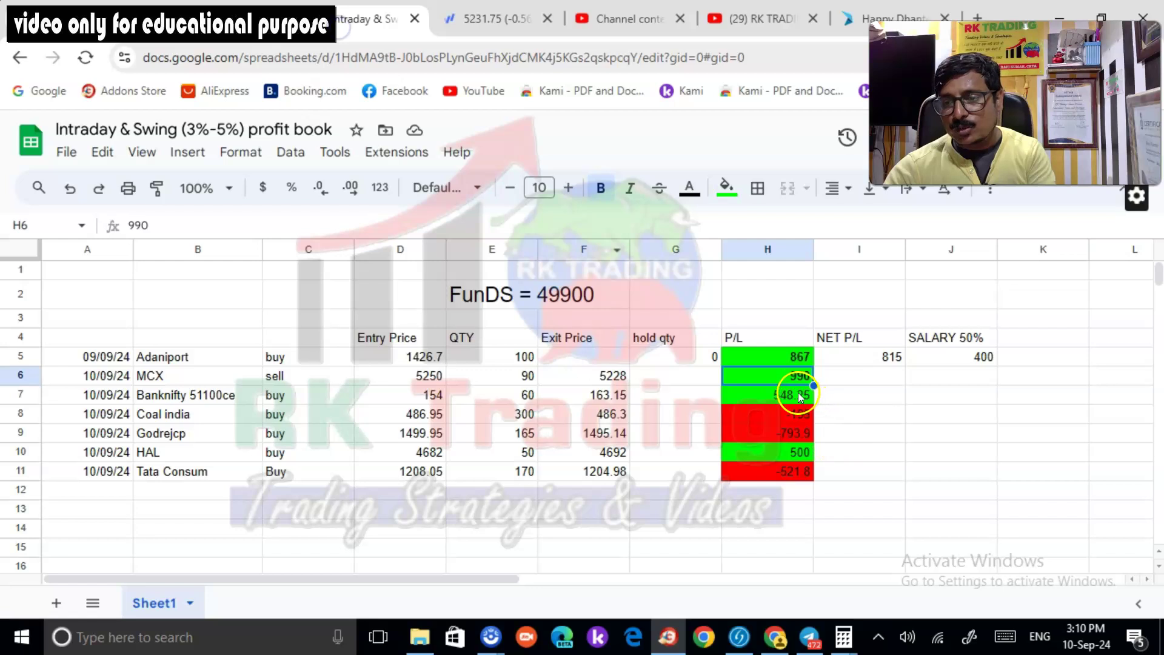
{"action": "type", "text": "130"}
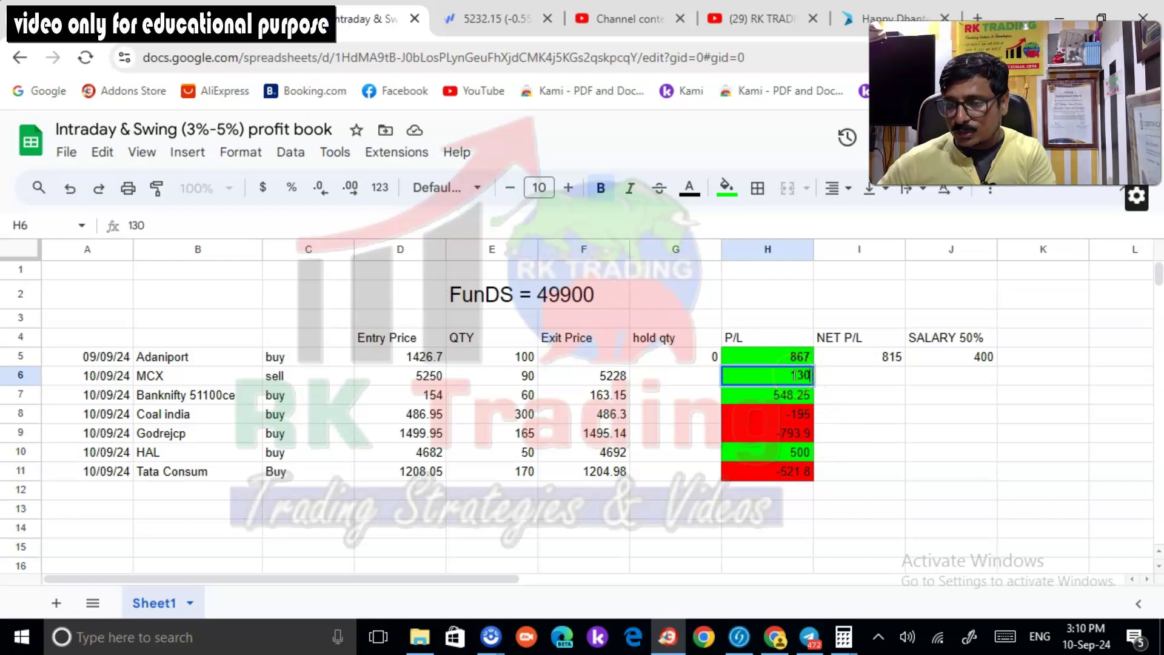
{"action": "left_click", "coordinate": [860, 549]}
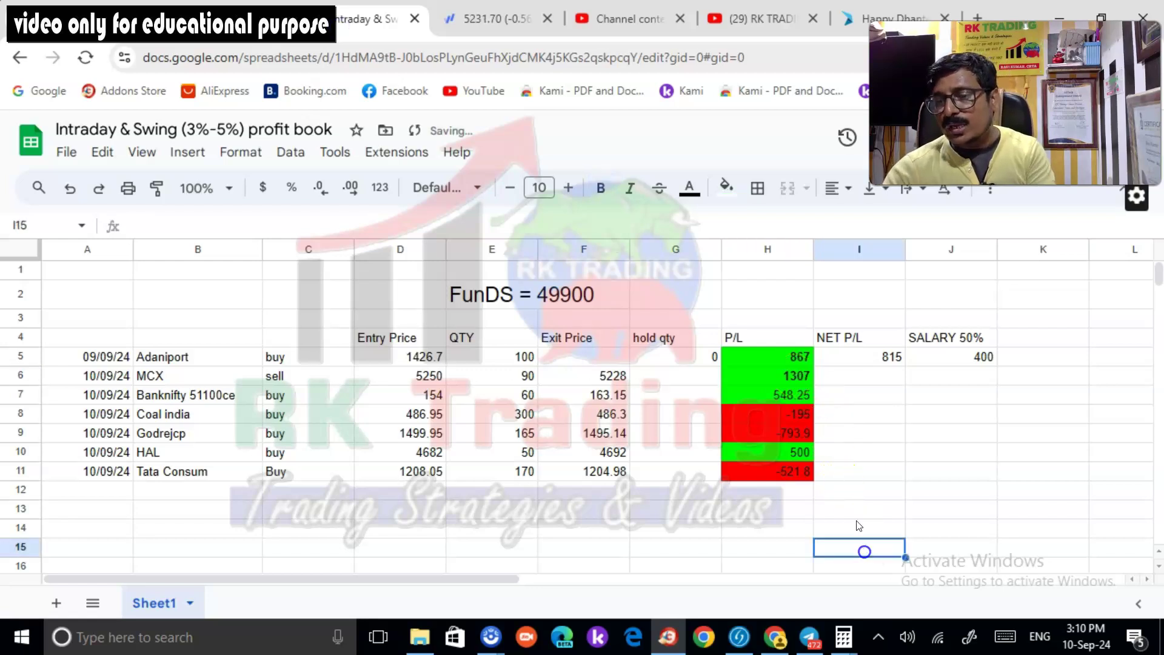
Total P/L cells H6:H12 with SUM in H13 (844.55), then open Kotak Neo's Funds page
{"action": "left_click", "coordinate": [800, 377]}
{"action": "left_click_drag", "start_coordinate": [801, 511], "coordinate": [803, 502]}
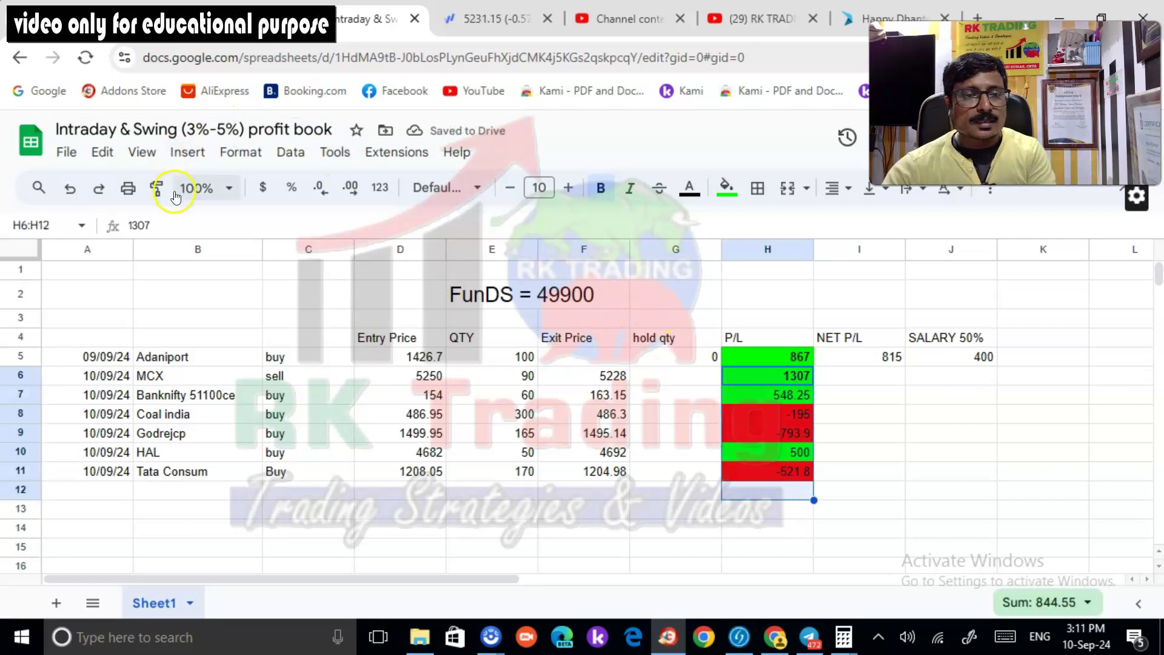
{"action": "left_click", "coordinate": [193, 156]}
{"action": "mouse_move", "coordinate": [232, 341]}
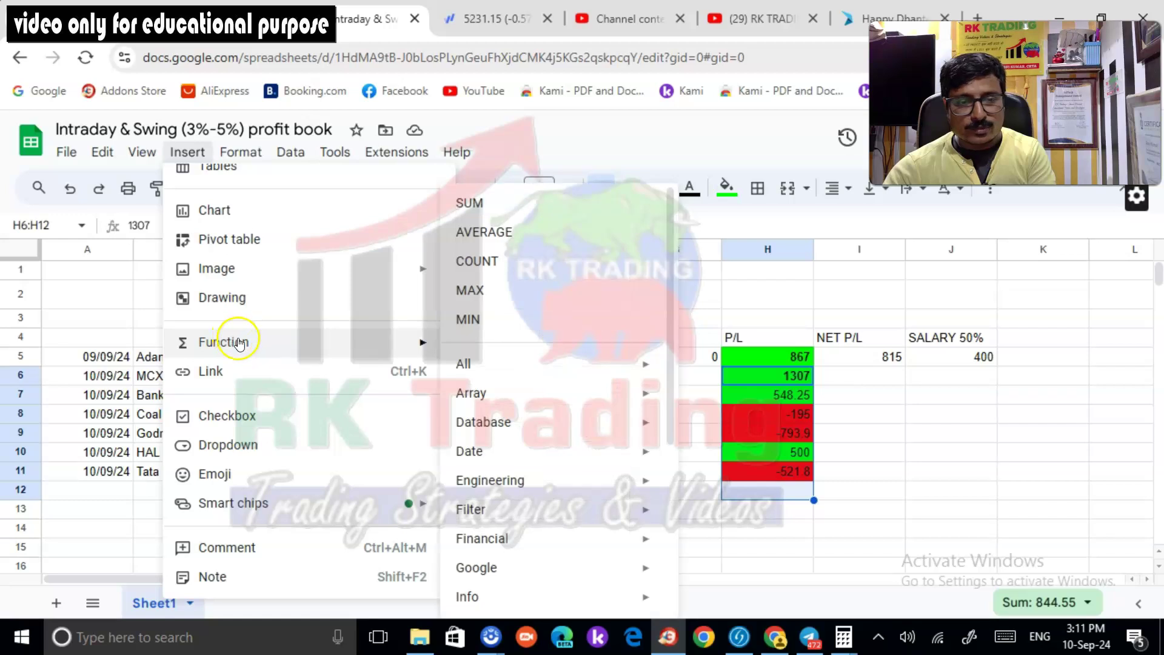
{"action": "left_click", "coordinate": [488, 214]}
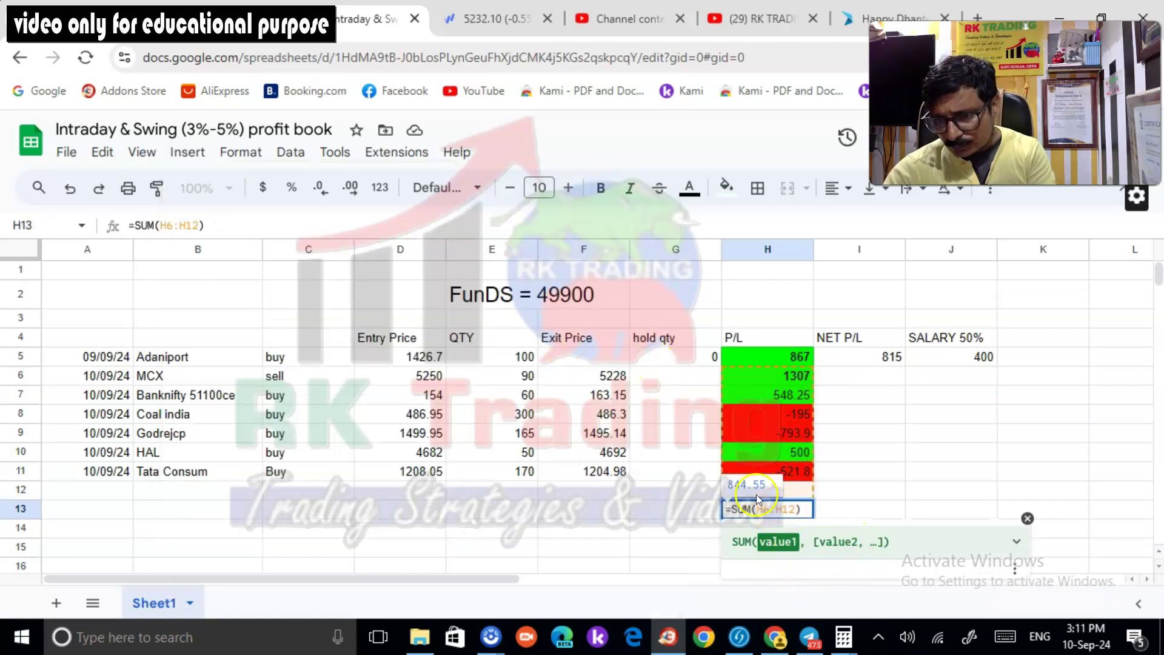
{"action": "left_click", "coordinate": [857, 494]}
{"action": "left_click", "coordinate": [788, 510]}
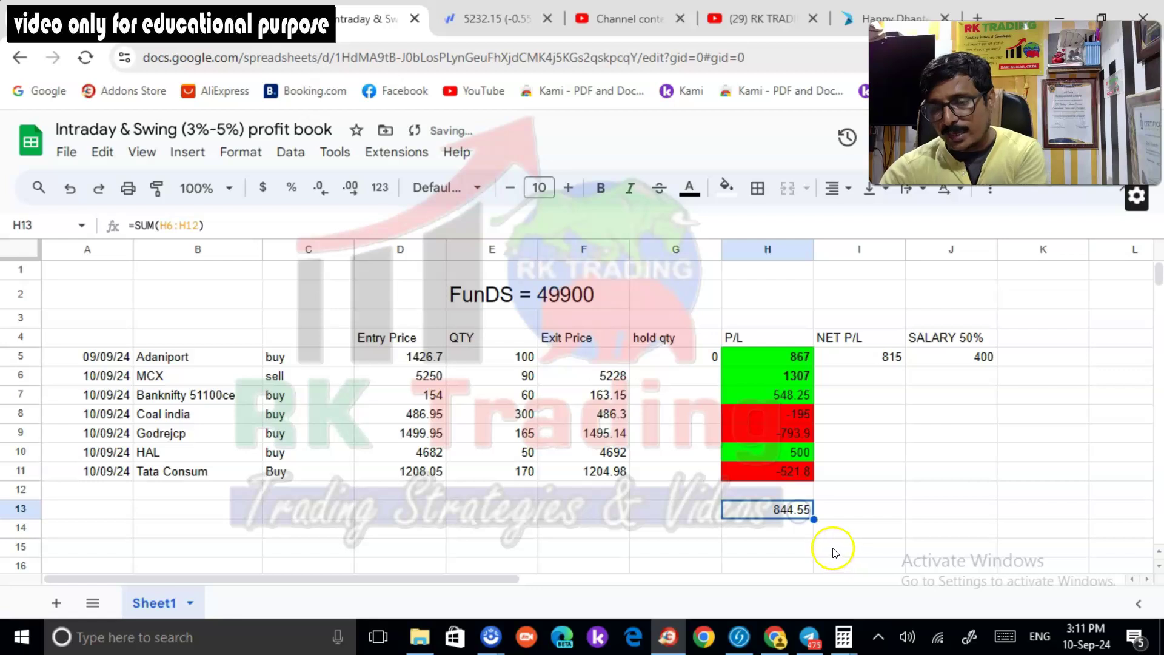
{"action": "left_click", "coordinate": [96, 19]}
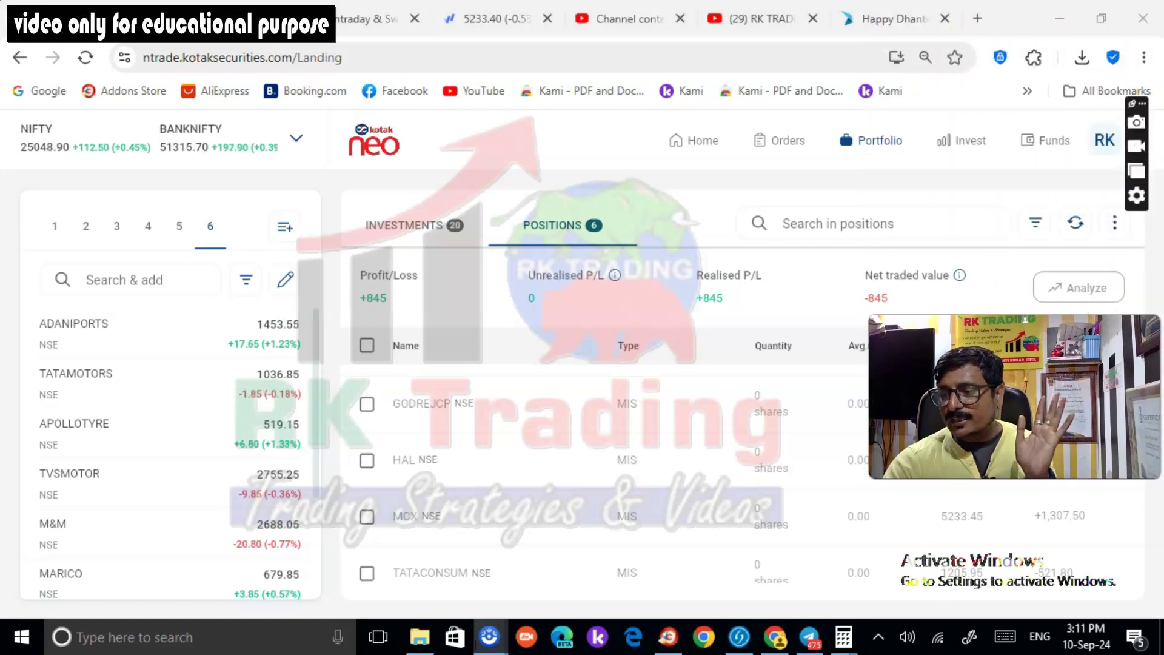
{"action": "left_click", "coordinate": [1048, 140]}
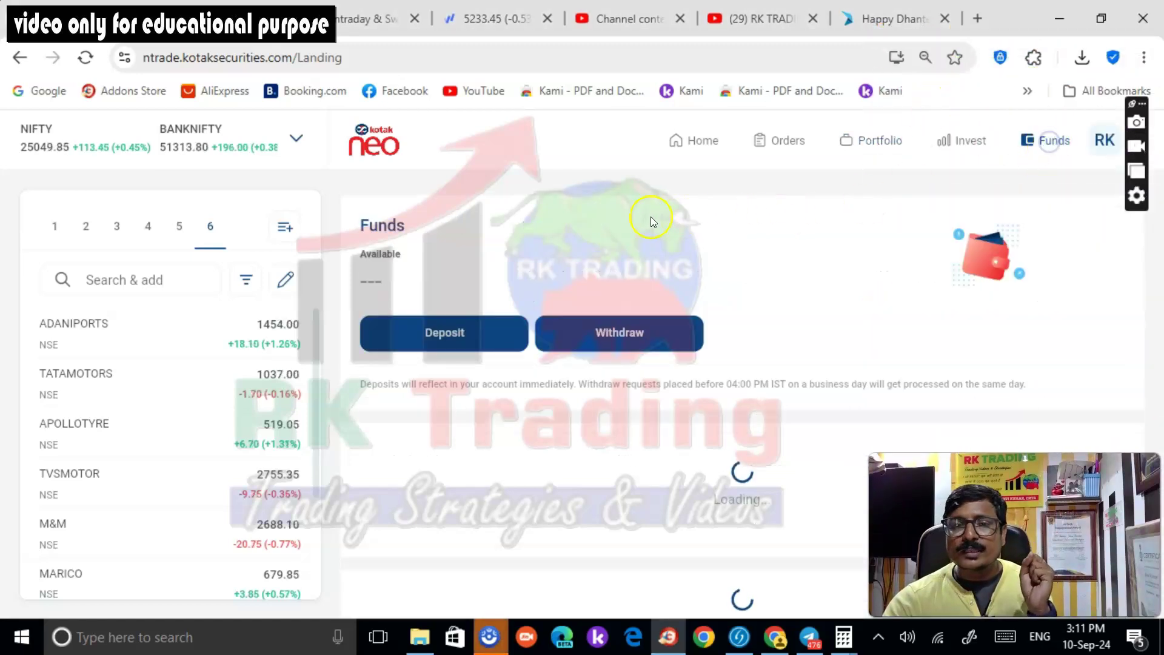